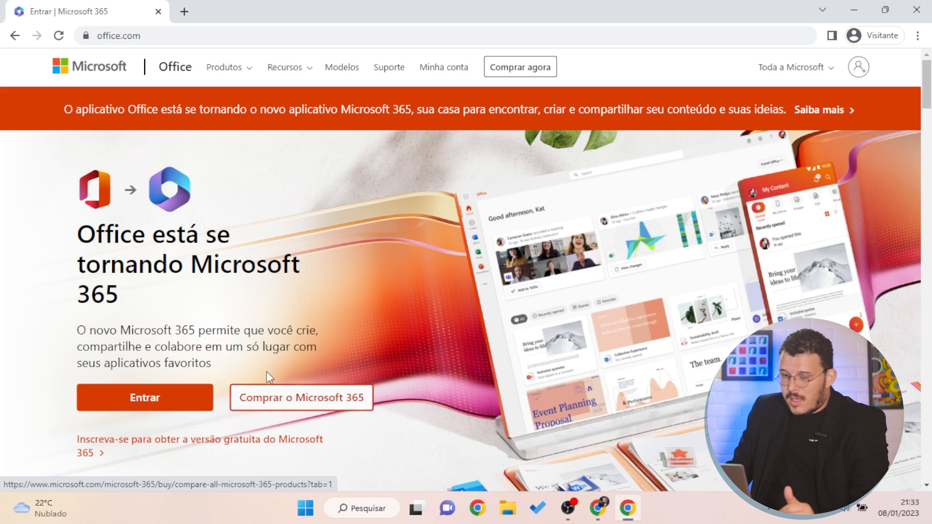
Follow the free Microsoft 365 sign-up link to reach the Criar conta form
{"action": "scroll", "coordinate": [306, 418], "scroll_direction": "down", "scroll_amount": 2}
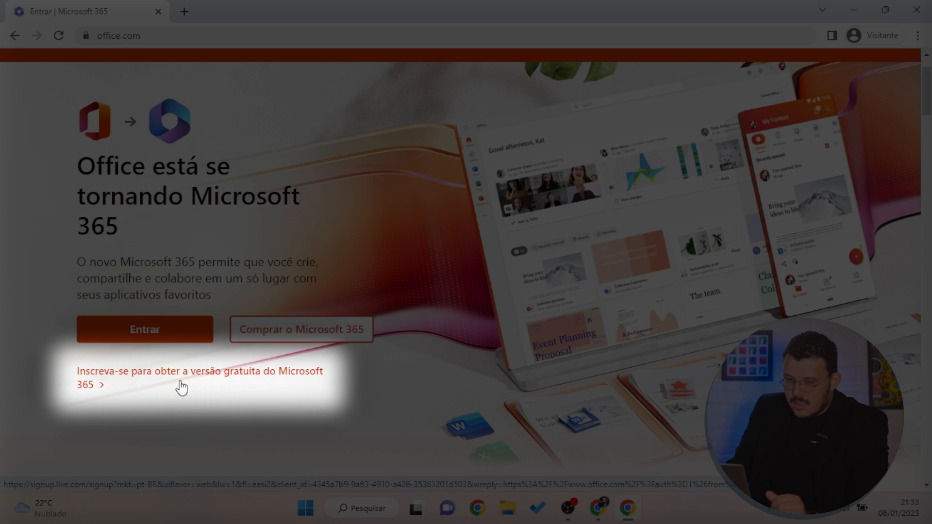
{"action": "left_click", "coordinate": [181, 387]}
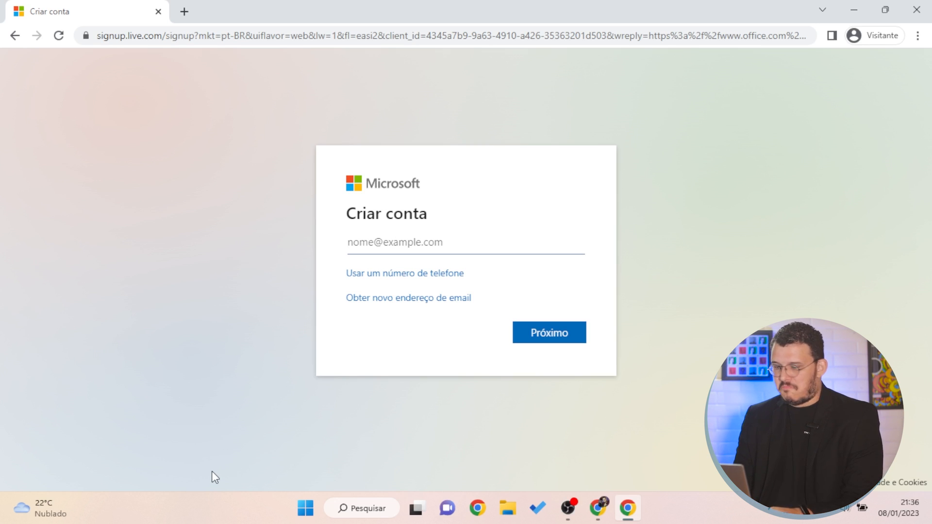
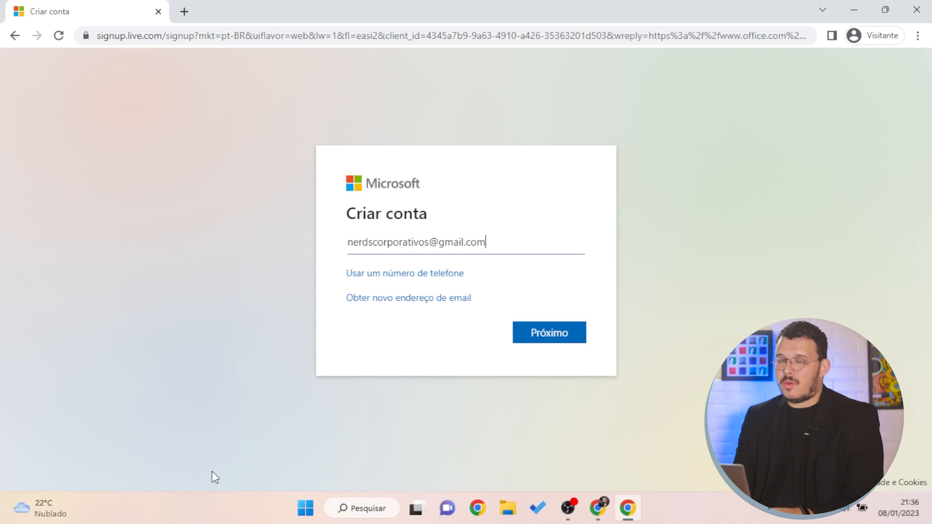
Enter the account's Gmail address, then submit a new password in Criar senha
{"action": "key", "text": "Return"}
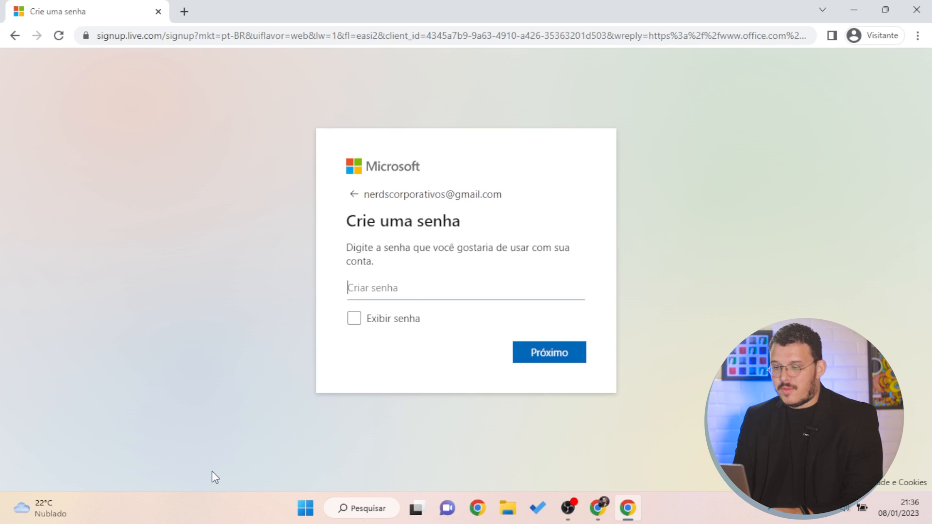
{"action": "type", "text": "********"}
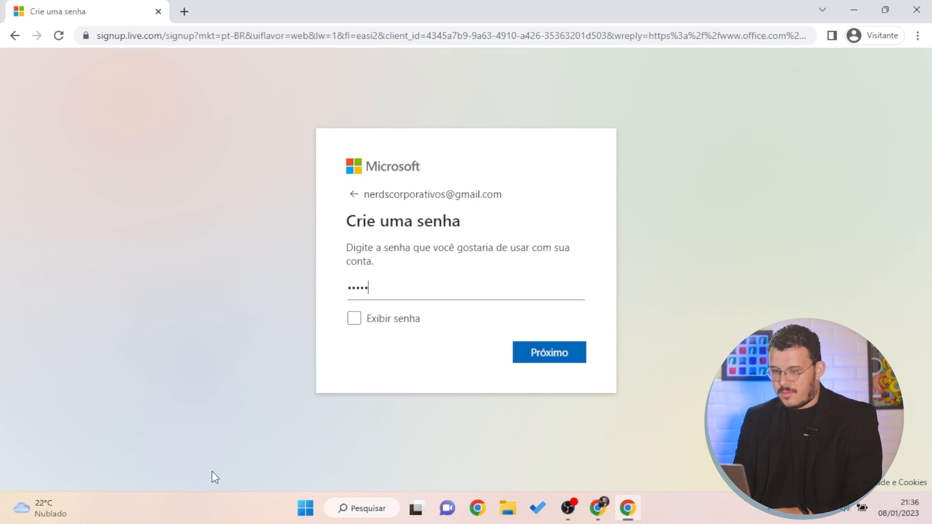
{"action": "key", "text": "Return"}
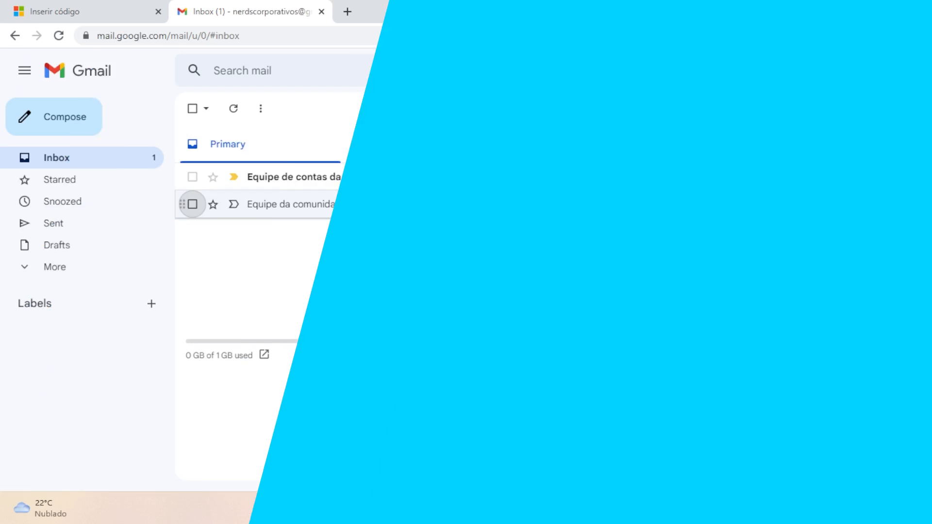
Copy the security code from Microsoft's 'Verifique seu endereço de email' message in Gmail
{"action": "mouse_move", "coordinate": [300, 181]}
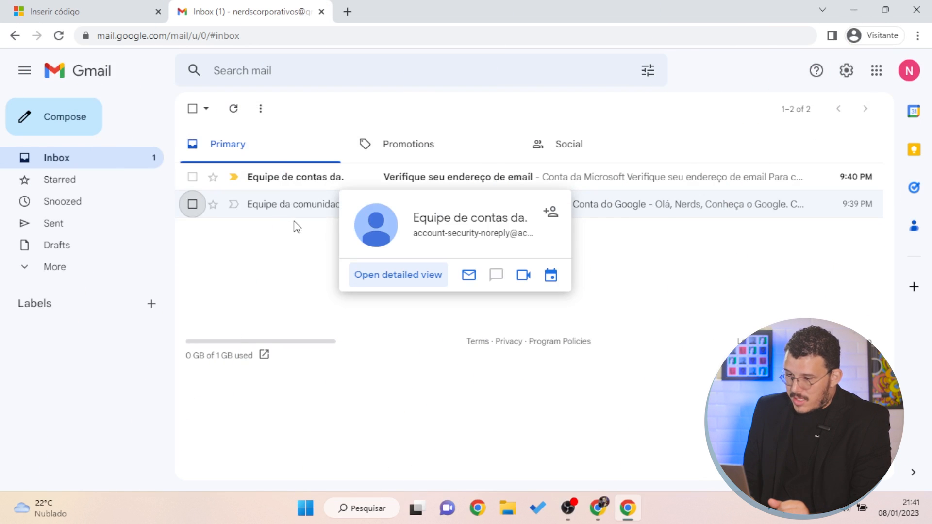
{"action": "left_click", "coordinate": [314, 184]}
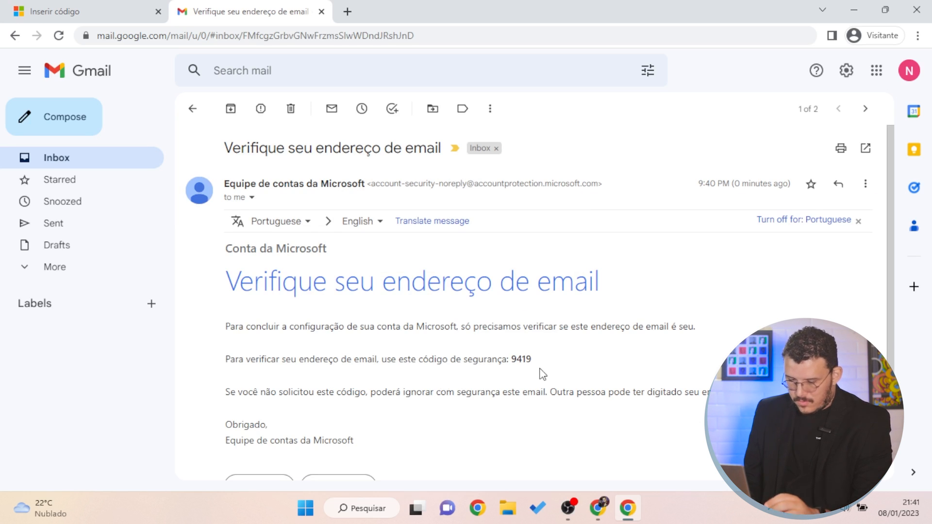
{"action": "double_click", "coordinate": [524, 365]}
{"action": "key", "text": "ctrl+c"}
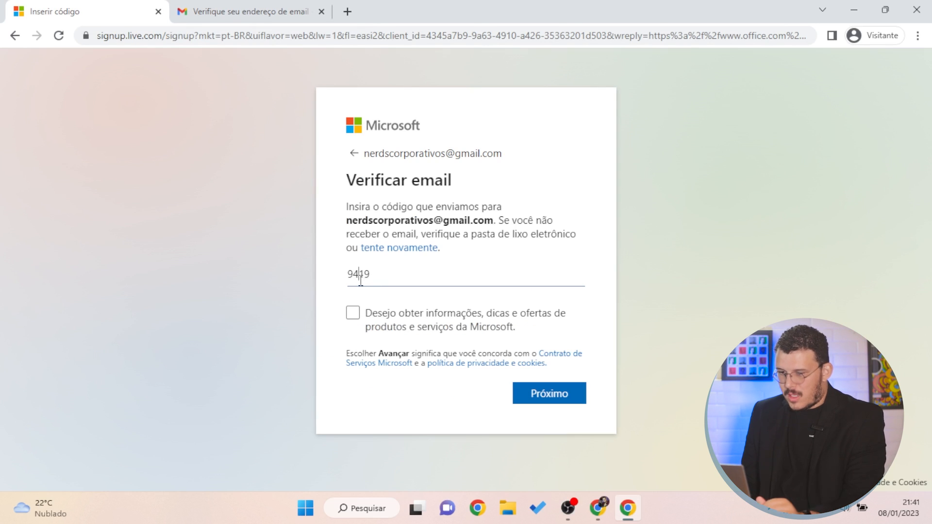
{"action": "double_click", "coordinate": [360, 281]}
Paste and submit the security code, then start the robot-check puzzle
{"action": "key", "text": "ctrl+v"}
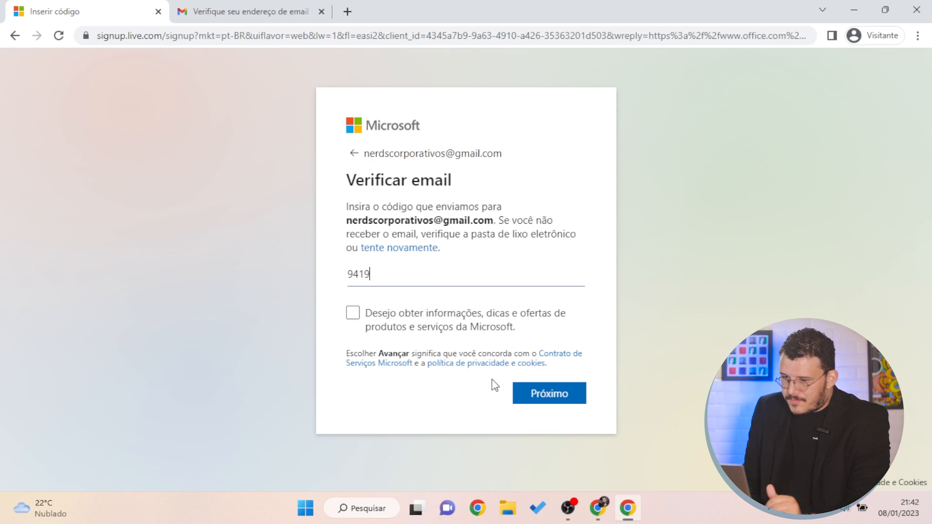
{"action": "left_click", "coordinate": [527, 399]}
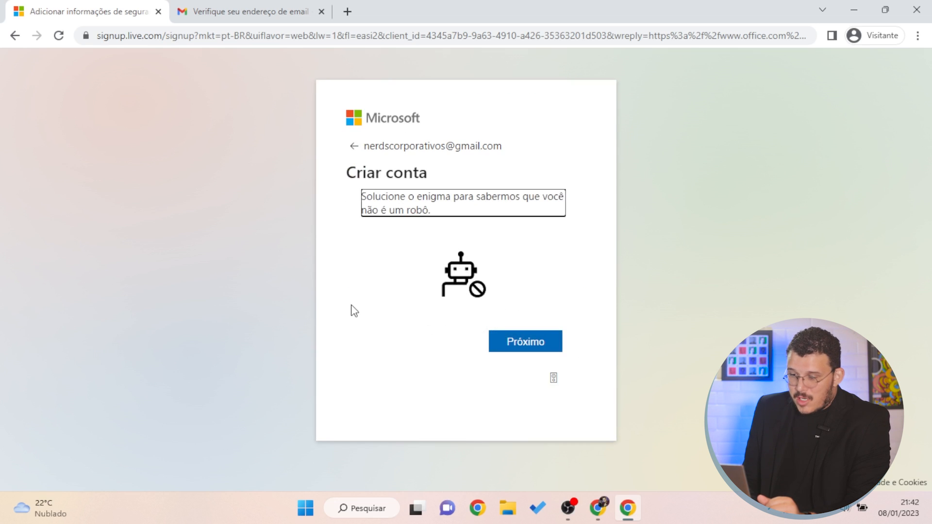
{"action": "left_click", "coordinate": [525, 342]}
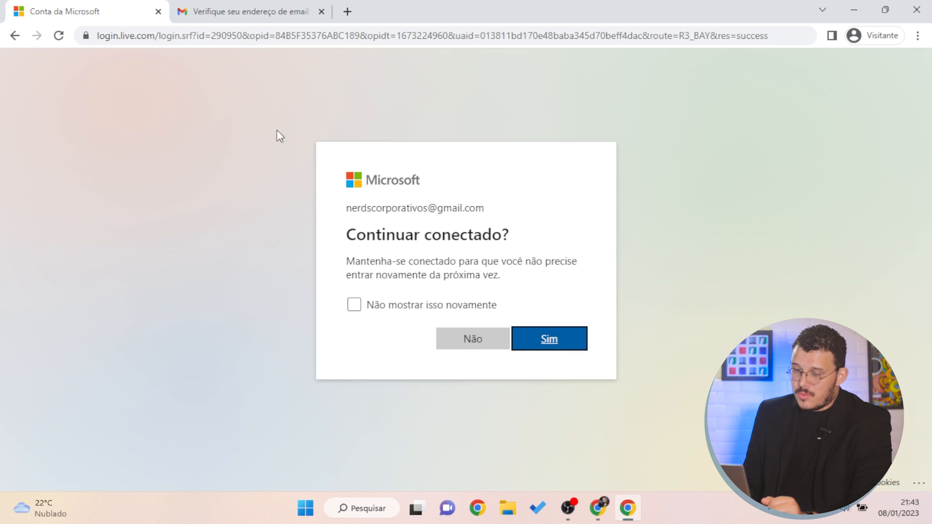
Leave the don't-ask-again box unchecked and answer Não to 'Continuar conectado?'
{"action": "left_click", "coordinate": [353, 305]}
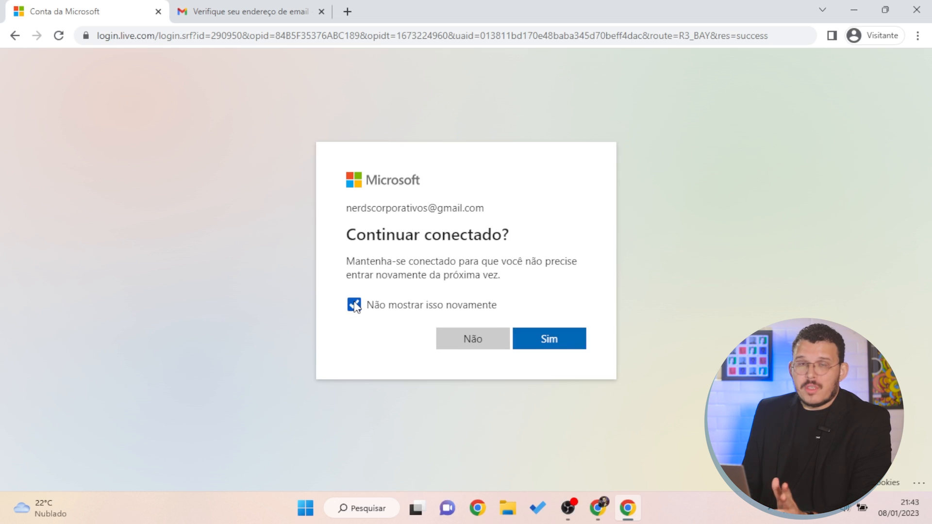
{"action": "left_click", "coordinate": [354, 305]}
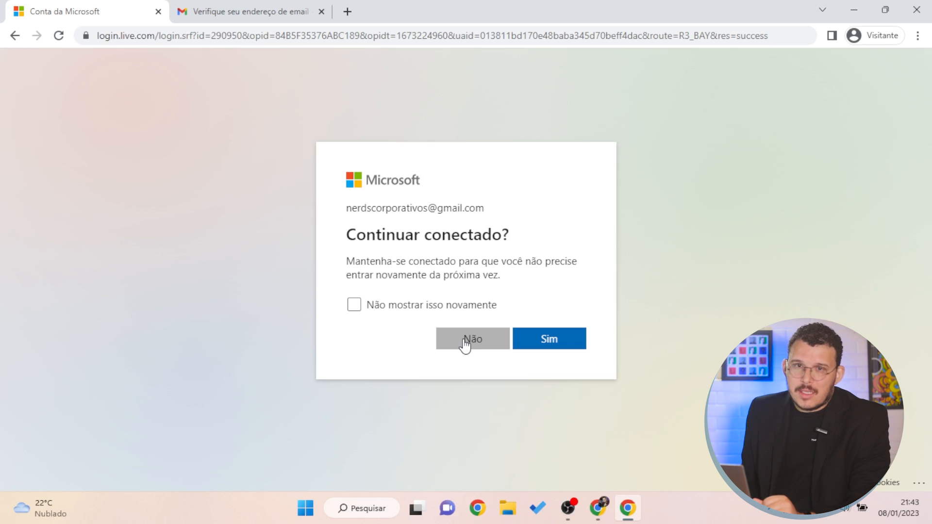
{"action": "left_click", "coordinate": [464, 339]}
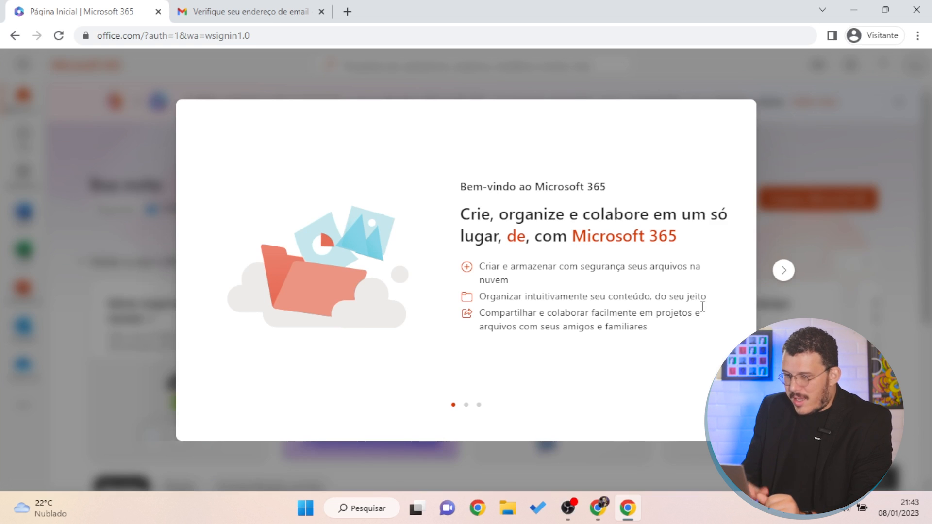
Advance through the three welcome slides until the tour closes
{"action": "left_click", "coordinate": [784, 272]}
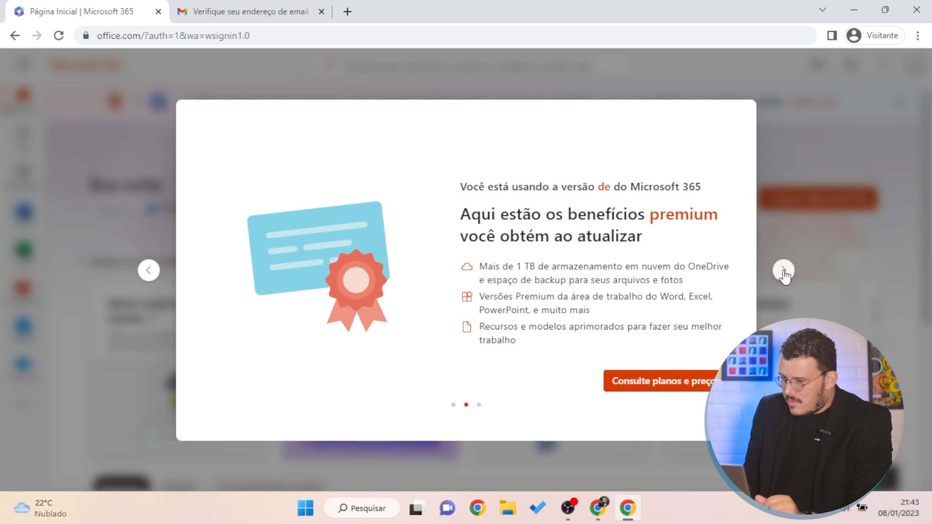
{"action": "left_click", "coordinate": [784, 272]}
{"action": "left_click", "coordinate": [784, 272]}
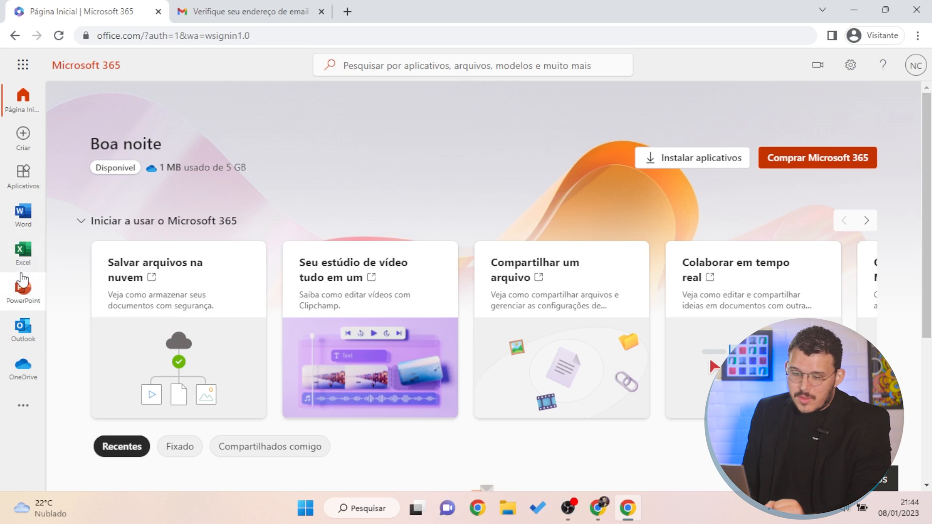
Browse the app launcher's Todos os aplicativos list, then launch Excel for the web
{"action": "left_click", "coordinate": [27, 410]}
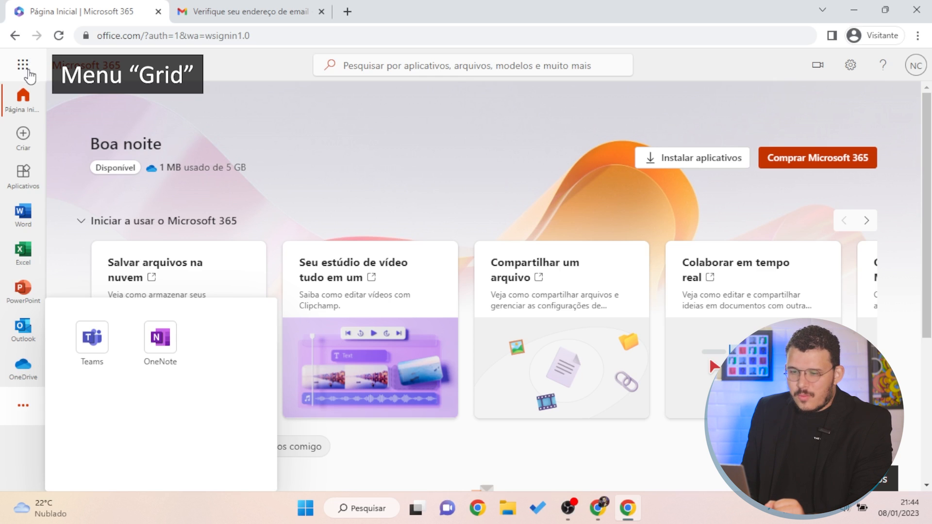
{"action": "left_click", "coordinate": [24, 68]}
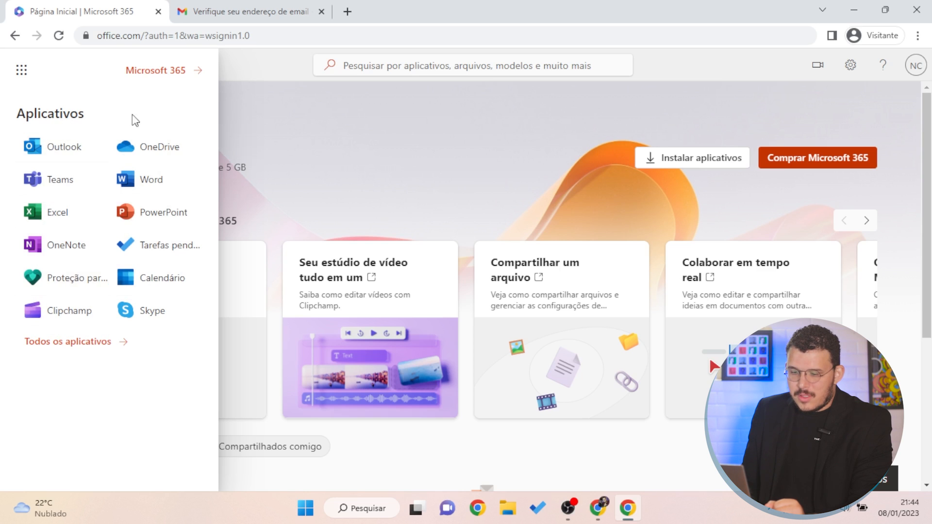
{"action": "left_click", "coordinate": [84, 342]}
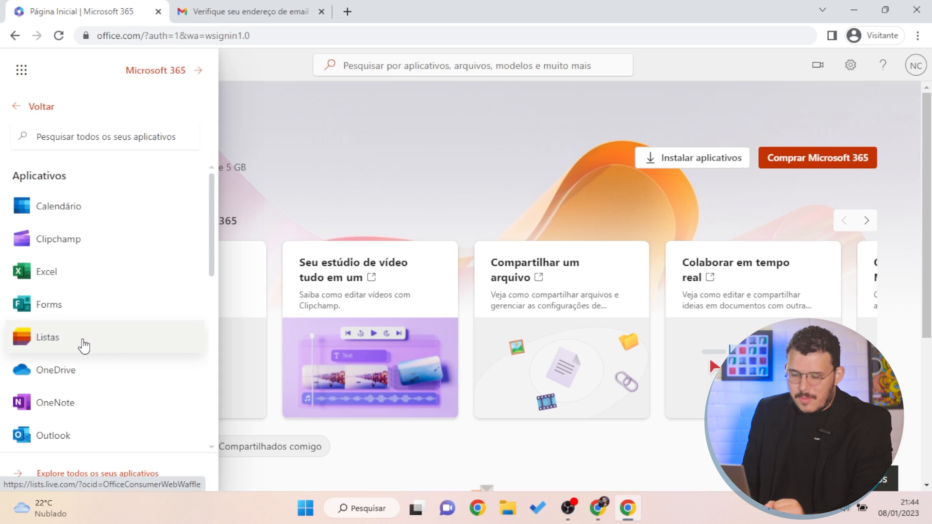
{"action": "scroll", "coordinate": [84, 344], "scroll_direction": "down", "scroll_amount": 10}
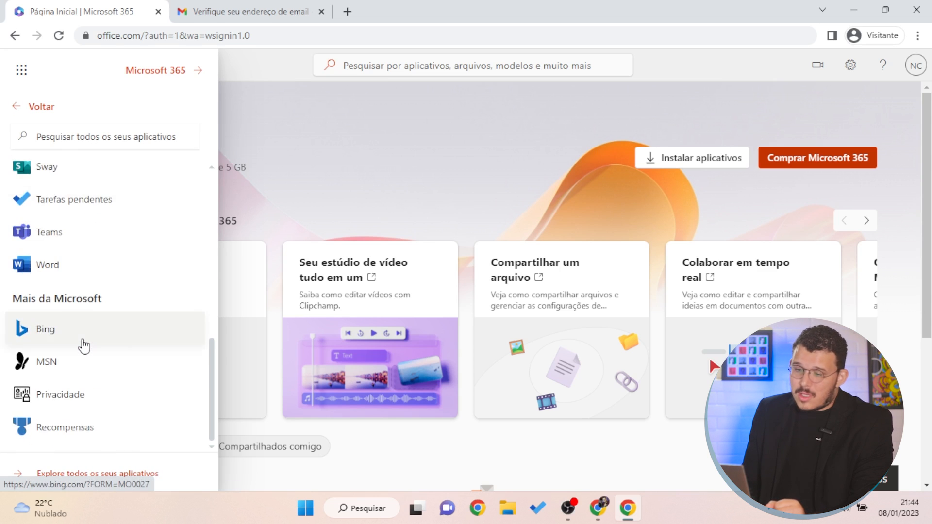
{"action": "scroll", "coordinate": [84, 344], "scroll_direction": "up", "scroll_amount": 10}
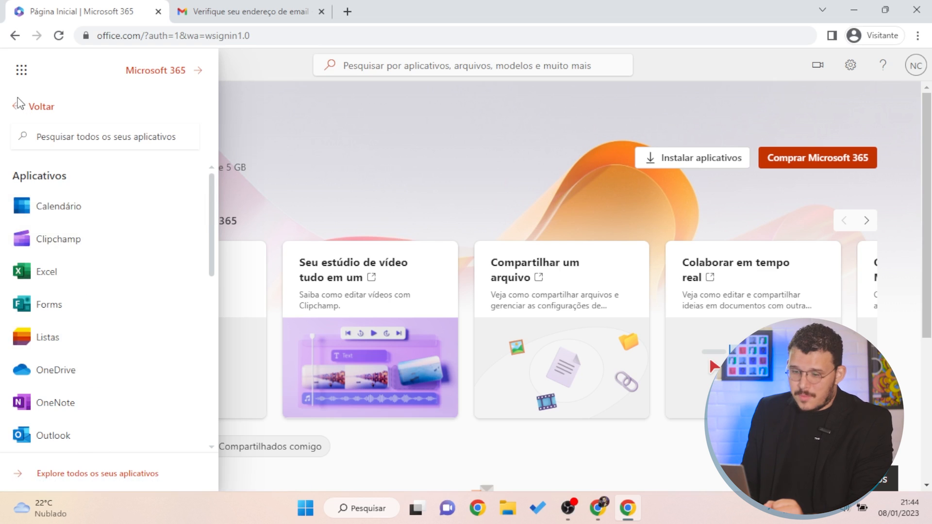
{"action": "left_click", "coordinate": [18, 104]}
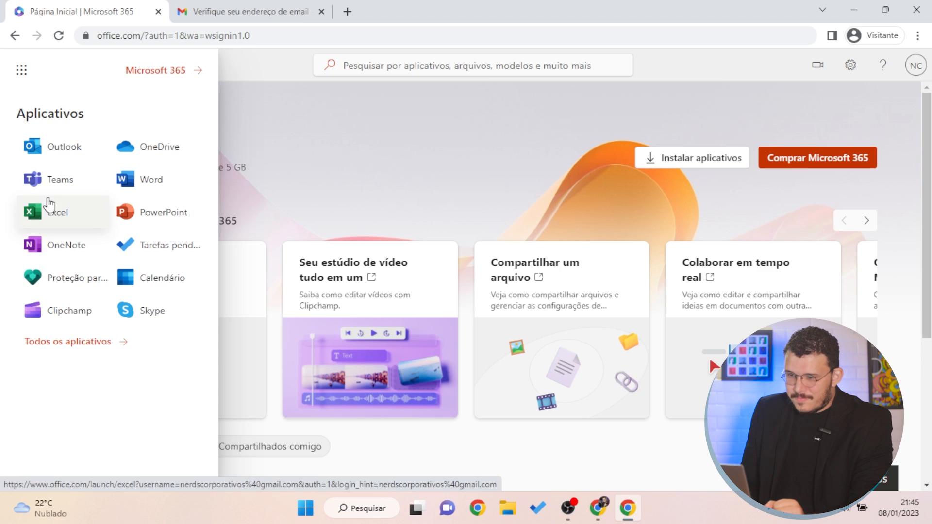
{"action": "left_click", "coordinate": [48, 204]}
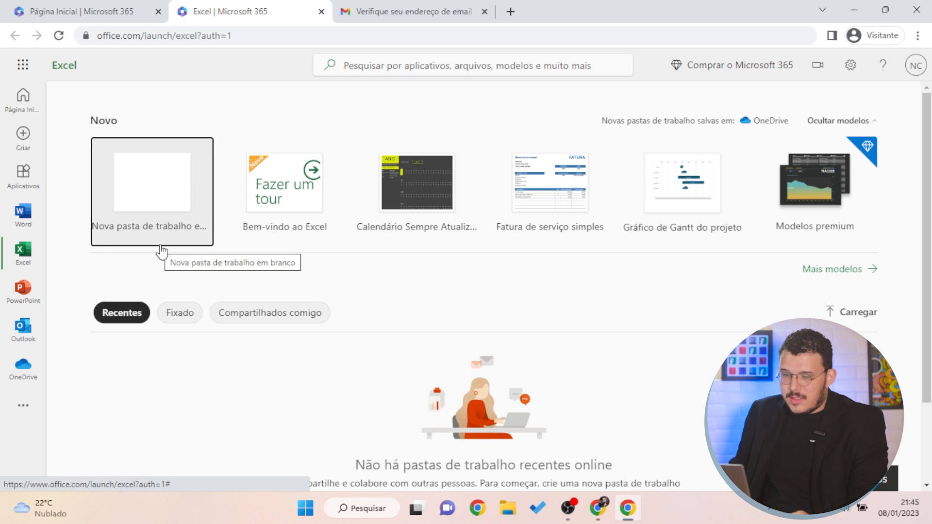
Create a blank workbook from the 'Nova pasta de trabalho em branco' tile
{"action": "scroll", "coordinate": [278, 419], "scroll_direction": "down", "scroll_amount": 2}
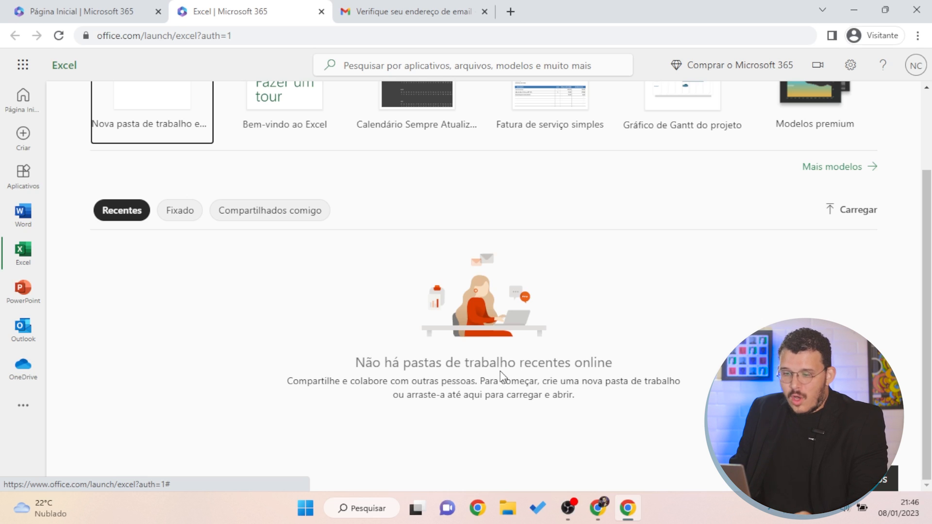
{"action": "scroll", "coordinate": [500, 371], "scroll_direction": "up", "scroll_amount": 3}
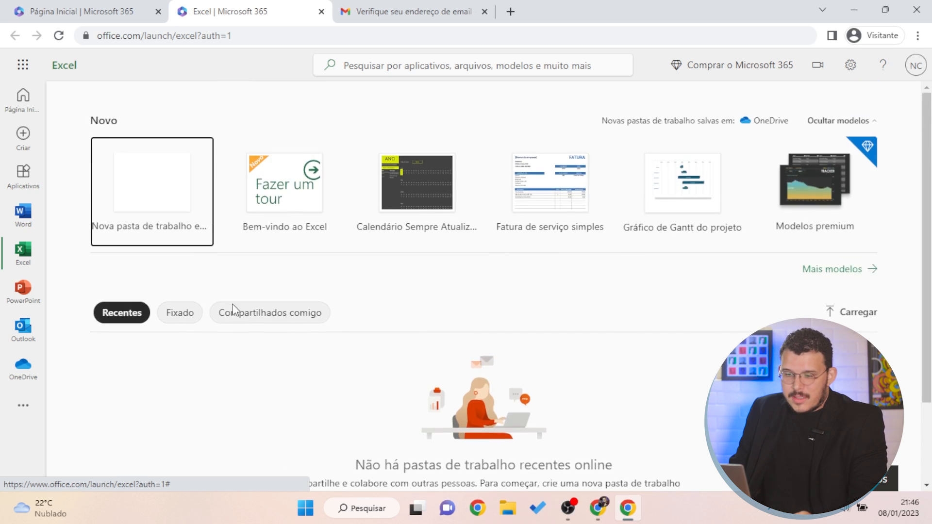
{"action": "left_click", "coordinate": [184, 168]}
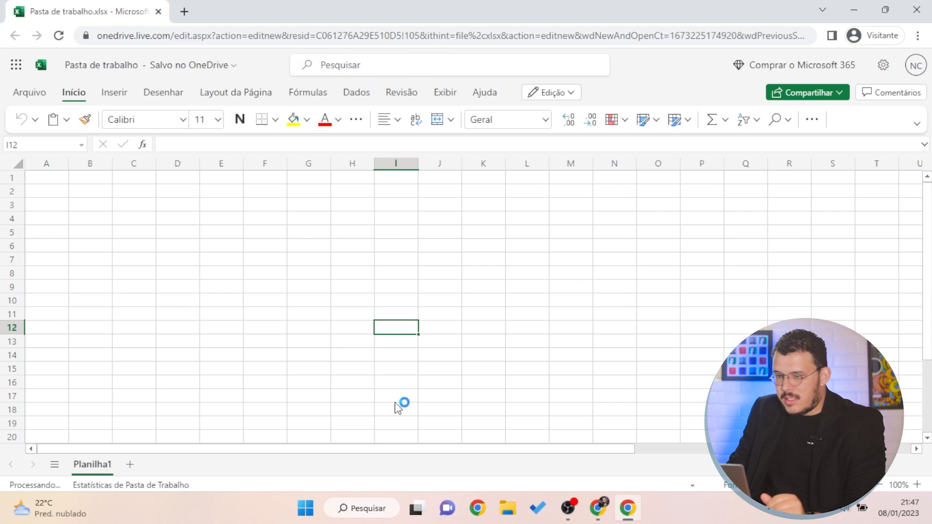
{"action": "left_click", "coordinate": [455, 66]}
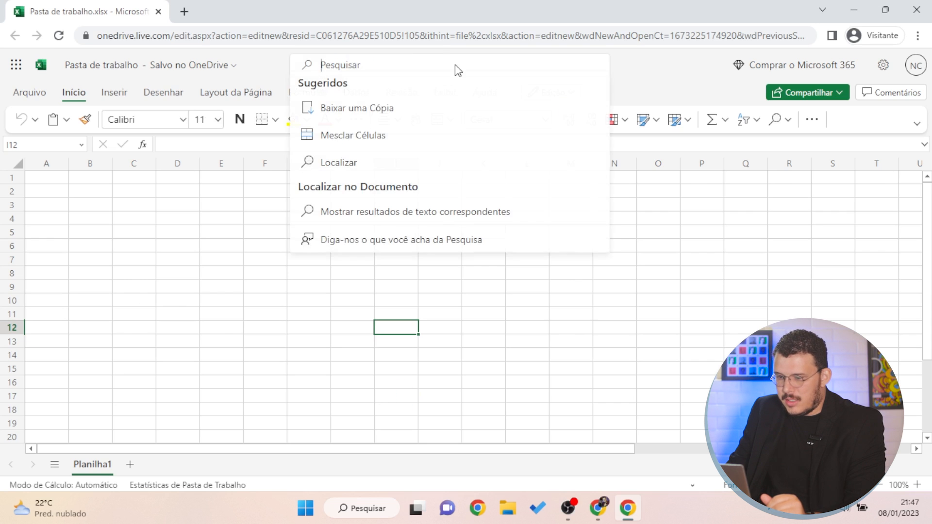
{"action": "left_click", "coordinate": [374, 348]}
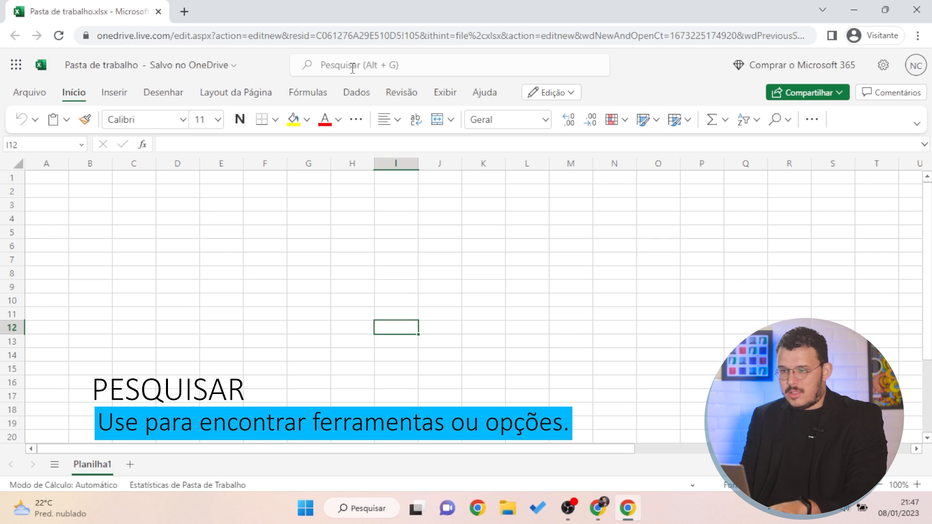
{"action": "left_click", "coordinate": [351, 68]}
{"action": "type", "text": "impc"}
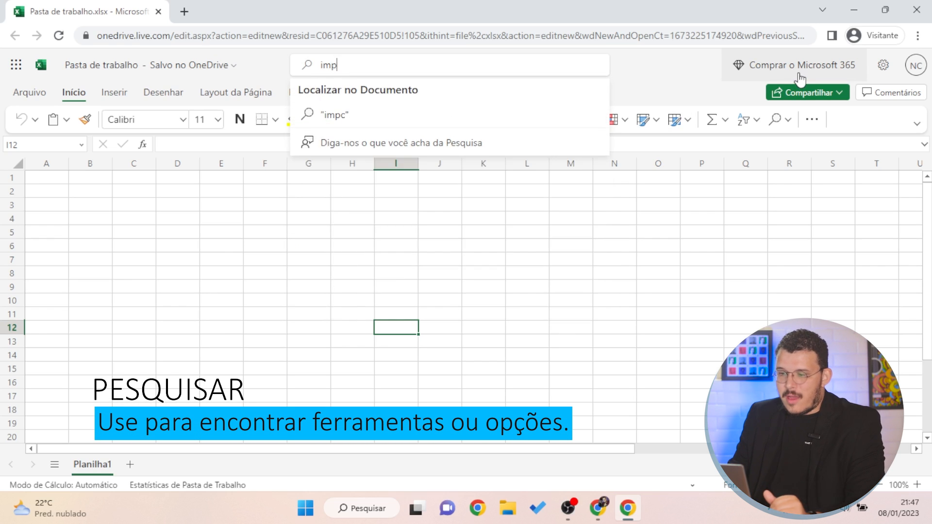
{"action": "key", "text": "BackSpace"}
{"action": "type", "text": "rimor"}
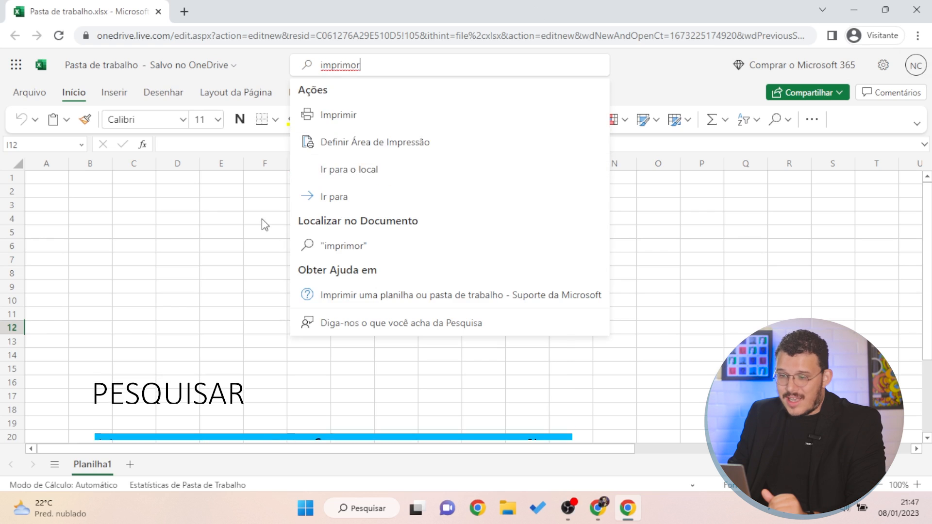
{"action": "left_click", "coordinate": [372, 115]}
{"action": "left_click", "coordinate": [54, 87]}
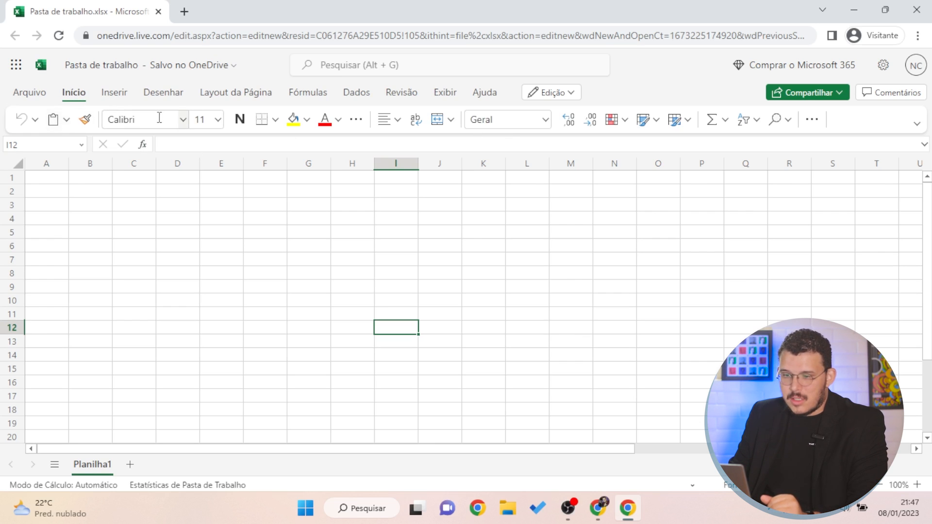
Look through the Inserir, Desenhar, Layout da Página and Fórmulas ribbon tabs
{"action": "left_click", "coordinate": [110, 97]}
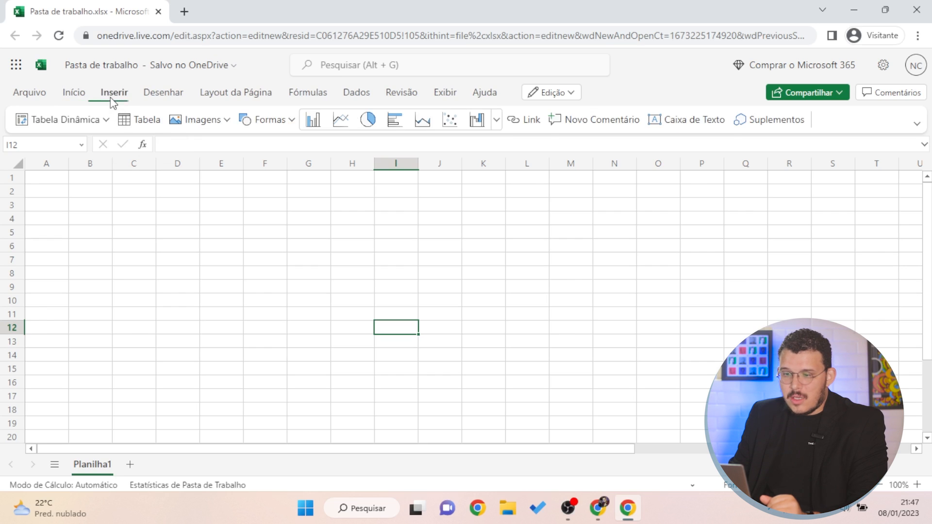
{"action": "left_click", "coordinate": [151, 97]}
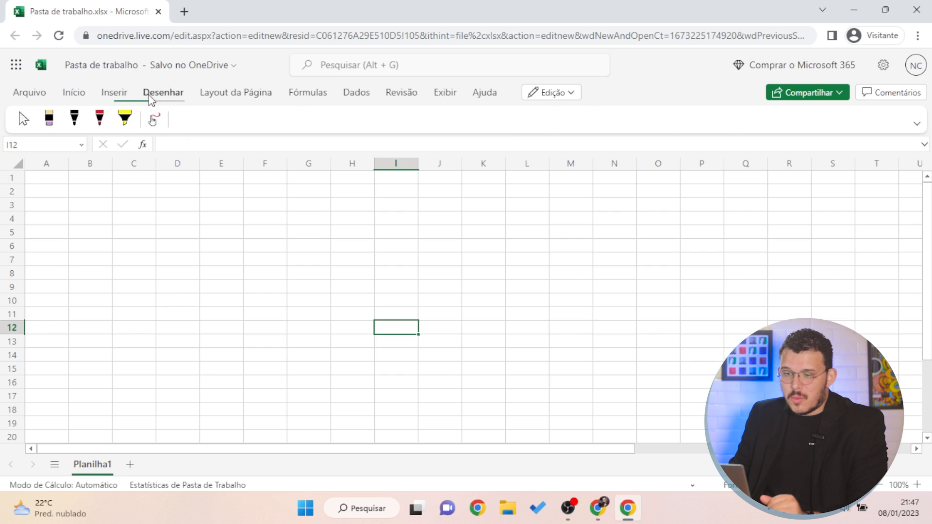
{"action": "left_click", "coordinate": [119, 97]}
{"action": "left_click", "coordinate": [170, 97]}
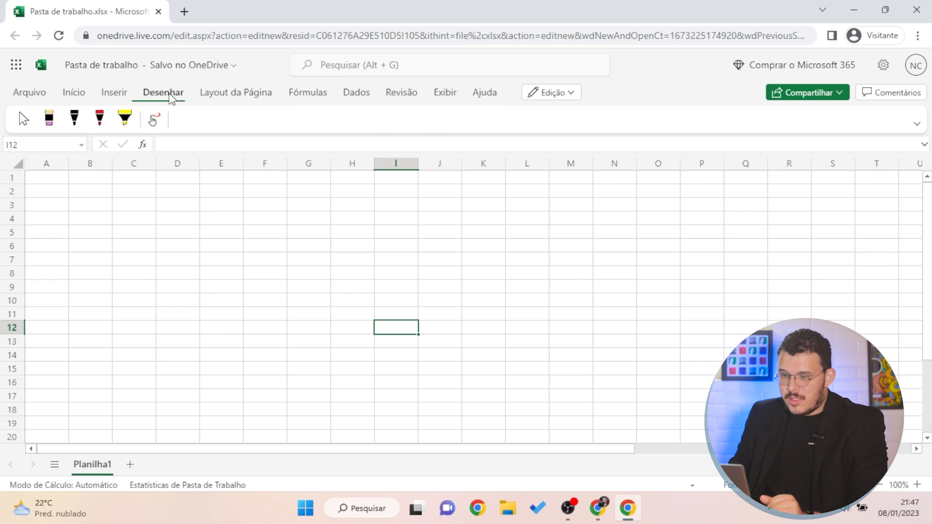
{"action": "left_click", "coordinate": [236, 93]}
{"action": "left_click", "coordinate": [307, 92]}
Look through Dados, Revisão, Exibir and Ajuda, return to Início, and show ribbon display options
{"action": "left_click", "coordinate": [356, 91]}
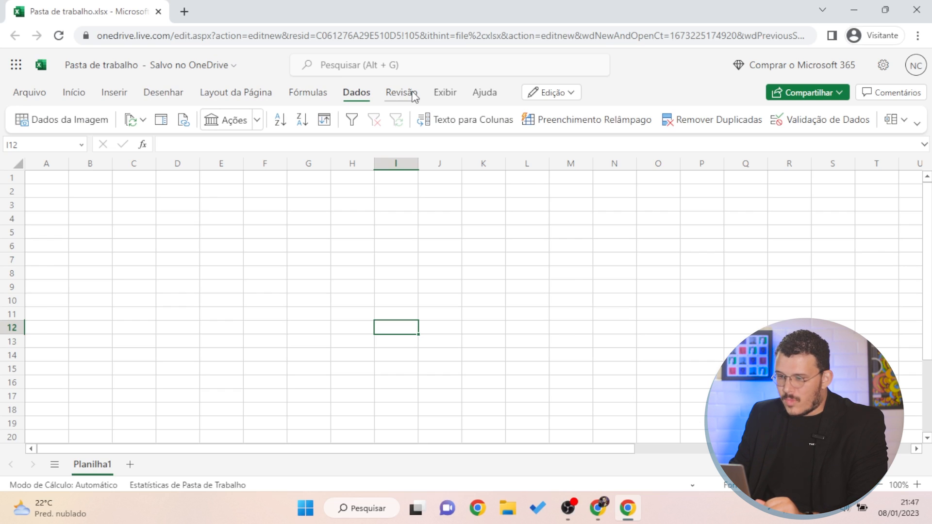
{"action": "left_click", "coordinate": [409, 97]}
{"action": "left_click", "coordinate": [452, 94]}
{"action": "left_click", "coordinate": [484, 93]}
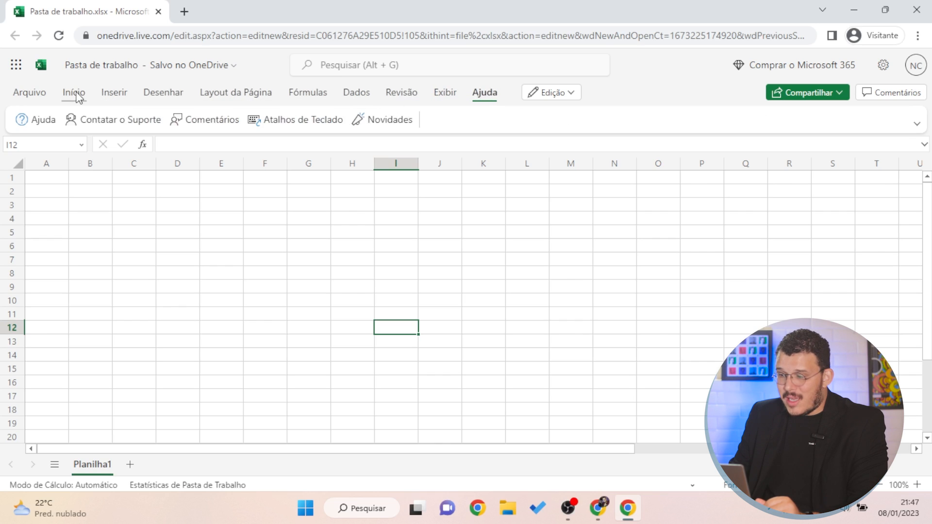
{"action": "left_click", "coordinate": [77, 95]}
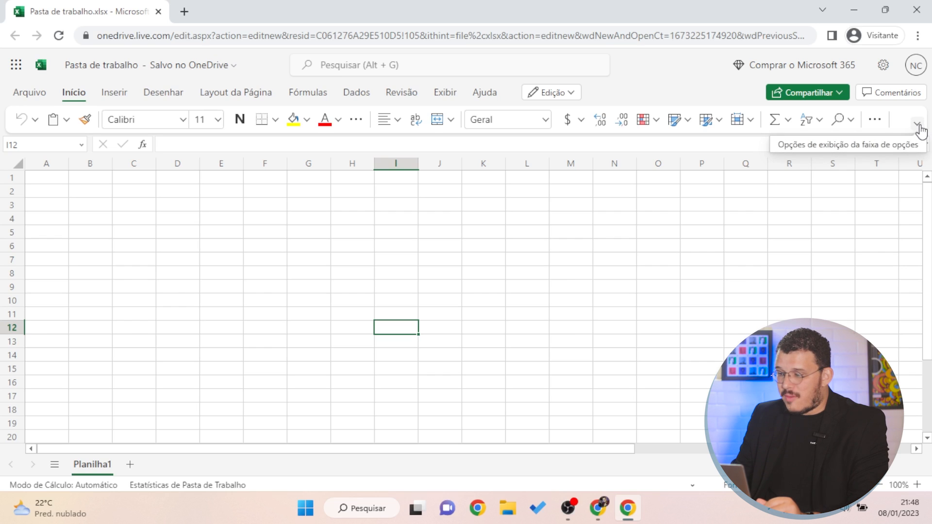
{"action": "left_click", "coordinate": [918, 126]}
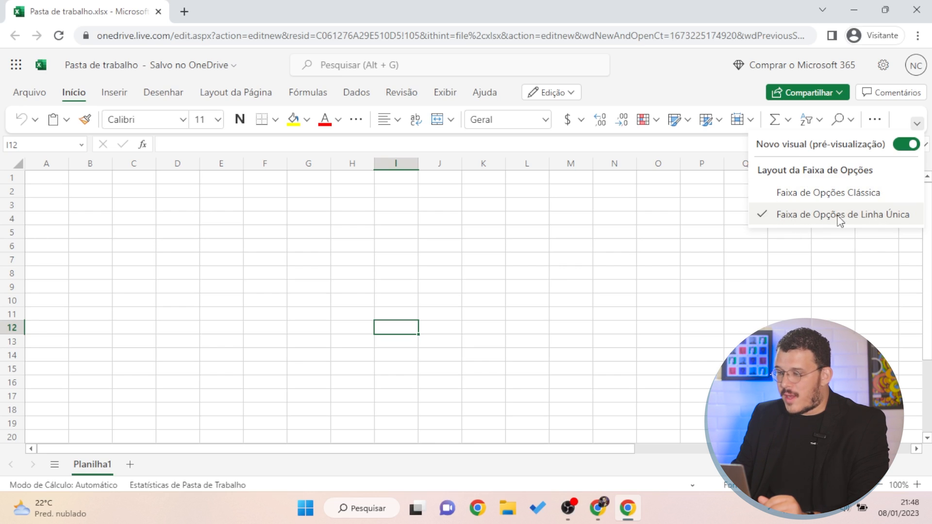
Switch to Faixa de Opções Clássica, then select cells F4 and A1
{"action": "left_click", "coordinate": [804, 194]}
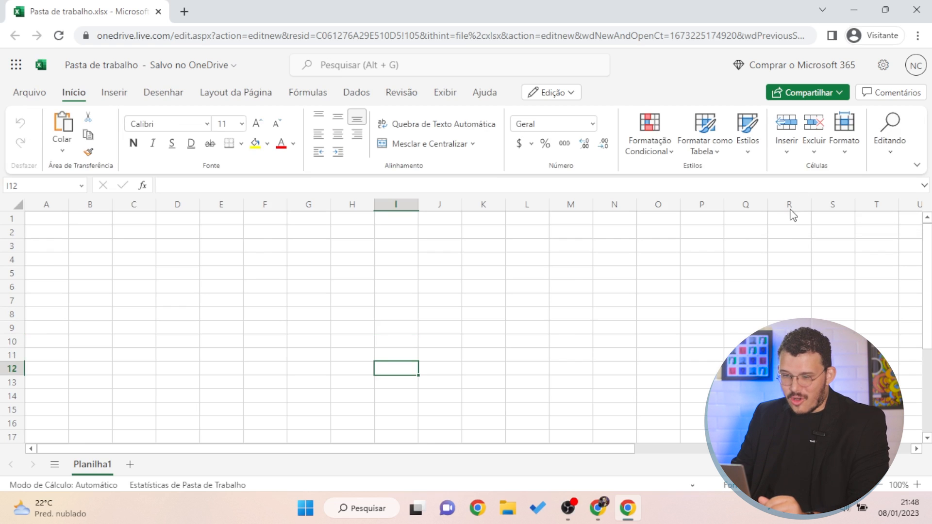
{"action": "left_click", "coordinate": [264, 258]}
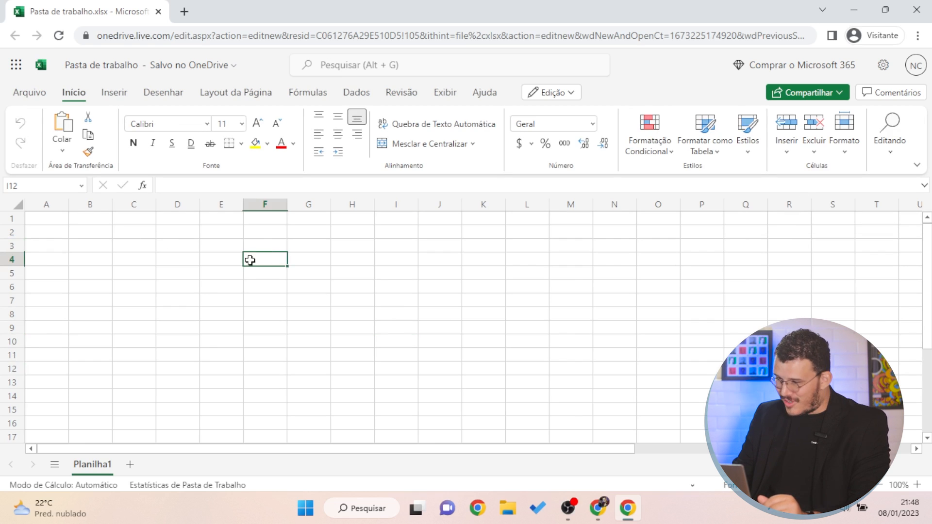
{"action": "left_click", "coordinate": [37, 220]}
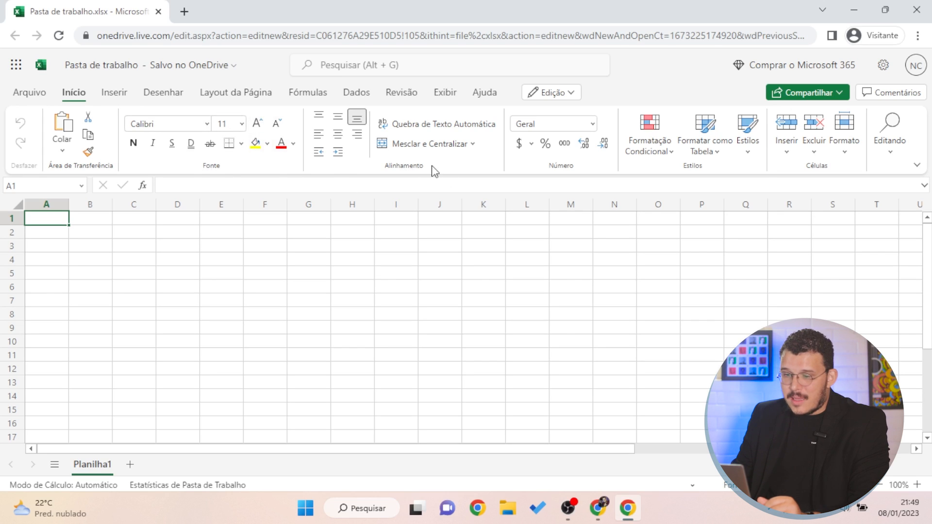
{"action": "left_click", "coordinate": [119, 97]}
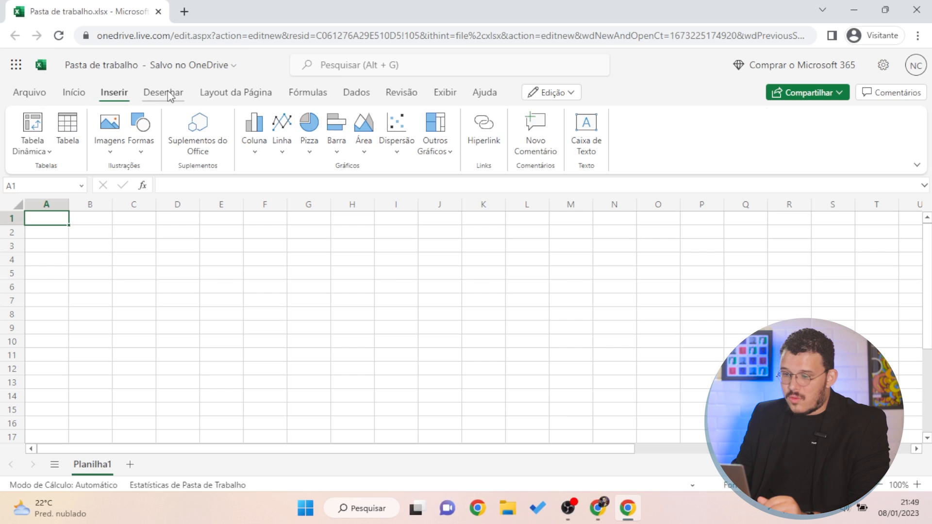
{"action": "left_click", "coordinate": [173, 95]}
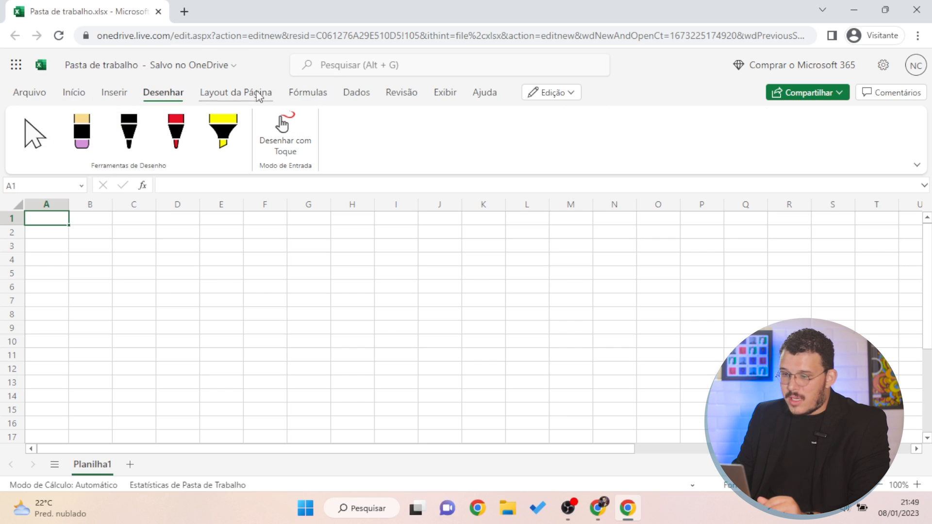
{"action": "left_click", "coordinate": [255, 92]}
{"action": "left_click", "coordinate": [307, 92]}
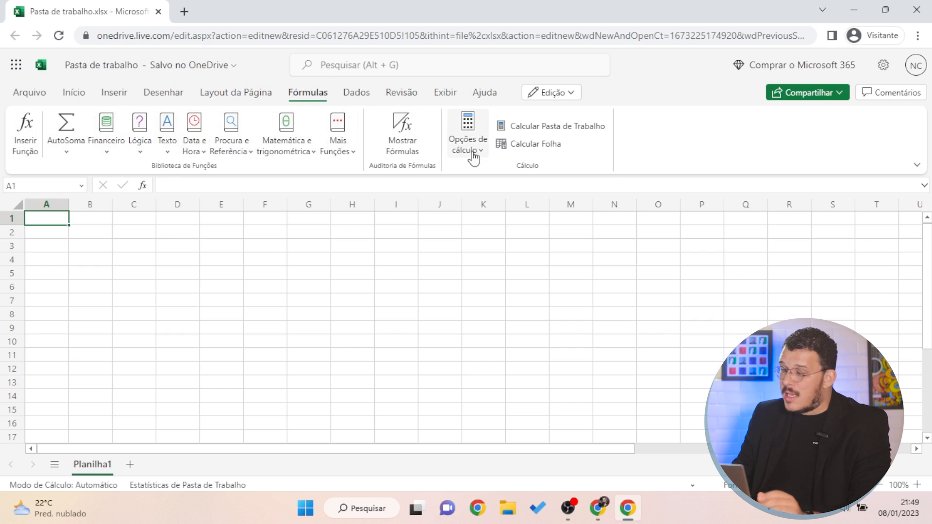
{"action": "left_click", "coordinate": [82, 102]}
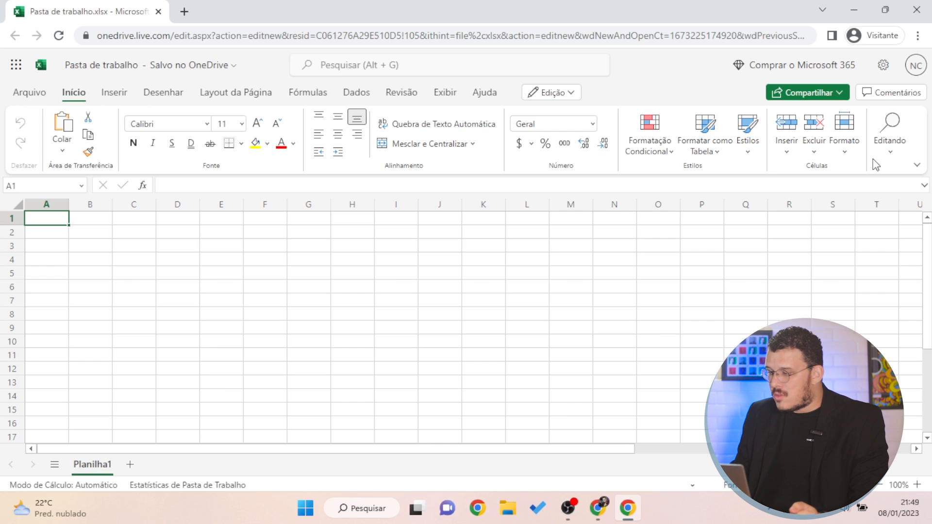
{"action": "left_click", "coordinate": [916, 163]}
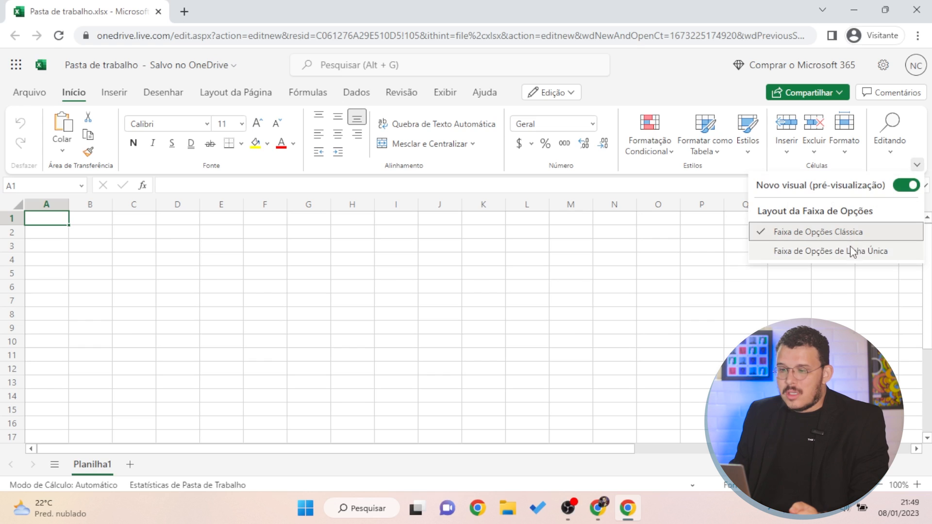
{"action": "left_click", "coordinate": [844, 260]}
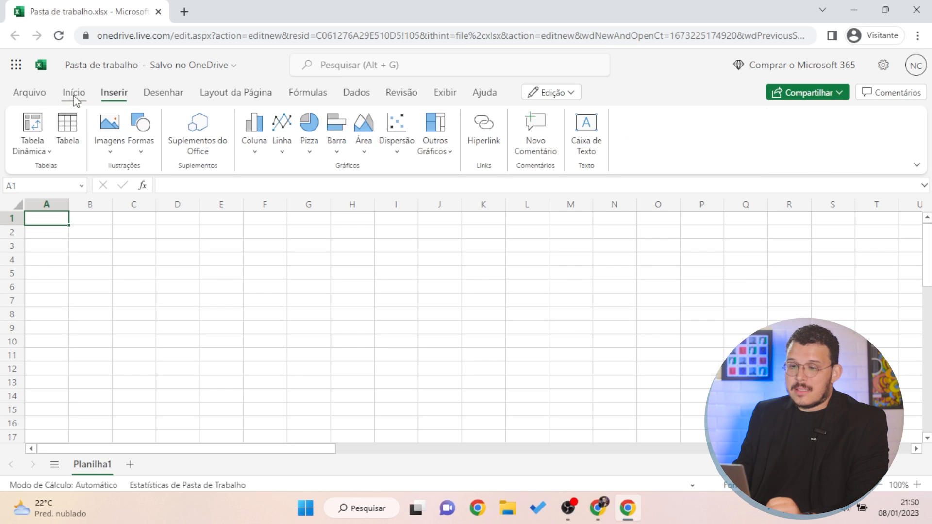
{"action": "left_click", "coordinate": [74, 94]}
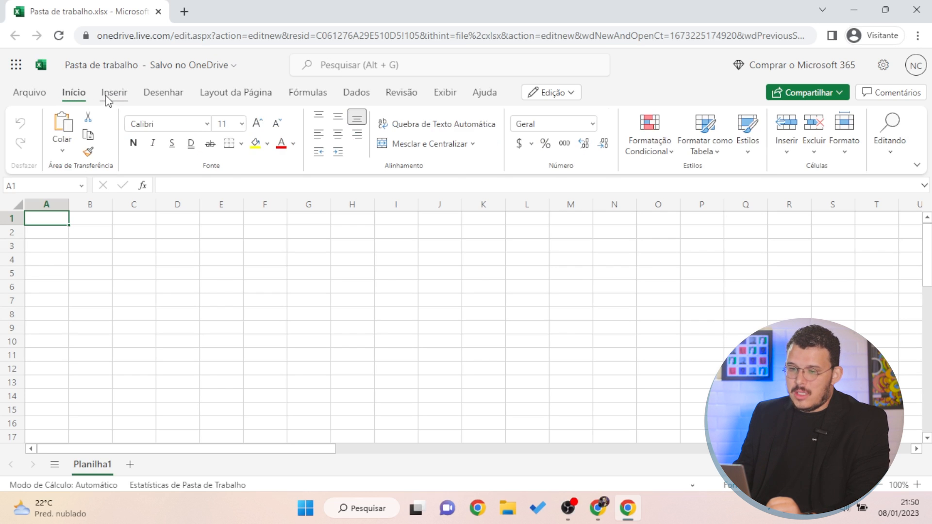
{"action": "left_click", "coordinate": [114, 93]}
{"action": "left_click", "coordinate": [71, 93]}
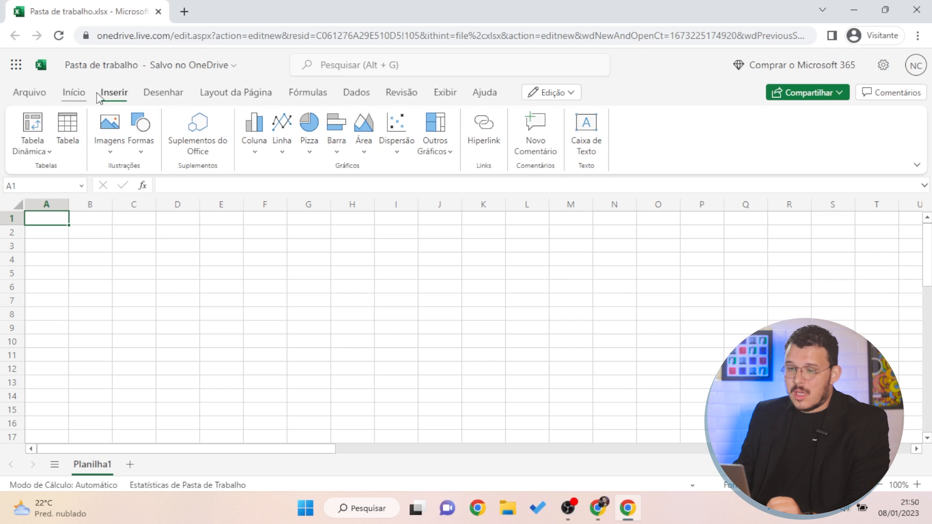
{"action": "left_click", "coordinate": [118, 92]}
{"action": "left_click", "coordinate": [65, 93]}
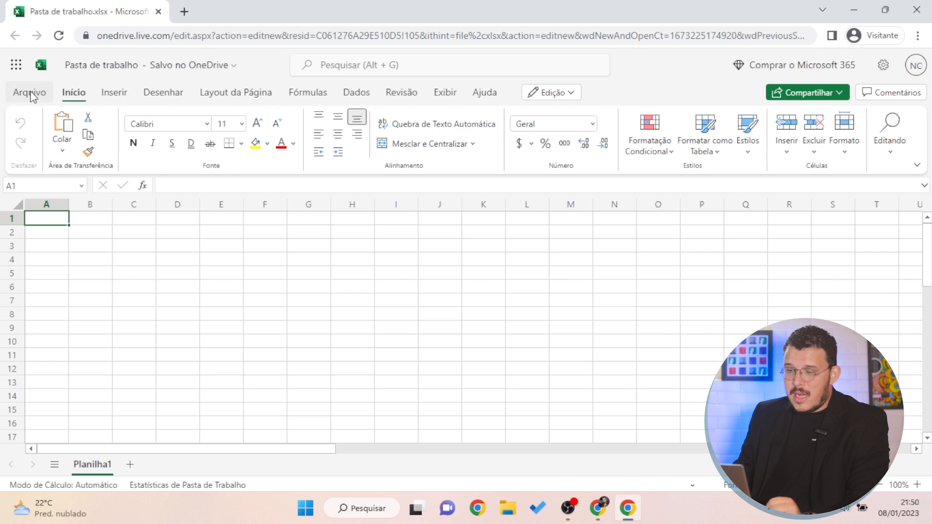
{"action": "left_click", "coordinate": [30, 93]}
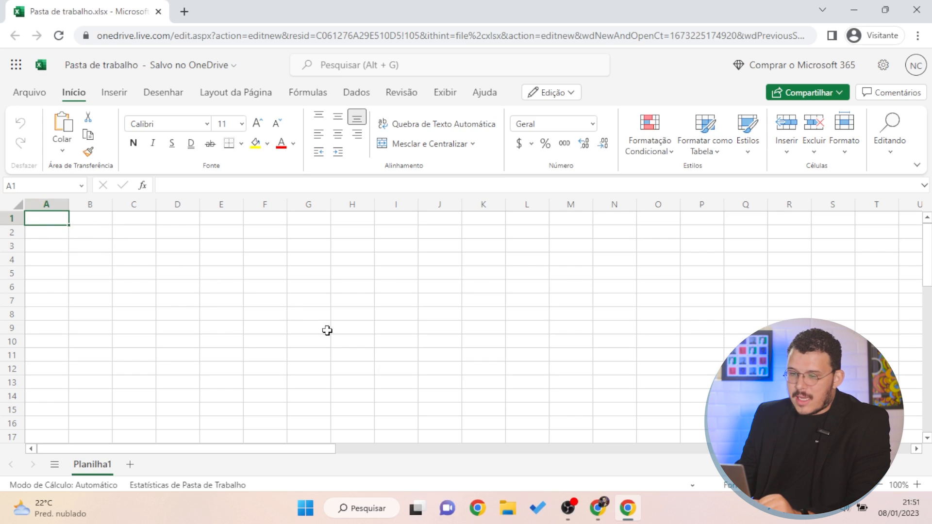
{"action": "left_click", "coordinate": [370, 326]}
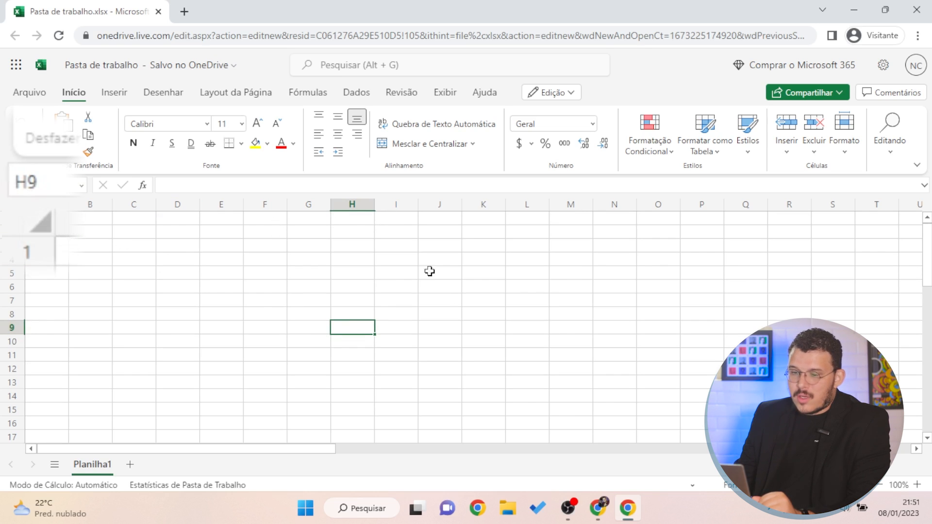
{"action": "left_click", "coordinate": [483, 246]}
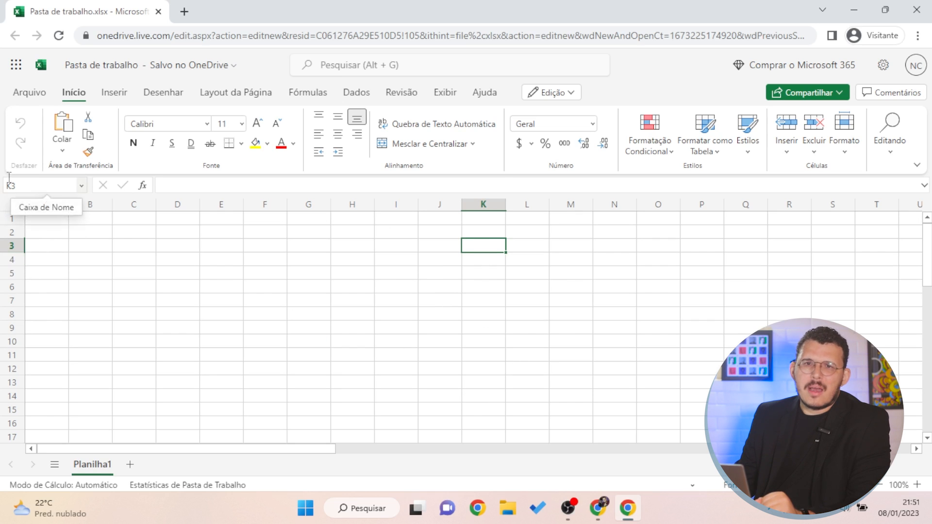
{"action": "type", "text": "G12"}
{"action": "key", "text": "Return"}
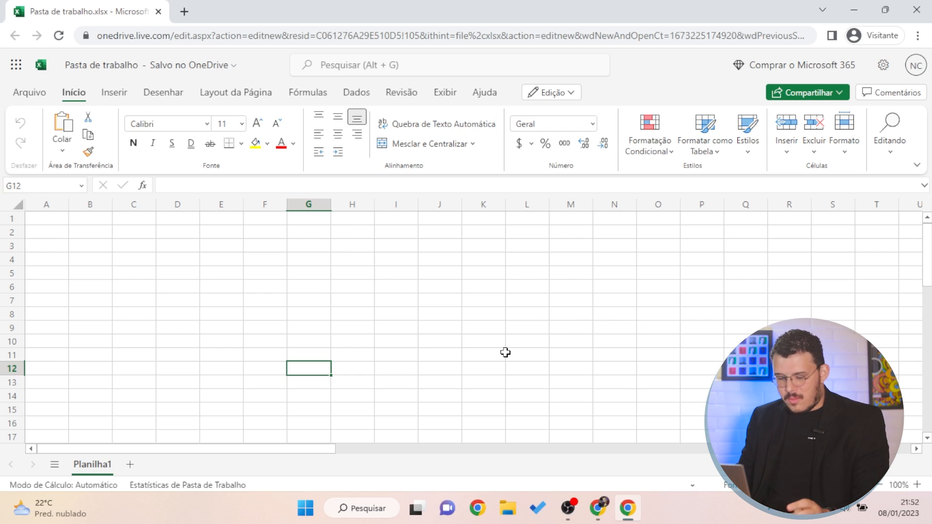
{"action": "left_click", "coordinate": [524, 340]}
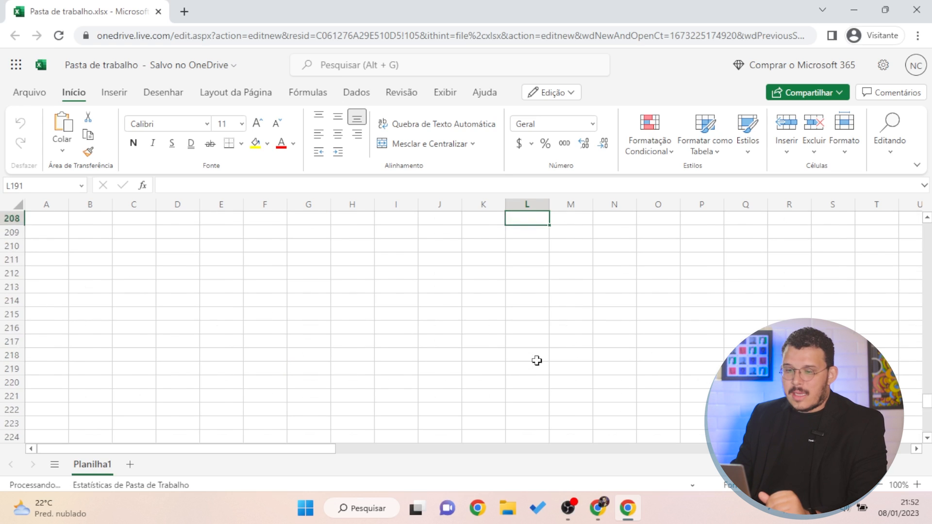
{"action": "key", "text": "Page_Down"}
{"action": "key", "text": "Page_Down"}
{"action": "key", "text": "Page_Down"}
{"action": "key", "text": "Page_Down"}
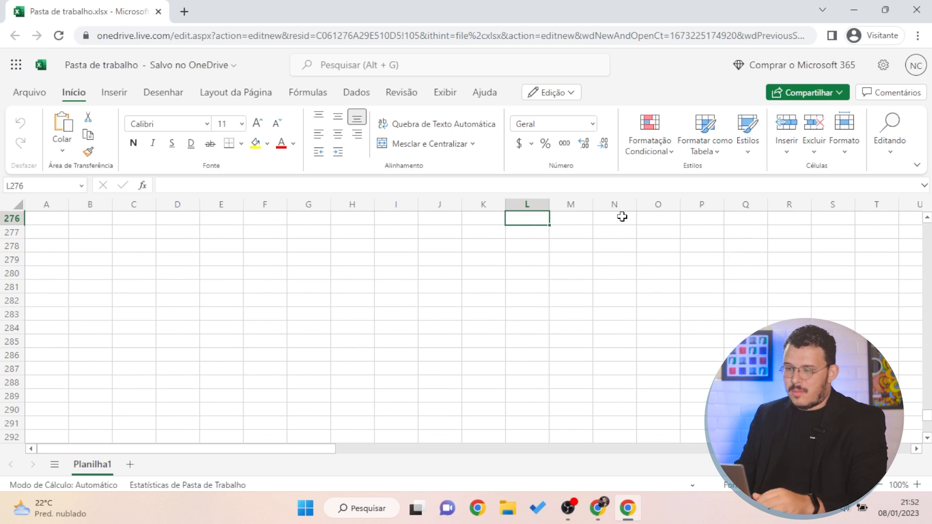
{"action": "type", "text": "ok"}
{"action": "key", "text": "Return"}
{"action": "left_click", "coordinate": [557, 354]}
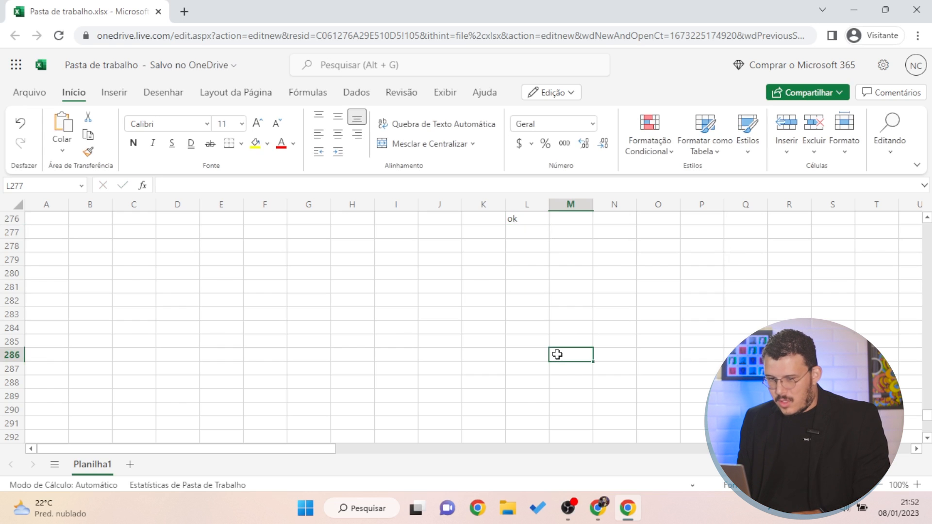
{"action": "key", "text": "ctrl+Left"}
{"action": "key", "text": "ctrl+Up"}
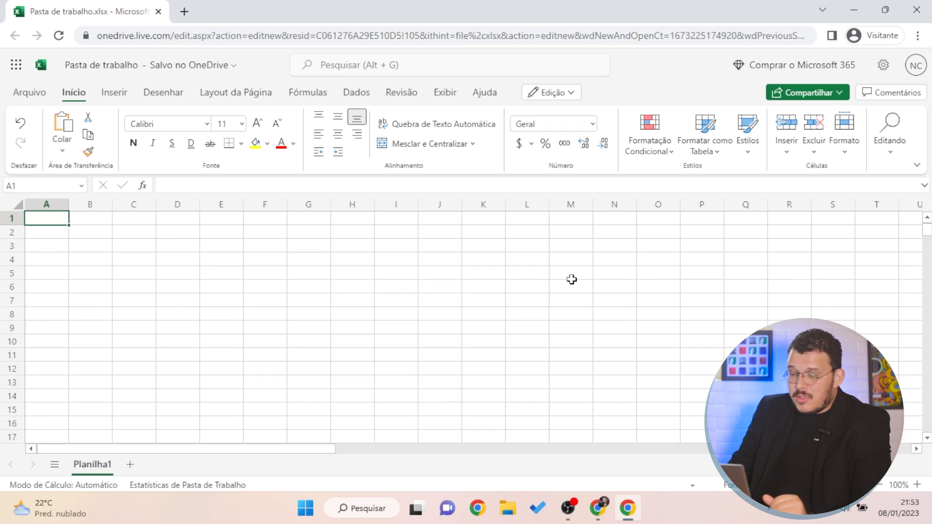
{"action": "scroll", "coordinate": [574, 280], "scroll_direction": "down", "scroll_amount": 1}
{"action": "scroll", "coordinate": [574, 280], "scroll_direction": "down", "scroll_amount": 20}
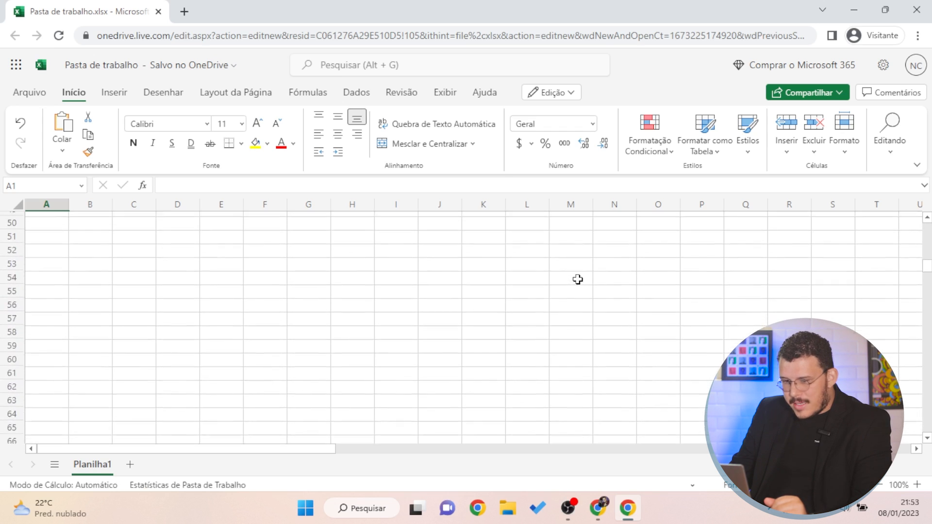
{"action": "scroll", "coordinate": [580, 280], "scroll_direction": "down", "scroll_amount": 5}
{"action": "scroll", "coordinate": [575, 280], "scroll_direction": "up", "scroll_amount": 20}
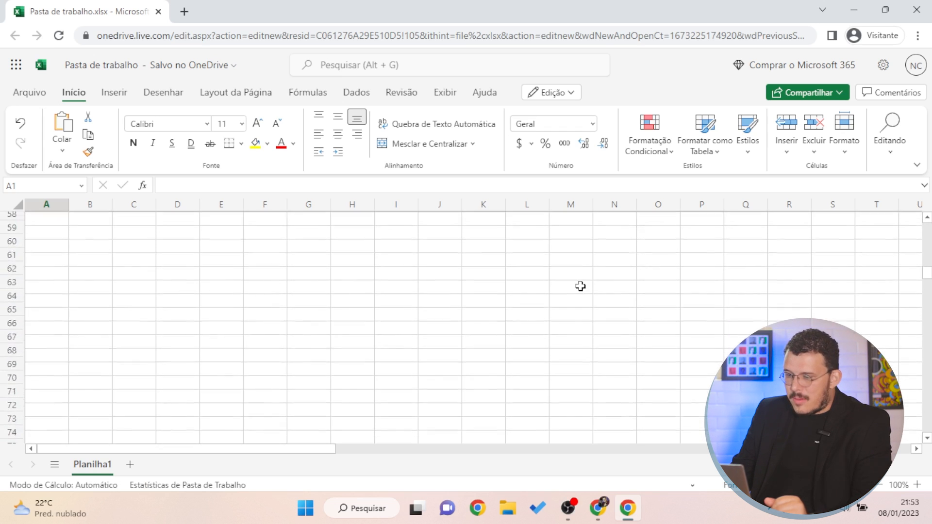
{"action": "left_click", "coordinate": [68, 185]}
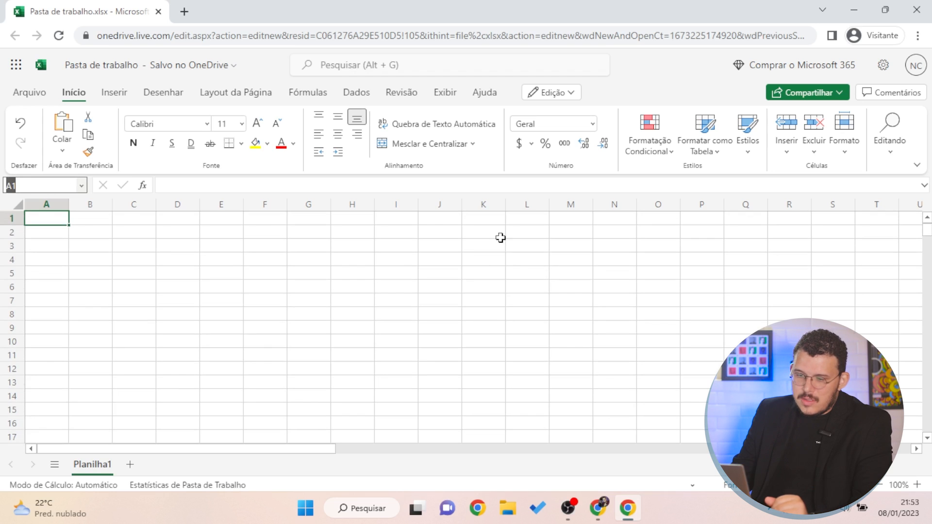
{"action": "key", "text": "BackSpace"}
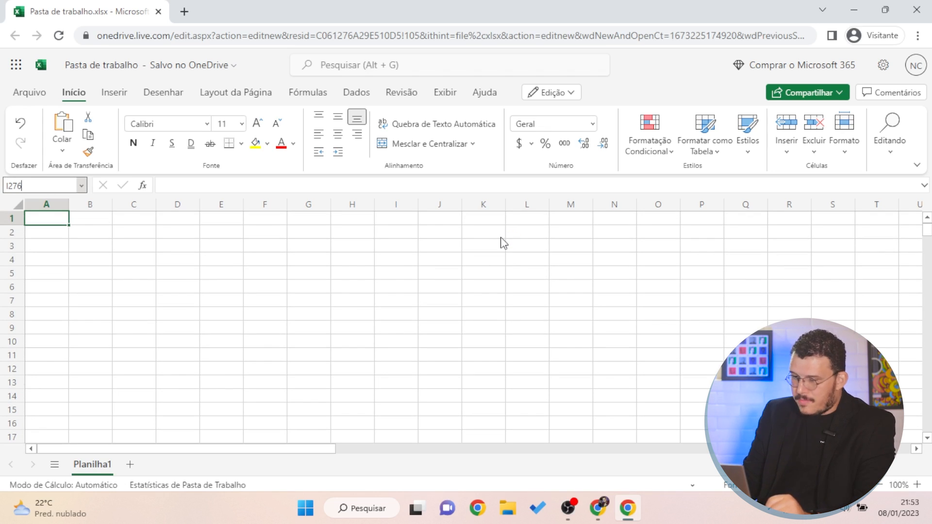
{"action": "key", "text": "Return"}
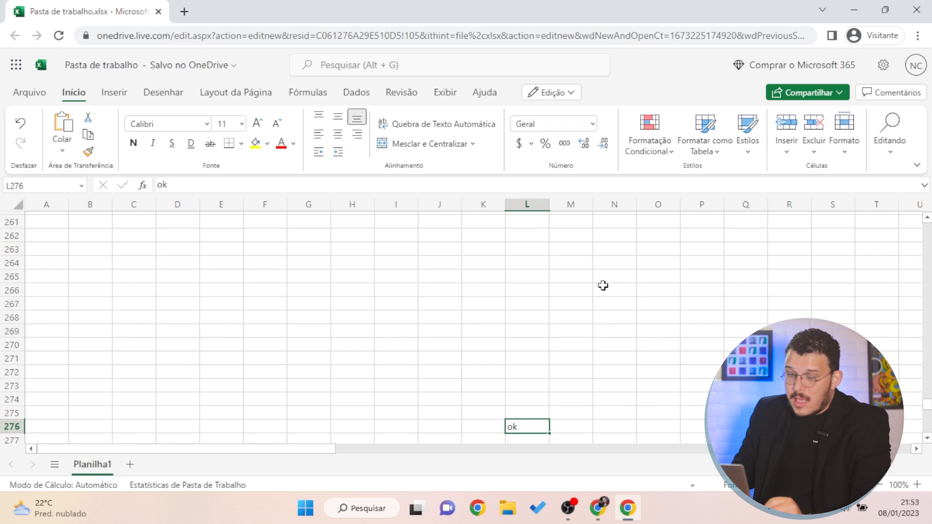
{"action": "scroll", "coordinate": [535, 424], "scroll_direction": "down", "scroll_amount": 3}
{"action": "left_click", "coordinate": [527, 315]}
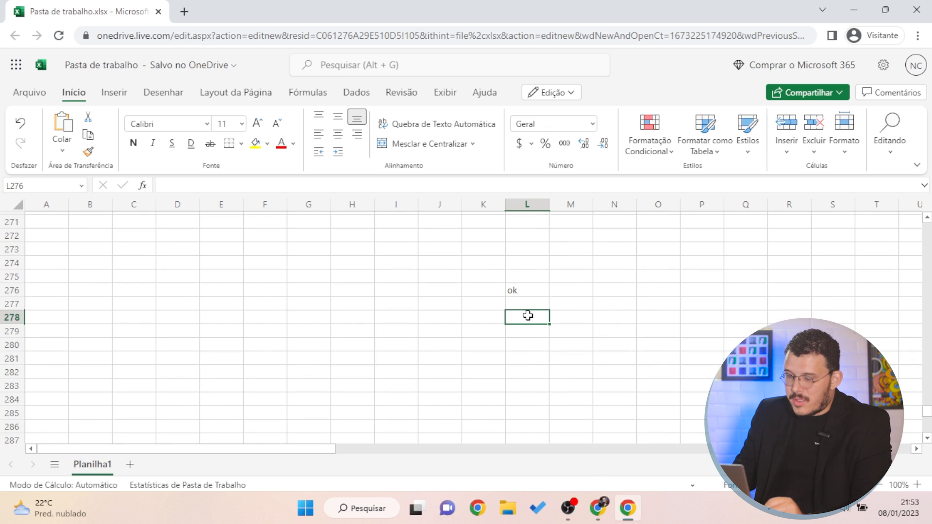
{"action": "left_click", "coordinate": [529, 279]}
{"action": "left_click", "coordinate": [537, 304]}
{"action": "left_click", "coordinate": [530, 292]}
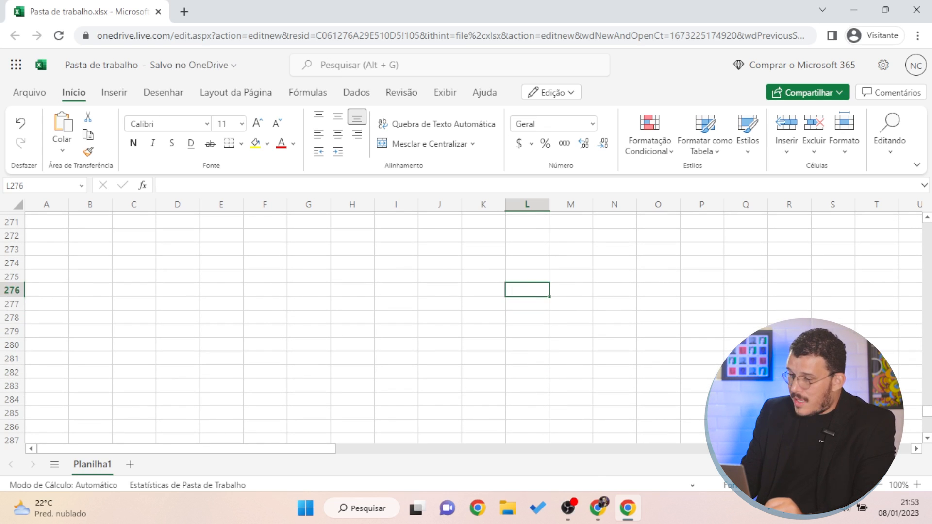
{"action": "left_click_drag", "start_coordinate": [412, 294], "coordinate": [391, 304]}
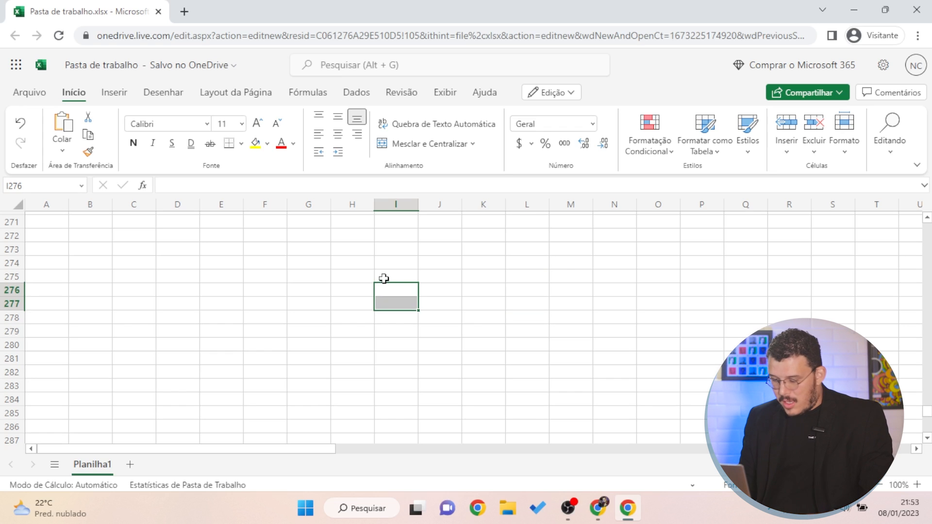
{"action": "key", "text": "ctrl+Up"}
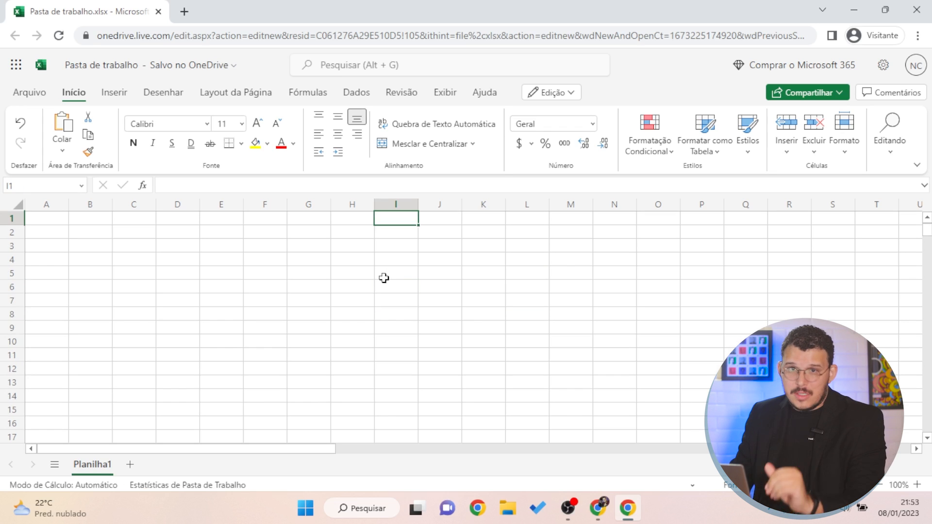
{"action": "left_click", "coordinate": [77, 186]}
{"action": "type", "text": "minha_tabela"}
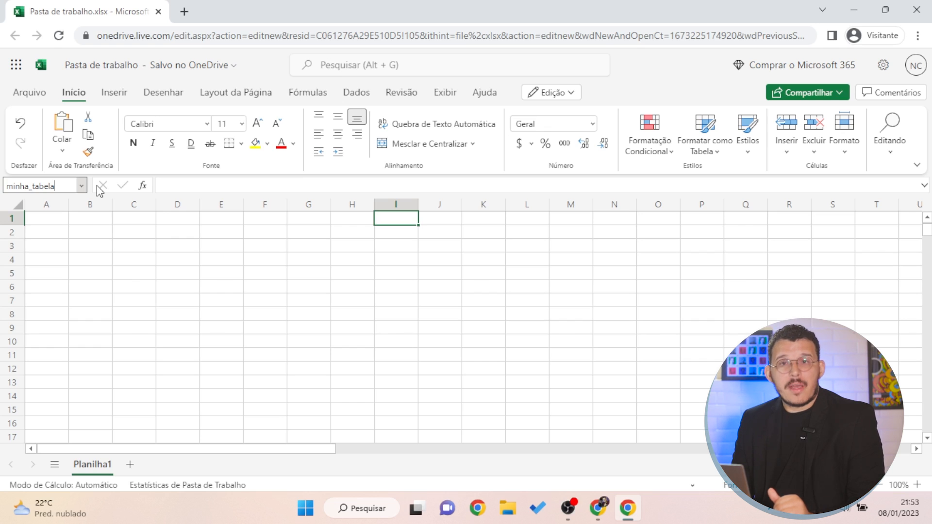
{"action": "key", "text": "Return"}
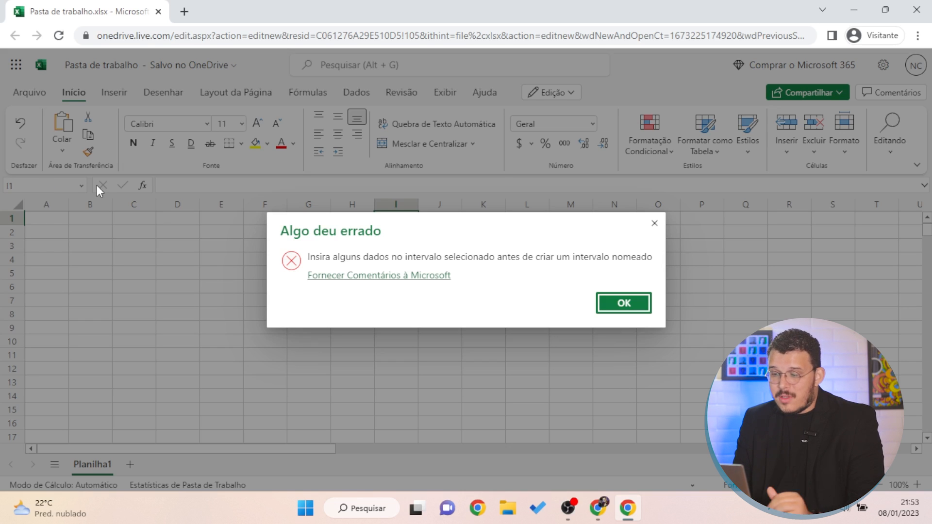
{"action": "key", "text": "Return"}
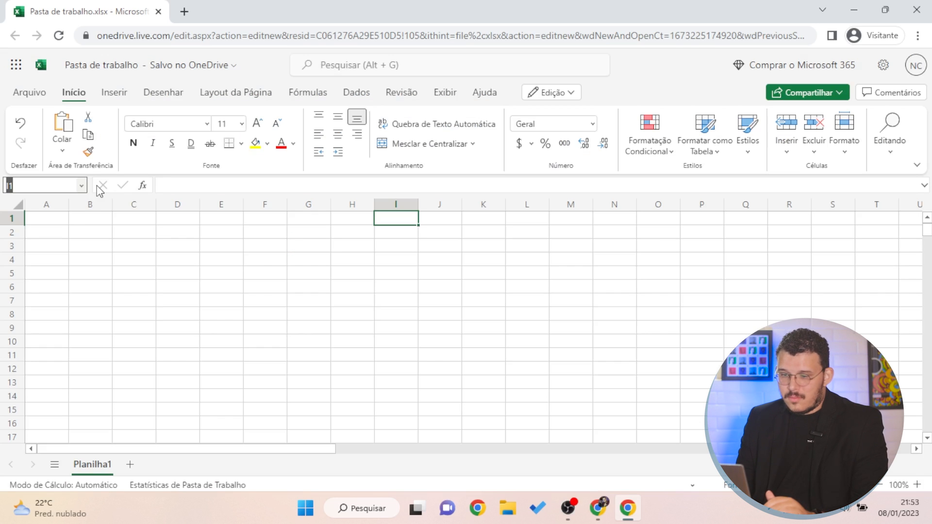
{"action": "left_click", "coordinate": [252, 187]}
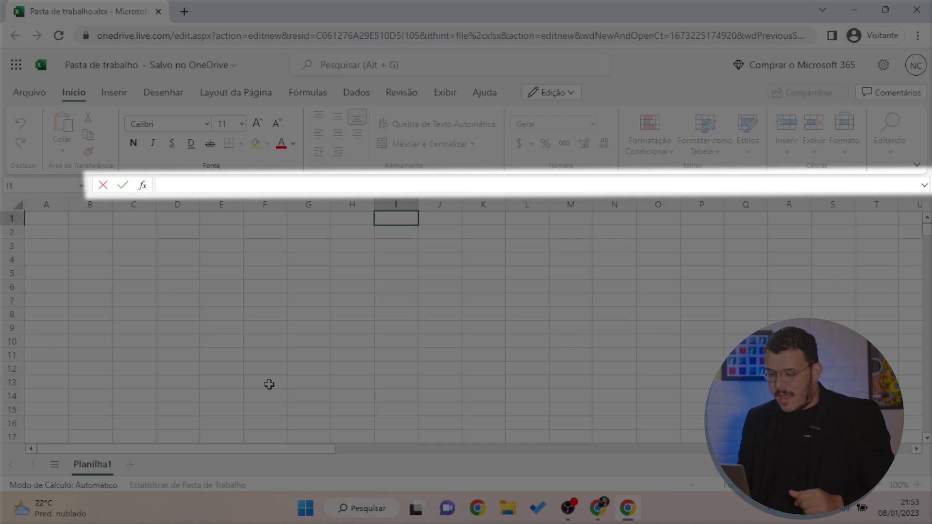
{"action": "type", "text": "=soma("}
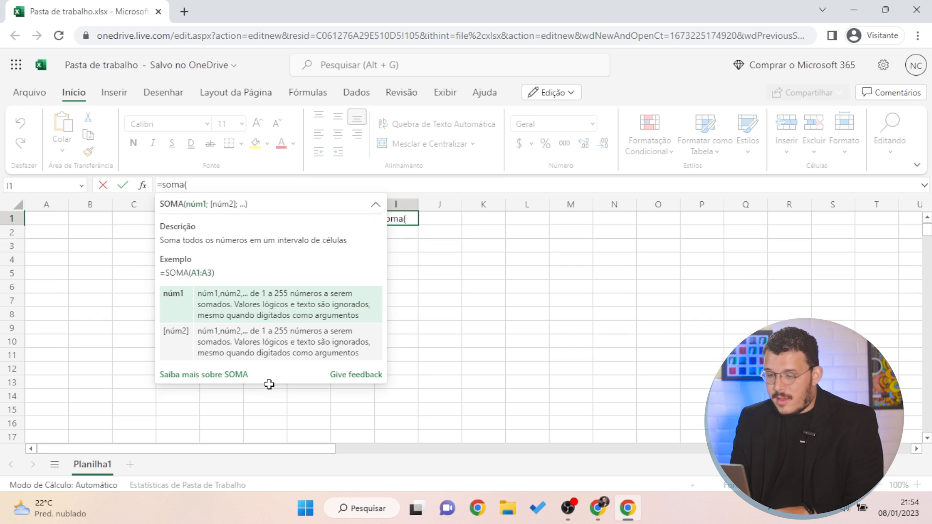
{"action": "key", "text": "Escape"}
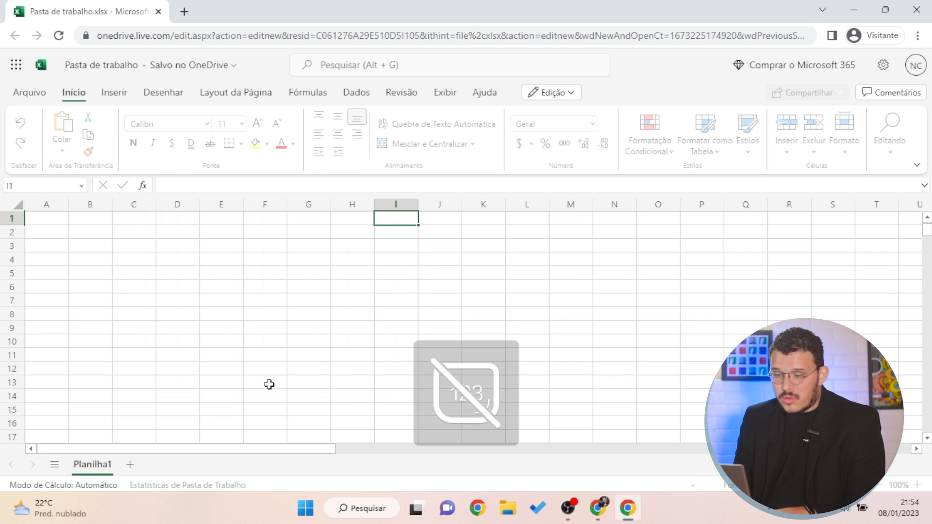
{"action": "left_click_drag", "start_coordinate": [395, 258], "coordinate": [381, 249]}
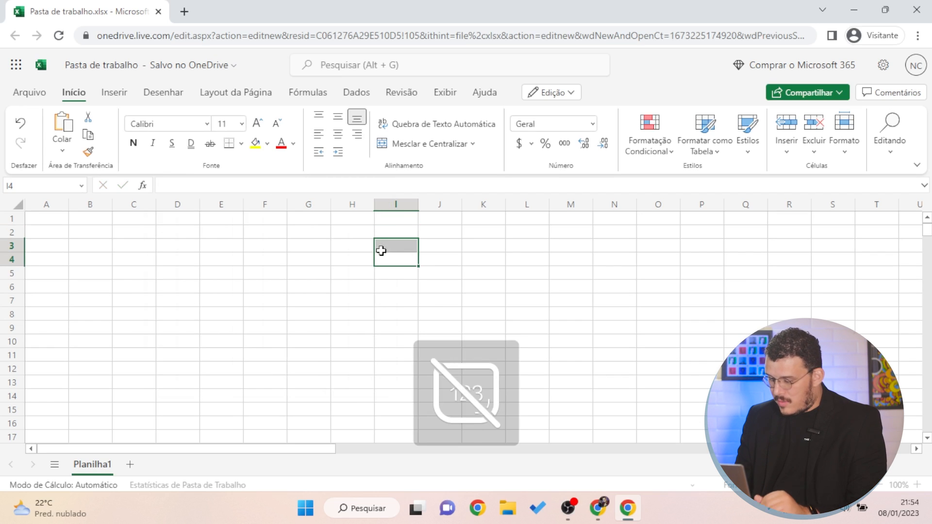
{"action": "left_click", "coordinate": [383, 243]}
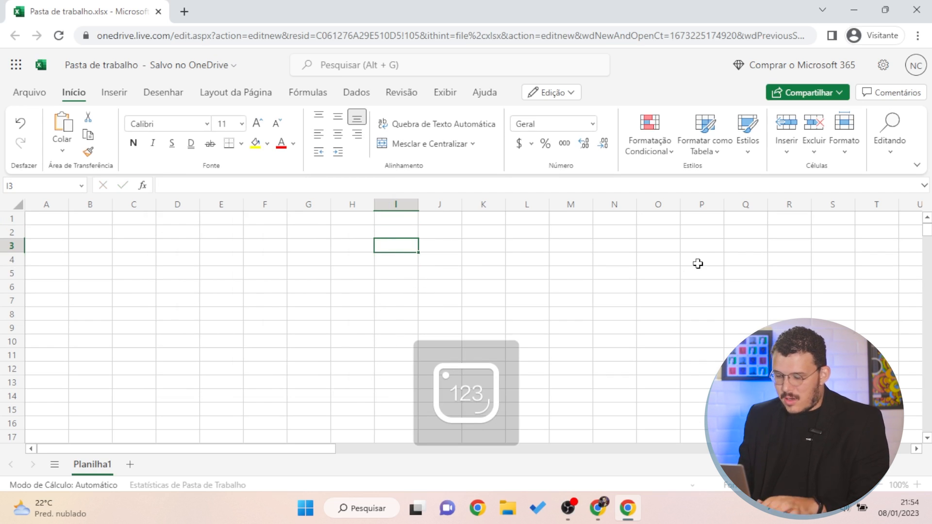
{"action": "type", "text": "shrihsursrsr"}
{"action": "left_click", "coordinate": [659, 260]}
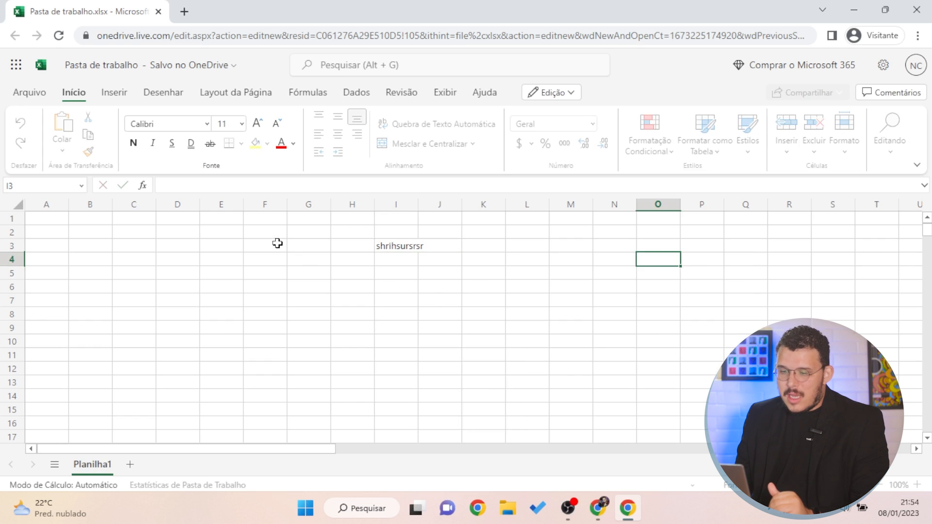
{"action": "left_click", "coordinate": [399, 256]}
{"action": "left_click", "coordinate": [391, 249]}
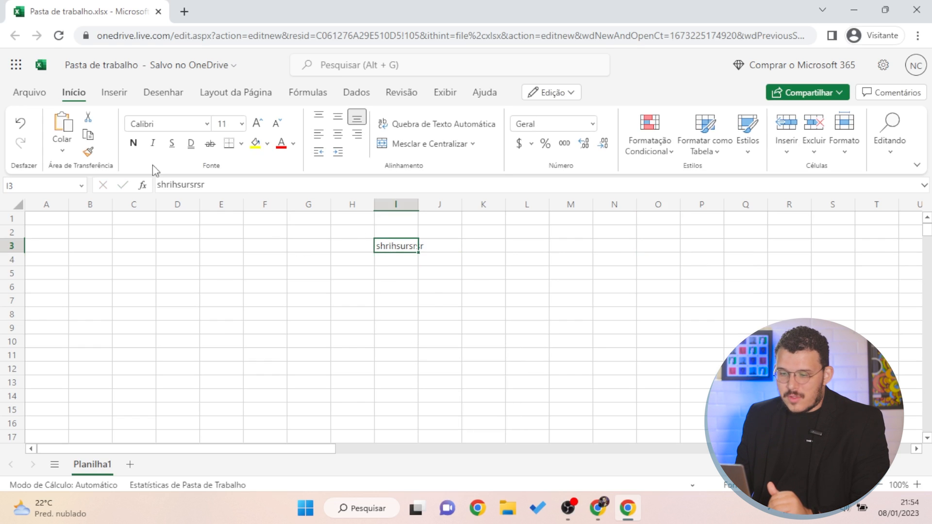
{"action": "left_click", "coordinate": [192, 187]}
{"action": "key", "text": "BackSpace"}
{"action": "key", "text": "BackSpace"}
{"action": "key", "text": "BackSpace"}
{"action": "key", "text": "BackSpace"}
{"action": "key", "text": "Return"}
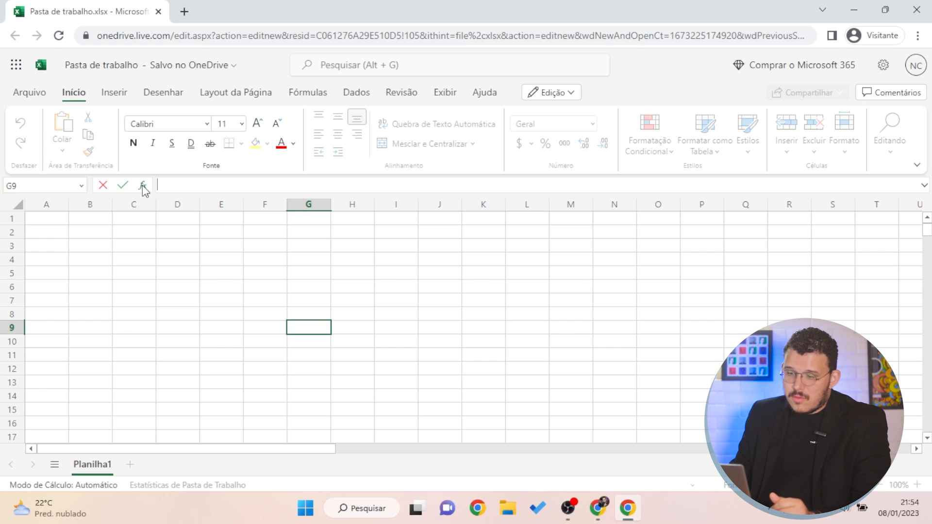
Read the MÍNIMO description in Inserir Função, close the dialog, and select a couple of cells
{"action": "left_click", "coordinate": [143, 187]}
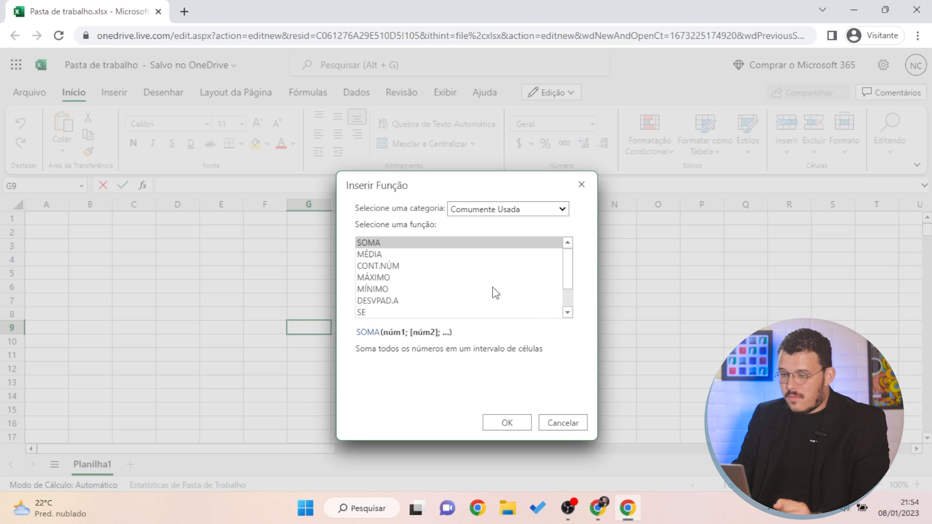
{"action": "scroll", "coordinate": [410, 266], "scroll_direction": "down", "scroll_amount": 2}
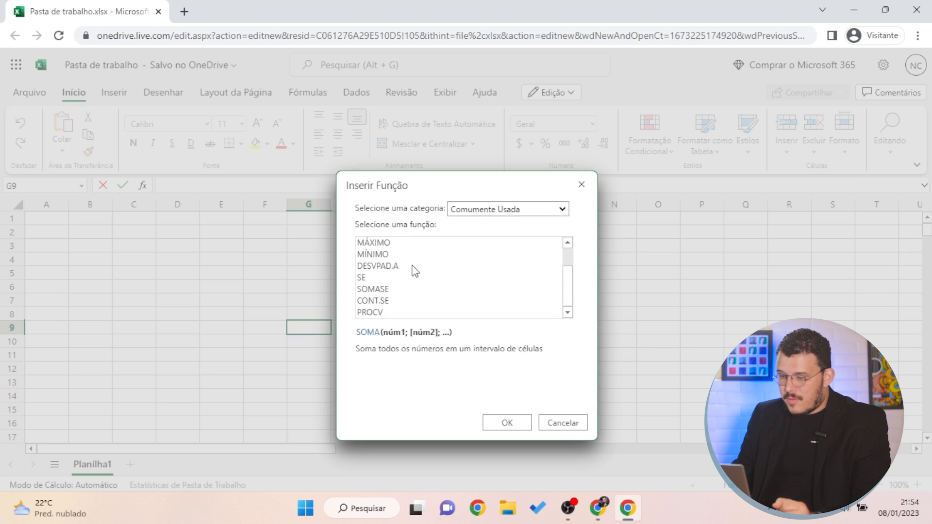
{"action": "scroll", "coordinate": [413, 271], "scroll_direction": "up", "scroll_amount": 2}
{"action": "left_click", "coordinate": [429, 288]}
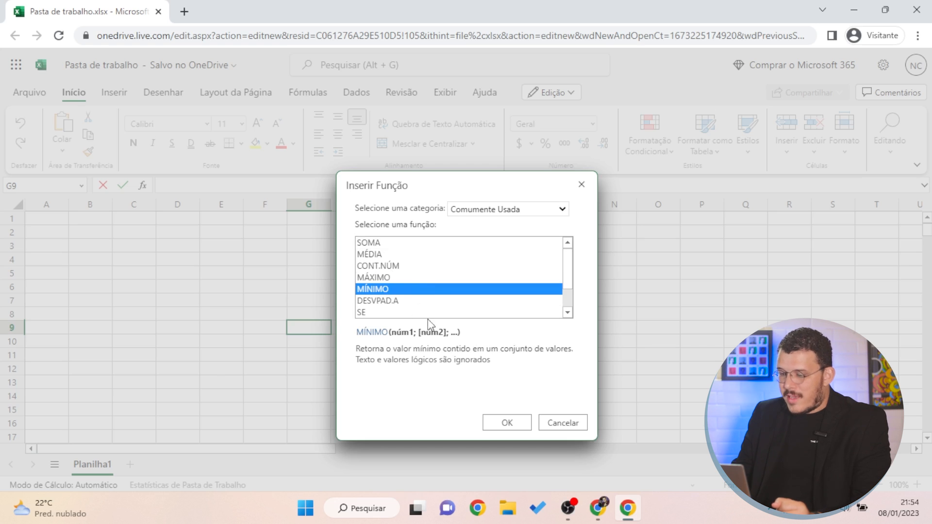
{"action": "left_click", "coordinate": [528, 422]}
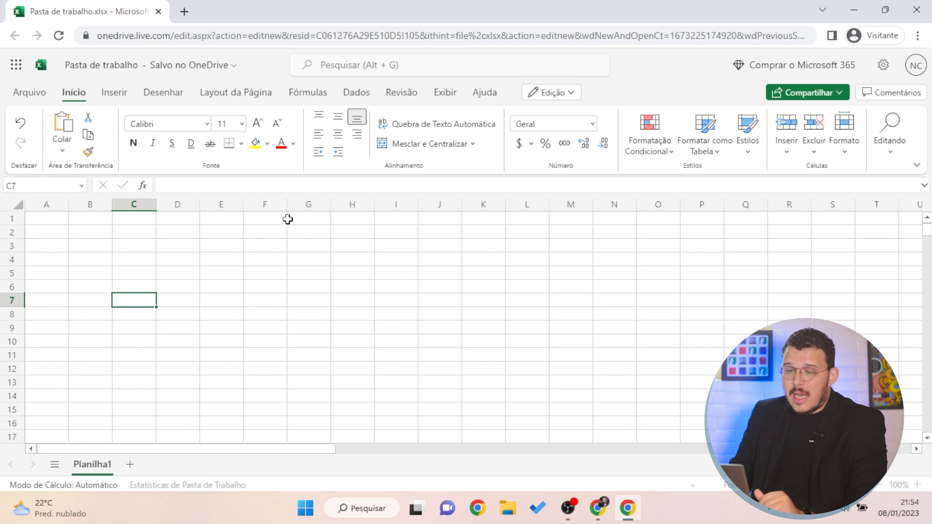
{"action": "left_click_drag", "start_coordinate": [320, 313], "coordinate": [334, 313]}
{"action": "left_click", "coordinate": [75, 243]}
{"action": "left_click", "coordinate": [44, 222]}
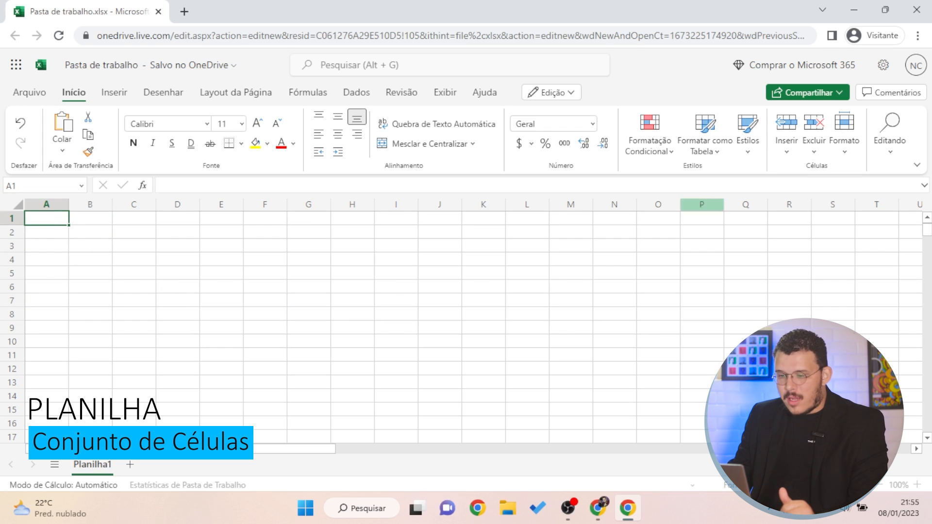
{"action": "left_click", "coordinate": [249, 283]}
{"action": "left_click", "coordinate": [295, 274]}
{"action": "left_click", "coordinate": [312, 246]}
{"action": "left_click", "coordinate": [182, 246]}
{"action": "left_click", "coordinate": [320, 370]}
{"action": "left_click", "coordinate": [196, 309]}
{"action": "left_click", "coordinate": [181, 243]}
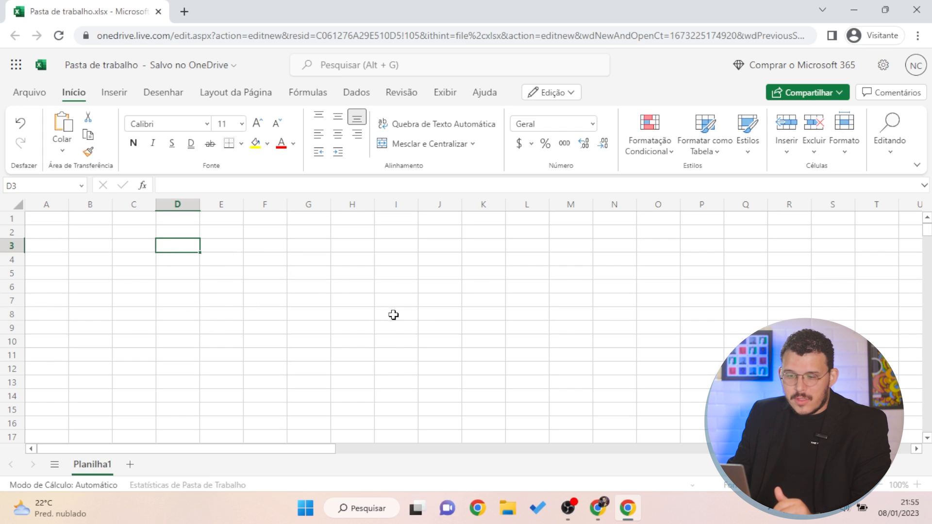
{"action": "left_click", "coordinate": [393, 315]}
{"action": "left_click", "coordinate": [119, 242]}
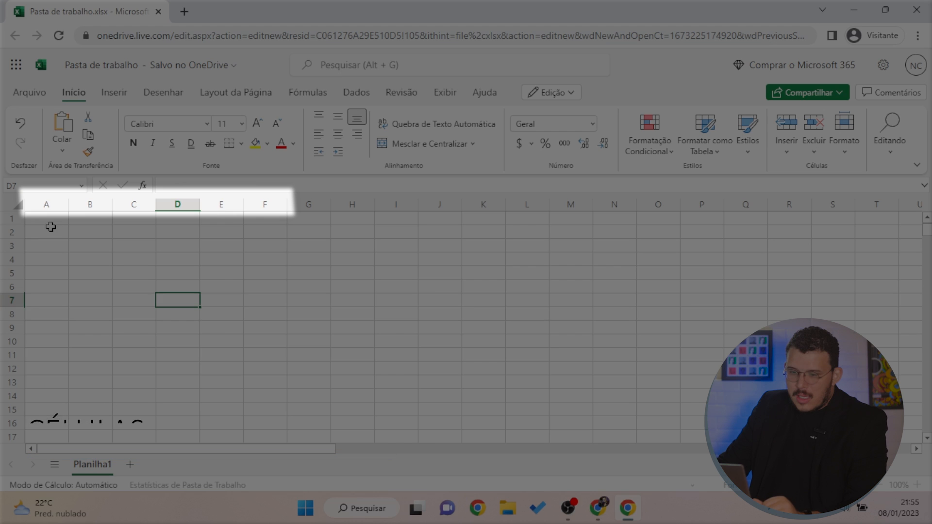
{"action": "left_click", "coordinate": [50, 230]}
{"action": "left_click", "coordinate": [104, 244]}
{"action": "left_click", "coordinate": [39, 220]}
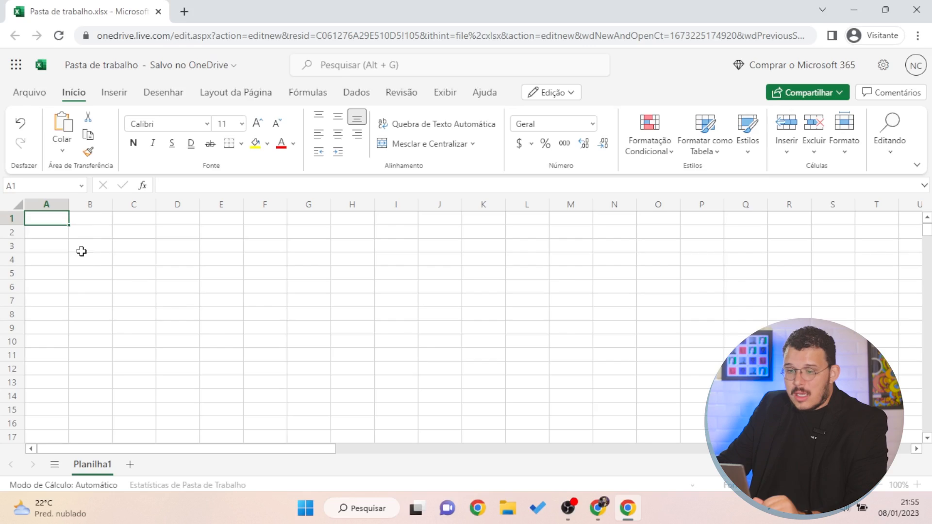
{"action": "left_click", "coordinate": [104, 205]}
{"action": "left_click", "coordinate": [151, 204]}
{"action": "left_click", "coordinate": [194, 204]}
{"action": "left_click", "coordinate": [267, 204]}
{"action": "left_click", "coordinate": [352, 204]}
{"action": "left_click", "coordinate": [710, 328]}
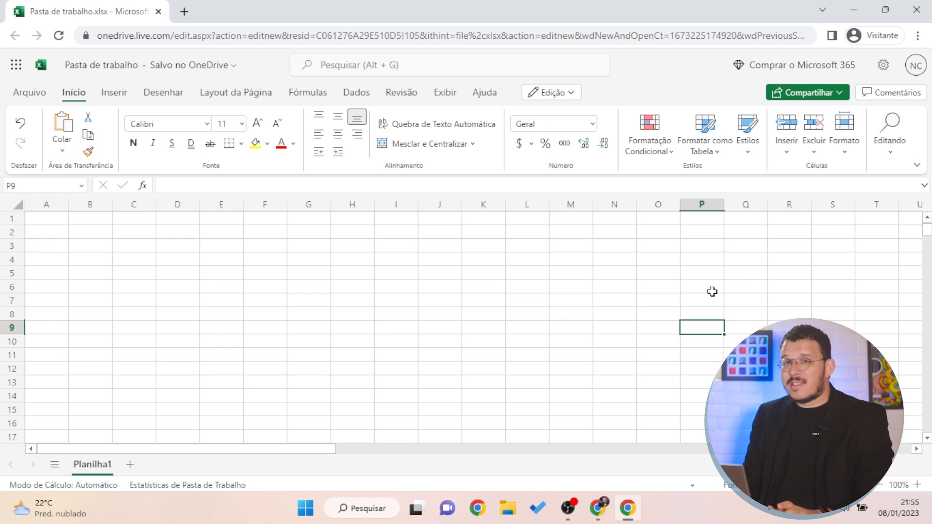
{"action": "key", "text": "Right"}
{"action": "key", "text": "Right"}
{"action": "key", "text": "Right"}
{"action": "key", "text": "Right"}
{"action": "key", "text": "Right"}
{"action": "key", "text": "Right"}
{"action": "key", "text": "Right"}
{"action": "key", "text": "Right"}
{"action": "key", "text": "Right"}
{"action": "key", "text": "Right"}
{"action": "key", "text": "Right"}
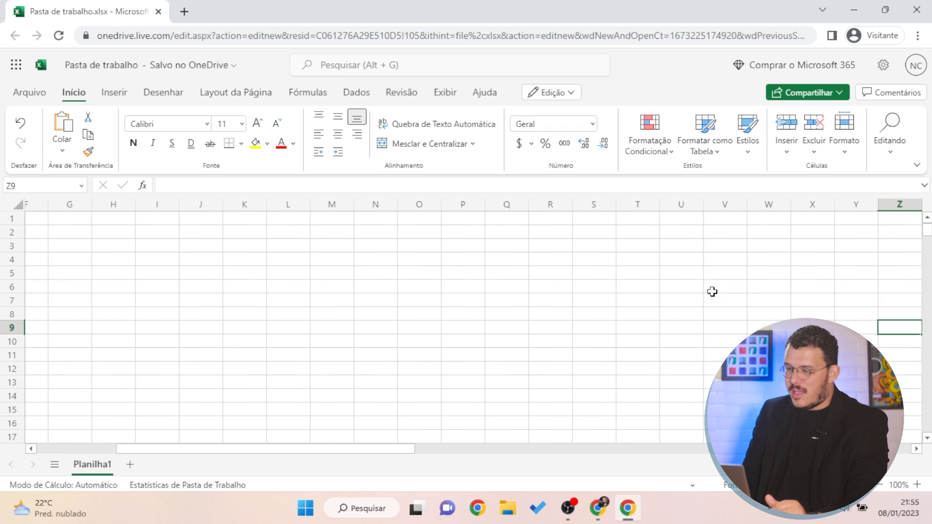
{"action": "key", "text": "Right"}
{"action": "key", "text": "Right"}
{"action": "key", "text": "Right"}
{"action": "key", "text": "Right"}
{"action": "key", "text": "Right"}
{"action": "key", "text": "Right"}
{"action": "key", "text": "Right"}
{"action": "key", "text": "Right"}
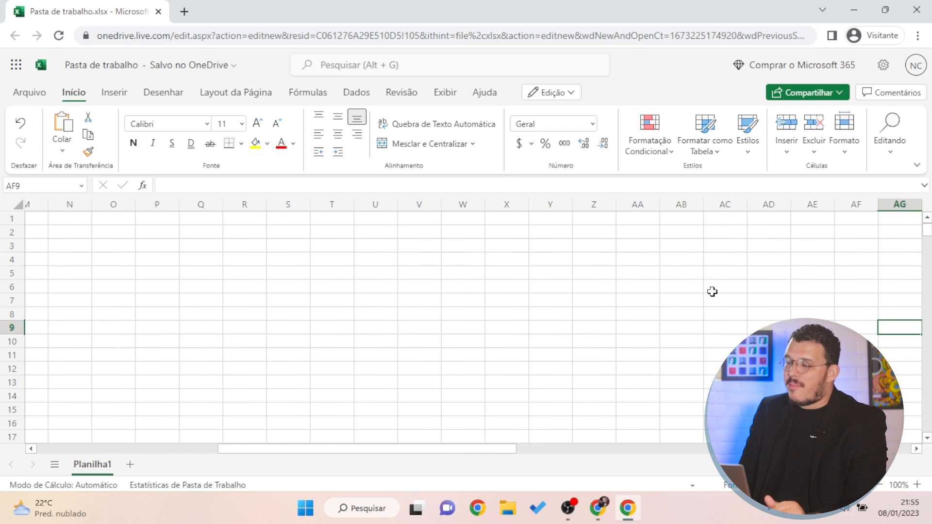
{"action": "key", "text": "Right"}
{"action": "key", "text": "Right"}
{"action": "key", "text": "Right"}
{"action": "key", "text": "Right"}
{"action": "key", "text": "Right"}
{"action": "key", "text": "Right"}
{"action": "key", "text": "Right"}
{"action": "key", "text": "Right"}
{"action": "key", "text": "Right"}
{"action": "key", "text": "Right"}
{"action": "key", "text": "Right"}
{"action": "key", "text": "Right"}
{"action": "key", "text": "Right"}
{"action": "key", "text": "Right"}
{"action": "key", "text": "Right"}
{"action": "key", "text": "Right"}
{"action": "key", "text": "Right"}
{"action": "key", "text": "Right"}
{"action": "key", "text": "Right"}
{"action": "key", "text": "Right"}
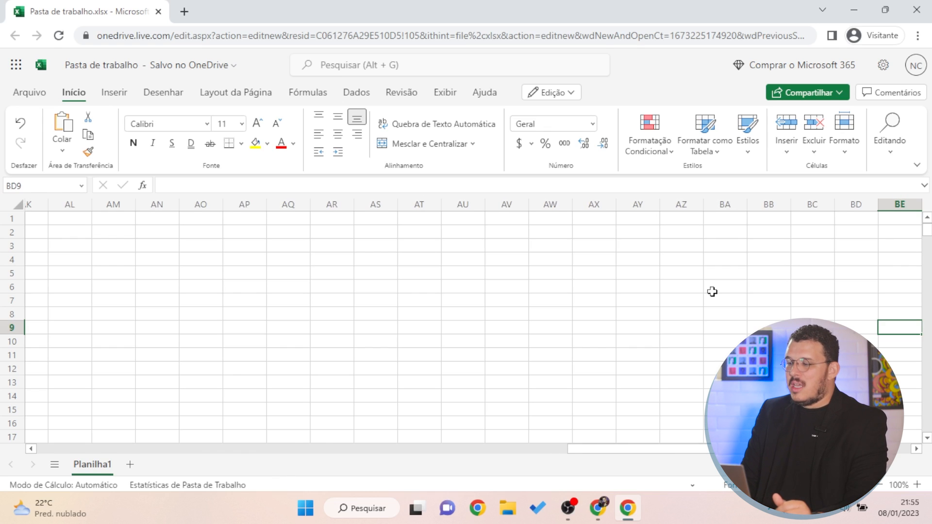
{"action": "key", "text": "Right"}
{"action": "key", "text": "Right"}
{"action": "key", "text": "Right"}
{"action": "key", "text": "Right"}
{"action": "key", "text": "Right"}
{"action": "key", "text": "Right"}
{"action": "key", "text": "Right"}
{"action": "key", "text": "Right"}
{"action": "key", "text": "Right"}
{"action": "key", "text": "Right"}
{"action": "key", "text": "Right"}
{"action": "key", "text": "Right"}
{"action": "key", "text": "Right"}
{"action": "key", "text": "Right"}
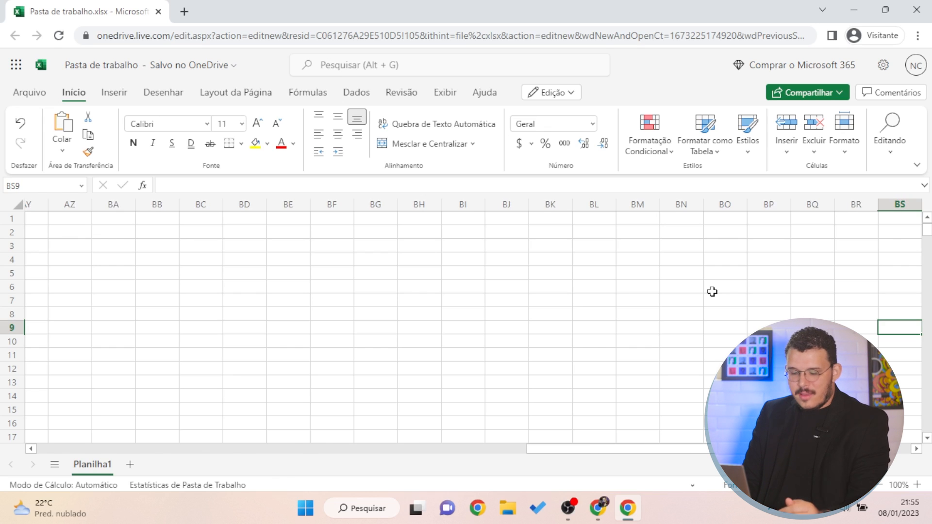
{"action": "key", "text": "End"}
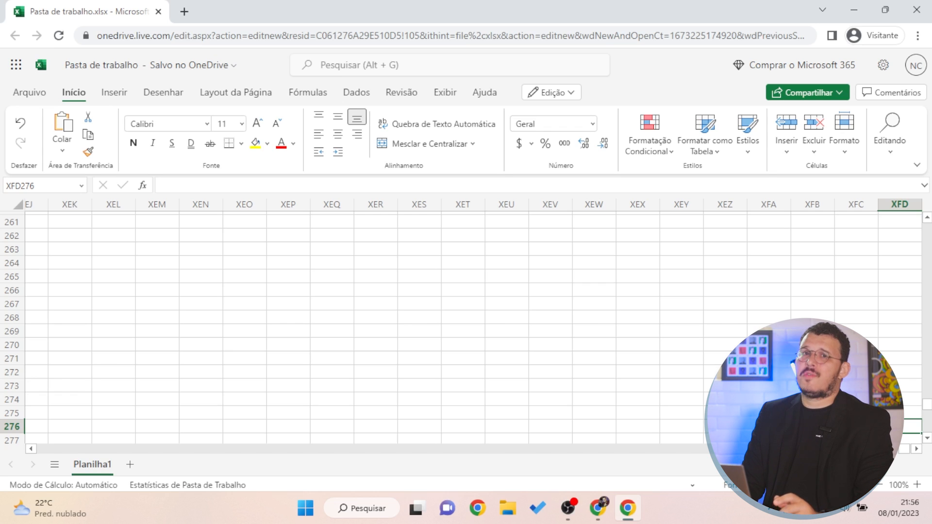
{"action": "key", "text": "ctrl+Home"}
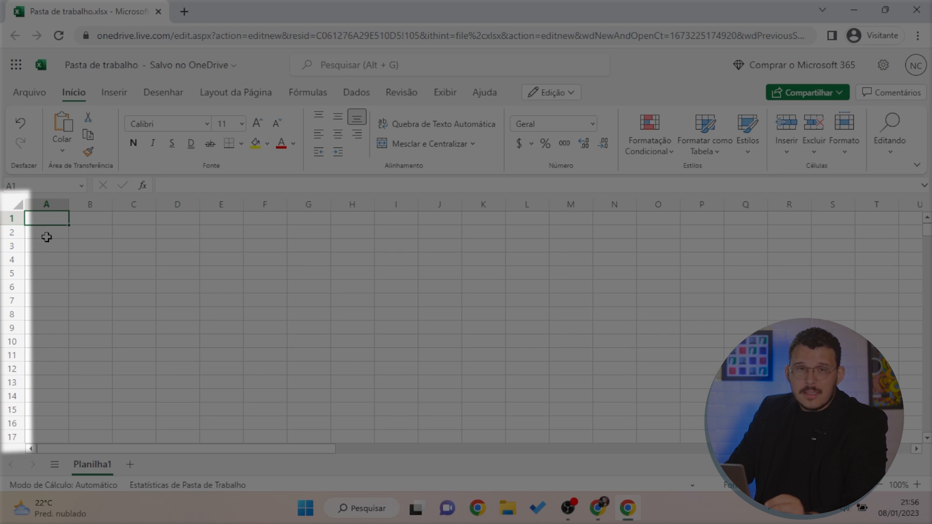
{"action": "left_click", "coordinate": [12, 221]}
{"action": "left_click", "coordinate": [14, 233]}
{"action": "left_click", "coordinate": [15, 246]}
{"action": "left_click", "coordinate": [16, 260]}
{"action": "left_click", "coordinate": [14, 273]}
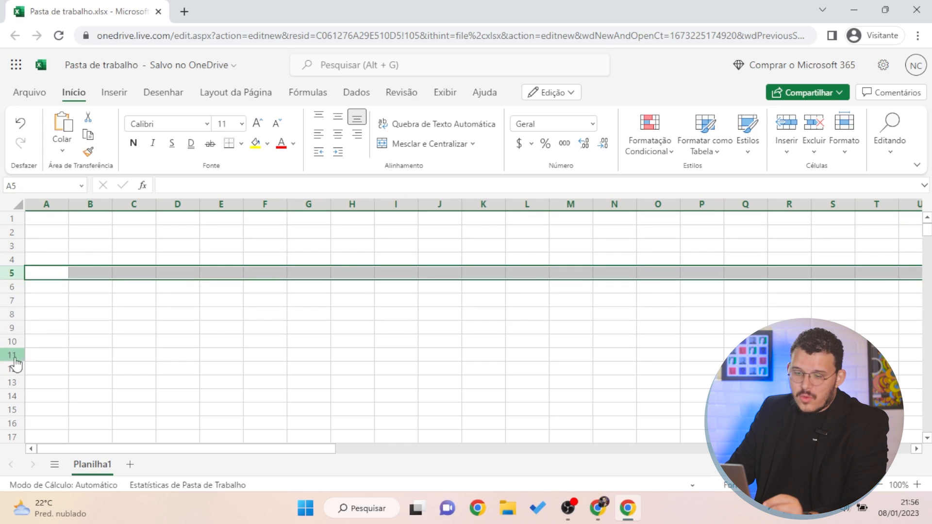
{"action": "left_click", "coordinate": [73, 357]}
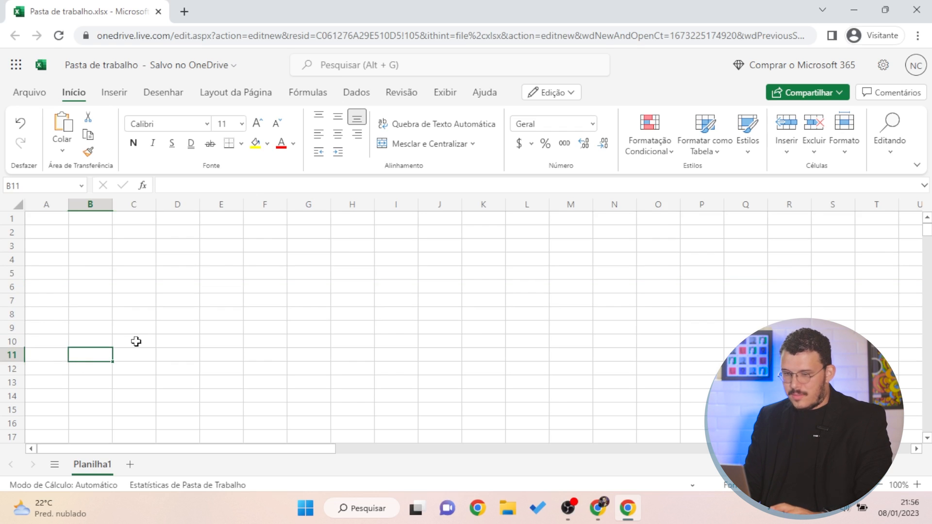
{"action": "key", "text": "ctrl+Down"}
{"action": "key", "text": "ctrl+Right"}
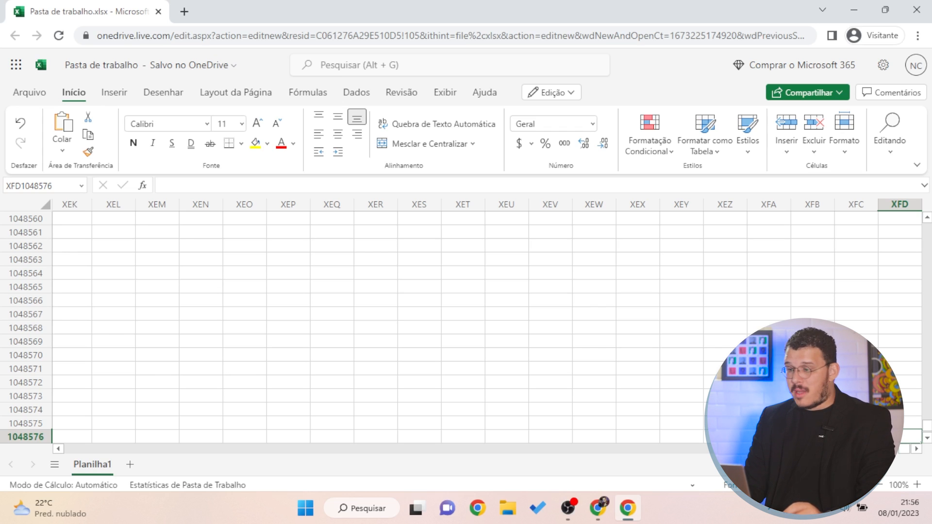
{"action": "key", "text": "ctrl+Home"}
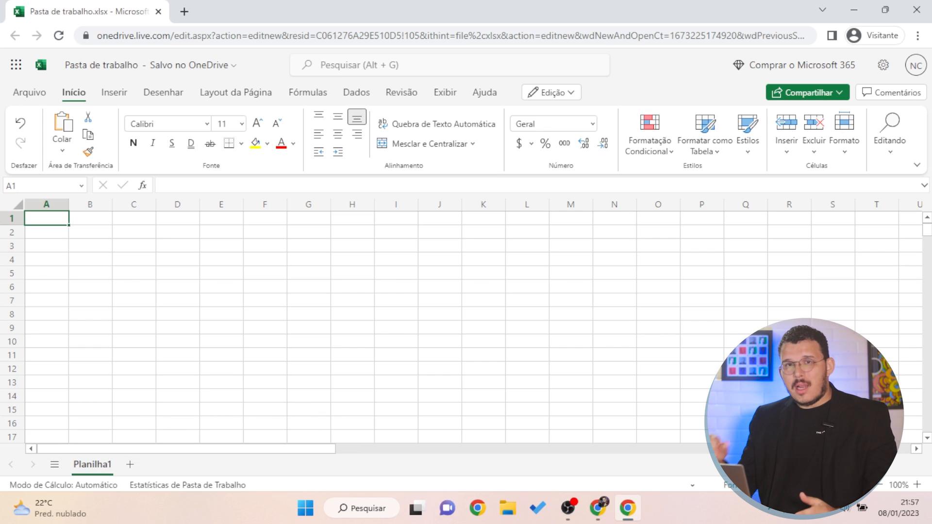
{"action": "left_click", "coordinate": [833, 369]}
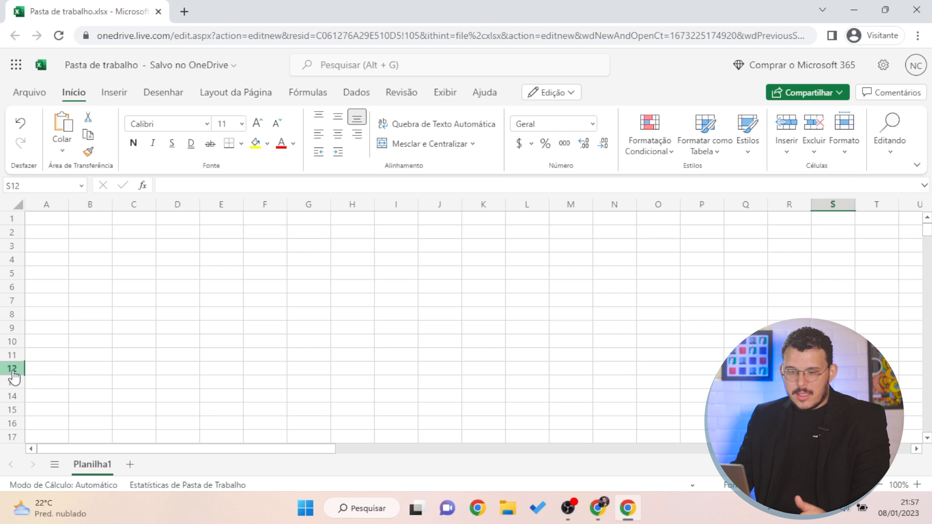
{"action": "left_click", "coordinate": [545, 308]}
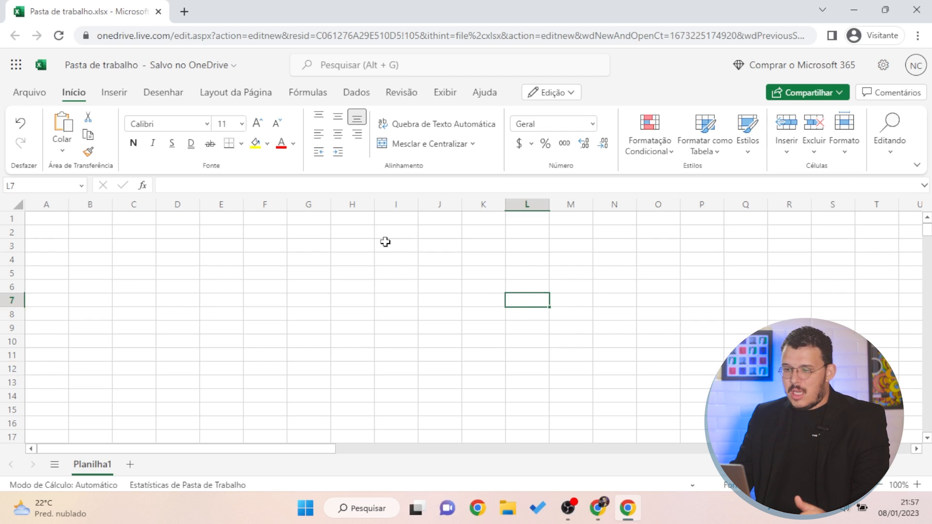
{"action": "left_click_drag", "start_coordinate": [388, 234], "coordinate": [556, 327]}
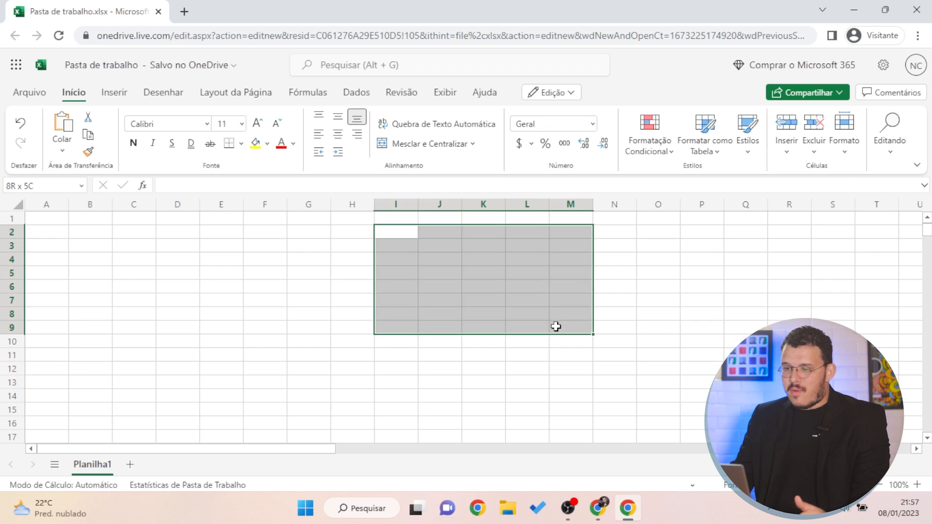
{"action": "left_click", "coordinate": [325, 359]}
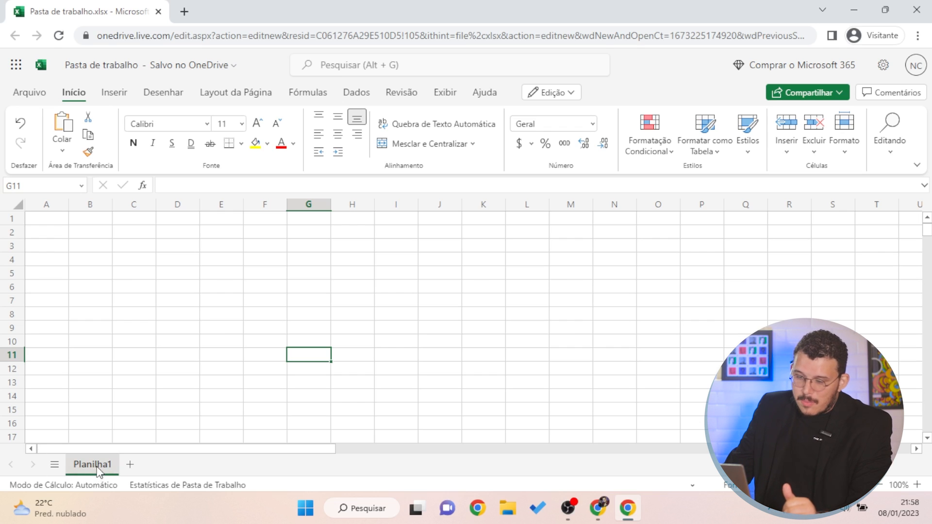
Add a second worksheet, Planilha2, and return to Planilha1
{"action": "left_click", "coordinate": [131, 467]}
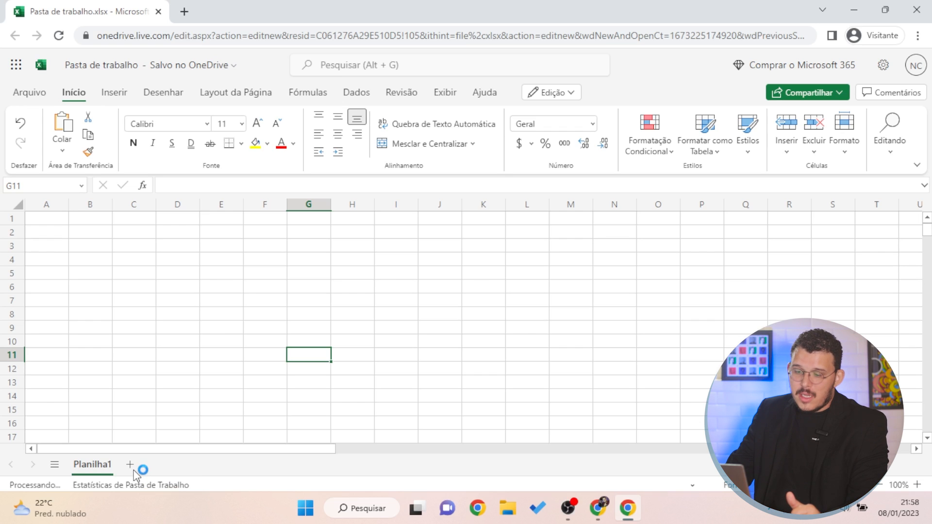
{"action": "left_click", "coordinate": [88, 470]}
{"action": "double_click", "coordinate": [92, 465]}
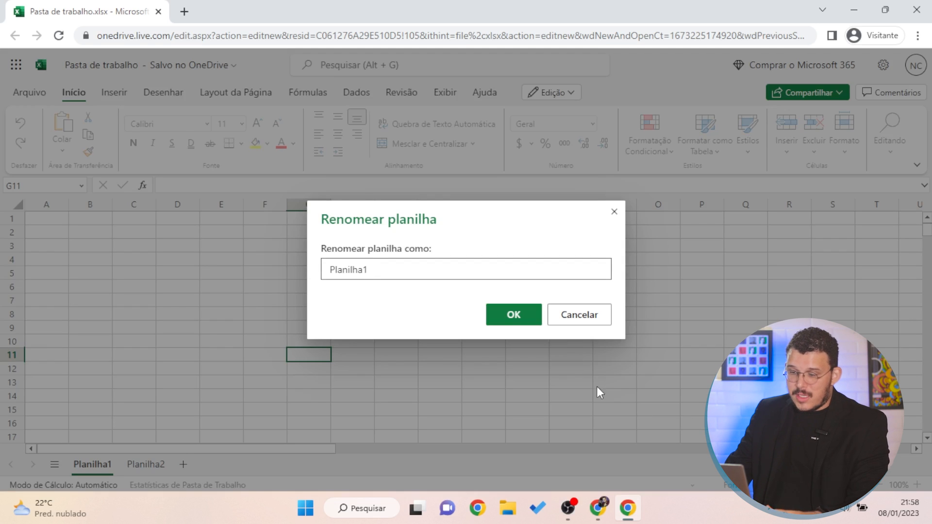
{"action": "left_click", "coordinate": [579, 315]}
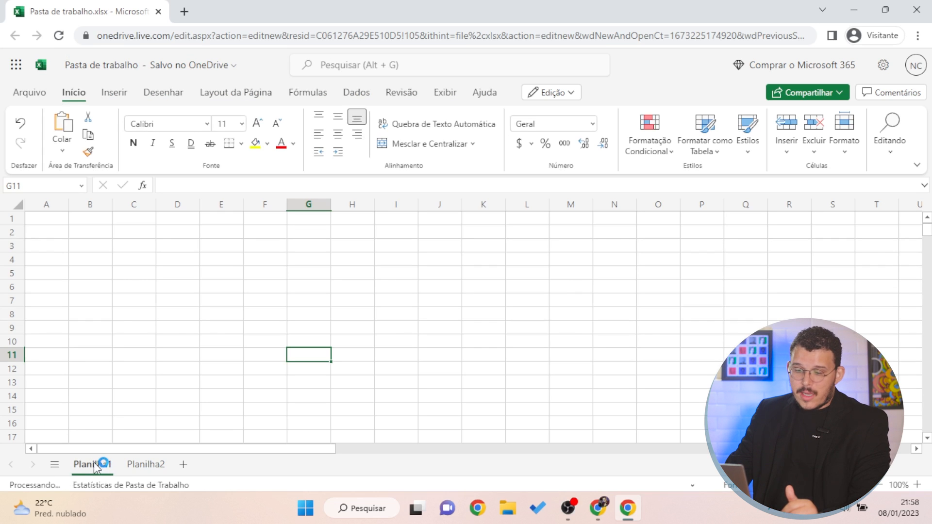
Rename the Planilha1 sheet to ESTOQUE
{"action": "right_click", "coordinate": [95, 464]}
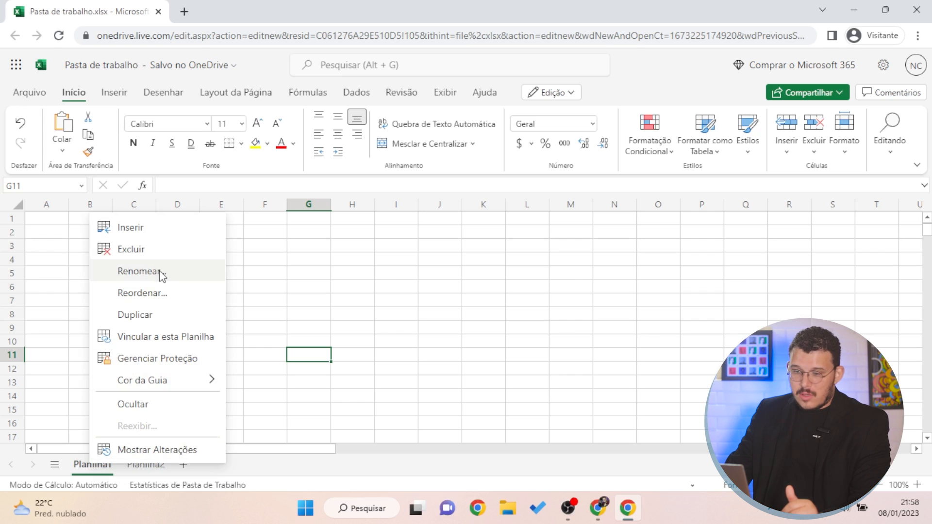
{"action": "left_click", "coordinate": [161, 272]}
{"action": "key", "text": "BackSpace"}
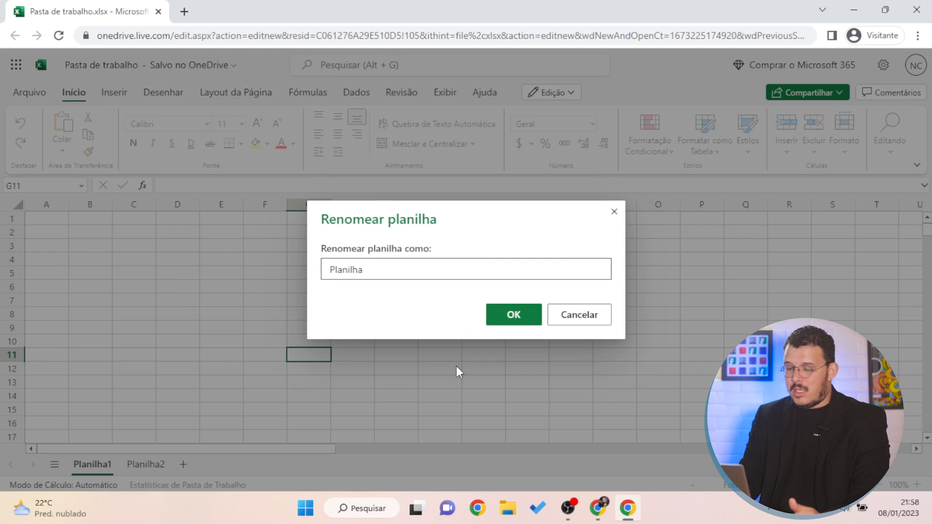
{"action": "key", "text": "BackSpace"}
{"action": "key", "text": "BackSpace"}
{"action": "key", "text": "BackSpace"}
{"action": "key", "text": "BackSpace"}
{"action": "key", "text": "BackSpace"}
{"action": "key", "text": "BackSpace"}
{"action": "key", "text": "BackSpace"}
{"action": "key", "text": "BackSpace"}
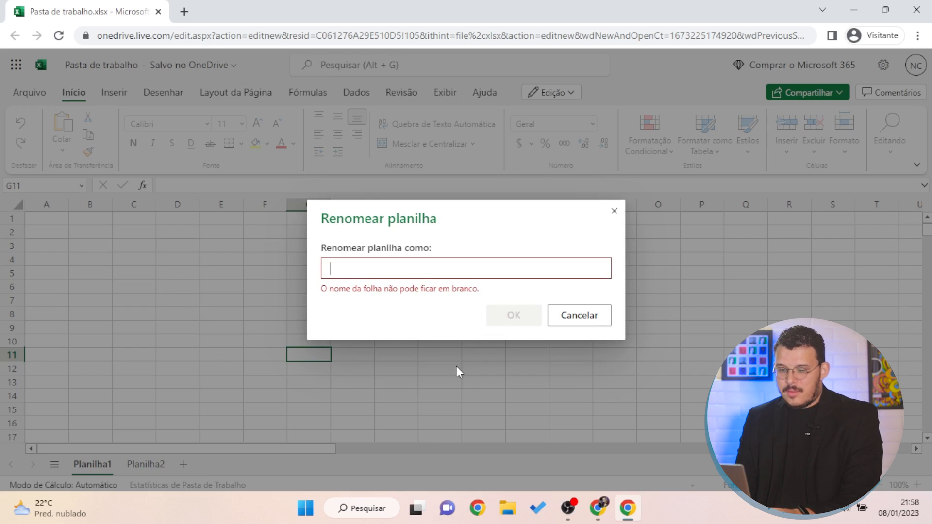
{"action": "type", "text": "Contrto"}
{"action": "key", "text": "BackSpace"}
{"action": "key", "text": "BackSpace"}
{"action": "key", "text": "BackSpace"}
{"action": "key", "text": "BackSpace"}
{"action": "key", "text": "BackSpace"}
{"action": "key", "text": "BackSpace"}
{"action": "key", "text": "BackSpace"}
{"action": "key", "text": "Caps_Lock"}
{"action": "type", "text": "ESTOQUE"}
{"action": "key", "text": "Caps_Lock"}
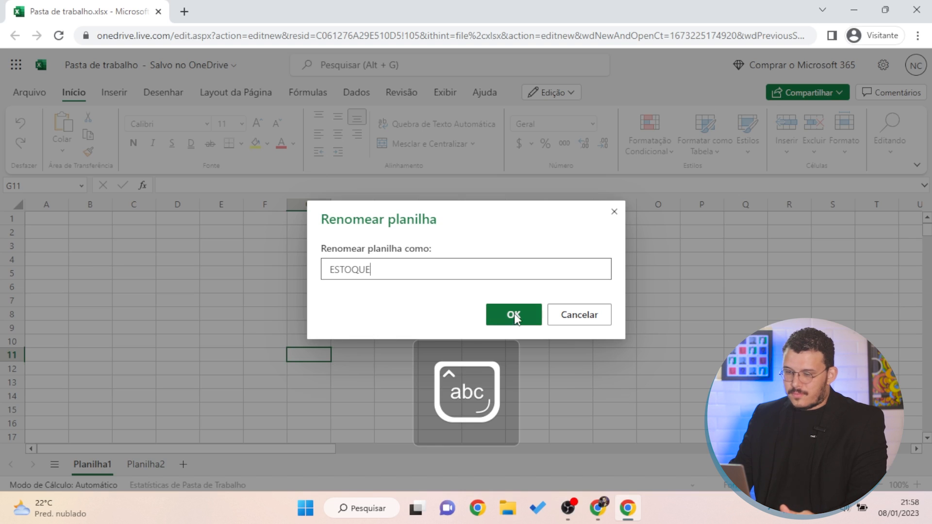
{"action": "left_click", "coordinate": [514, 317]}
Rename the Planilha2 sheet to PAGAMENTOS, then return to ESTOQUE
{"action": "left_click", "coordinate": [146, 465]}
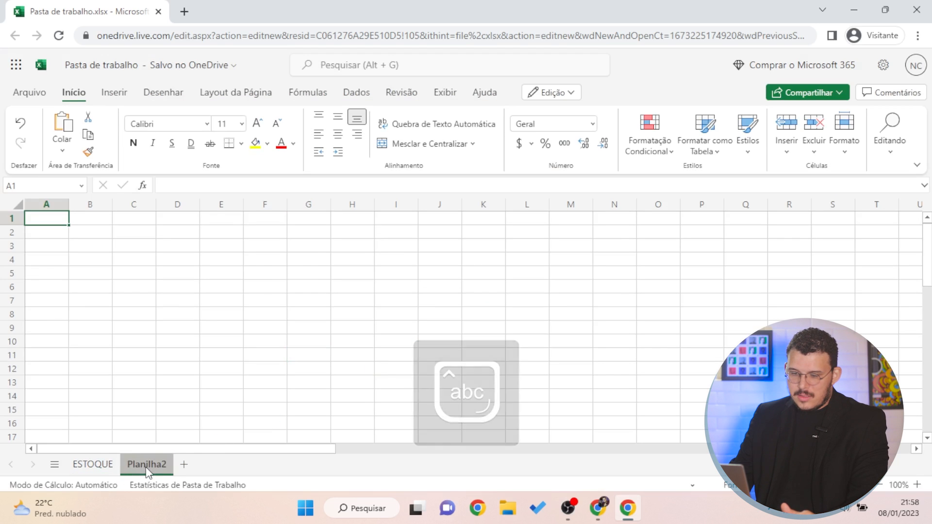
{"action": "double_click", "coordinate": [145, 467]}
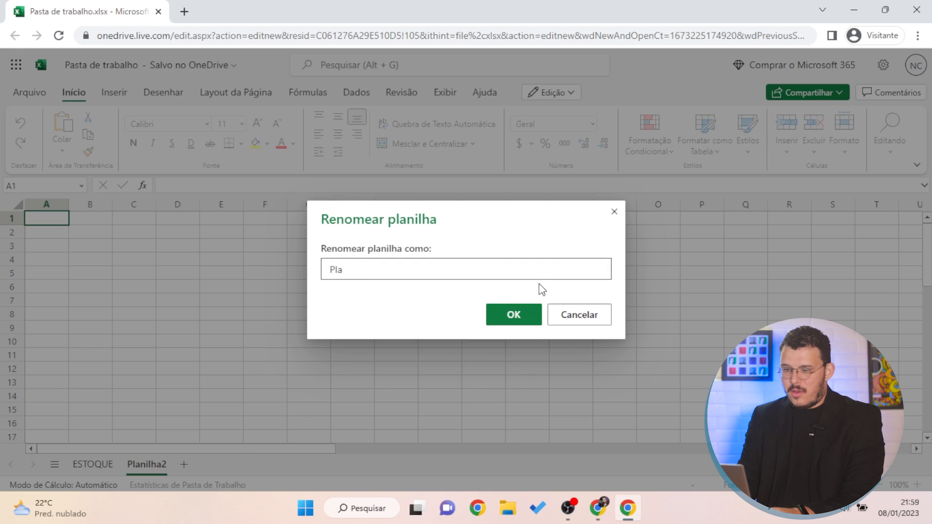
{"action": "key", "text": "BackSpace"}
{"action": "key", "text": "BackSpace"}
{"action": "key", "text": "BackSpace"}
{"action": "key", "text": "Caps_Lock"}
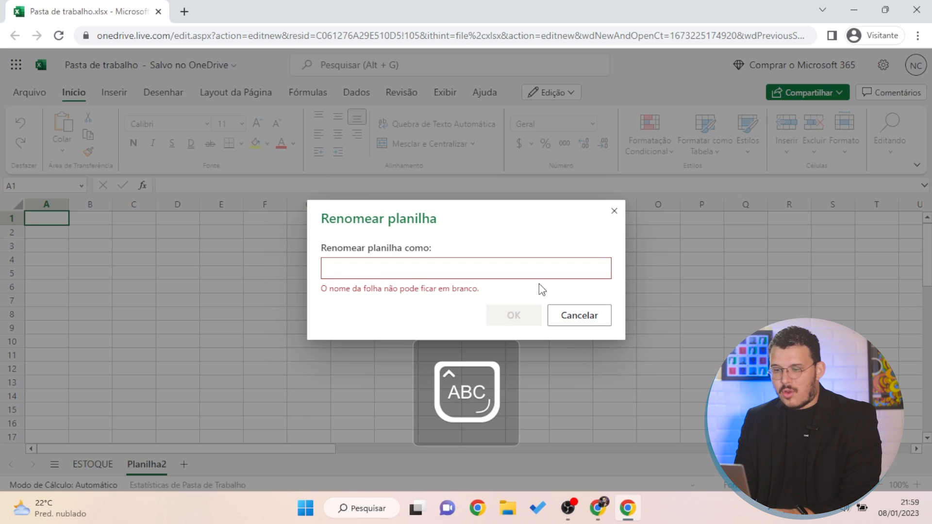
{"action": "type", "text": "PAGAMENTOS"}
{"action": "key", "text": "Caps_Lock"}
{"action": "key", "text": "Return"}
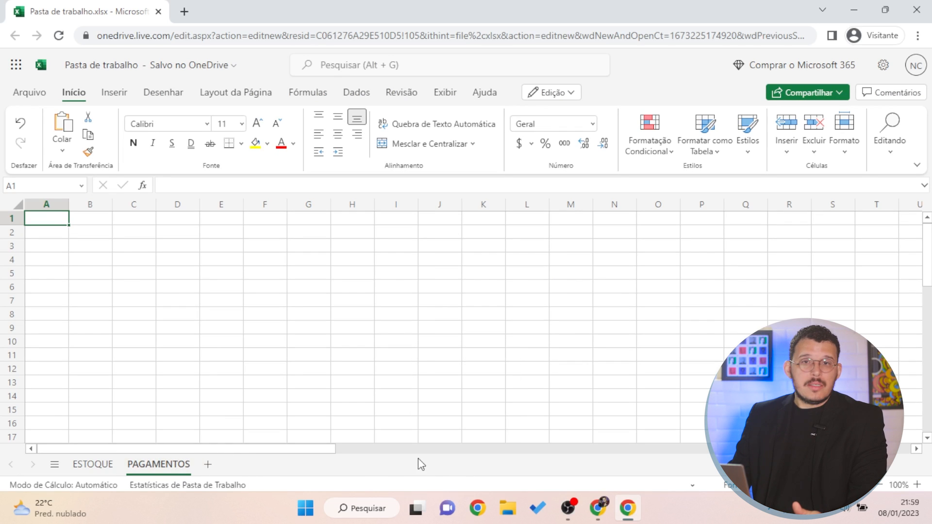
{"action": "left_click", "coordinate": [87, 464]}
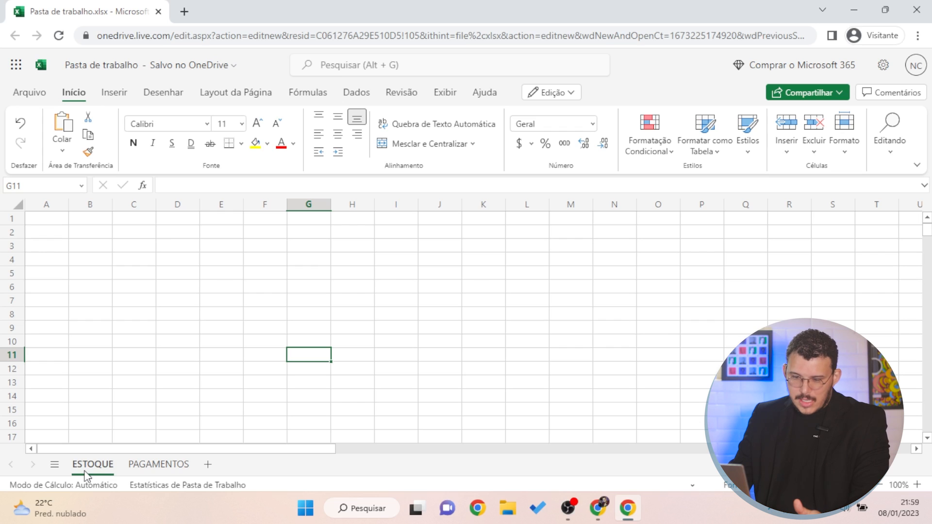
Colour the ESTOQUE sheet tab orange
{"action": "right_click", "coordinate": [85, 472]}
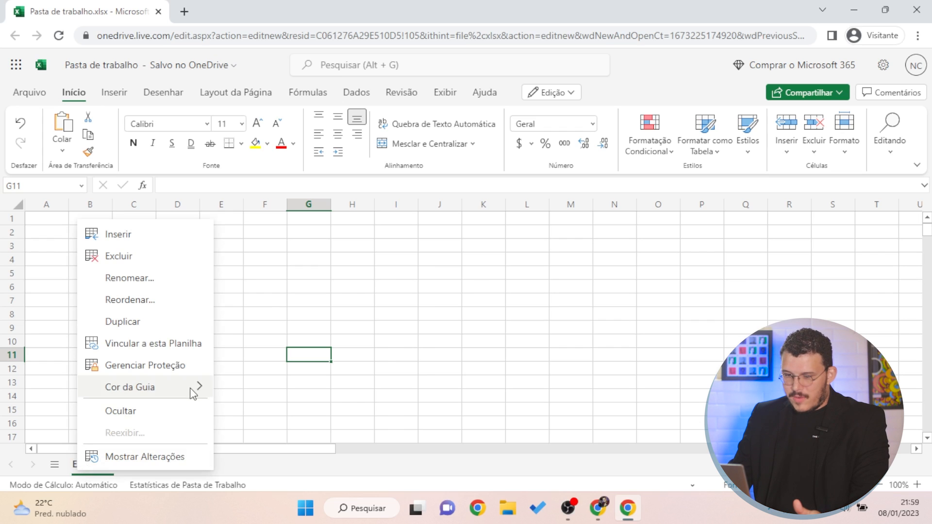
{"action": "mouse_move", "coordinate": [195, 395]}
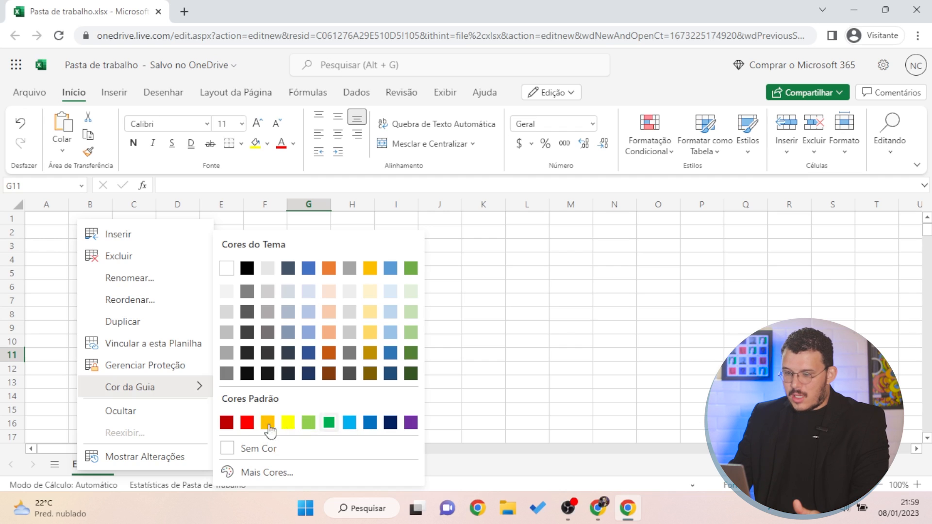
{"action": "left_click", "coordinate": [377, 294]}
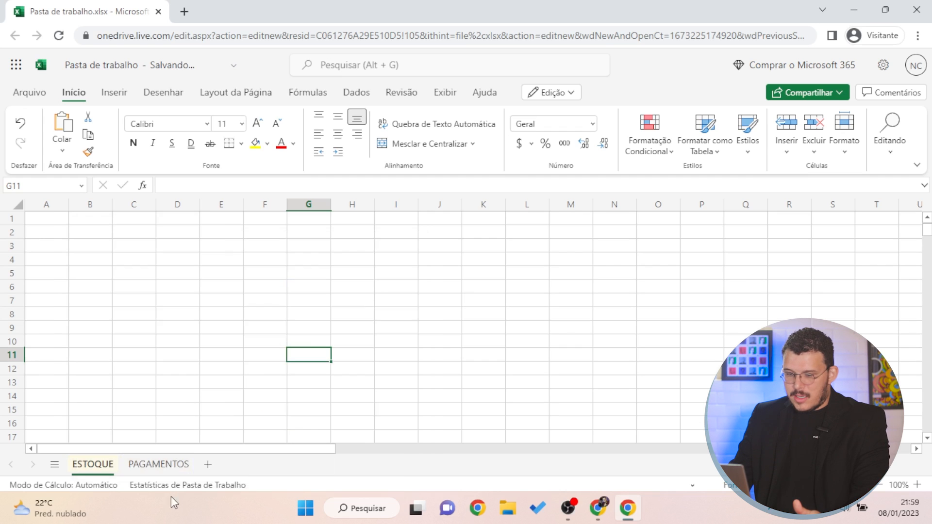
Colour the PAGAMENTOS sheet tab green and show the list of all sheets
{"action": "left_click", "coordinate": [159, 465]}
{"action": "right_click", "coordinate": [158, 465]}
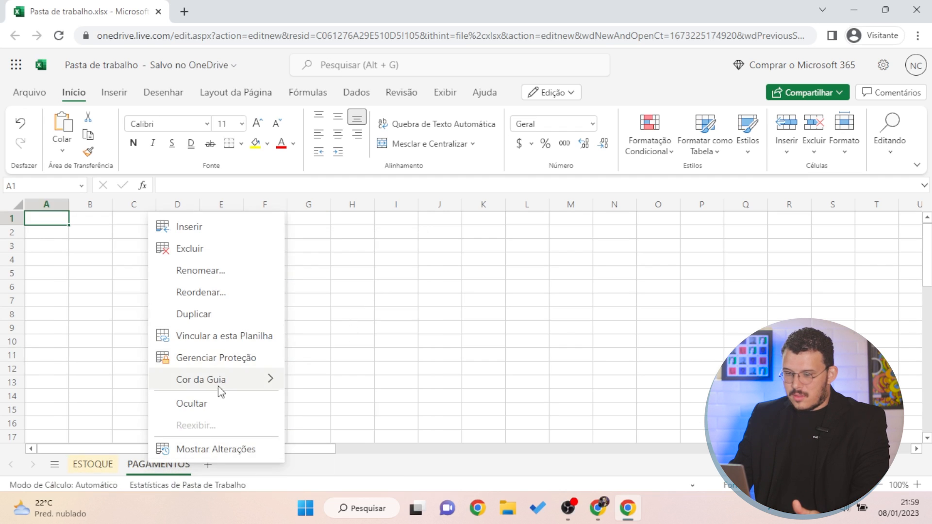
{"action": "mouse_move", "coordinate": [225, 385]}
{"action": "left_click", "coordinate": [486, 274]}
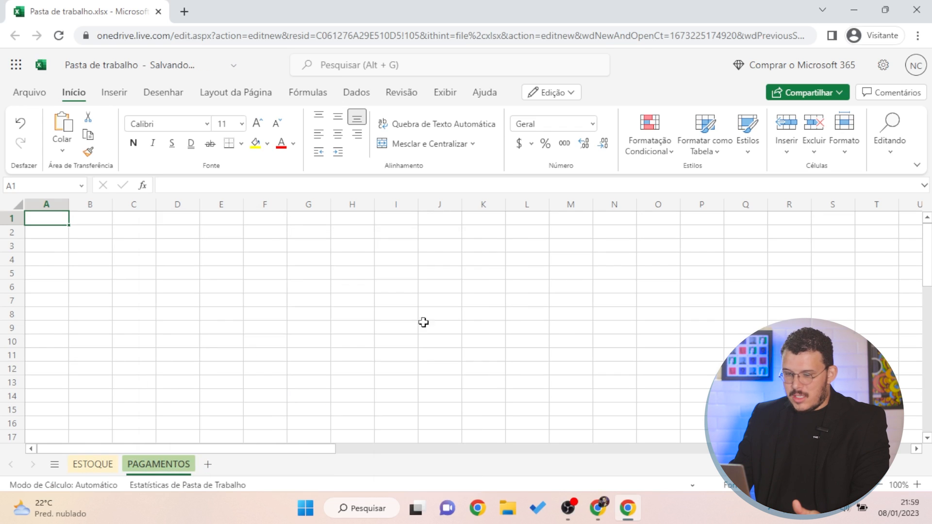
{"action": "left_click", "coordinate": [308, 395]}
{"action": "left_click", "coordinate": [134, 382]}
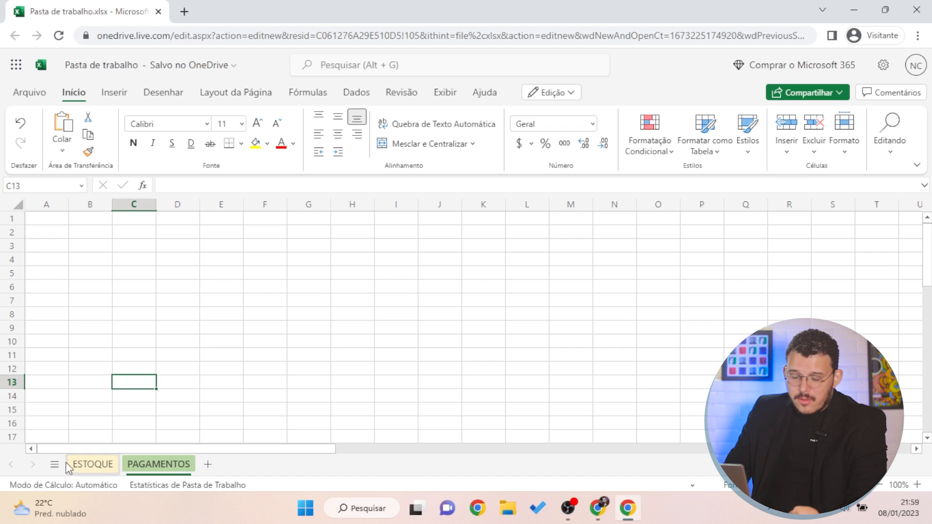
{"action": "left_click", "coordinate": [55, 465]}
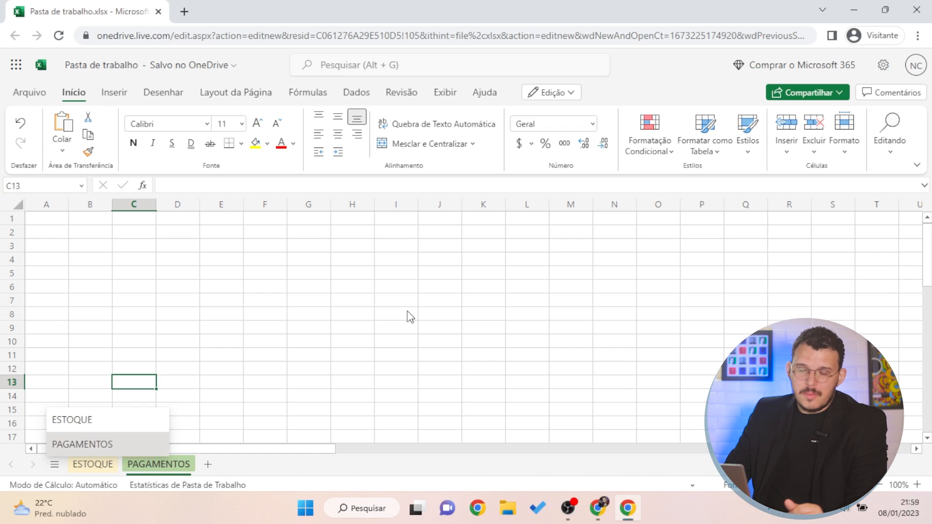
{"action": "left_click", "coordinate": [180, 298]}
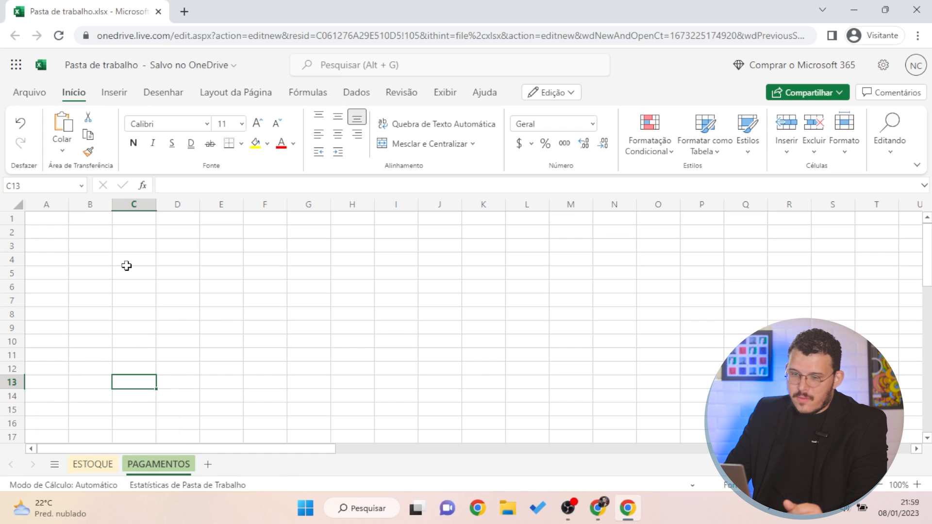
{"action": "left_click", "coordinate": [76, 232]}
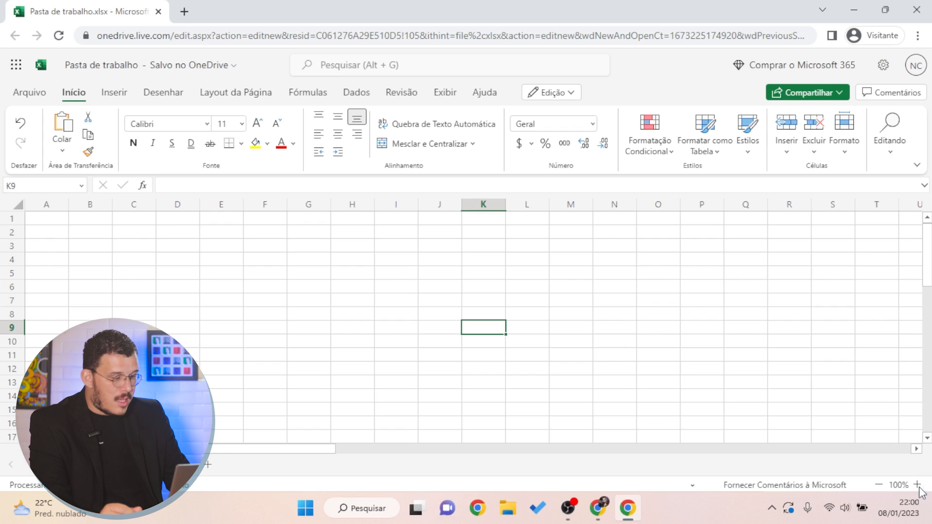
{"action": "left_click", "coordinate": [917, 486]}
{"action": "left_click", "coordinate": [879, 485]}
{"action": "left_click", "coordinate": [879, 485]}
{"action": "left_click", "coordinate": [879, 485]}
{"action": "left_click", "coordinate": [878, 485]}
{"action": "left_click", "coordinate": [879, 485]}
{"action": "left_click", "coordinate": [917, 485]}
{"action": "left_click", "coordinate": [917, 485]}
{"action": "left_click", "coordinate": [917, 485]}
{"action": "left_click", "coordinate": [917, 485]}
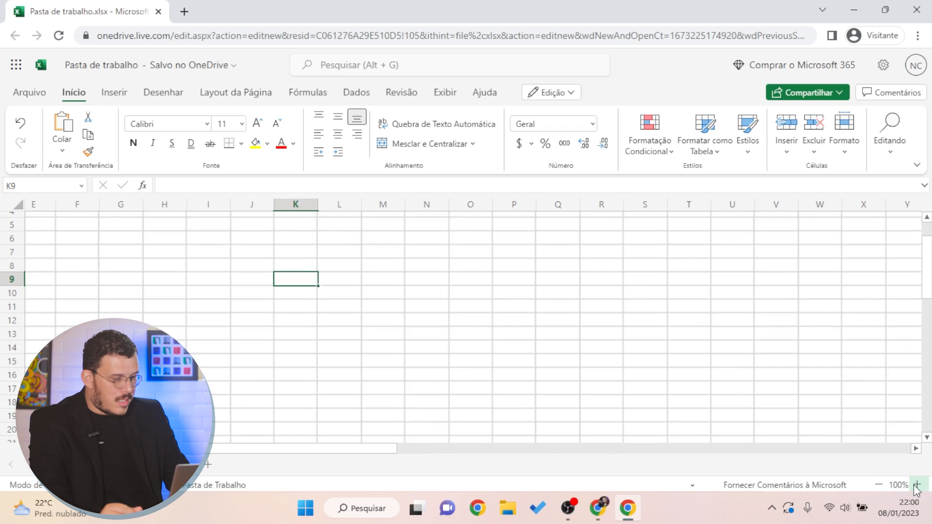
{"action": "left_click", "coordinate": [673, 372]}
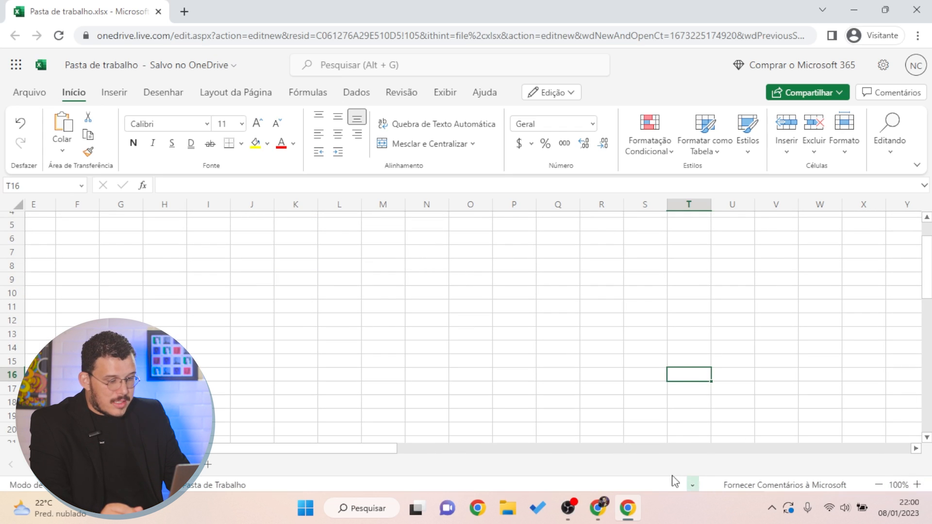
{"action": "left_click", "coordinate": [250, 237]}
{"action": "scroll", "coordinate": [304, 379], "scroll_direction": "up", "scroll_amount": 2}
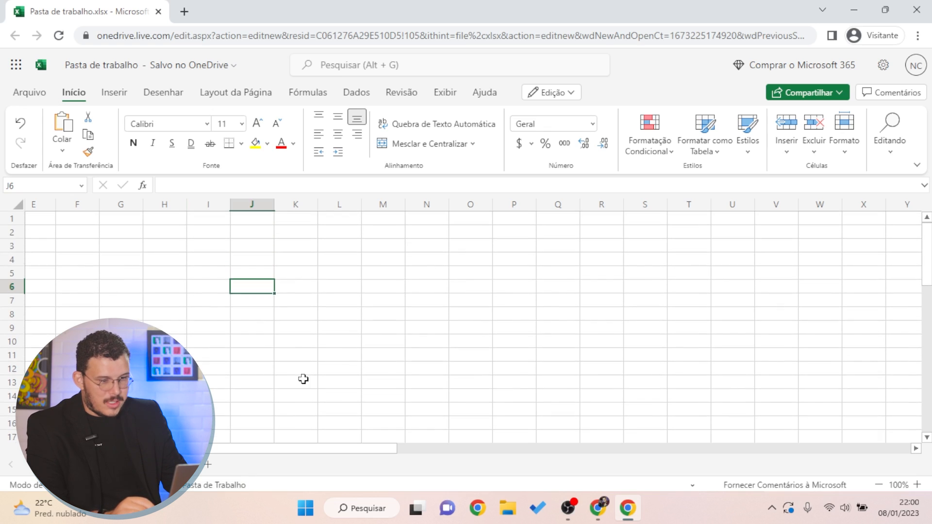
{"action": "left_click", "coordinate": [179, 249]}
{"action": "left_click", "coordinate": [232, 228]}
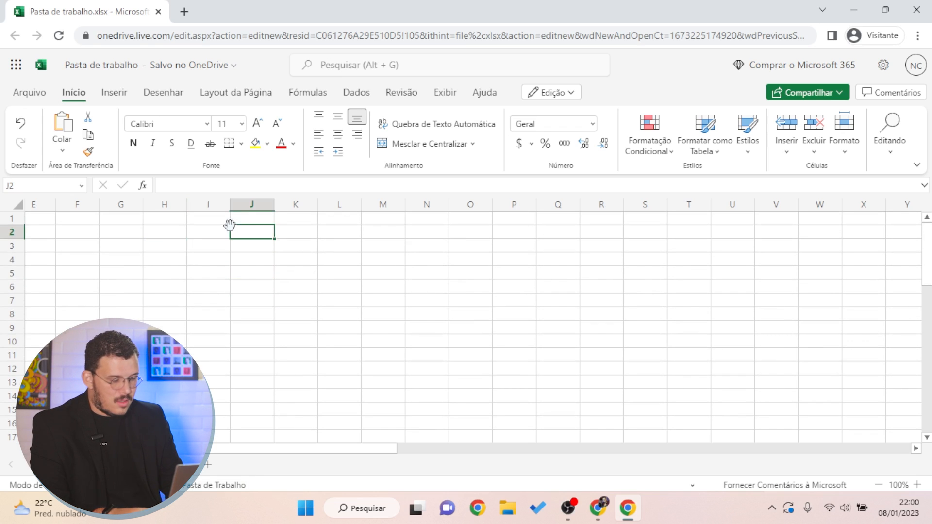
Enter 1, 2, 3, 4, 5 in J2:J6, select them, and open the status-bar customisation list
{"action": "type", "text": "1"}
{"action": "key", "text": "Return"}
{"action": "type", "text": "2"}
{"action": "key", "text": "Return"}
{"action": "type", "text": "3"}
{"action": "key", "text": "Return"}
{"action": "type", "text": "4"}
{"action": "key", "text": "Return"}
{"action": "type", "text": "5"}
{"action": "key", "text": "Return"}
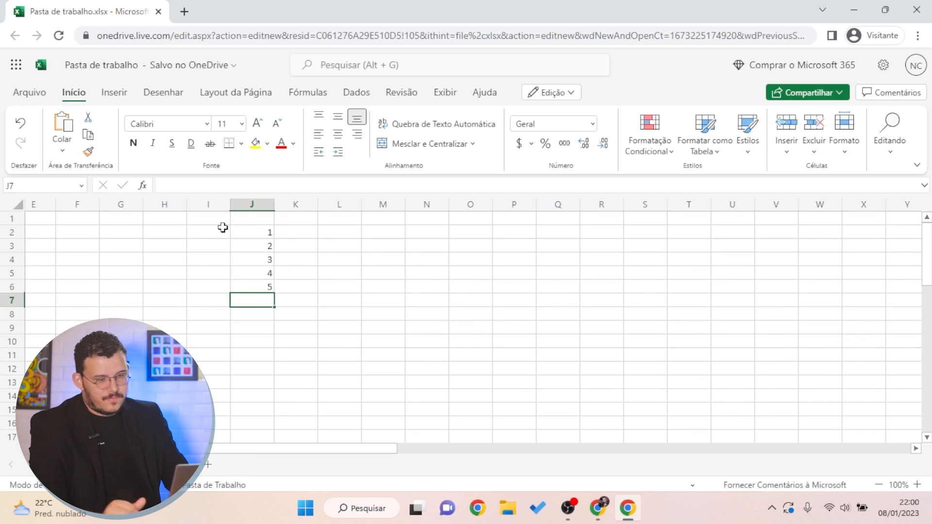
{"action": "left_click_drag", "start_coordinate": [264, 231], "coordinate": [265, 286]}
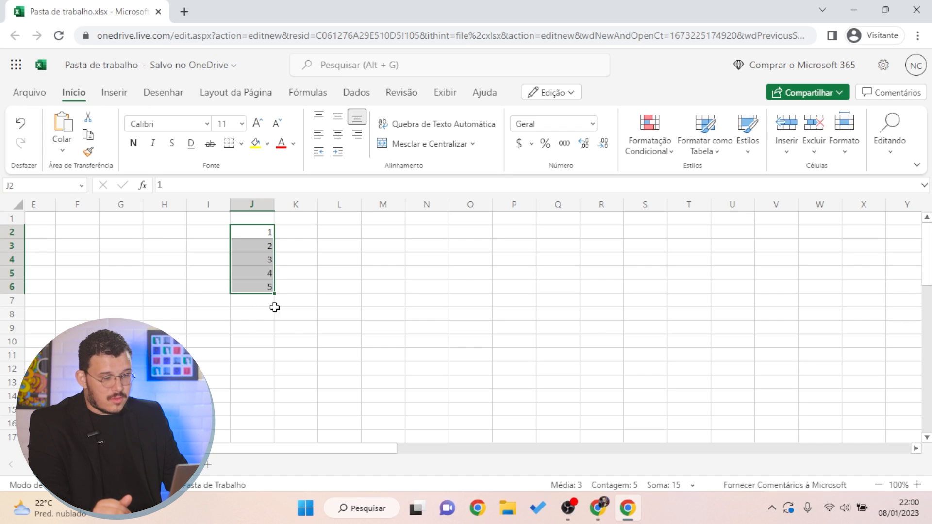
{"action": "left_click", "coordinate": [697, 490]}
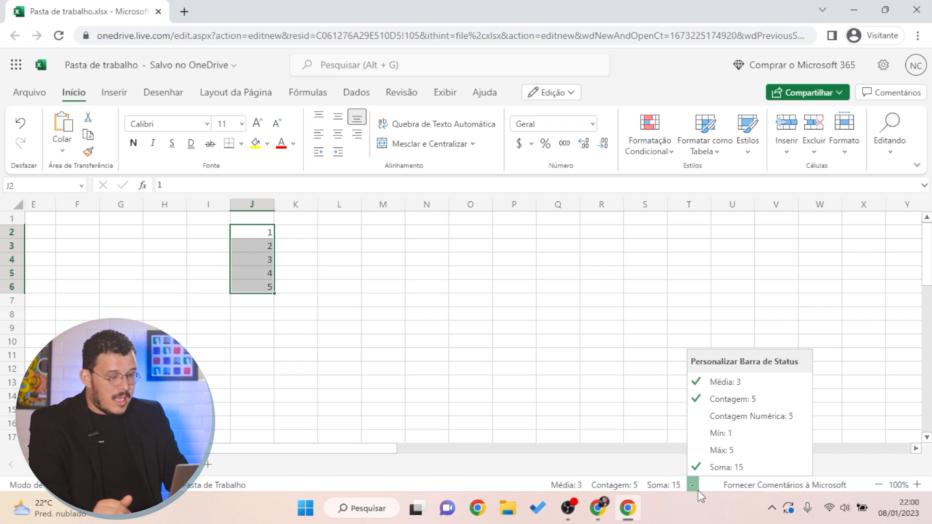
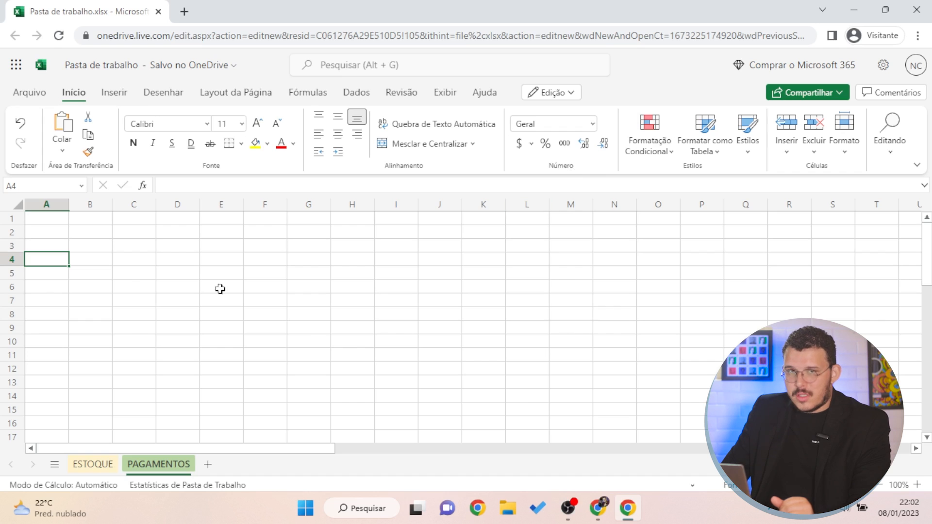
Enter the title 'Planilha de Despesas Pessoais' in cell A1
{"action": "left_click", "coordinate": [82, 240]}
{"action": "left_click", "coordinate": [58, 236]}
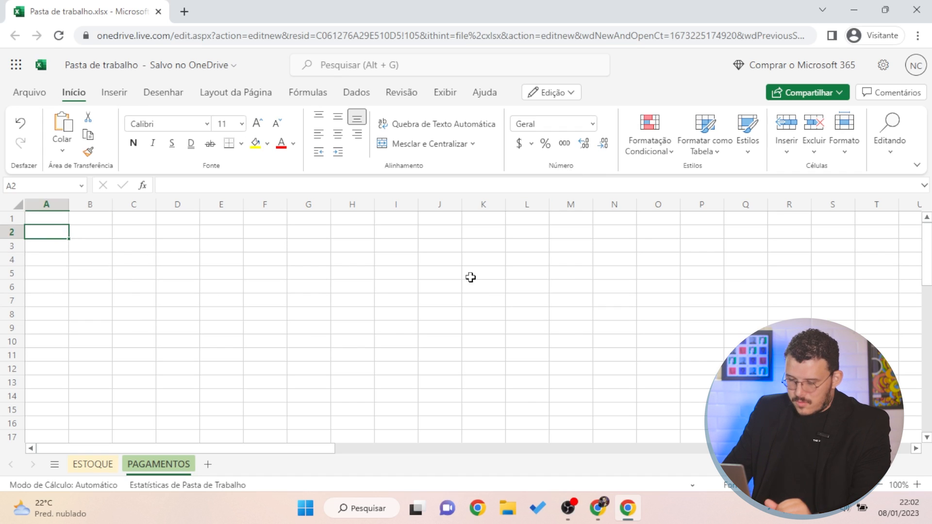
{"action": "key", "text": "Up"}
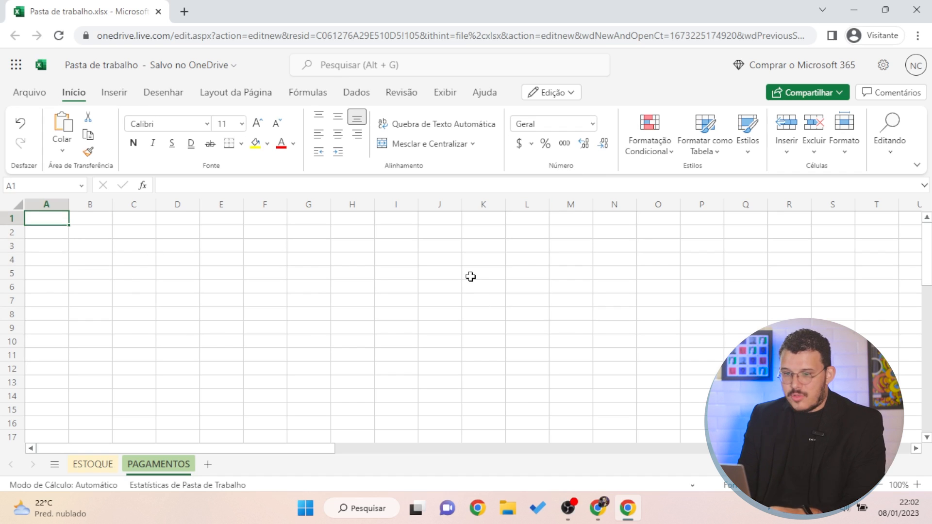
{"action": "type", "text": "Planilha de De"}
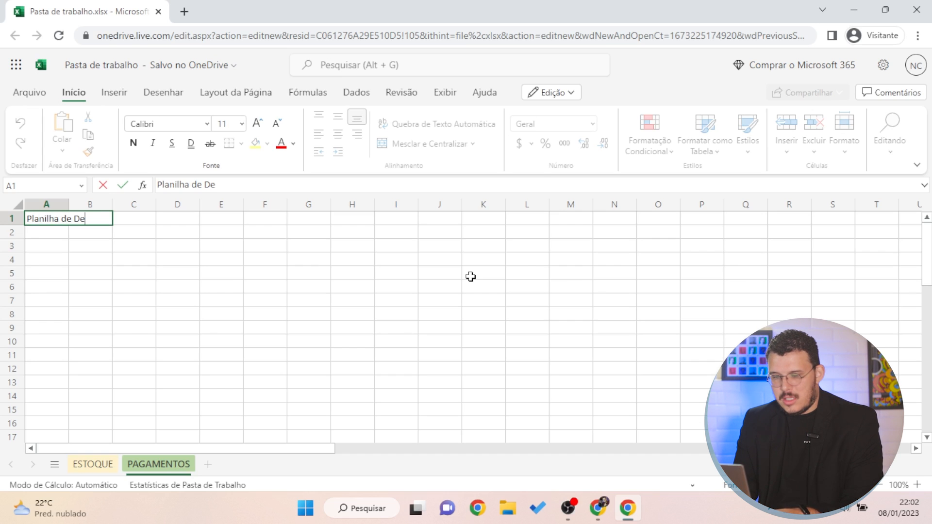
{"action": "type", "text": "spesas Pess"}
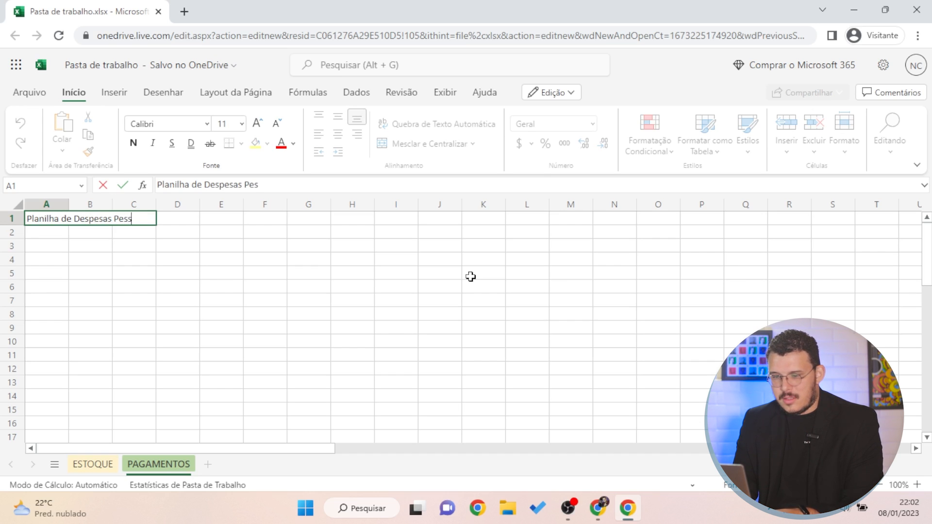
{"action": "type", "text": "oais"}
{"action": "key", "text": "Return"}
Add the column headers 'Despesa' in A2 and 'Valor' in B2
{"action": "left_click", "coordinate": [46, 244]}
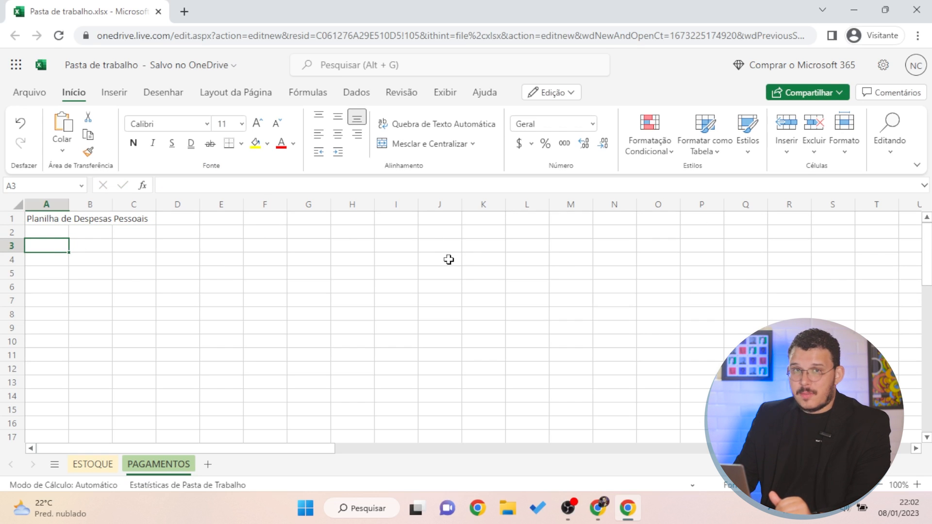
{"action": "key", "text": "Up"}
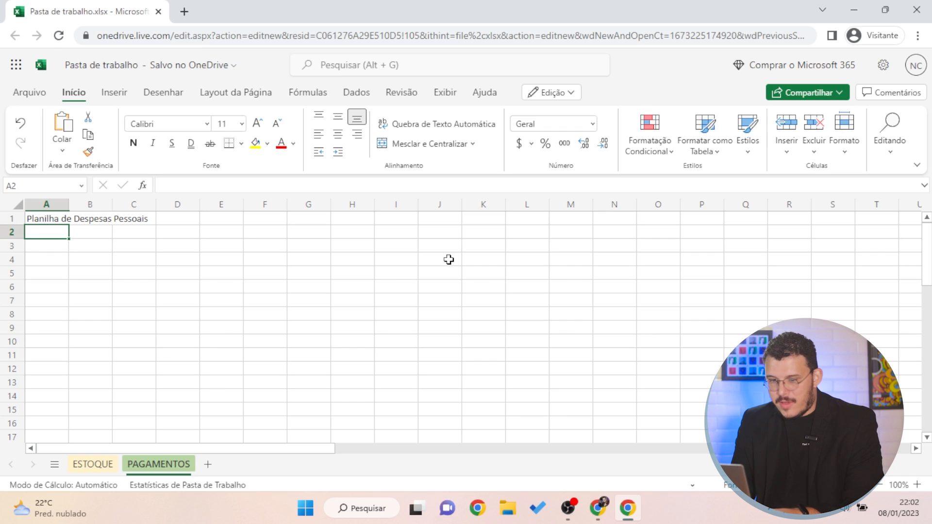
{"action": "type", "text": "Despesa"}
{"action": "key", "text": "Tab"}
{"action": "type", "text": "Valor"}
{"action": "key", "text": "Return"}
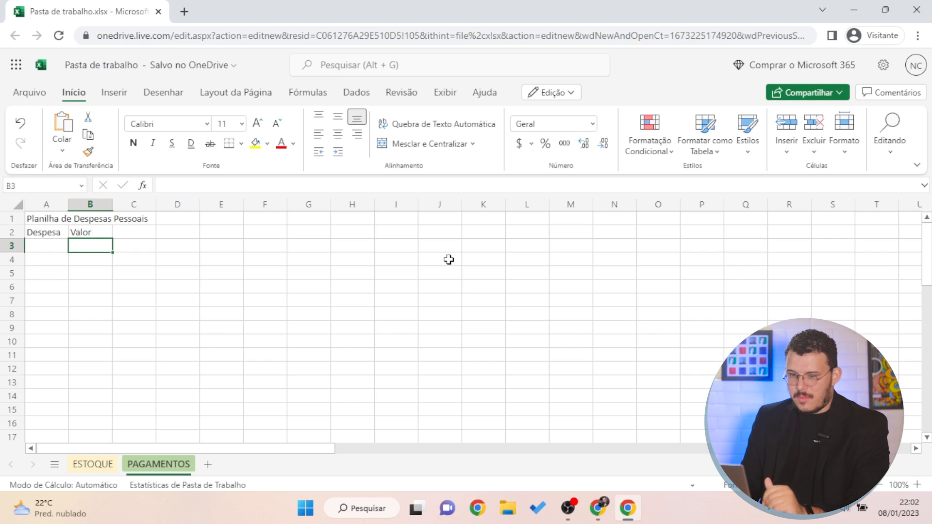
{"action": "key", "text": "Left"}
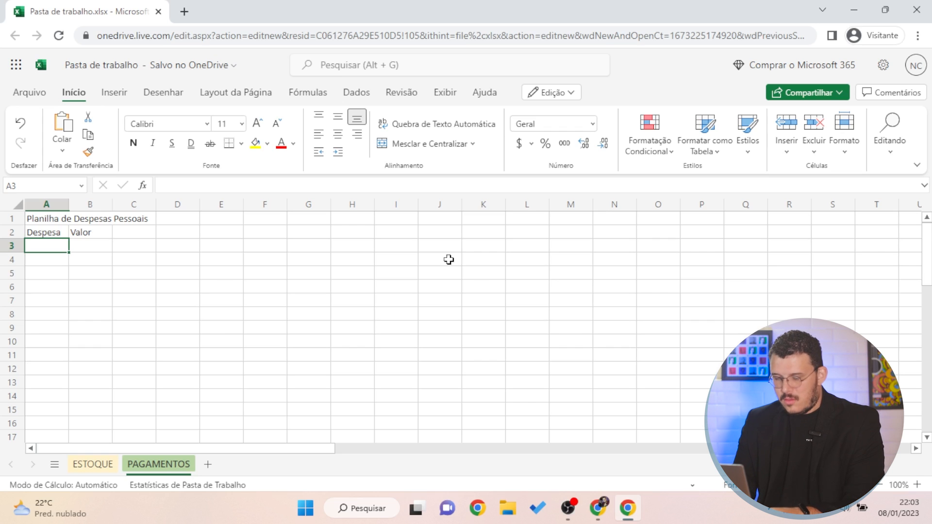
List the expenses Aluguel, Água, Luz, Telefone and Internet in A3:A7
{"action": "type", "text": "Aluguel"}
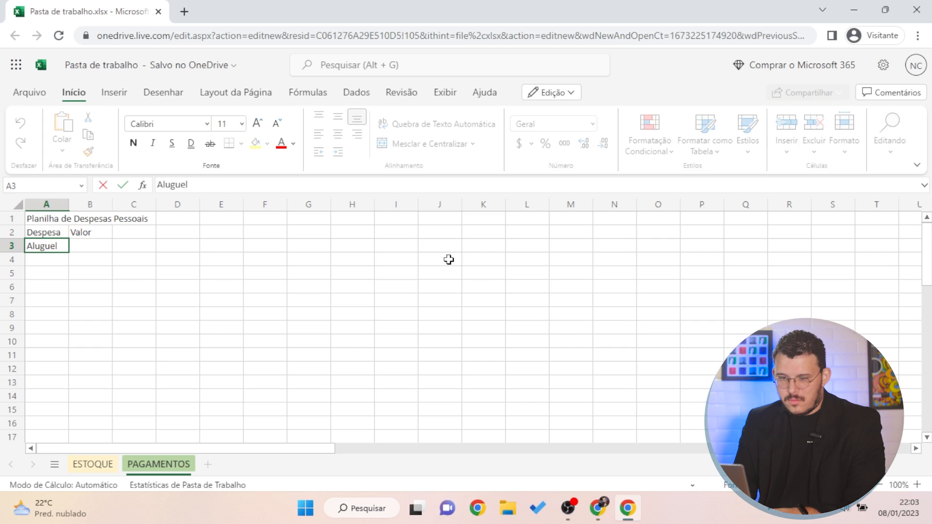
{"action": "key", "text": "Return"}
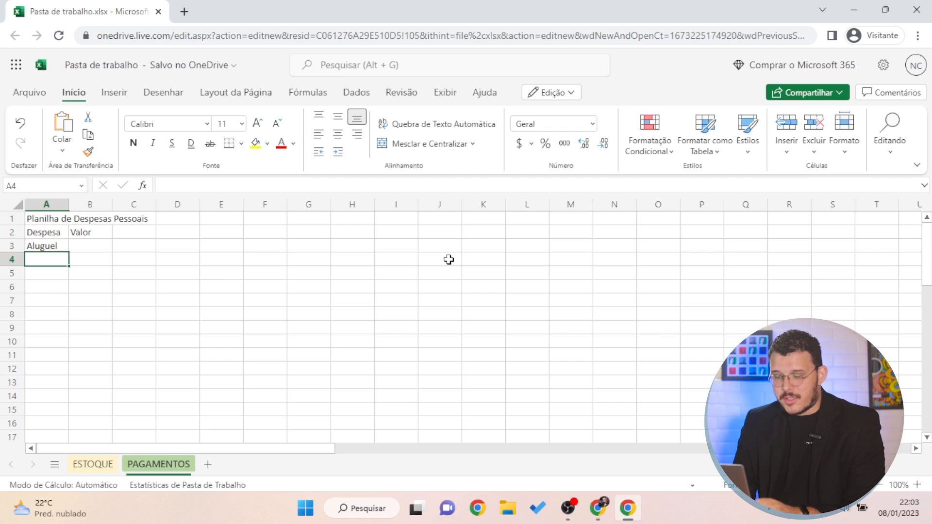
{"action": "type", "text": "Água"}
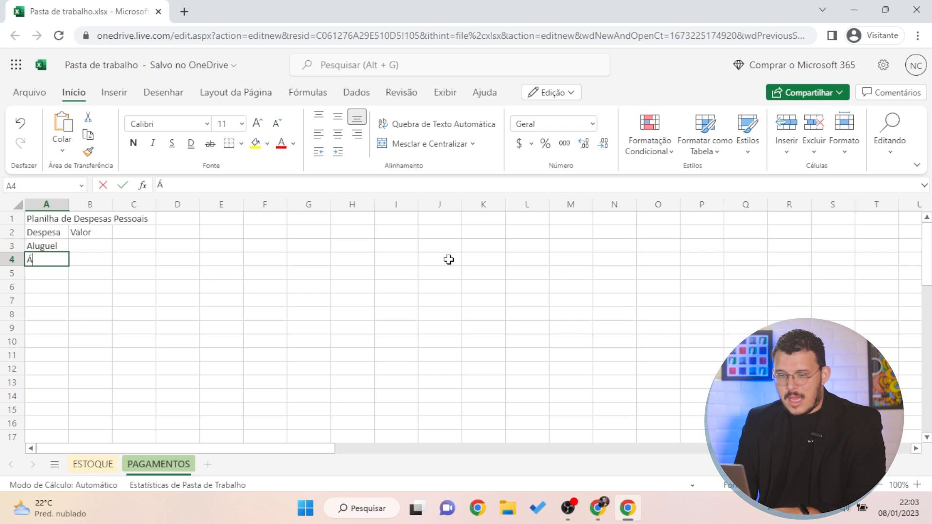
{"action": "key", "text": "Return"}
{"action": "type", "text": "Luz"}
{"action": "key", "text": "Up"}
{"action": "key", "text": "Down"}
{"action": "key", "text": "Down"}
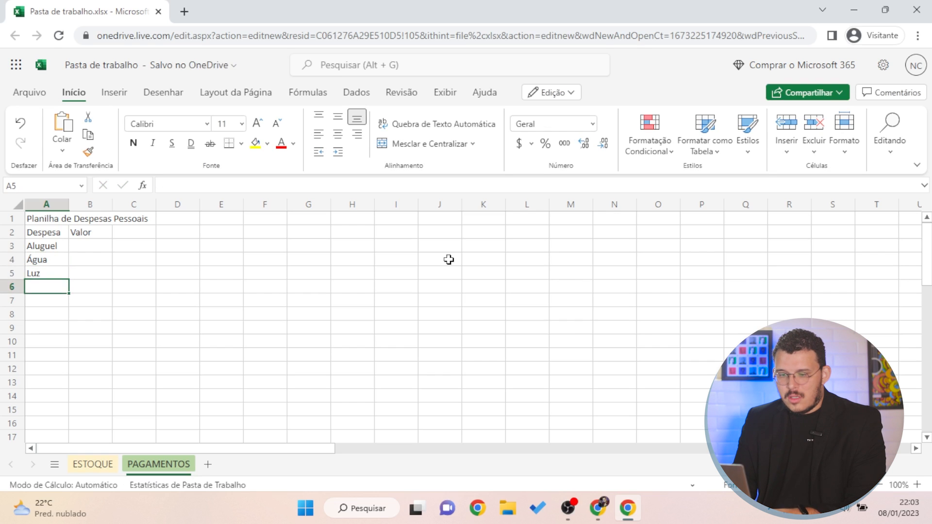
{"action": "type", "text": "Telefone"}
{"action": "key", "text": "Return"}
{"action": "type", "text": "Internet"}
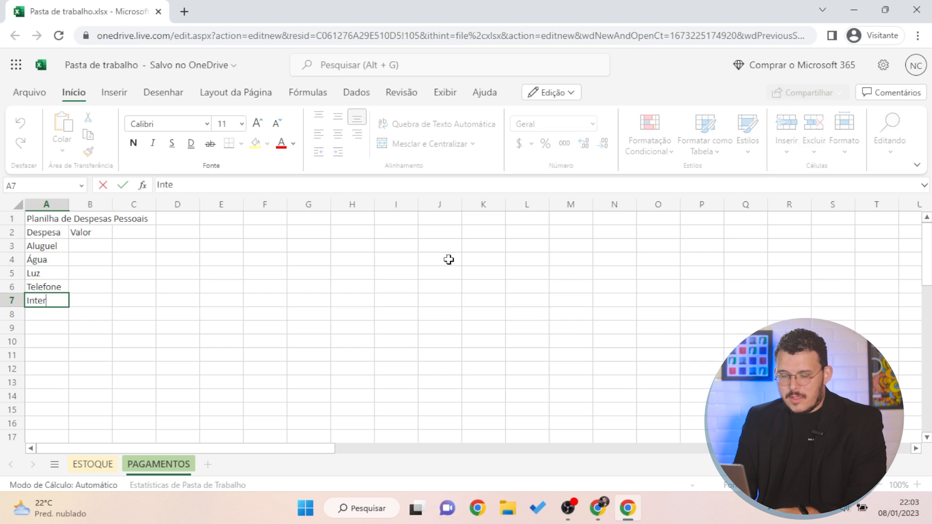
{"action": "key", "text": "Return"}
Enter the values 1000, 100, 200, 50 and 50 in B3:B7
{"action": "key", "text": "Right"}
{"action": "key", "text": "Up"}
{"action": "key", "text": "Up"}
{"action": "key", "text": "Up"}
{"action": "key", "text": "Up"}
{"action": "key", "text": "Up"}
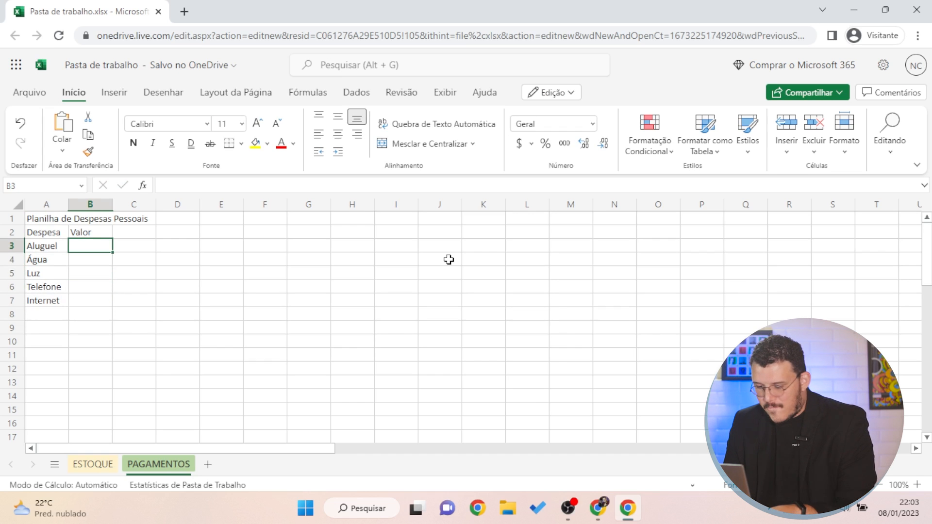
{"action": "type", "text": "1000"}
{"action": "key", "text": "Return"}
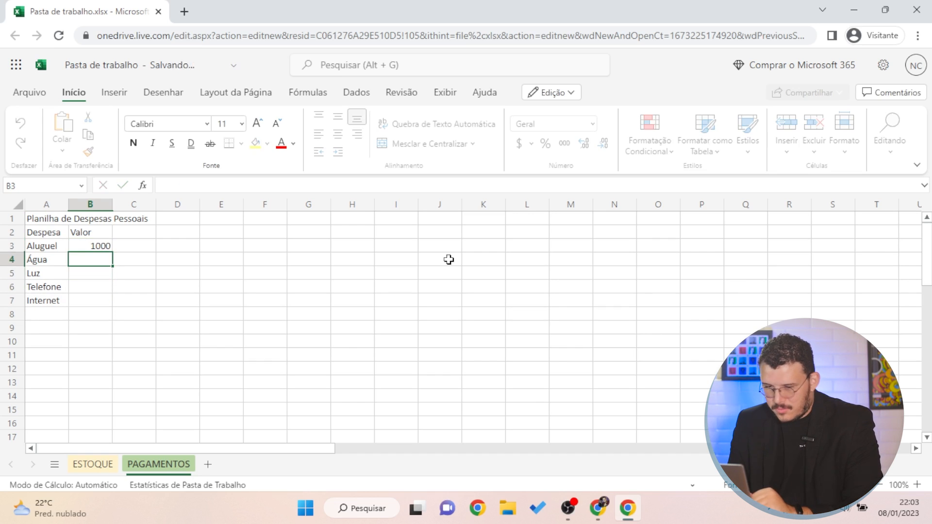
{"action": "type", "text": "100"}
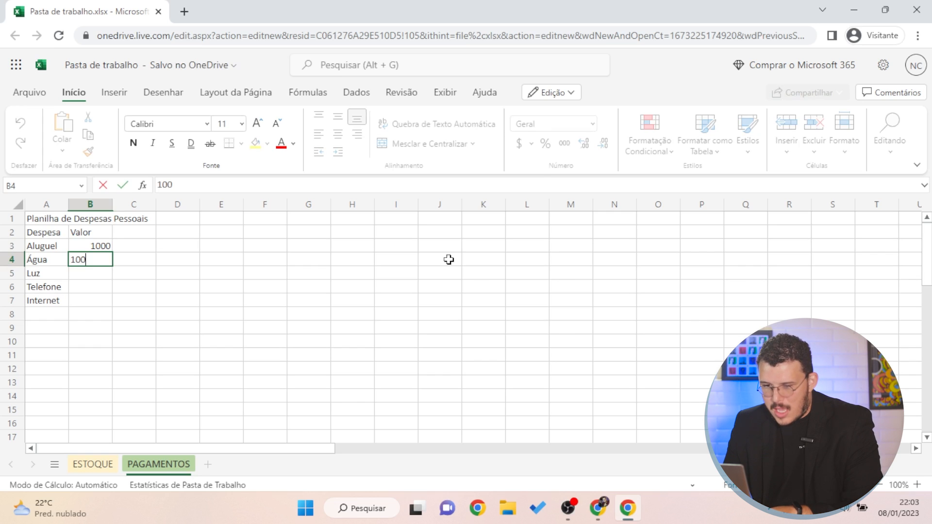
{"action": "key", "text": "Return"}
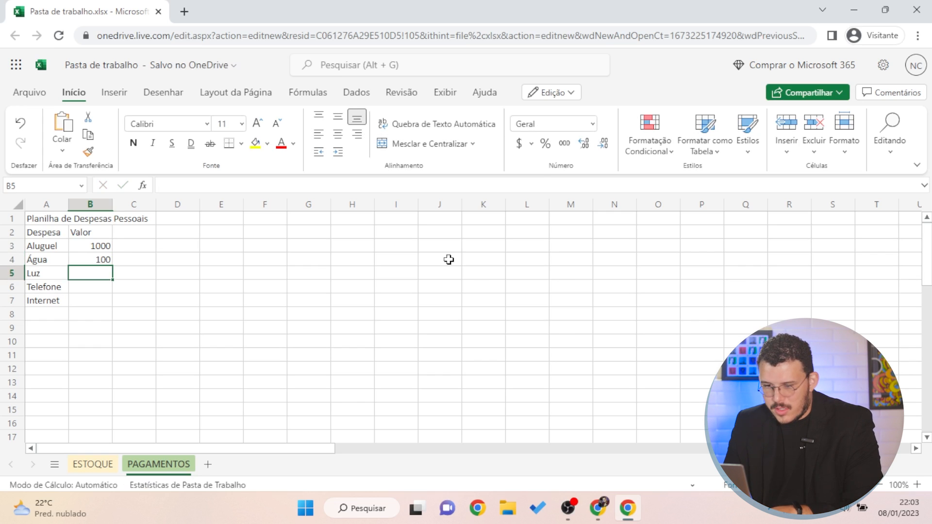
{"action": "type", "text": "200"}
{"action": "key", "text": "Return"}
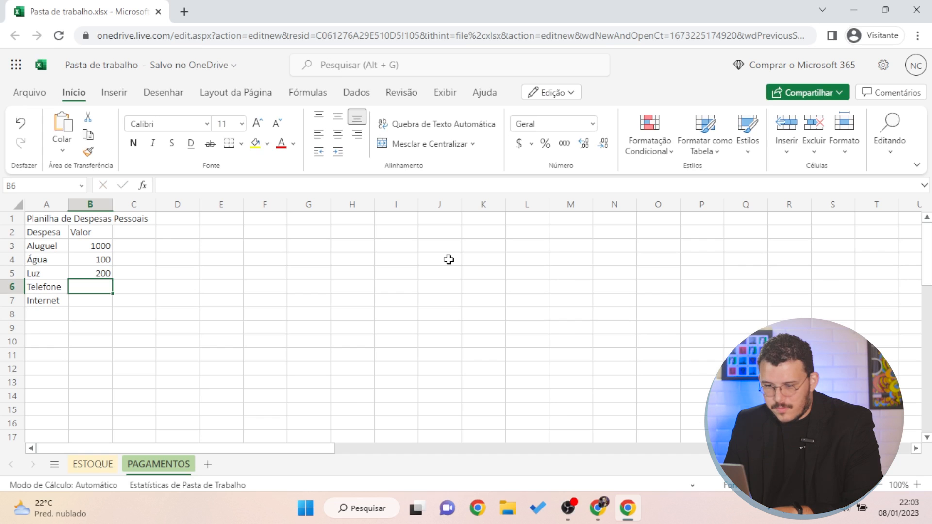
{"action": "type", "text": "50"}
{"action": "key", "text": "Return"}
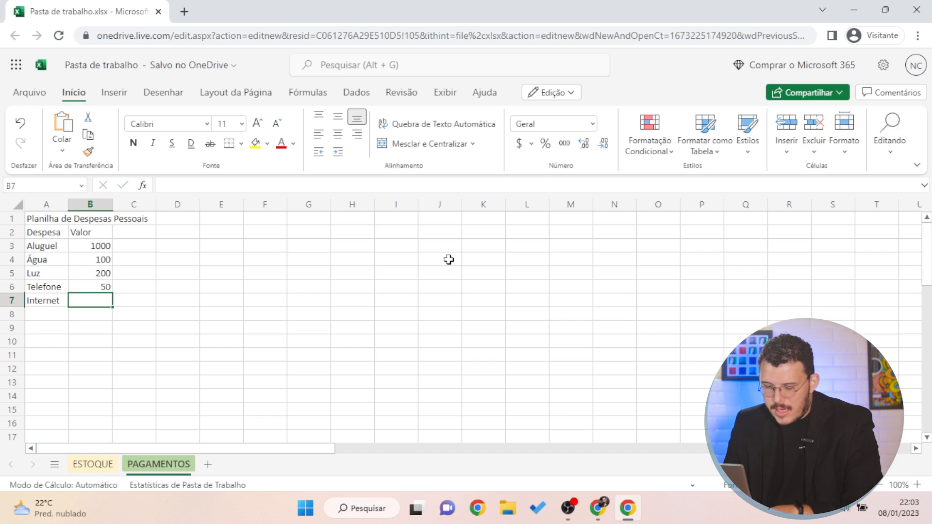
{"action": "type", "text": "50"}
{"action": "key", "text": "Return"}
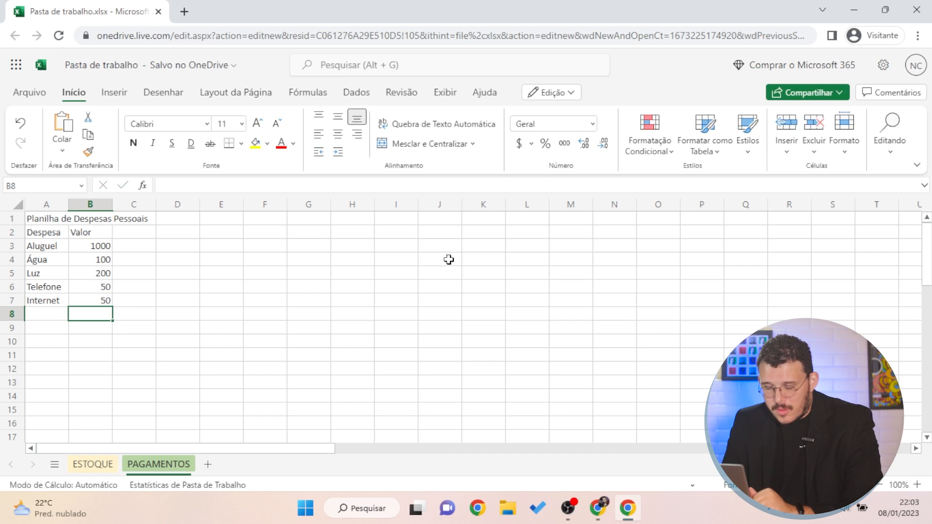
{"action": "left_click_drag", "start_coordinate": [107, 271], "coordinate": [131, 272]}
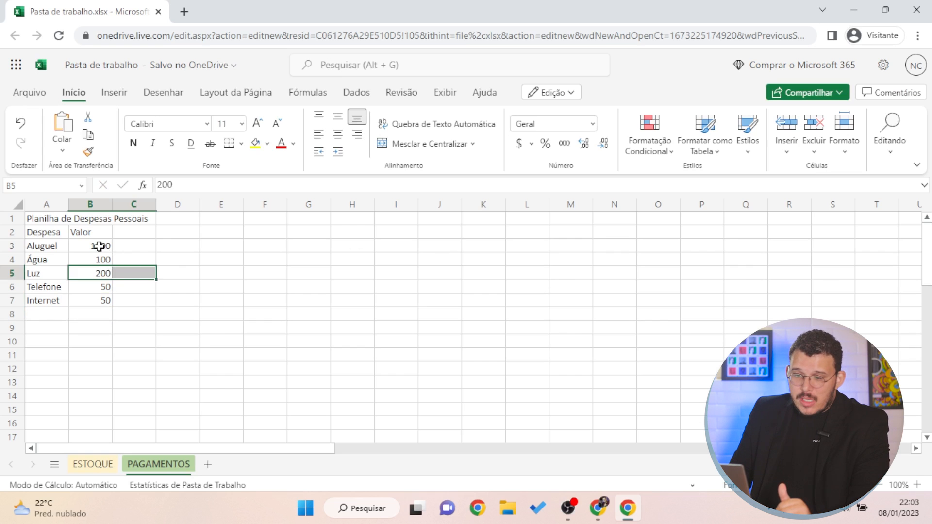
{"action": "left_click", "coordinate": [102, 248]}
{"action": "left_click", "coordinate": [121, 284]}
{"action": "left_click_drag", "start_coordinate": [33, 278], "coordinate": [38, 282]}
{"action": "left_click", "coordinate": [48, 261]}
{"action": "left_click", "coordinate": [51, 237]}
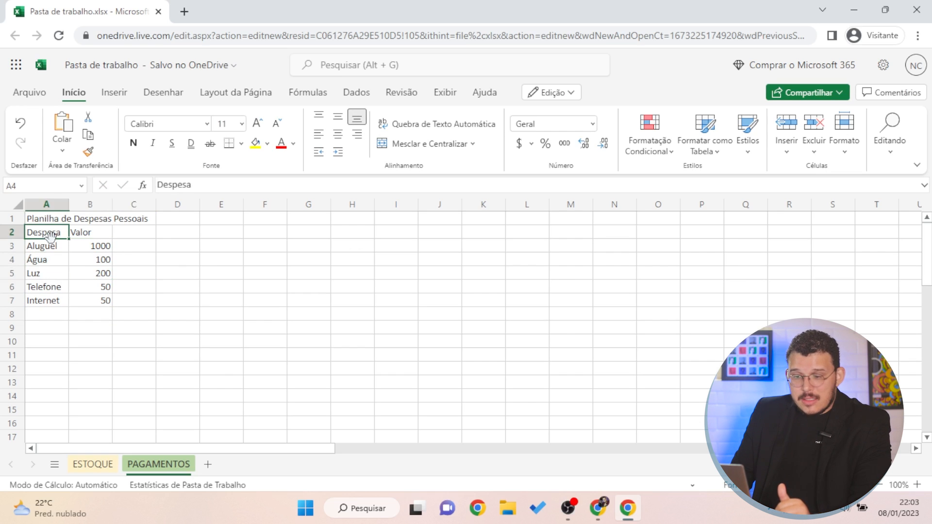
{"action": "left_click", "coordinate": [95, 246]}
{"action": "left_click", "coordinate": [76, 218]}
{"action": "left_click", "coordinate": [41, 274]}
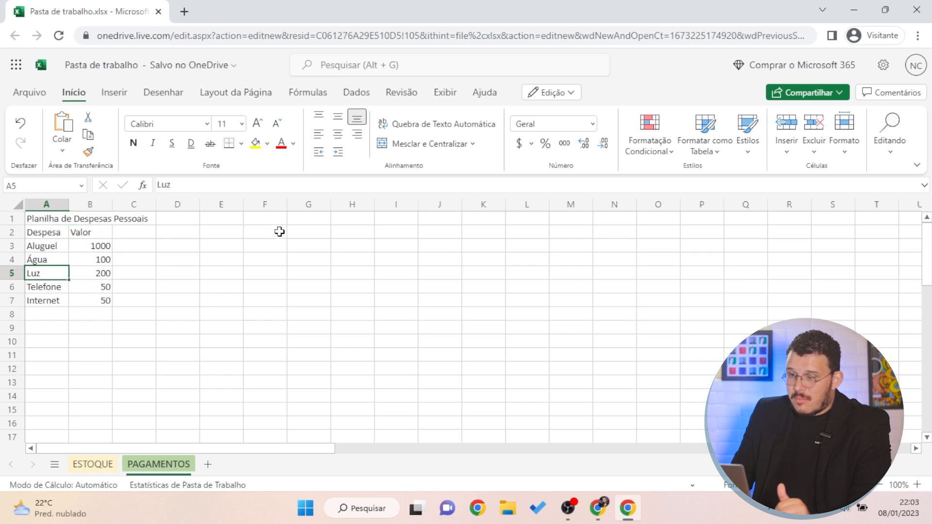
{"action": "left_click_drag", "start_coordinate": [42, 218], "coordinate": [99, 301]}
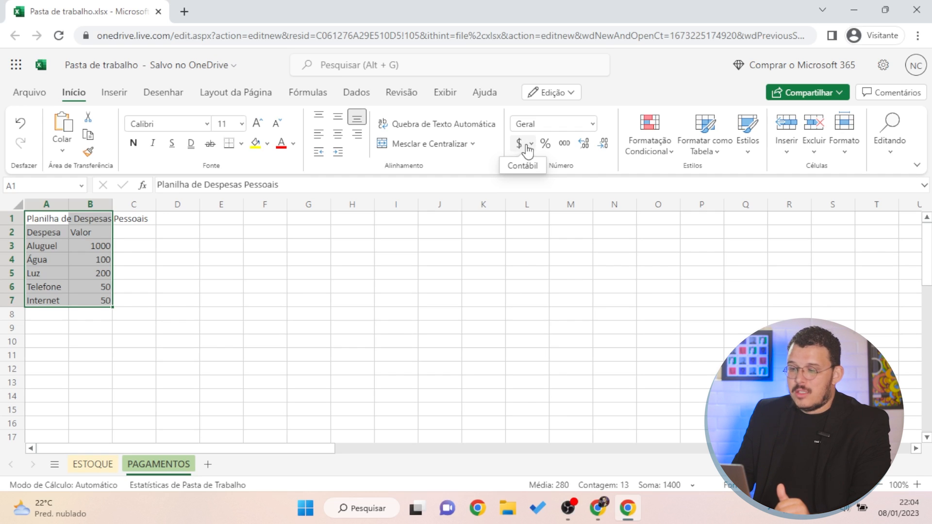
{"action": "left_click", "coordinate": [533, 144]}
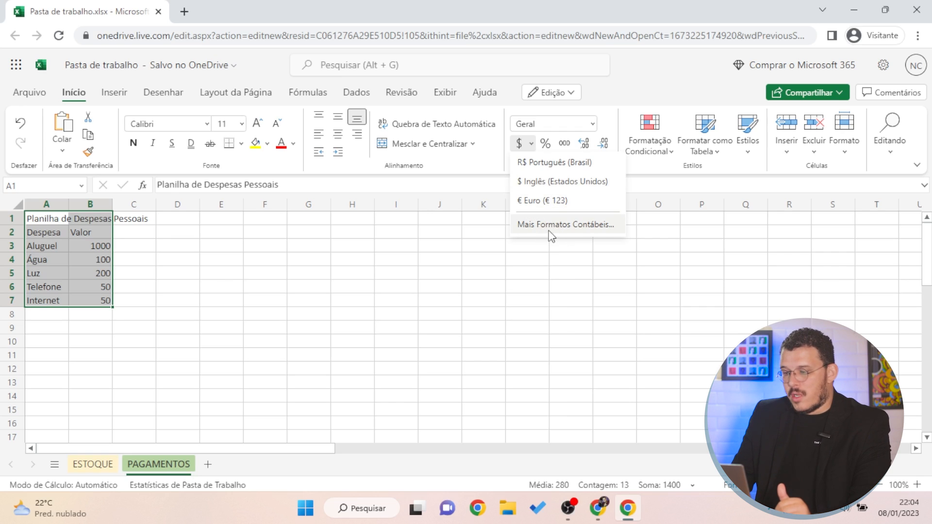
{"action": "left_click", "coordinate": [614, 115]}
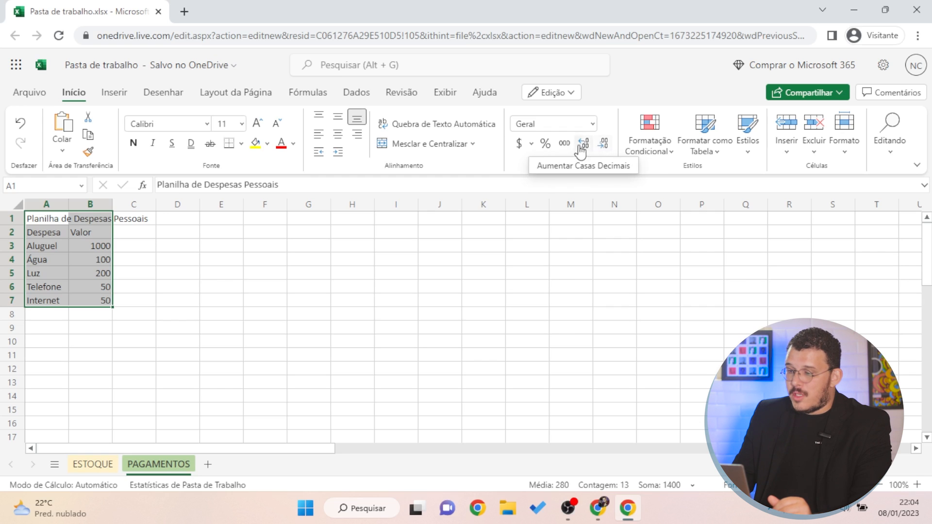
{"action": "left_click", "coordinate": [117, 368]}
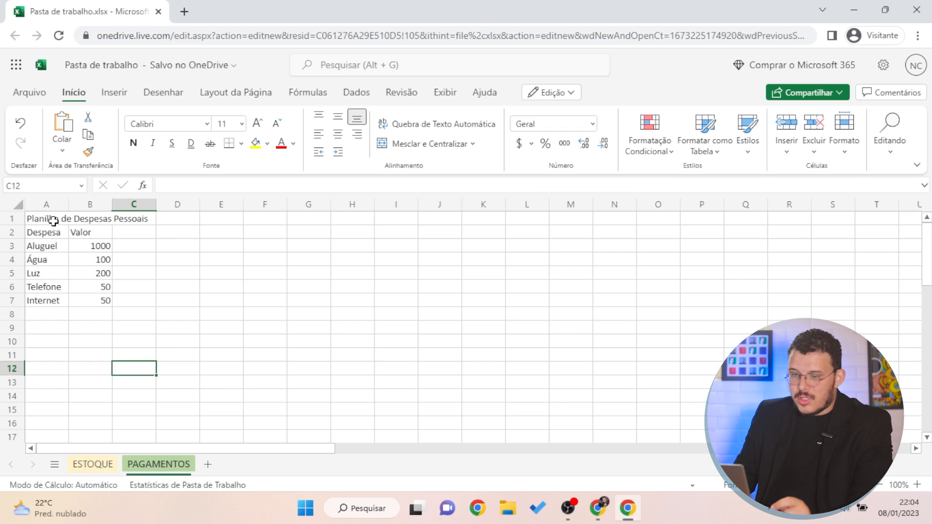
Apply the Texto number format to cells A1:A7 holding the title, header and expense names
{"action": "left_click_drag", "start_coordinate": [46, 219], "coordinate": [46, 300]}
{"action": "left_click", "coordinate": [43, 301]}
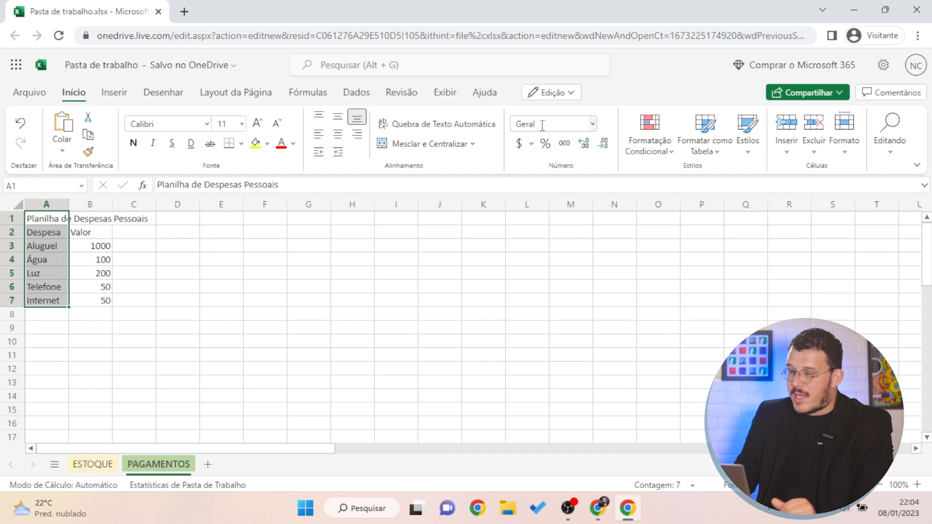
{"action": "left_click", "coordinate": [593, 126]}
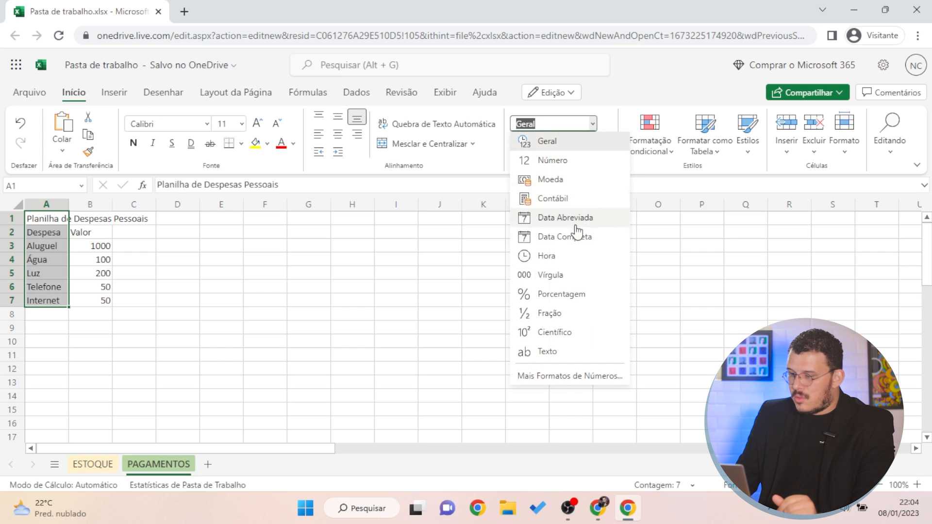
{"action": "left_click", "coordinate": [530, 357]}
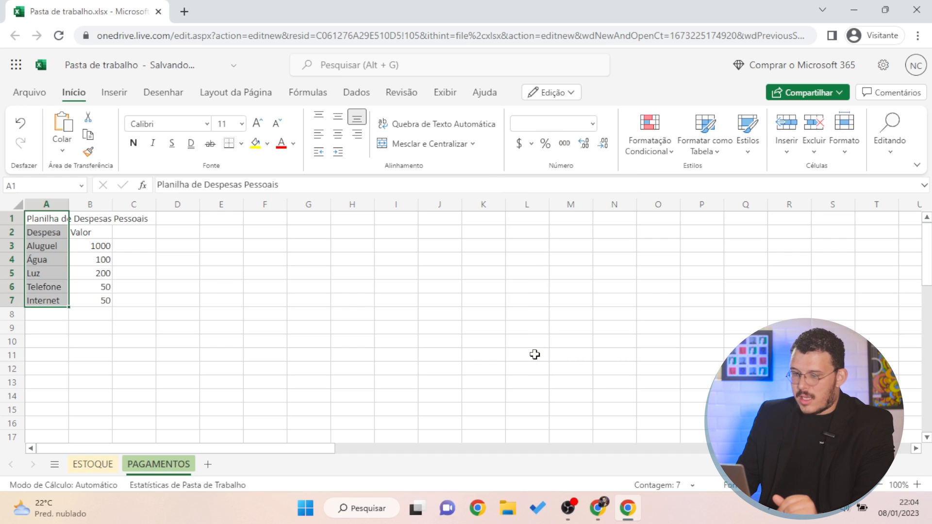
{"action": "left_click", "coordinate": [47, 241]}
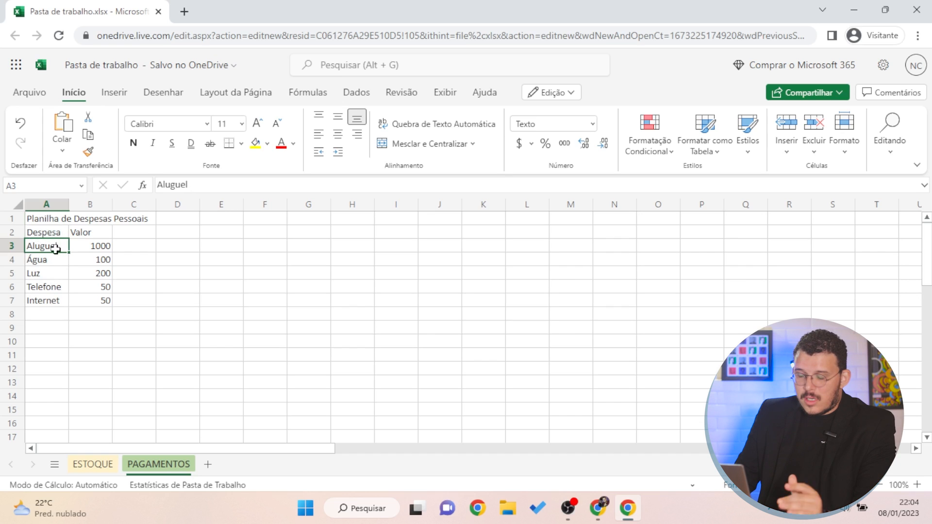
{"action": "left_click", "coordinate": [176, 304]}
{"action": "left_click_drag", "start_coordinate": [45, 232], "coordinate": [46, 302]}
{"action": "left_click_drag", "start_coordinate": [48, 218], "coordinate": [34, 303]}
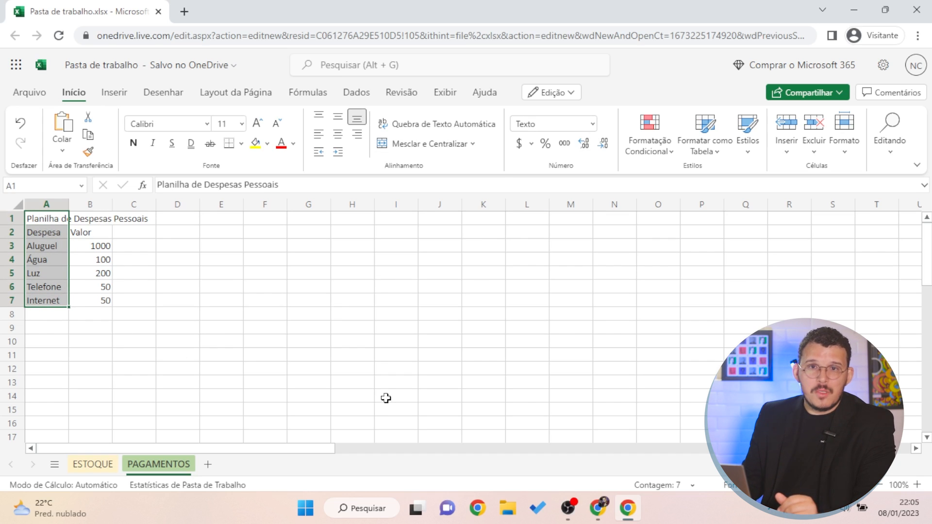
Try the Contábil R$ format on B3:B7, then undo it
{"action": "left_click", "coordinate": [324, 341]}
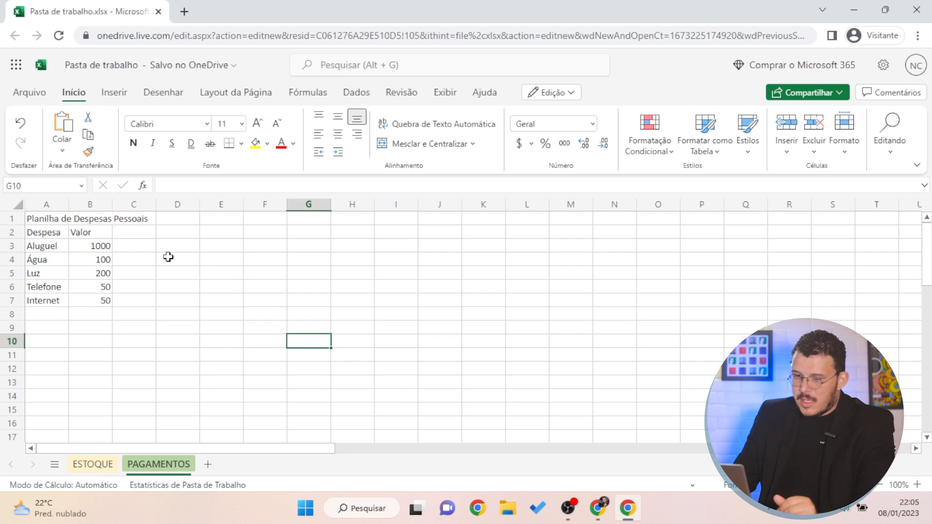
{"action": "left_click_drag", "start_coordinate": [98, 247], "coordinate": [98, 297]}
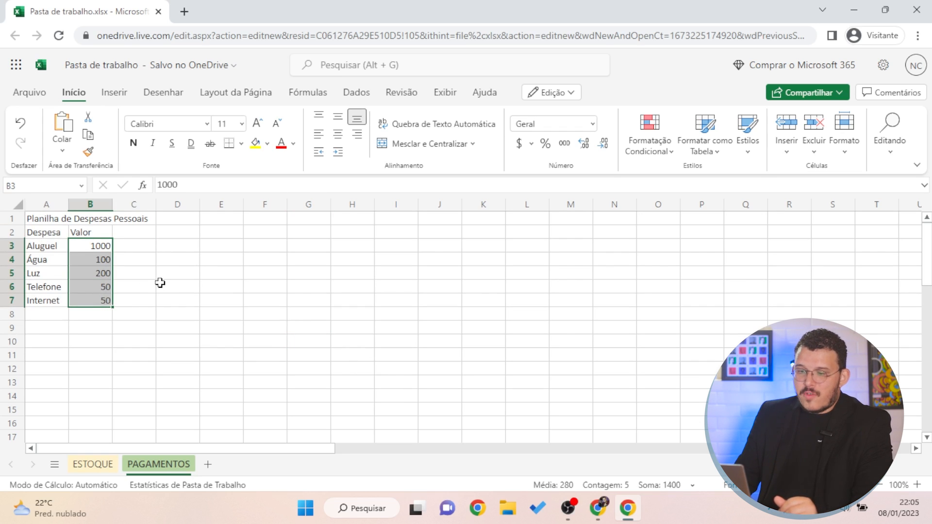
{"action": "left_click", "coordinate": [530, 143]}
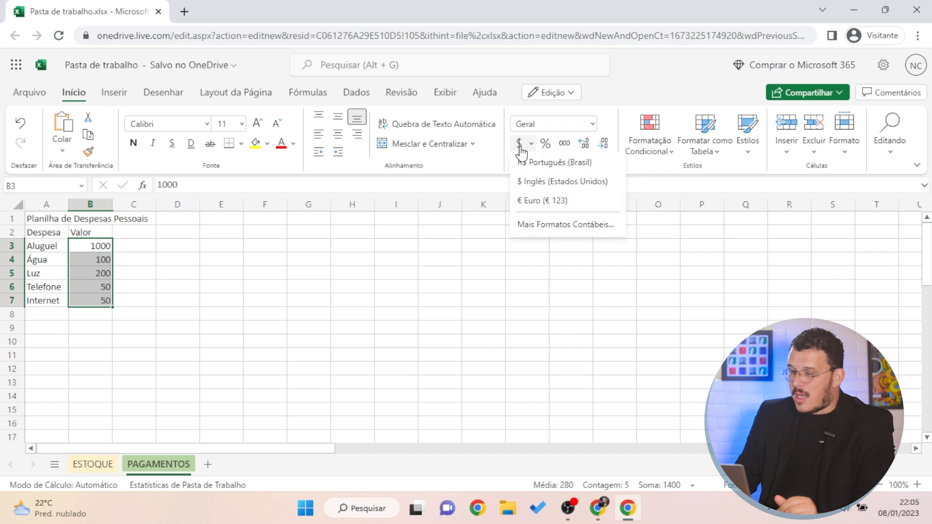
{"action": "left_click", "coordinate": [575, 163]}
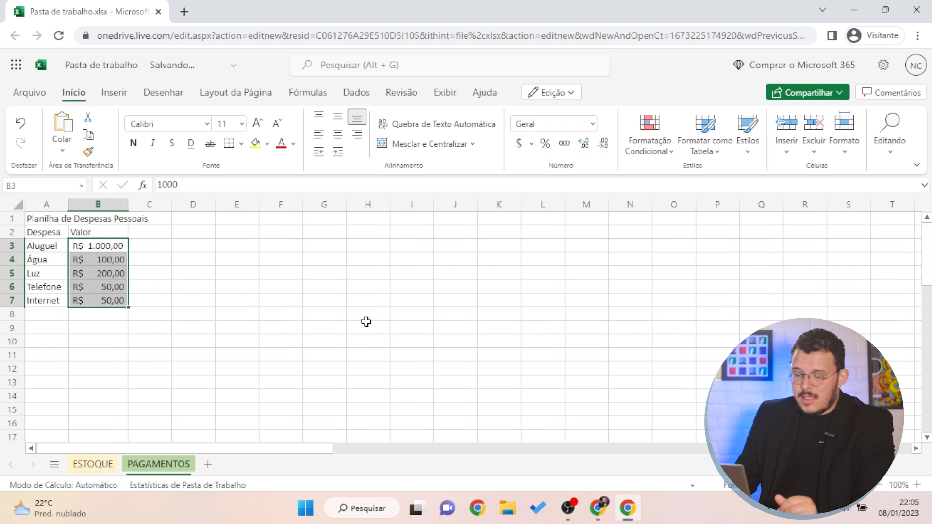
{"action": "left_click", "coordinate": [193, 314]}
{"action": "left_click_drag", "start_coordinate": [116, 247], "coordinate": [114, 299]}
{"action": "left_click", "coordinate": [401, 301]}
{"action": "key", "text": "ctrl+z"}
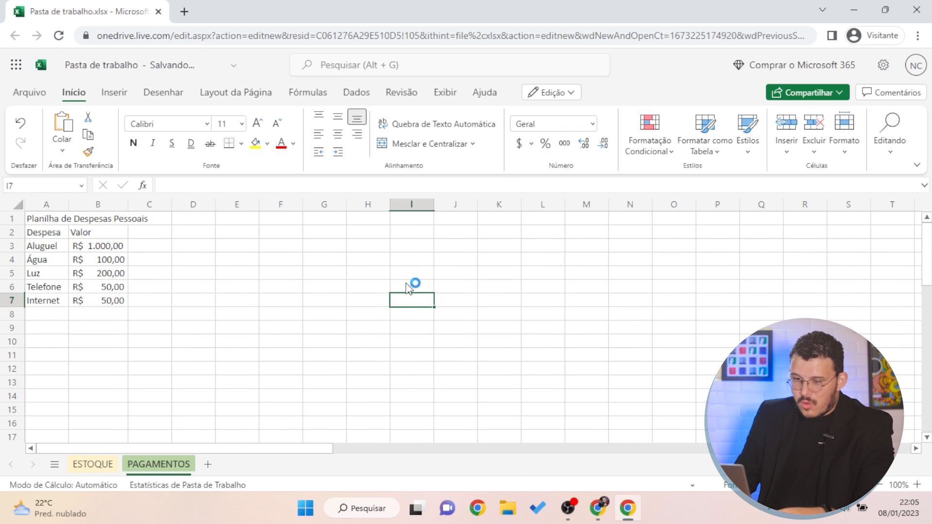
Format B3:B7 as Moeda so values show as R$ 1.000,00 through R$ 50,00
{"action": "left_click", "coordinate": [75, 240]}
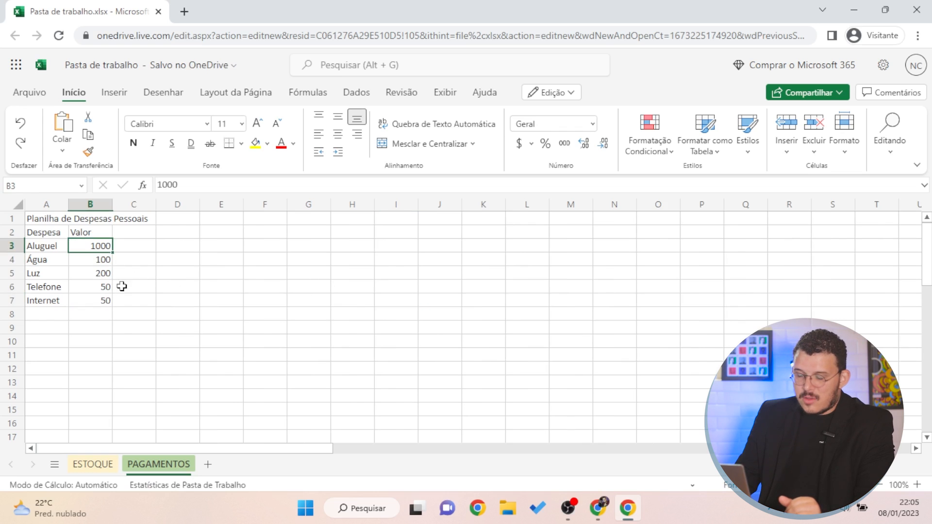
{"action": "left_click", "coordinate": [99, 312]}
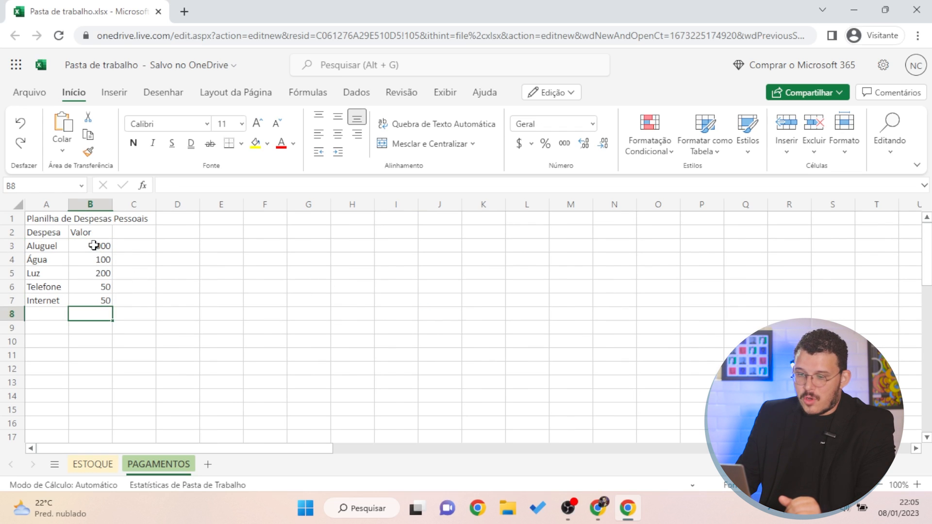
{"action": "left_click_drag", "start_coordinate": [97, 246], "coordinate": [101, 300]}
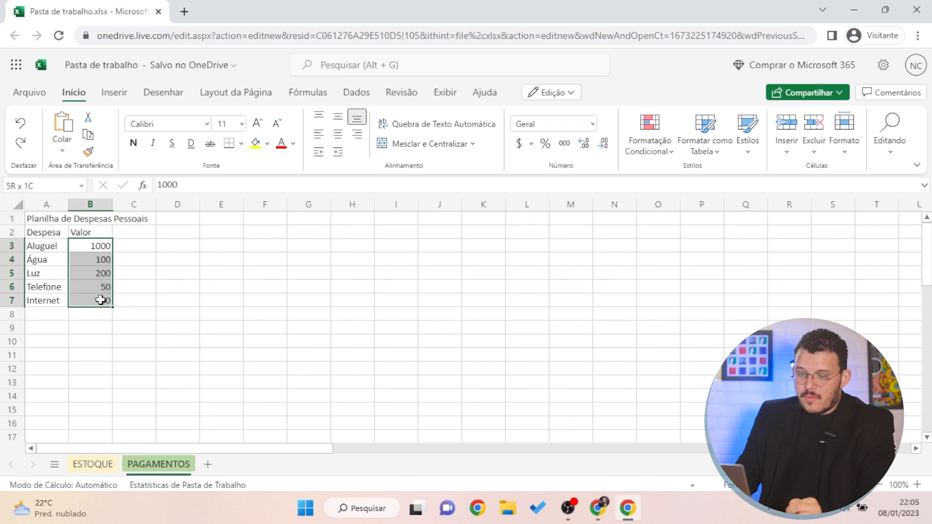
{"action": "left_click", "coordinate": [593, 125]}
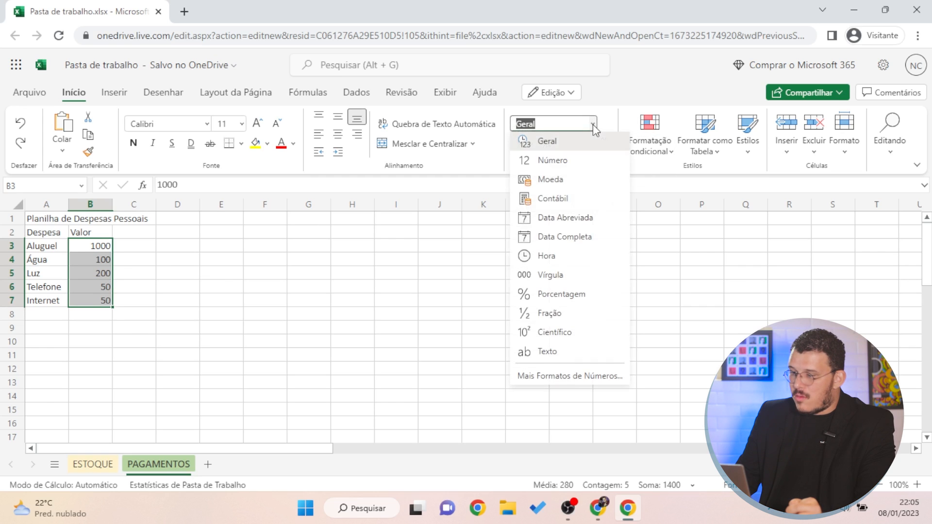
{"action": "left_click", "coordinate": [563, 185]}
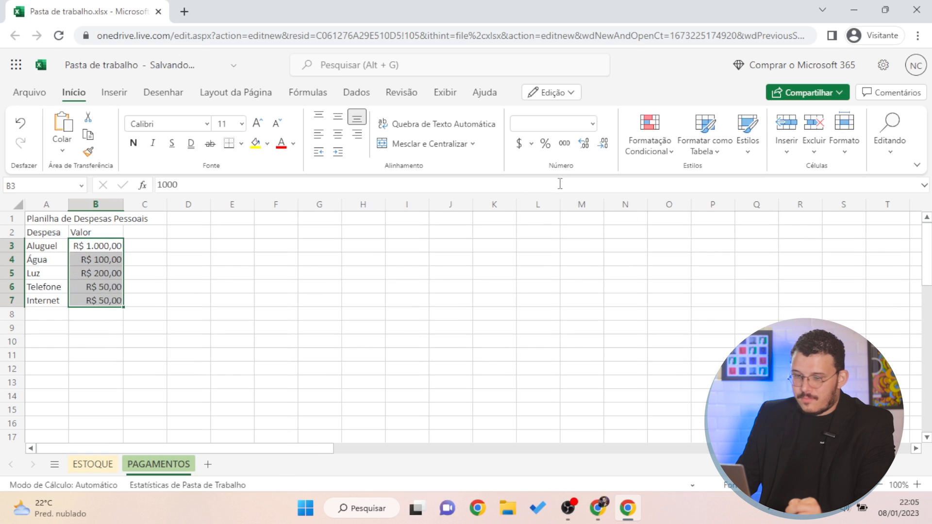
{"action": "left_click", "coordinate": [320, 259]}
{"action": "left_click", "coordinate": [219, 323]}
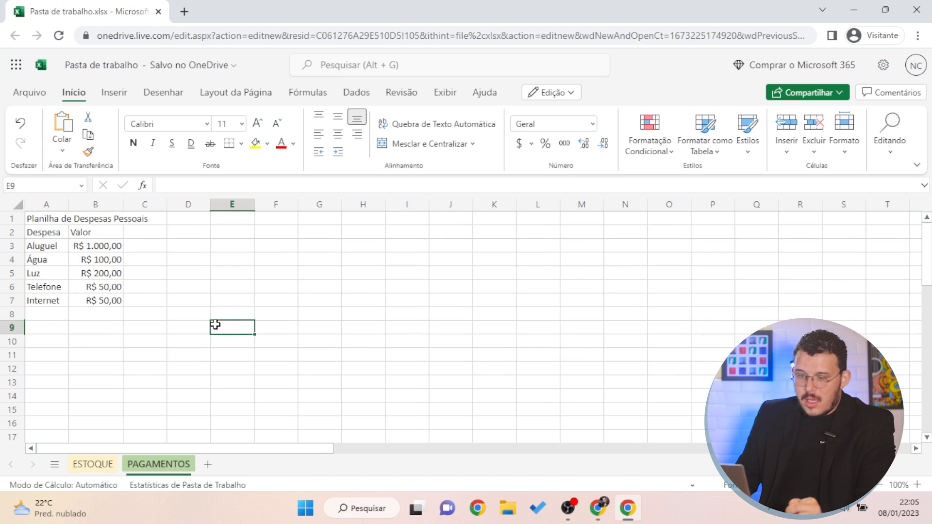
{"action": "left_click", "coordinate": [135, 287]}
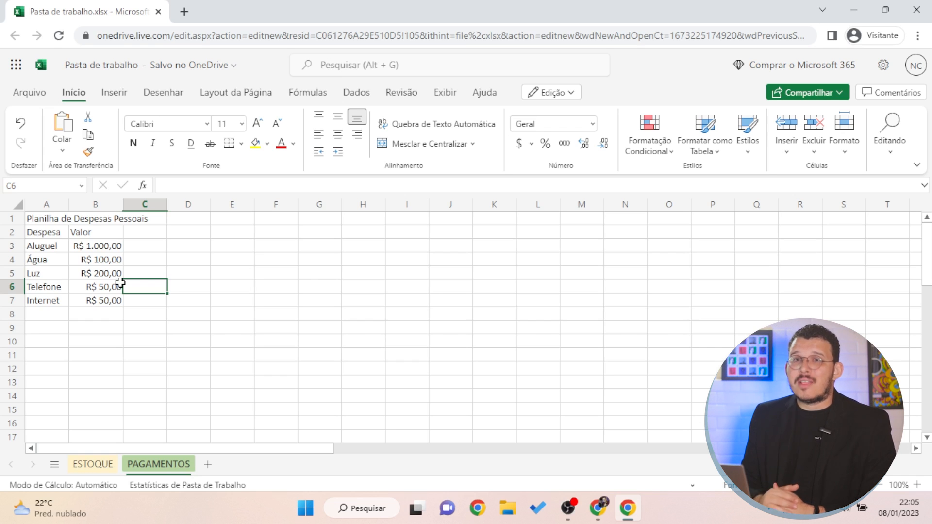
{"action": "left_click", "coordinate": [371, 339]}
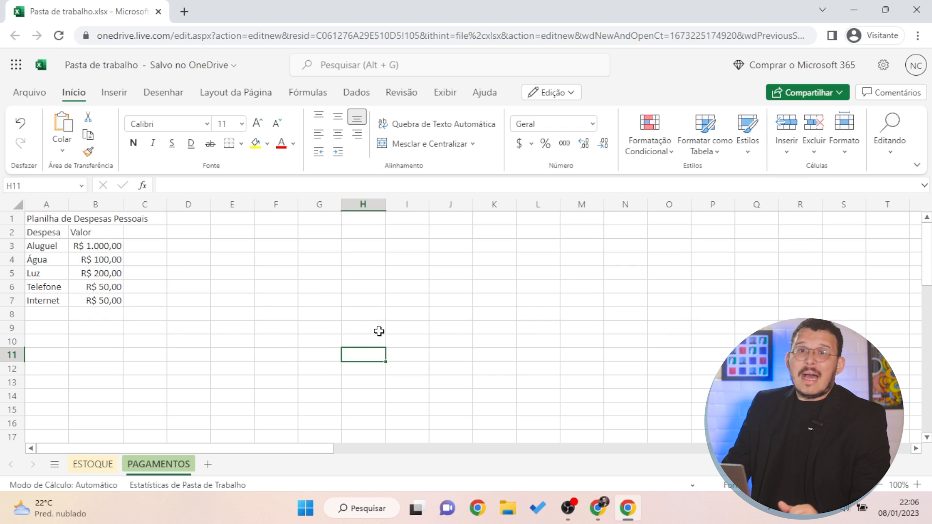
{"action": "left_click", "coordinate": [303, 283]}
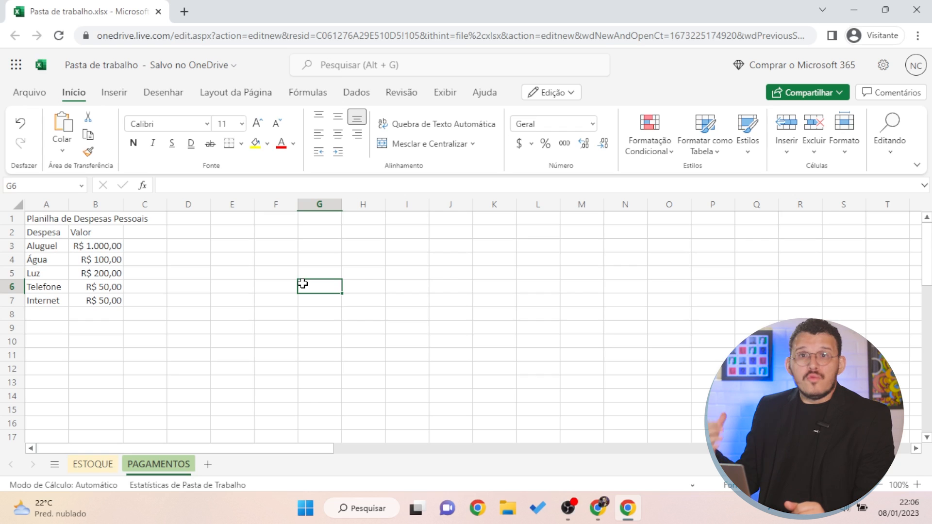
{"action": "left_click", "coordinate": [227, 243]}
{"action": "left_click", "coordinate": [191, 244]}
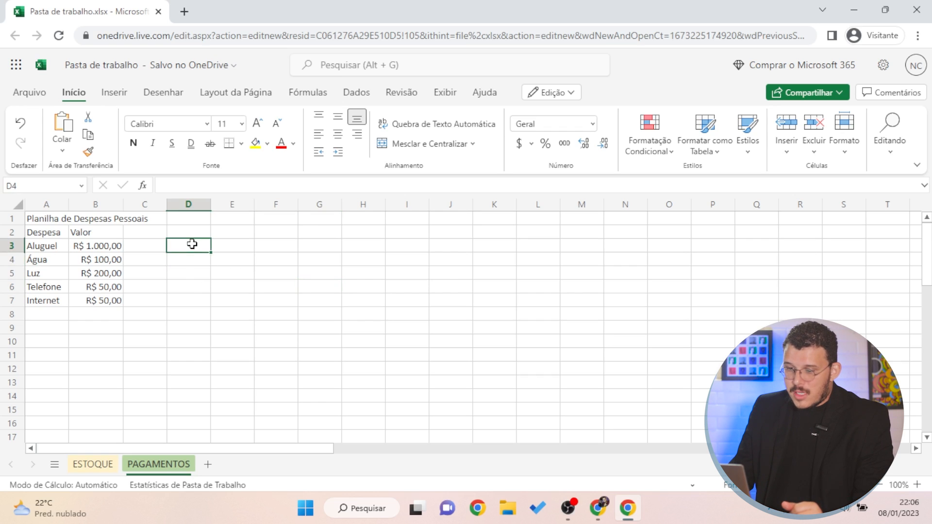
{"action": "key", "text": "Left"}
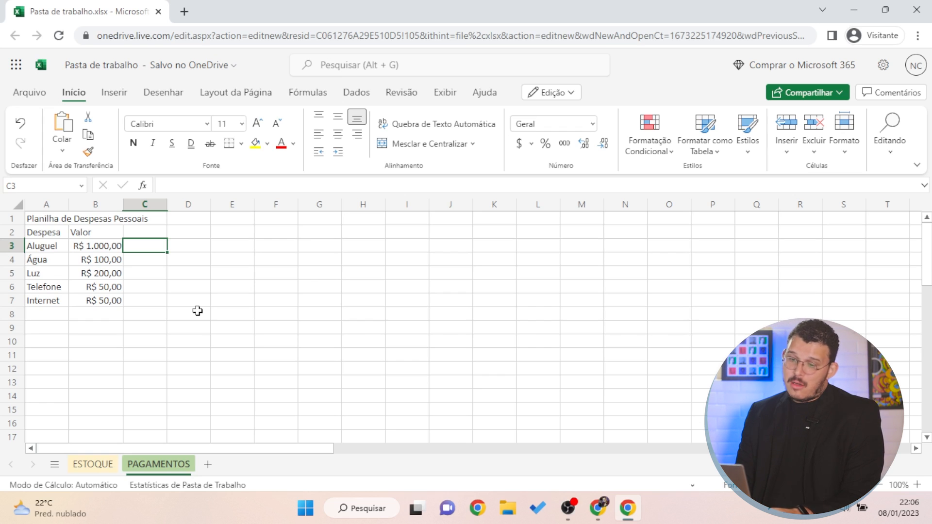
{"action": "type", "text": "1000"}
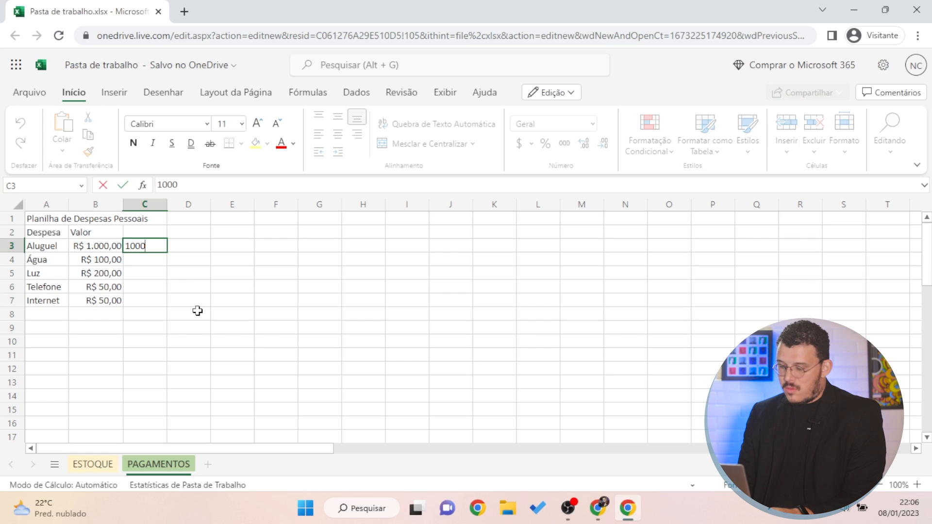
{"action": "key", "text": "Return"}
{"action": "key", "text": "Up"}
{"action": "key", "text": "Delete"}
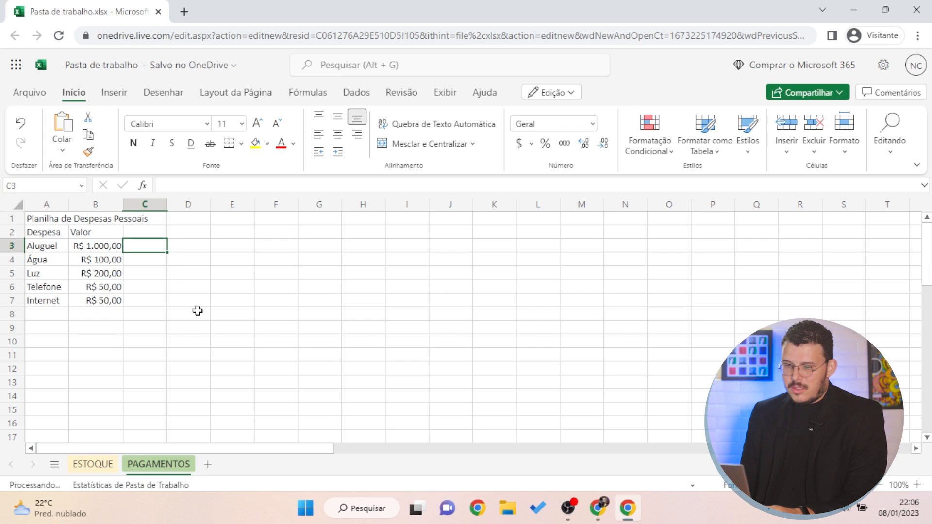
{"action": "key", "text": "Up"}
{"action": "key", "text": "Left"}
{"action": "type", "text": "13"}
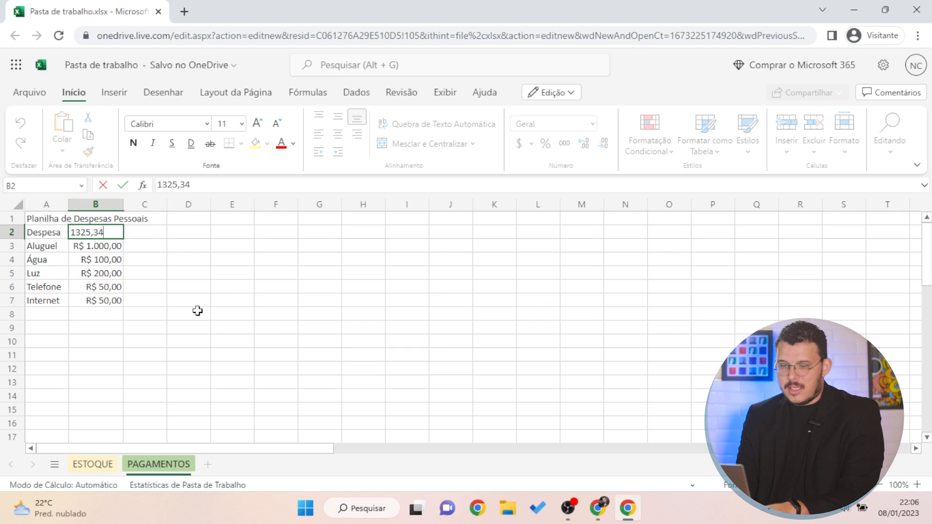
{"action": "type", "text": "25,43"}
{"action": "key", "text": "Return"}
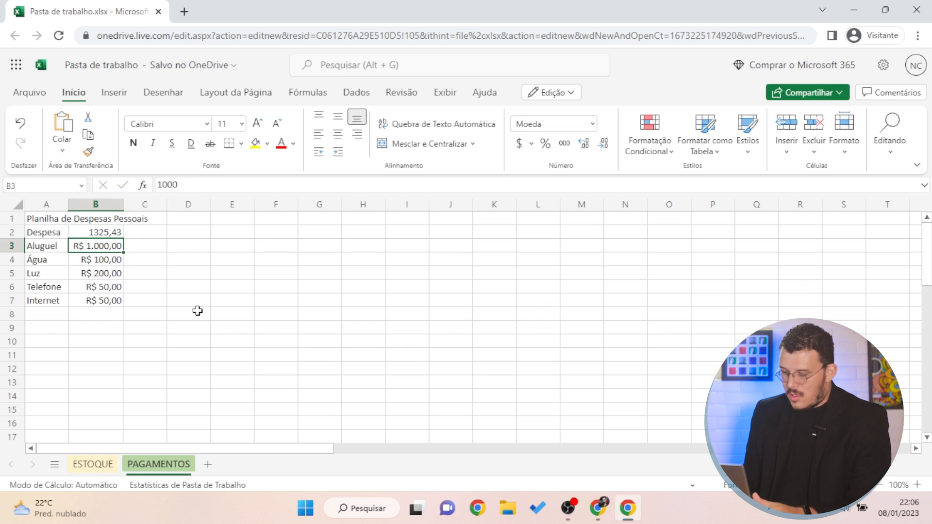
{"action": "key", "text": "Up"}
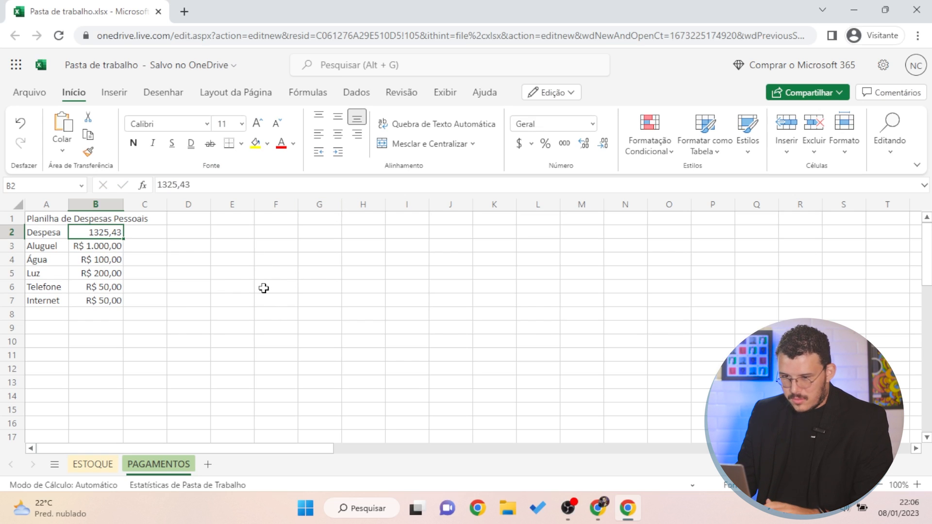
{"action": "type", "text": "Valor"}
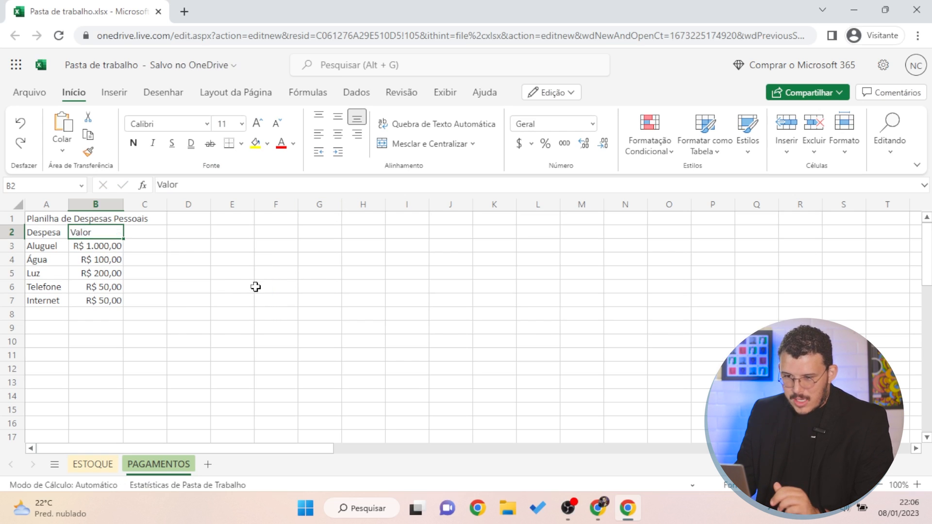
Change the Aluguel amount in B3 to 1353,47
{"action": "left_click", "coordinate": [97, 246]}
{"action": "type", "text": "13"}
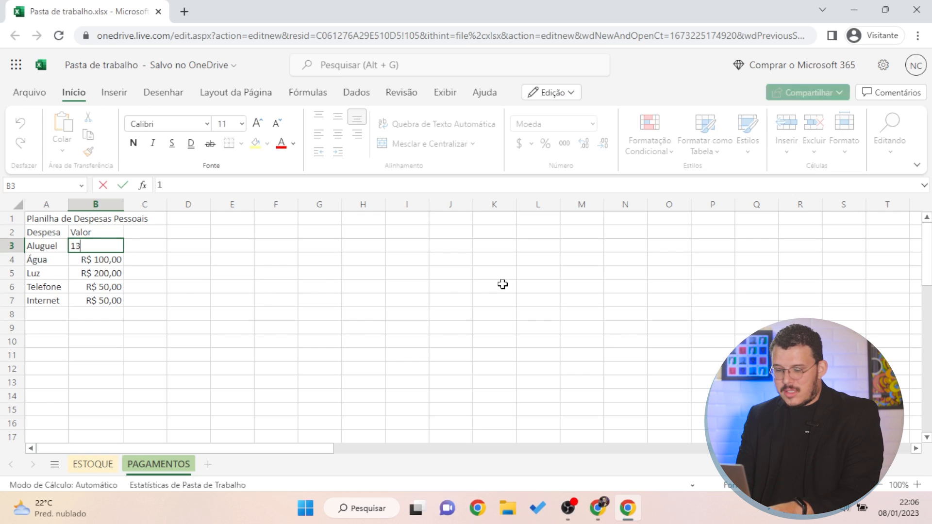
{"action": "type", "text": "53,47"}
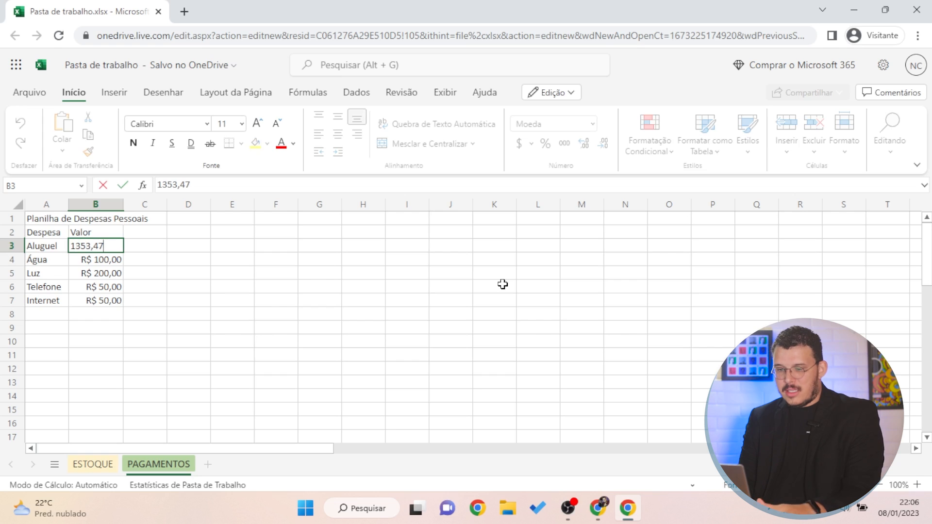
{"action": "key", "text": "Return"}
{"action": "left_click", "coordinate": [395, 258]}
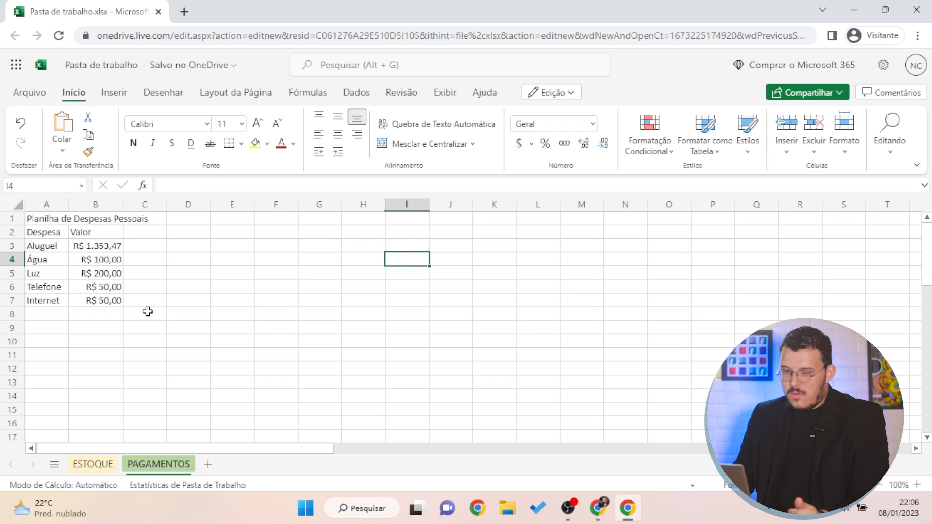
Add a 'salário' row in A9 with 2138,27 in B9
{"action": "left_click", "coordinate": [37, 332]}
{"action": "type", "text": "salário"}
{"action": "key", "text": "Tab"}
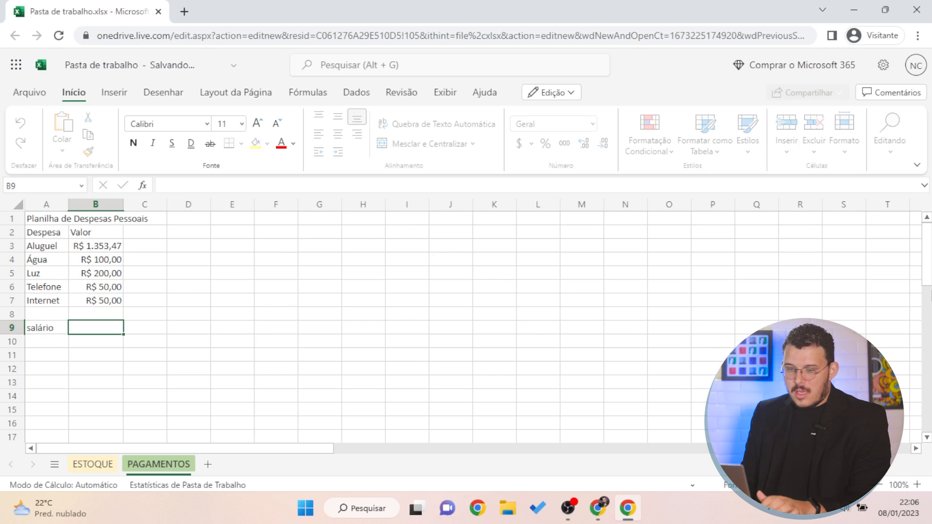
{"action": "type", "text": "2"}
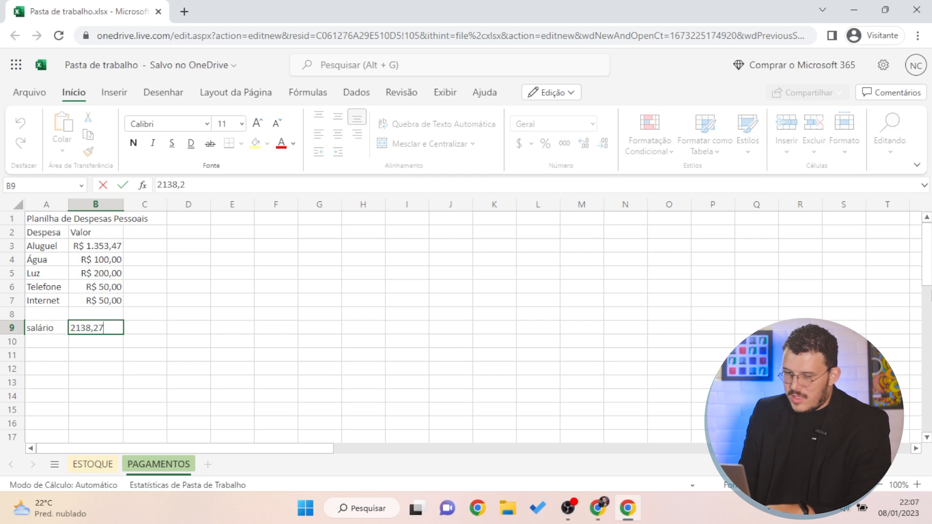
{"action": "type", "text": "138,27"}
{"action": "key", "text": "Return"}
{"action": "left_click", "coordinate": [162, 246]}
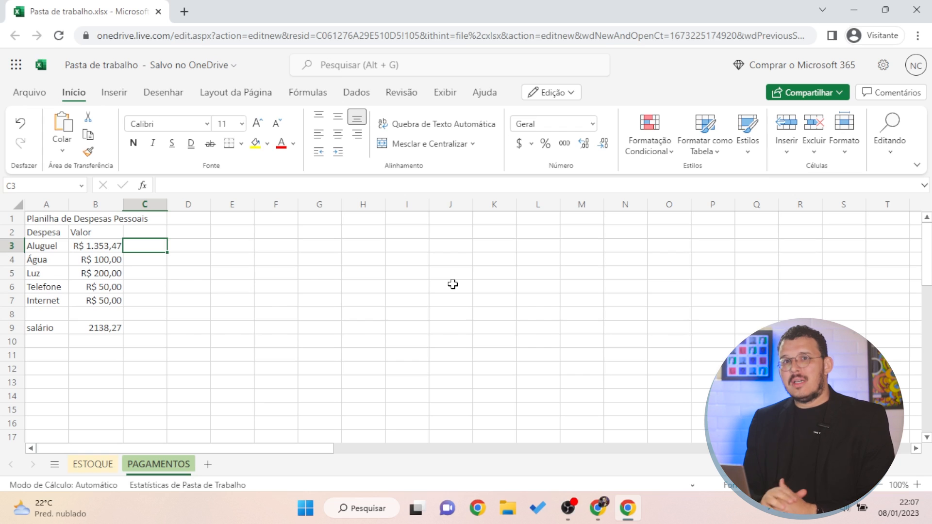
Enter =B9-B3 in C3, showing R$ 784,80 left after rent, and review its references
{"action": "type", "text": "="}
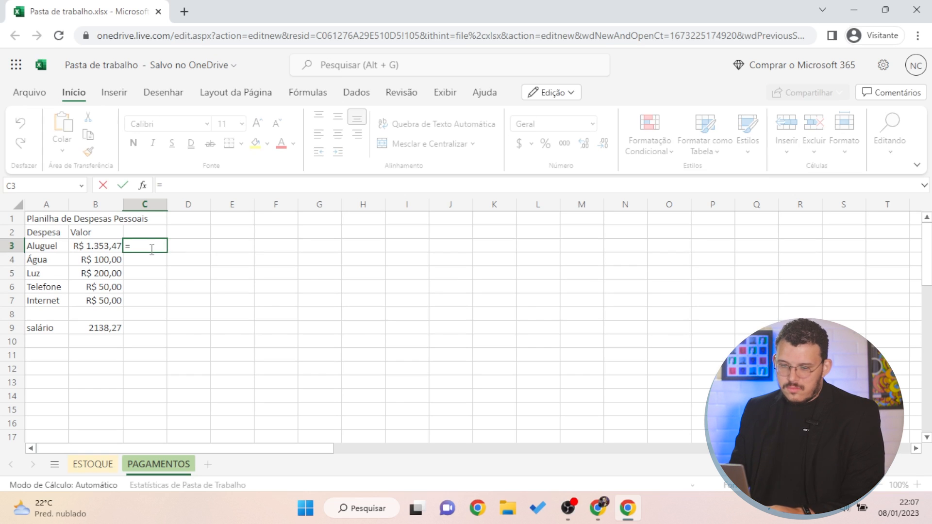
{"action": "left_click", "coordinate": [100, 323]}
{"action": "type", "text": "-+"}
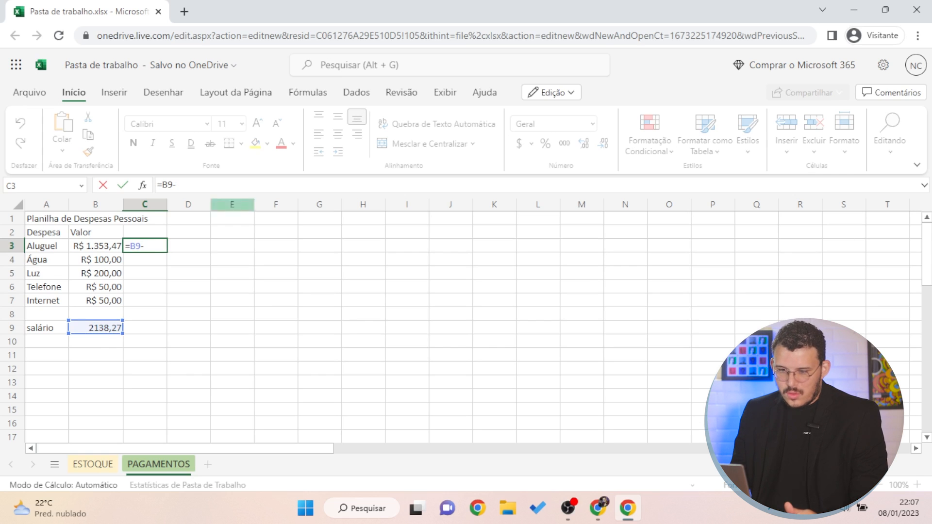
{"action": "left_click", "coordinate": [109, 246]}
{"action": "key", "text": "Return"}
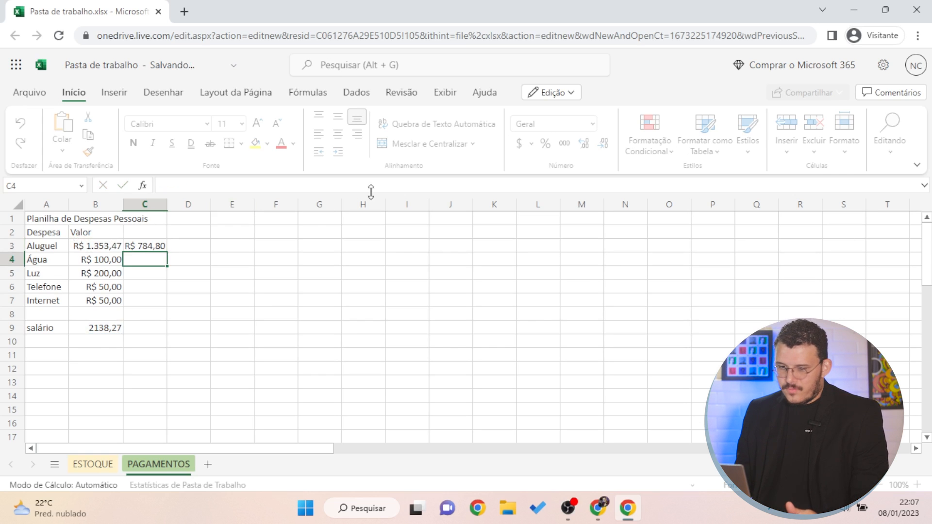
{"action": "left_click", "coordinate": [319, 271]}
{"action": "left_click", "coordinate": [155, 245]}
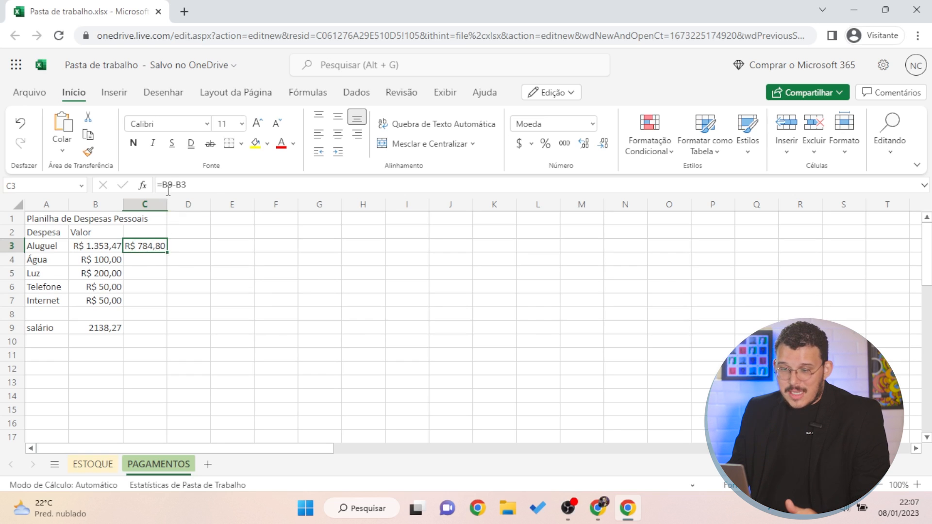
{"action": "left_click", "coordinate": [195, 185]}
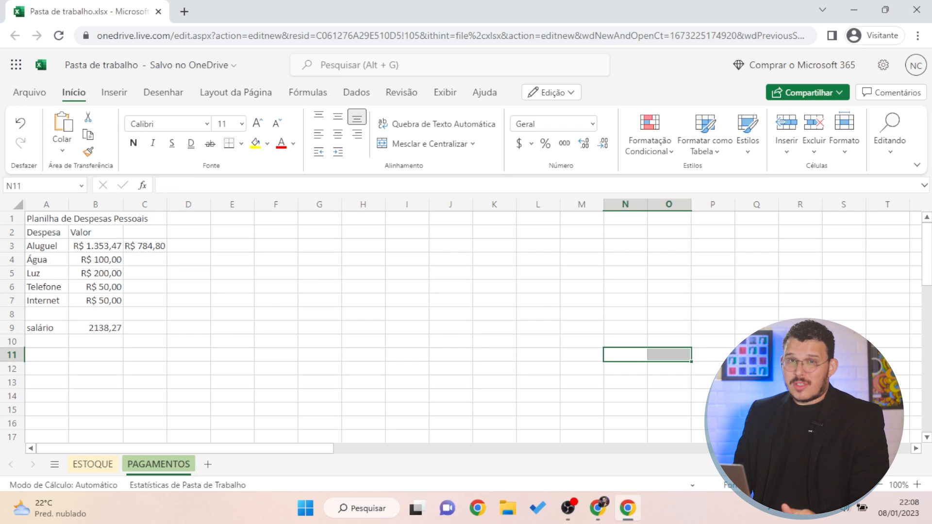
Enter 1 in F3 and 2 in F4
{"action": "left_click", "coordinate": [209, 265]}
{"action": "left_click", "coordinate": [146, 262]}
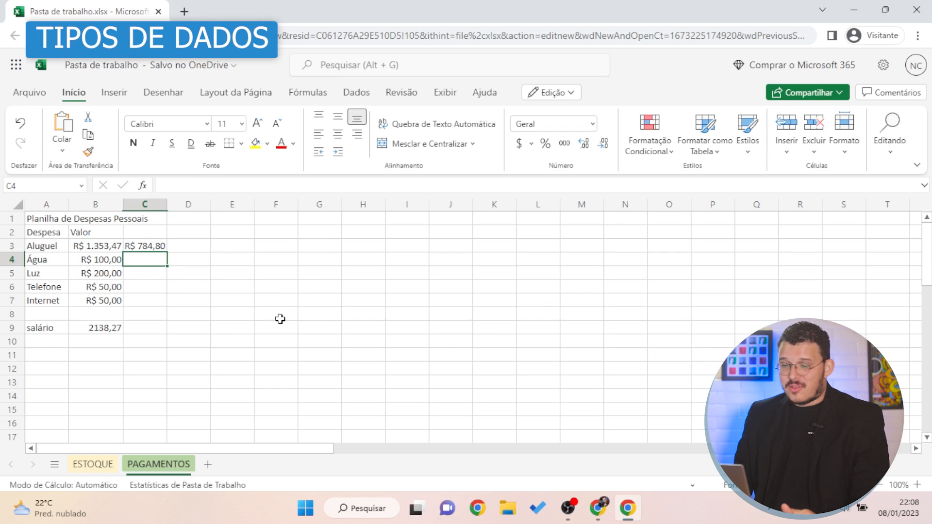
{"action": "left_click", "coordinate": [203, 247]}
{"action": "left_click", "coordinate": [287, 249]}
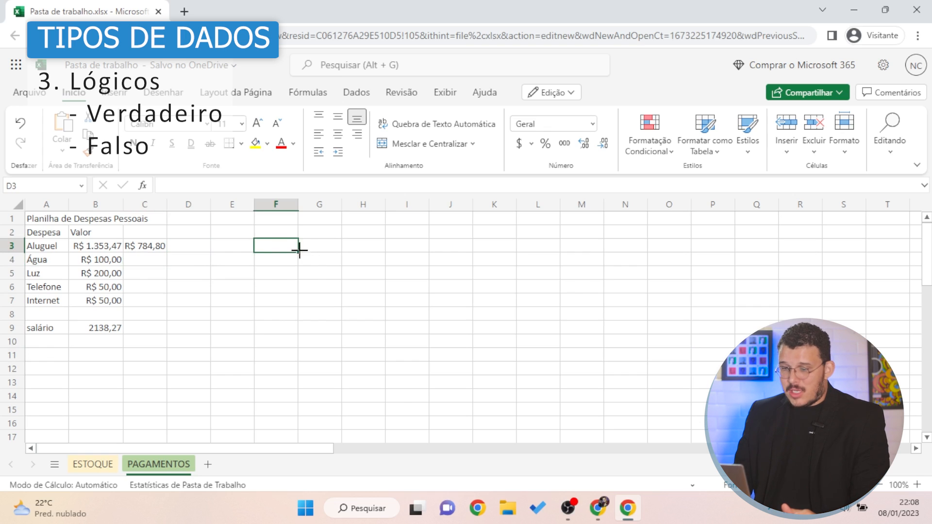
{"action": "type", "text": "1"}
{"action": "key", "text": "Return"}
{"action": "type", "text": "2"}
{"action": "key", "text": "Return"}
{"action": "key", "text": "Return"}
Enter =F3=F4 in F6, which returns FALSO
{"action": "type", "text": "="}
{"action": "left_click", "coordinate": [287, 246]}
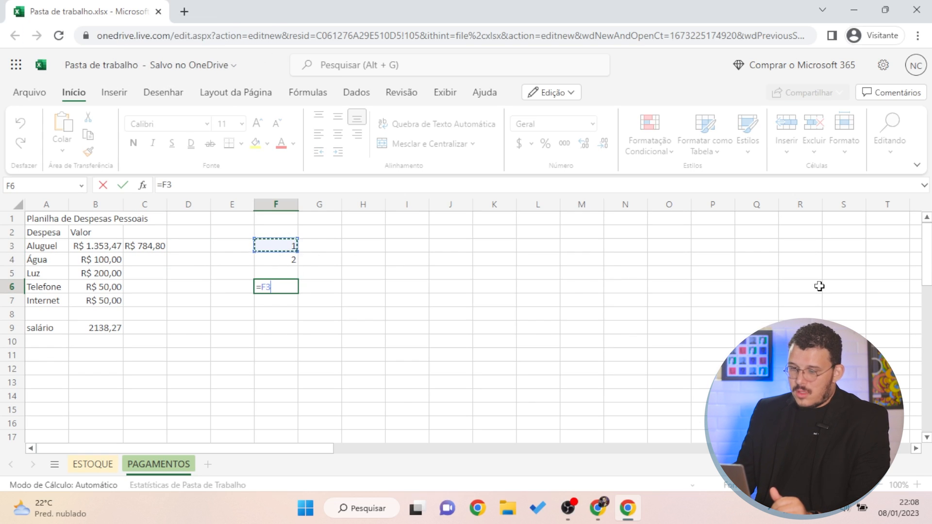
{"action": "type", "text": "="}
{"action": "left_click", "coordinate": [287, 261]}
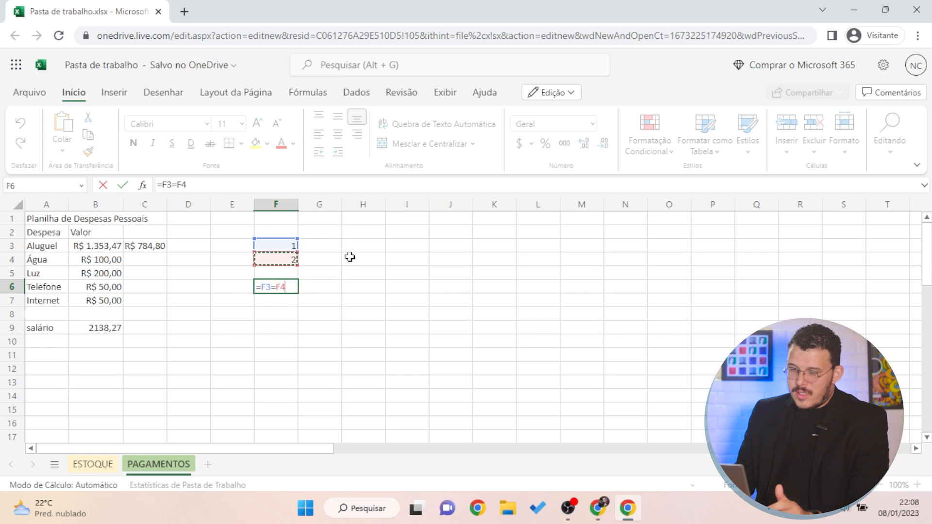
{"action": "key", "text": "Return"}
{"action": "left_click", "coordinate": [348, 286]}
{"action": "left_click", "coordinate": [243, 286]}
{"action": "left_click", "coordinate": [313, 287]}
{"action": "left_click", "coordinate": [283, 289]}
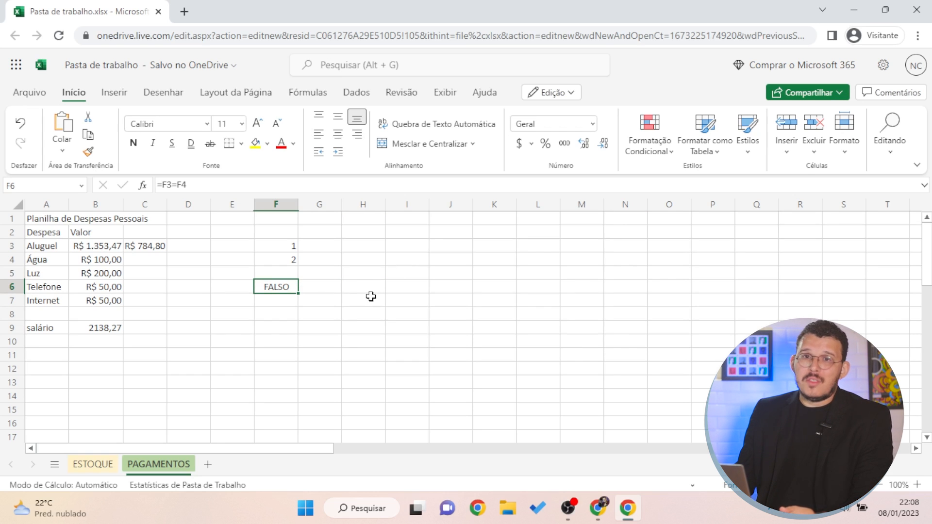
Replace F6's formula with the not-equal test =1<>F4
{"action": "left_click", "coordinate": [278, 260]}
{"action": "left_click", "coordinate": [269, 286]}
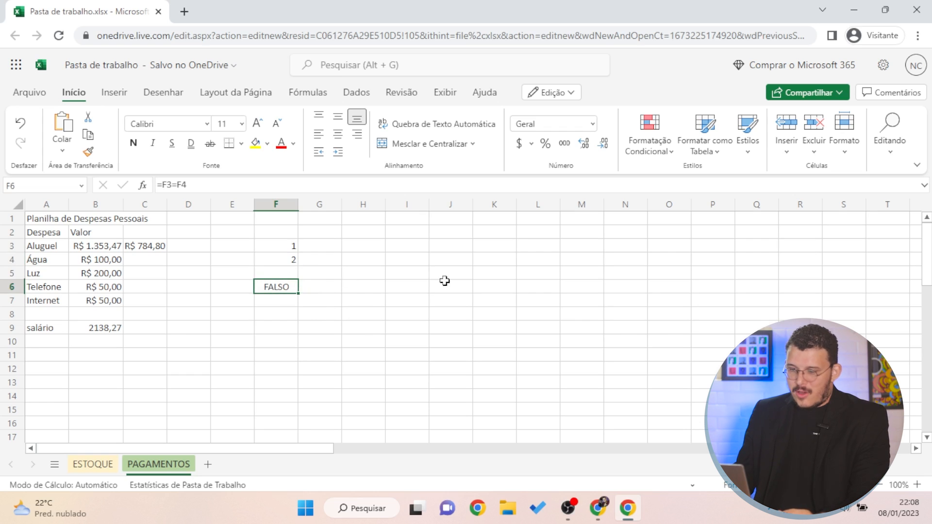
{"action": "type", "text": "=1"}
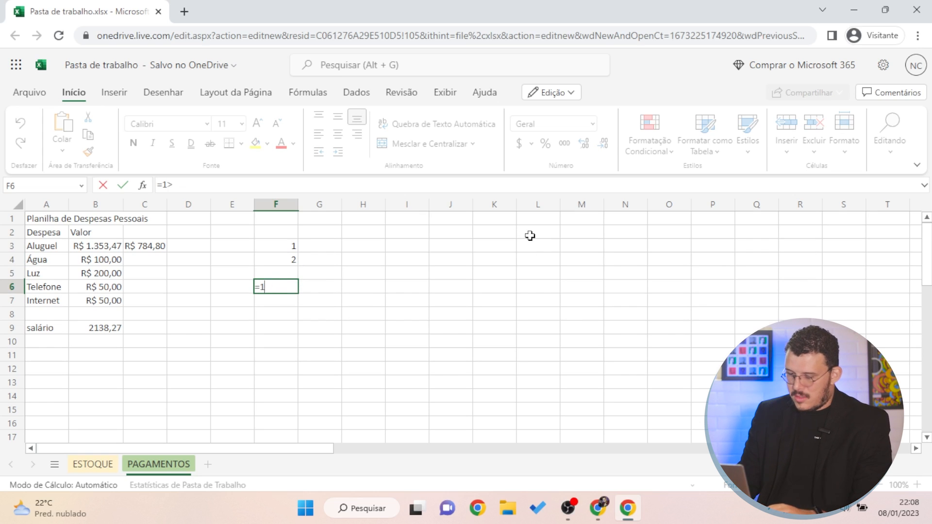
{"action": "type", "text": "<>"}
{"action": "left_click", "coordinate": [293, 262]}
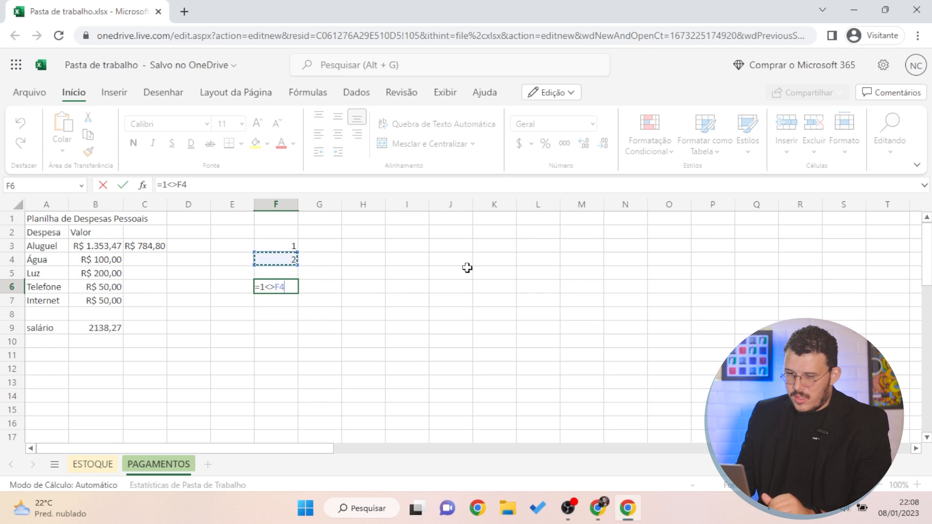
{"action": "key", "text": "Return"}
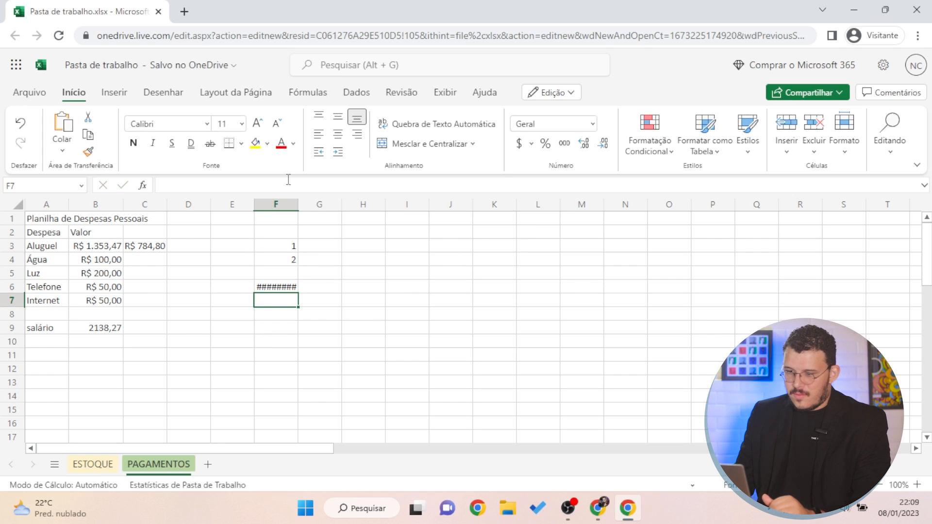
{"action": "left_click", "coordinate": [334, 334]}
{"action": "left_click", "coordinate": [282, 288]}
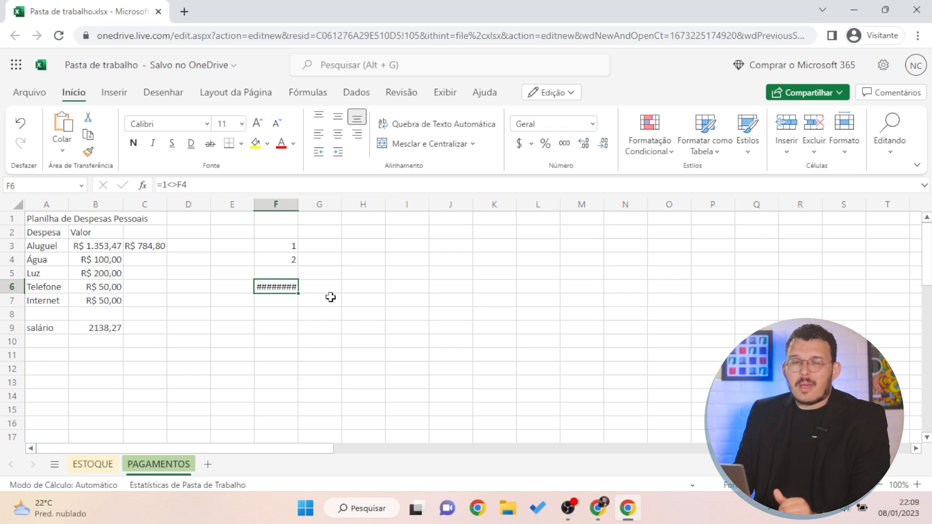
{"action": "left_click", "coordinate": [290, 325]}
{"action": "left_click", "coordinate": [283, 290]}
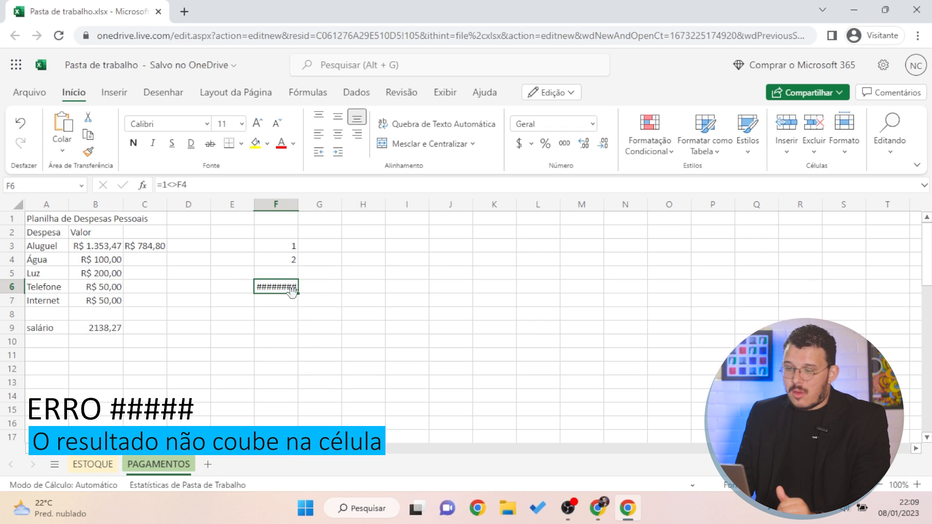
Widen column F so the F6 result fits
{"action": "left_click", "coordinate": [300, 199]}
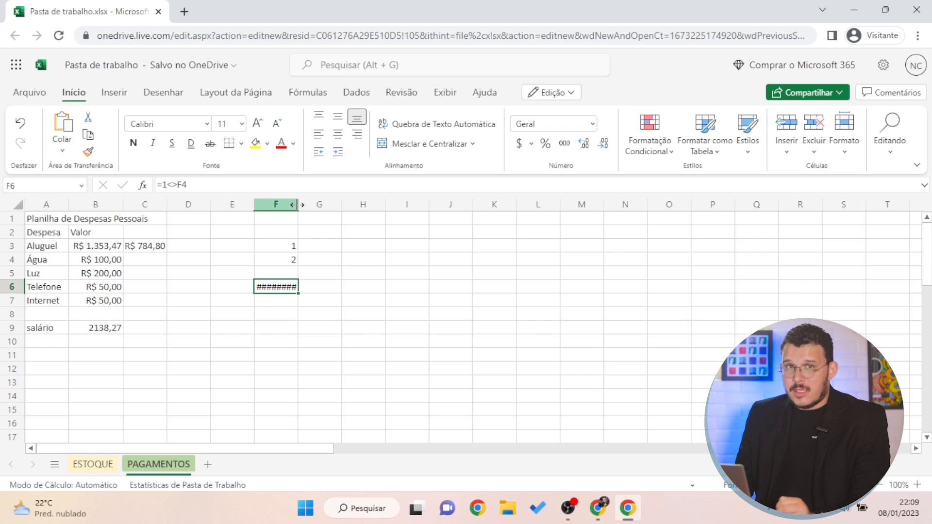
{"action": "left_click_drag", "start_coordinate": [297, 204], "coordinate": [326, 206]}
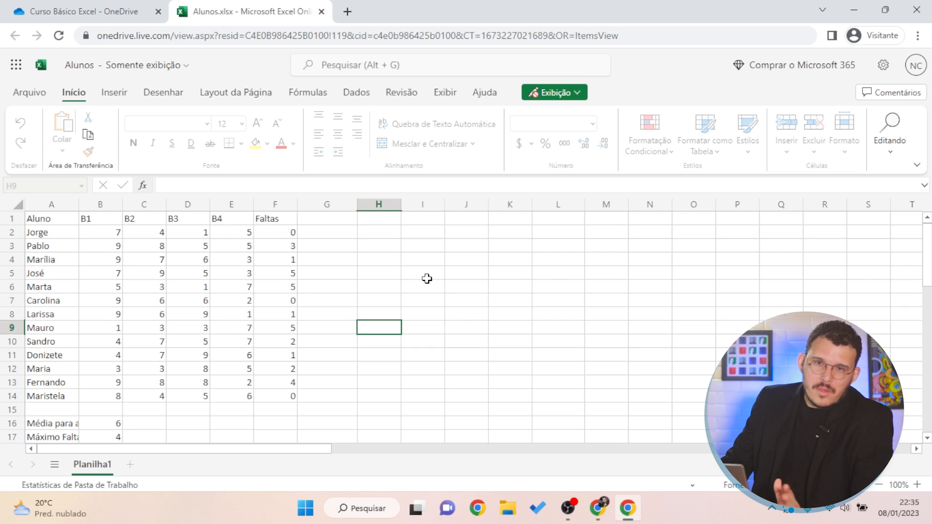
{"action": "left_click", "coordinate": [330, 234]}
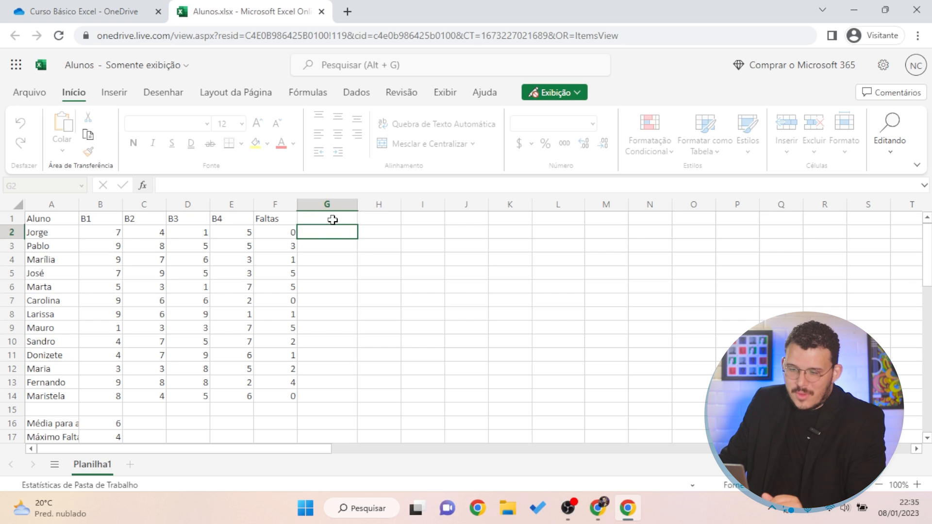
{"action": "left_click", "coordinate": [37, 314]}
{"action": "left_click", "coordinate": [53, 219]}
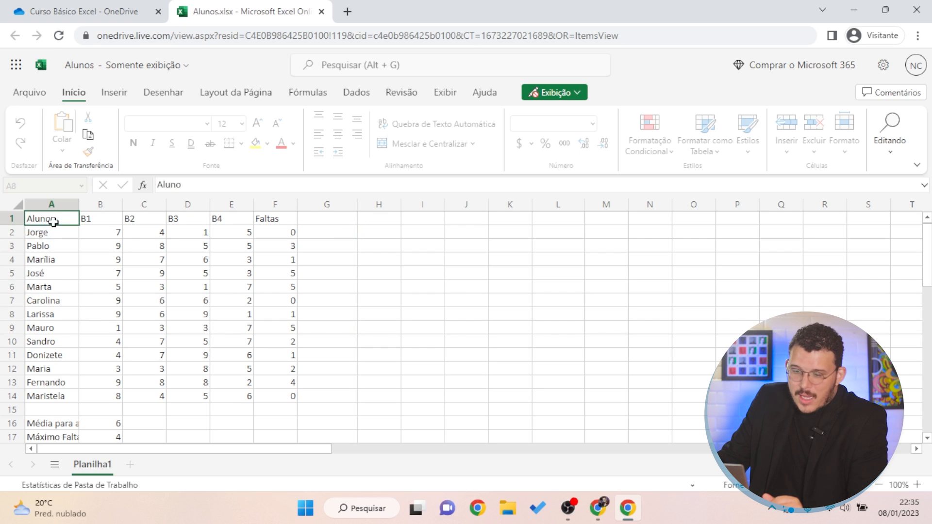
{"action": "left_click_drag", "start_coordinate": [56, 235], "coordinate": [68, 370]}
{"action": "left_click", "coordinate": [192, 355]}
{"action": "left_click", "coordinate": [104, 219]}
{"action": "left_click", "coordinate": [149, 220]}
{"action": "left_click", "coordinate": [179, 221]}
{"action": "left_click", "coordinate": [226, 219]}
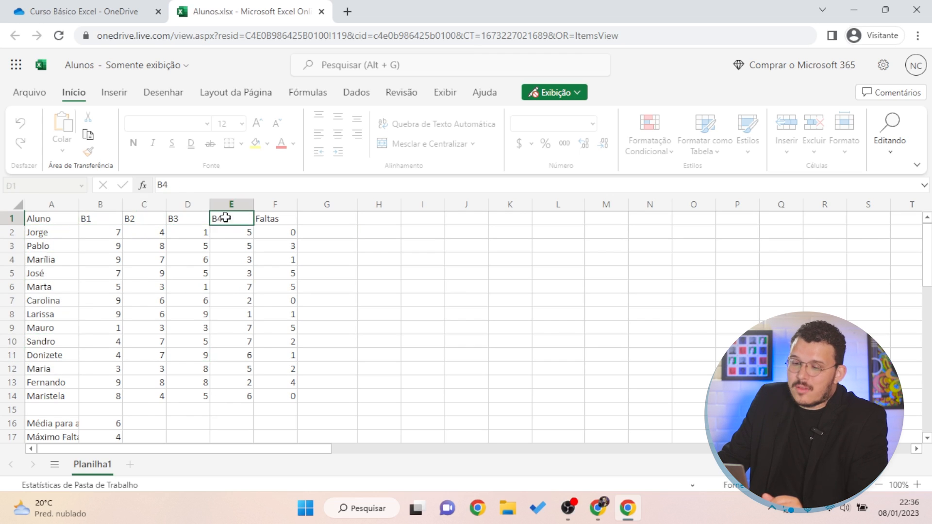
{"action": "left_click", "coordinate": [92, 221]}
{"action": "left_click", "coordinate": [138, 221]}
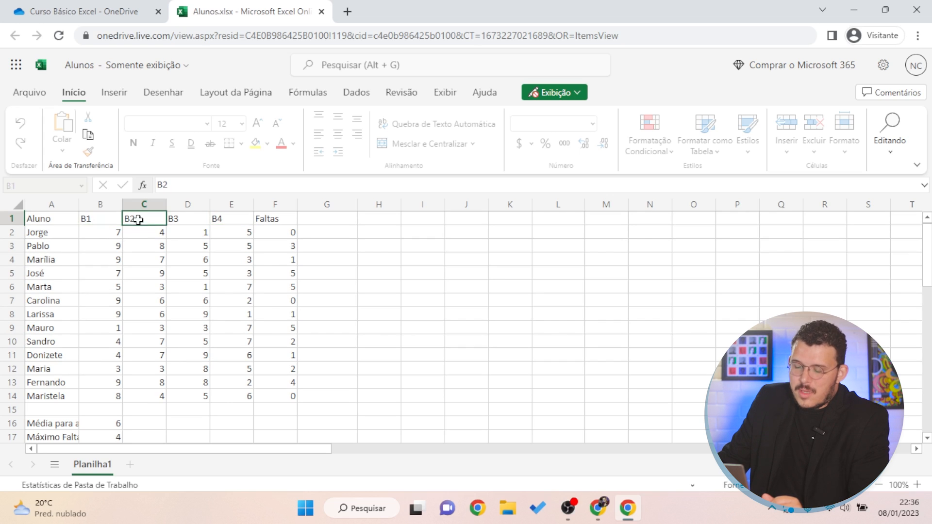
{"action": "left_click", "coordinate": [183, 224]}
{"action": "left_click", "coordinate": [214, 284]}
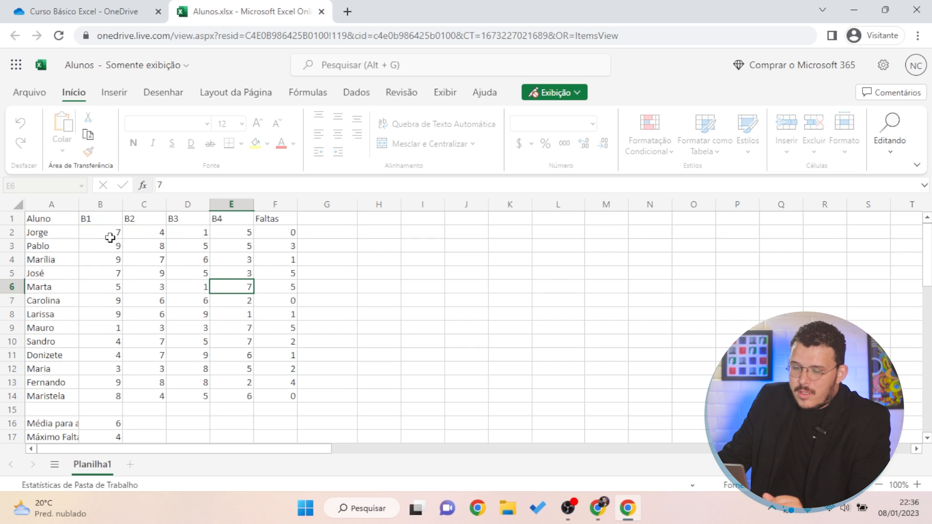
{"action": "left_click_drag", "start_coordinate": [111, 238], "coordinate": [115, 393]}
{"action": "left_click_drag", "start_coordinate": [148, 237], "coordinate": [150, 395]}
{"action": "left_click_drag", "start_coordinate": [48, 287], "coordinate": [286, 301]}
{"action": "left_click", "coordinate": [282, 227]}
{"action": "left_click_drag", "start_coordinate": [285, 233], "coordinate": [279, 371]}
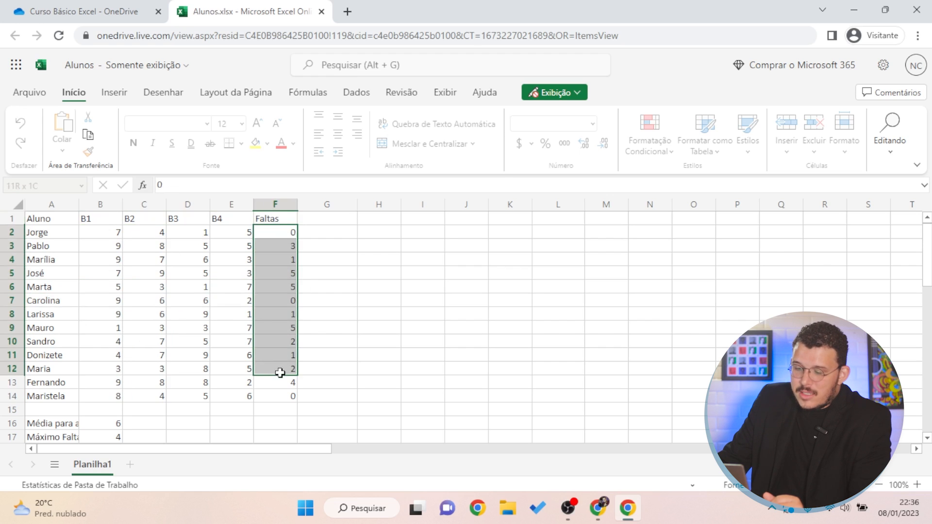
{"action": "left_click", "coordinate": [339, 300]}
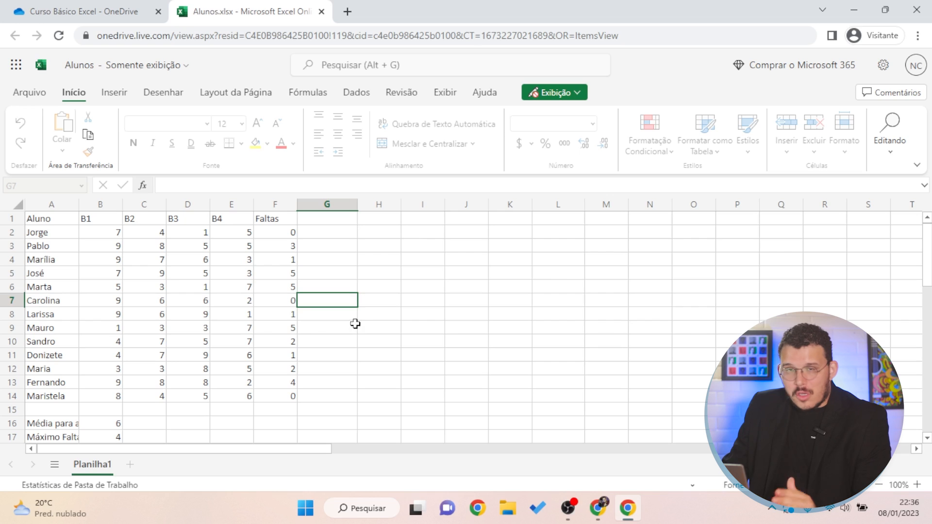
{"action": "left_click", "coordinate": [383, 246]}
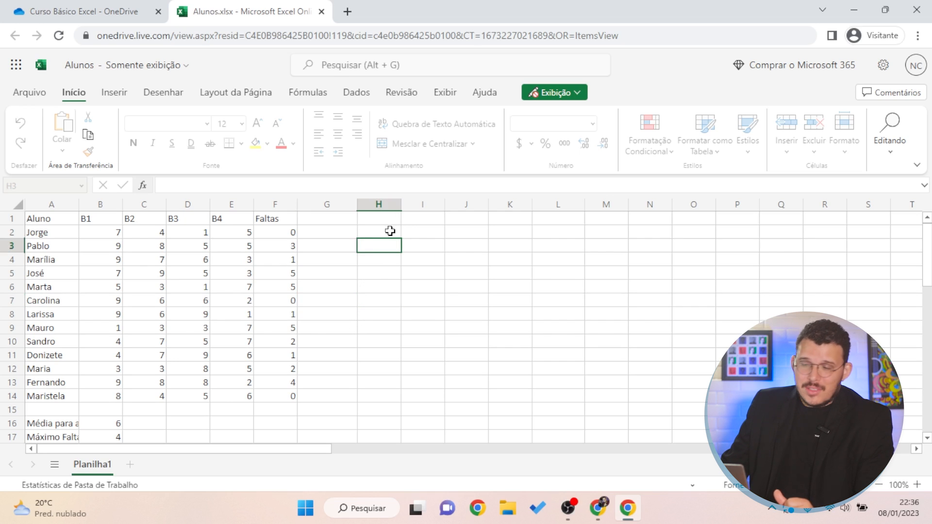
{"action": "left_click", "coordinate": [407, 299]}
{"action": "left_click", "coordinate": [343, 299]}
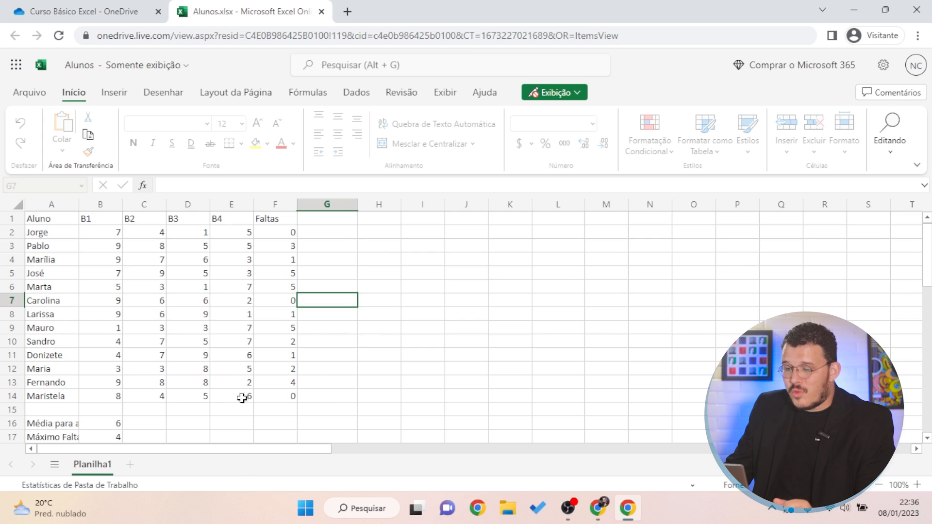
{"action": "left_click", "coordinate": [311, 228]}
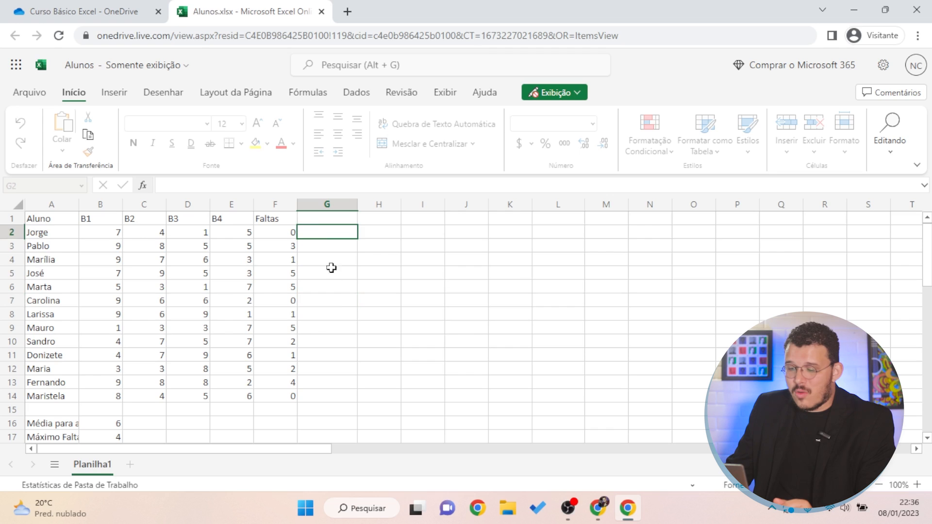
{"action": "left_click", "coordinate": [338, 395]}
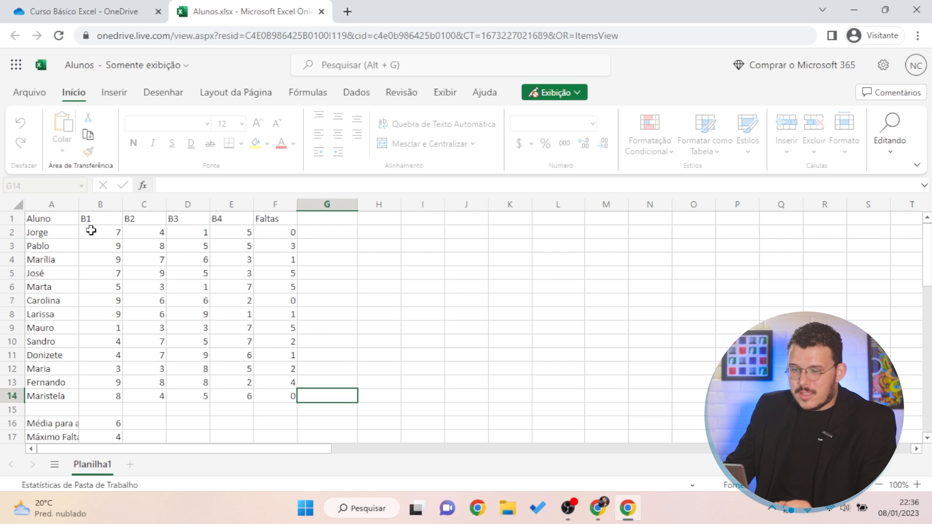
{"action": "left_click_drag", "start_coordinate": [101, 220], "coordinate": [104, 395]}
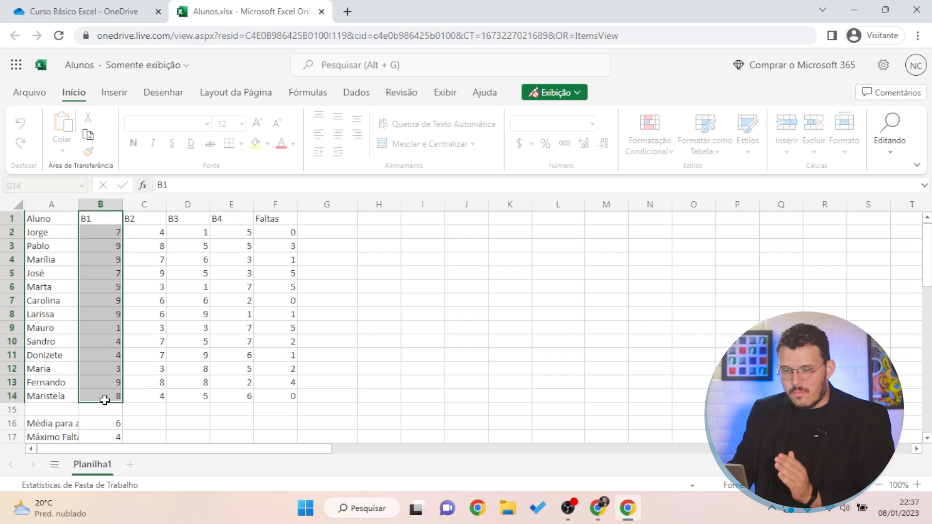
{"action": "left_click_drag", "start_coordinate": [144, 218], "coordinate": [141, 373]}
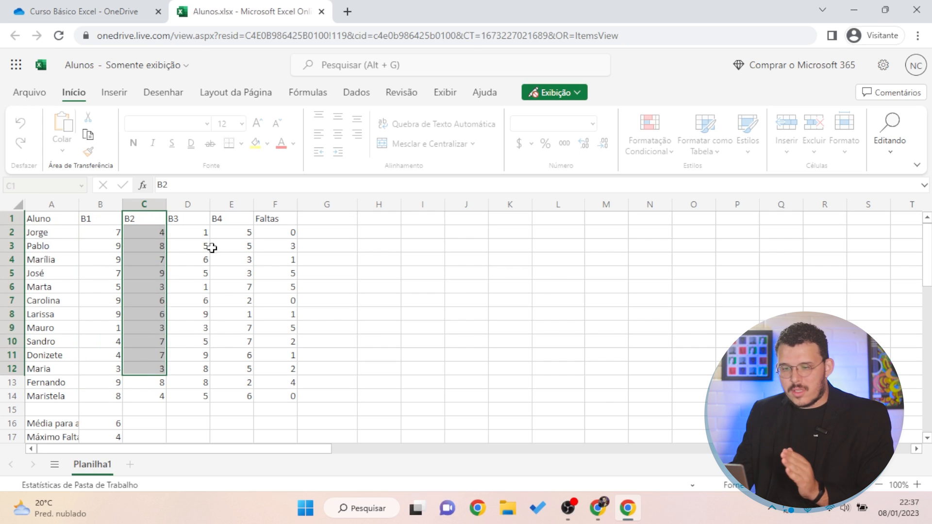
{"action": "left_click_drag", "start_coordinate": [210, 248], "coordinate": [194, 294]}
{"action": "left_click_drag", "start_coordinate": [63, 260], "coordinate": [287, 260]}
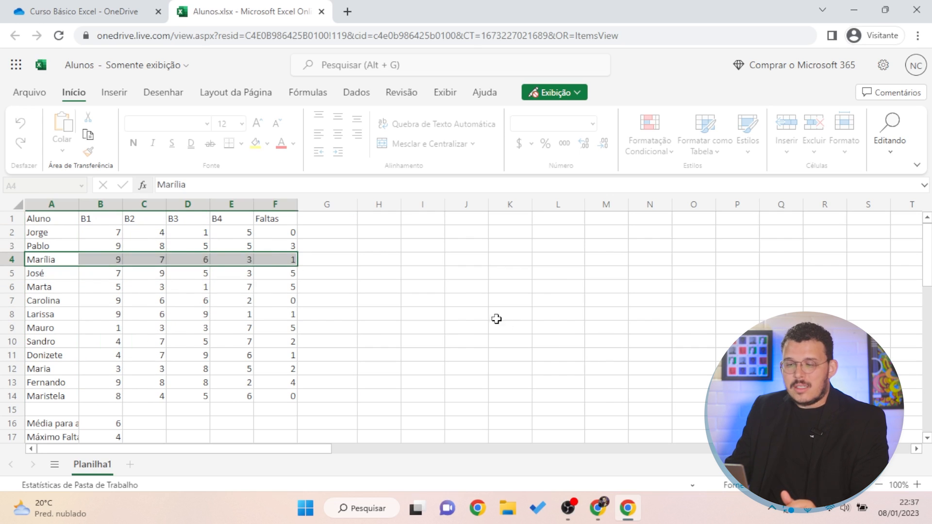
{"action": "left_click_drag", "start_coordinate": [495, 318], "coordinate": [505, 328]}
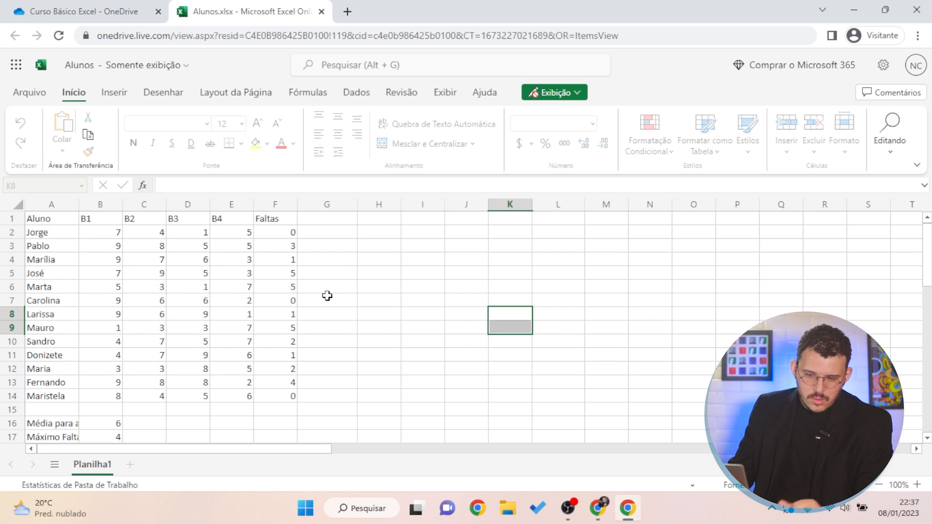
{"action": "left_click", "coordinate": [231, 284]}
{"action": "left_click", "coordinate": [369, 292]}
{"action": "left_click", "coordinate": [341, 260]}
{"action": "left_click", "coordinate": [354, 217]}
{"action": "left_click", "coordinate": [366, 258]}
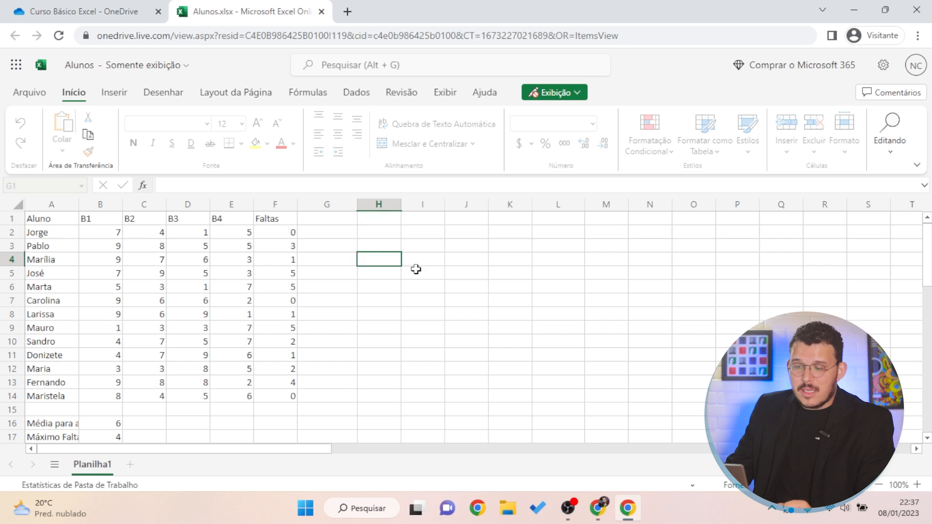
{"action": "left_click", "coordinate": [369, 233]}
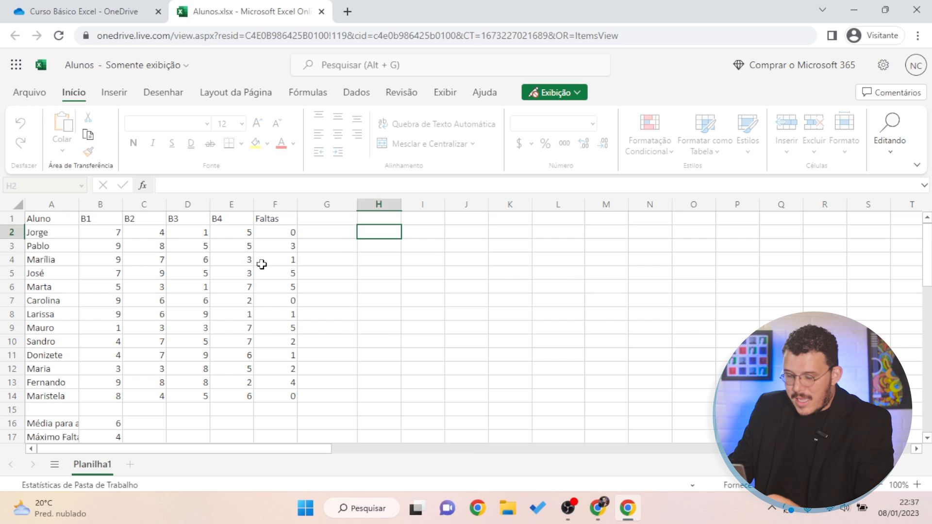
Select grade cells such as C5, D5, E3 and E4 to trigger the 'Somente leitura' notice
{"action": "left_click", "coordinate": [145, 272]}
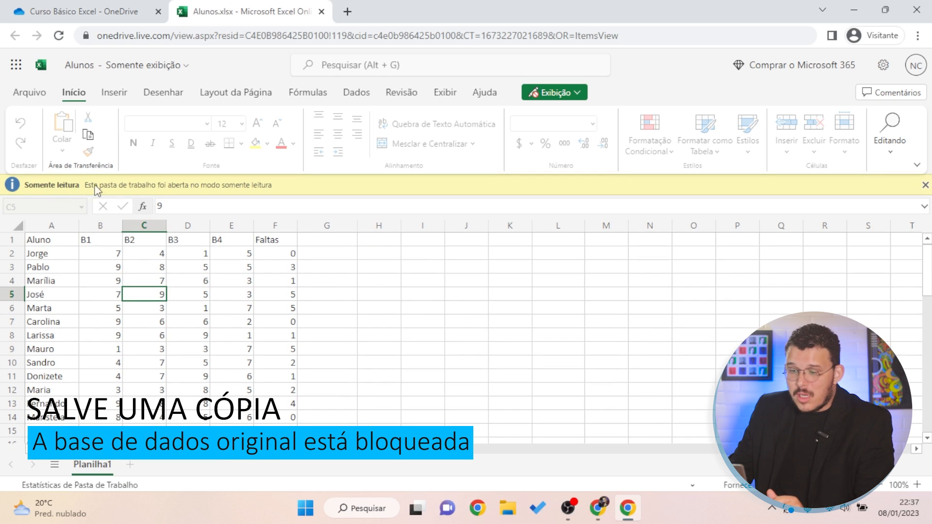
{"action": "left_click", "coordinate": [335, 335]}
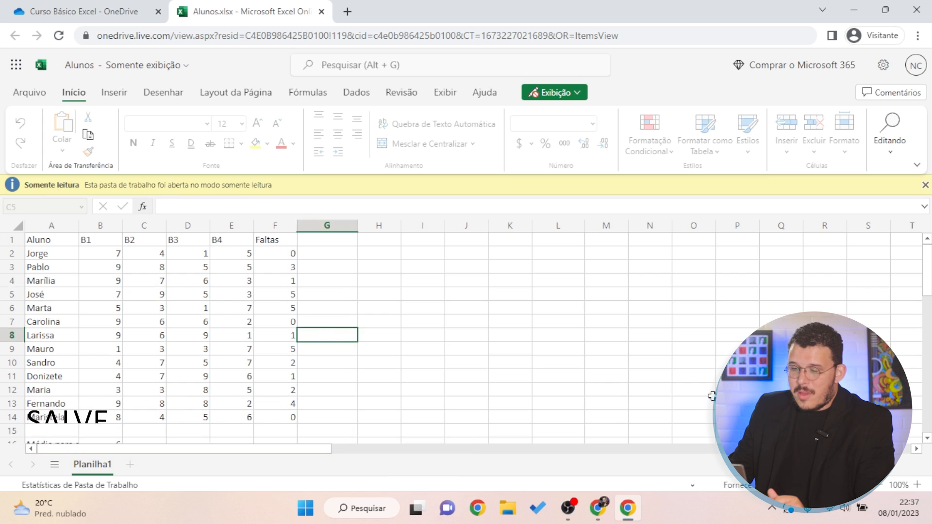
{"action": "left_click", "coordinate": [335, 292]}
{"action": "left_click", "coordinate": [205, 297]}
{"action": "left_click", "coordinate": [473, 347]}
{"action": "left_click", "coordinate": [221, 270]}
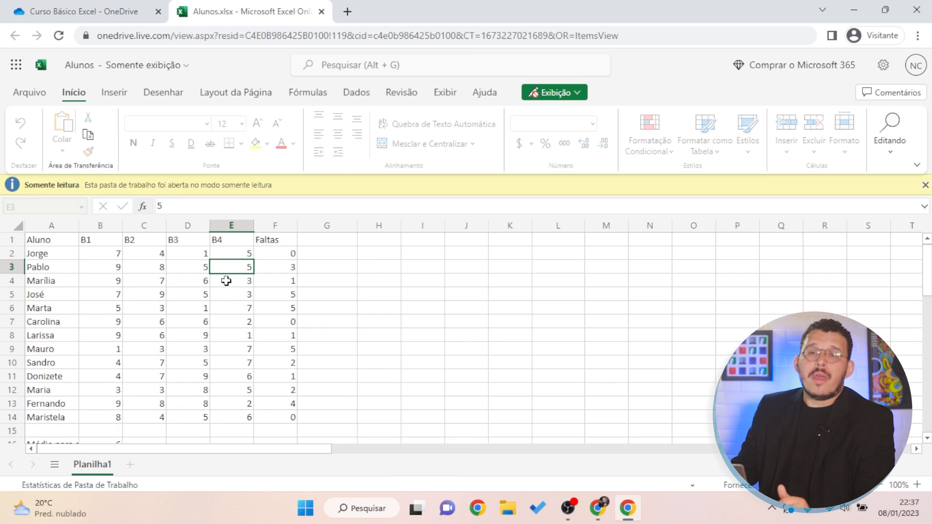
{"action": "left_click", "coordinate": [153, 277]}
{"action": "left_click", "coordinate": [380, 281]}
{"action": "left_click", "coordinate": [225, 279]}
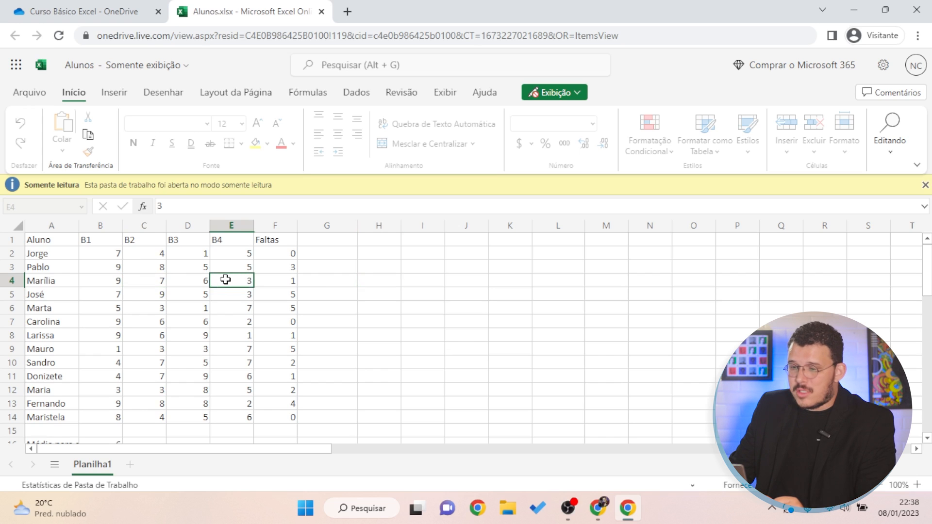
Download a copy of the Alunos workbook via Salvar como > Baixar uma Cópia
{"action": "left_click", "coordinate": [31, 93]}
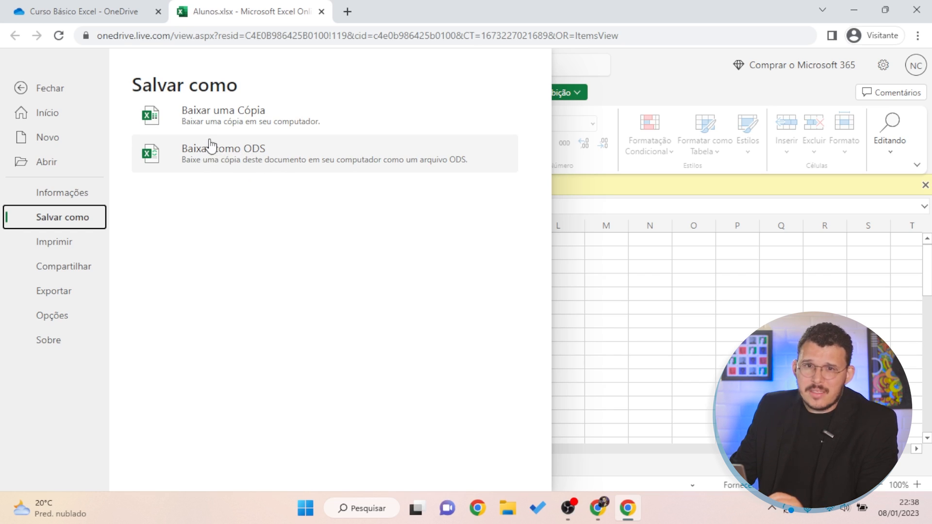
{"action": "left_click", "coordinate": [244, 125]}
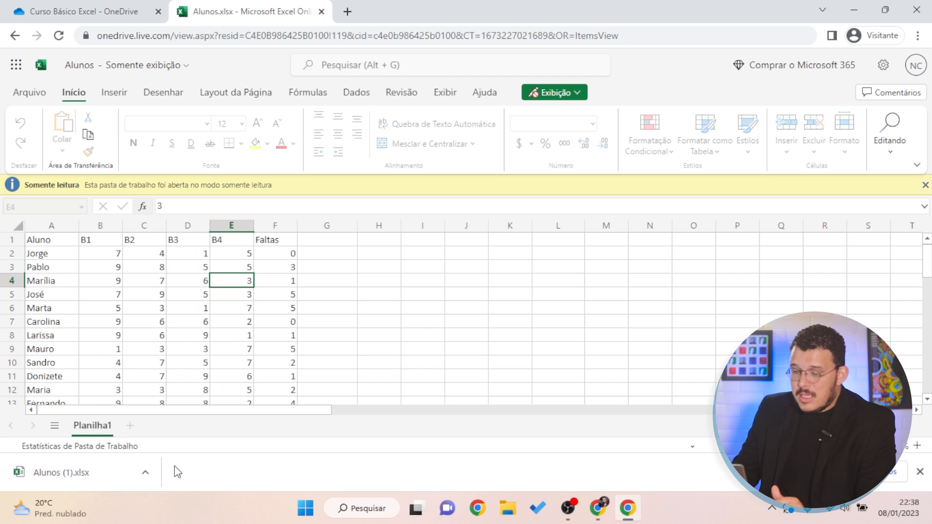
Open the downloaded Alunos (1).xlsx in desktop Excel's Protected View, review it, then close it
{"action": "left_click", "coordinate": [89, 479]}
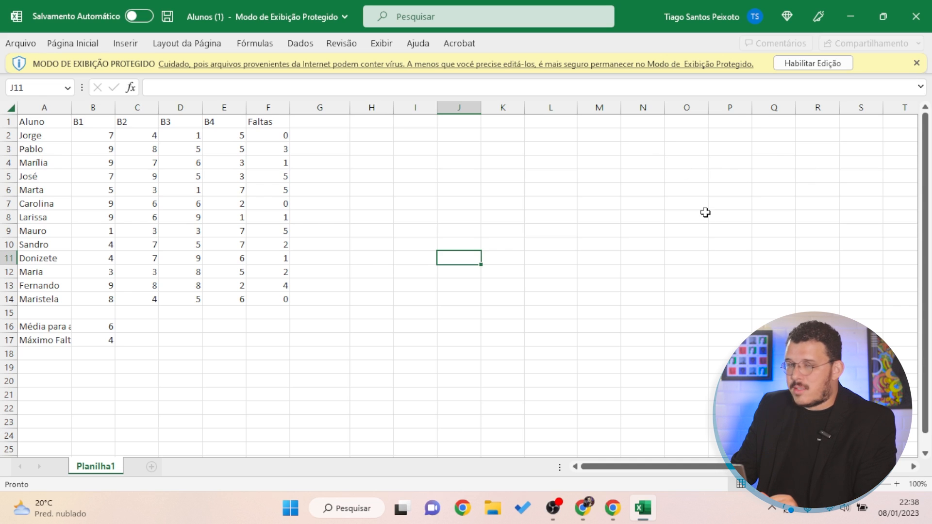
{"action": "left_click", "coordinate": [915, 22]}
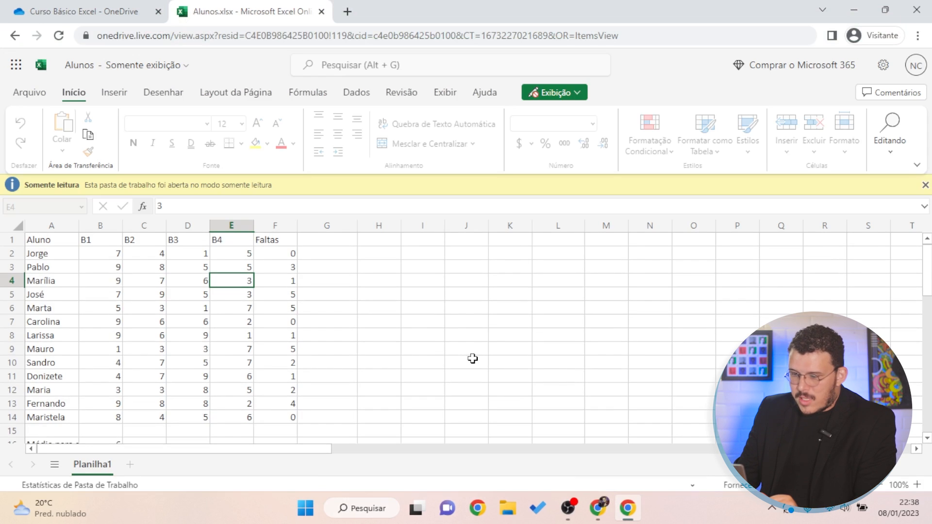
Close the empty desktop Excel window, go to Excel's web start page, and close the read-only Alunos tab
{"action": "left_click", "coordinate": [410, 326]}
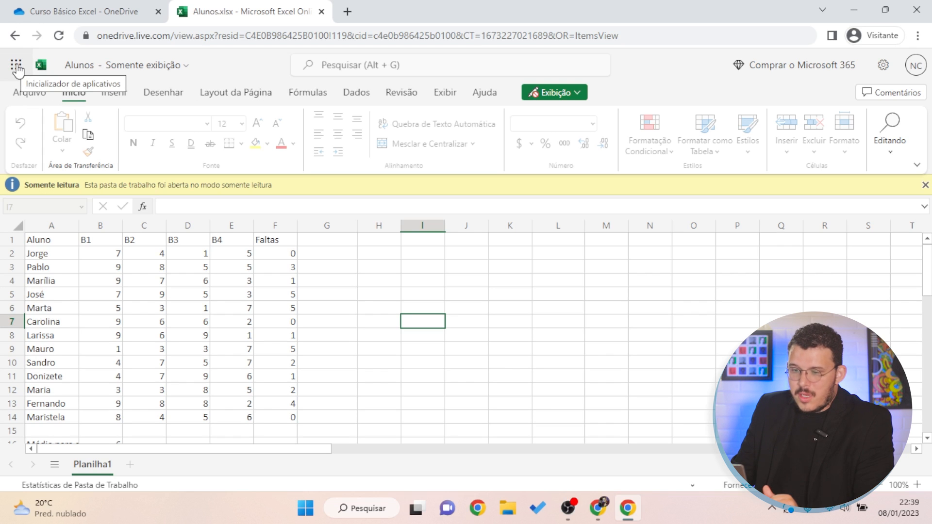
{"action": "left_click", "coordinate": [17, 68]}
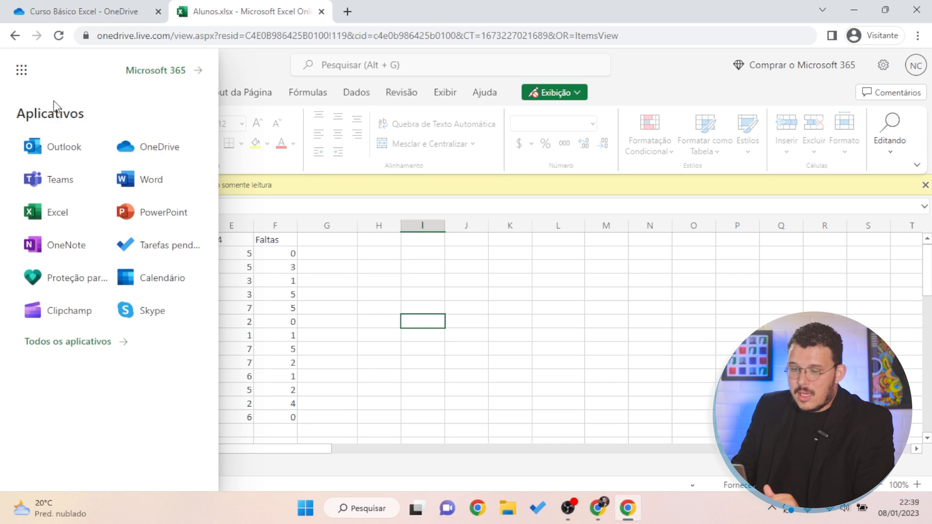
{"action": "left_click", "coordinate": [56, 218]}
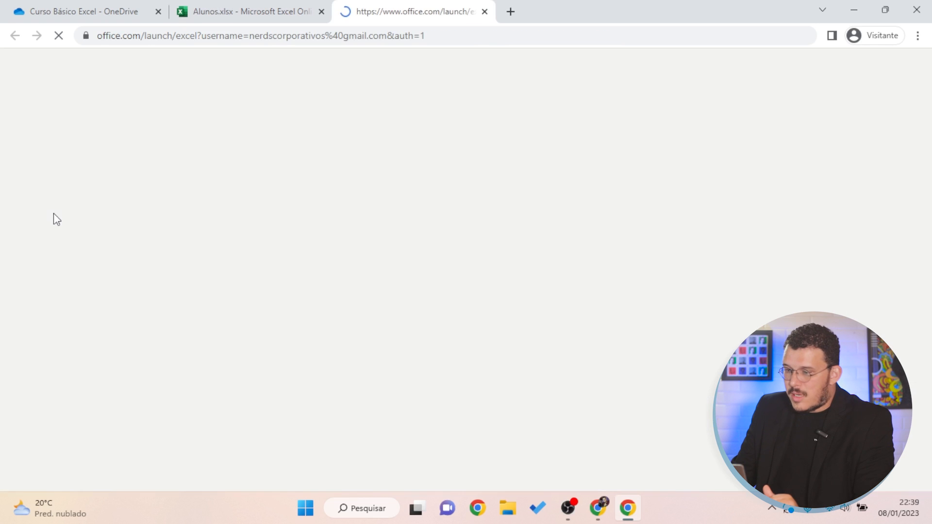
{"action": "left_click", "coordinate": [321, 11]}
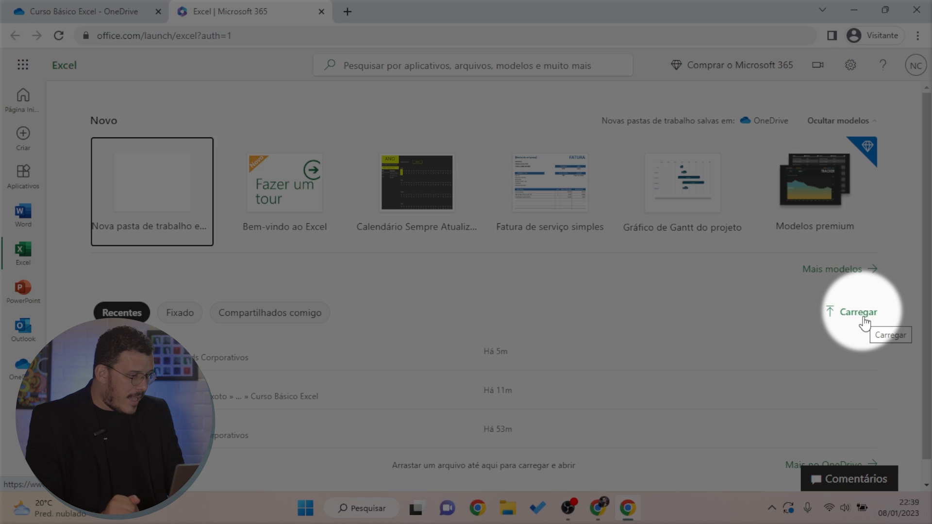
Upload the downloaded Alunos file from Downloads to OneDrive, opening it as Alunos 1
{"action": "left_click", "coordinate": [859, 313]}
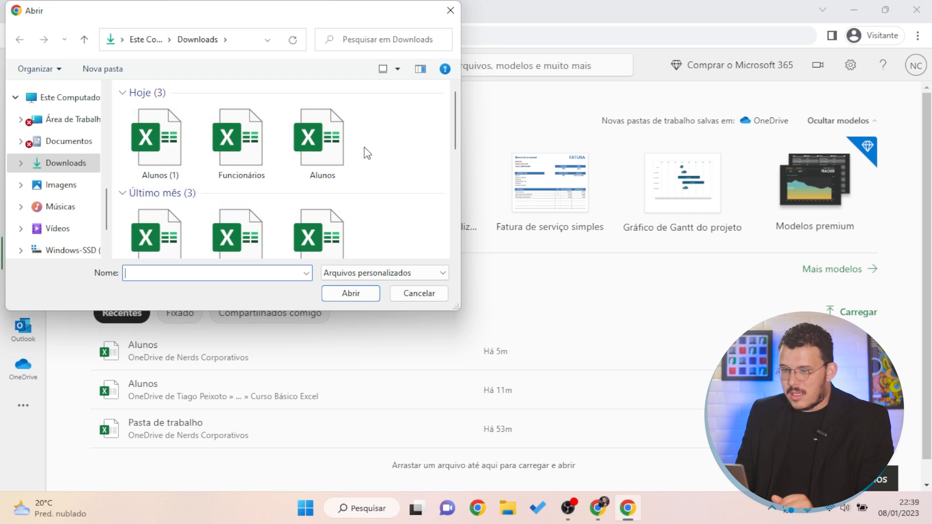
{"action": "left_click", "coordinate": [319, 149]}
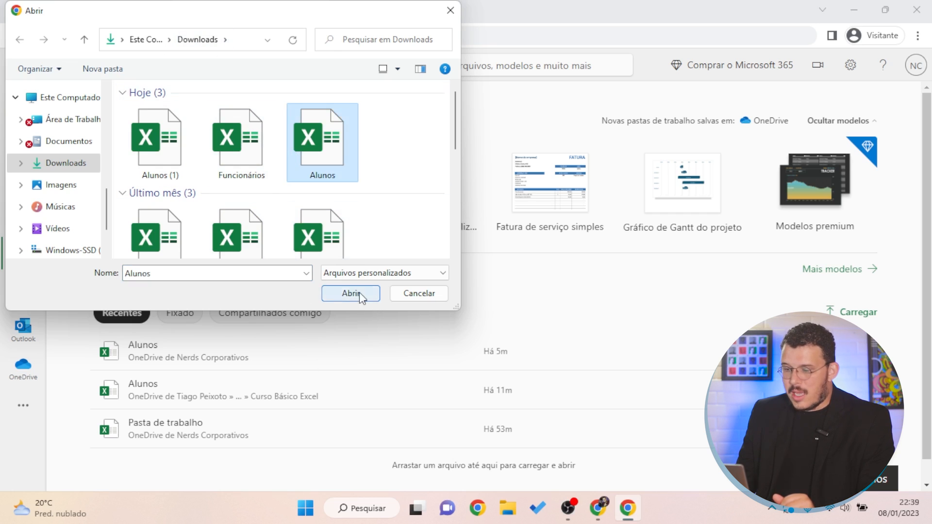
{"action": "left_click", "coordinate": [360, 293]}
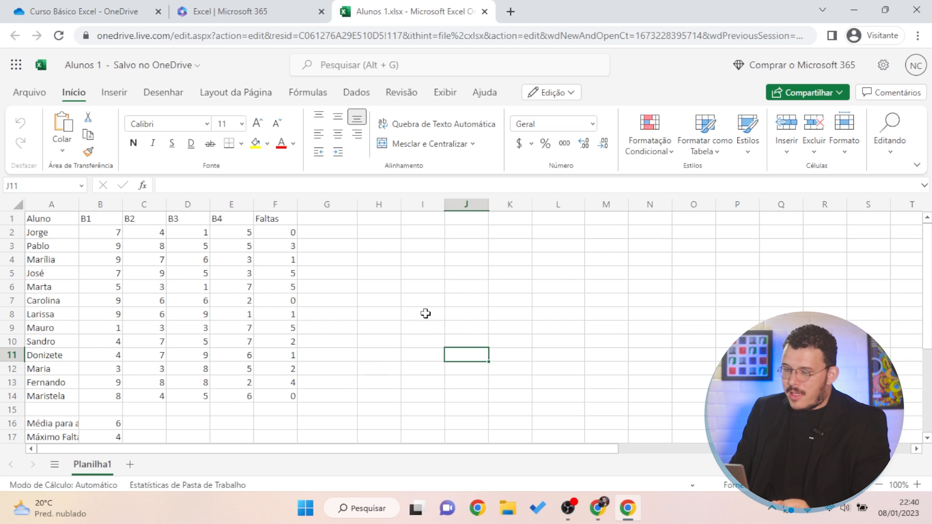
Type test text 'sjhsuihsui' into cell H4 to confirm the workbook is editable
{"action": "left_click", "coordinate": [383, 260]}
{"action": "type", "text": "sjhsuihsui"}
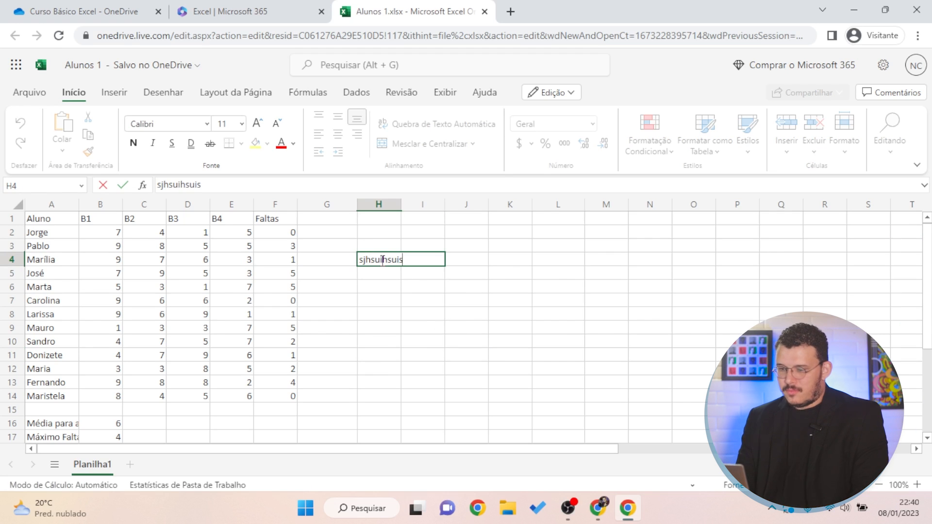
{"action": "left_click", "coordinate": [462, 331]}
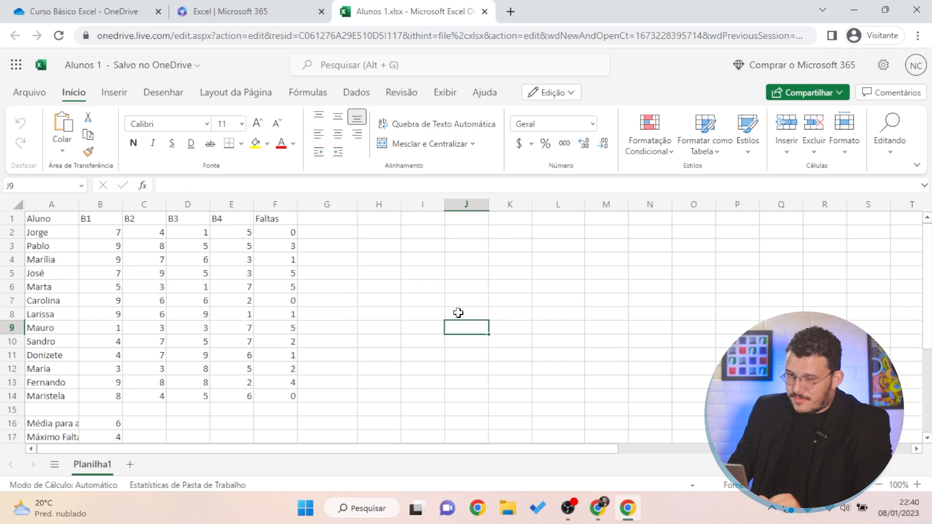
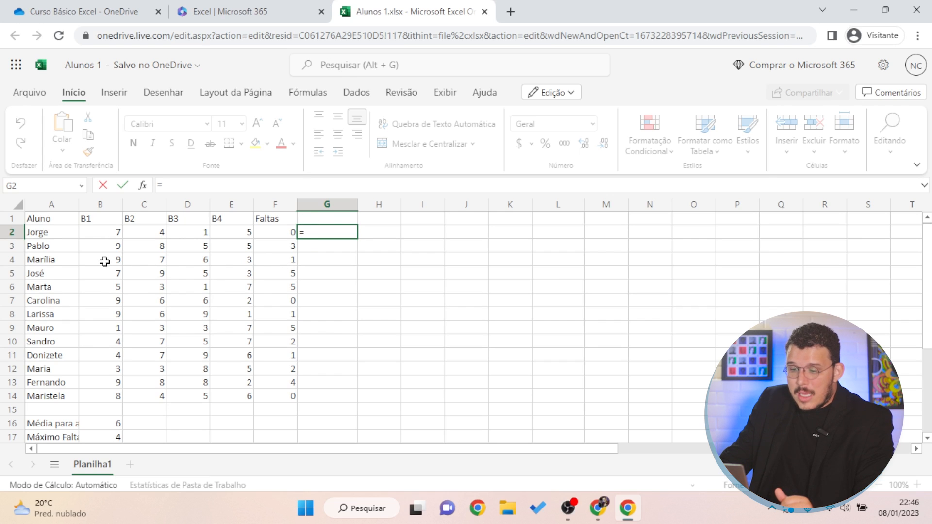
Enter =B2+C2+D2+E2 in G2 by picking each grade cell
{"action": "left_click", "coordinate": [98, 233]}
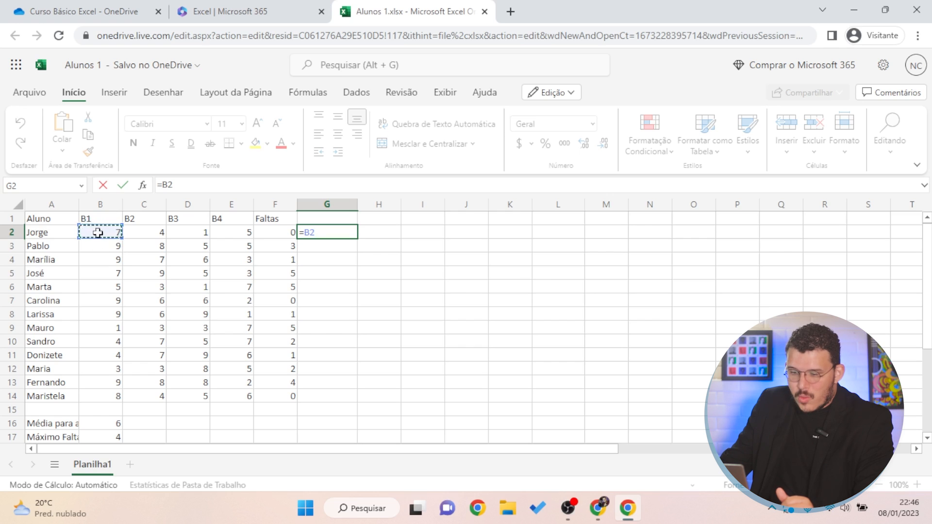
{"action": "type", "text": "+"}
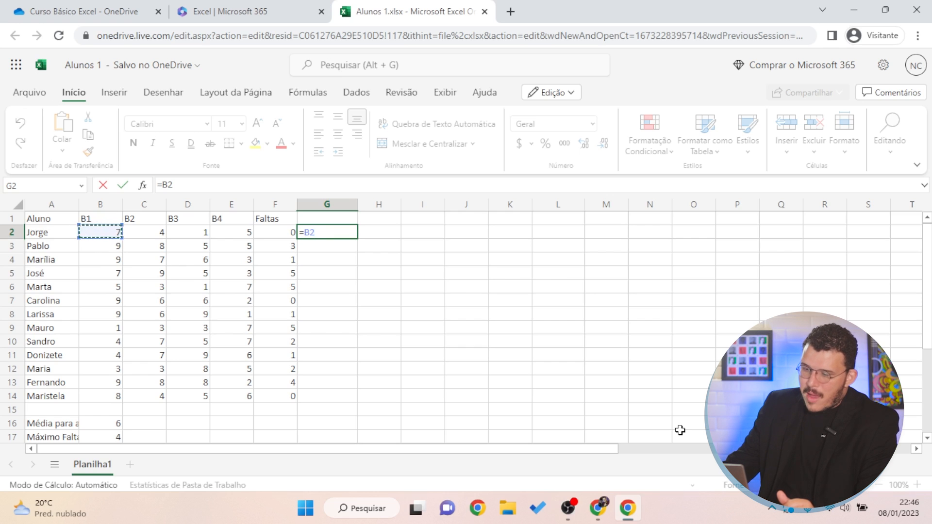
{"action": "left_click", "coordinate": [161, 235]}
{"action": "type", "text": "+"}
{"action": "left_click", "coordinate": [178, 236]}
{"action": "type", "text": "+"}
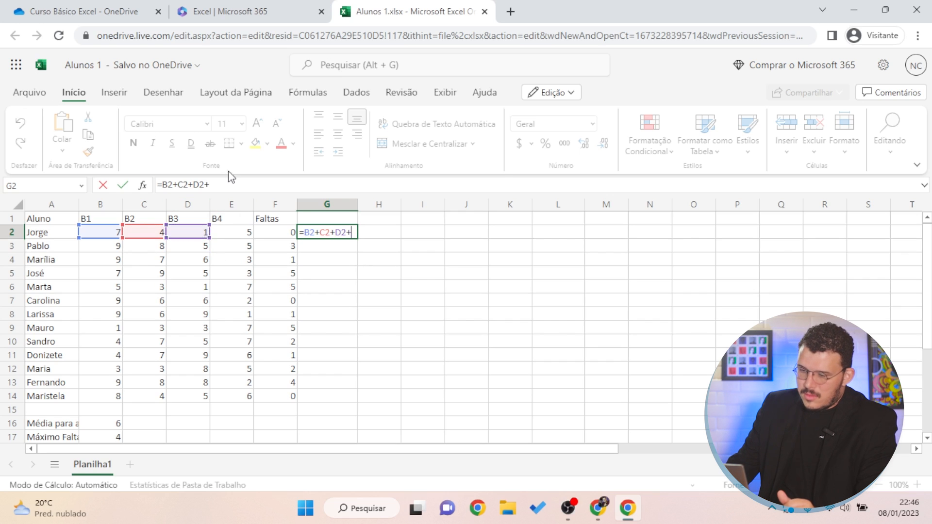
{"action": "left_click", "coordinate": [232, 233]}
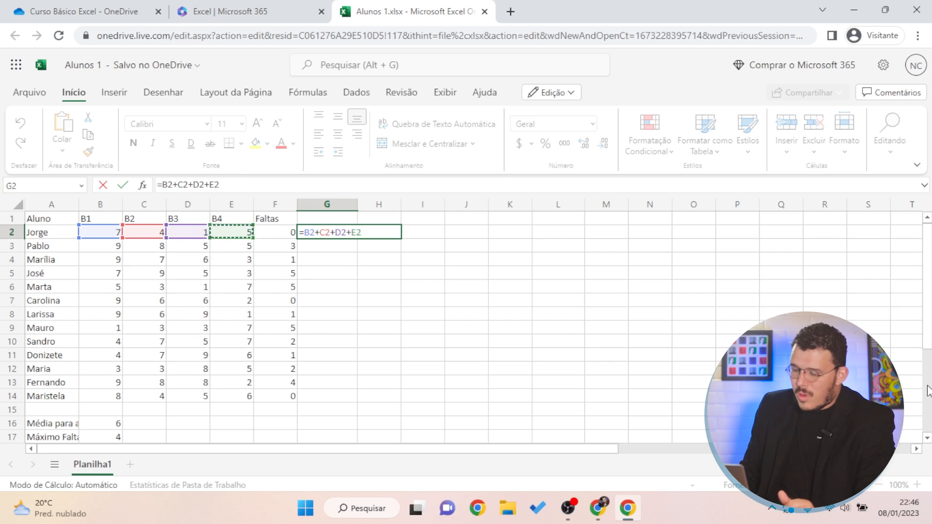
{"action": "key", "text": "Return"}
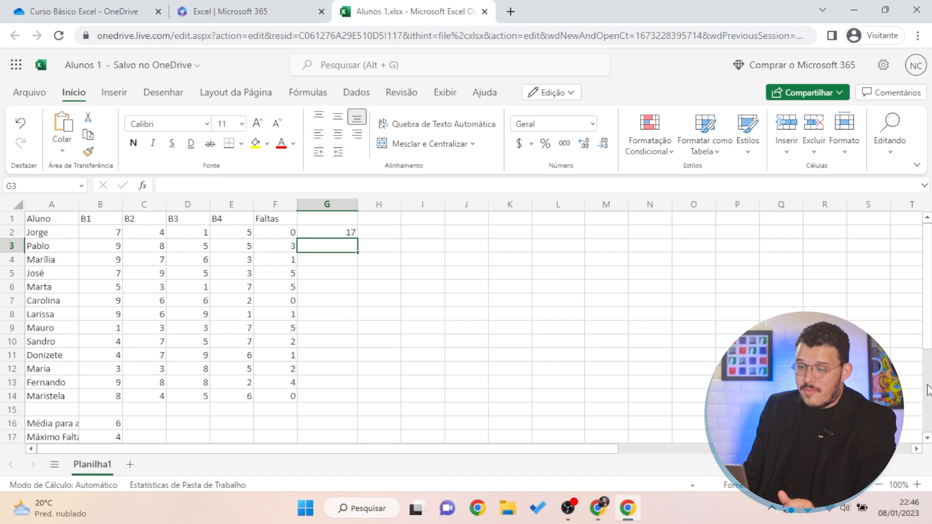
Select B2:E2 to confirm their status-bar total of 17 matches G2
{"action": "key", "text": "Up"}
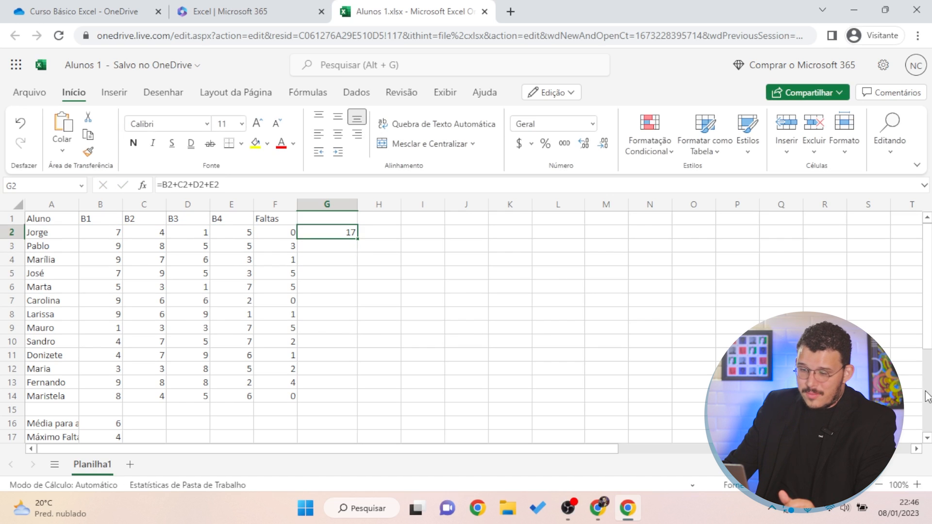
{"action": "left_click_drag", "start_coordinate": [117, 232], "coordinate": [226, 232]}
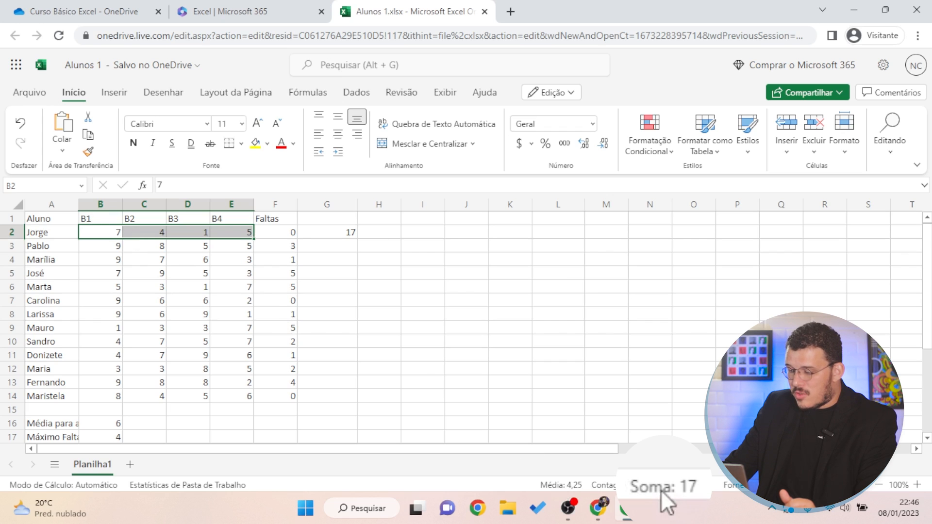
{"action": "left_click", "coordinate": [343, 233]}
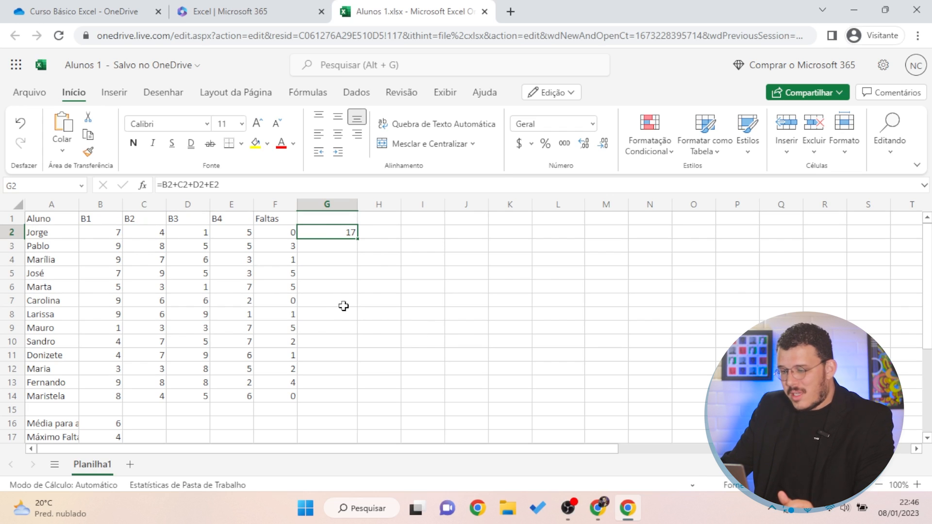
Re-enter G2's sum, then start a =soma( formula adding B2 and C2
{"action": "type", "text": "="}
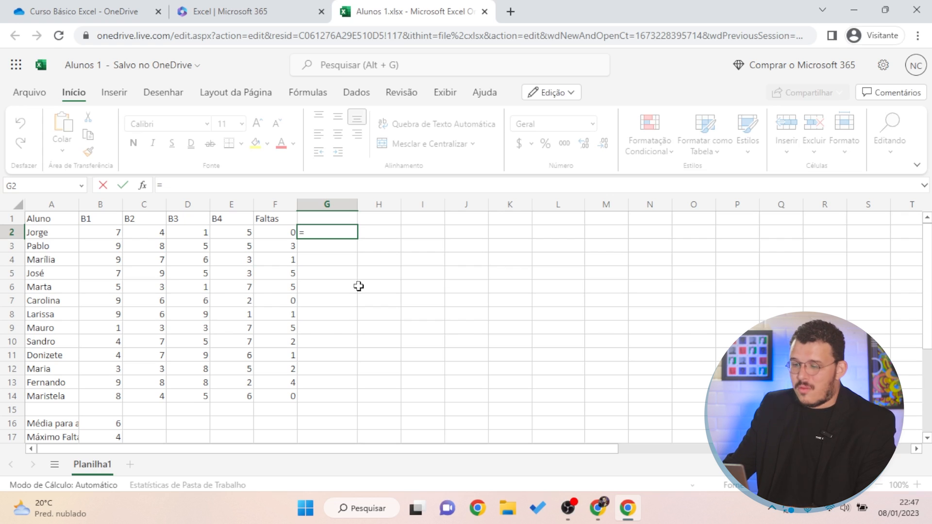
{"action": "type", "text": "B2+C2+D2+E2"}
{"action": "key", "text": "ctrl+Return"}
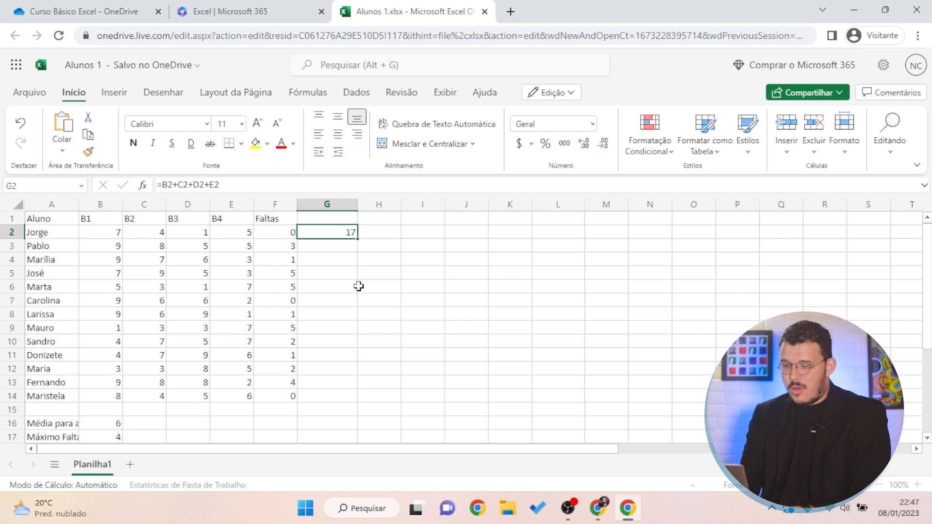
{"action": "type", "text": "="}
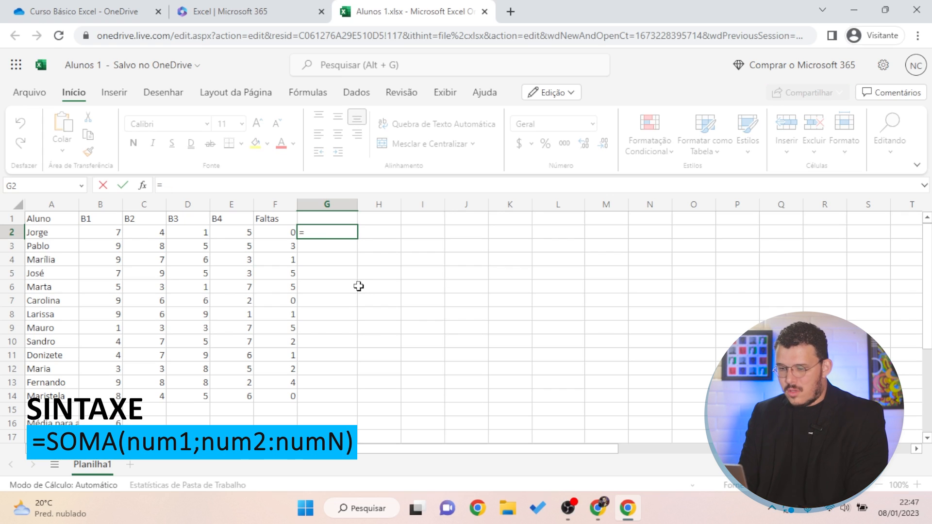
{"action": "type", "text": "soma("}
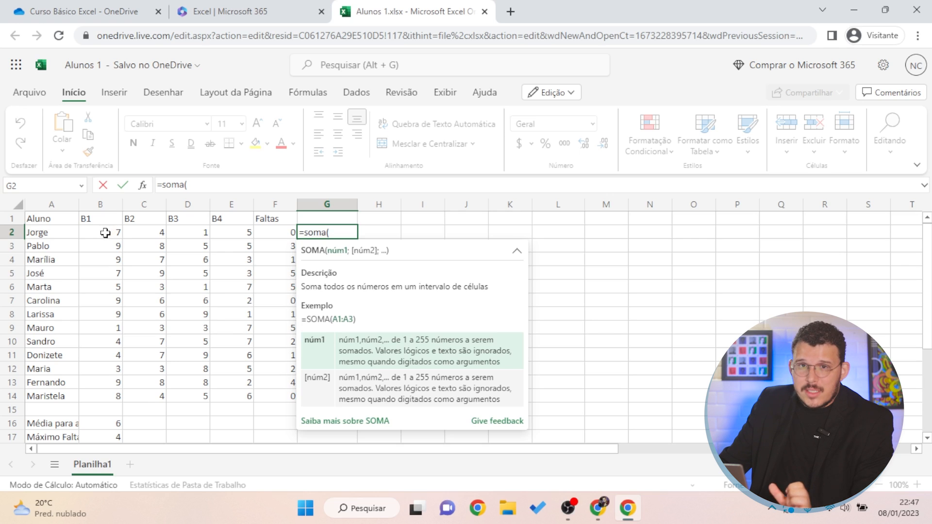
{"action": "left_click", "coordinate": [105, 233]}
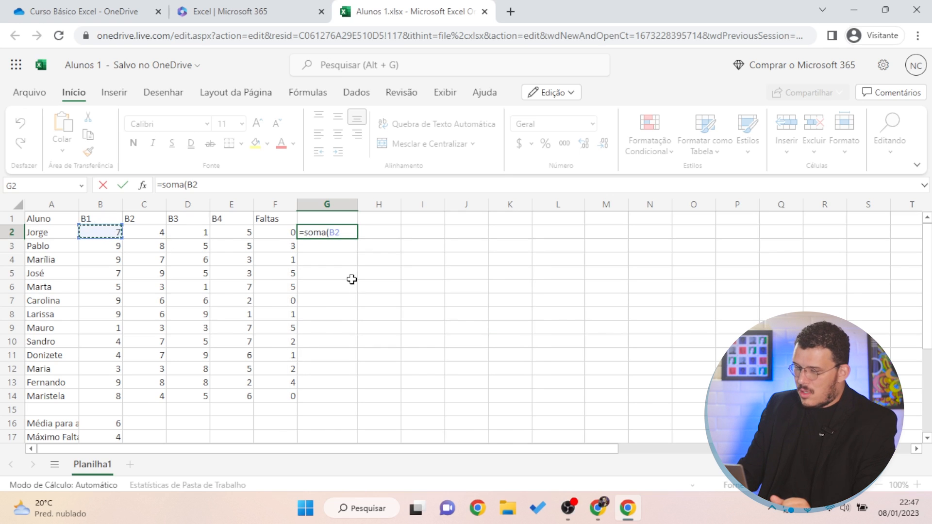
{"action": "type", "text": "+"}
{"action": "left_click", "coordinate": [160, 234]}
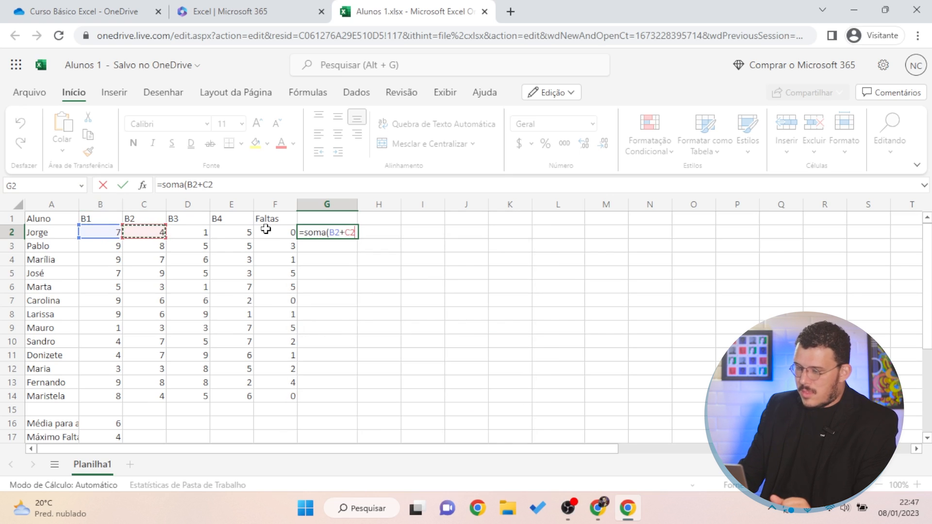
Replace the arguments with the range B2:E2 so G2 reads =soma(B2:E2), still 17
{"action": "key", "text": "BackSpace"}
{"action": "key", "text": "BackSpace"}
{"action": "key", "text": "BackSpace"}
{"action": "key", "text": "BackSpace"}
{"action": "key", "text": "BackSpace"}
{"action": "key", "text": "BackSpace"}
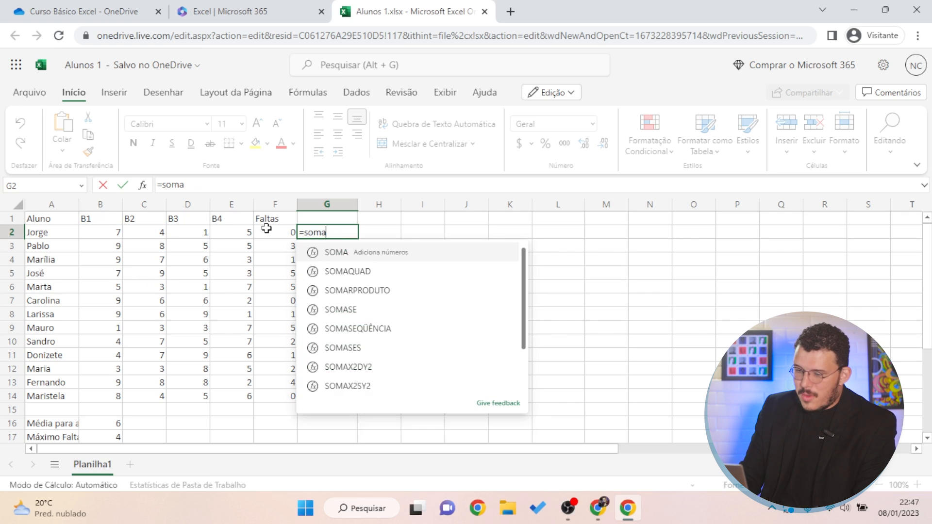
{"action": "type", "text": "("}
{"action": "left_click_drag", "start_coordinate": [92, 237], "coordinate": [228, 233]}
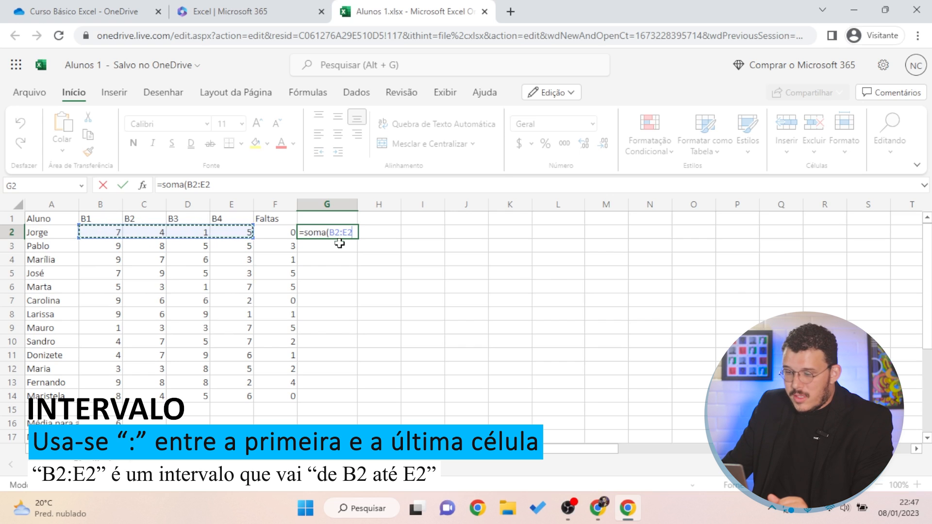
{"action": "type", "text": ")"}
{"action": "key", "text": "Return"}
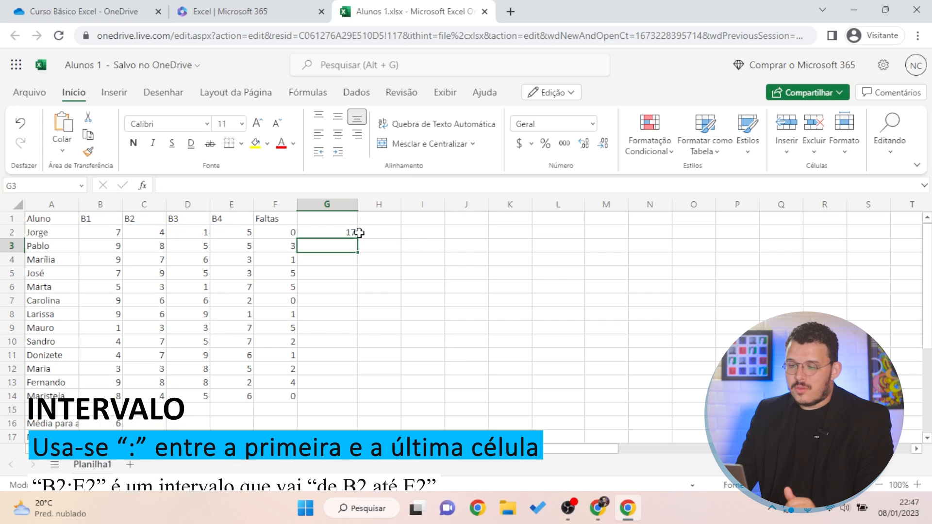
{"action": "key", "text": "Up"}
{"action": "left_click", "coordinate": [345, 216]}
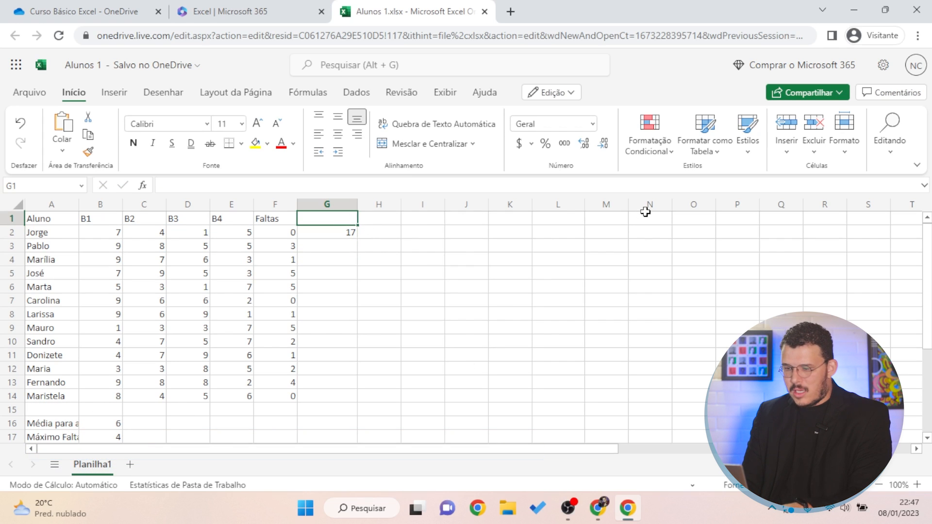
Put the heading 'Soma' in G1 above the first total
{"action": "type", "text": "Soma"}
{"action": "key", "text": "Return"}
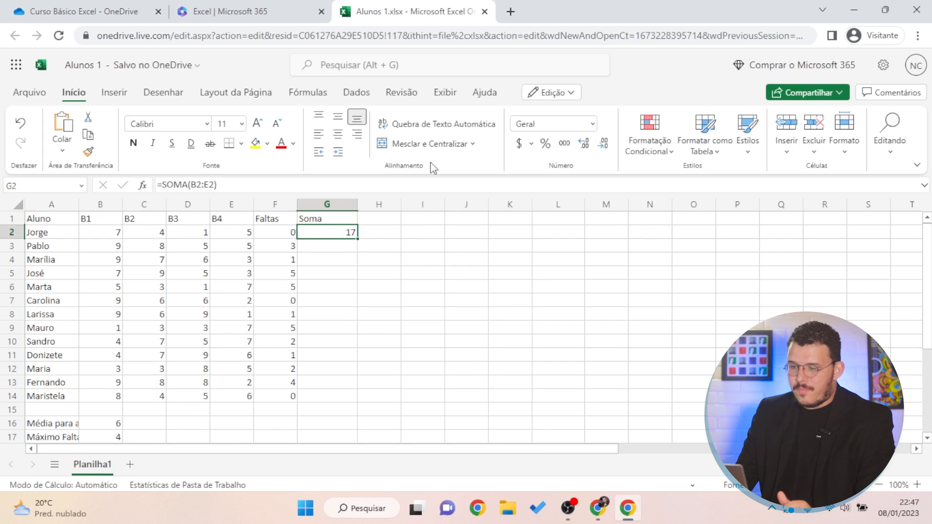
{"action": "left_click", "coordinate": [351, 273]}
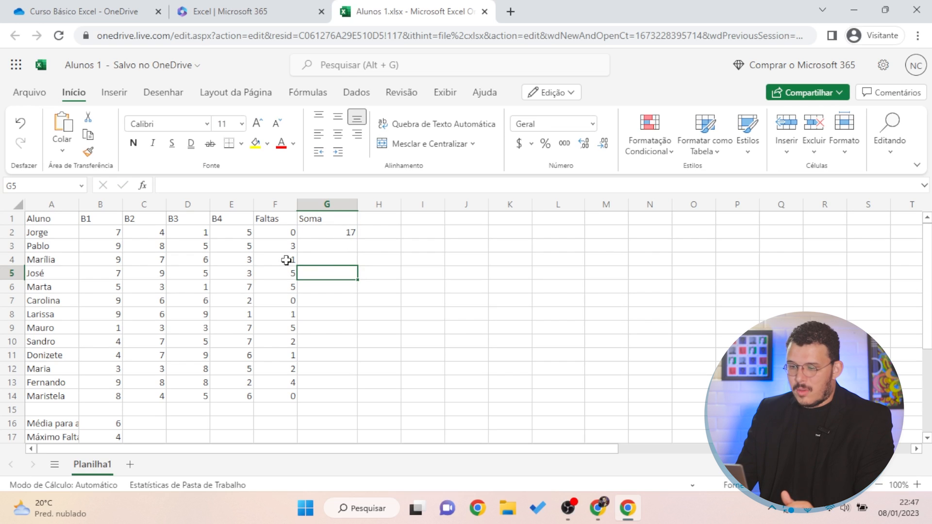
{"action": "left_click", "coordinate": [349, 232]}
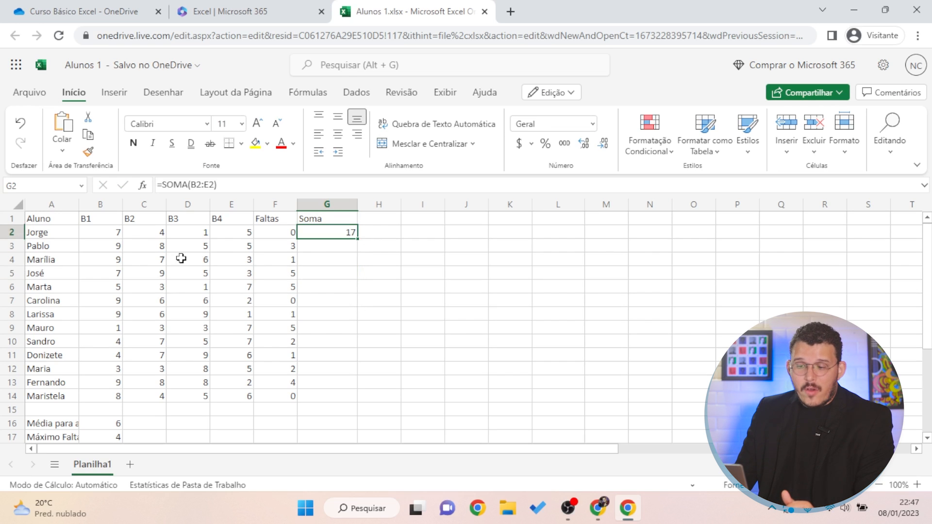
{"action": "left_click_drag", "start_coordinate": [48, 244], "coordinate": [46, 385]}
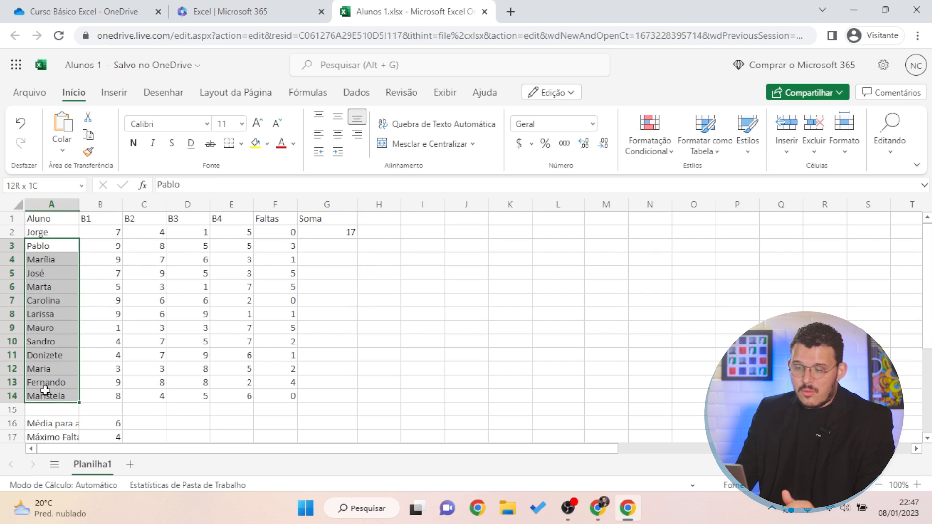
{"action": "left_click", "coordinate": [423, 286]}
Start a =soma( formula in G3 with B3, then cancel it
{"action": "left_click", "coordinate": [341, 248]}
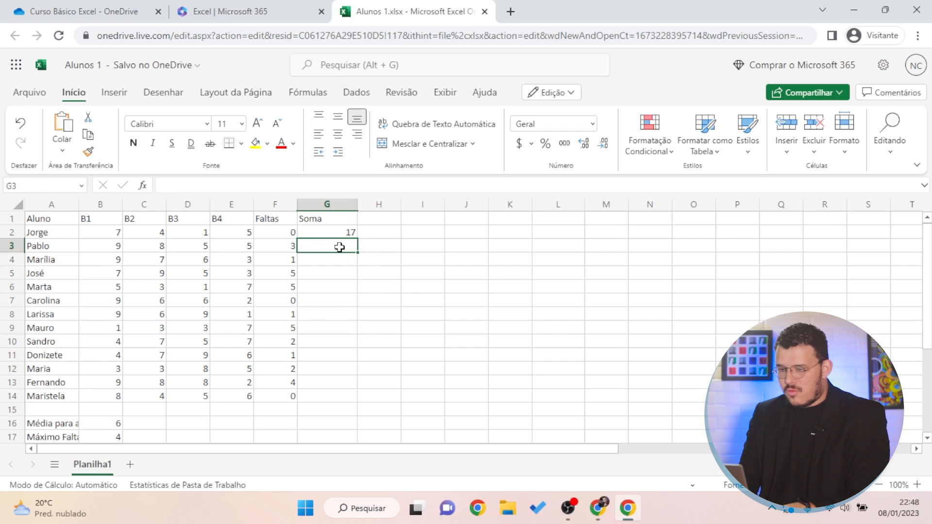
{"action": "type", "text": "=soma("}
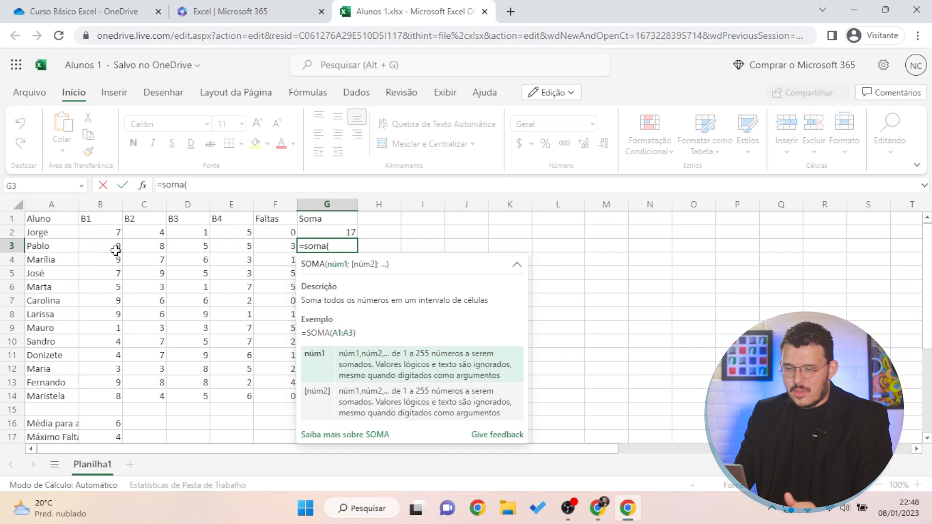
{"action": "left_click", "coordinate": [101, 248]}
{"action": "key", "text": "Escape"}
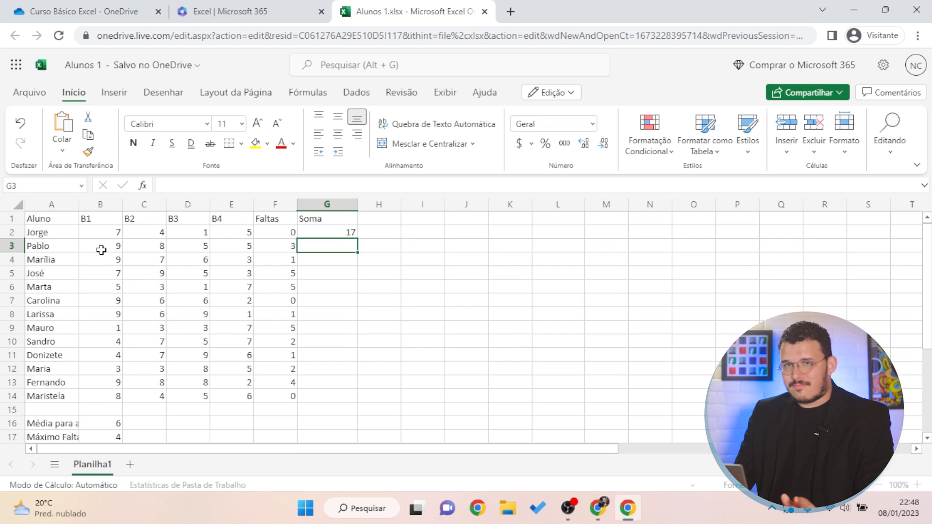
{"action": "left_click", "coordinate": [335, 235]}
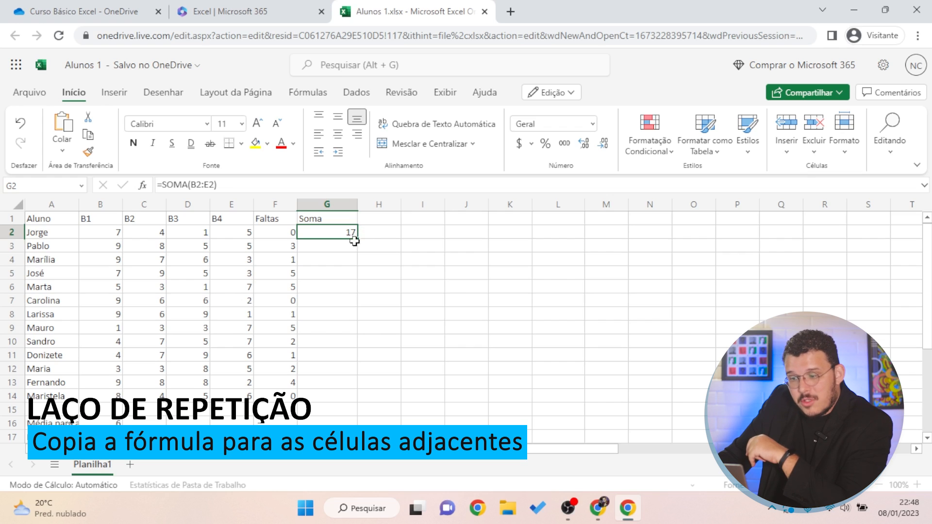
{"action": "mouse_move", "coordinate": [355, 240]}
{"action": "left_mouse_down"}
{"action": "mouse_move", "coordinate": [526, 230]}
{"action": "mouse_move", "coordinate": [381, 235]}
{"action": "mouse_move", "coordinate": [348, 248]}
{"action": "mouse_move", "coordinate": [429, 238]}
{"action": "mouse_move", "coordinate": [360, 241]}
{"action": "mouse_move", "coordinate": [380, 236]}
{"action": "mouse_move", "coordinate": [416, 237]}
{"action": "mouse_move", "coordinate": [350, 248]}
{"action": "left_mouse_up"}
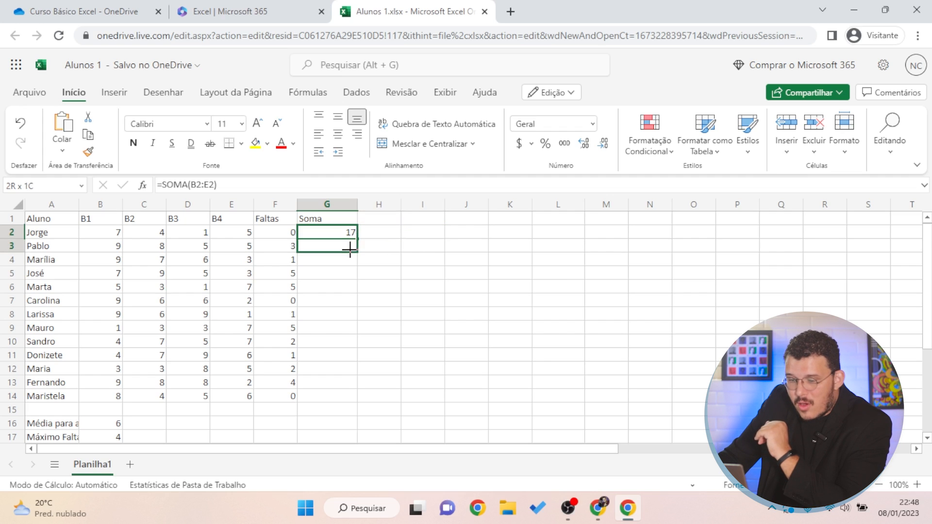
{"action": "mouse_move", "coordinate": [354, 249]}
{"action": "left_mouse_down"}
{"action": "mouse_move", "coordinate": [355, 233]}
{"action": "mouse_move", "coordinate": [352, 242]}
{"action": "left_mouse_up"}
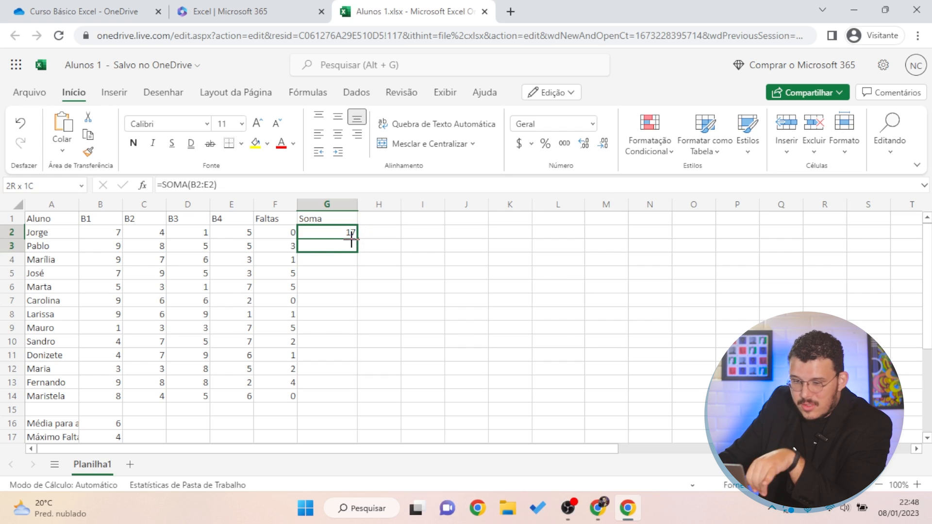
{"action": "left_click_drag", "start_coordinate": [353, 247], "coordinate": [348, 393]}
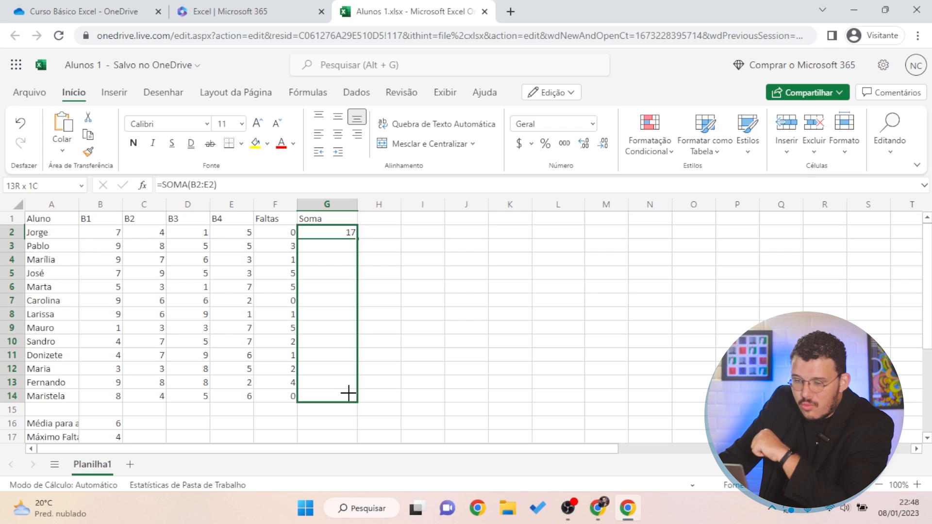
{"action": "left_click_drag", "start_coordinate": [348, 393], "coordinate": [350, 392]}
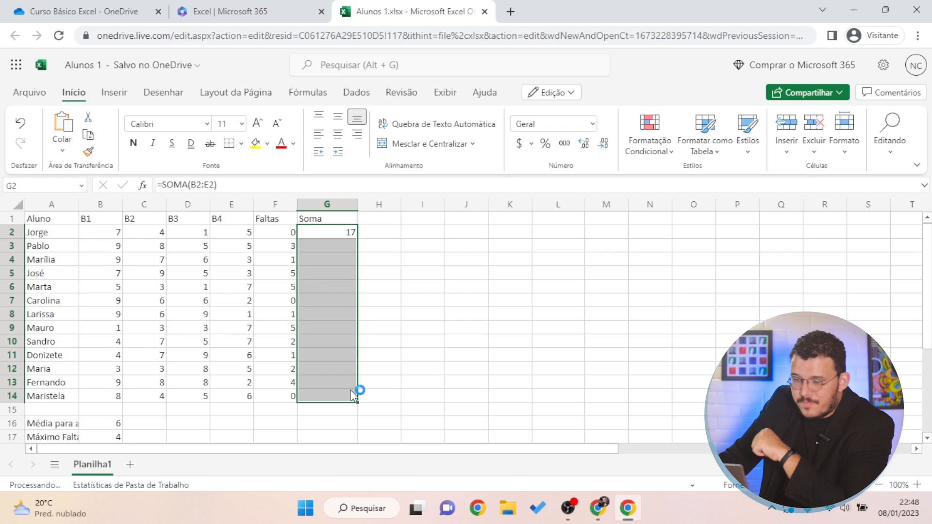
{"action": "left_click", "coordinate": [394, 311]}
{"action": "left_click_drag", "start_coordinate": [324, 247], "coordinate": [84, 243]}
{"action": "left_click", "coordinate": [305, 323]}
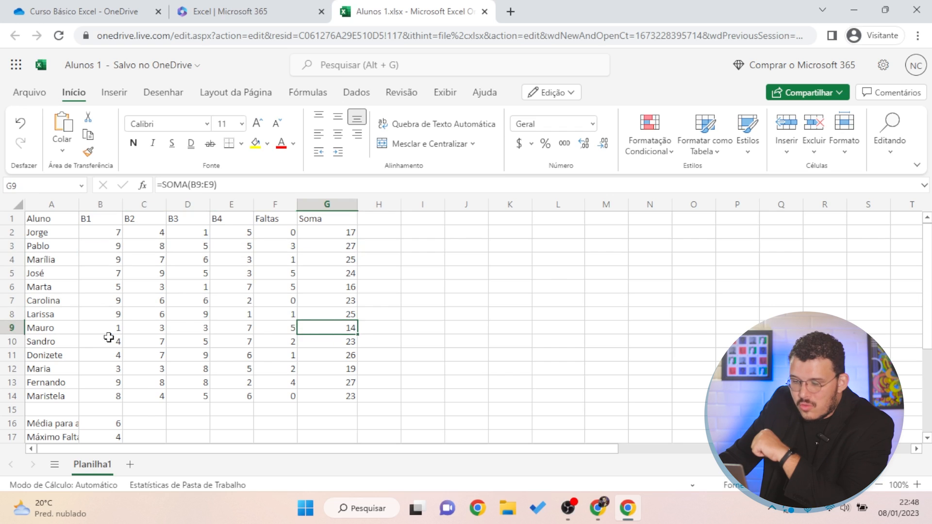
{"action": "left_click_drag", "start_coordinate": [108, 340], "coordinate": [266, 335]}
{"action": "left_click", "coordinate": [272, 410]}
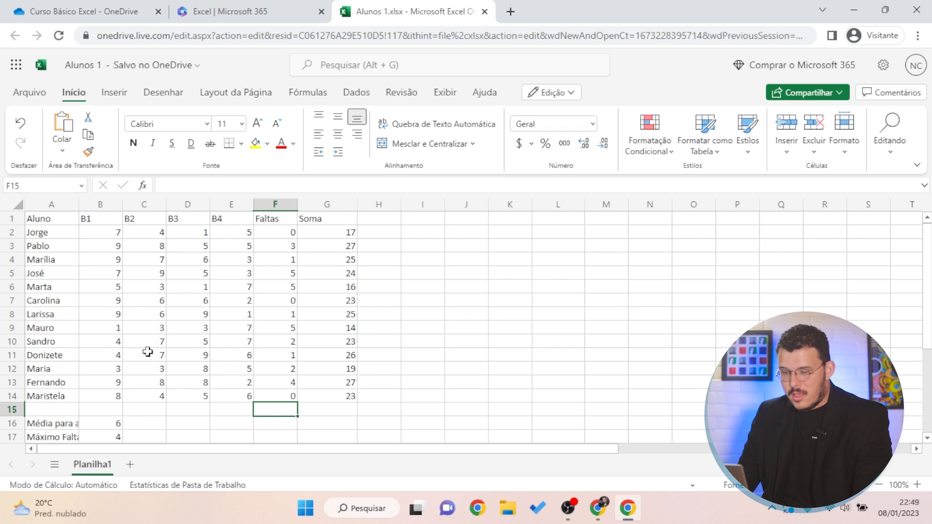
{"action": "left_click_drag", "start_coordinate": [104, 329], "coordinate": [224, 322]}
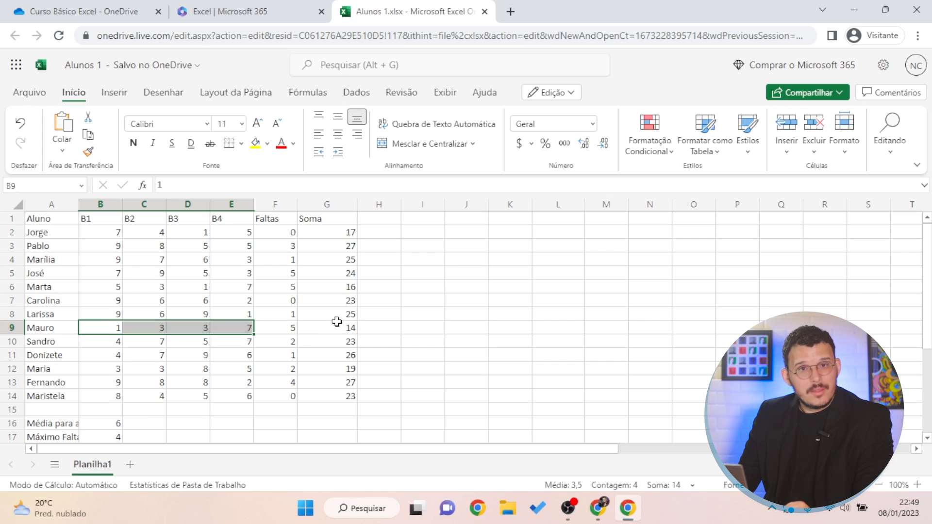
{"action": "left_click", "coordinate": [331, 236]}
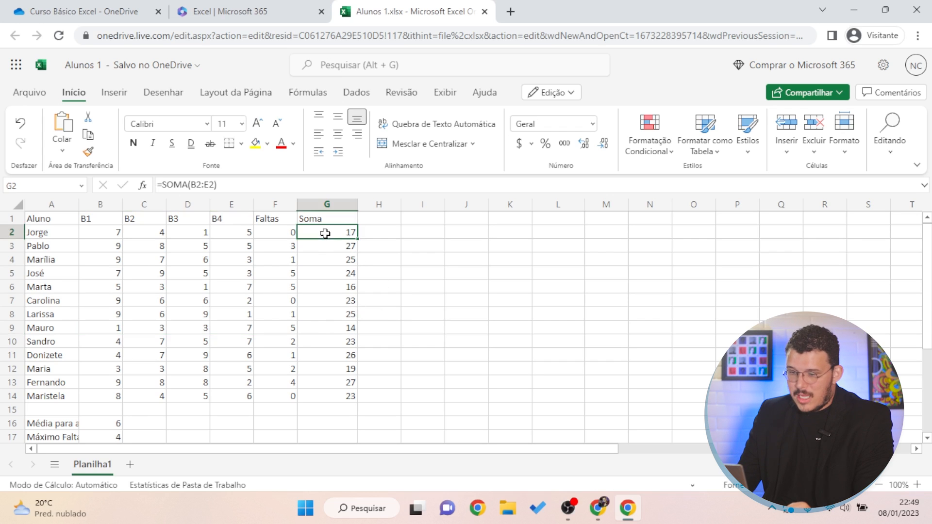
{"action": "left_click", "coordinate": [168, 184]}
{"action": "key", "text": "Escape"}
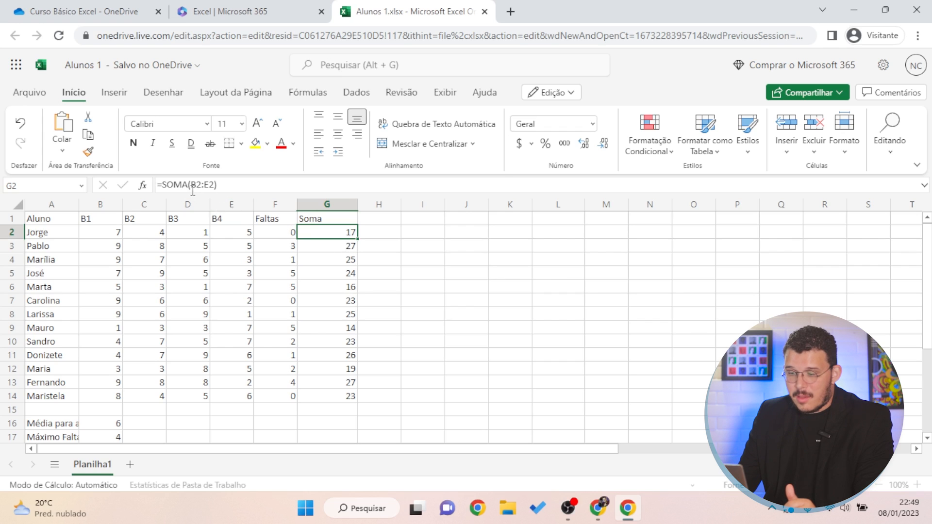
{"action": "left_click", "coordinate": [332, 248]}
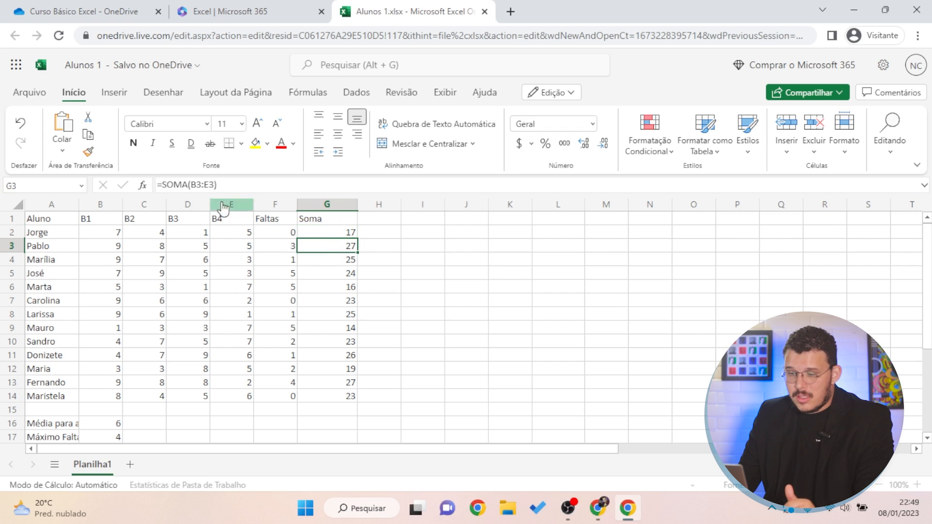
{"action": "key", "text": "Down"}
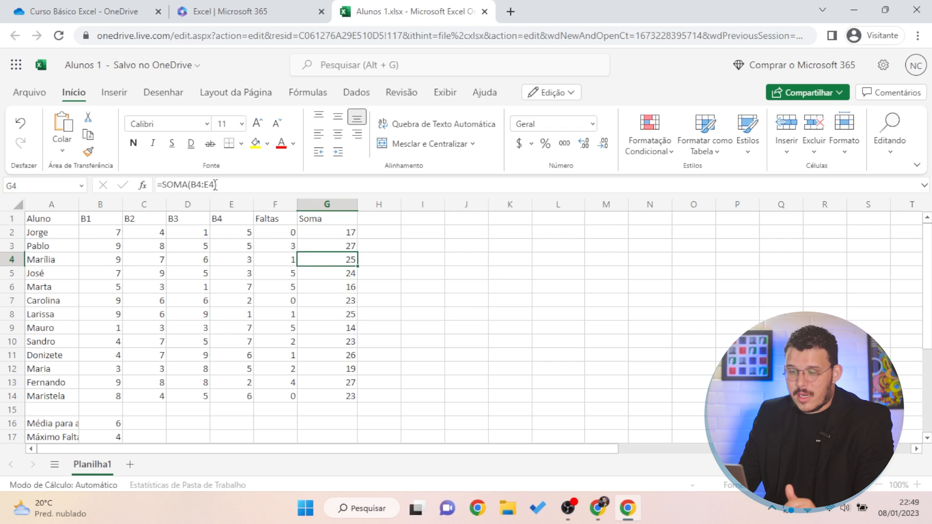
{"action": "left_click", "coordinate": [335, 314]}
{"action": "left_click", "coordinate": [331, 382]}
{"action": "left_click", "coordinate": [334, 396]}
{"action": "left_click", "coordinate": [324, 381]}
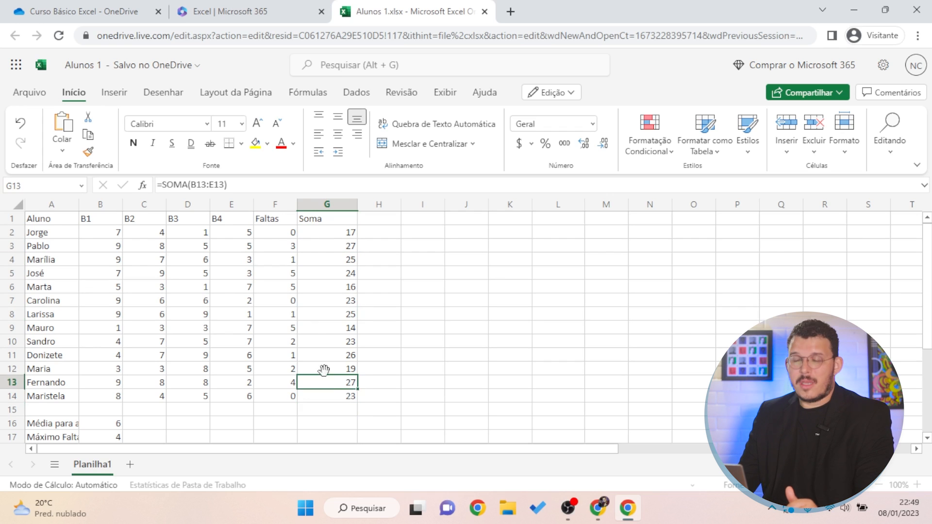
{"action": "left_click", "coordinate": [346, 341]}
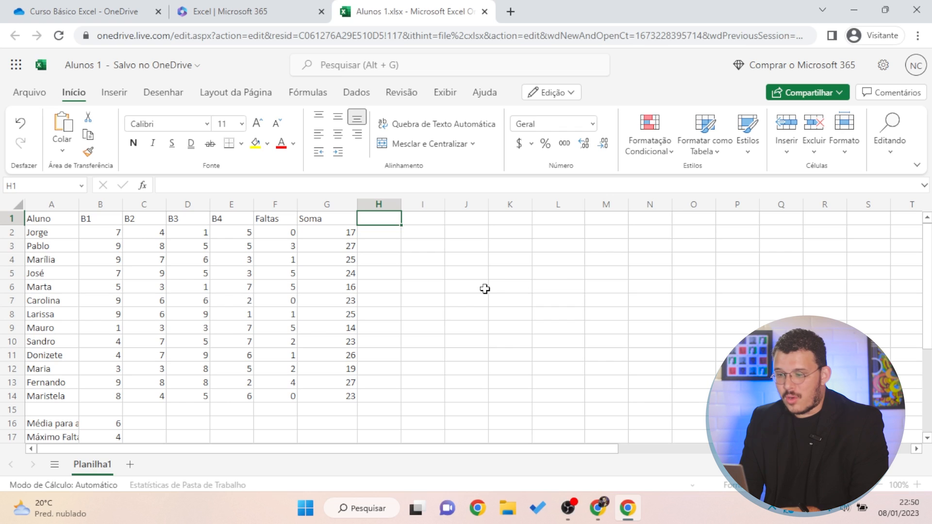
Head H1 'Média' and enter =(B2+C2+D2+E2)/4 in H2, showing 4,25
{"action": "type", "text": "Média"}
{"action": "key", "text": "Return"}
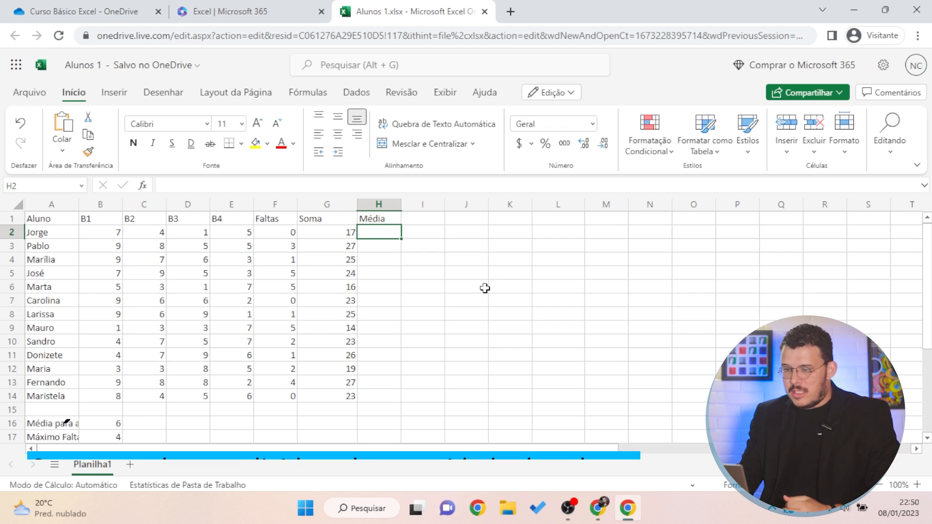
{"action": "type", "text": "="}
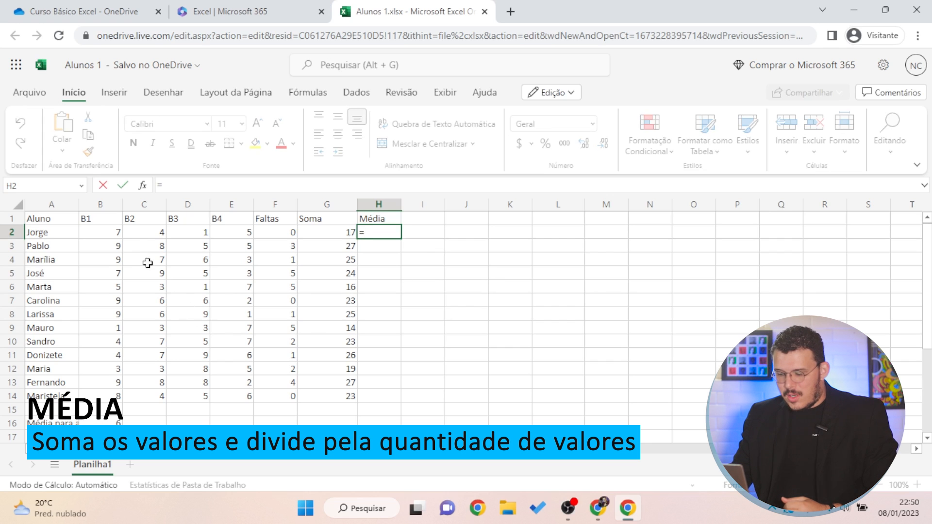
{"action": "left_click", "coordinate": [114, 235]}
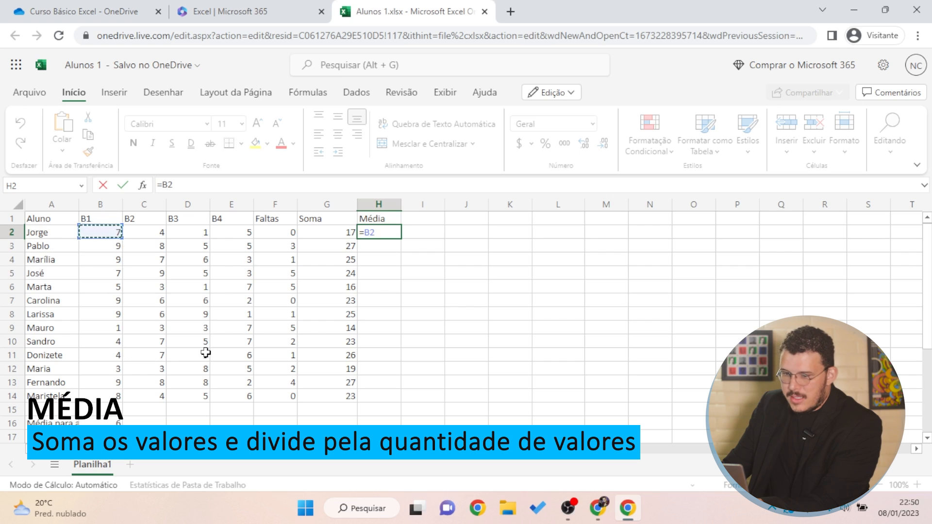
{"action": "type", "text": "+"}
{"action": "left_click", "coordinate": [152, 233]}
{"action": "type", "text": "+"}
{"action": "left_click", "coordinate": [187, 232]}
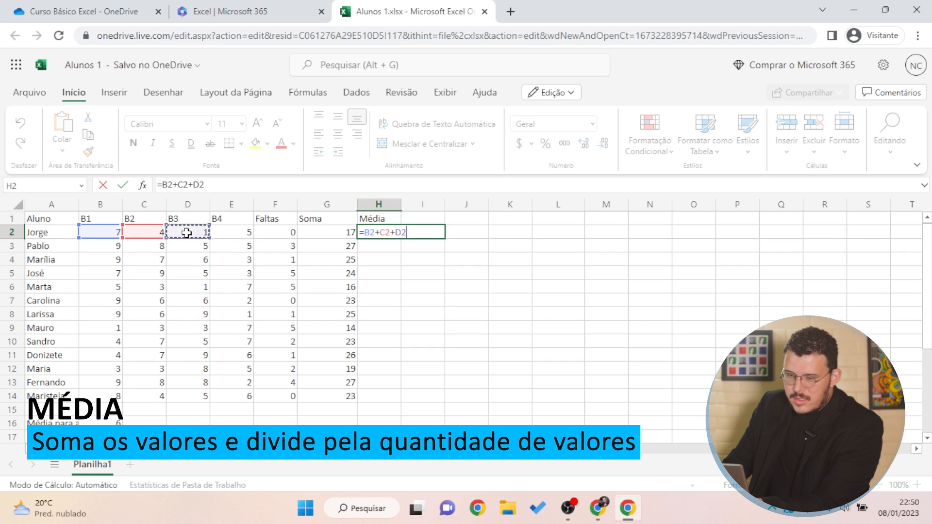
{"action": "type", "text": "+"}
{"action": "left_click", "coordinate": [224, 232]}
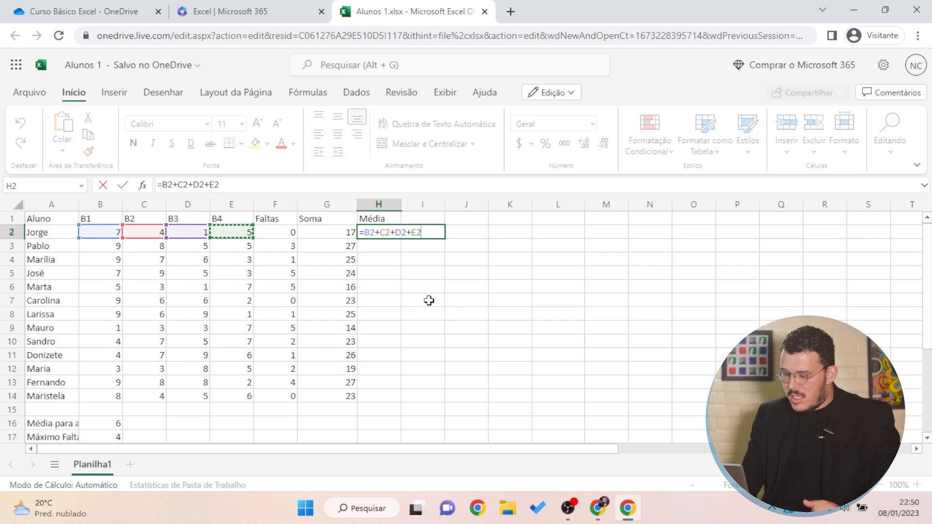
{"action": "type", "text": "/4"}
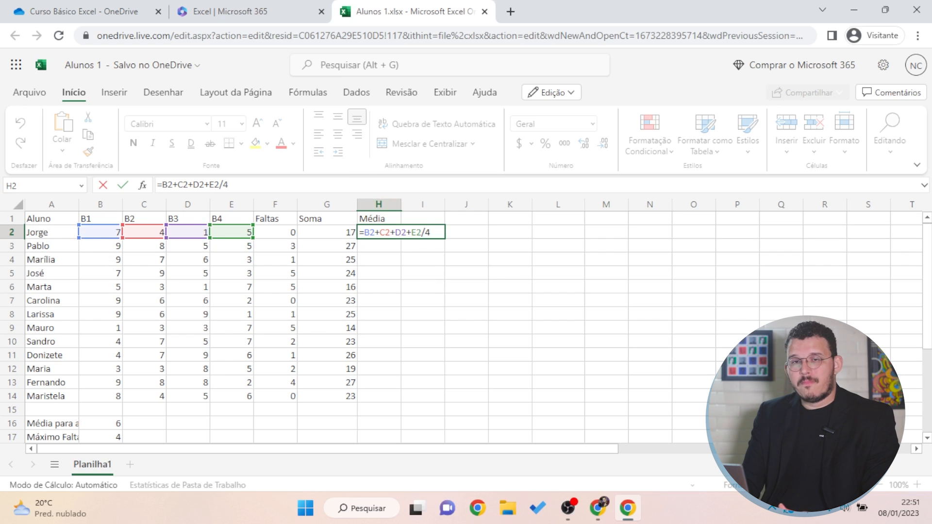
{"action": "type", "text": "("}
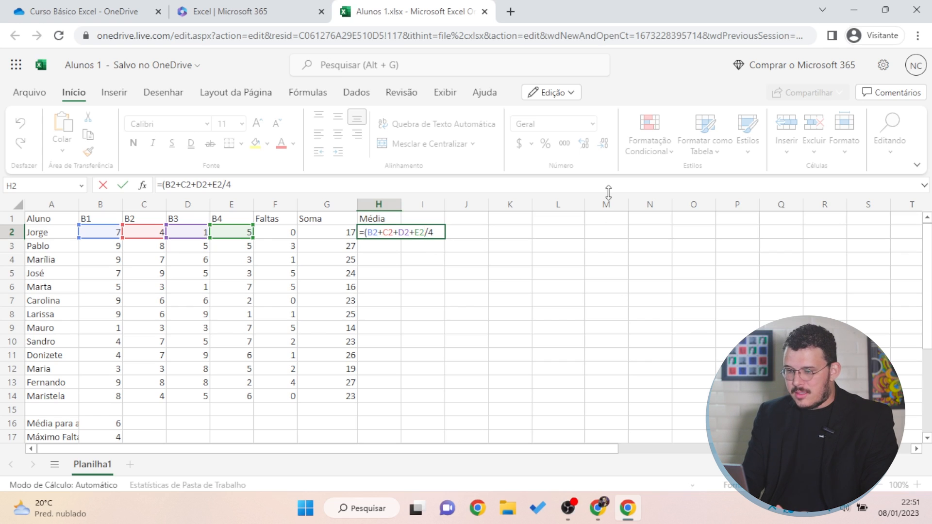
{"action": "type", "text": ")"}
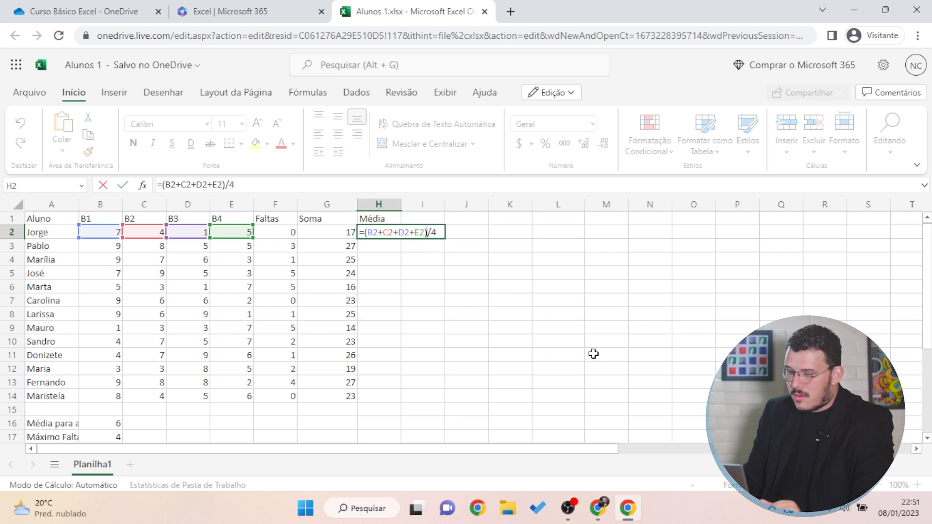
{"action": "key", "text": "Return"}
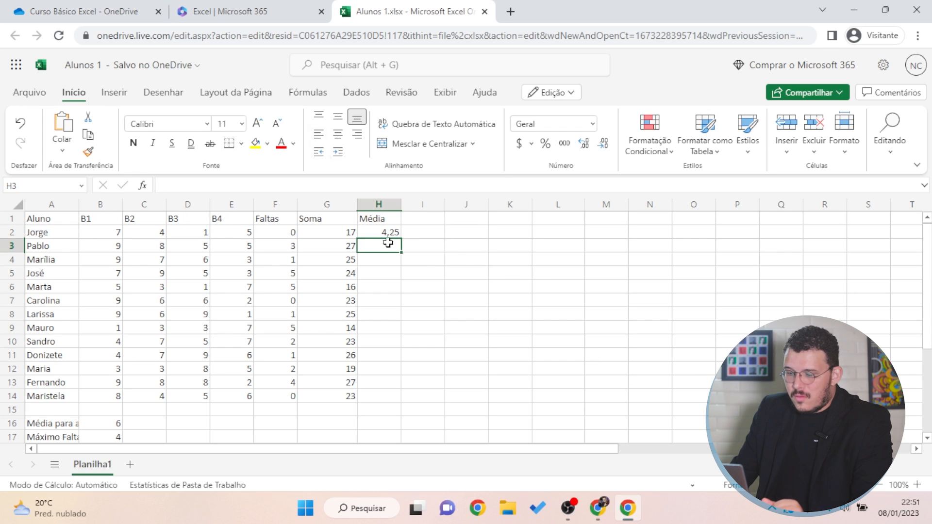
Compare H2's average with the B2:E2 status bar, then delete H2's formula
{"action": "left_click", "coordinate": [388, 235]}
{"action": "left_click_drag", "start_coordinate": [94, 233], "coordinate": [239, 234]}
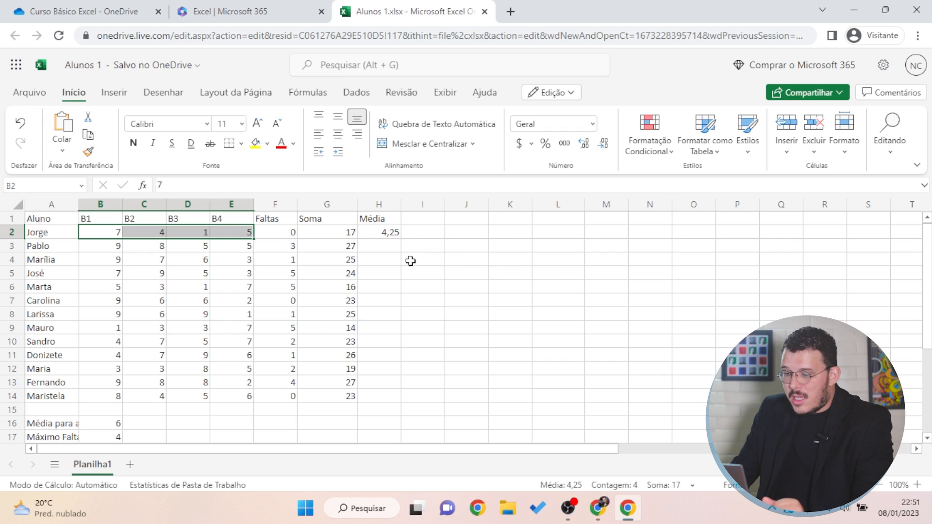
{"action": "left_click", "coordinate": [385, 233]}
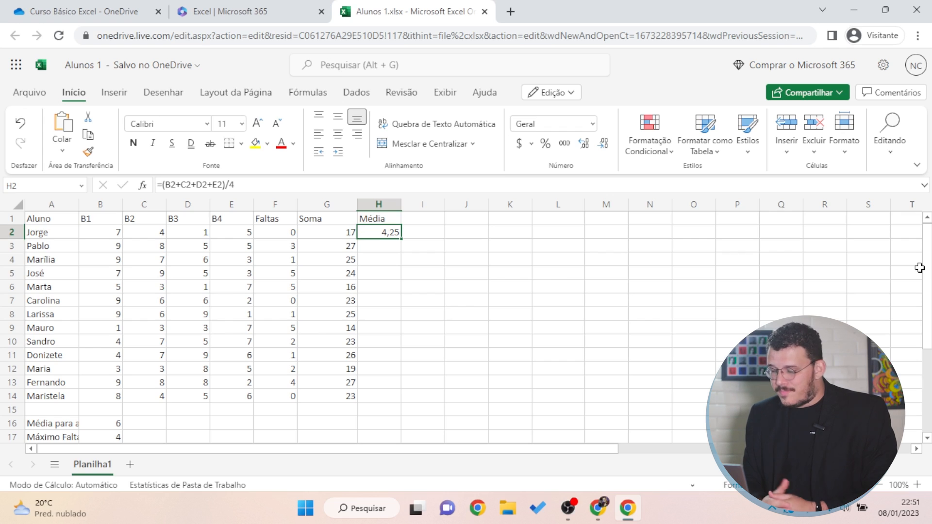
{"action": "key", "text": "Delete"}
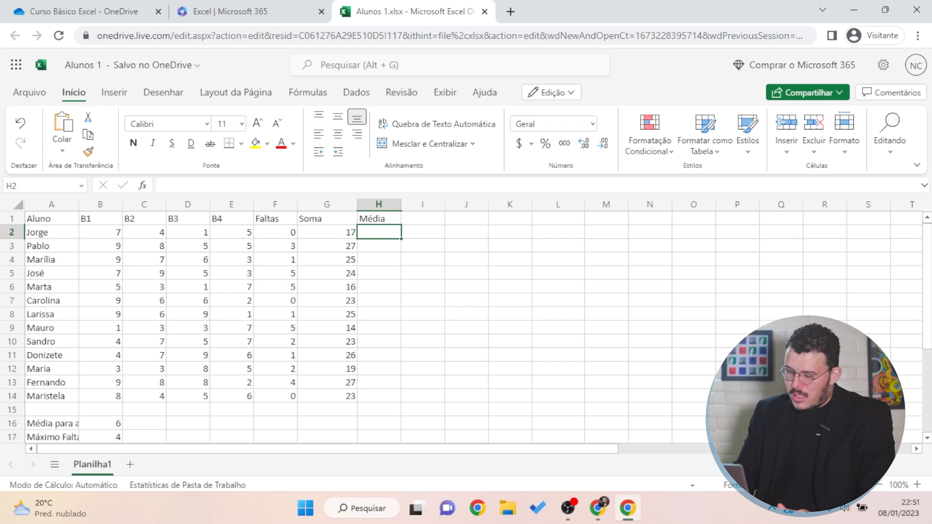
Enter =média(B2:E2) in H2 for the first student's average
{"action": "type", "text": "="}
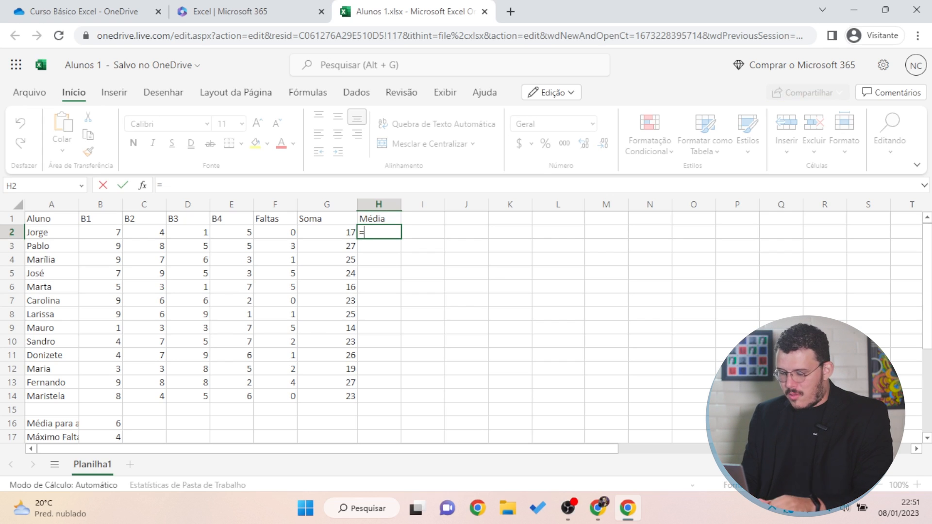
{"action": "type", "text": "média"}
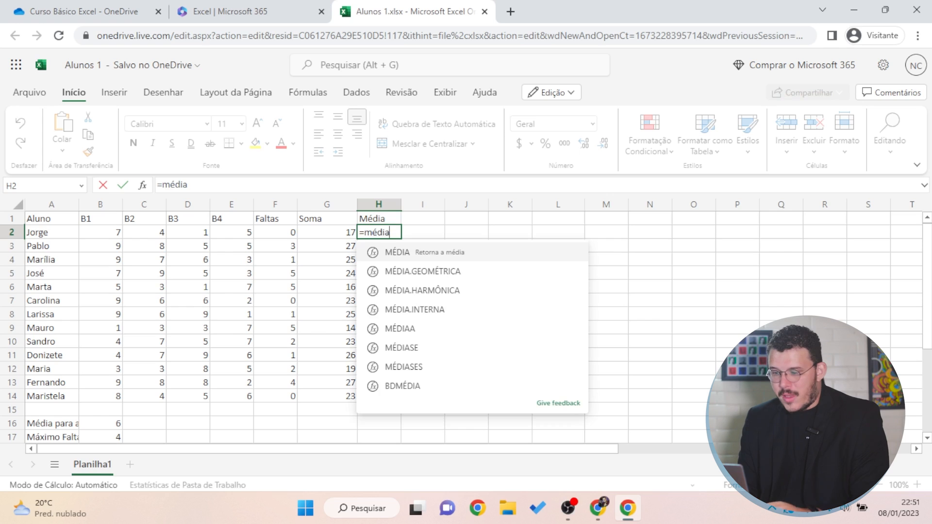
{"action": "type", "text": "("}
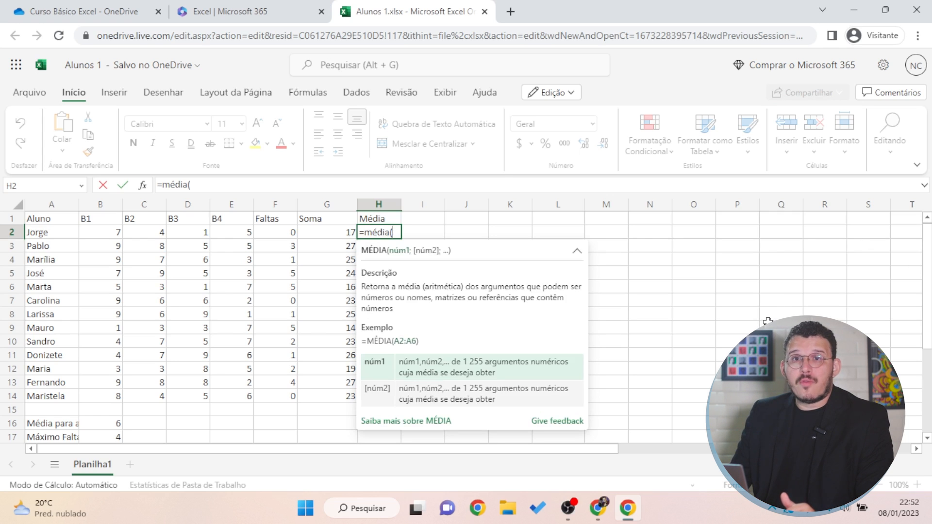
{"action": "left_click_drag", "start_coordinate": [90, 239], "coordinate": [240, 233]}
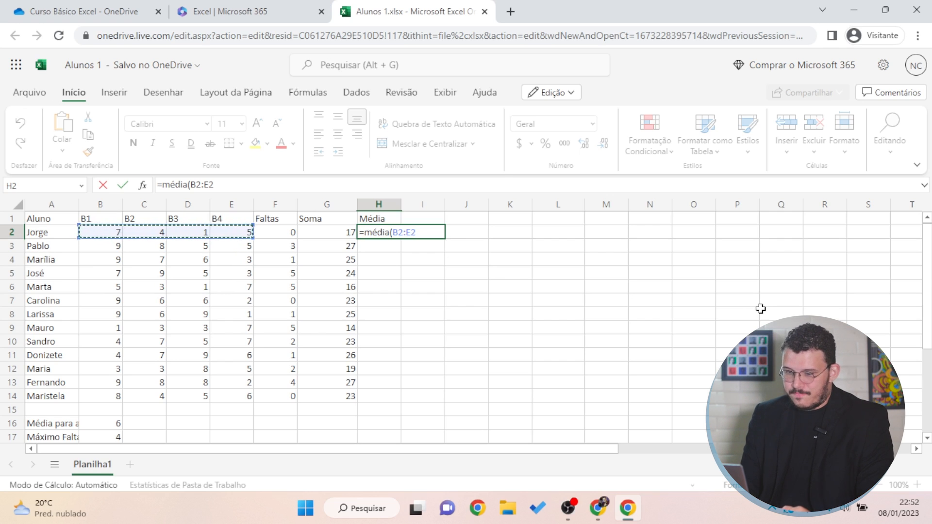
{"action": "key", "text": "Return"}
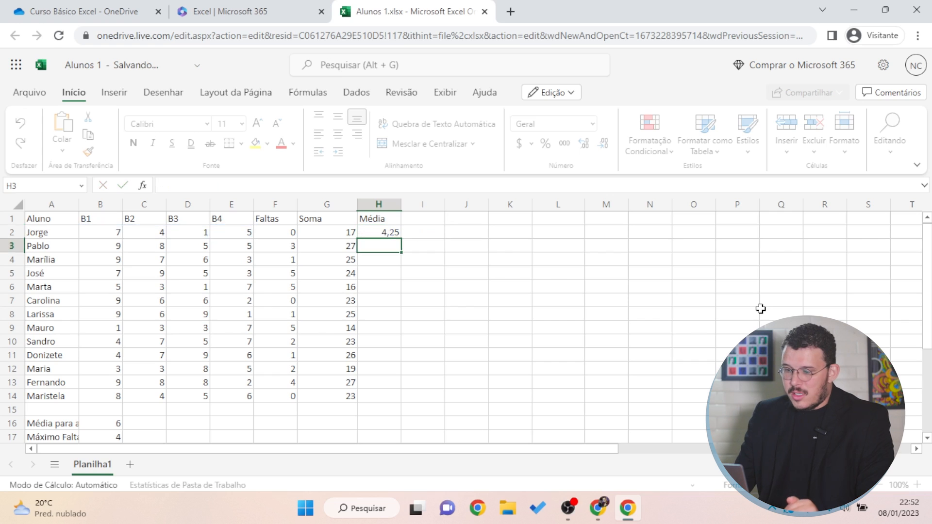
{"action": "left_click", "coordinate": [383, 232]}
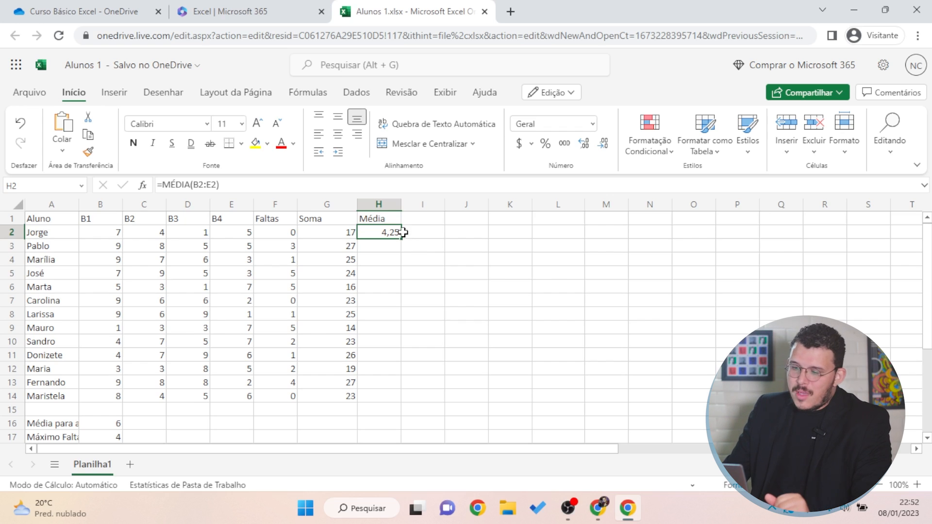
Fill the MÉDIA formula down to H14 and check the copied averages
{"action": "left_click_drag", "start_coordinate": [400, 237], "coordinate": [389, 395]}
{"action": "key", "text": "Down"}
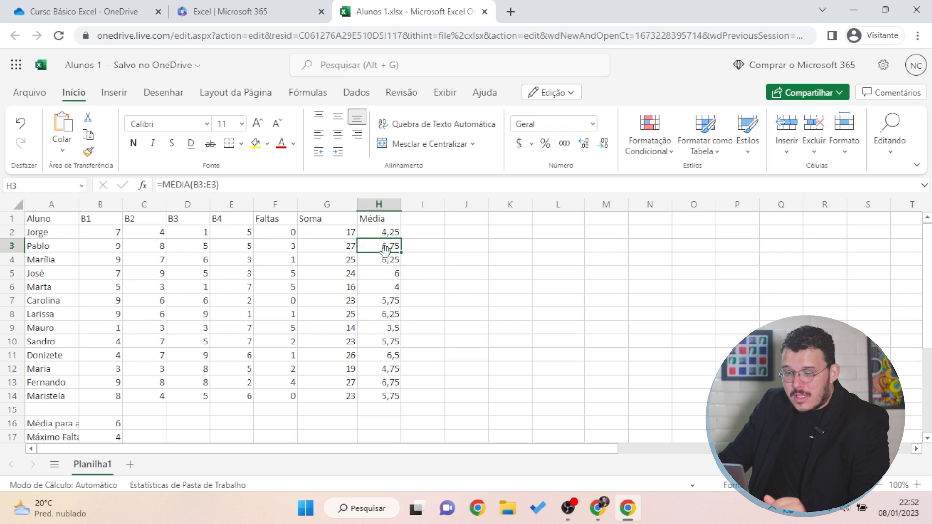
{"action": "key", "text": "Down"}
{"action": "key", "text": "Down"}
{"action": "key", "text": "Down"}
{"action": "key", "text": "Down"}
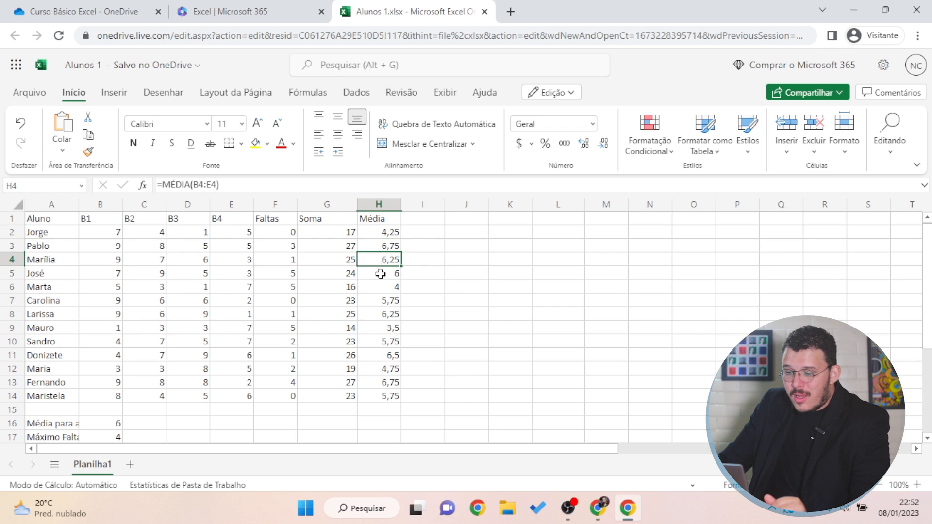
{"action": "key", "text": "Down"}
{"action": "key", "text": "Down"}
{"action": "key", "text": "Down"}
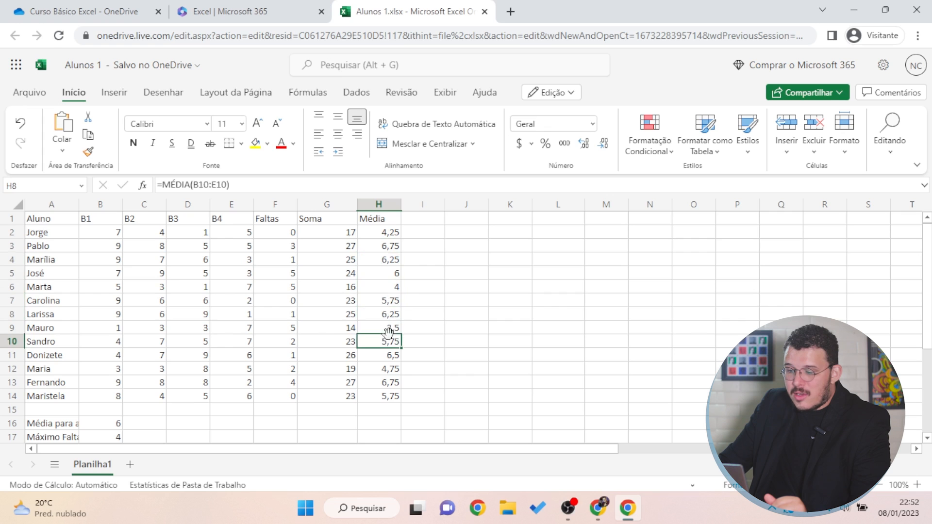
{"action": "key", "text": "Down"}
{"action": "key", "text": "Down"}
{"action": "key", "text": "Down"}
{"action": "left_click_drag", "start_coordinate": [386, 386], "coordinate": [387, 391]}
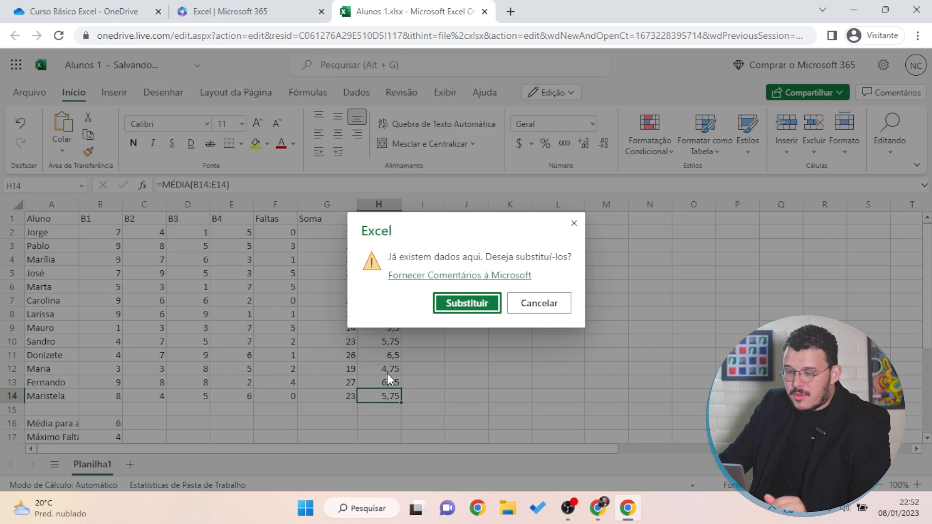
{"action": "key", "text": "Escape"}
{"action": "left_click", "coordinate": [509, 313]}
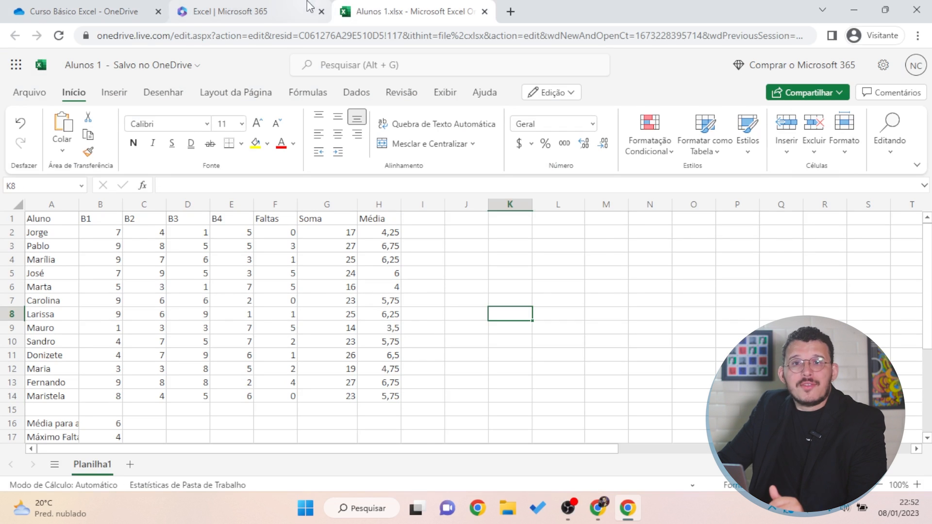
{"action": "mouse_move", "coordinate": [319, 7]}
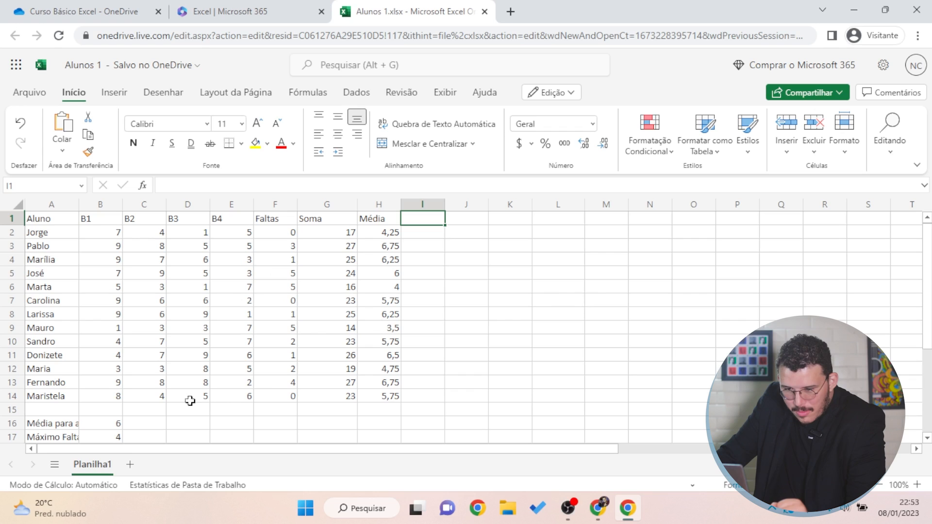
{"action": "left_click", "coordinate": [107, 427]}
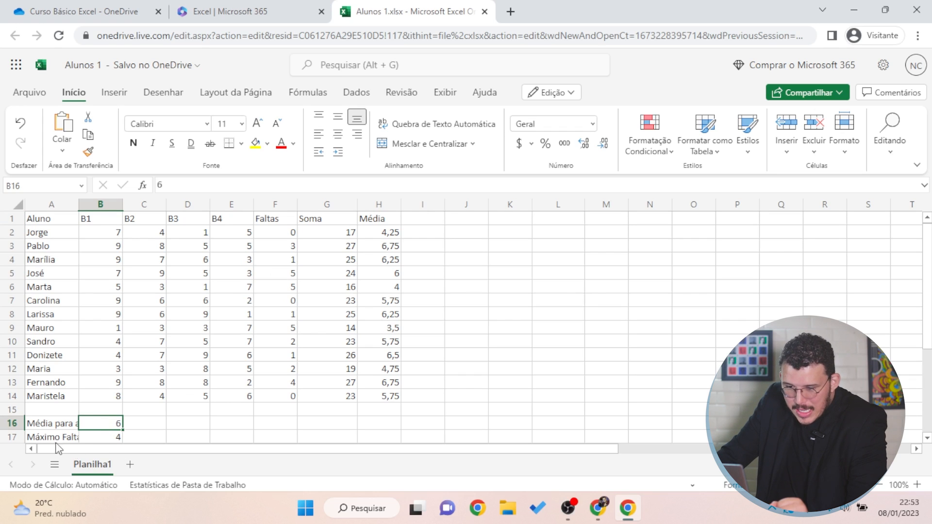
{"action": "left_click", "coordinate": [49, 424]}
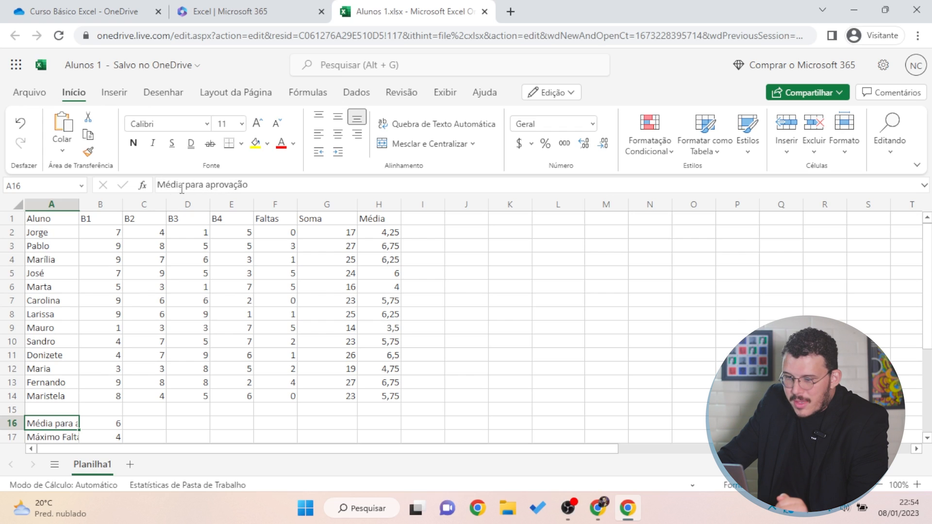
{"action": "left_click", "coordinate": [143, 422]}
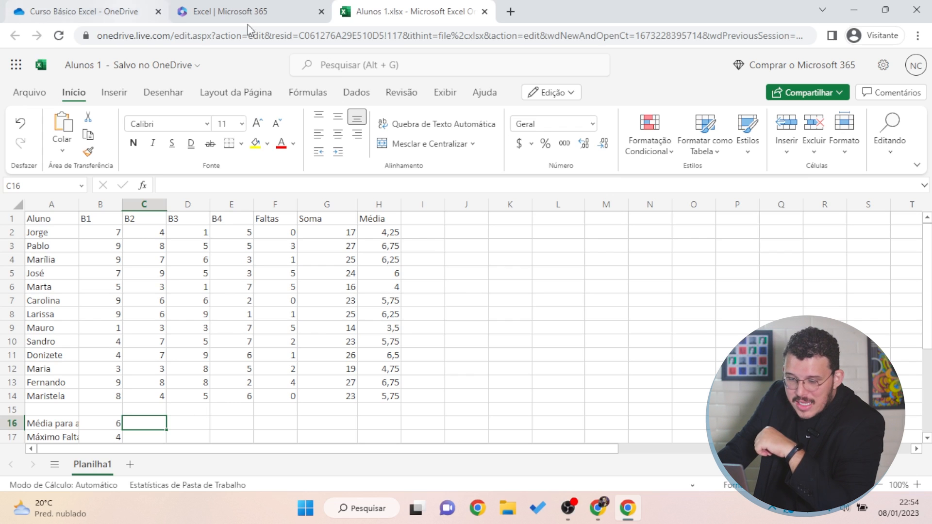
Scroll back to the top and drag column A's header border to resize it
{"action": "scroll", "coordinate": [264, 266], "scroll_direction": "down", "scroll_amount": 1}
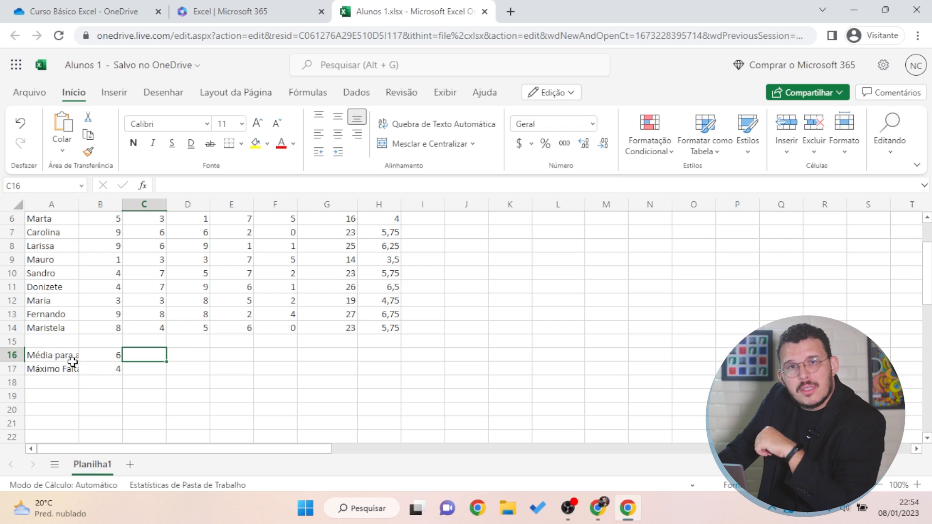
{"action": "scroll", "coordinate": [82, 376], "scroll_direction": "up", "scroll_amount": 1}
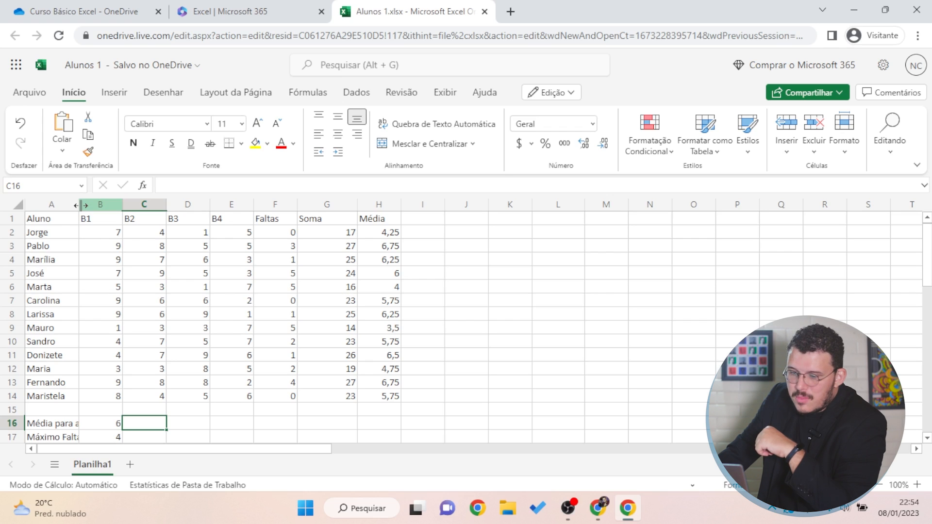
{"action": "left_click_drag", "start_coordinate": [80, 205], "coordinate": [126, 207]}
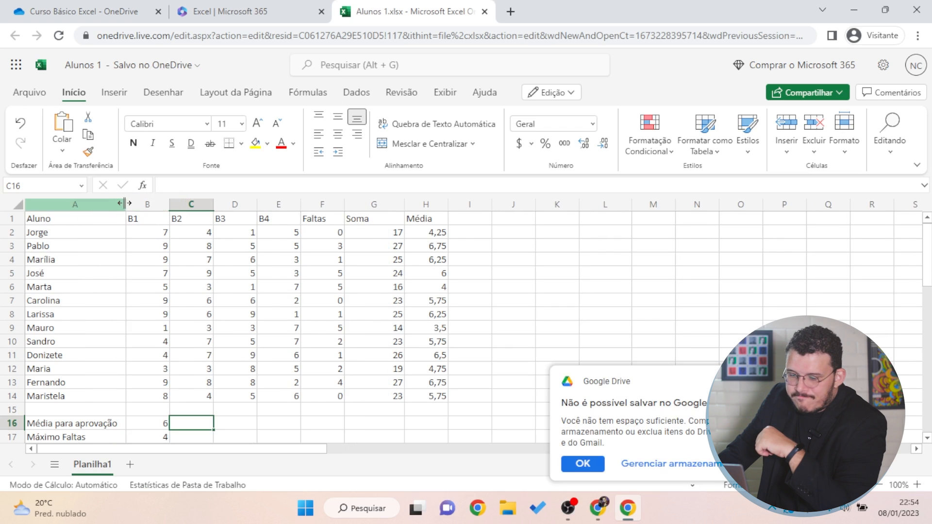
{"action": "left_click_drag", "start_coordinate": [125, 204], "coordinate": [73, 210]}
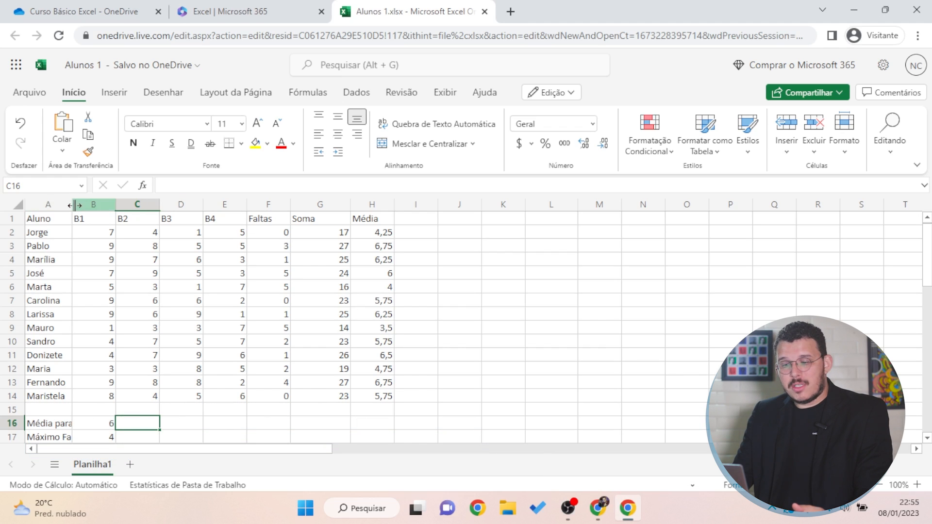
Widen column A so the A16 label 'Média para aprovação' shows fully
{"action": "left_click", "coordinate": [80, 205]}
{"action": "left_click", "coordinate": [91, 285]}
{"action": "left_click_drag", "start_coordinate": [72, 204], "coordinate": [73, 210]}
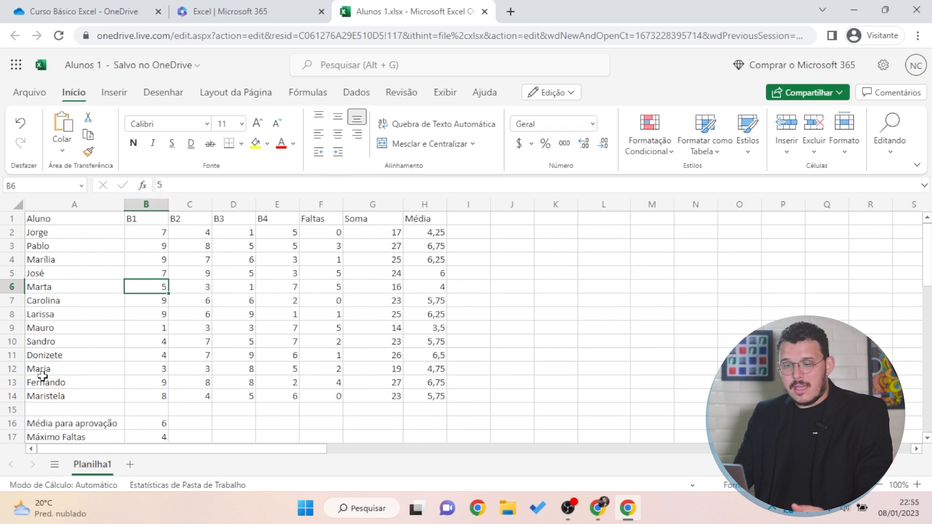
{"action": "left_click", "coordinate": [51, 425]}
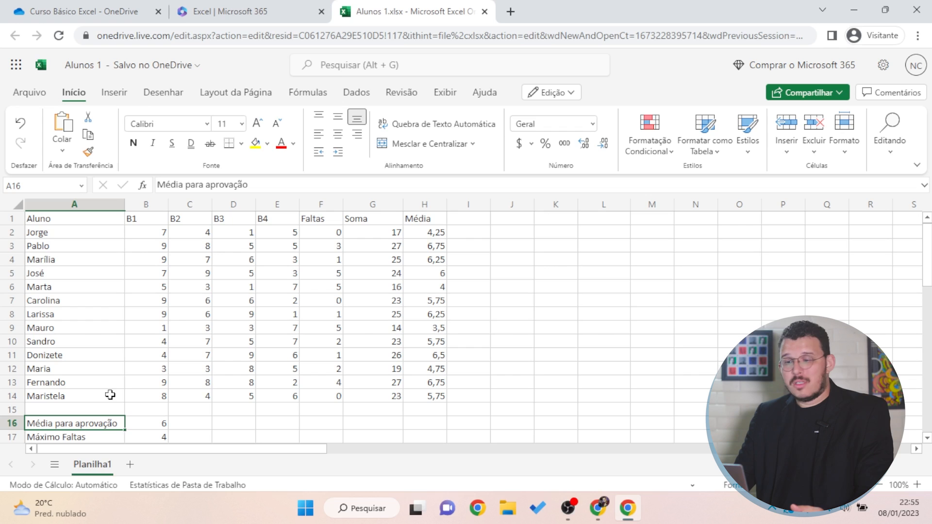
Narrow the grade columns B–E and auto-fit the Soma column to its heading
{"action": "left_click_drag", "start_coordinate": [169, 204], "coordinate": [190, 205]}
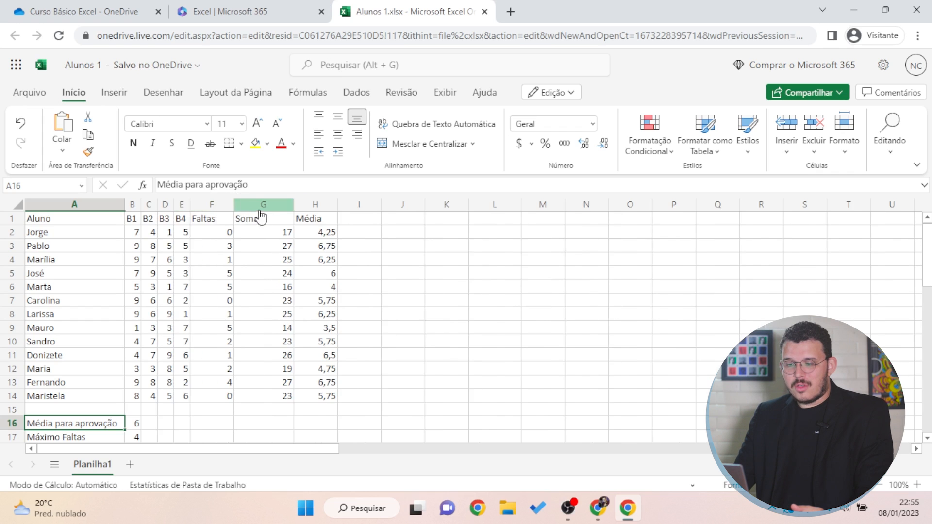
{"action": "left_click", "coordinate": [238, 212]}
{"action": "left_click", "coordinate": [240, 273]}
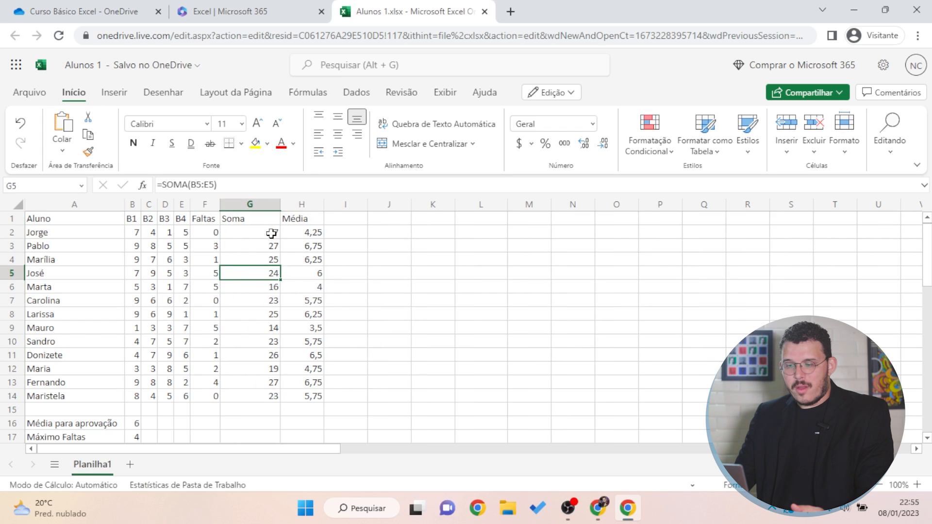
{"action": "double_click", "coordinate": [280, 205]}
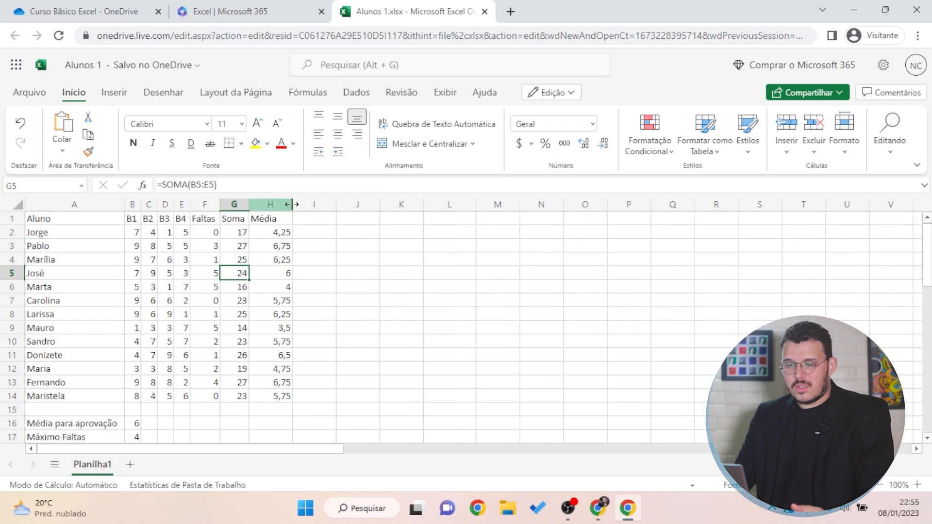
{"action": "left_click", "coordinate": [381, 316]}
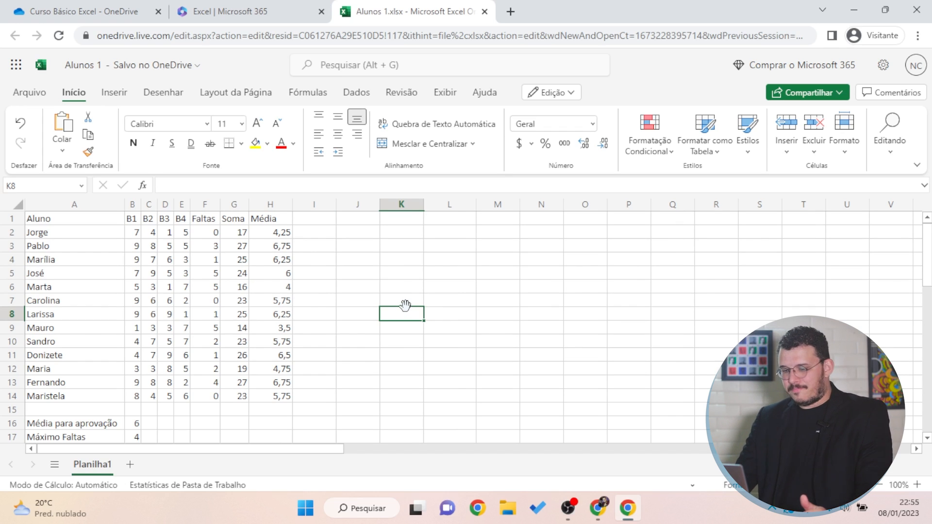
Label I1 'Resultado' and begin an =se( formula in I2
{"action": "left_click", "coordinate": [399, 336]}
{"action": "left_click", "coordinate": [398, 395]}
{"action": "left_click", "coordinate": [330, 232]}
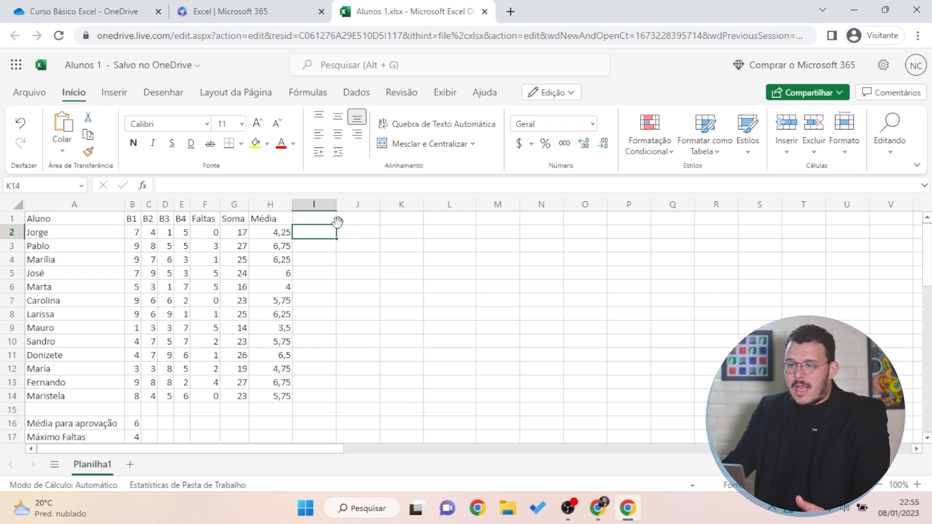
{"action": "left_click", "coordinate": [329, 218]}
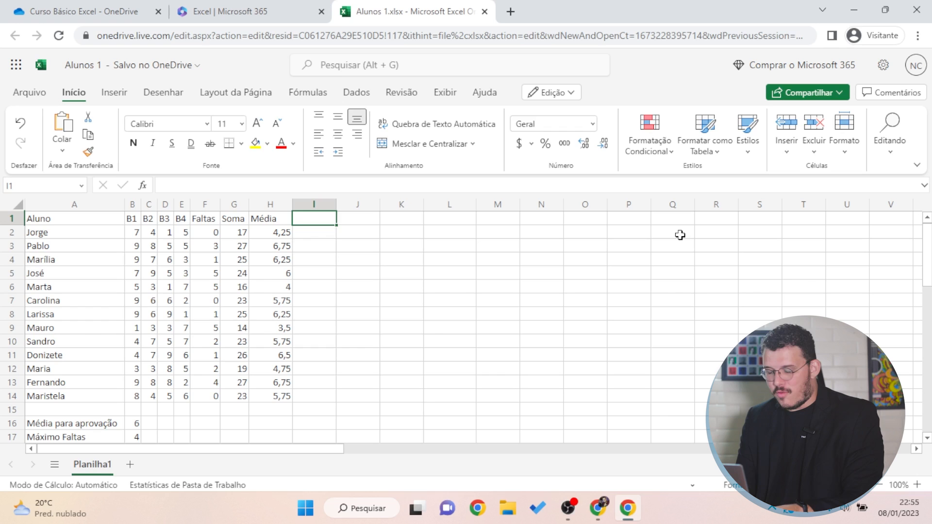
{"action": "type", "text": "Resultado"}
{"action": "key", "text": "Return"}
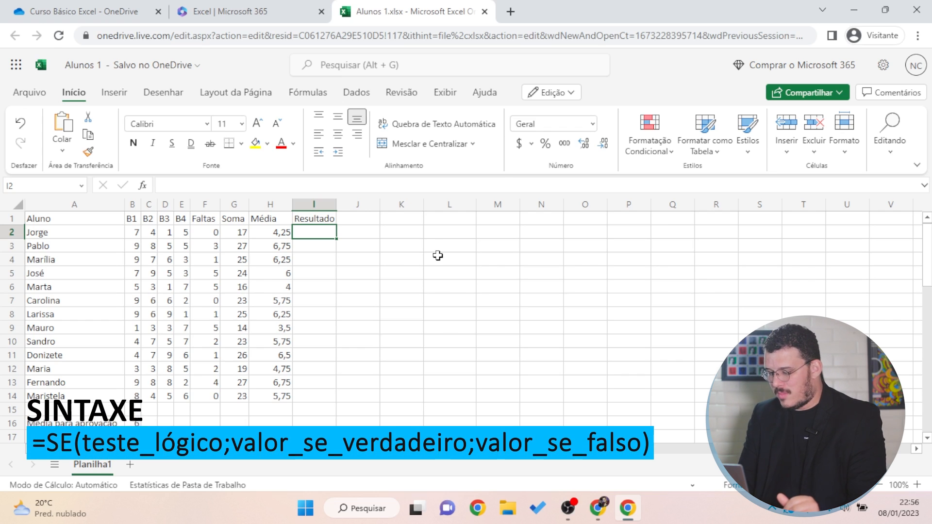
{"action": "type", "text": "=se("}
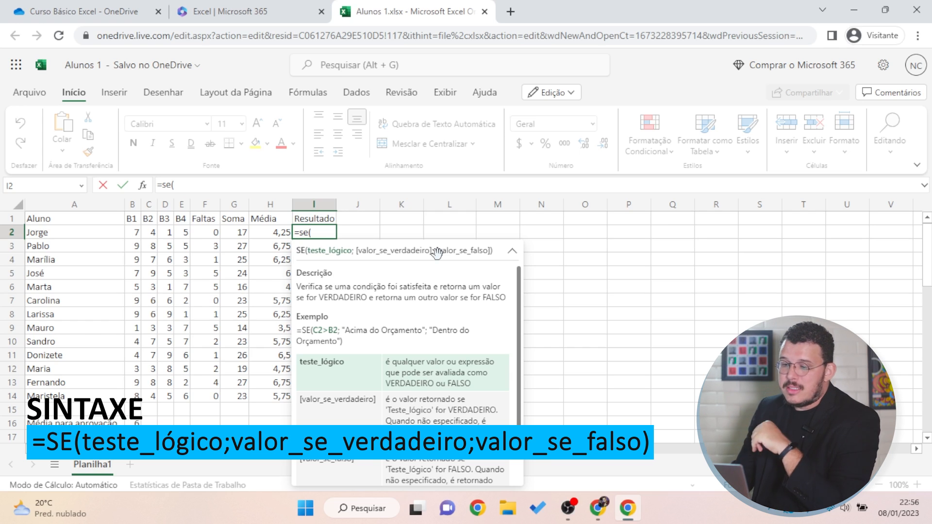
Add the test H2>=B16; to I2's SE formula, comparing the average with the pass mark
{"action": "left_click", "coordinate": [267, 236]}
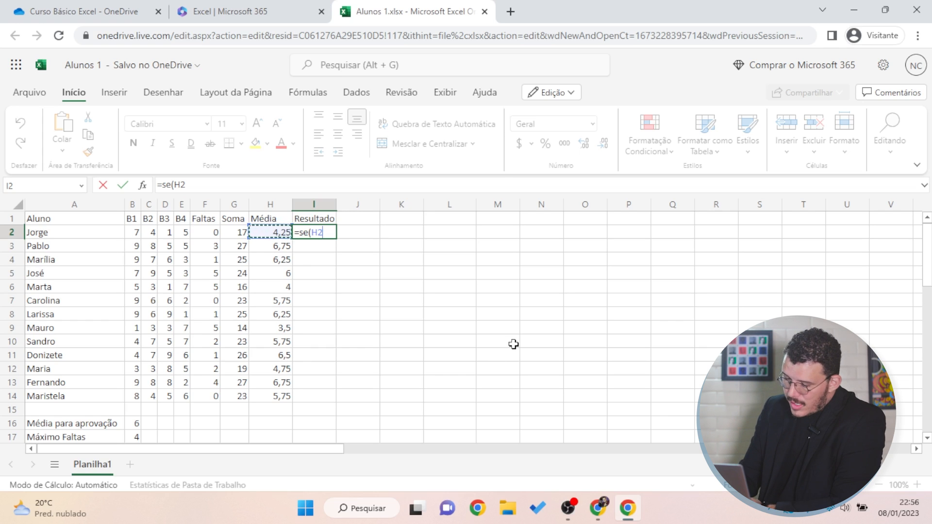
{"action": "type", "text": ">="}
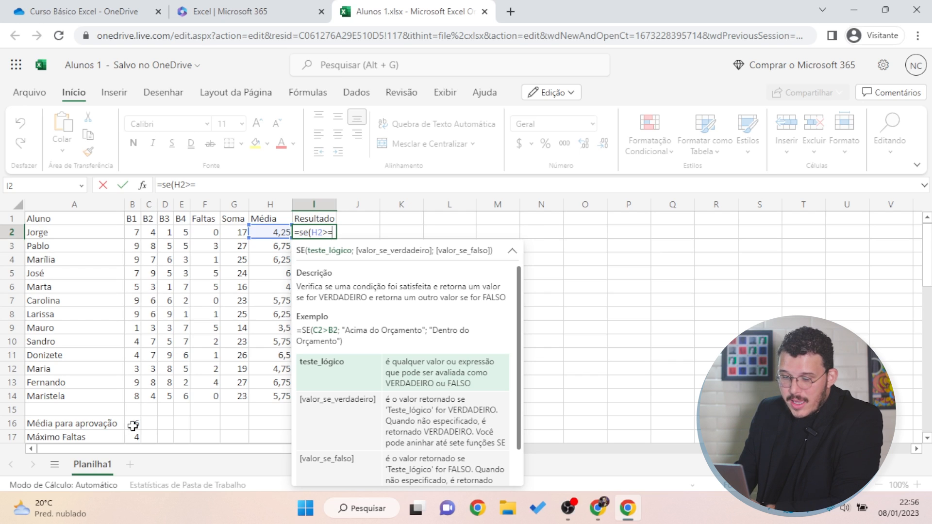
{"action": "left_click", "coordinate": [133, 426]}
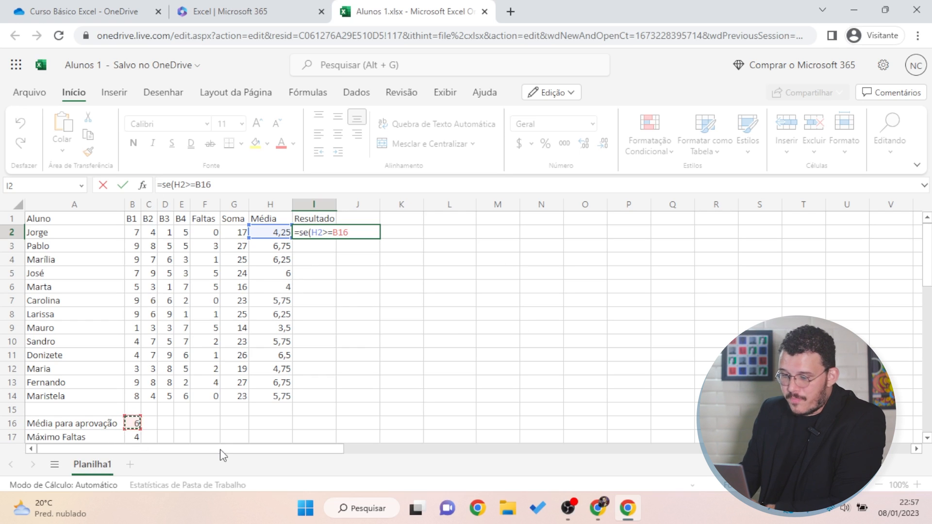
{"action": "type", "text": ";"}
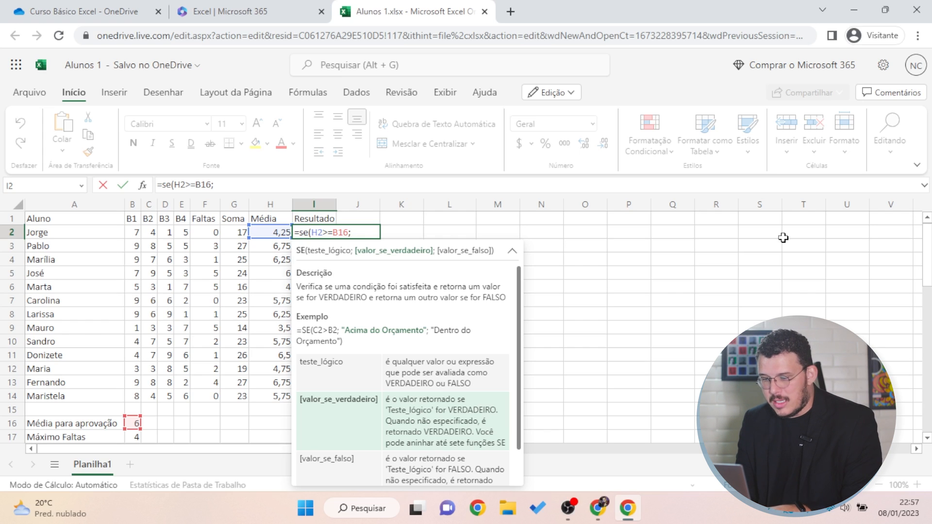
Complete I2 as =SE(H2>=B16;"Aprovado";"Reprovado") and commit the formula
{"action": "type", "text": "Aprovado"}
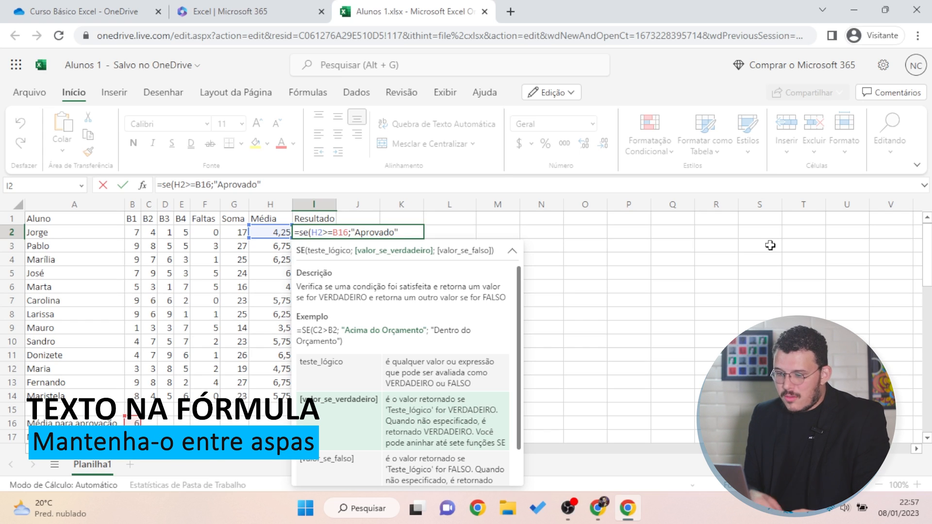
{"action": "type", "text": ";"}
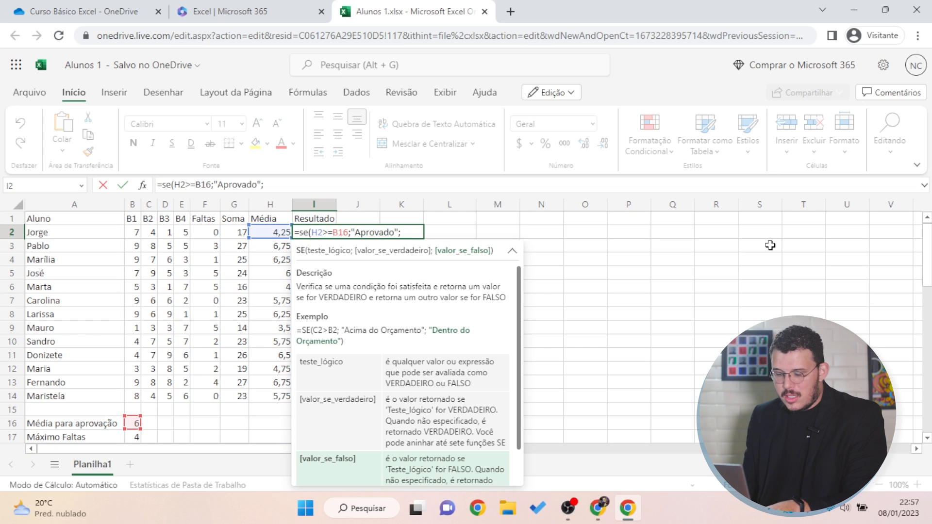
{"action": "type", "text": "\"Reprova"}
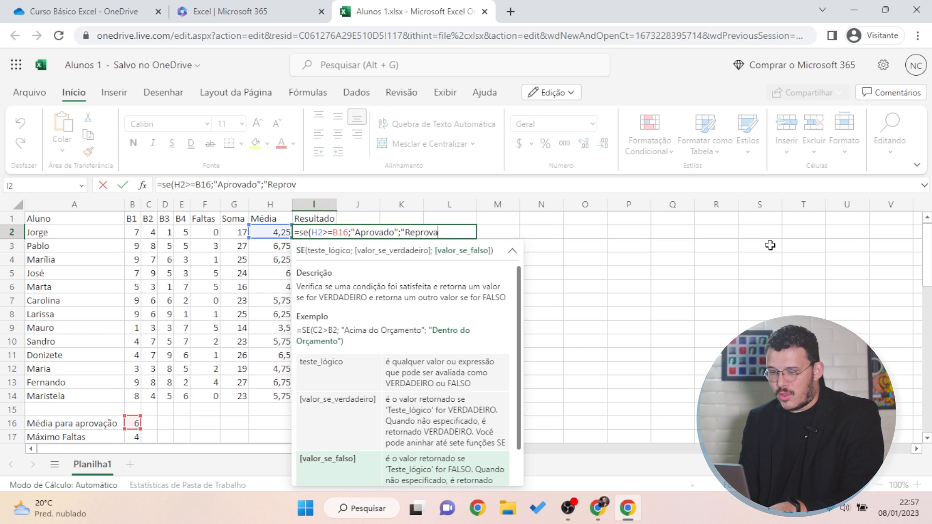
{"action": "type", "text": "do\""}
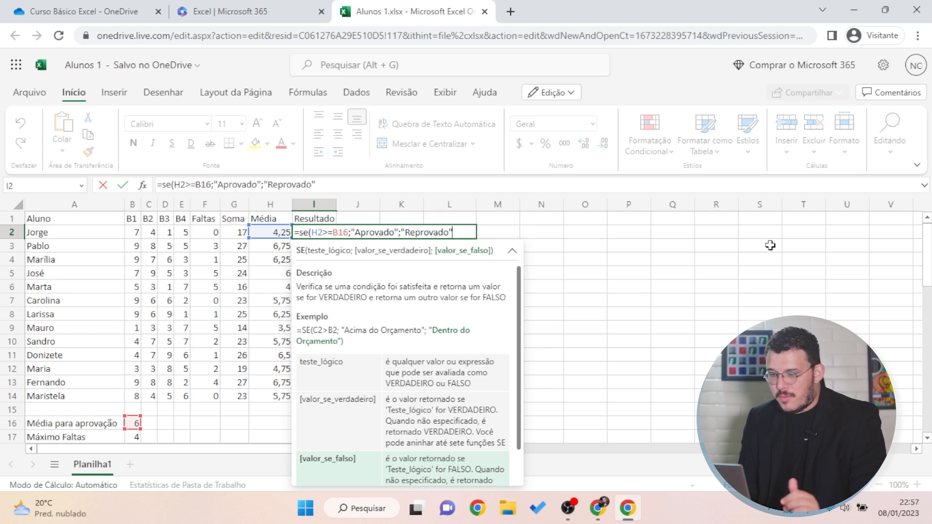
{"action": "type", "text": ")"}
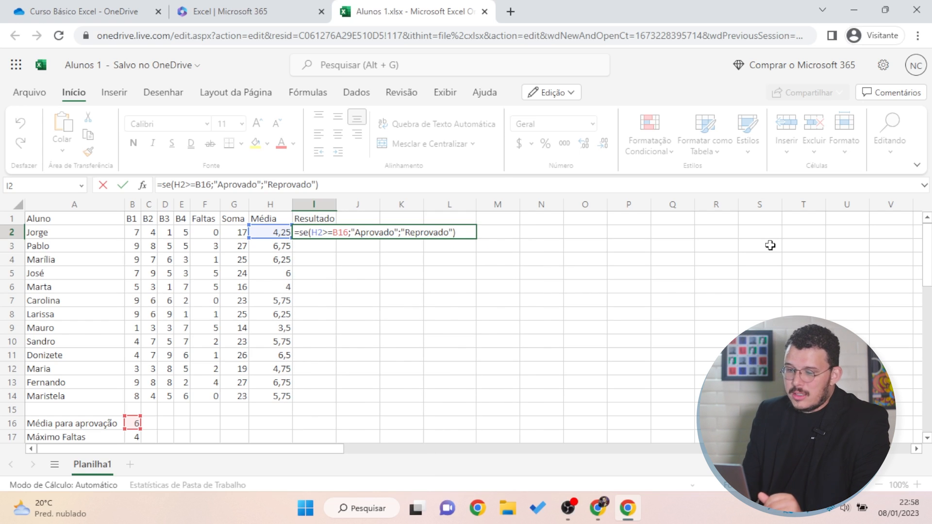
{"action": "key", "text": "Return"}
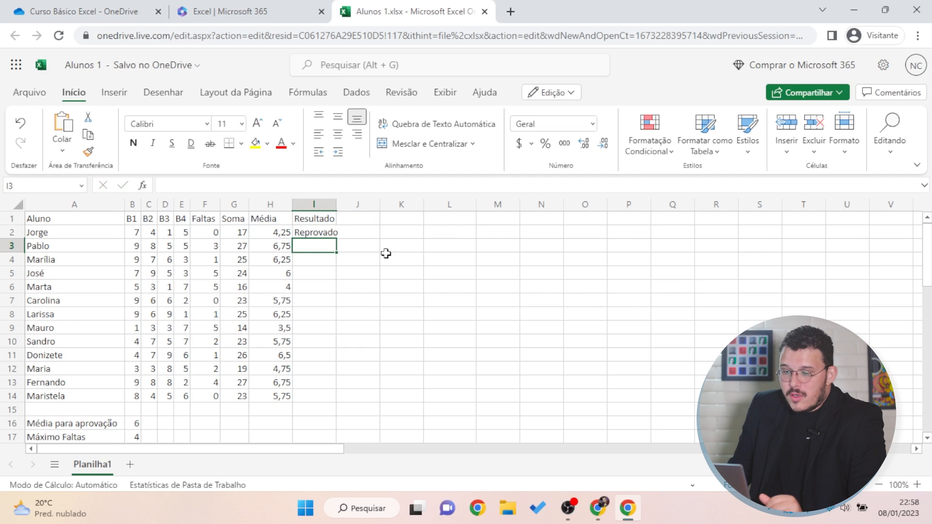
{"action": "left_click_drag", "start_coordinate": [336, 204], "coordinate": [342, 204]}
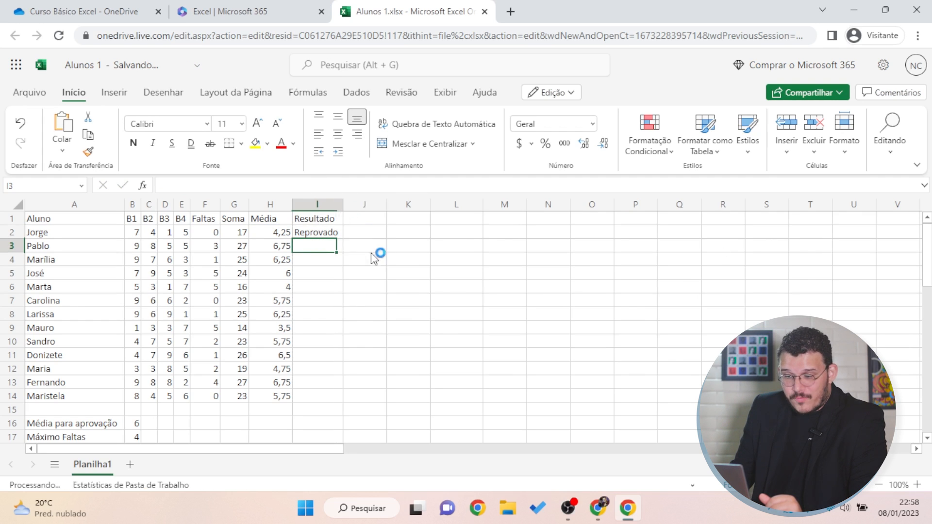
{"action": "left_click", "coordinate": [375, 257]}
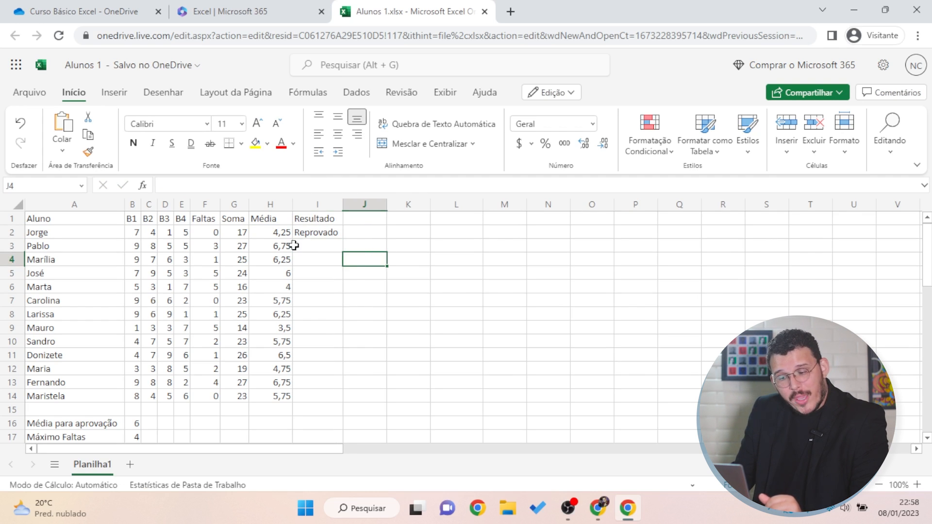
{"action": "left_click", "coordinate": [135, 422]}
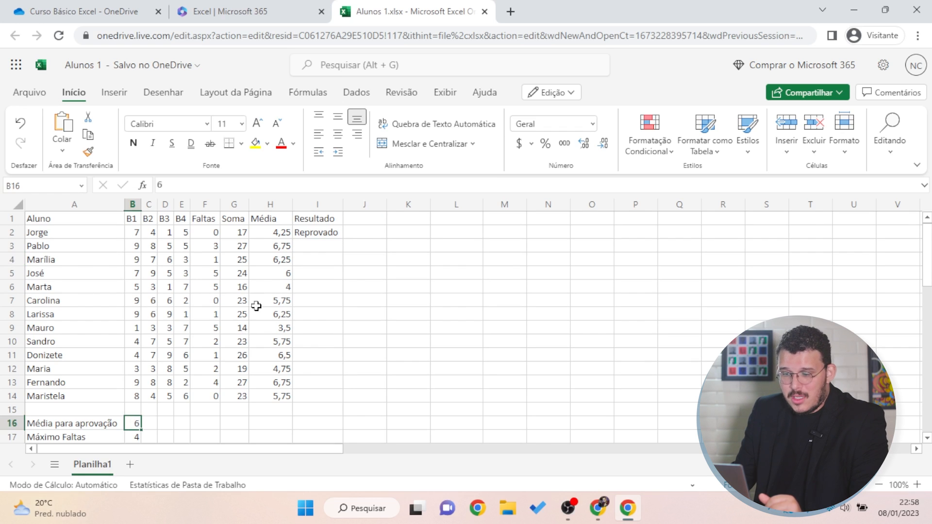
{"action": "left_click", "coordinate": [274, 231]}
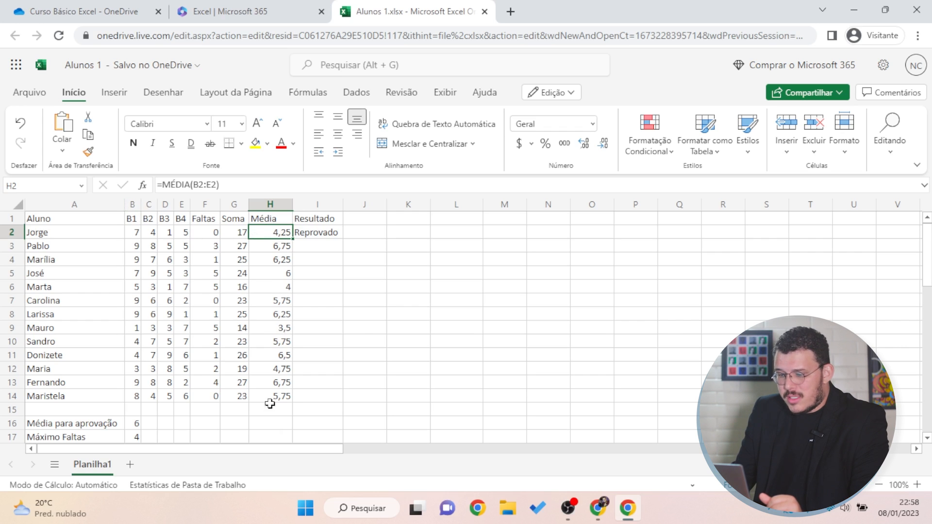
{"action": "left_click_drag", "start_coordinate": [271, 401], "coordinate": [274, 297]}
{"action": "left_click", "coordinate": [209, 275]}
{"action": "left_click_drag", "start_coordinate": [135, 232], "coordinate": [233, 397]}
{"action": "left_click", "coordinate": [454, 382]}
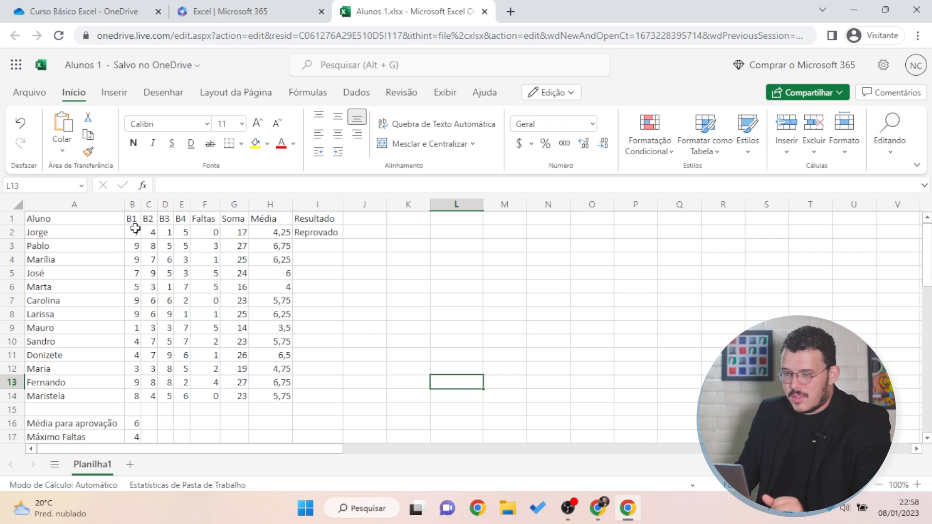
{"action": "left_click", "coordinate": [136, 230]}
{"action": "left_click", "coordinate": [167, 289]}
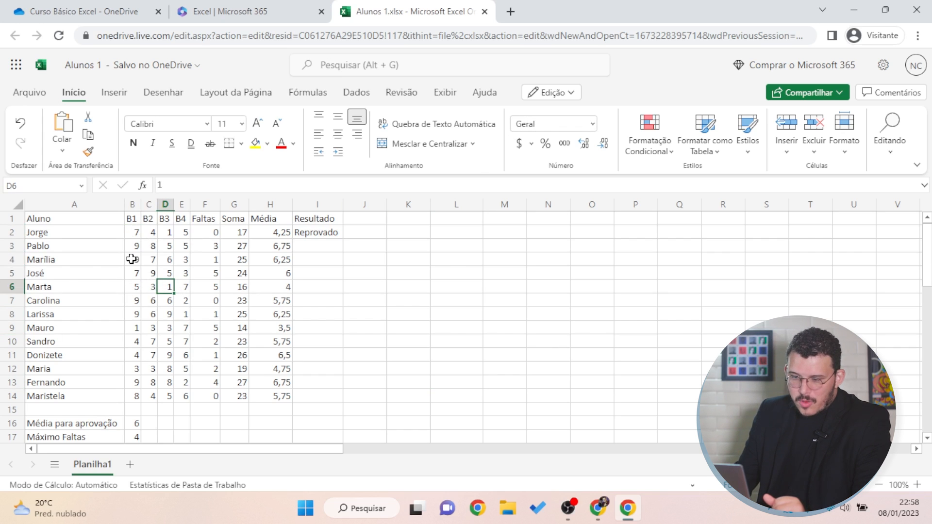
{"action": "left_click_drag", "start_coordinate": [127, 232], "coordinate": [186, 400]}
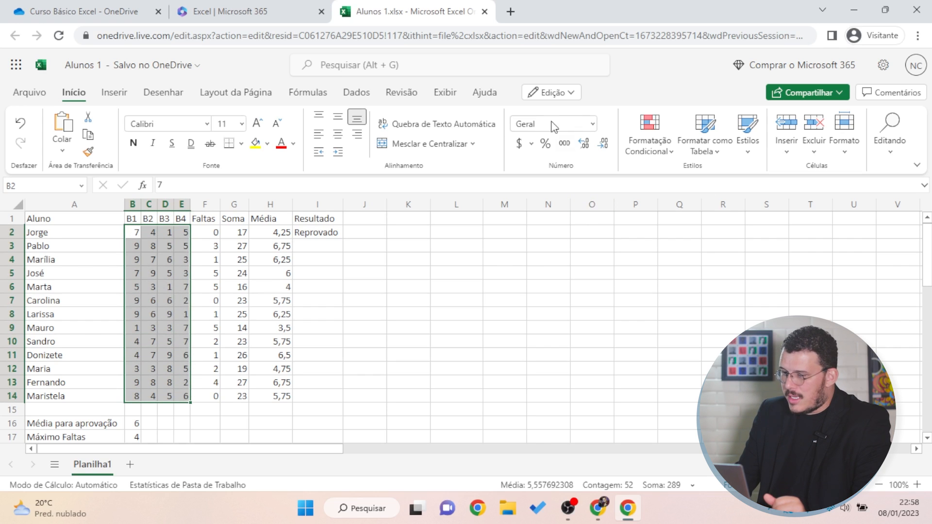
Format the selected grades B2:E14 with Comma Style to show two decimals
{"action": "left_click", "coordinate": [595, 125]}
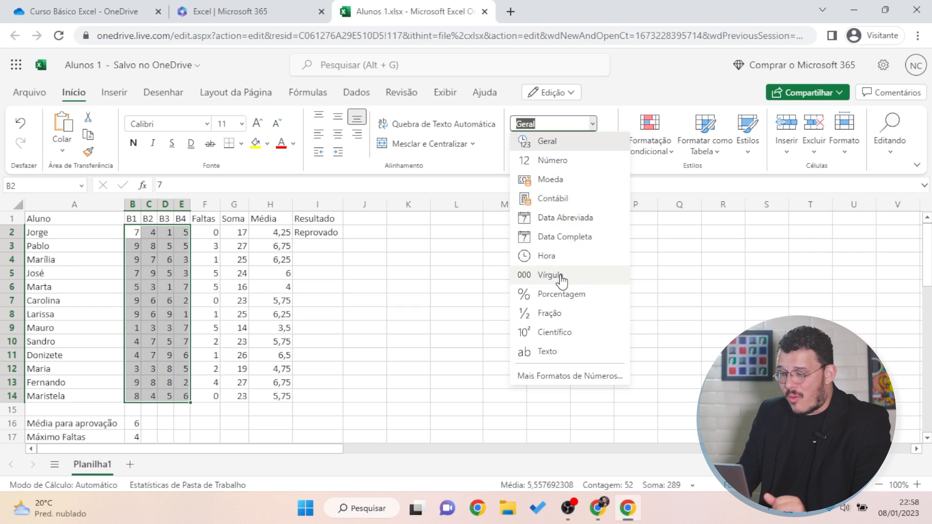
{"action": "left_click", "coordinate": [593, 125]}
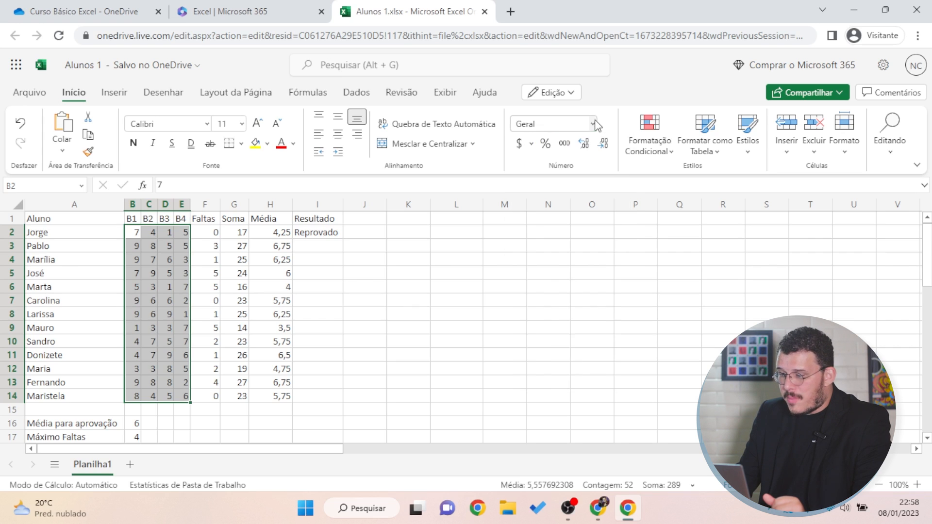
{"action": "left_click", "coordinate": [565, 148]}
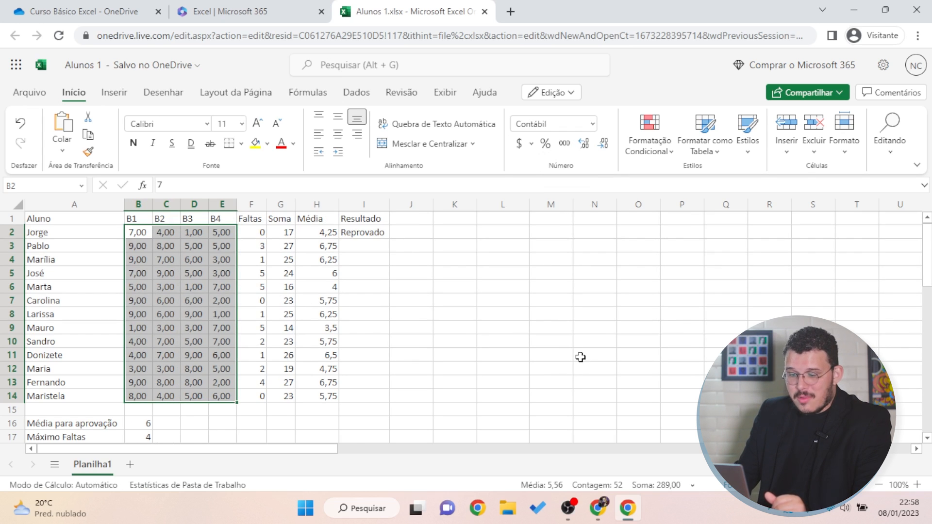
Apply Comma Style to the passing average in B16 for two decimals
{"action": "left_click", "coordinate": [148, 426]}
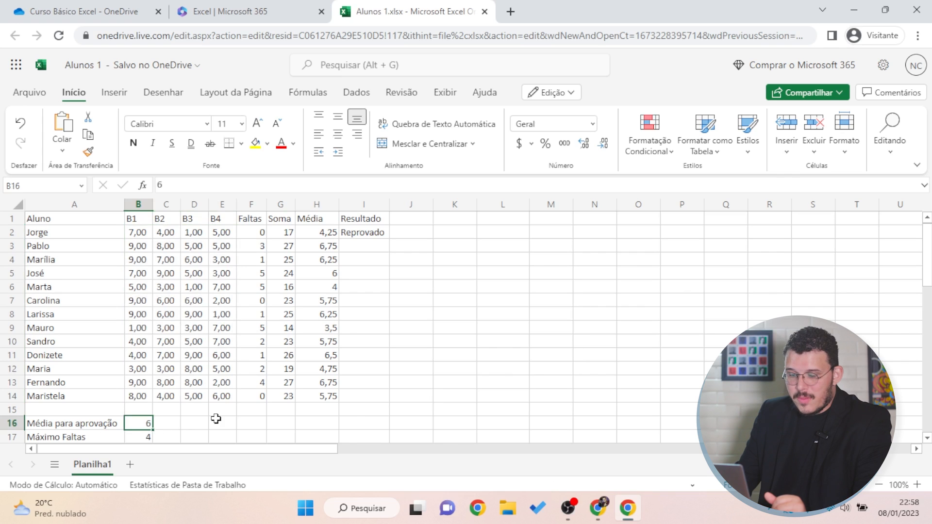
{"action": "left_click", "coordinate": [564, 145]}
{"action": "left_click", "coordinate": [488, 422]}
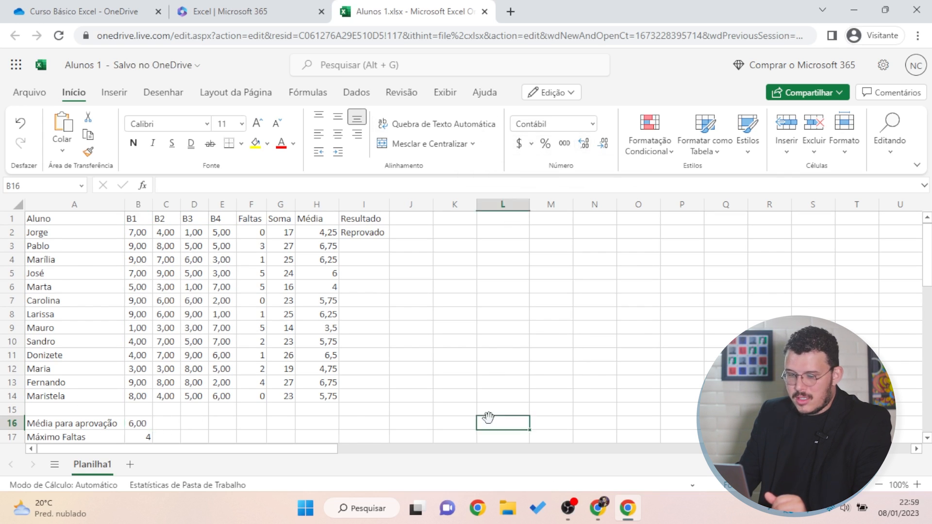
{"action": "left_click", "coordinate": [146, 423]}
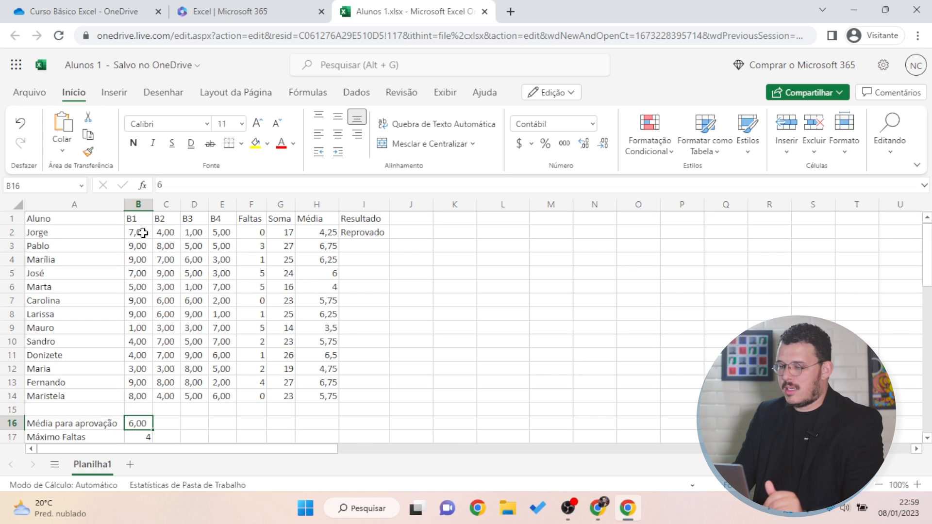
{"action": "left_click", "coordinate": [139, 437]}
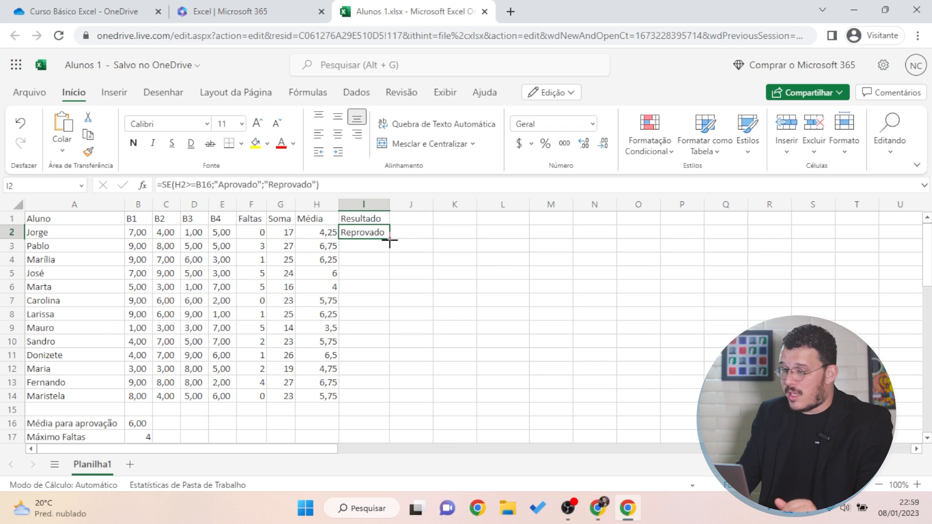
Fill the Resultado formula from I2 down to I14
{"action": "left_click_drag", "start_coordinate": [389, 239], "coordinate": [377, 395]}
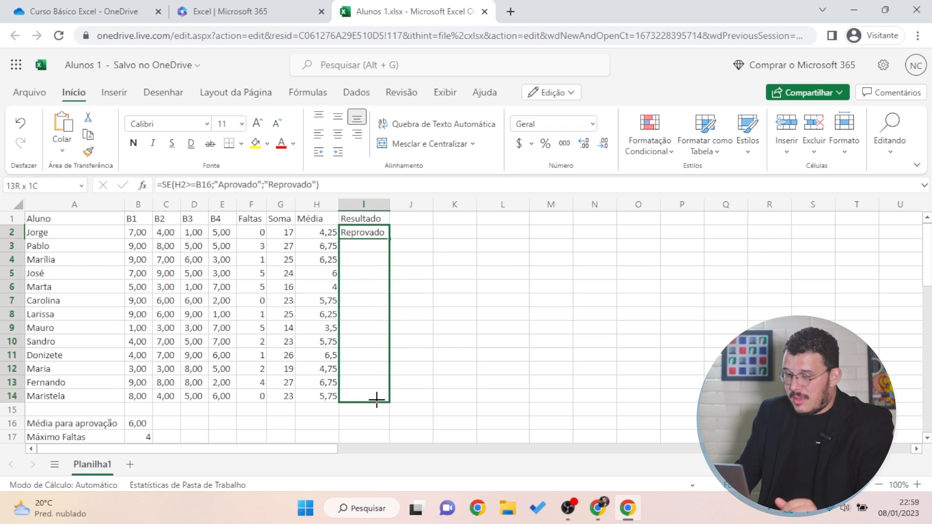
{"action": "left_click_drag", "start_coordinate": [466, 300], "coordinate": [479, 300]}
{"action": "left_click_drag", "start_coordinate": [358, 245], "coordinate": [360, 383]}
{"action": "left_click", "coordinate": [456, 328]}
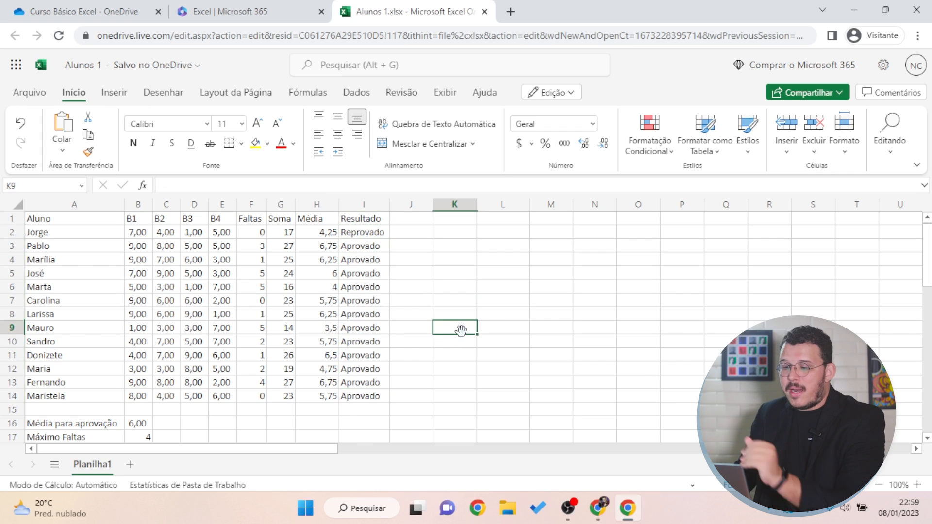
Inspect the copied formulas and compare averages with results in column I
{"action": "left_click_drag", "start_coordinate": [365, 329], "coordinate": [378, 341]}
{"action": "left_click_drag", "start_coordinate": [364, 284], "coordinate": [330, 300]}
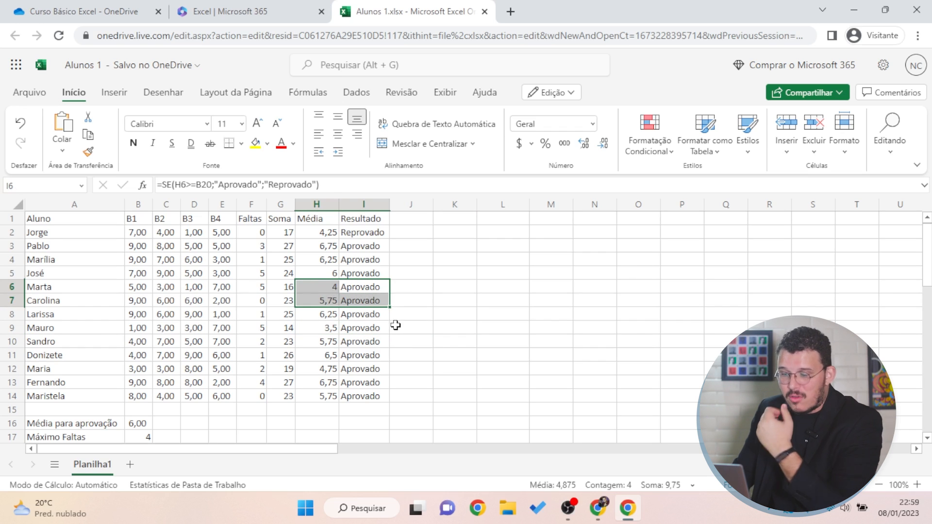
{"action": "left_click_drag", "start_coordinate": [452, 316], "coordinate": [474, 302]}
{"action": "left_click", "coordinate": [492, 309]}
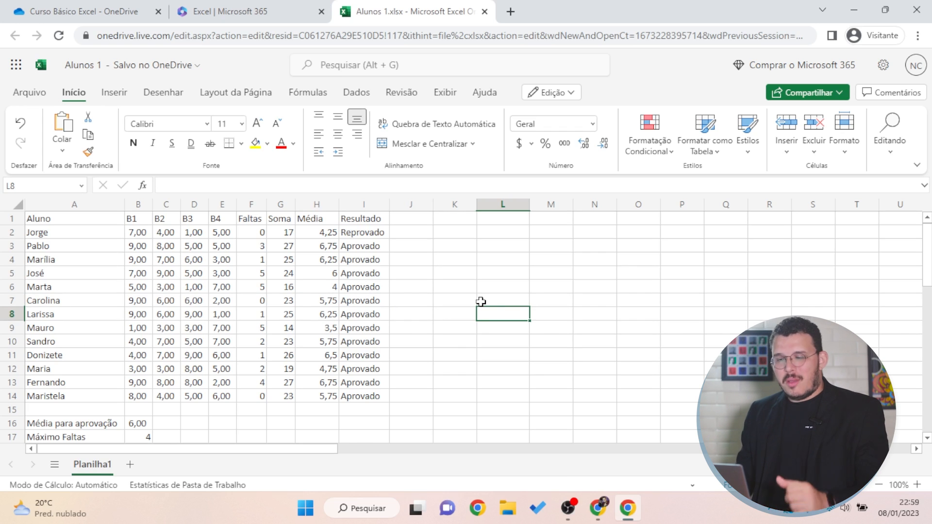
{"action": "left_click", "coordinate": [372, 232]}
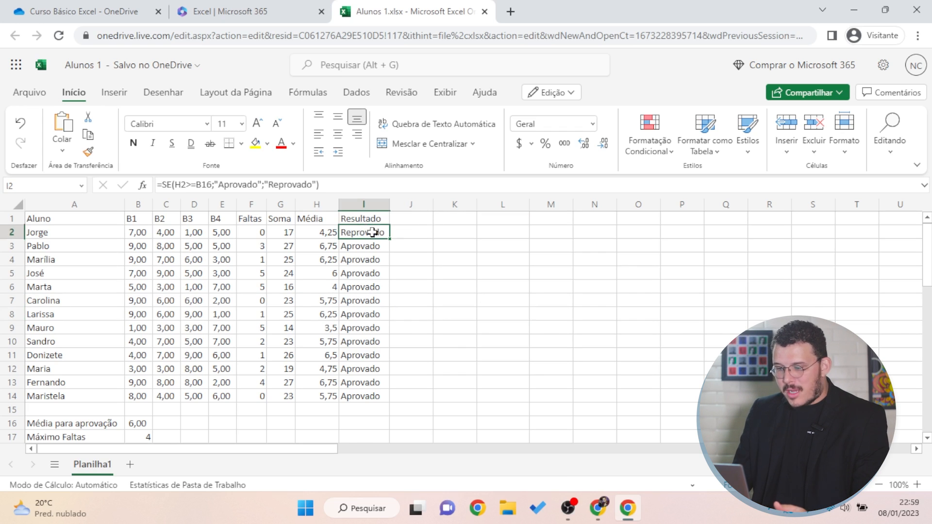
Delete the copied results in I3:I13 and I14, keeping only I2's formula
{"action": "left_click_drag", "start_coordinate": [369, 251], "coordinate": [366, 383]}
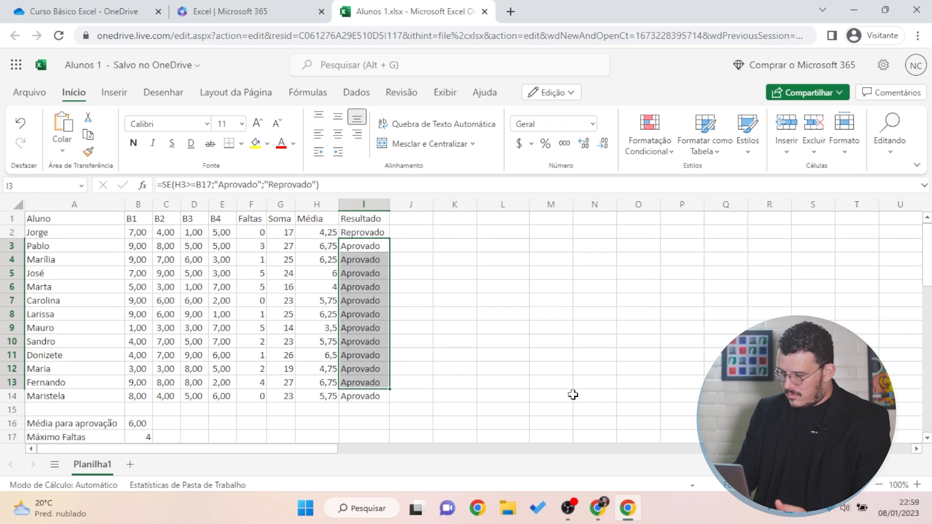
{"action": "key", "text": "BackSpace"}
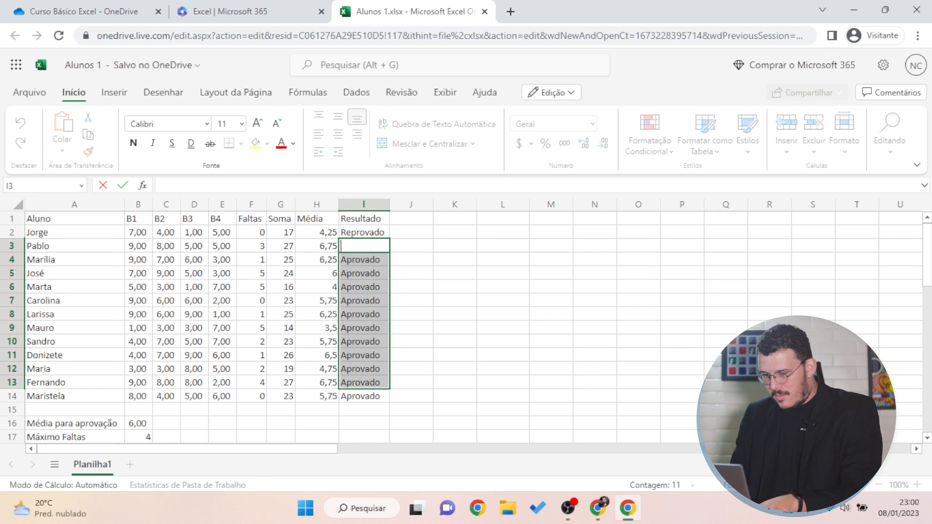
{"action": "key", "text": "Escape"}
{"action": "key", "text": "Delete"}
{"action": "left_click", "coordinate": [362, 396]}
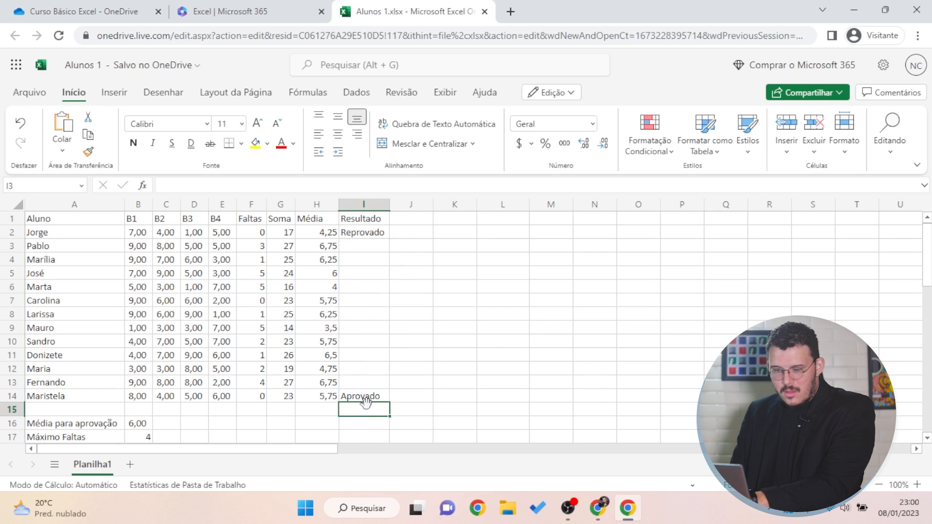
{"action": "key", "text": "Delete"}
{"action": "left_click", "coordinate": [364, 232]}
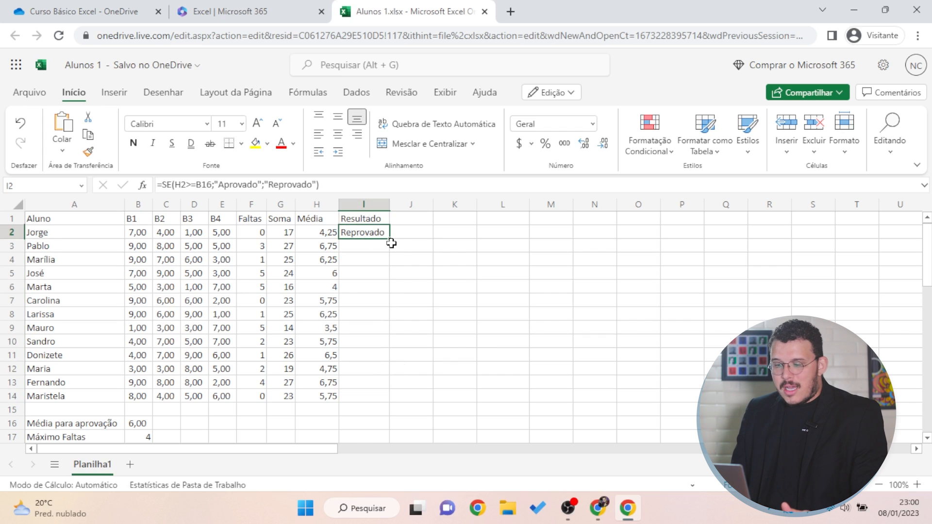
{"action": "left_click_drag", "start_coordinate": [389, 238], "coordinate": [386, 250]}
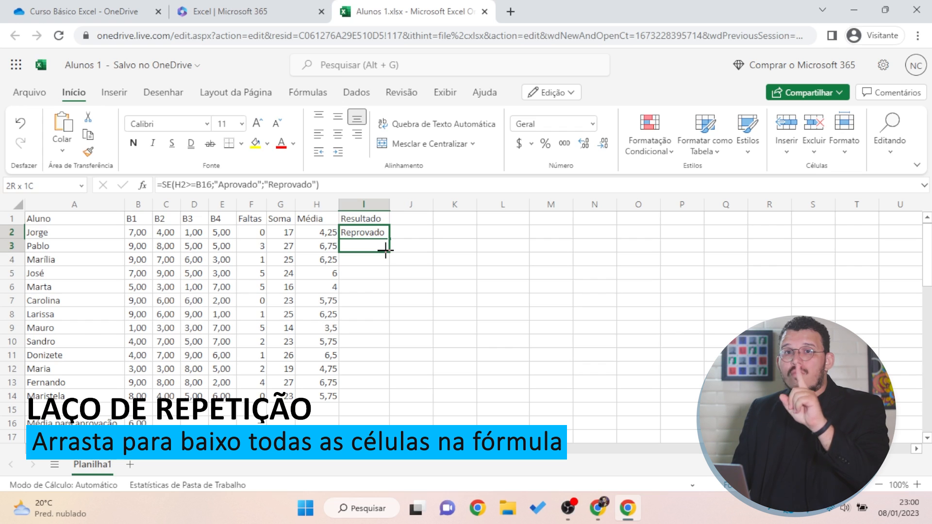
Fill I2's formula into I3 and reveal its references, showing the shifted B17 pass mark
{"action": "left_click_drag", "start_coordinate": [385, 251], "coordinate": [387, 253]}
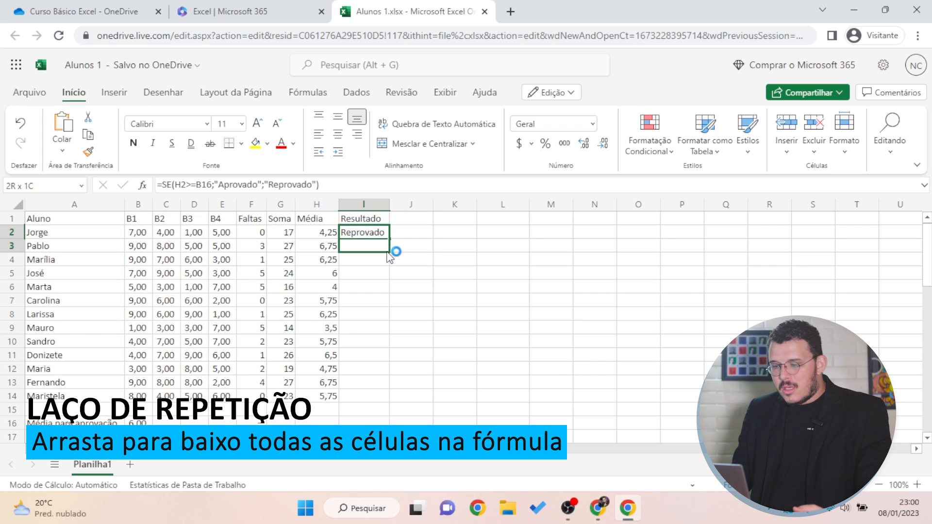
{"action": "left_click", "coordinate": [410, 286]}
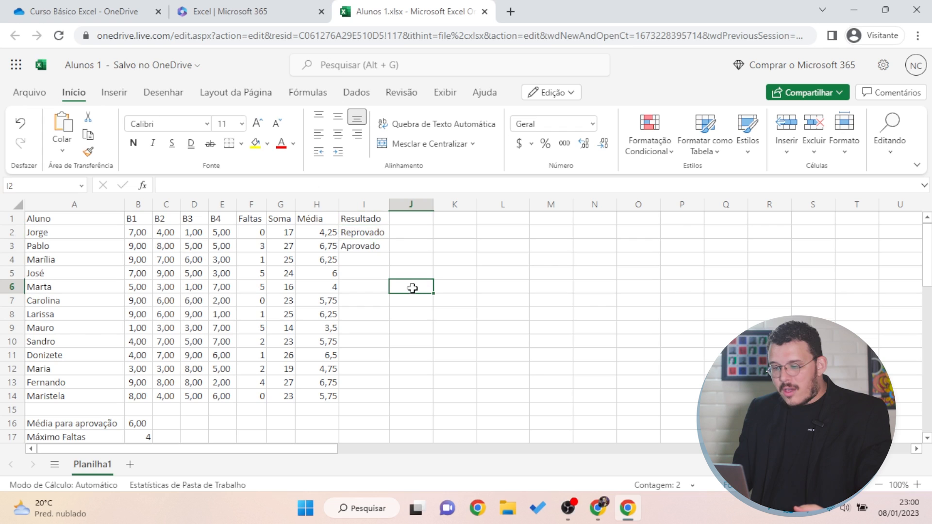
{"action": "left_click", "coordinate": [357, 248]}
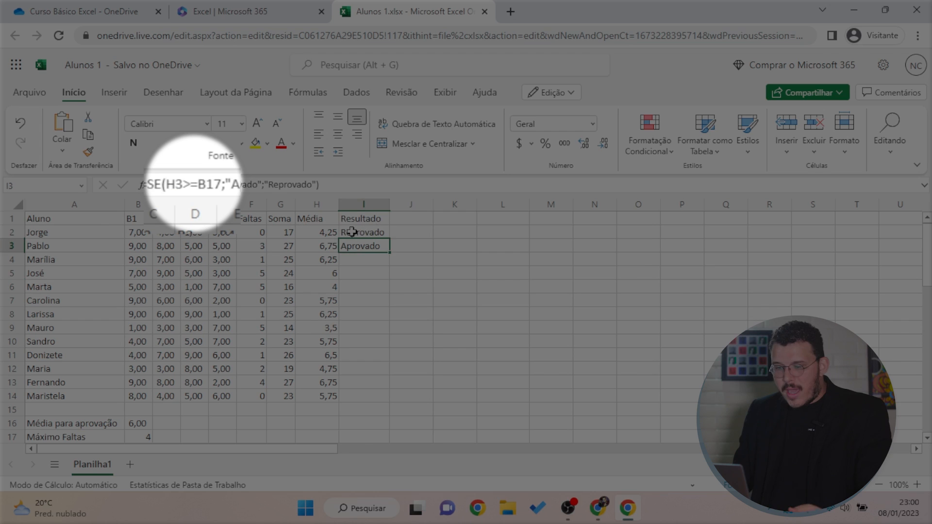
{"action": "left_click", "coordinate": [358, 231]}
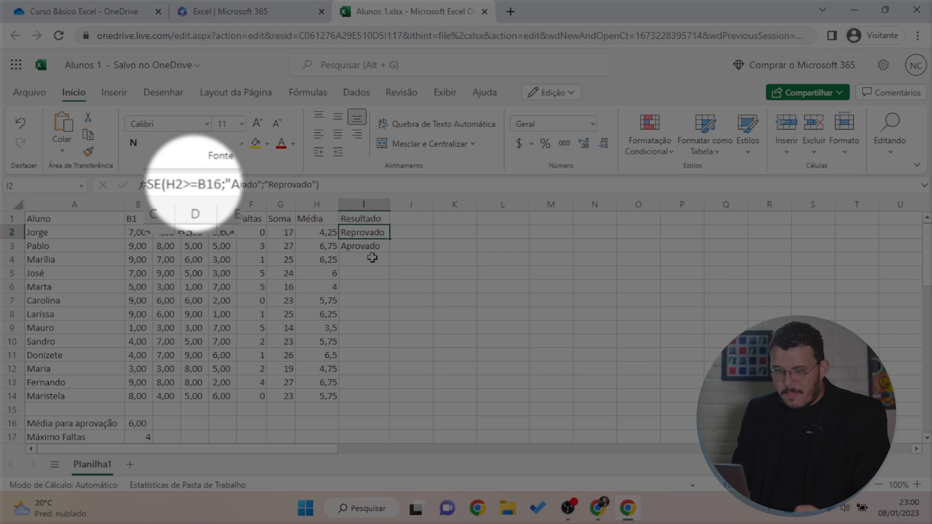
{"action": "left_click", "coordinate": [365, 248]}
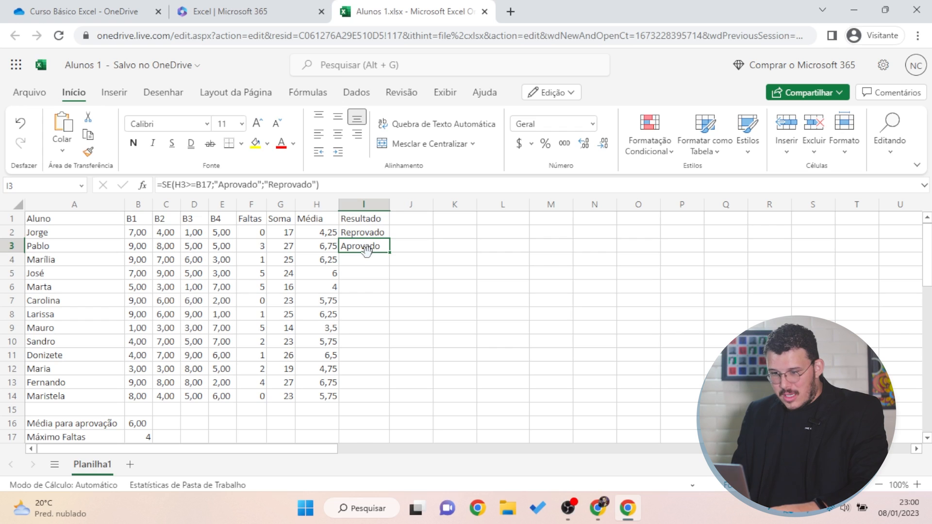
{"action": "key", "text": "F2"}
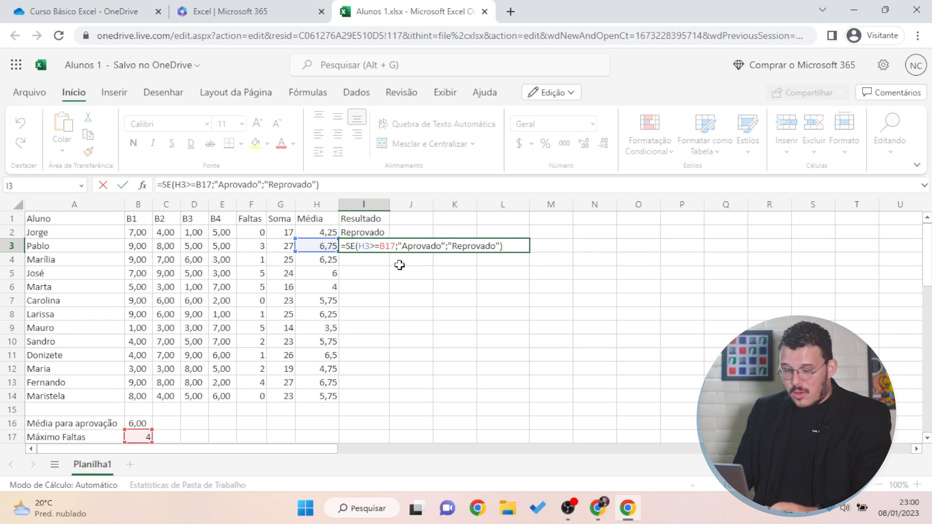
Leave I3's formula unchanged and display I2's formula references with F2 for comparison
{"action": "left_click", "coordinate": [393, 232]}
{"action": "left_click", "coordinate": [371, 233]}
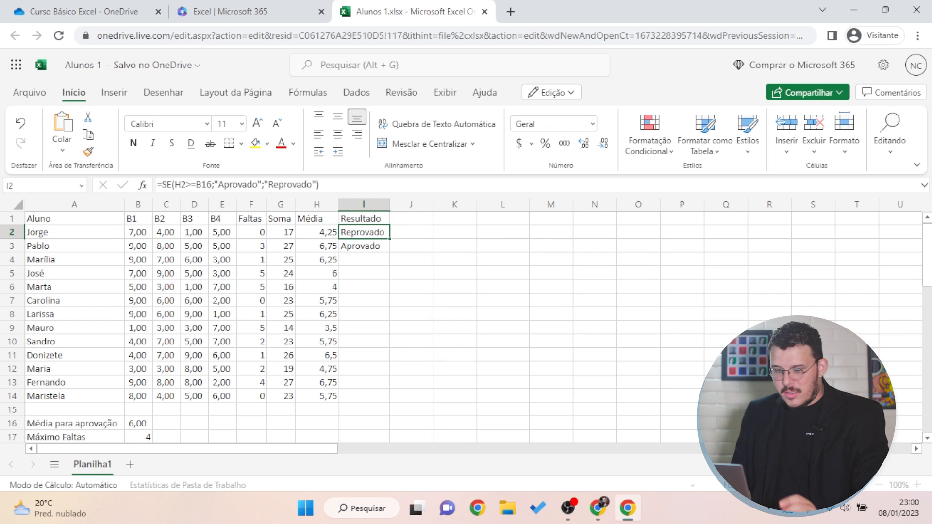
{"action": "key", "text": "F2"}
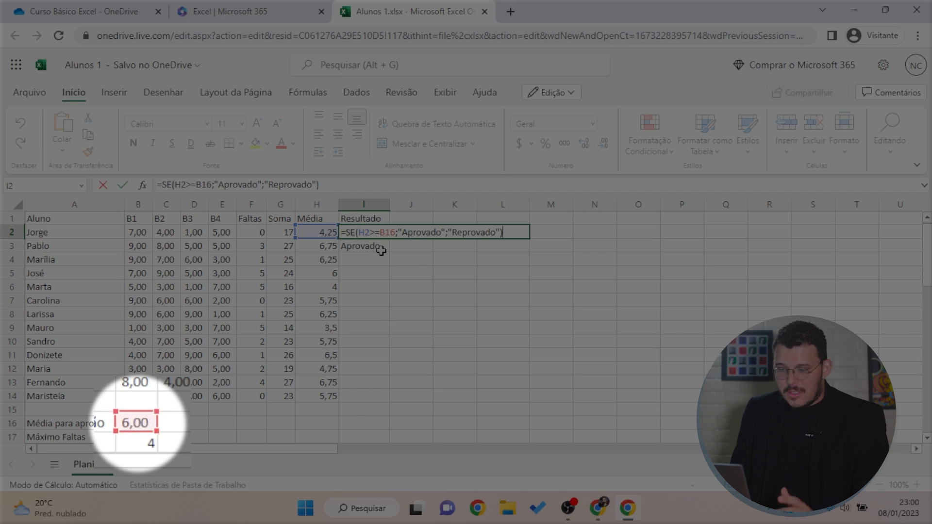
{"action": "key", "text": "Return"}
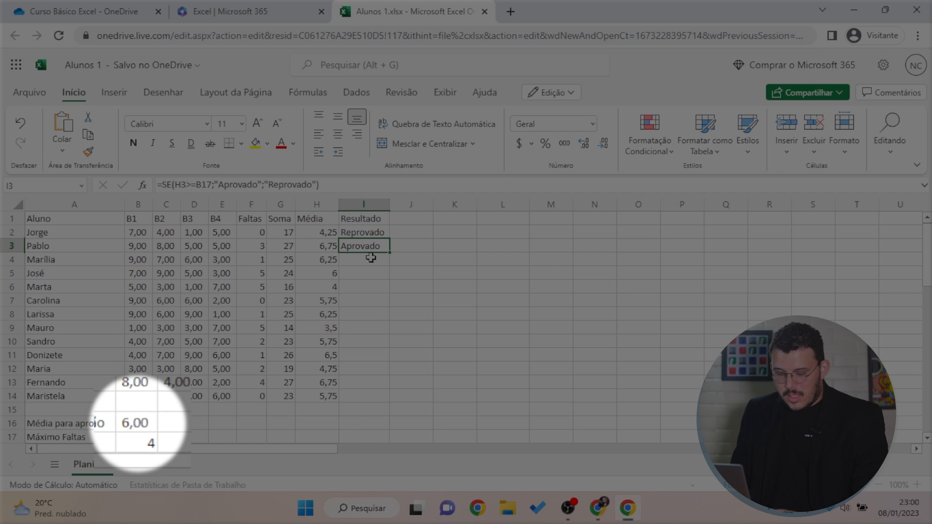
Show I3's references, scrolling to see B17 as the compared cell, then confirm it
{"action": "key", "text": "F2"}
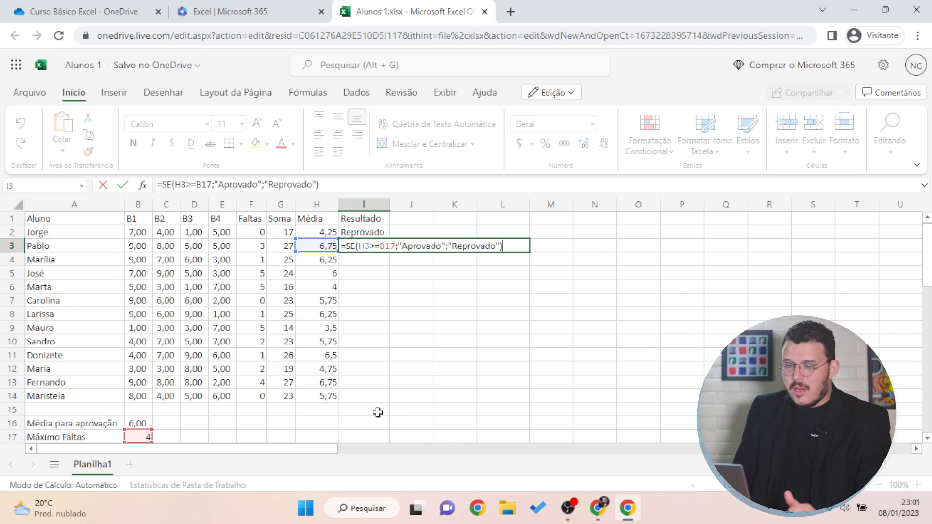
{"action": "scroll", "coordinate": [187, 385], "scroll_direction": "down", "scroll_amount": 2}
{"action": "scroll", "coordinate": [349, 252], "scroll_direction": "up", "scroll_amount": 2}
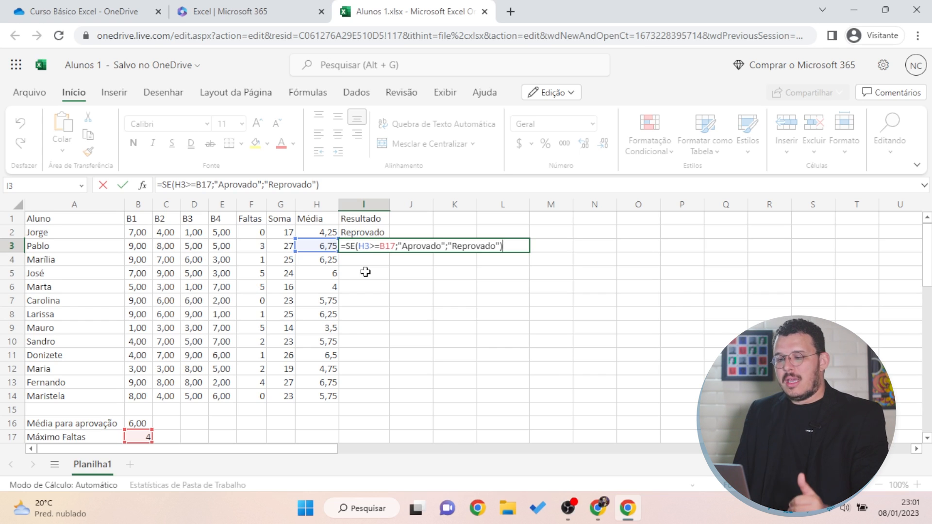
{"action": "scroll", "coordinate": [349, 286], "scroll_direction": "down", "scroll_amount": 2}
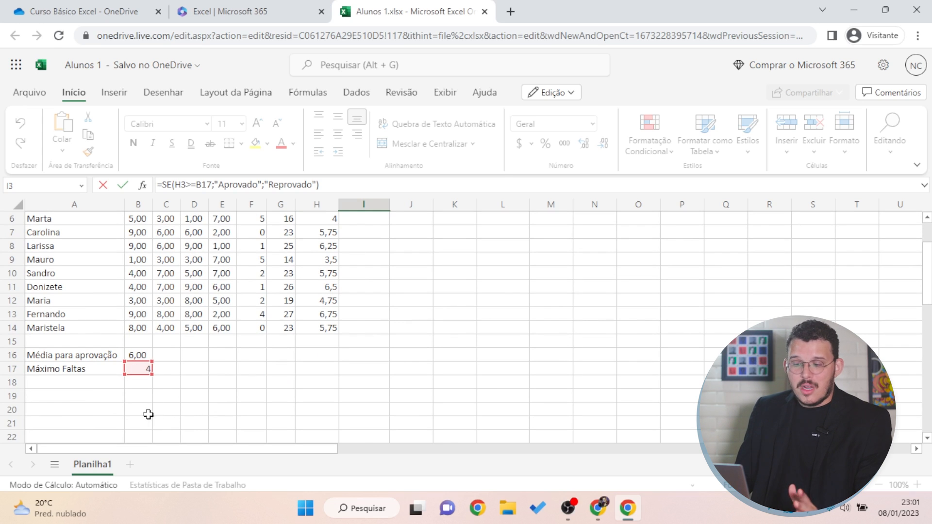
{"action": "scroll", "coordinate": [474, 381], "scroll_direction": "up", "scroll_amount": 1}
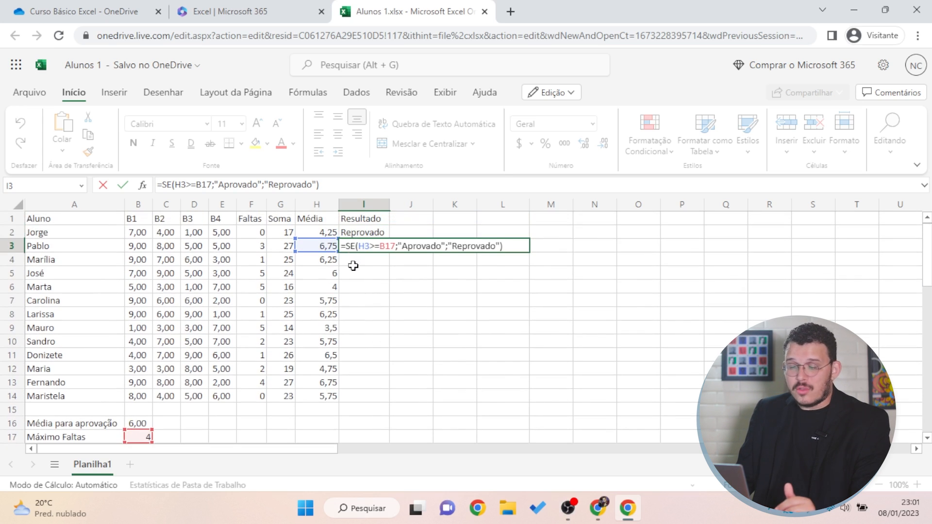
{"action": "scroll", "coordinate": [193, 355], "scroll_direction": "down", "scroll_amount": 1}
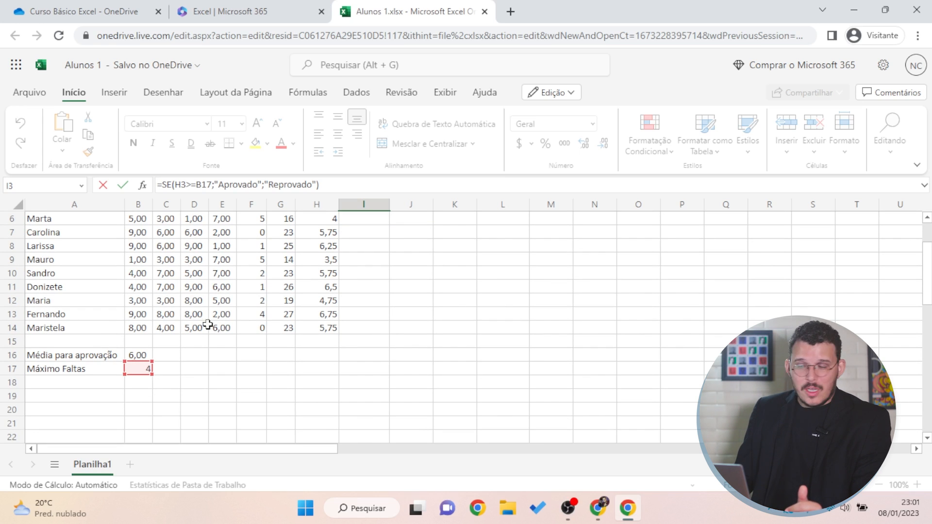
{"action": "scroll", "coordinate": [226, 315], "scroll_direction": "up", "scroll_amount": 1}
{"action": "scroll", "coordinate": [226, 314], "scroll_direction": "up", "scroll_amount": 1}
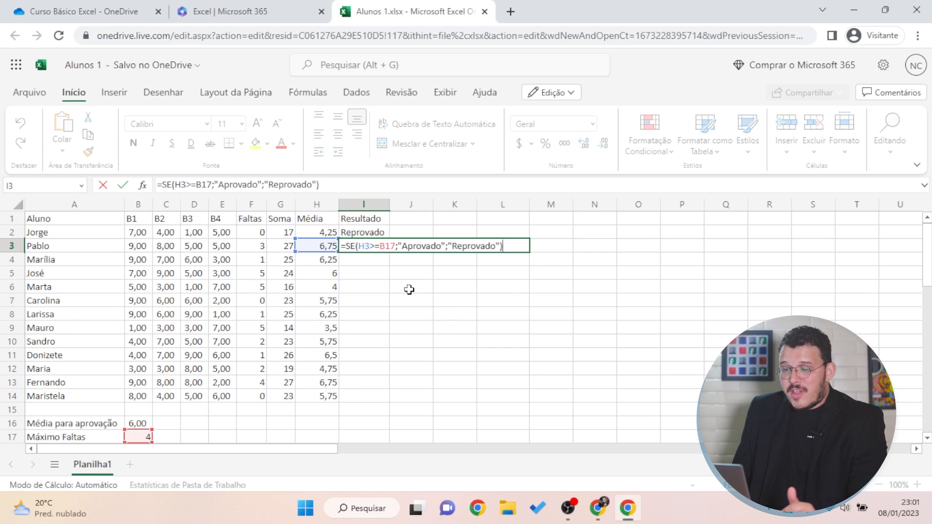
{"action": "key", "text": "ctrl+Return"}
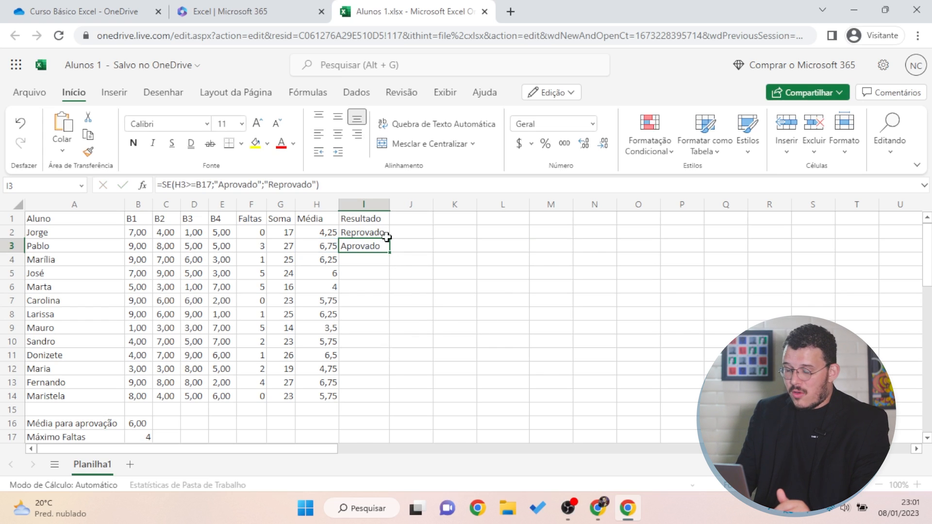
Clear I3's test formula and make I2's B16 reference absolute with F4
{"action": "key", "text": "Delete"}
{"action": "left_click", "coordinate": [373, 232]}
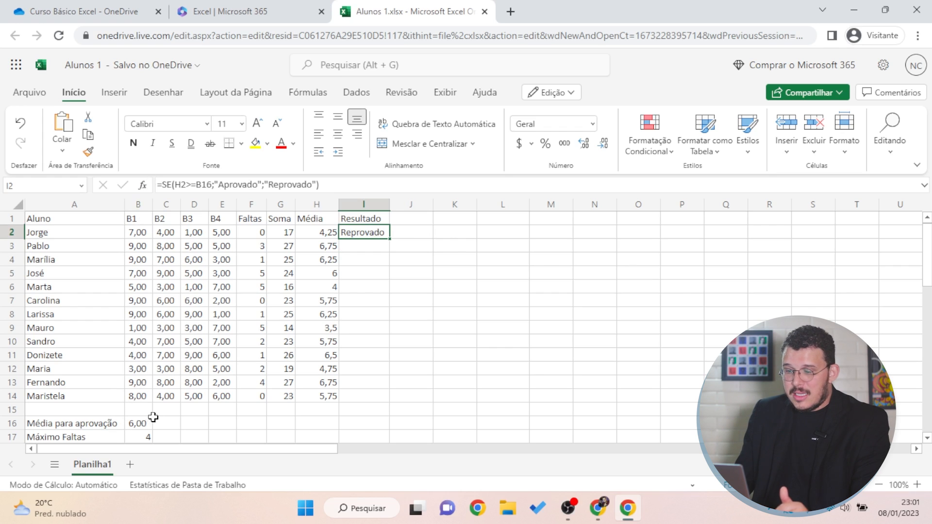
{"action": "left_click", "coordinate": [174, 185]}
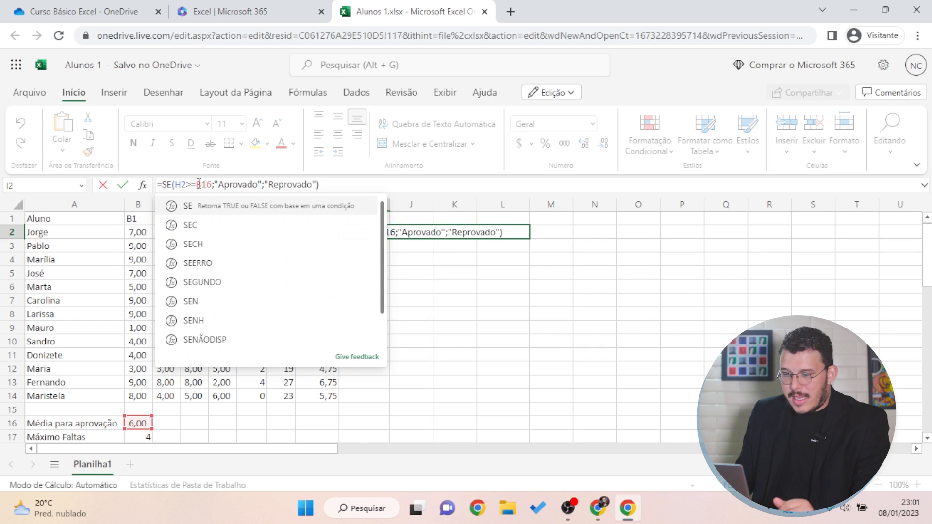
{"action": "left_click", "coordinate": [199, 184]}
{"action": "double_click", "coordinate": [211, 186]}
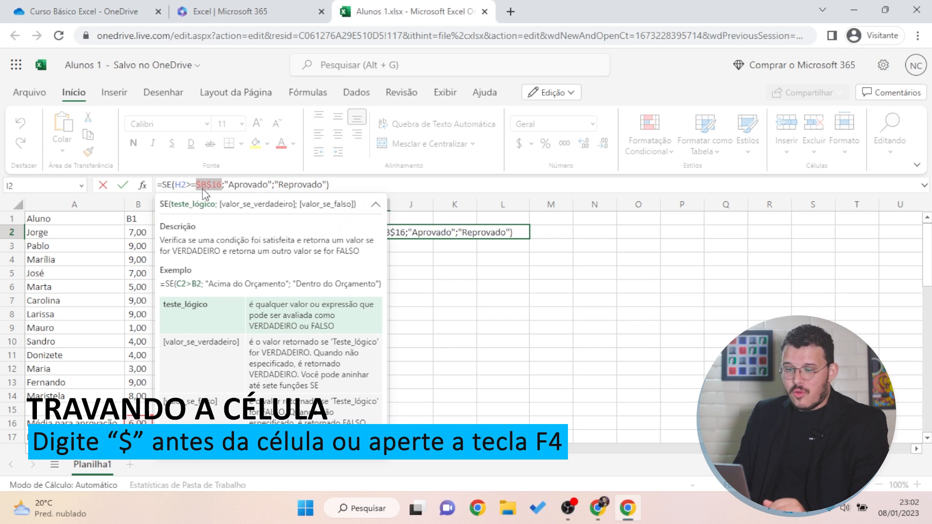
{"action": "key", "text": "F4"}
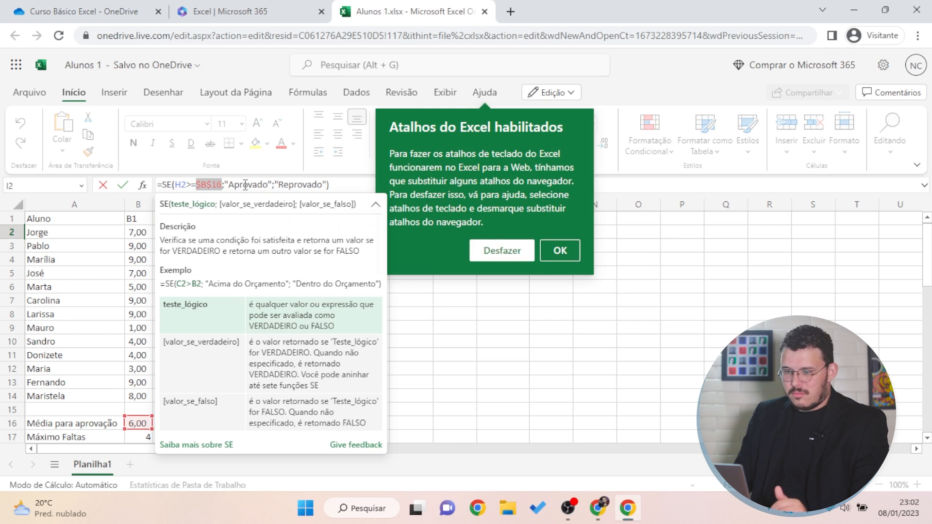
{"action": "left_click", "coordinate": [220, 189]}
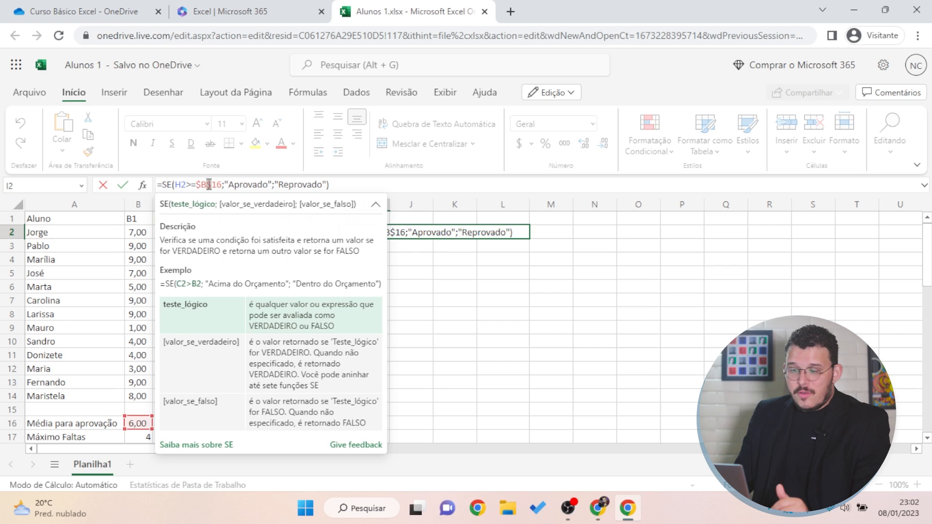
Retype the dollar signs in the B16 reference by hand, then discard those edits
{"action": "left_click_drag", "start_coordinate": [199, 189], "coordinate": [208, 189]}
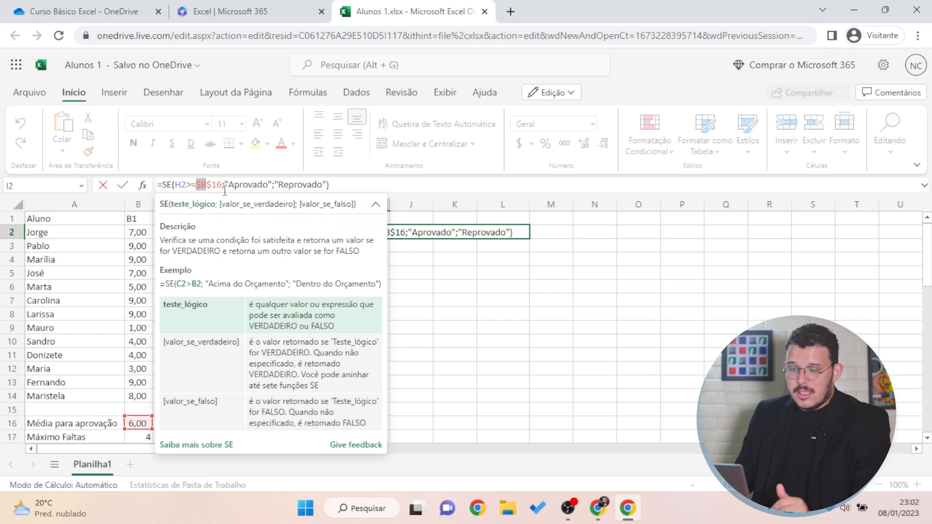
{"action": "left_click", "coordinate": [215, 186]}
{"action": "key", "text": "BackSpace"}
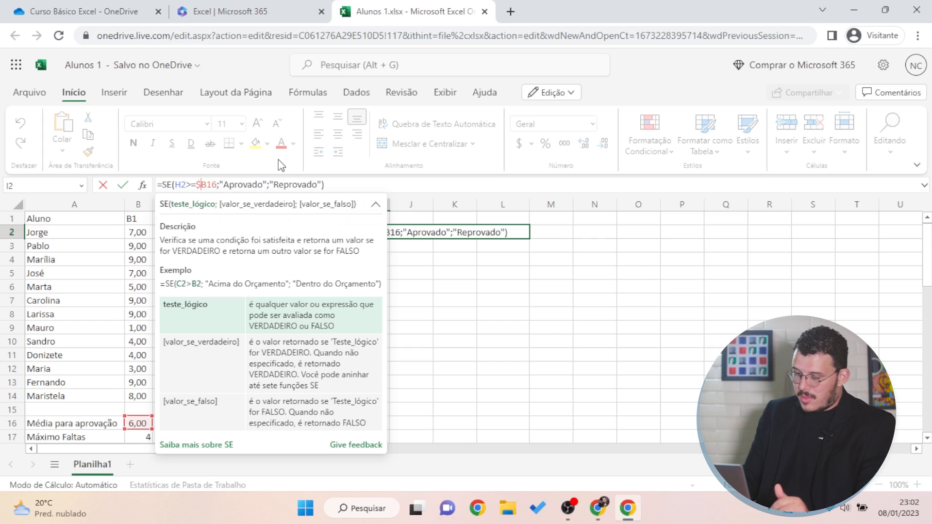
{"action": "key", "text": "Left"}
{"action": "key", "text": "BackSpace"}
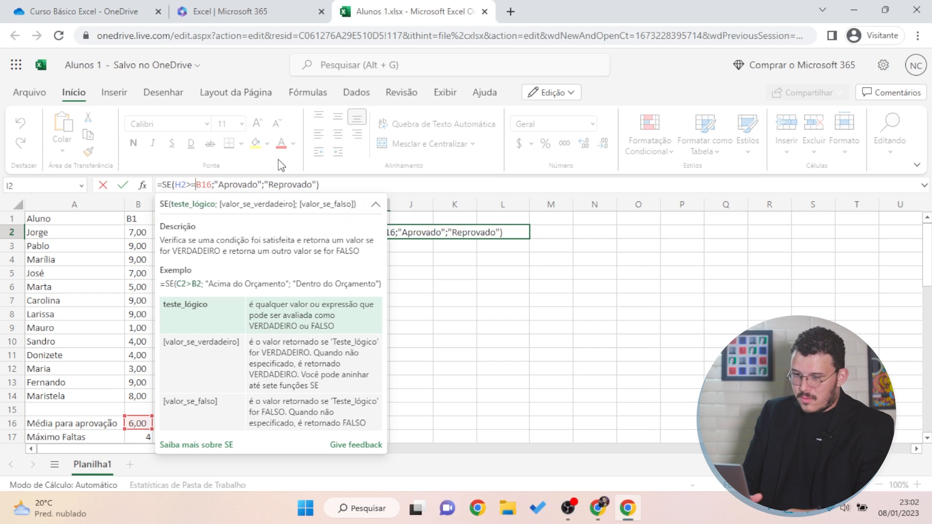
{"action": "type", "text": "$"}
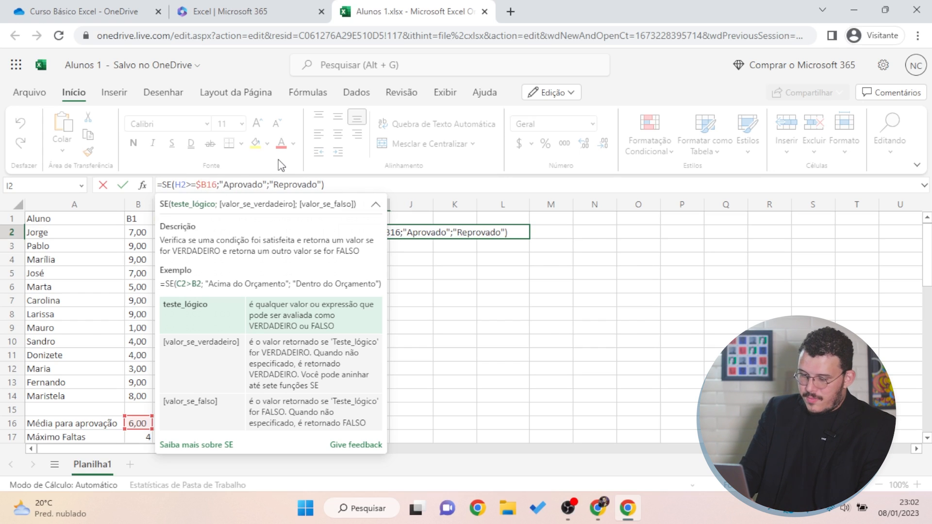
{"action": "key", "text": "Right"}
{"action": "type", "text": "$"}
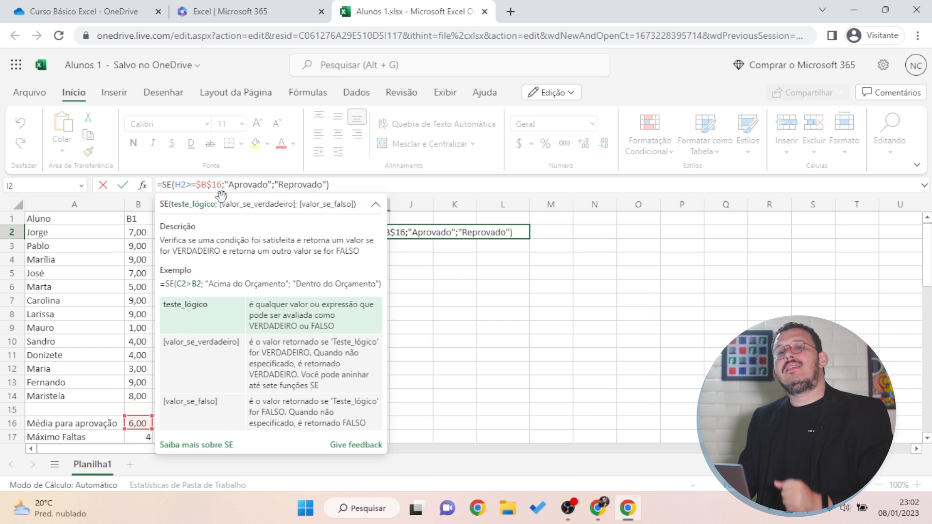
{"action": "key", "text": "Escape"}
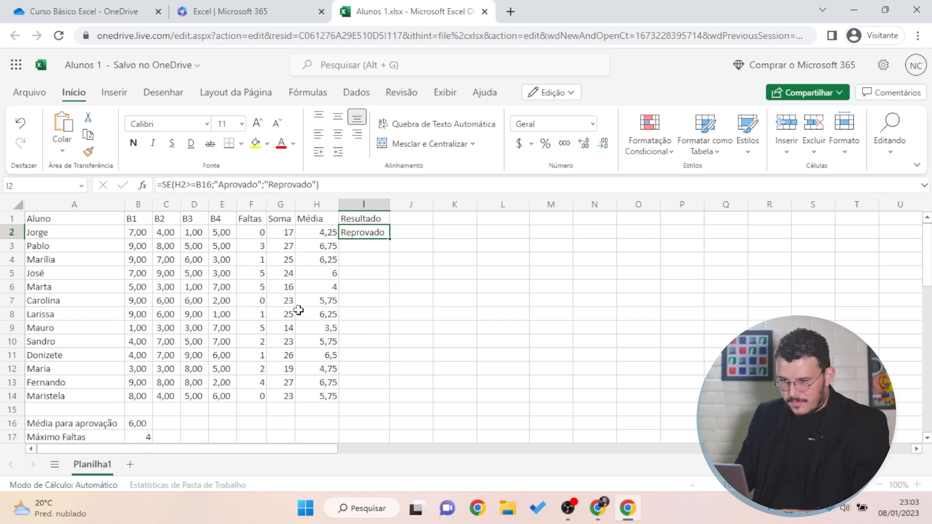
Lock the reference as $B$16 with F4 and confirm I2's formula
{"action": "left_click", "coordinate": [207, 184]}
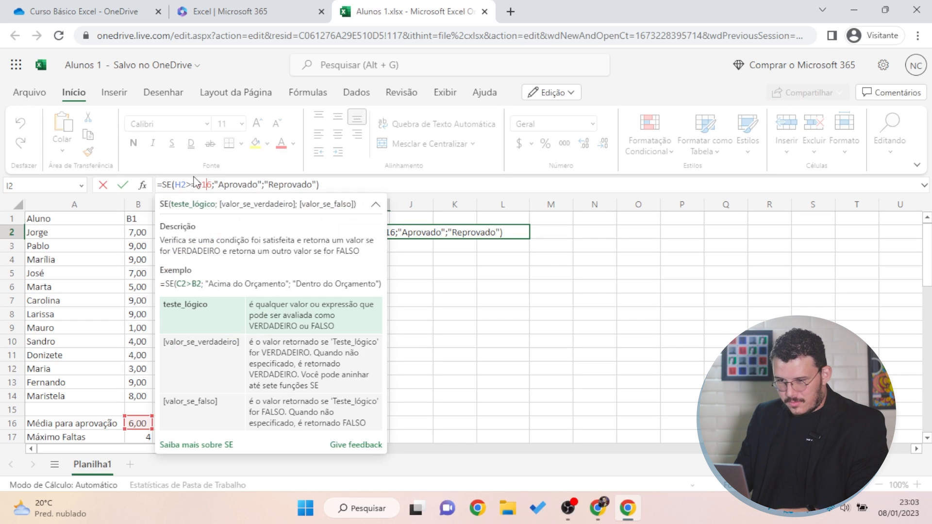
{"action": "key", "text": "F4"}
{"action": "key", "text": "Return"}
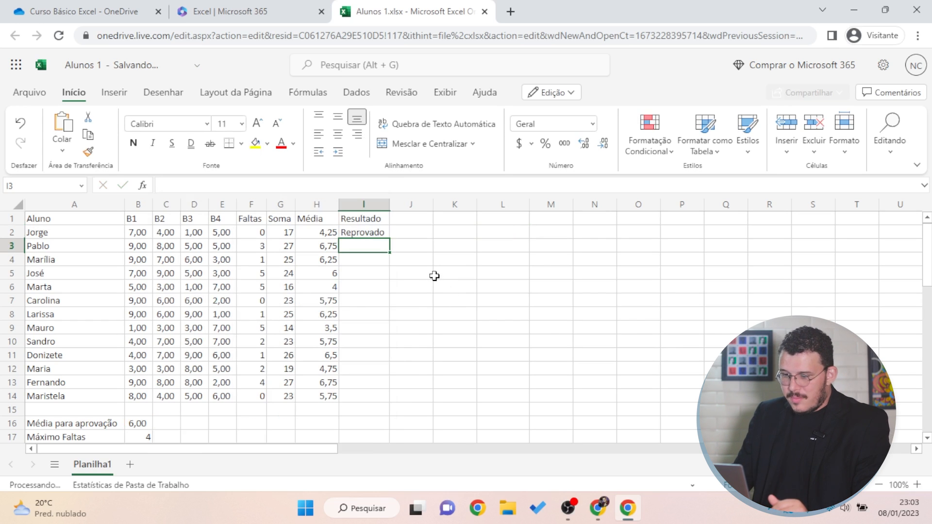
{"action": "left_click", "coordinate": [374, 237]}
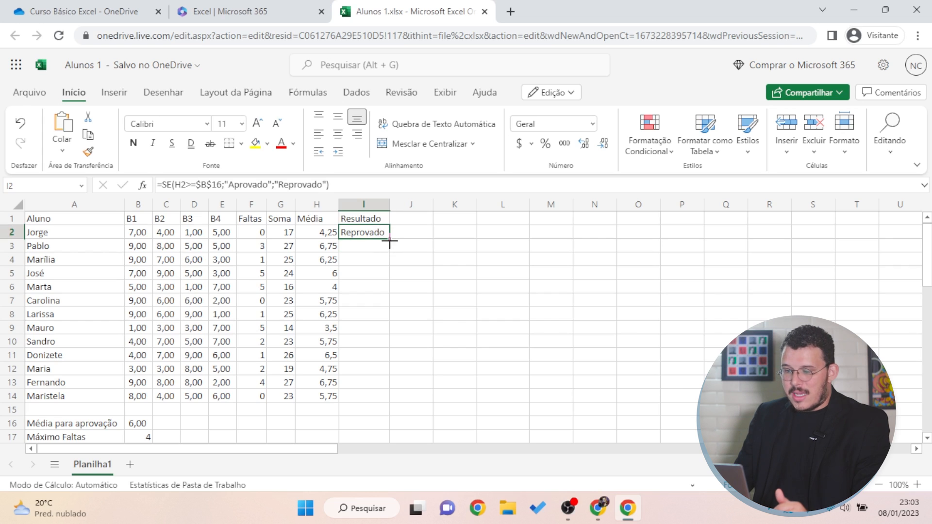
Fill the locked formula down to I14 and compare sample Média values with their Resultado
{"action": "left_click_drag", "start_coordinate": [390, 240], "coordinate": [377, 396]}
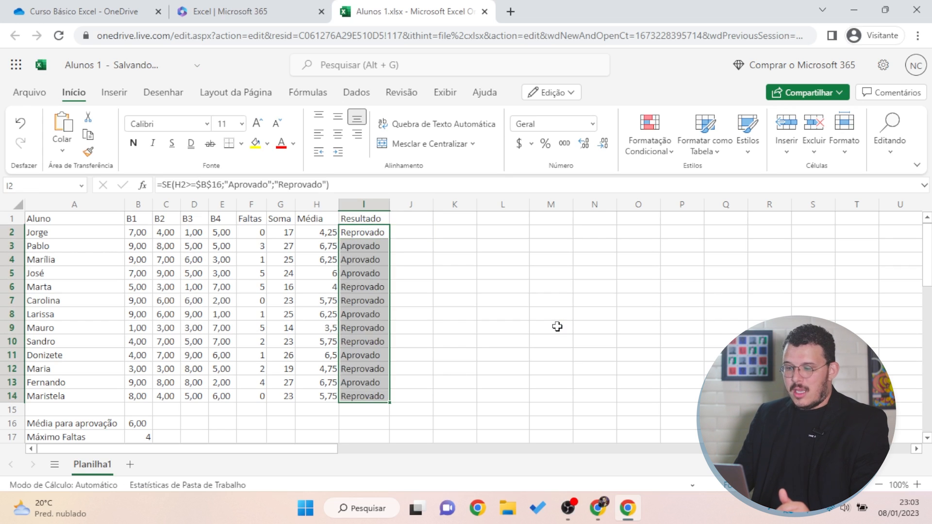
{"action": "left_click", "coordinate": [482, 322]}
{"action": "left_click_drag", "start_coordinate": [367, 287], "coordinate": [335, 300]}
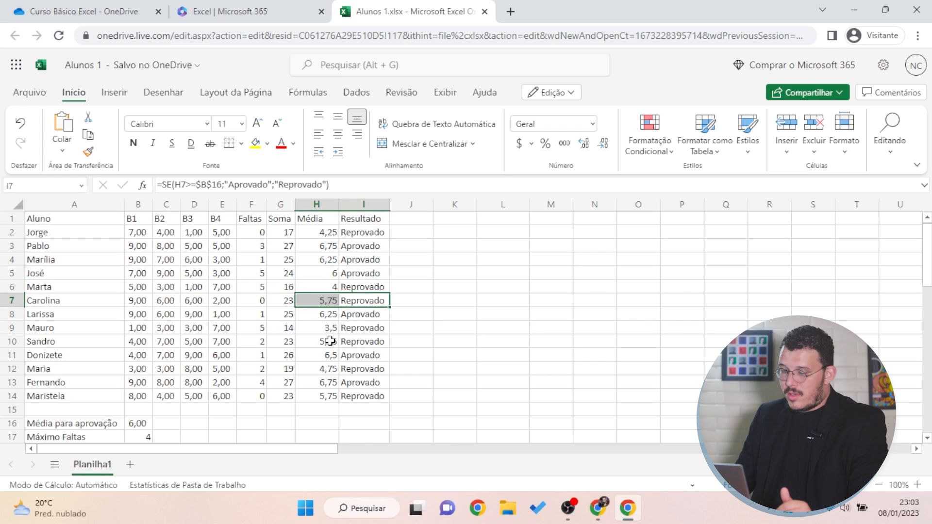
{"action": "left_click_drag", "start_coordinate": [359, 356], "coordinate": [335, 356]}
{"action": "left_click", "coordinate": [409, 396]}
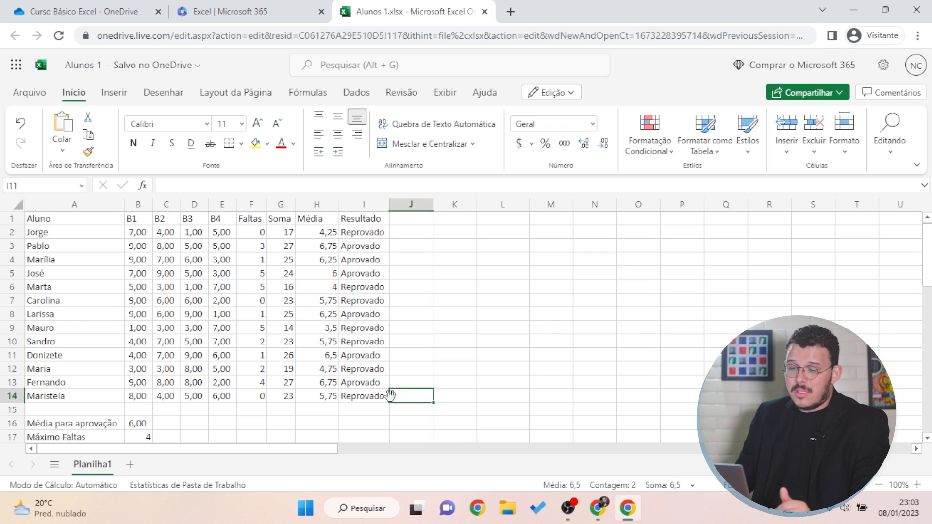
{"action": "left_click", "coordinate": [553, 314]}
Verify the copied formulas in I3, I8 and I13 reference $B$16
{"action": "left_click", "coordinate": [375, 245]}
{"action": "left_click", "coordinate": [377, 314]}
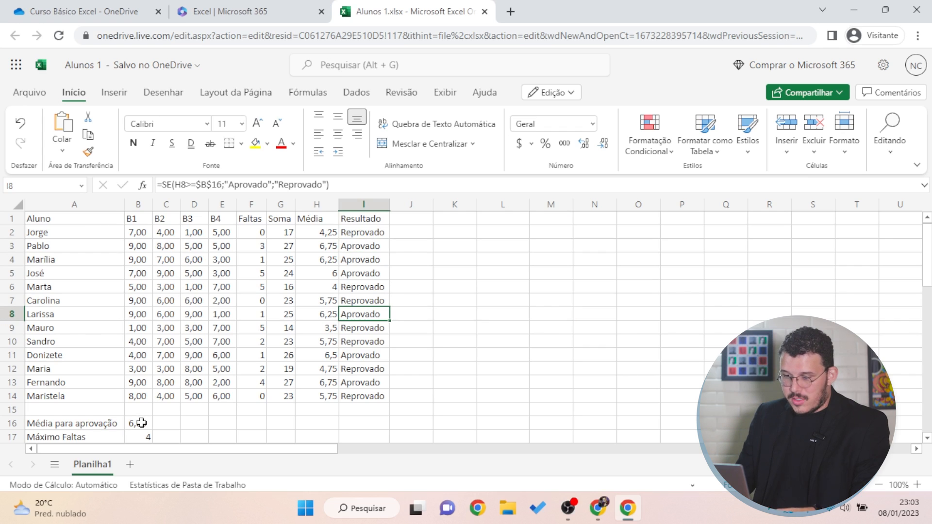
{"action": "key", "text": "F2"}
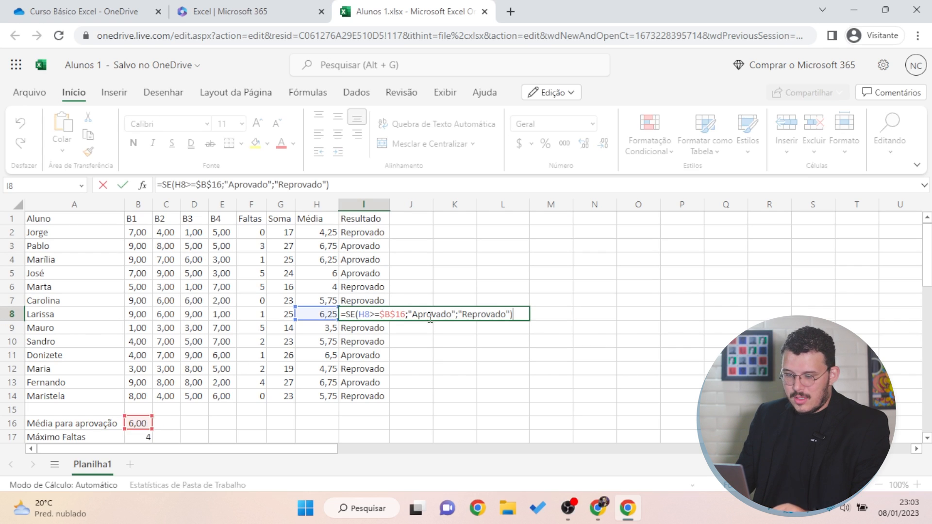
{"action": "left_click", "coordinate": [365, 384]}
{"action": "key", "text": "F2"}
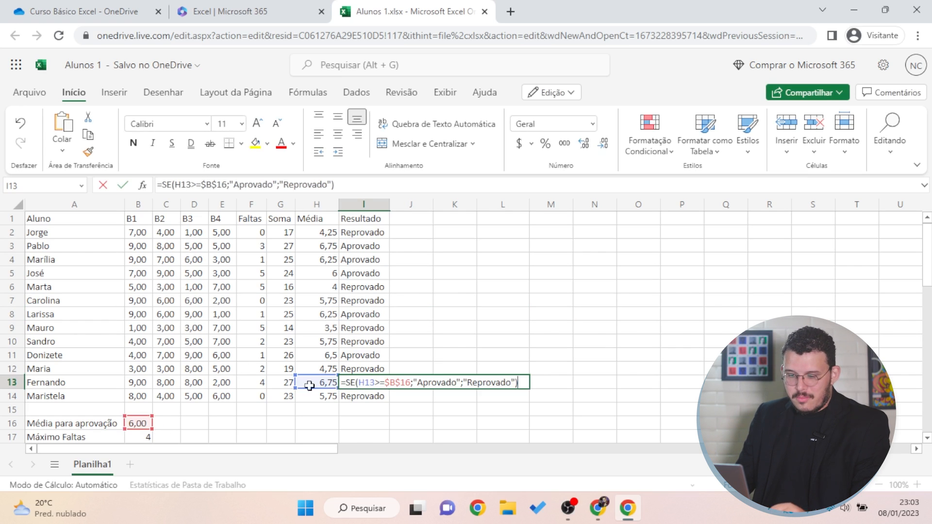
{"action": "key", "text": "Escape"}
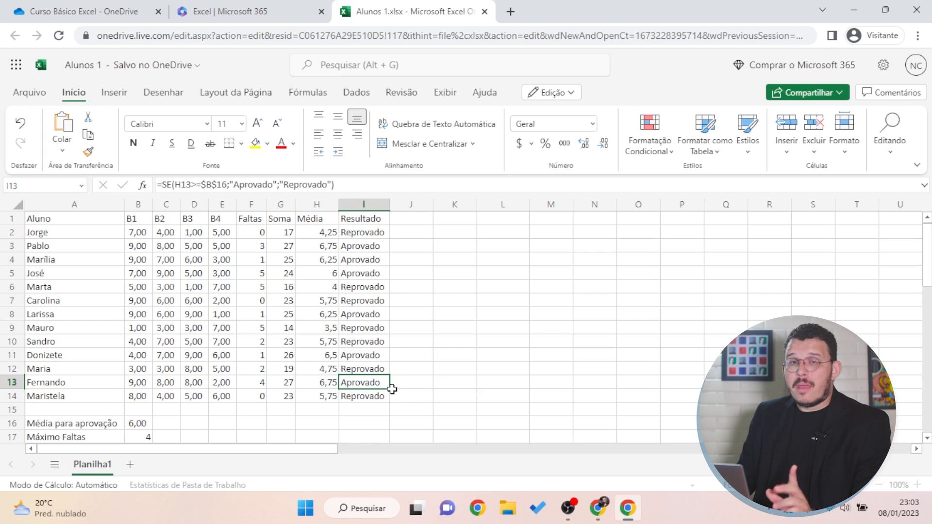
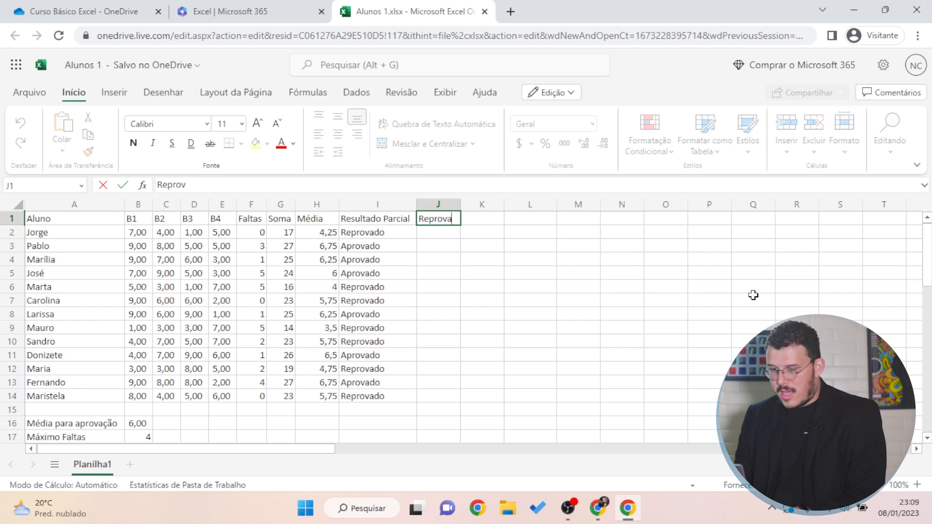
Type the column J header 'Reprovado por Falta' in J1
{"action": "type", "text": "ta"}
Confirm the 'Reprovado por Falta' header in J1 and select J2
{"action": "key", "text": "Return"}
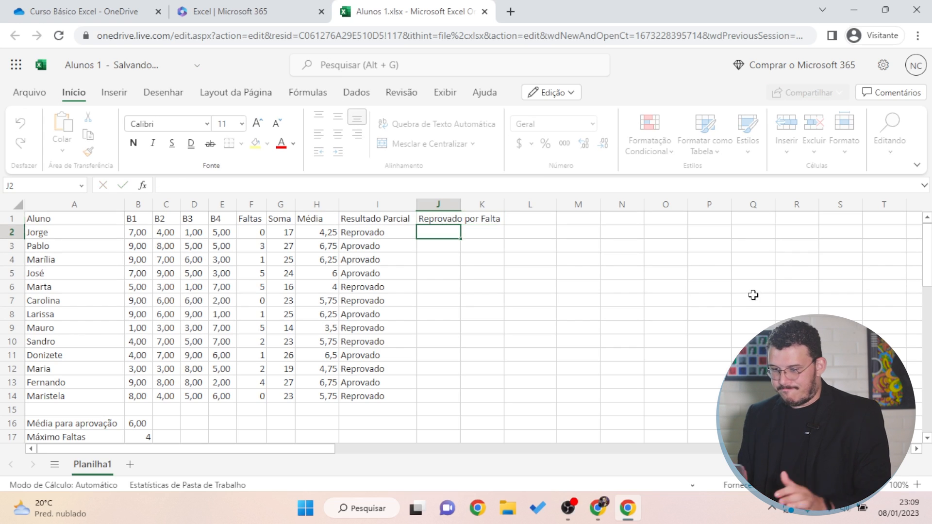
{"action": "left_click", "coordinate": [439, 259]}
{"action": "left_click", "coordinate": [429, 235]}
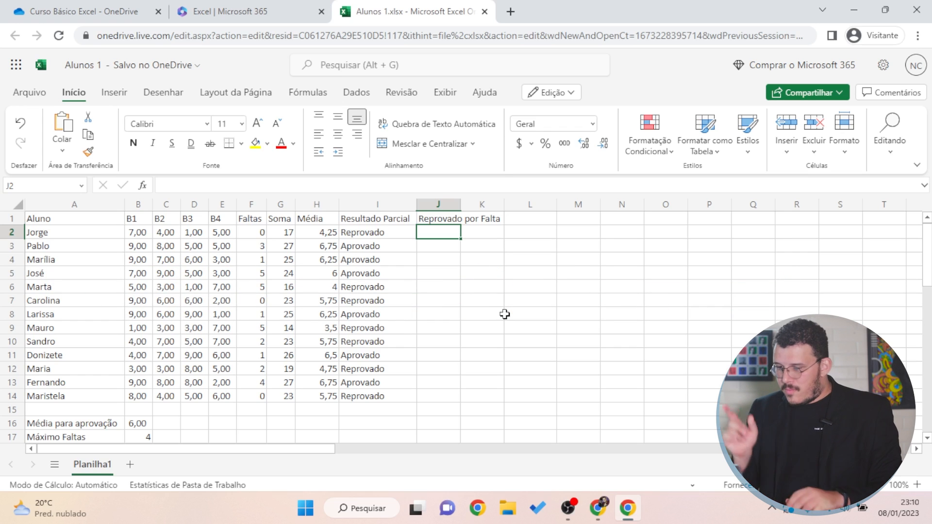
Begin J2's formula =SE(I2="Reprovado";"Reprovado por Falta"; using I2 as the test
{"action": "type", "text": "="}
{"action": "type", "text": "se*"}
{"action": "type", "text": "("}
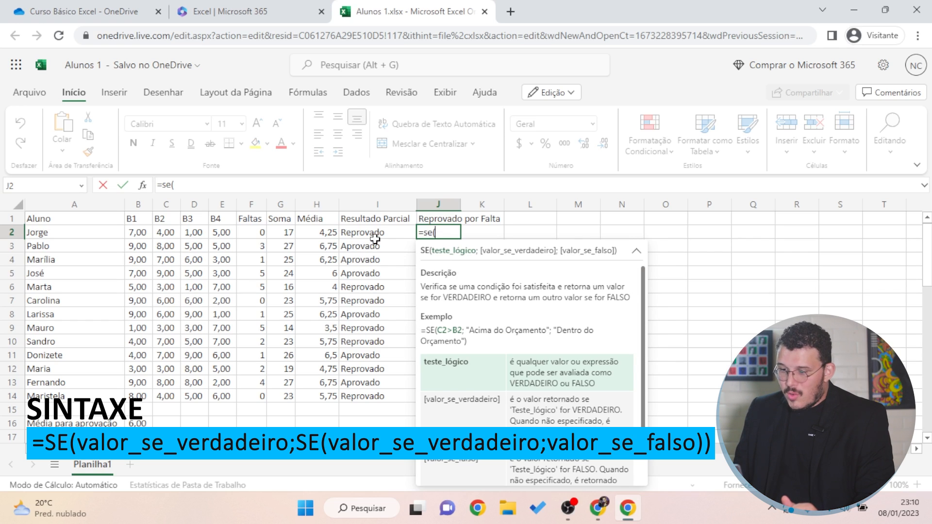
{"action": "left_click", "coordinate": [375, 236]}
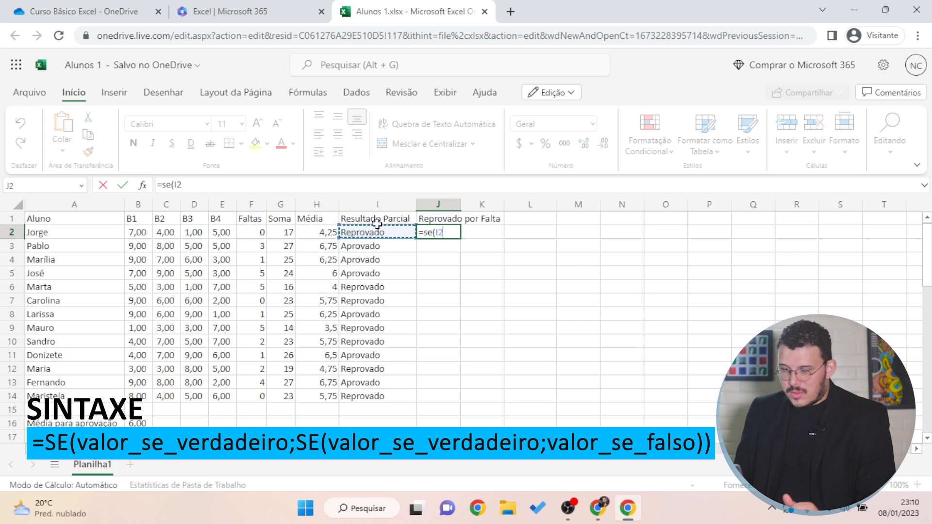
{"action": "type", "text": "="}
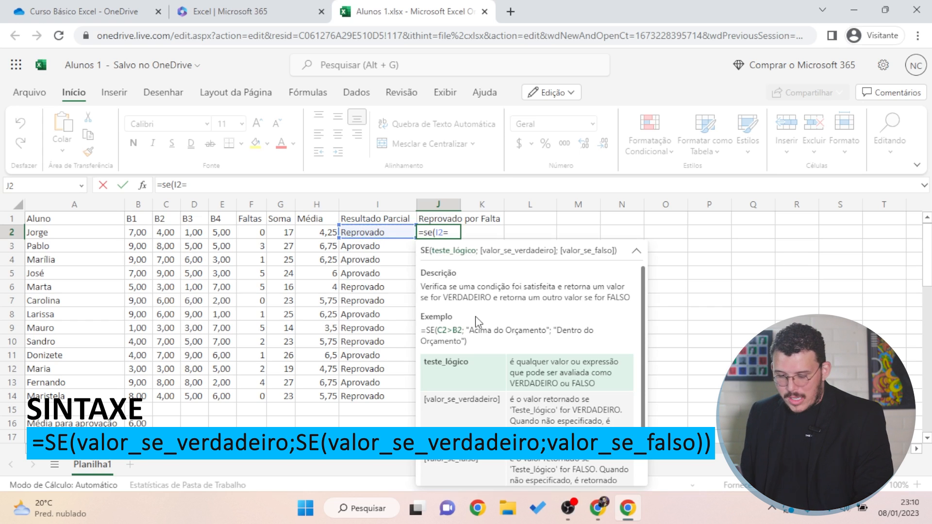
{"action": "type", "text": "\""}
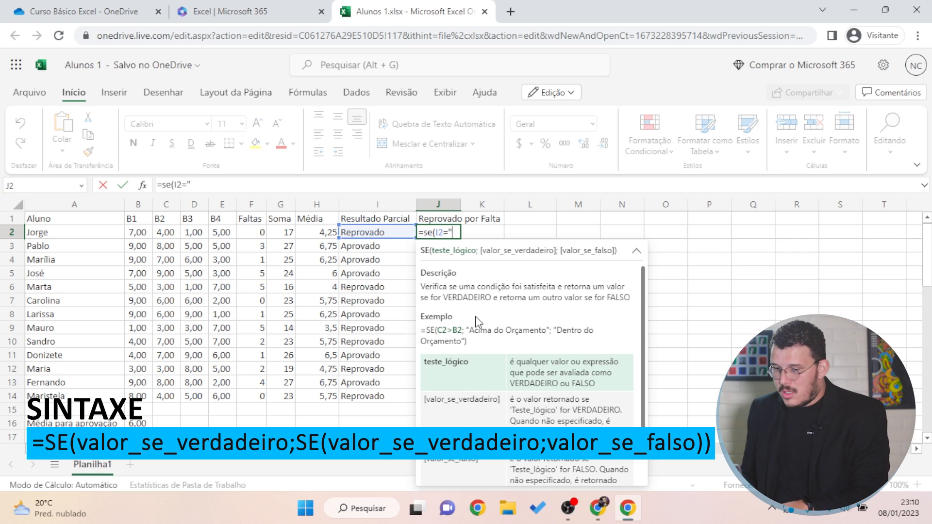
{"action": "type", "text": "Rep"}
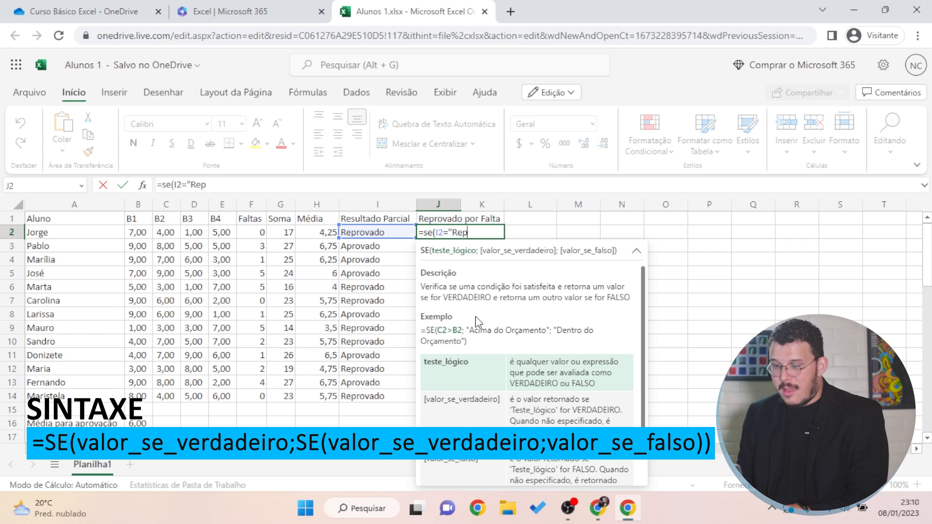
{"action": "type", "text": "rovado\""}
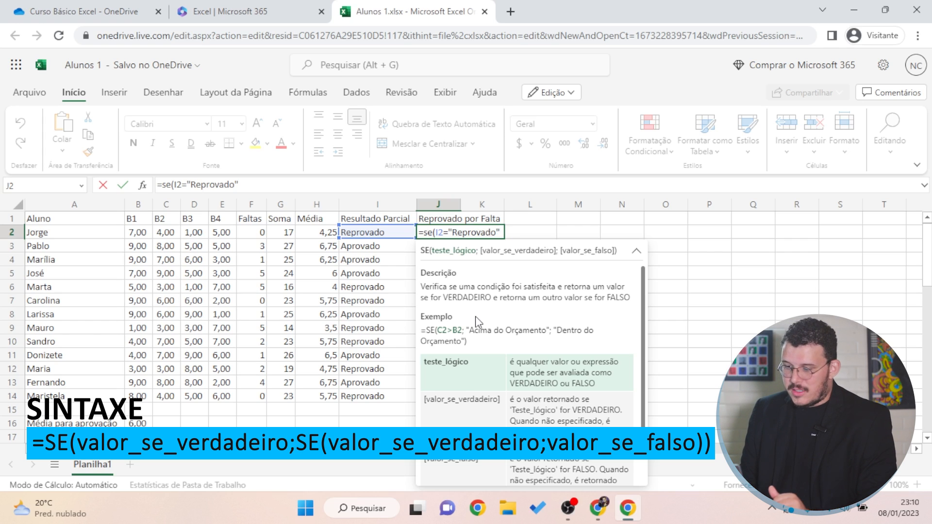
{"action": "type", "text": ";"}
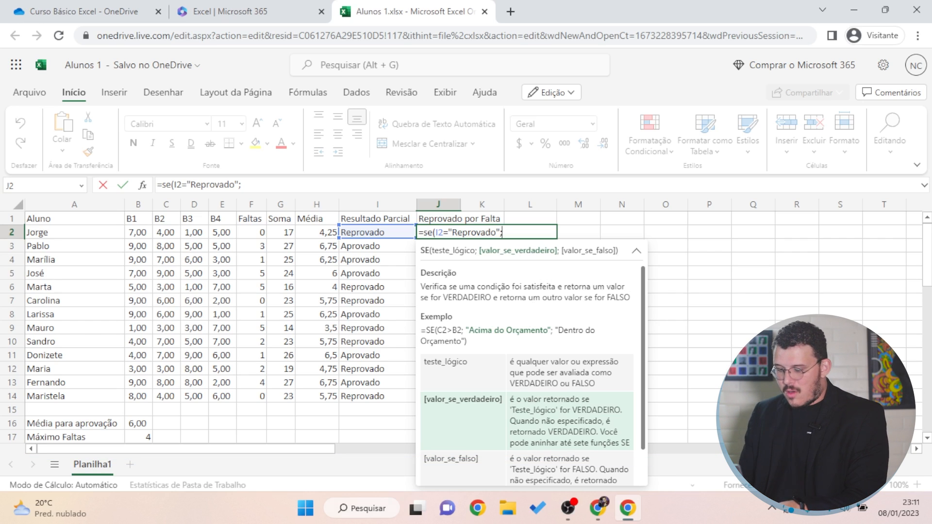
{"action": "type", "text": "\"Reprov"}
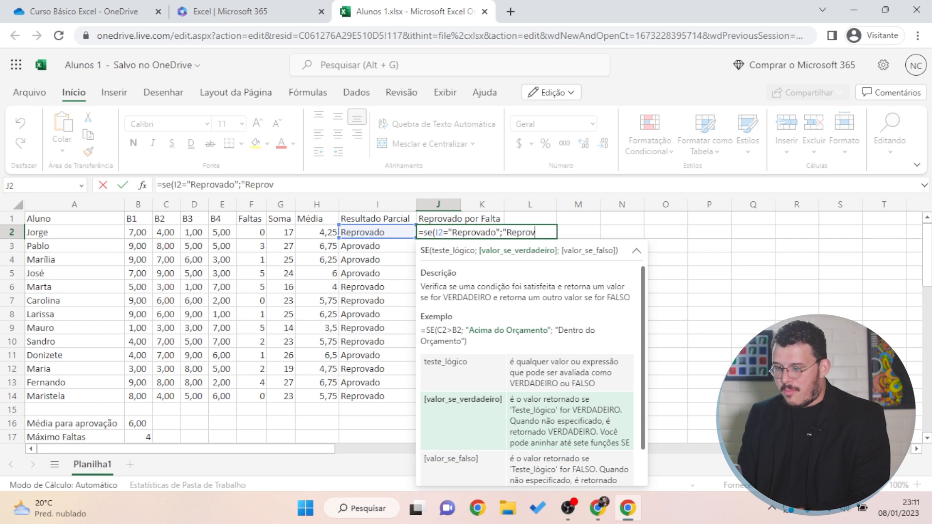
{"action": "type", "text": "ado por Falta"}
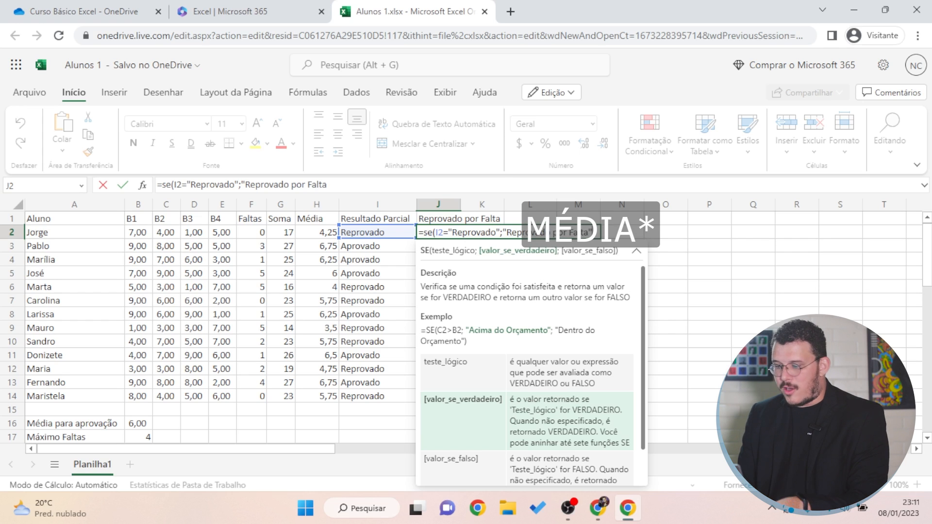
{"action": "type", "text": "\";"}
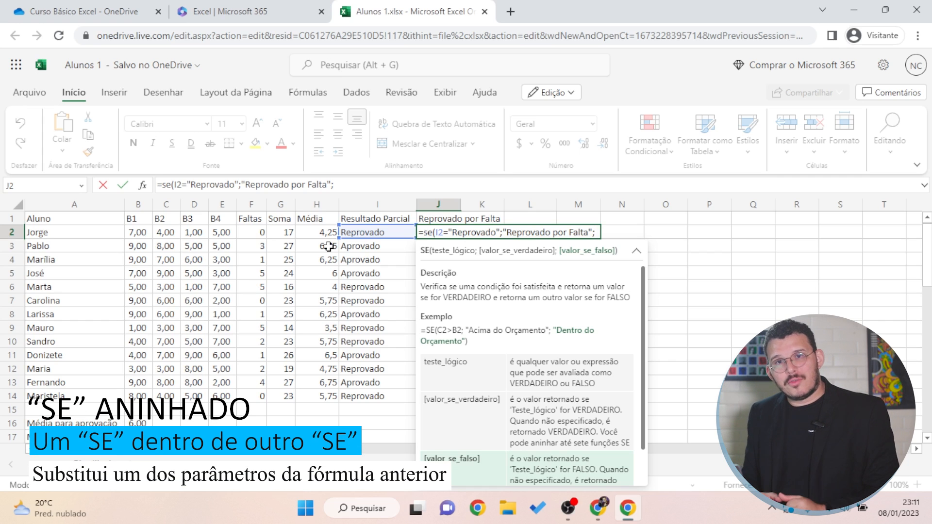
Nest a second SE in J2 testing whether absences in F2 are >= B17
{"action": "type", "text": "se("}
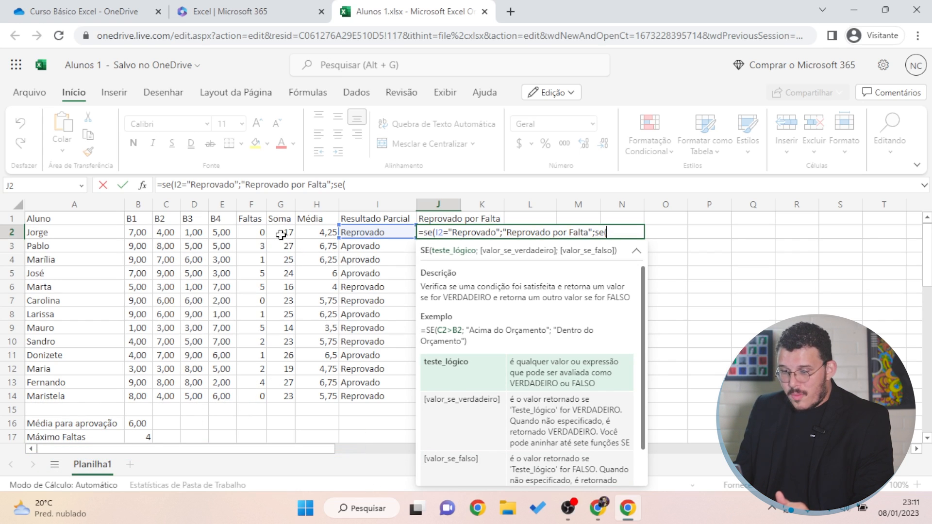
{"action": "left_click", "coordinate": [254, 235]}
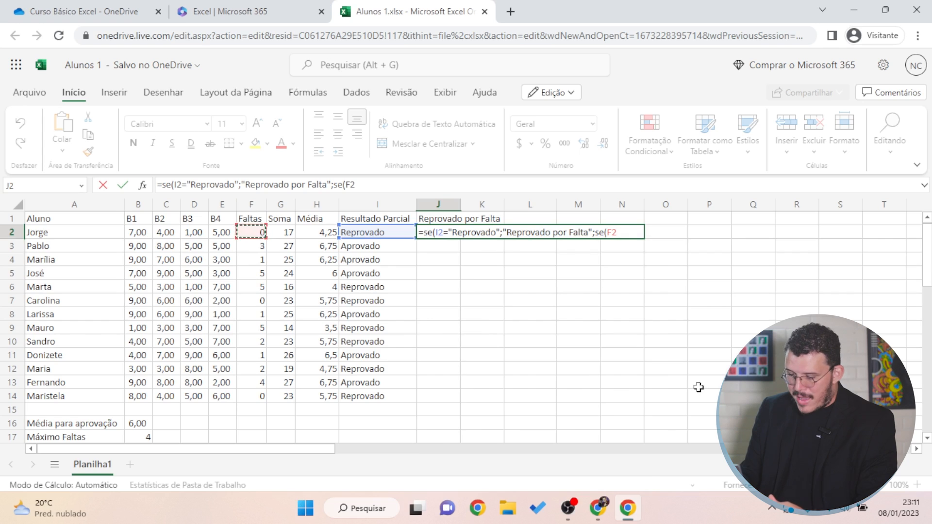
{"action": "type", "text": ">="}
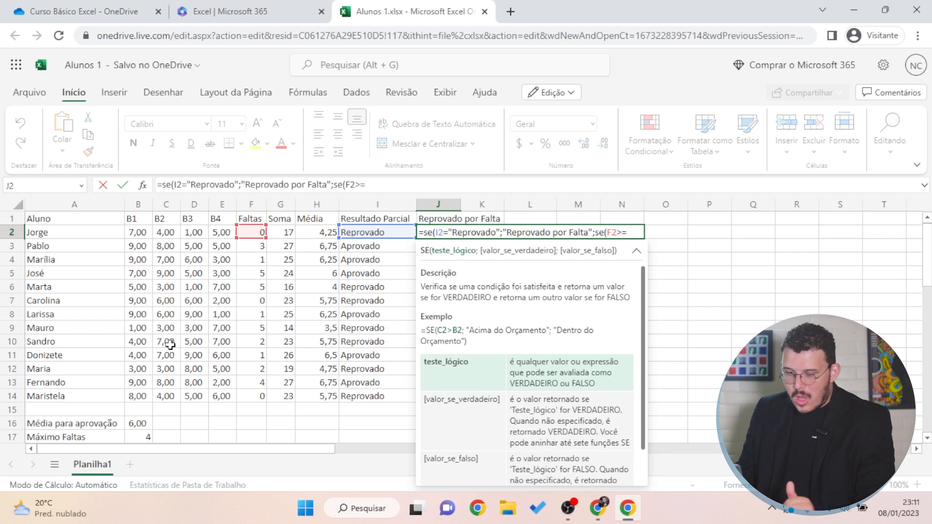
{"action": "left_click", "coordinate": [134, 438]}
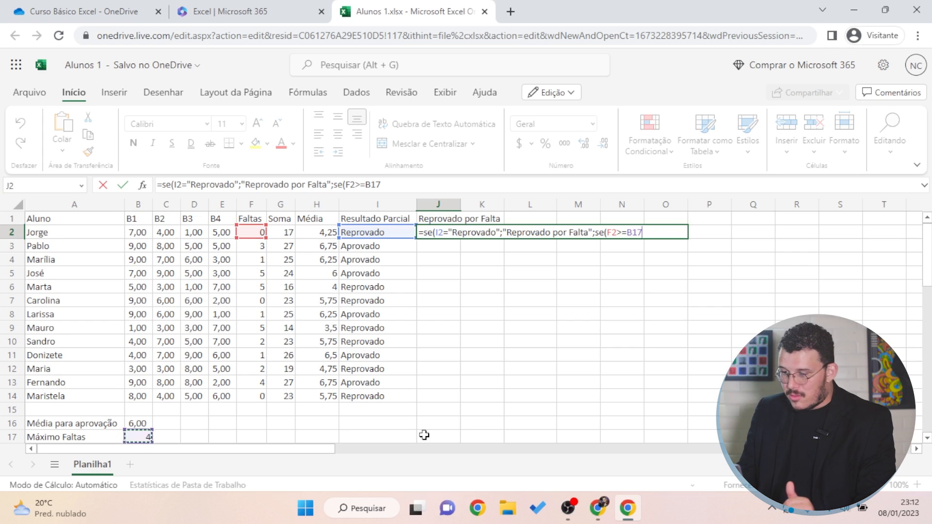
{"action": "type", "text": ";"}
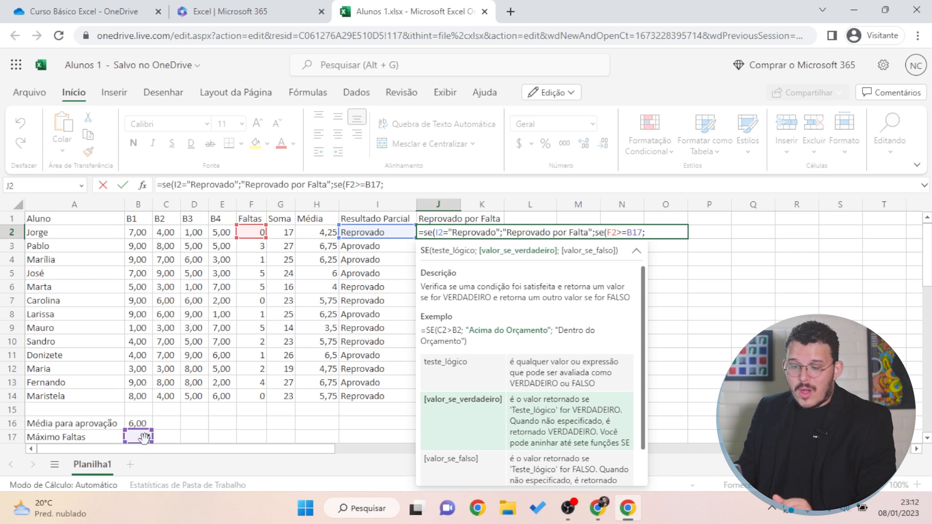
Lock the limit as $B$17 and add 'Reprovado por Falta' as the nested true value
{"action": "left_click", "coordinate": [632, 232]}
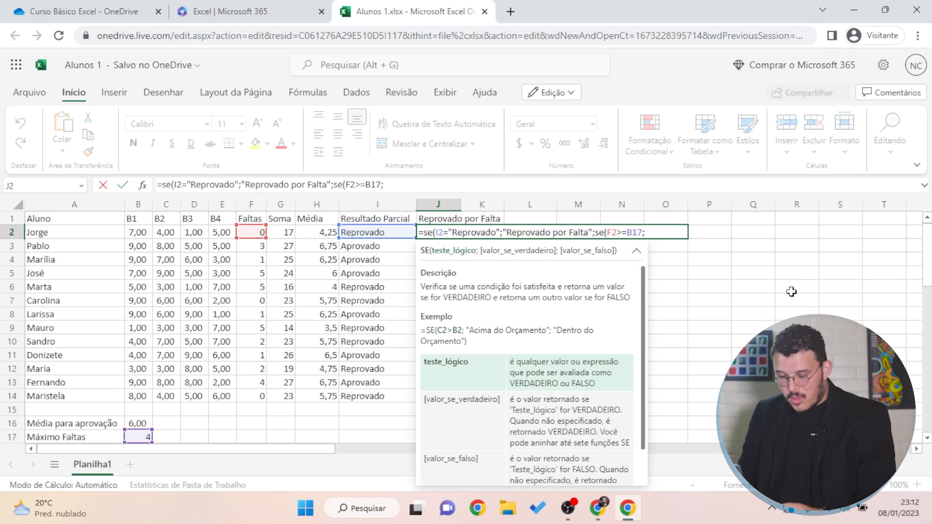
{"action": "key", "text": "F4"}
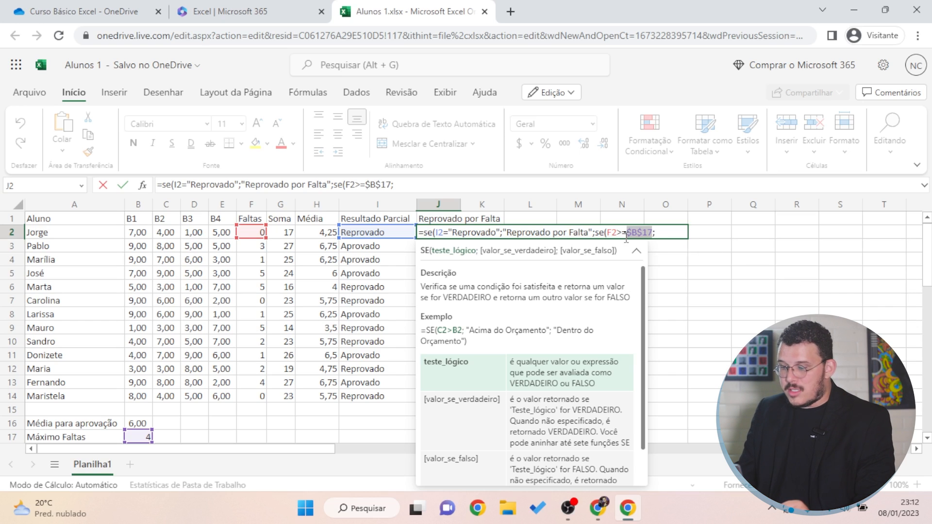
{"action": "left_click", "coordinate": [657, 236]}
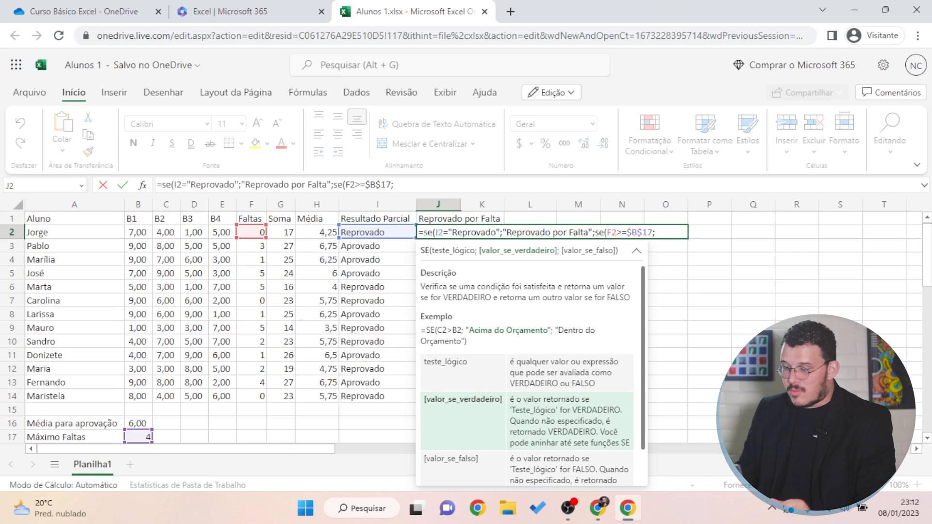
{"action": "type", "text": "Reprovado"}
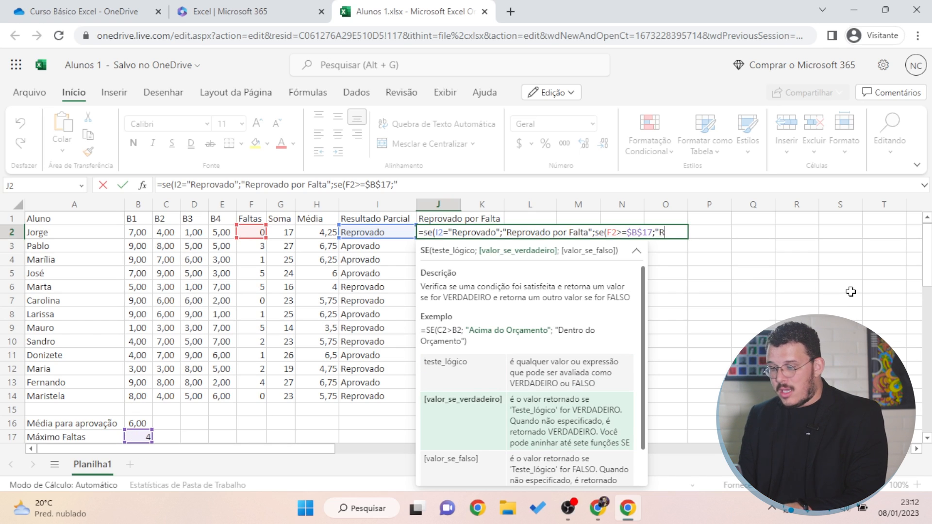
{"action": "type", "text": " por Falta"}
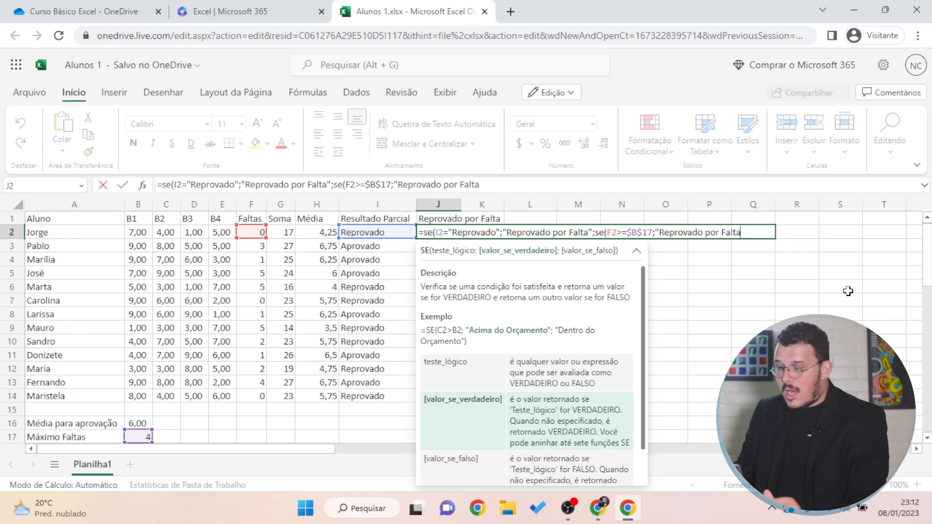
{"action": "double_click", "coordinate": [573, 232]}
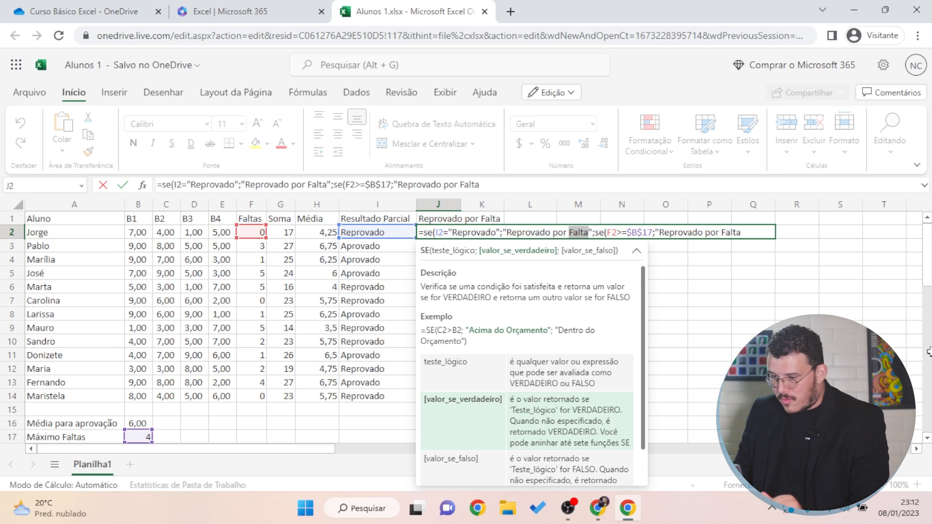
Change the first result to 'Reprovado por Média', add 'Aprovado' as the last value, and commit
{"action": "type", "text": "Média"}
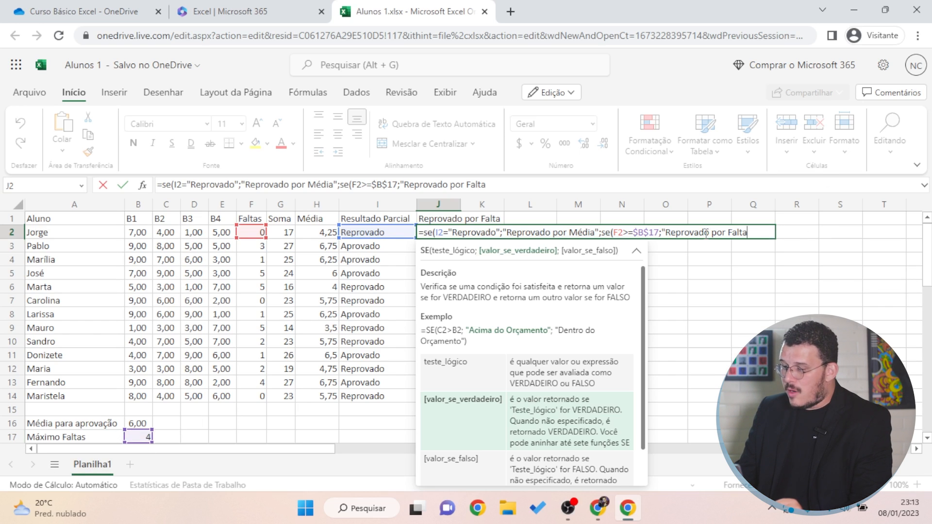
{"action": "type", "text": "\";"}
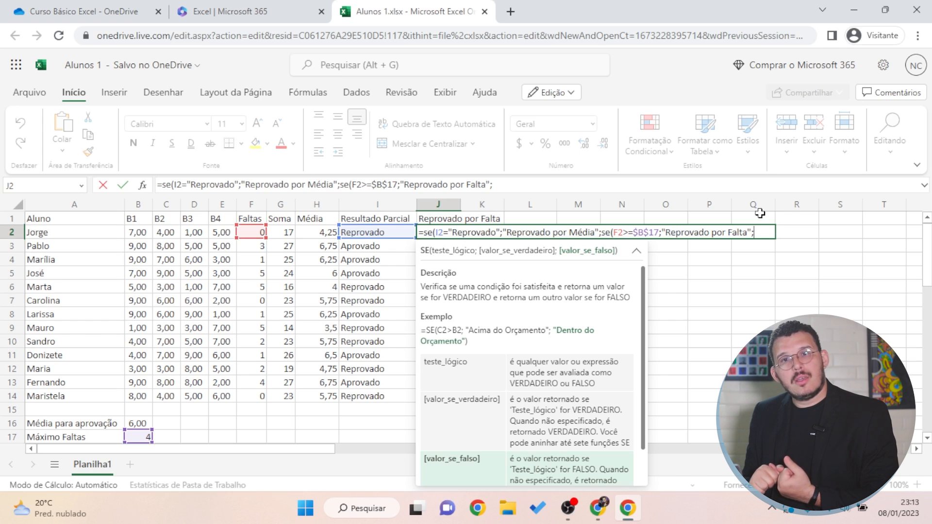
{"action": "type", "text": "provado\""}
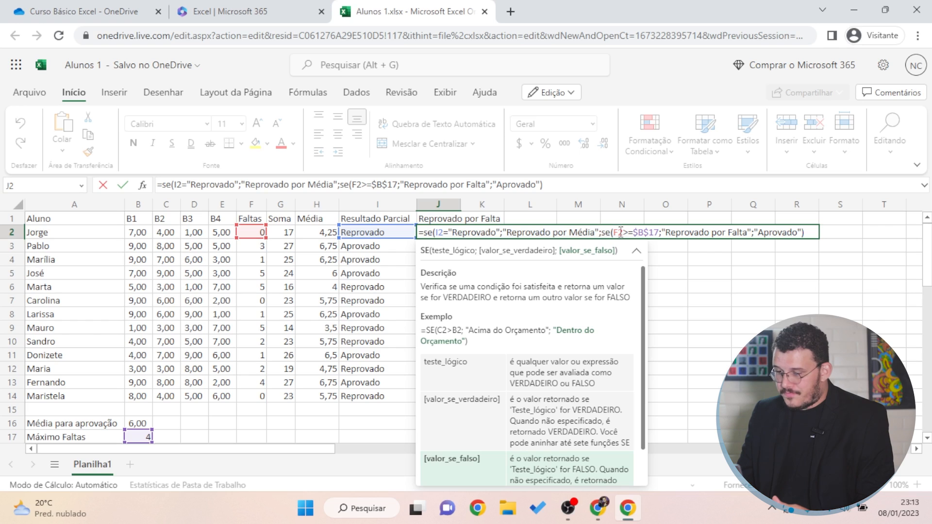
{"action": "type", "text": ")"}
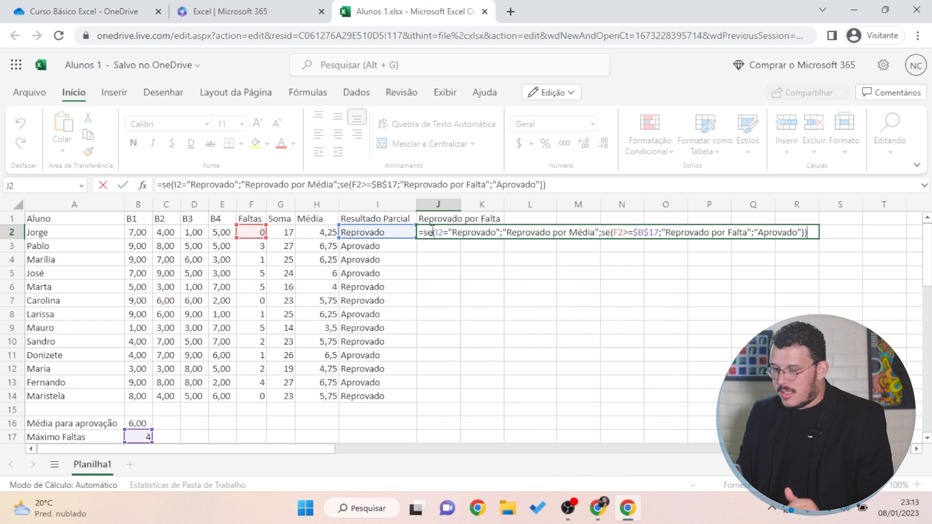
{"action": "key", "text": "Return"}
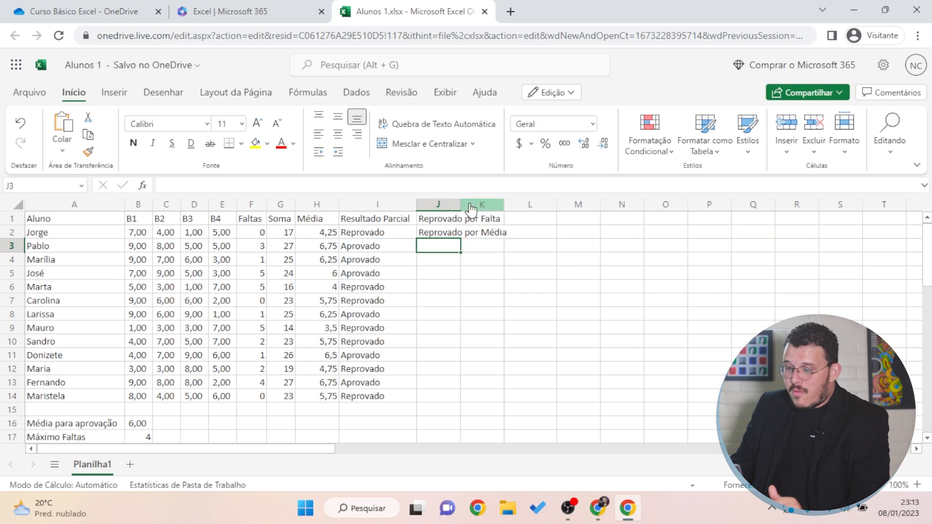
Autofit column J's width and check the average formula in H2
{"action": "left_click", "coordinate": [514, 339]}
{"action": "left_click", "coordinate": [493, 234]}
{"action": "left_click", "coordinate": [326, 236]}
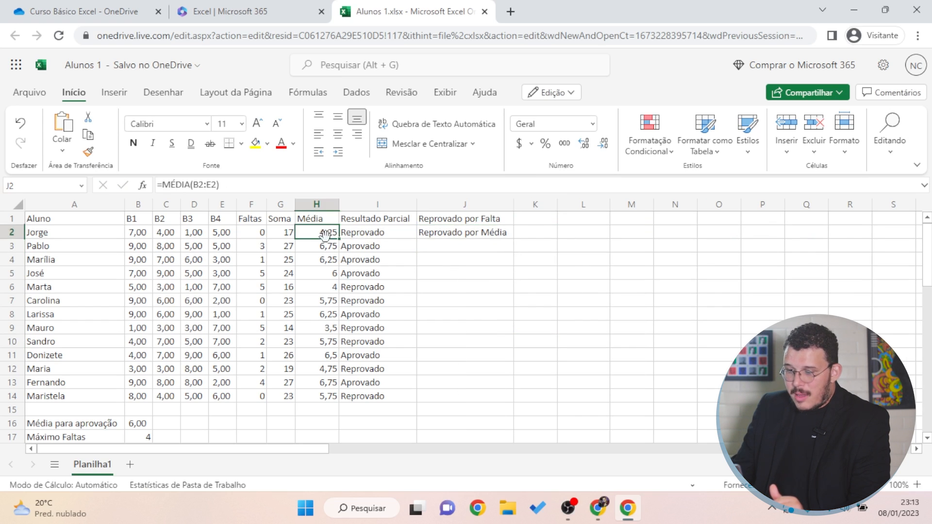
{"action": "left_click", "coordinate": [451, 237]}
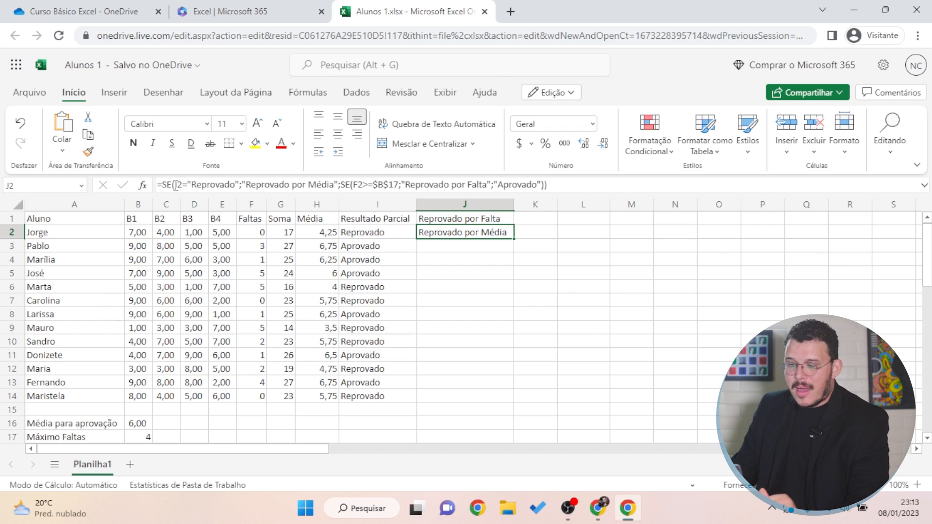
{"action": "left_click_drag", "start_coordinate": [176, 184], "coordinate": [339, 179]}
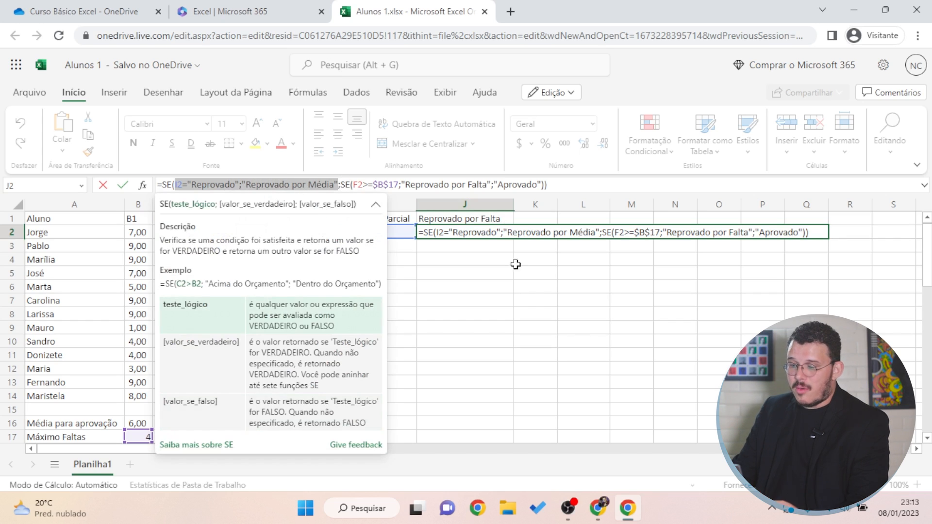
{"action": "key", "text": "Escape"}
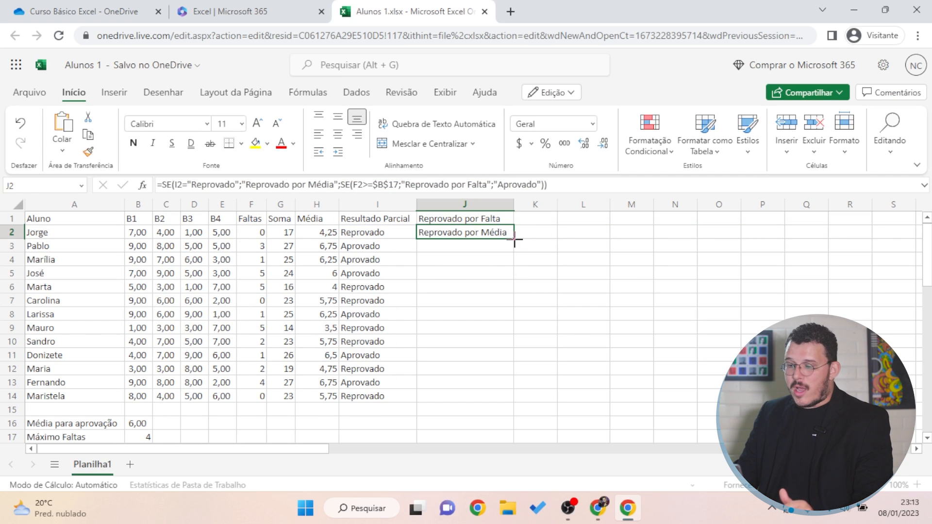
{"action": "left_click_drag", "start_coordinate": [514, 239], "coordinate": [515, 239]}
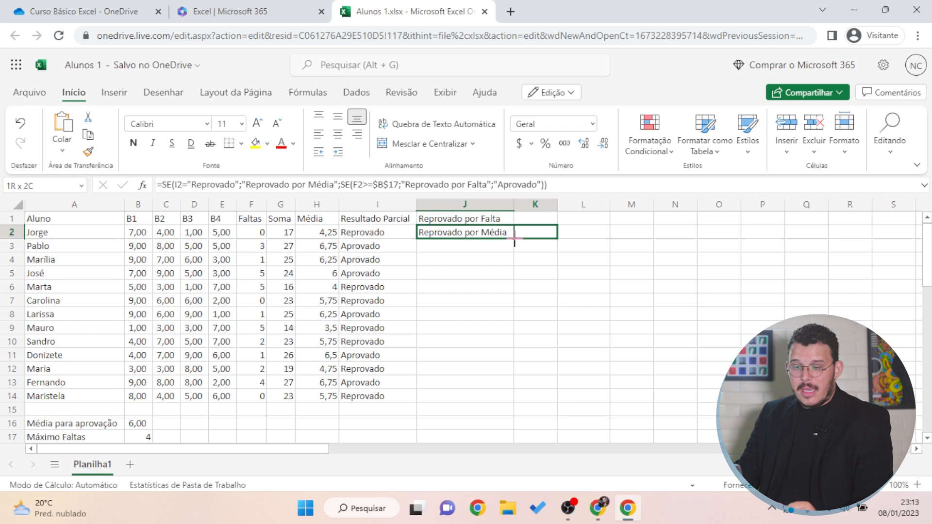
Fill the J2 formula down through J14 so every student gets a final result
{"action": "left_click_drag", "start_coordinate": [515, 239], "coordinate": [516, 379]}
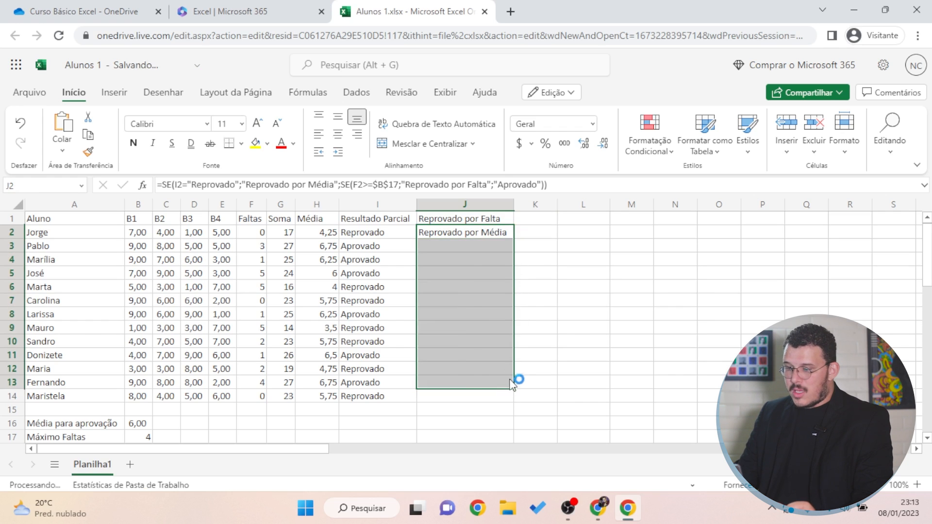
{"action": "left_click", "coordinate": [616, 258]}
{"action": "left_click", "coordinate": [483, 384]}
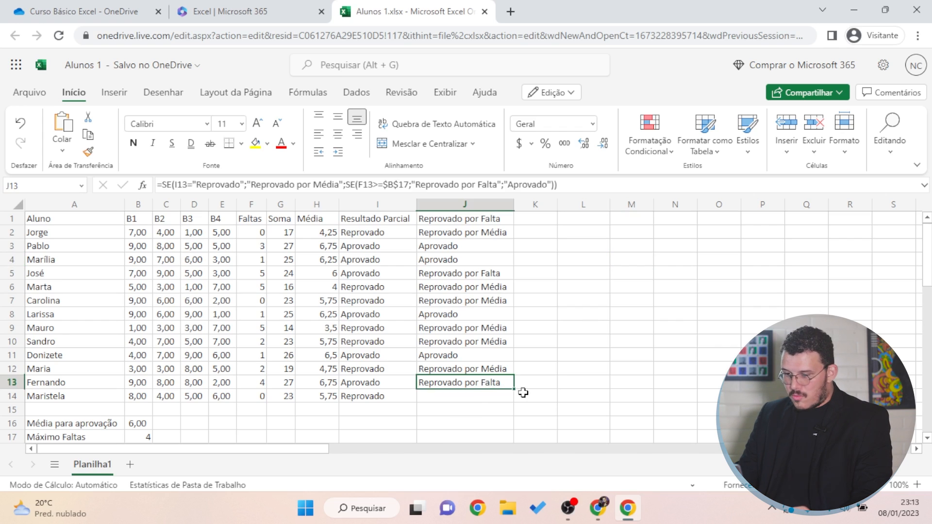
{"action": "mouse_move", "coordinate": [512, 388]}
{"action": "left_mouse_down"}
{"action": "mouse_move", "coordinate": [510, 405]}
{"action": "mouse_move", "coordinate": [514, 397]}
{"action": "left_mouse_up"}
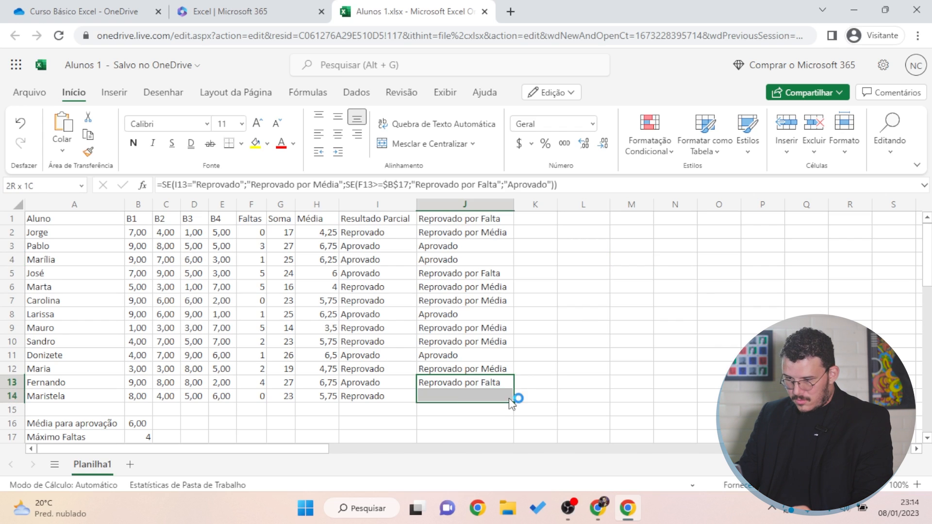
{"action": "left_click", "coordinate": [692, 274]}
{"action": "left_click", "coordinate": [464, 233]}
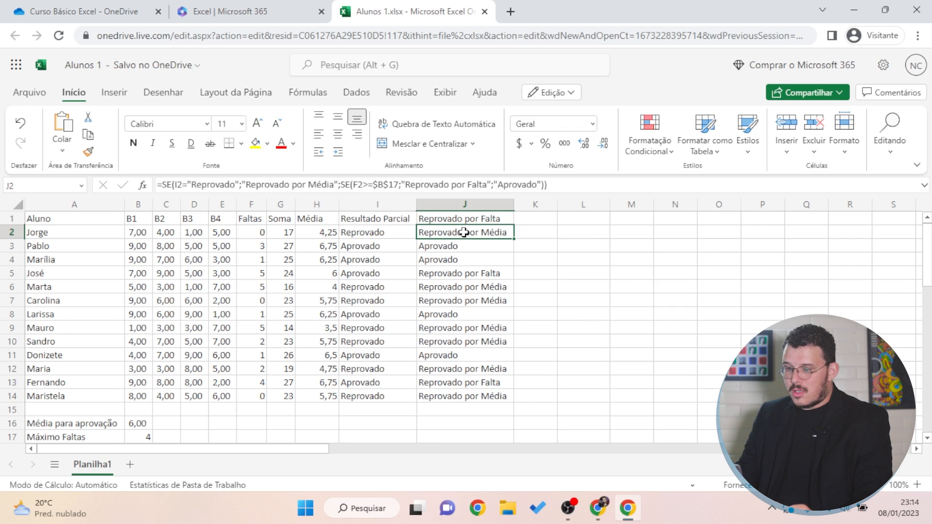
{"action": "left_click", "coordinate": [474, 246]}
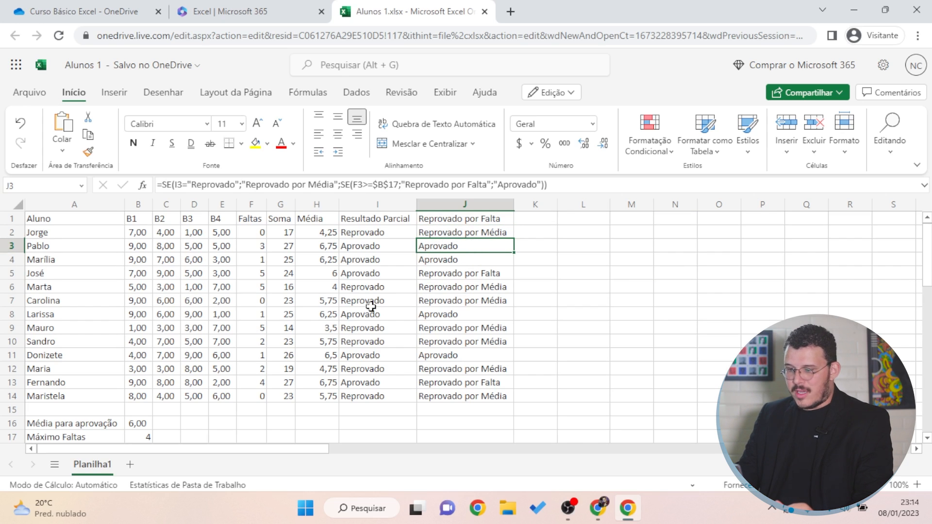
{"action": "left_click", "coordinate": [354, 246]}
{"action": "left_click", "coordinate": [327, 246]}
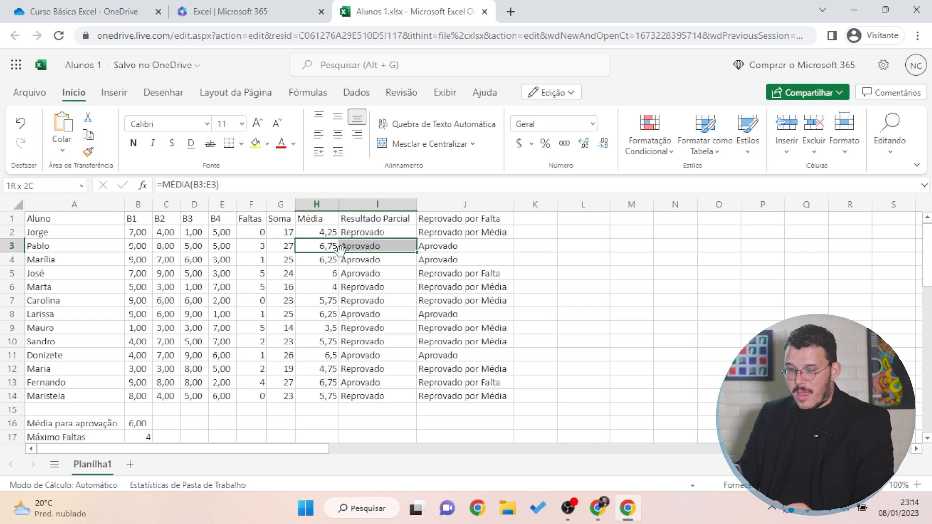
{"action": "left_click", "coordinate": [138, 422]}
{"action": "left_click", "coordinate": [331, 245]}
{"action": "left_click", "coordinate": [260, 246]}
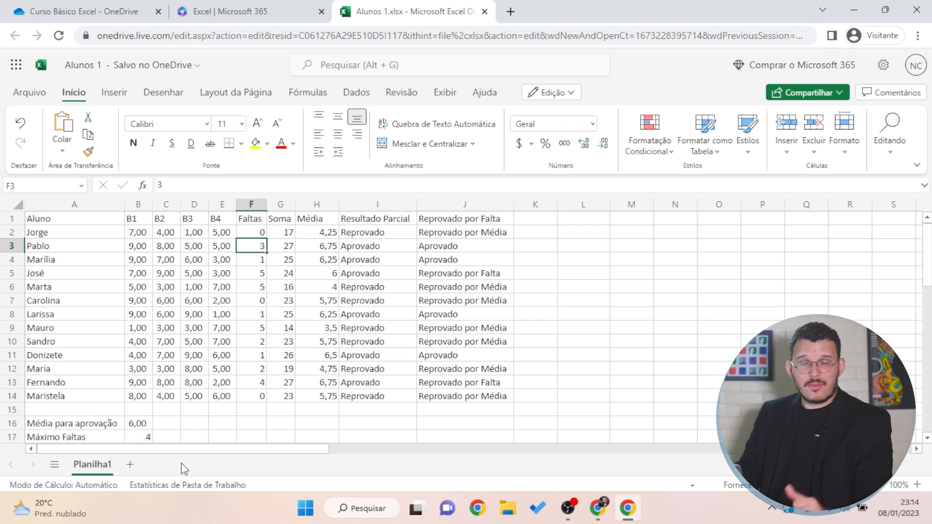
{"action": "left_click", "coordinate": [481, 248]}
{"action": "left_click", "coordinate": [258, 247]}
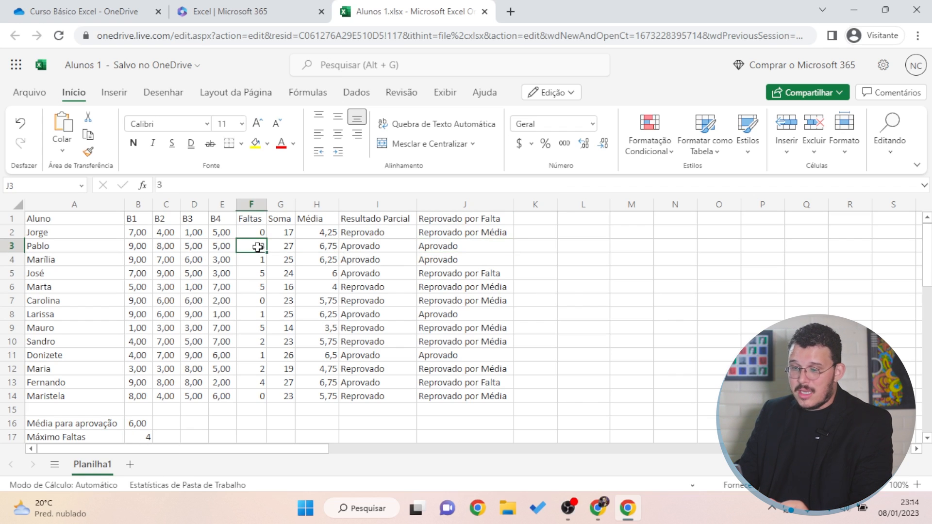
{"action": "left_click", "coordinate": [316, 248]}
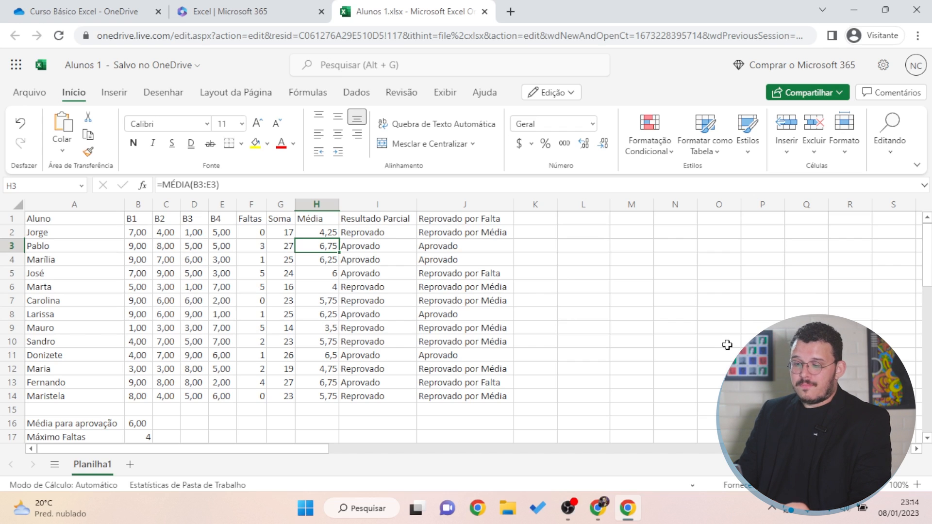
{"action": "left_click", "coordinate": [495, 274]}
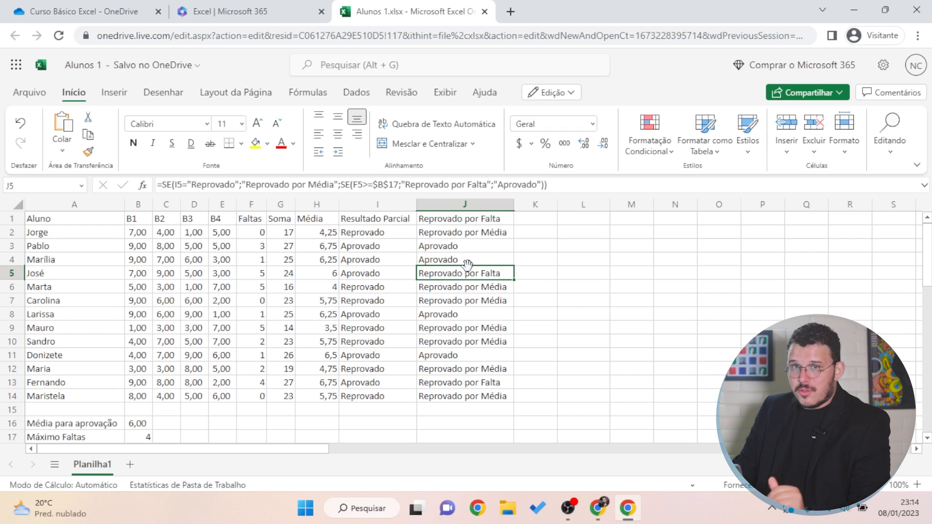
{"action": "left_click_drag", "start_coordinate": [351, 272], "coordinate": [331, 275]}
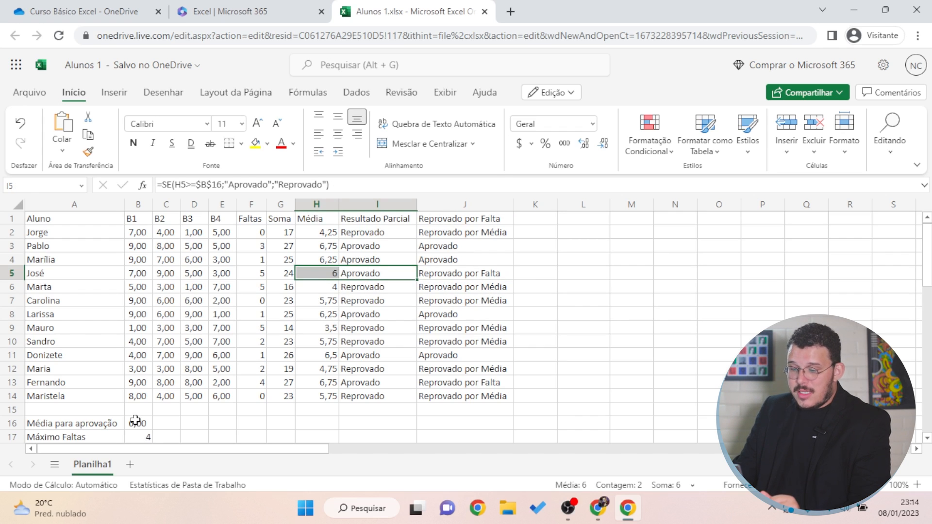
{"action": "left_click", "coordinate": [262, 275]}
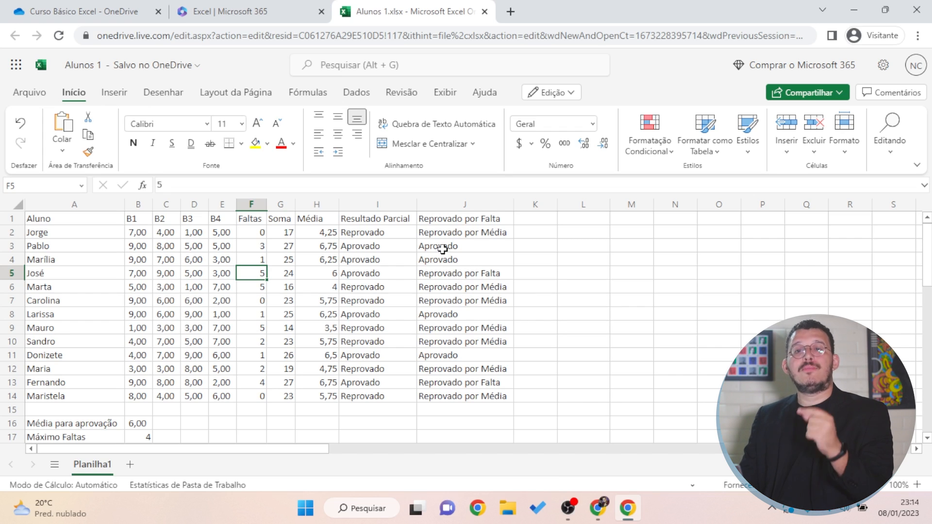
{"action": "left_click_drag", "start_coordinate": [477, 287], "coordinate": [477, 275]}
{"action": "left_click", "coordinate": [495, 354]}
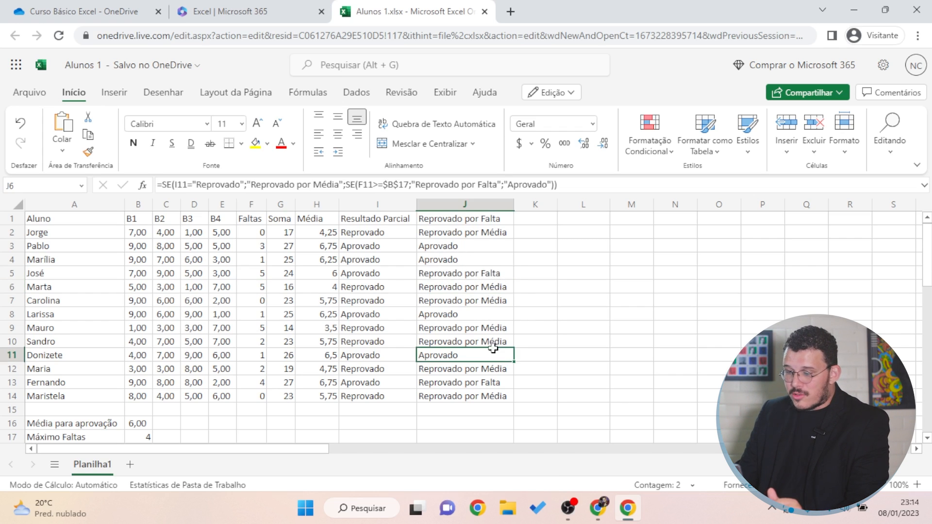
{"action": "left_click", "coordinate": [487, 297]}
{"action": "left_click", "coordinate": [474, 318]}
{"action": "left_click", "coordinate": [478, 327]}
{"action": "left_click_drag", "start_coordinate": [369, 328], "coordinate": [337, 334]}
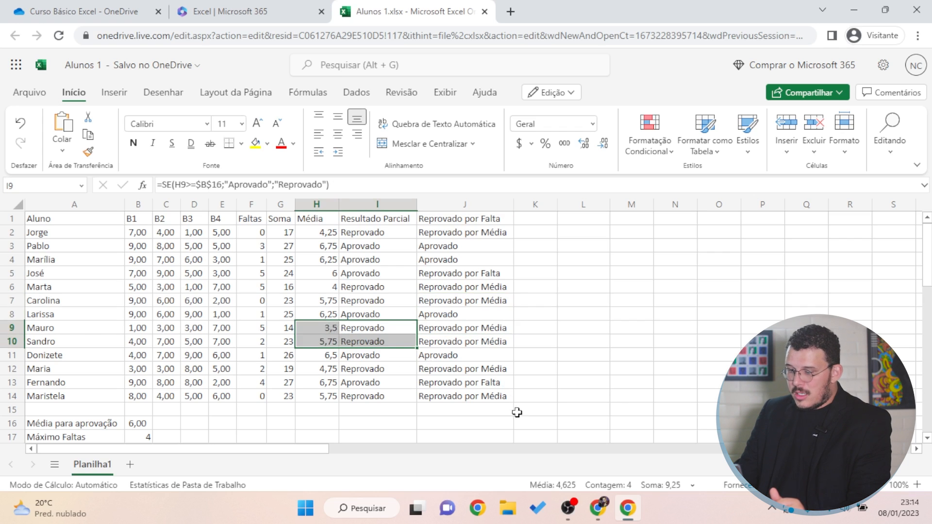
{"action": "left_click", "coordinate": [468, 382]}
{"action": "left_click_drag", "start_coordinate": [342, 382], "coordinate": [322, 384]}
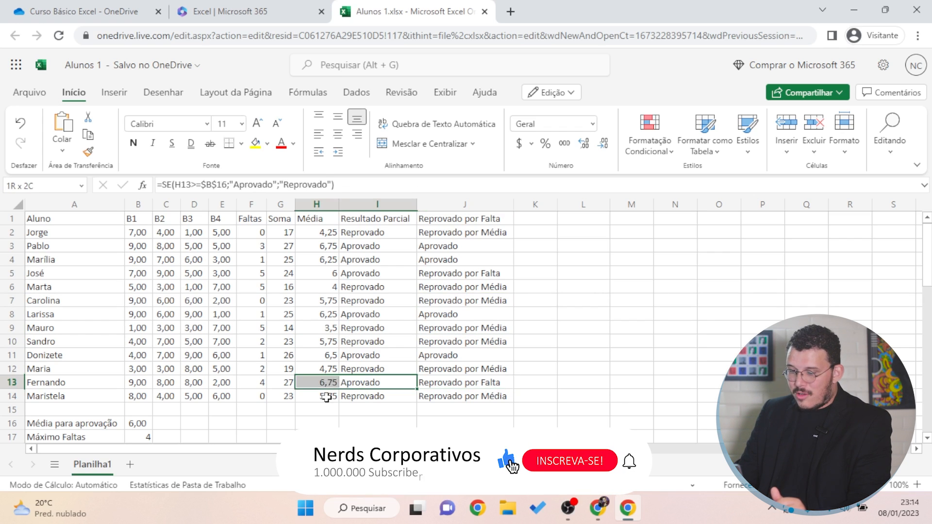
{"action": "left_click", "coordinate": [254, 382]}
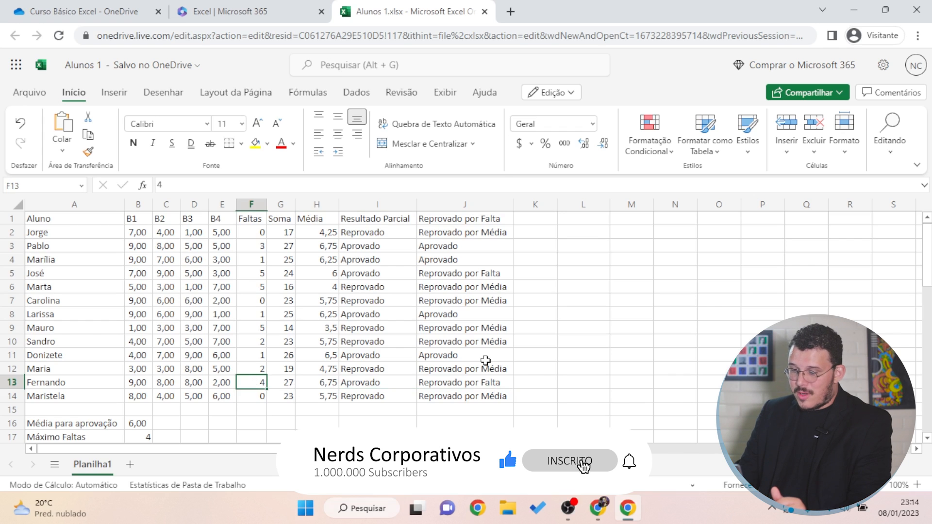
{"action": "left_click", "coordinate": [476, 273]}
{"action": "left_click_drag", "start_coordinate": [458, 251], "coordinate": [452, 263]}
{"action": "left_click", "coordinate": [453, 310]}
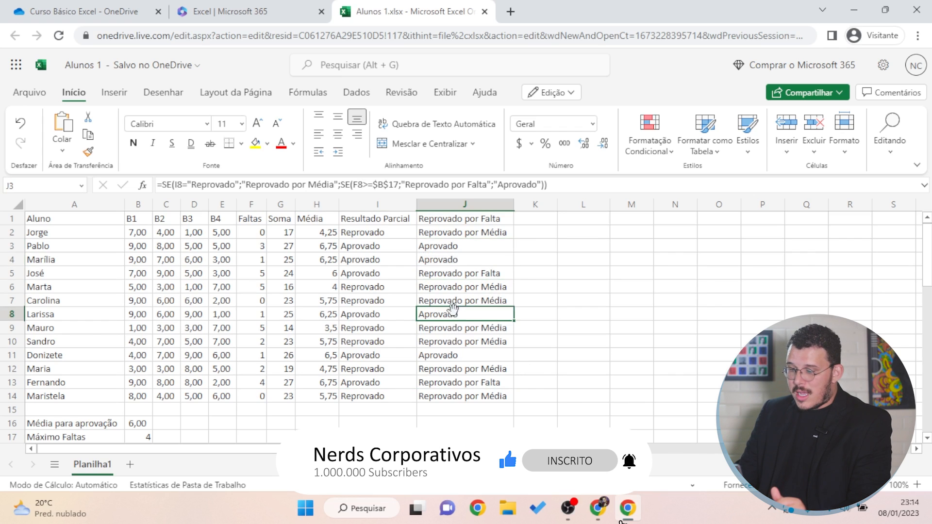
{"action": "left_click", "coordinate": [456, 355]}
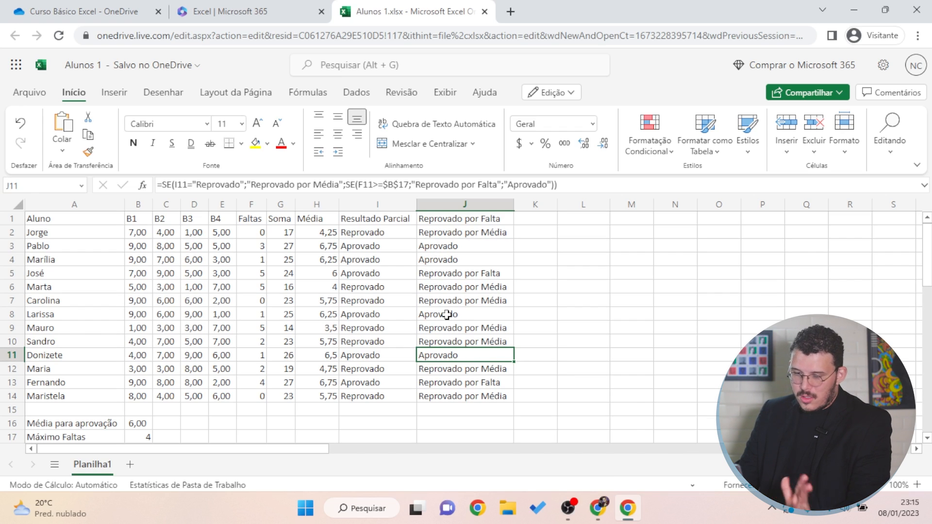
{"action": "left_click", "coordinate": [380, 358]}
{"action": "left_click_drag", "start_coordinate": [335, 355], "coordinate": [346, 355]}
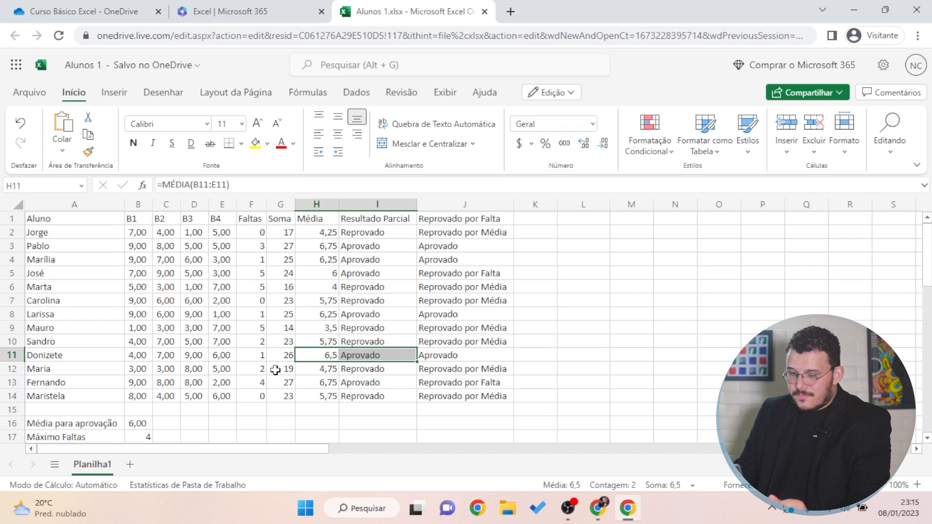
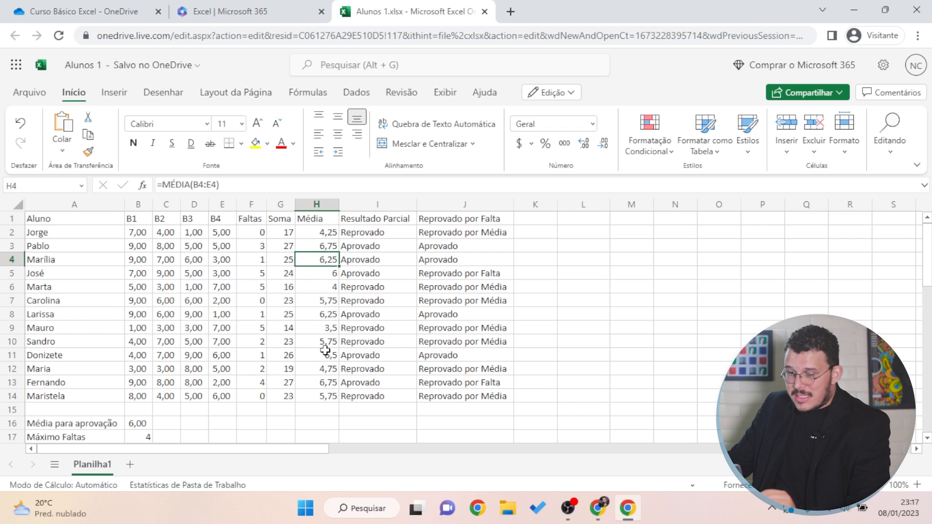
Review the Média formulas for José, Marta and Carolina, ending on José's average in H5
{"action": "left_click_drag", "start_coordinate": [321, 274], "coordinate": [322, 287]}
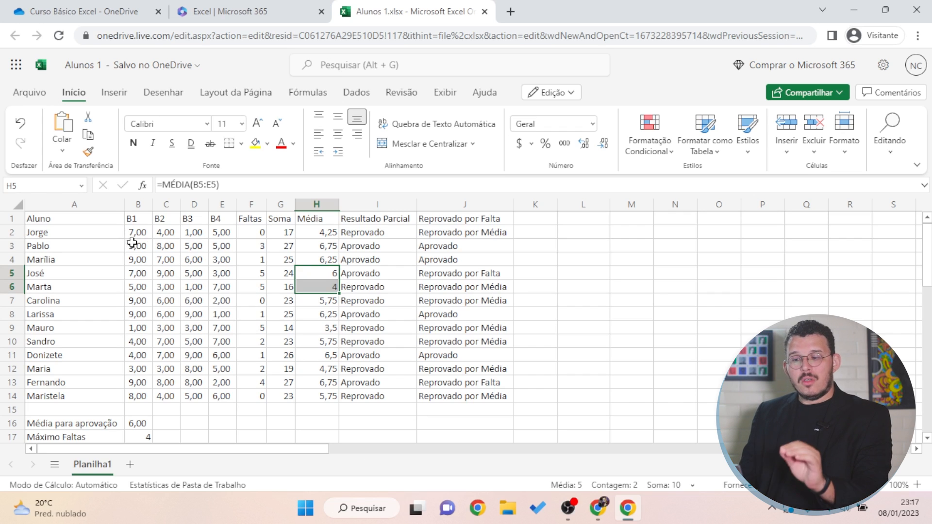
{"action": "key", "text": "Right"}
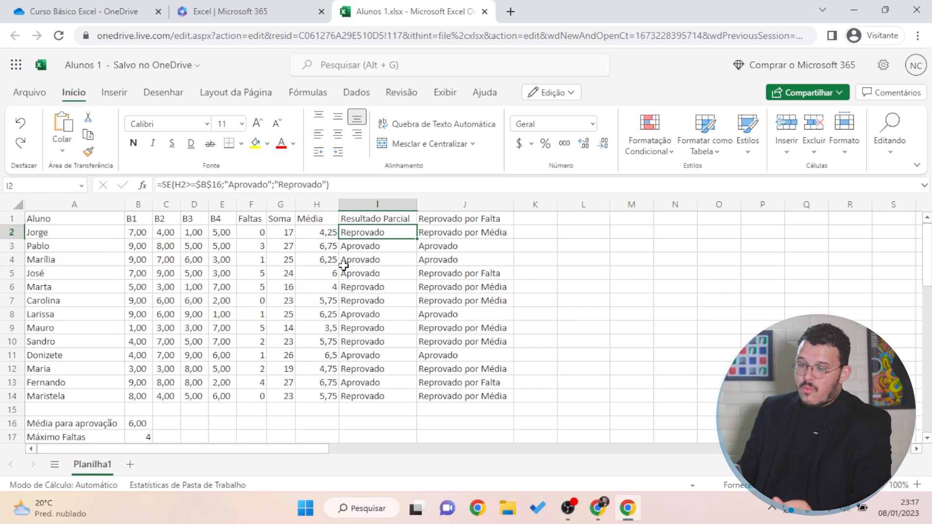
{"action": "left_click", "coordinate": [310, 298]}
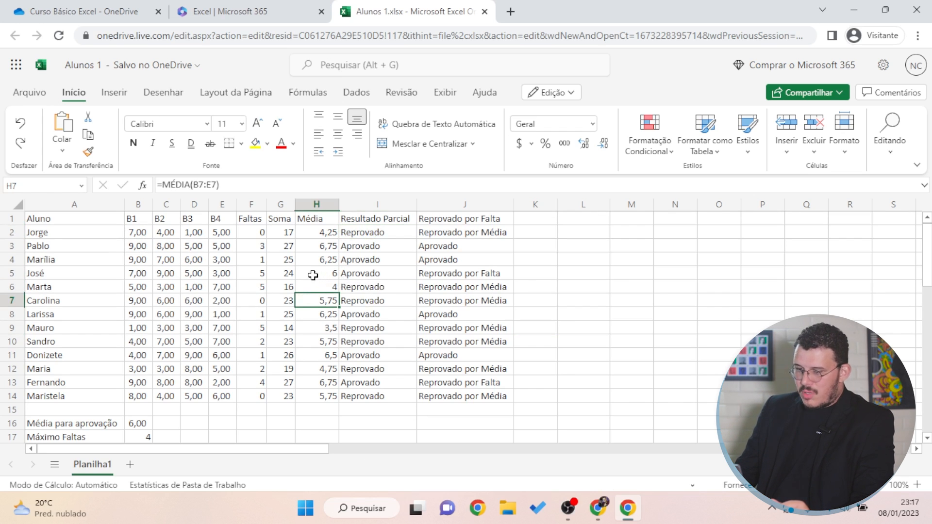
{"action": "left_click", "coordinate": [313, 275]}
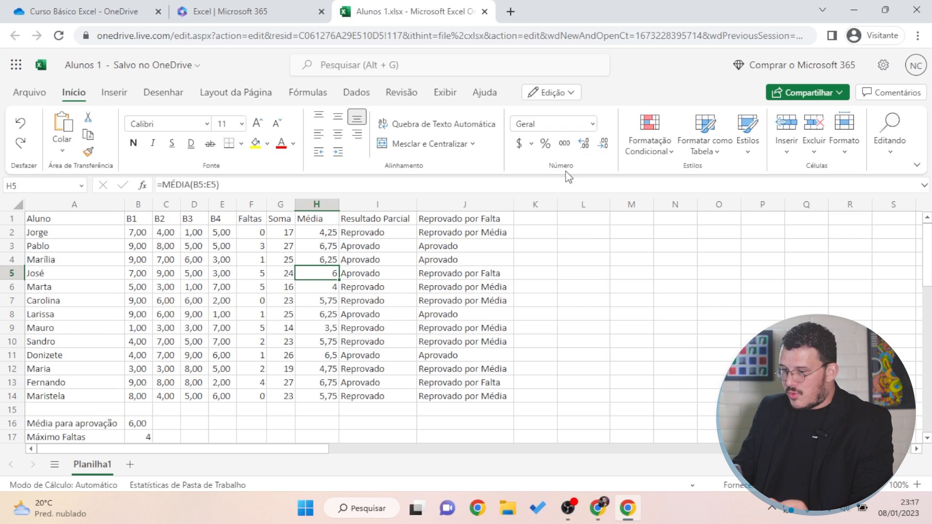
Show José's average in H5 with two decimal places (6,00)
{"action": "left_click", "coordinate": [585, 145]}
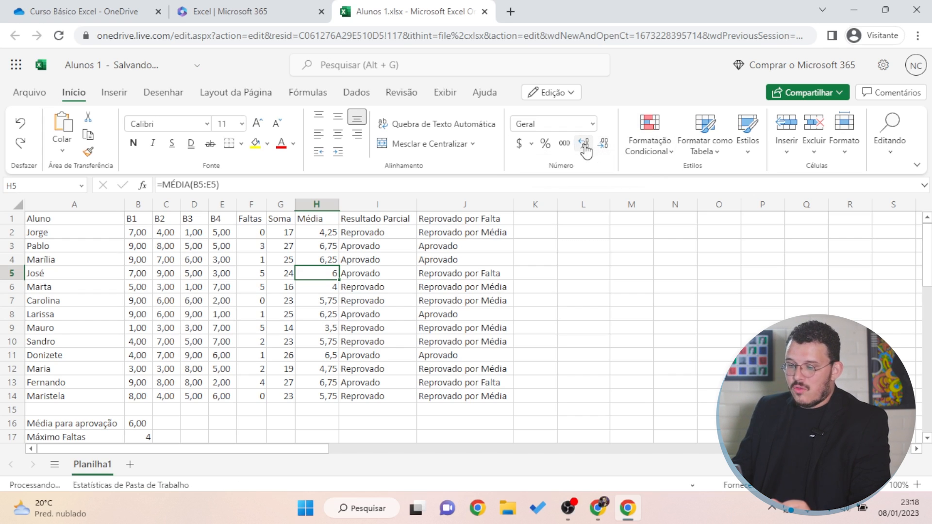
{"action": "left_click", "coordinate": [586, 146]}
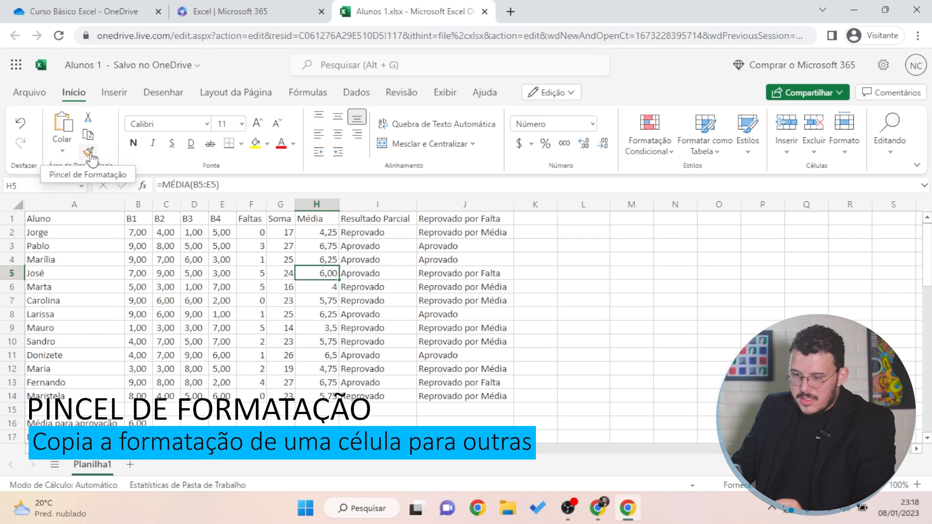
{"action": "left_click", "coordinate": [89, 154]}
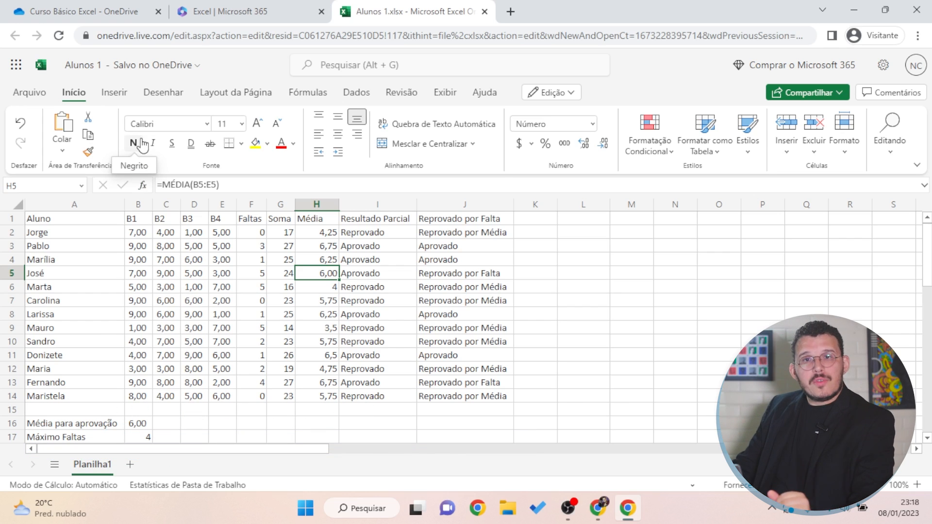
Copy C2's number format onto the Média cells H2:H14 with the Format Painter
{"action": "left_click", "coordinate": [164, 246]}
{"action": "left_click_drag", "start_coordinate": [132, 232], "coordinate": [222, 288]}
{"action": "left_click", "coordinate": [166, 328]}
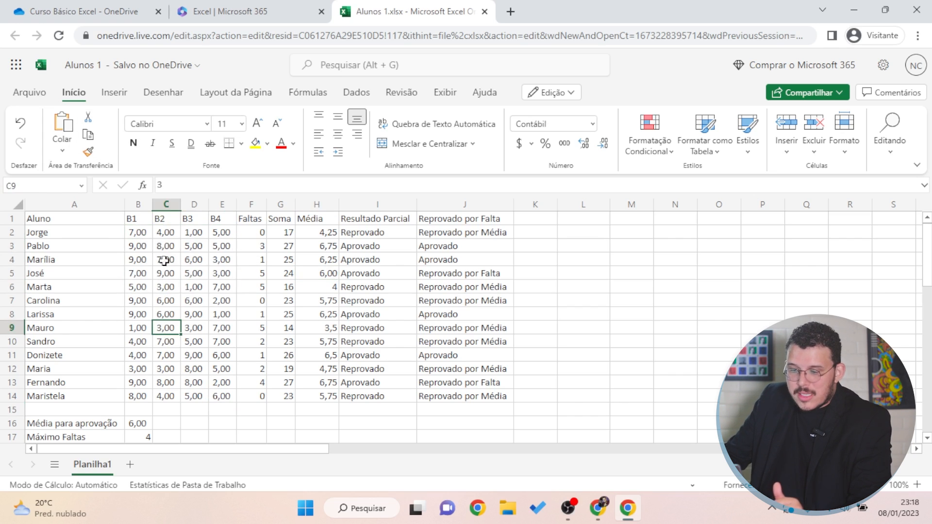
{"action": "left_click", "coordinate": [144, 233]}
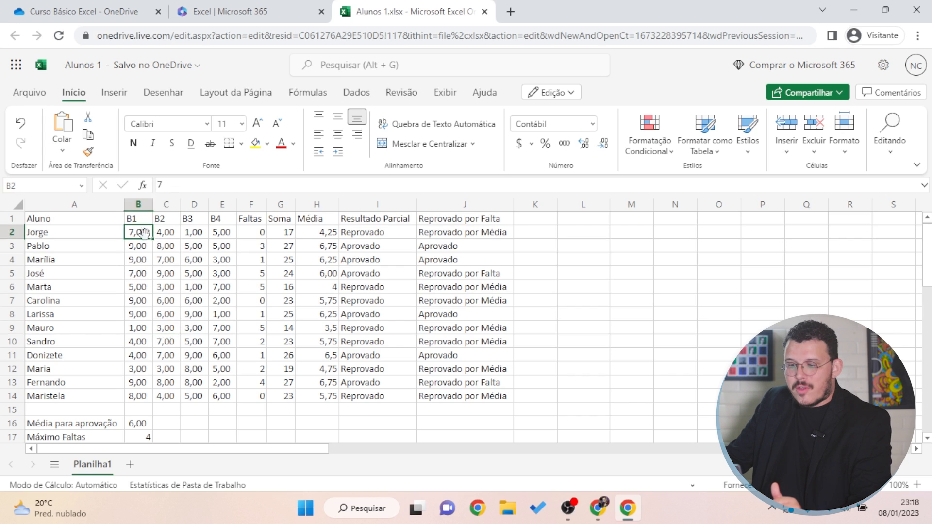
{"action": "left_click", "coordinate": [159, 272]}
{"action": "left_click", "coordinate": [224, 262]}
{"action": "left_click", "coordinate": [161, 234]}
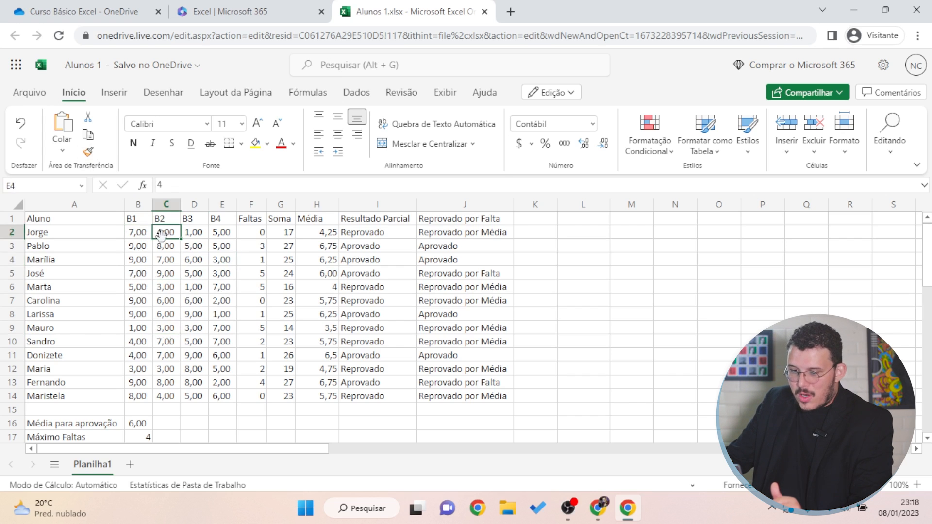
{"action": "left_click", "coordinate": [88, 153]}
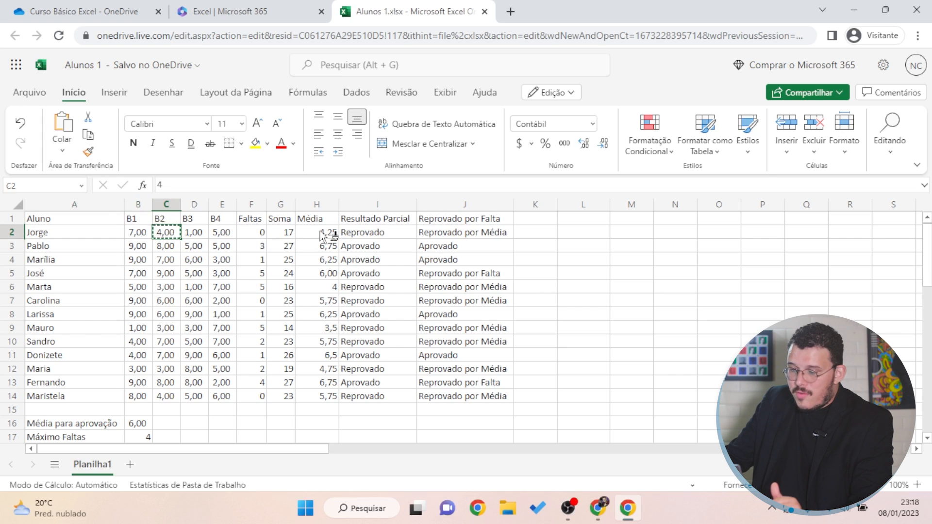
{"action": "left_click_drag", "start_coordinate": [323, 235], "coordinate": [320, 399]}
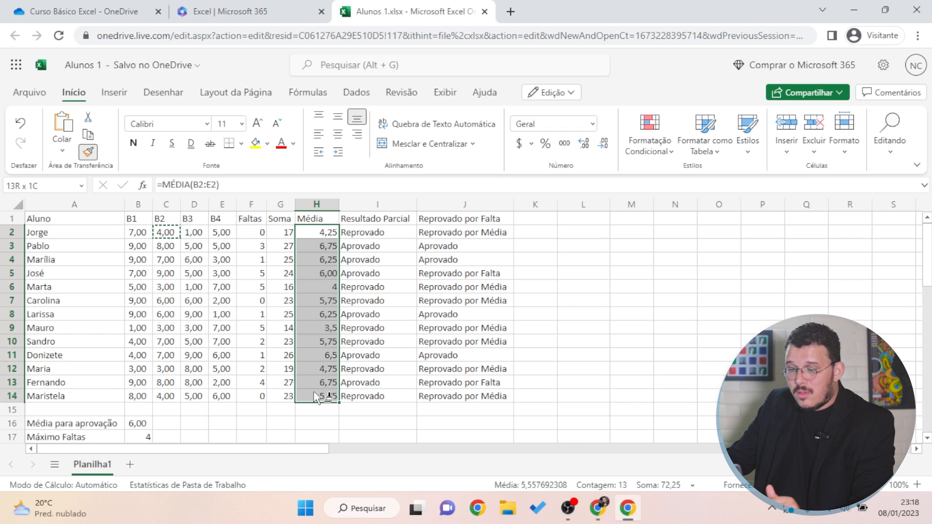
Paint two decimals onto H2:H14, then try B2's bold italic style there and undo it
{"action": "left_click_drag", "start_coordinate": [313, 392], "coordinate": [314, 392]}
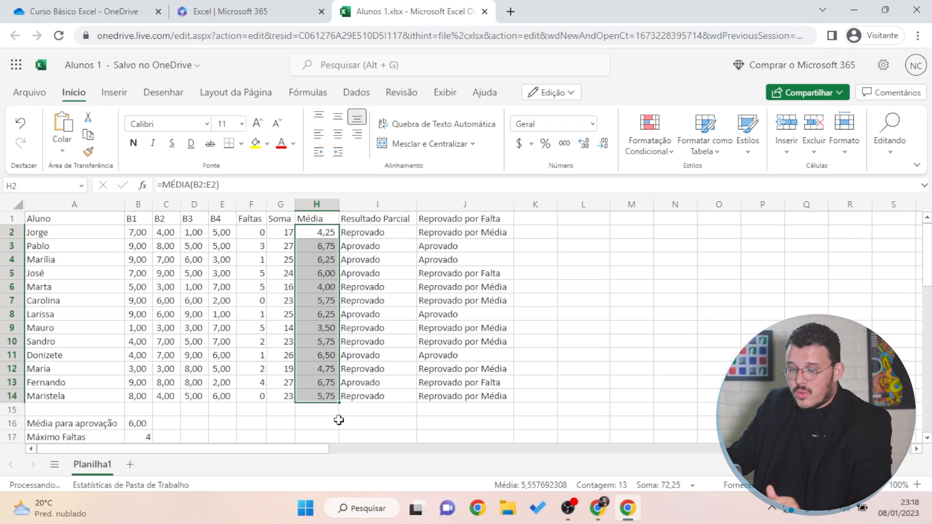
{"action": "left_click", "coordinate": [708, 286]}
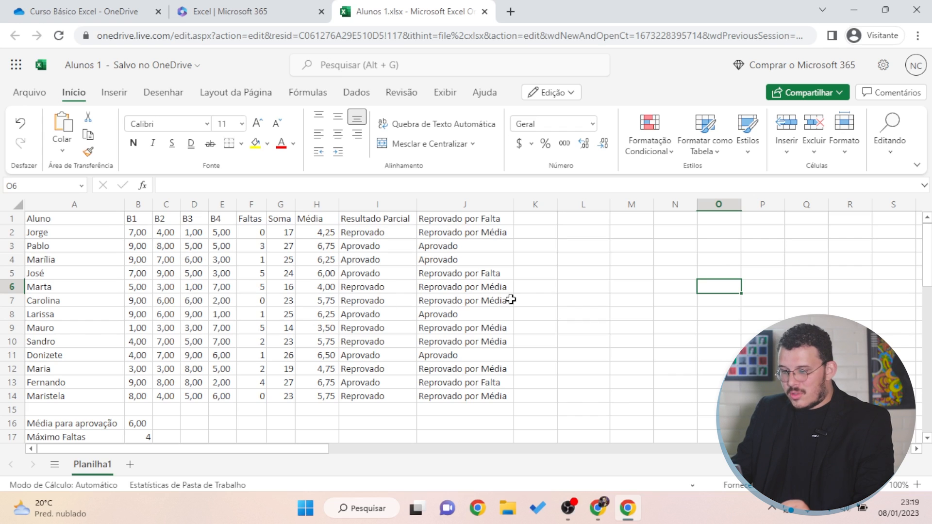
{"action": "left_click", "coordinate": [138, 232]}
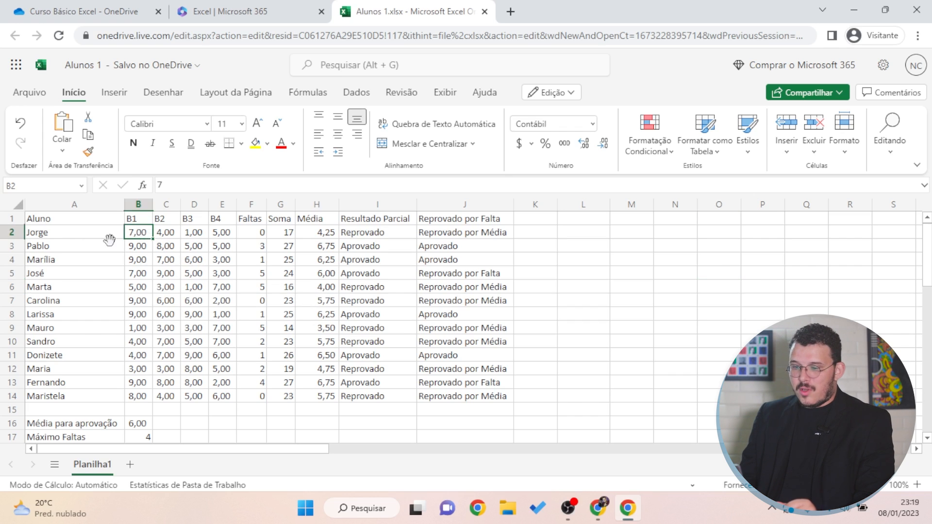
{"action": "left_click", "coordinate": [134, 143]}
{"action": "left_click", "coordinate": [153, 143]}
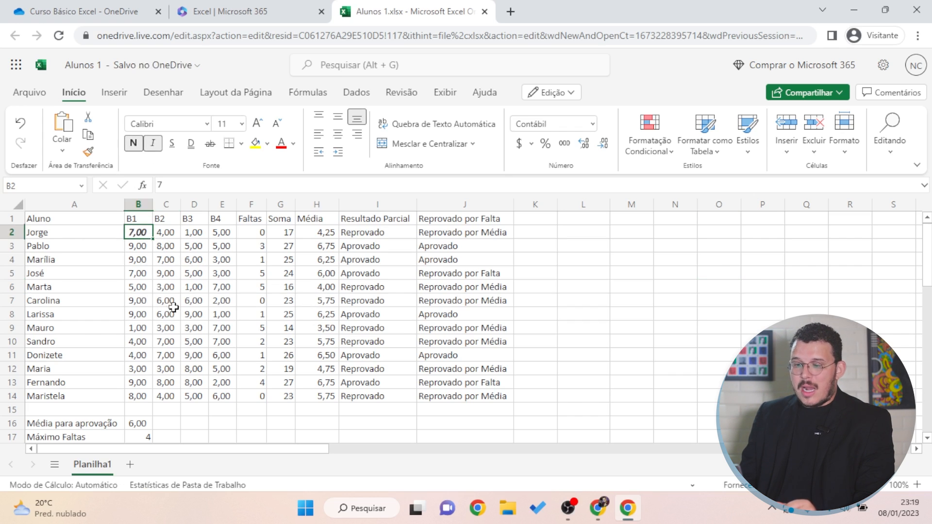
{"action": "left_click", "coordinate": [88, 152]}
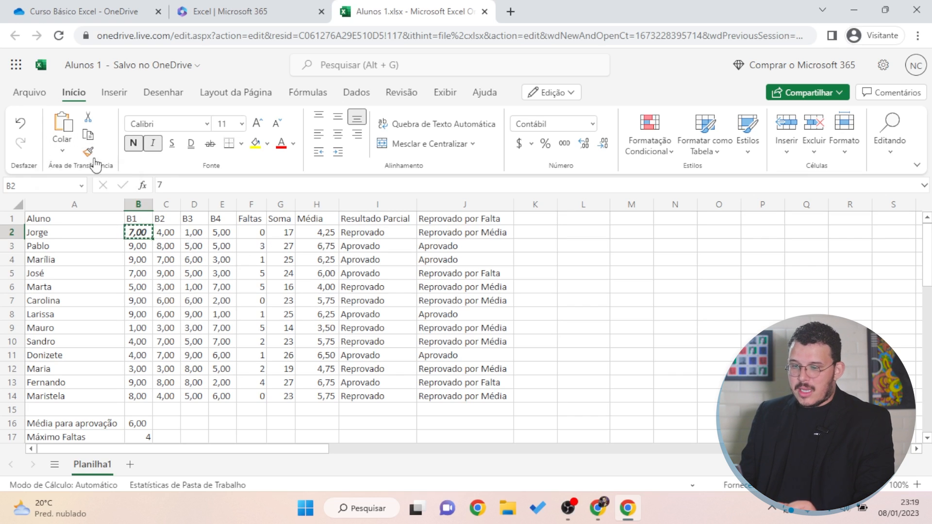
{"action": "left_click_drag", "start_coordinate": [322, 235], "coordinate": [320, 397]}
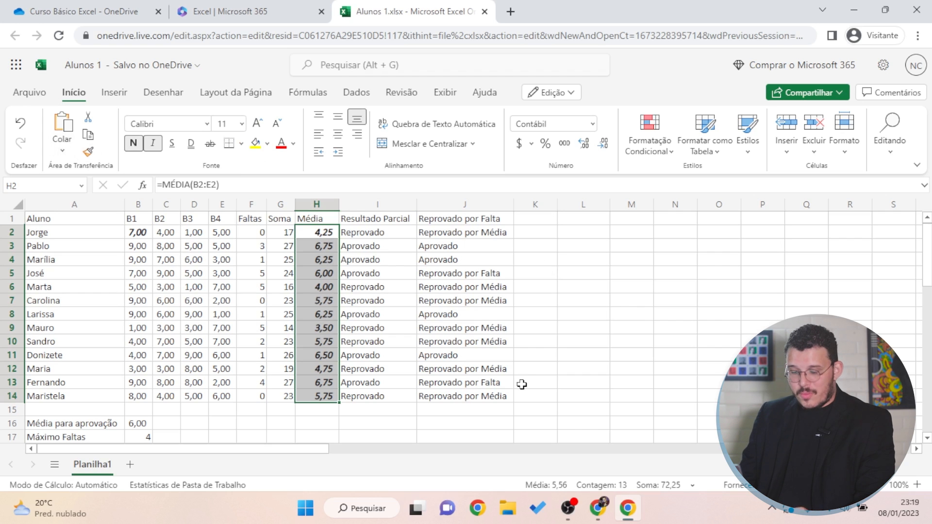
{"action": "key", "text": "ctrl+z"}
{"action": "key", "text": "ctrl+z"}
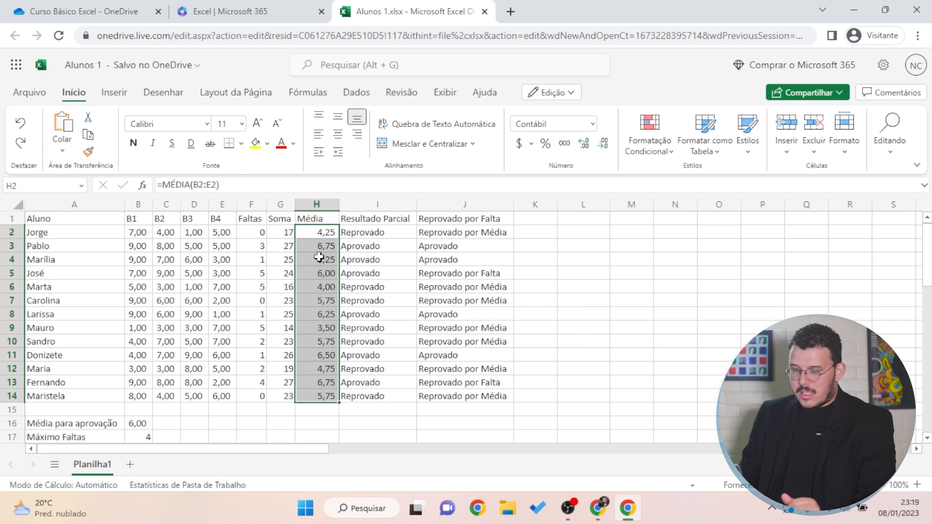
Select the grades B2:E14 and the Média cells to review them
{"action": "left_click", "coordinate": [323, 355]}
{"action": "left_click_drag", "start_coordinate": [139, 233], "coordinate": [219, 391]}
{"action": "left_click_drag", "start_coordinate": [317, 232], "coordinate": [314, 391]}
{"action": "left_click_drag", "start_coordinate": [251, 230], "coordinate": [258, 393]}
{"action": "left_click", "coordinate": [141, 444]}
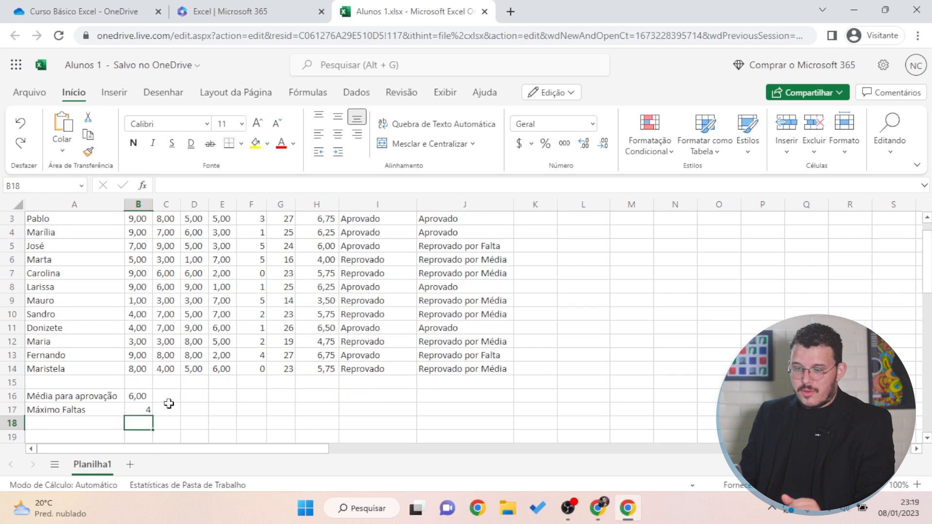
Delete the whole Soma column G with Excluir Colunas
{"action": "scroll", "coordinate": [156, 316], "scroll_direction": "up", "scroll_amount": 1}
{"action": "left_click_drag", "start_coordinate": [140, 233], "coordinate": [222, 397]}
{"action": "left_click_drag", "start_coordinate": [318, 232], "coordinate": [313, 402]}
{"action": "left_click", "coordinate": [285, 231]}
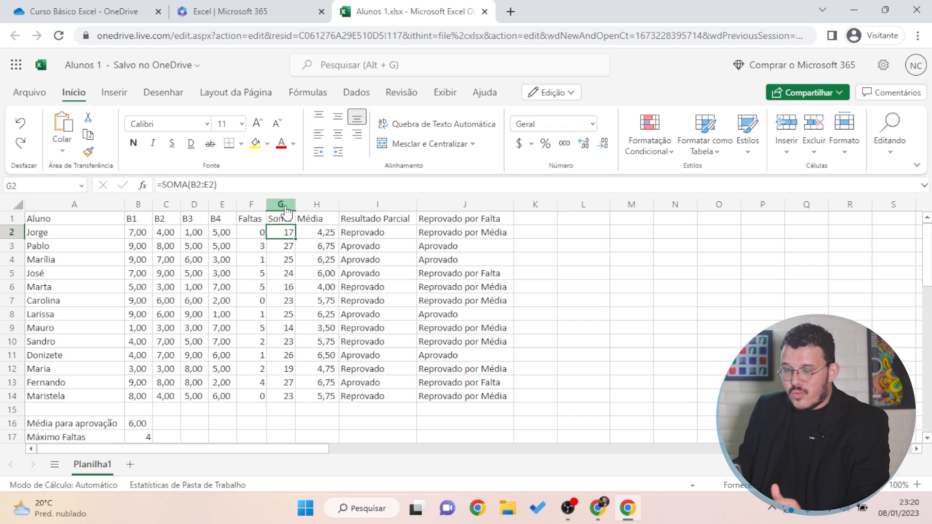
{"action": "left_click", "coordinate": [287, 209]}
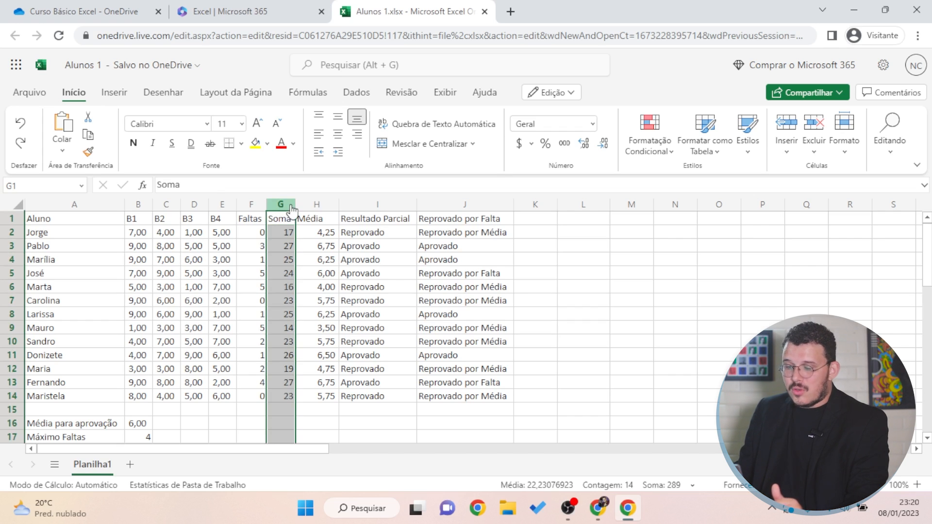
{"action": "scroll", "coordinate": [304, 232], "scroll_direction": "down", "scroll_amount": 10}
{"action": "scroll", "coordinate": [288, 241], "scroll_direction": "up", "scroll_amount": 10}
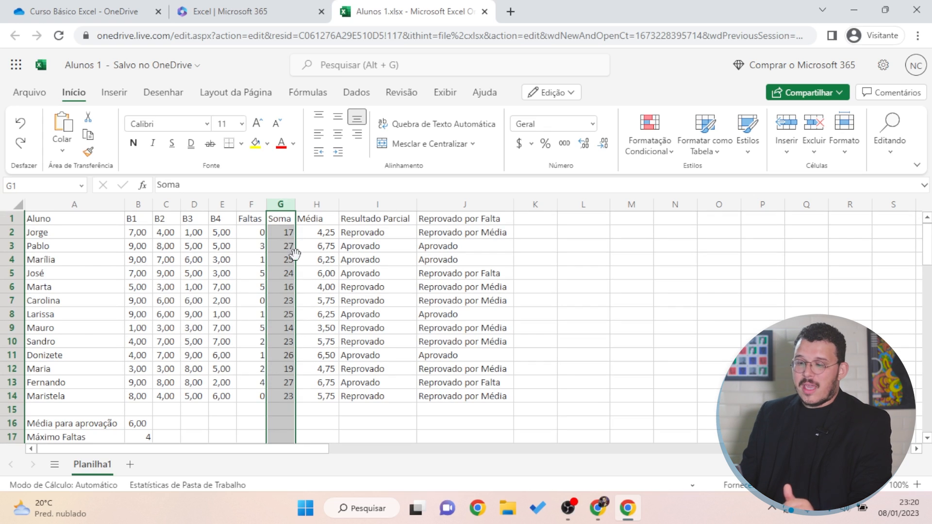
{"action": "right_click", "coordinate": [287, 207]}
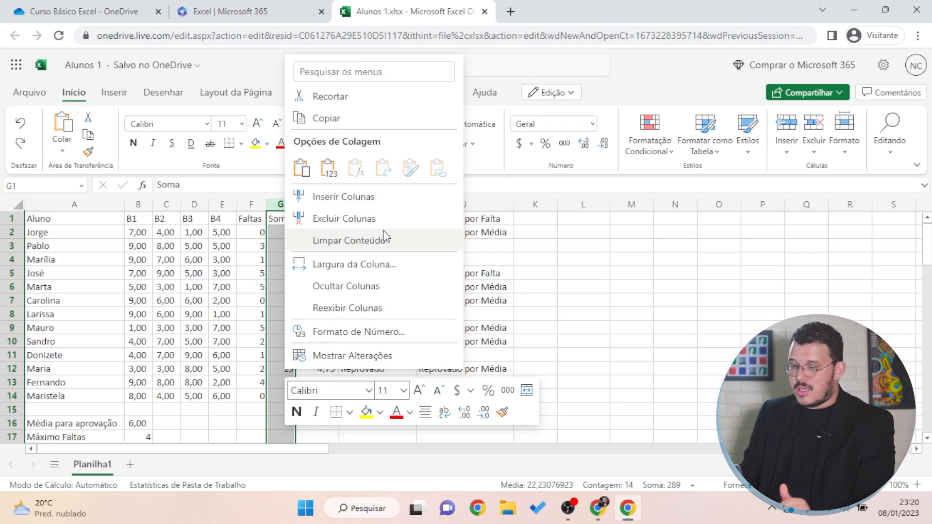
{"action": "left_click", "coordinate": [353, 229]}
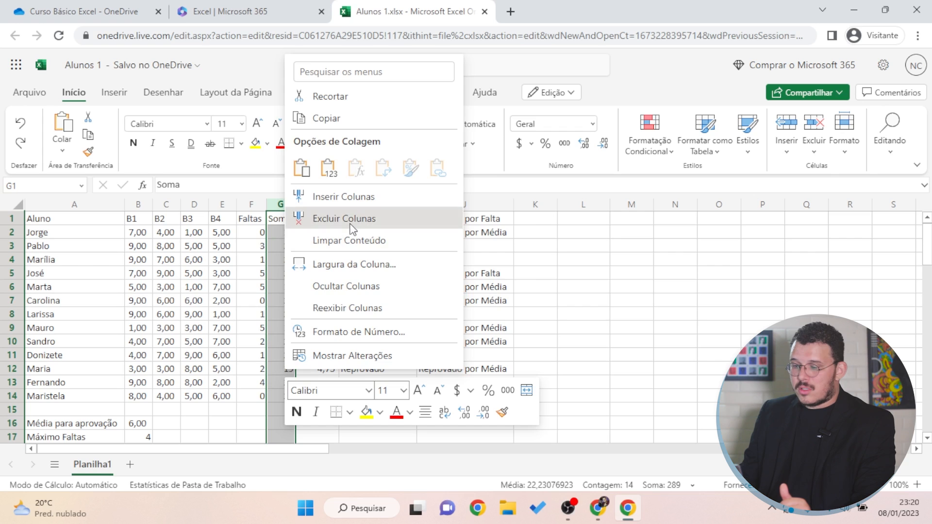
Check José's Reprovado por Falta formula and select the header row A1:I1
{"action": "left_click", "coordinate": [584, 272]}
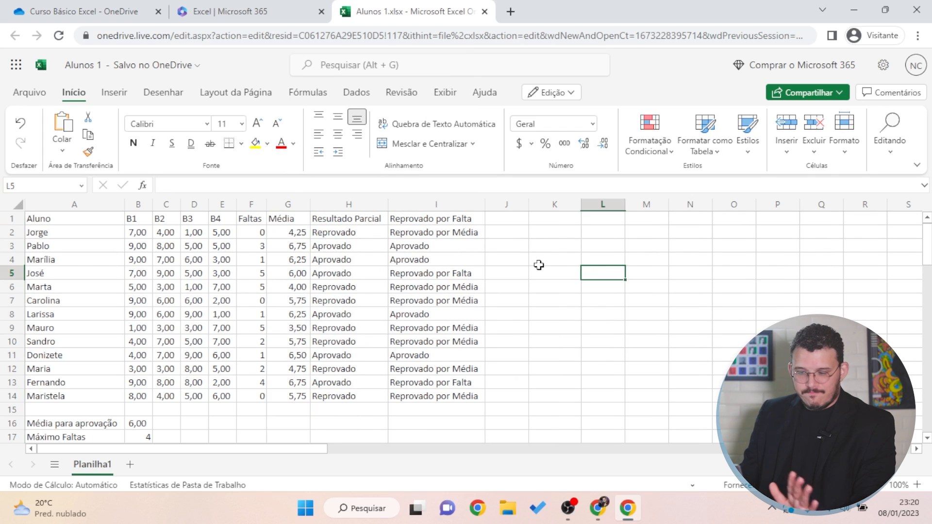
{"action": "left_click", "coordinate": [482, 267]}
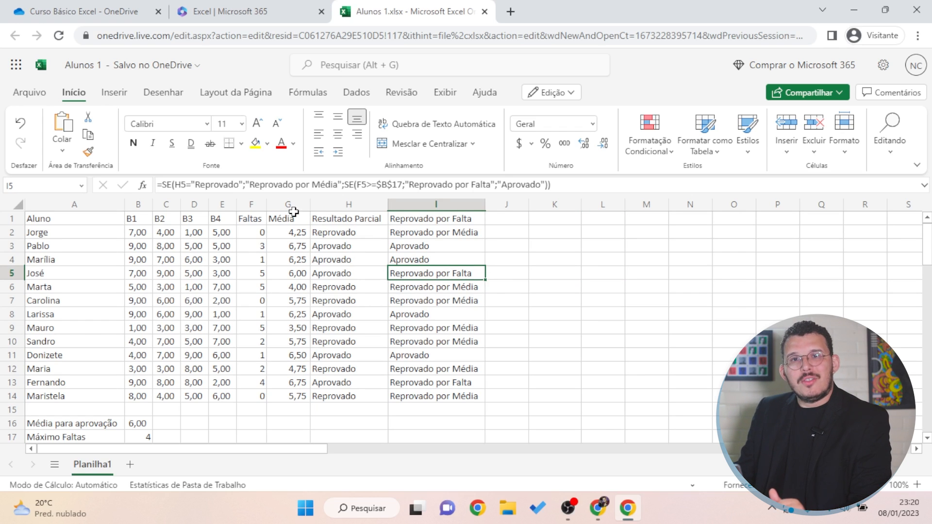
{"action": "left_click", "coordinate": [138, 315]}
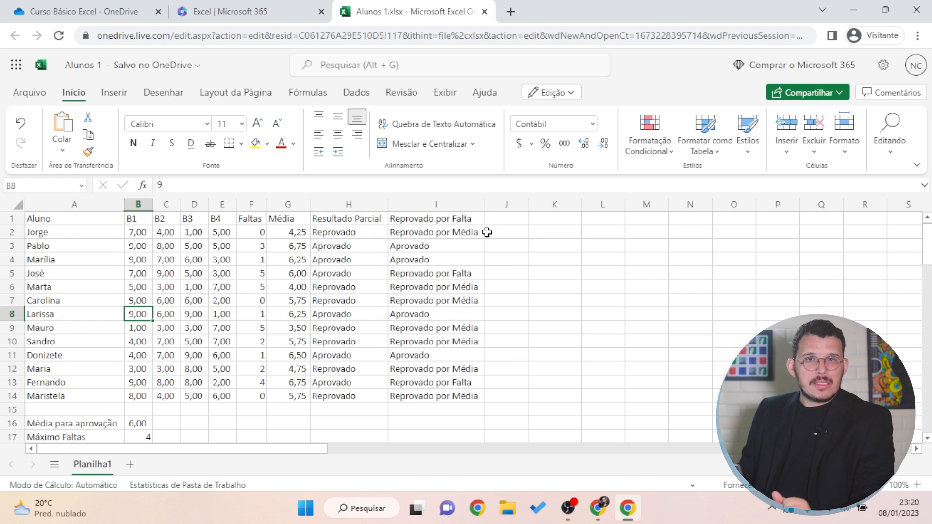
{"action": "left_click", "coordinate": [195, 258]}
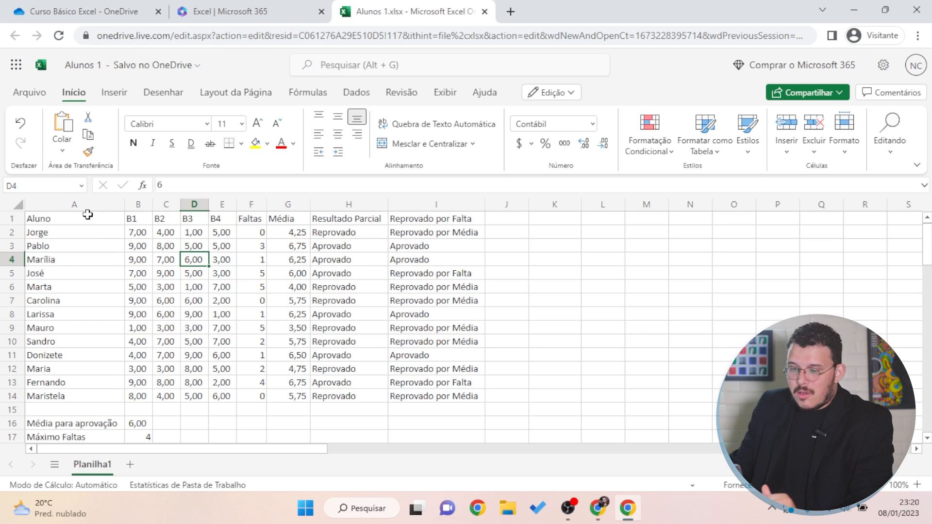
{"action": "left_click_drag", "start_coordinate": [93, 219], "coordinate": [437, 218]}
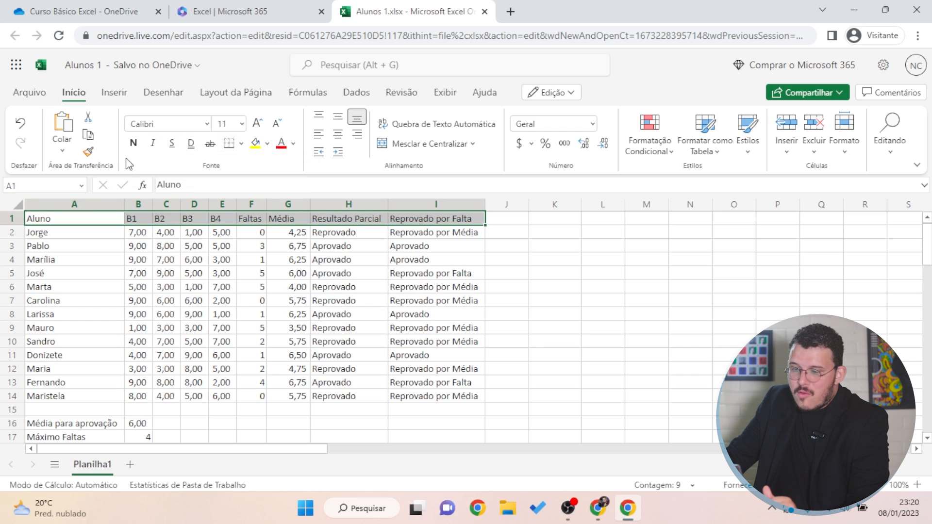
Bold the header row, make it taller, and centre its labels vertically and horizontally
{"action": "left_click", "coordinate": [133, 144]}
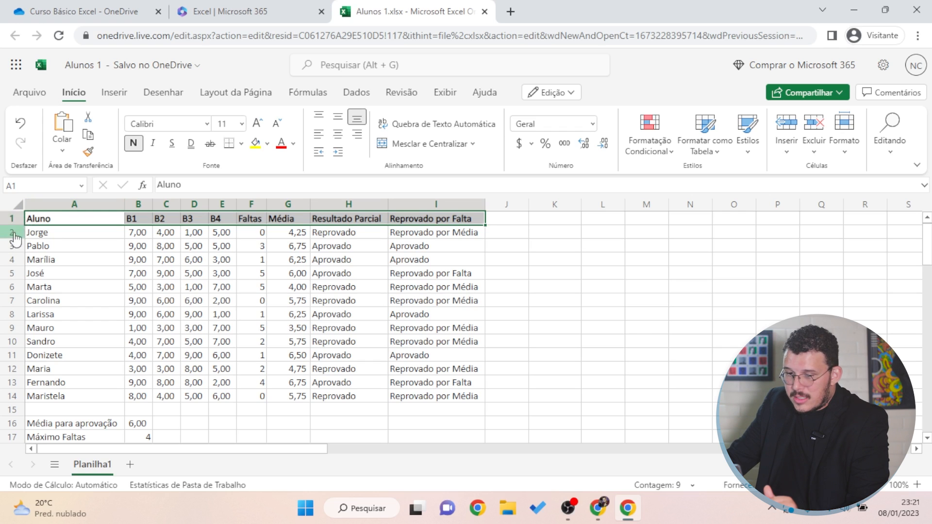
{"action": "left_click_drag", "start_coordinate": [18, 226], "coordinate": [18, 249]}
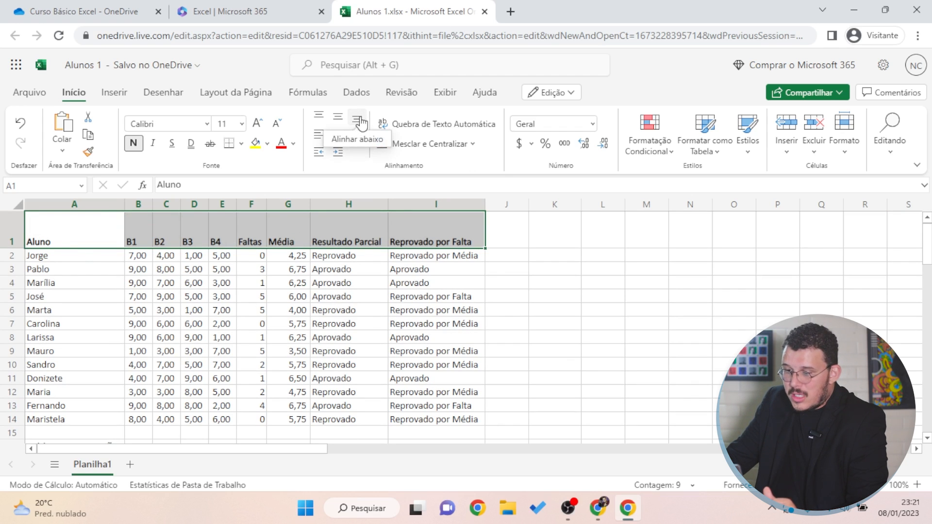
{"action": "left_click", "coordinate": [342, 124]}
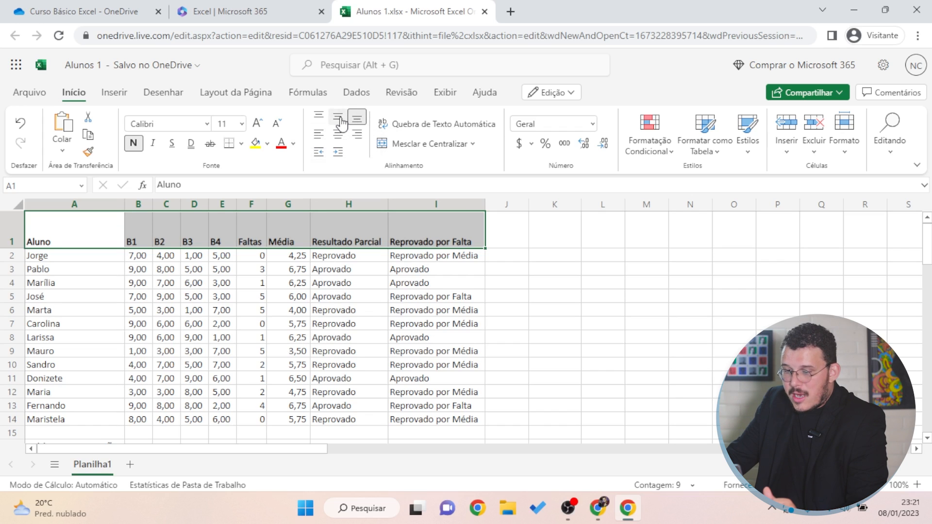
{"action": "left_click", "coordinate": [324, 122]}
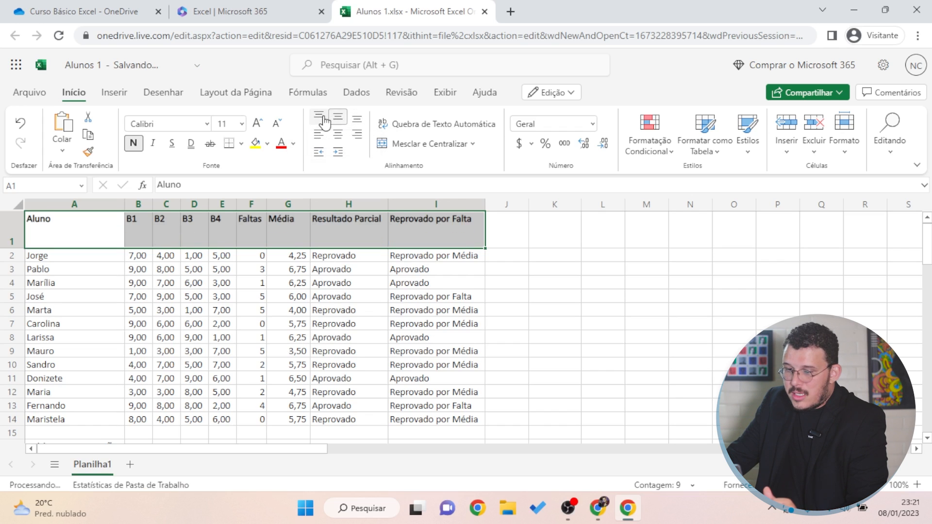
{"action": "left_click", "coordinate": [339, 124]}
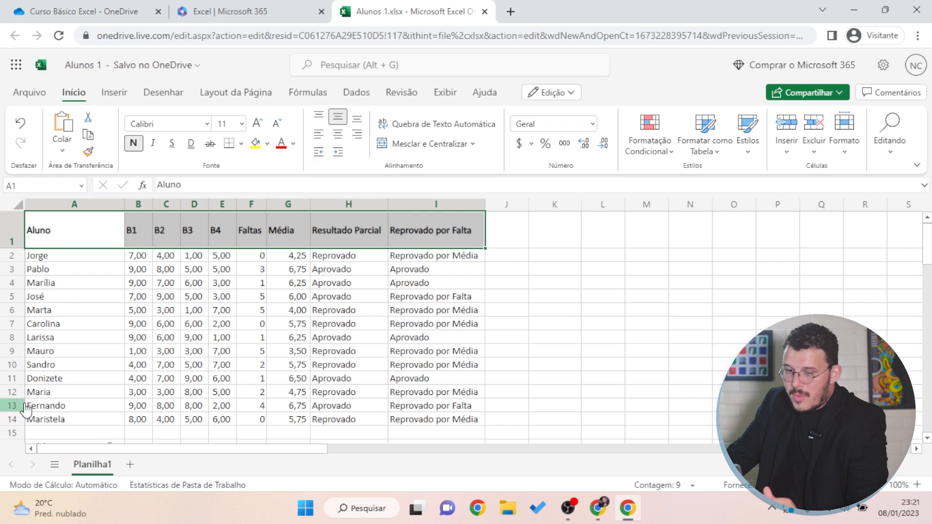
{"action": "left_click_drag", "start_coordinate": [12, 248], "coordinate": [18, 235]}
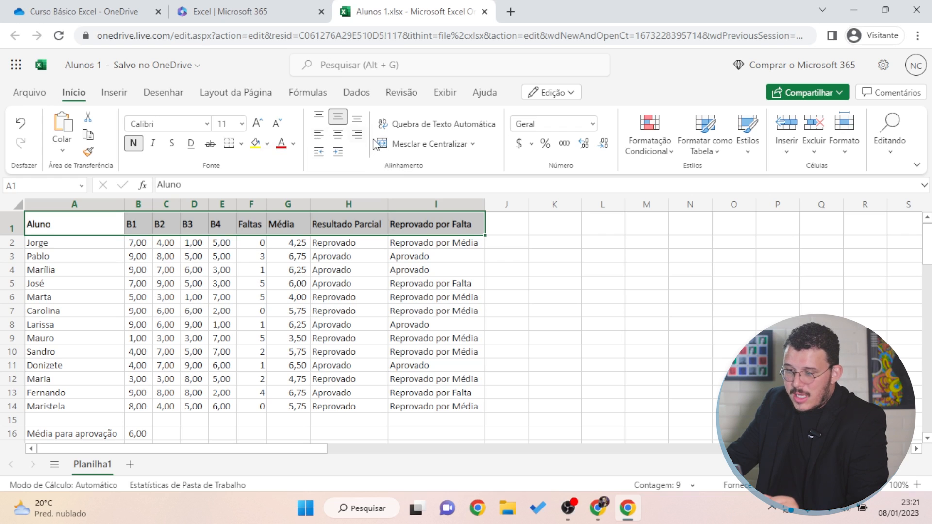
{"action": "left_click", "coordinate": [338, 134]}
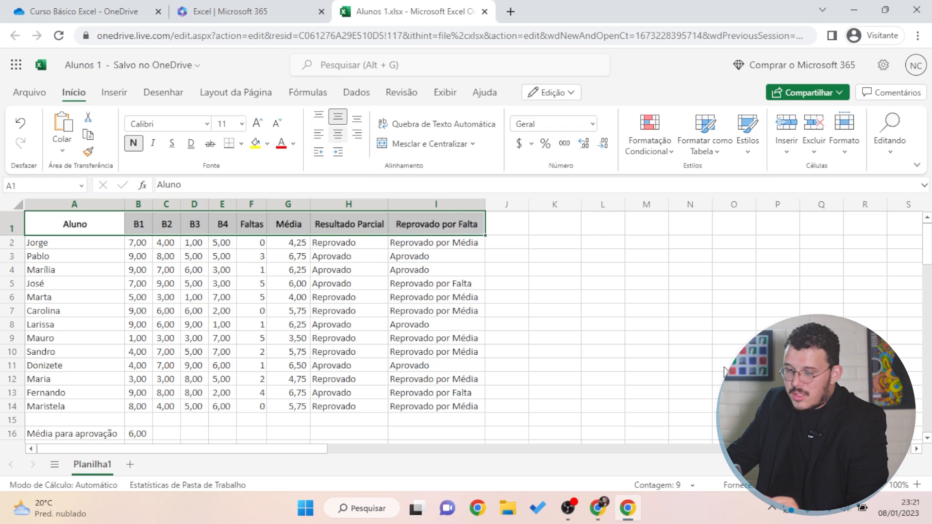
Select the student names in A2:A14
{"action": "left_click", "coordinate": [611, 335]}
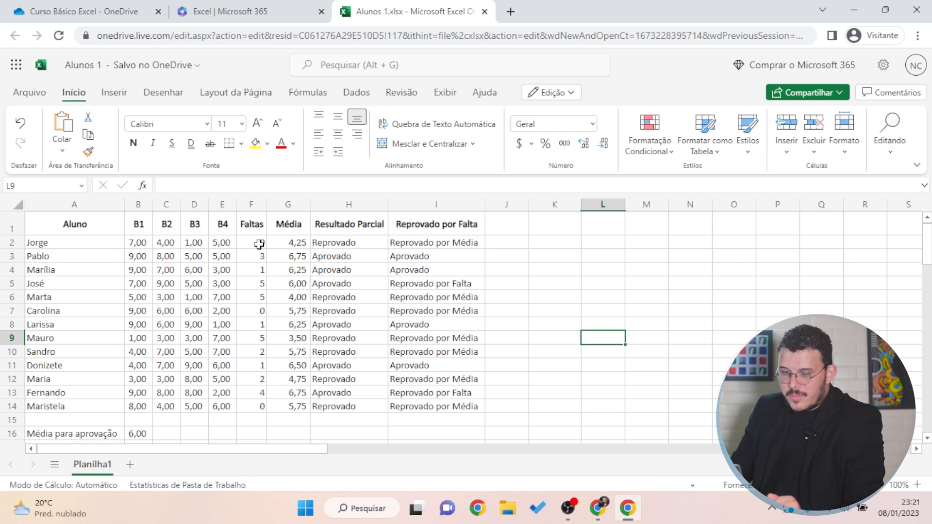
{"action": "left_click_drag", "start_coordinate": [83, 246], "coordinate": [91, 407]}
{"action": "left_click", "coordinate": [69, 299]}
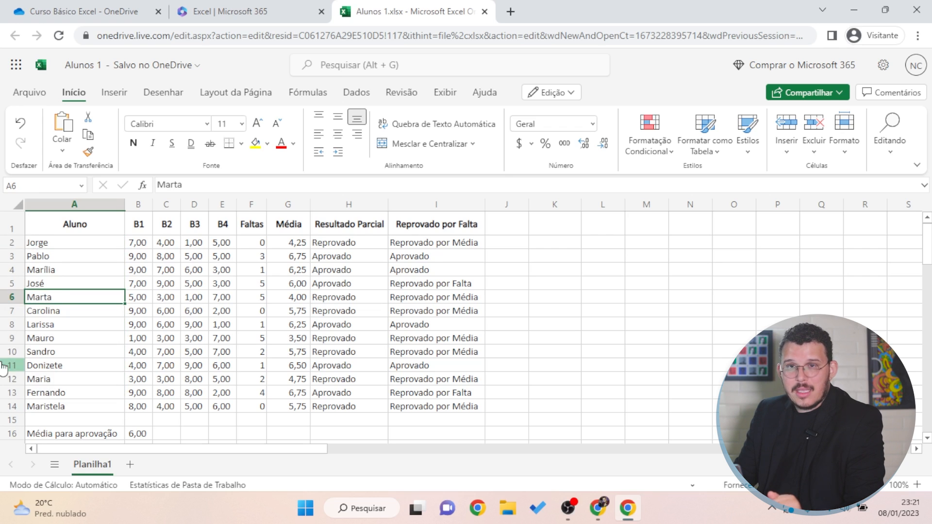
{"action": "left_click_drag", "start_coordinate": [60, 245], "coordinate": [84, 403]}
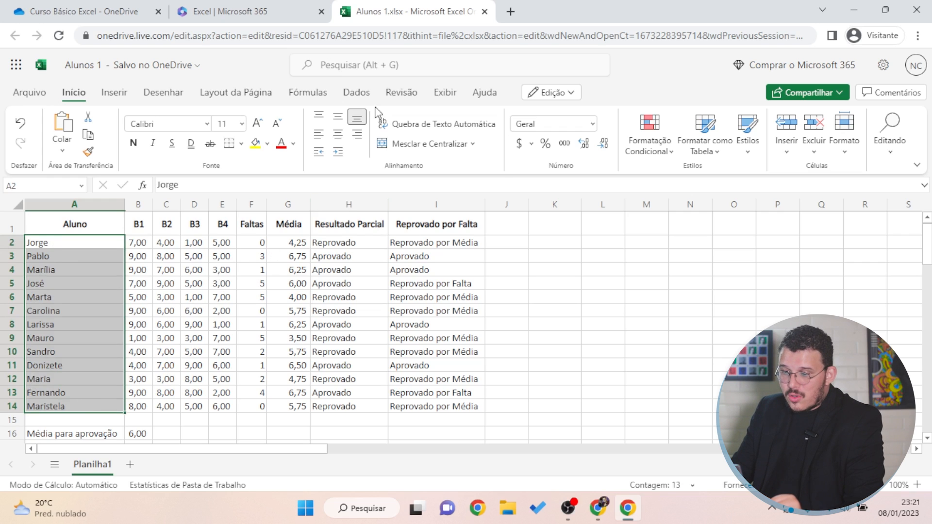
Try centring the student names A2:A14, then left-align them again
{"action": "left_click", "coordinate": [338, 134]}
{"action": "left_click", "coordinate": [510, 339]}
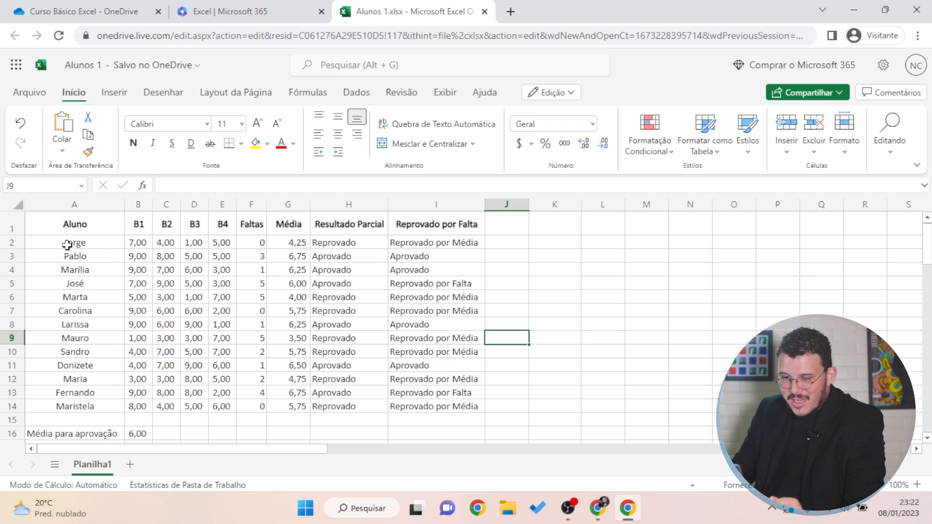
{"action": "left_click", "coordinate": [319, 134]}
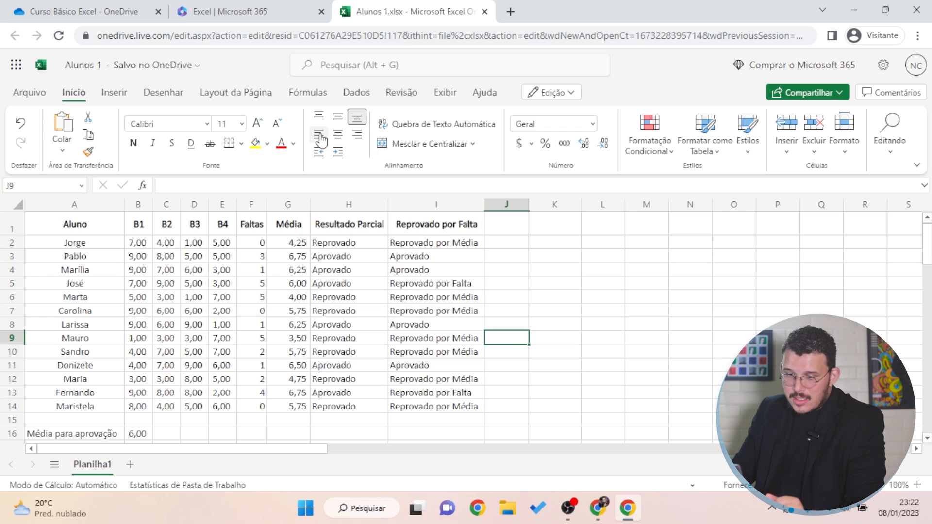
{"action": "left_click", "coordinate": [51, 313]}
{"action": "left_click_drag", "start_coordinate": [75, 245], "coordinate": [75, 405]}
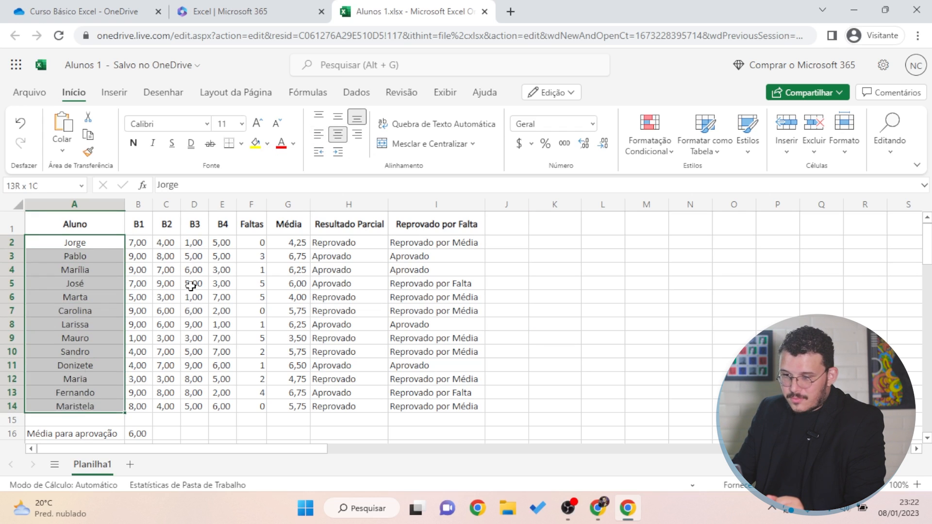
{"action": "left_click", "coordinate": [319, 134]}
{"action": "left_click", "coordinate": [32, 295]}
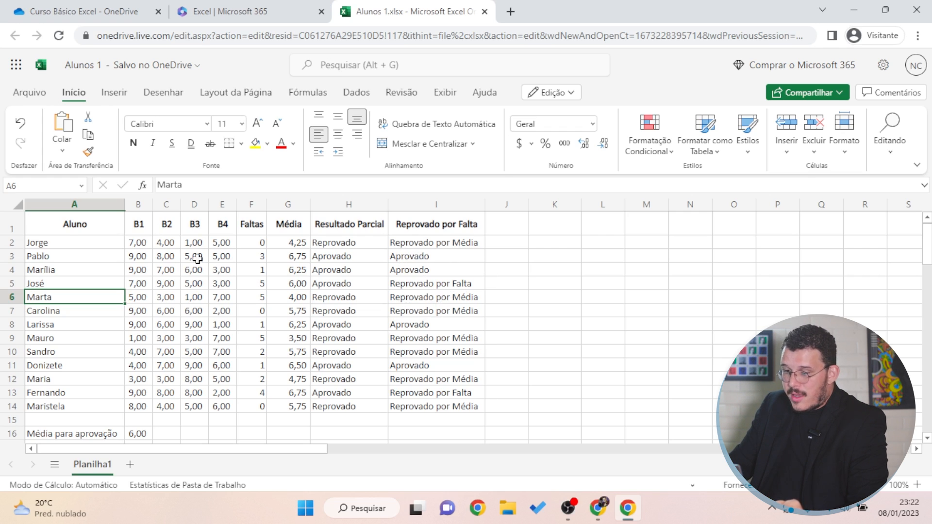
Inspect the Reprovado por Falta formulas in column I, ending on I12
{"action": "left_click", "coordinate": [411, 323]}
{"action": "left_click", "coordinate": [429, 256]}
{"action": "left_click", "coordinate": [414, 242]}
{"action": "left_click", "coordinate": [431, 286]}
{"action": "left_click_drag", "start_coordinate": [420, 260], "coordinate": [418, 265]}
{"action": "left_click", "coordinate": [408, 246]}
{"action": "left_click_drag", "start_coordinate": [430, 327], "coordinate": [432, 332]}
{"action": "left_click", "coordinate": [435, 390]}
{"action": "left_click_drag", "start_coordinate": [440, 300], "coordinate": [439, 305]}
{"action": "left_click", "coordinate": [446, 377]}
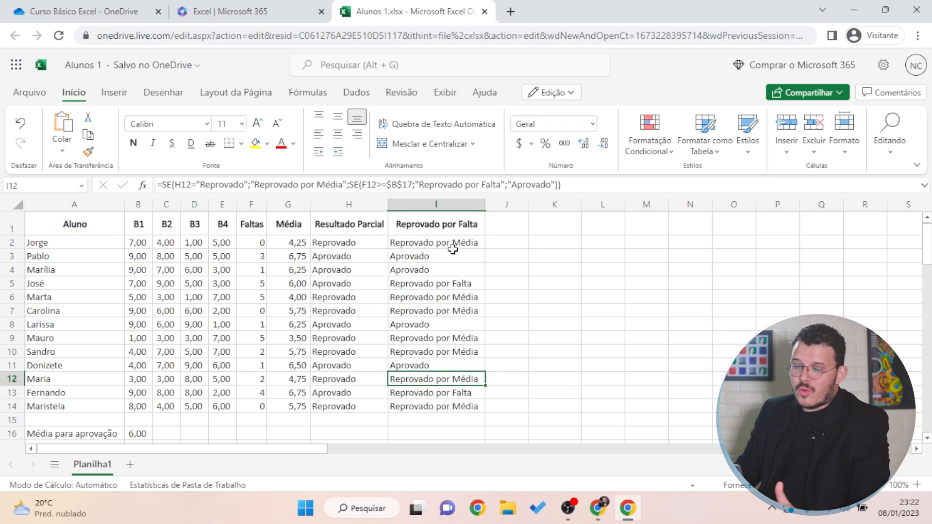
Centre the grades and results in B2:I14 and open the print preview
{"action": "left_click_drag", "start_coordinate": [462, 237], "coordinate": [140, 403]}
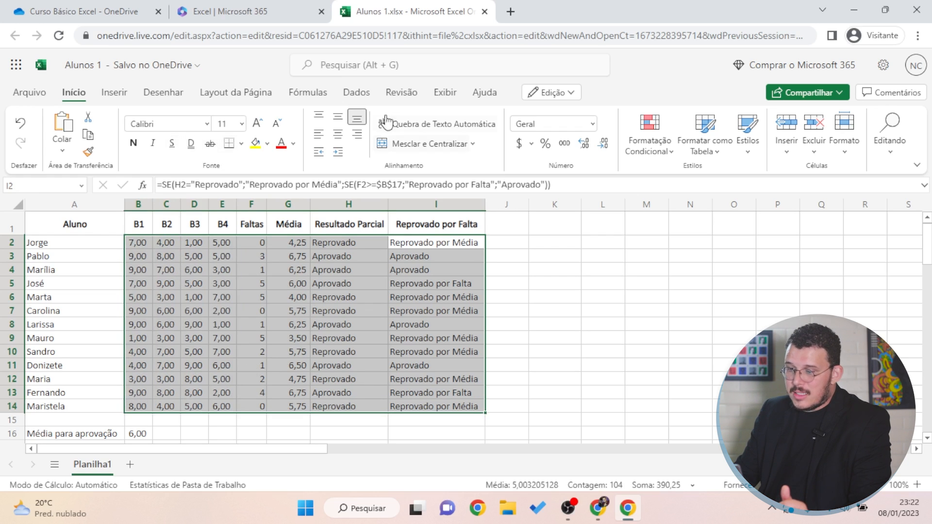
{"action": "left_click", "coordinate": [337, 134]}
{"action": "left_click", "coordinate": [653, 348]}
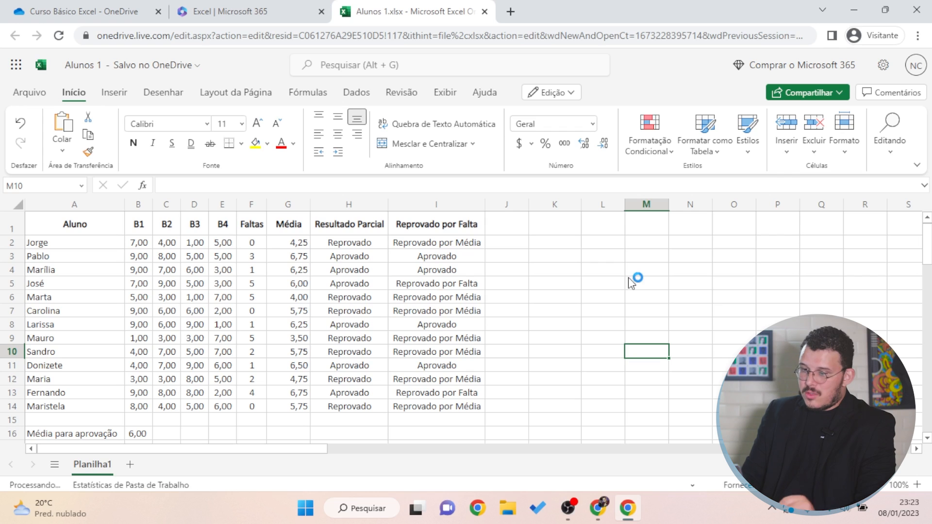
{"action": "key", "text": "ctrl+p"}
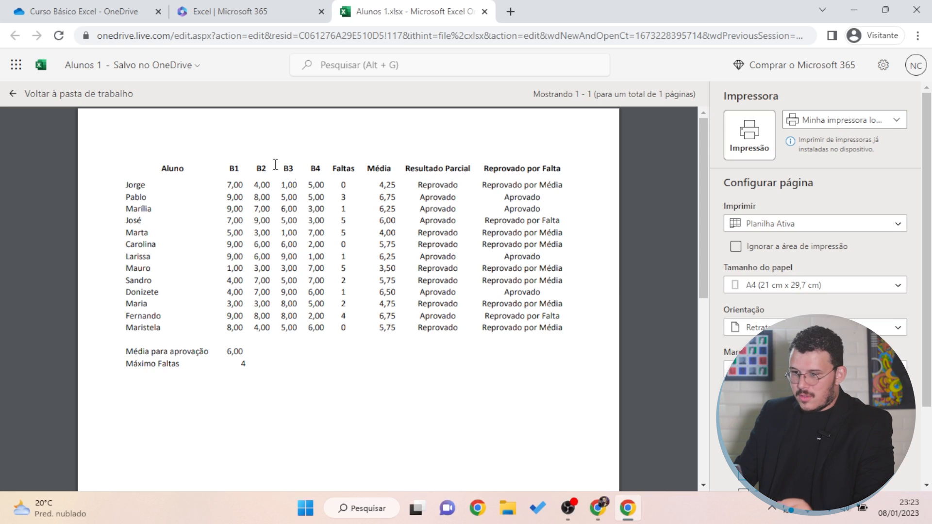
Leave the preview, reopen it via Arquivo > Imprimir > Imprimir, and return to the workbook
{"action": "left_click", "coordinate": [41, 95]}
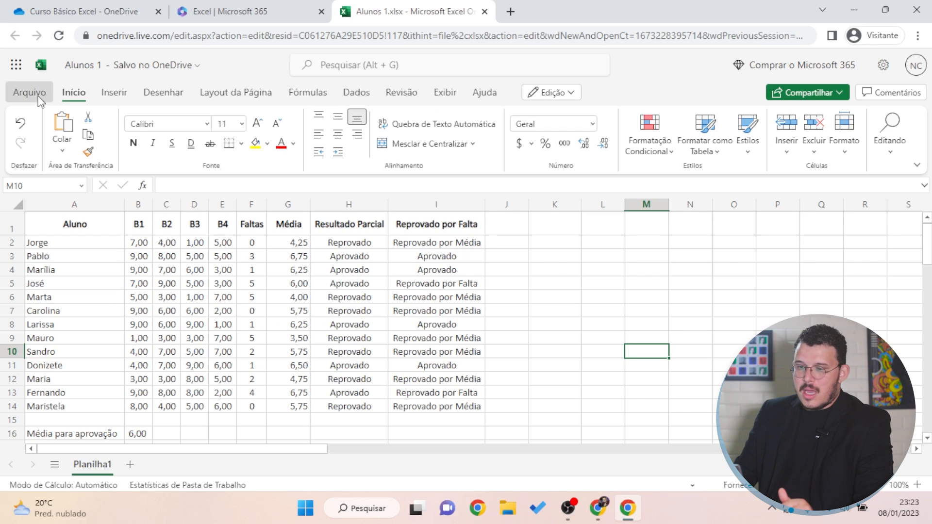
{"action": "left_click", "coordinate": [39, 98]}
{"action": "left_click", "coordinate": [55, 242]}
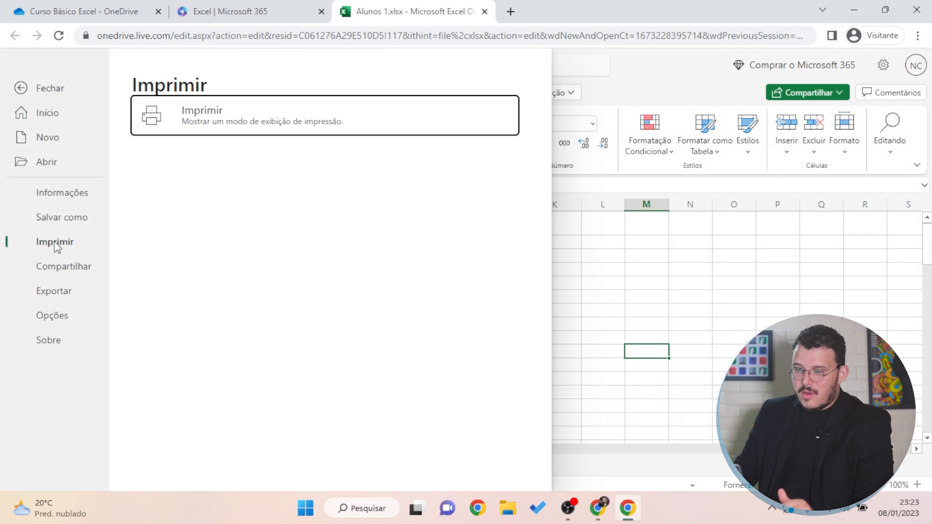
{"action": "left_click", "coordinate": [231, 125]}
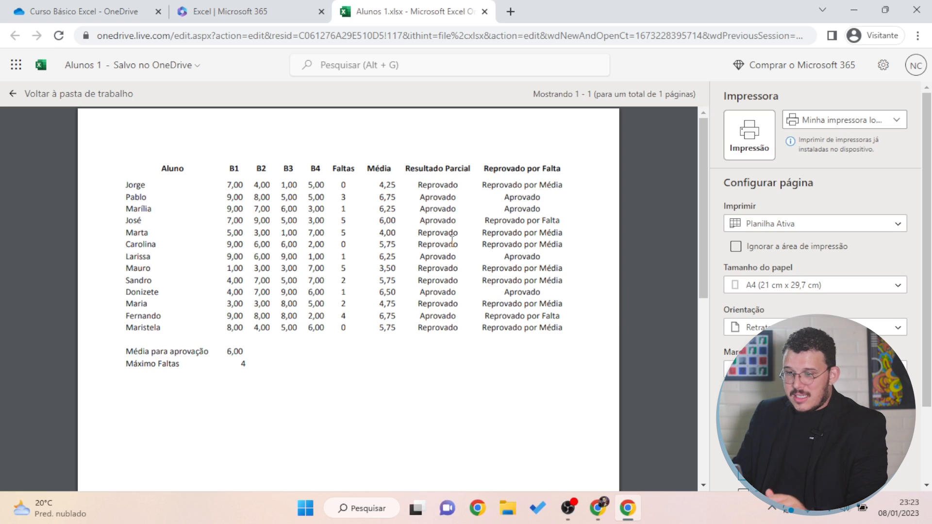
{"action": "left_click", "coordinate": [12, 95]}
Highlight empty cells and part of the table while explaining gridlines, then deselect
{"action": "left_click_drag", "start_coordinate": [563, 270], "coordinate": [625, 367]}
{"action": "left_click", "coordinate": [743, 321]}
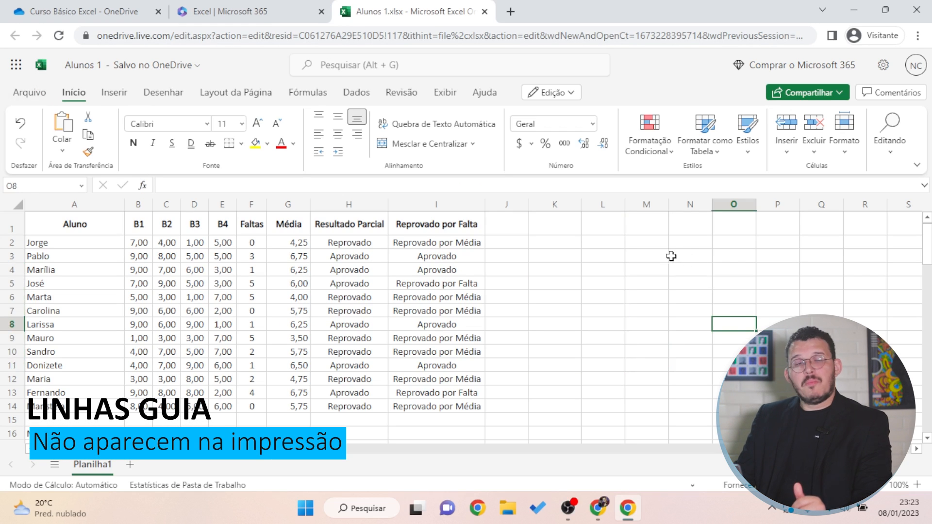
{"action": "left_click_drag", "start_coordinate": [88, 223], "coordinate": [246, 296]}
{"action": "left_click", "coordinate": [557, 364]}
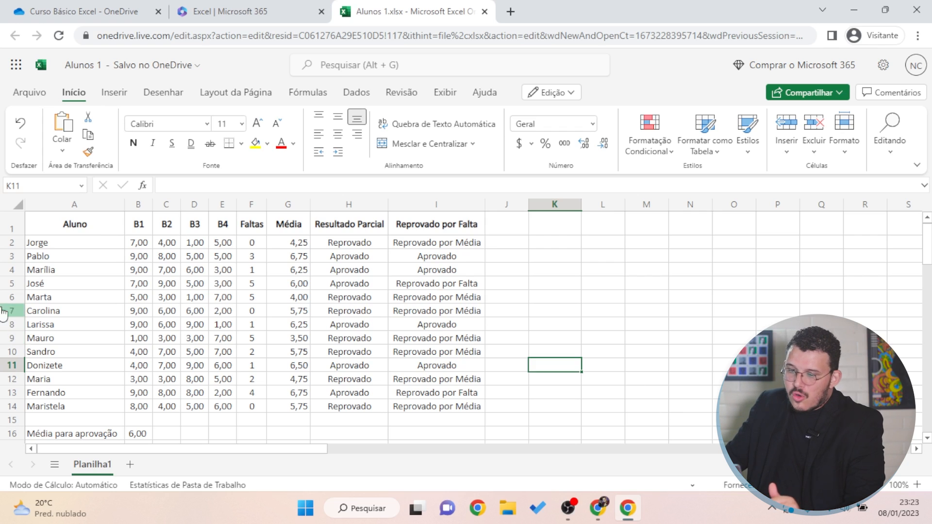
Apply Todas as Bordas to A1:I14 and preview the bordered table
{"action": "left_click_drag", "start_coordinate": [95, 224], "coordinate": [466, 408]}
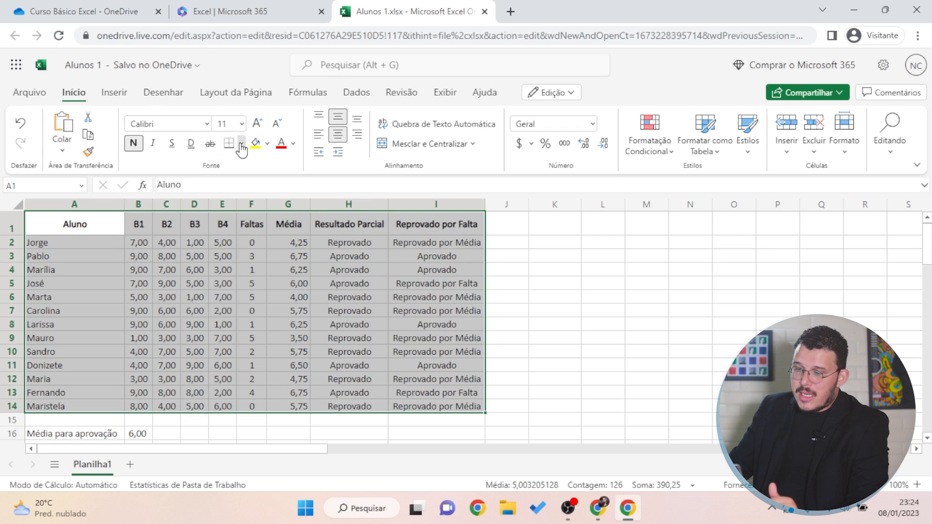
{"action": "left_click", "coordinate": [242, 145]}
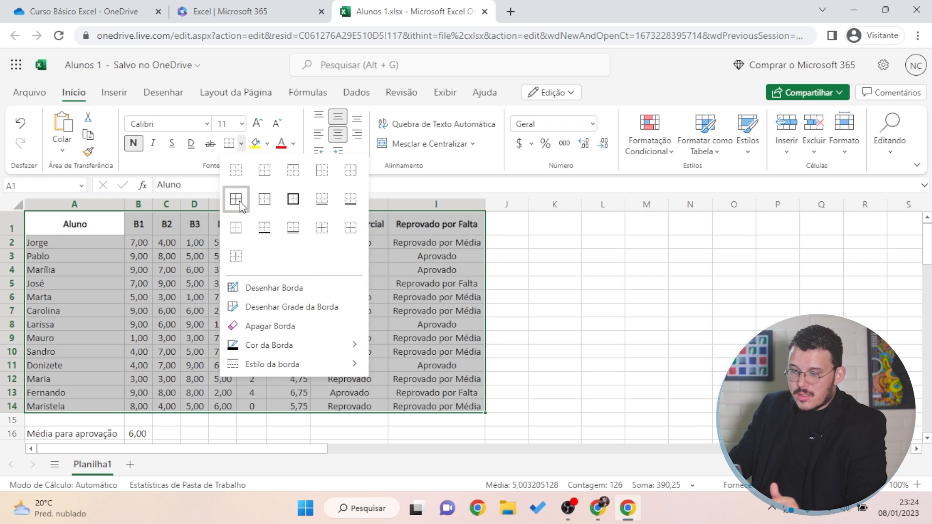
{"action": "left_click", "coordinate": [237, 199]}
{"action": "left_click", "coordinate": [607, 298]}
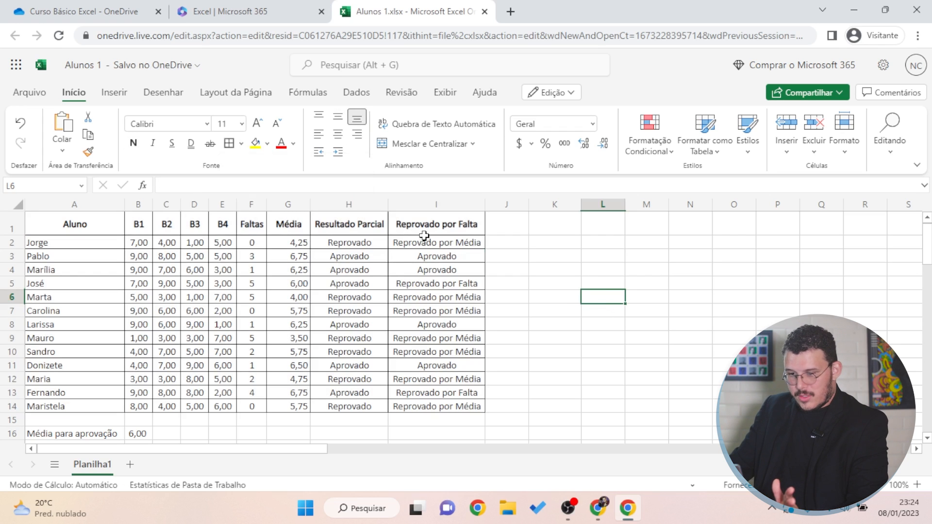
{"action": "key", "text": "ctrl+p"}
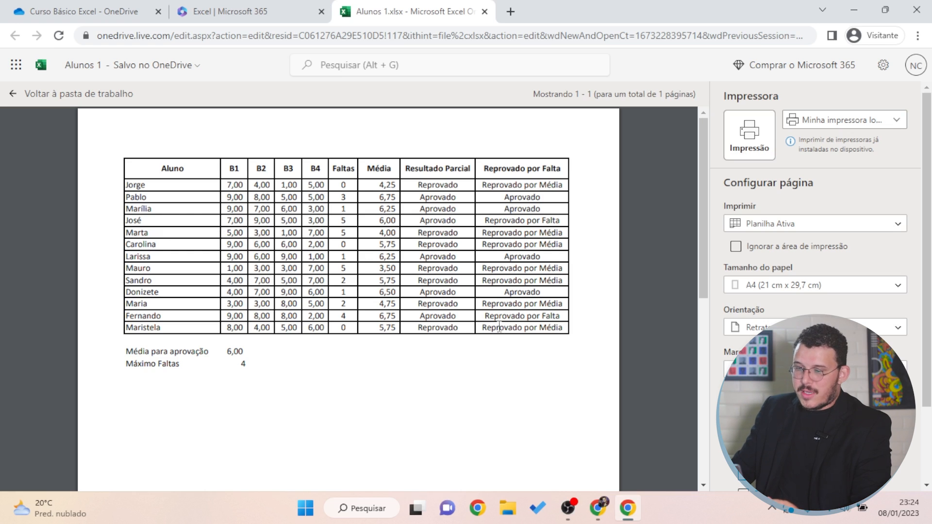
Go back from the print preview with Voltar à pasta de trabalho
{"action": "left_click", "coordinate": [59, 94]}
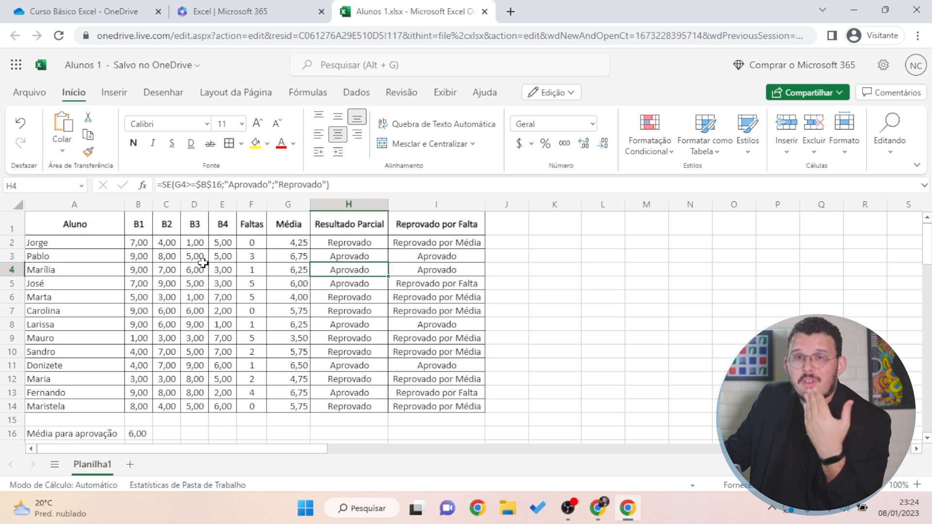
Fill Pablo's row A3:I3 with light grey
{"action": "left_click", "coordinate": [69, 244]}
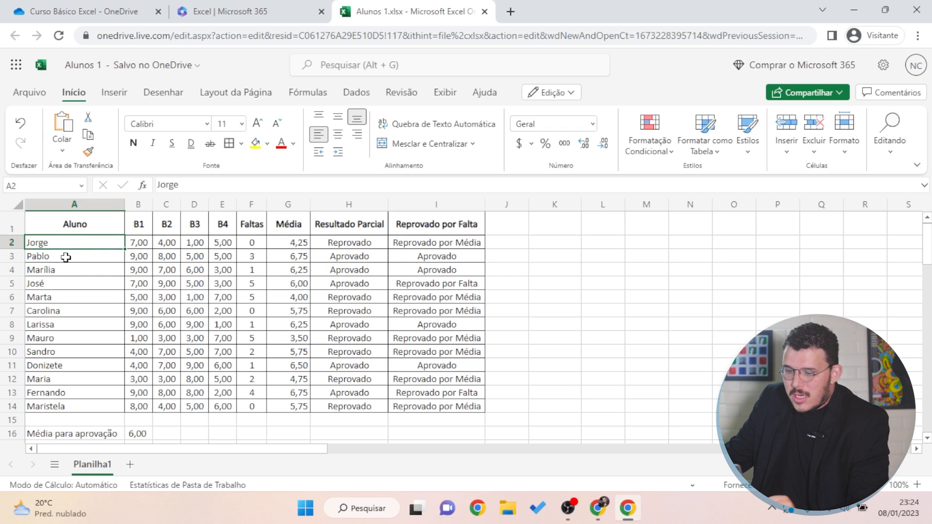
{"action": "left_click_drag", "start_coordinate": [54, 258], "coordinate": [436, 255]}
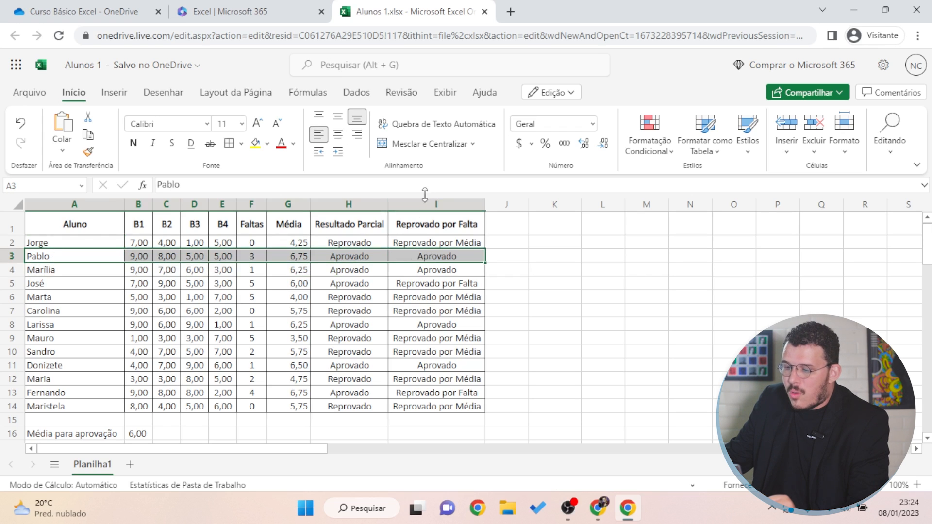
{"action": "left_click", "coordinate": [267, 143]}
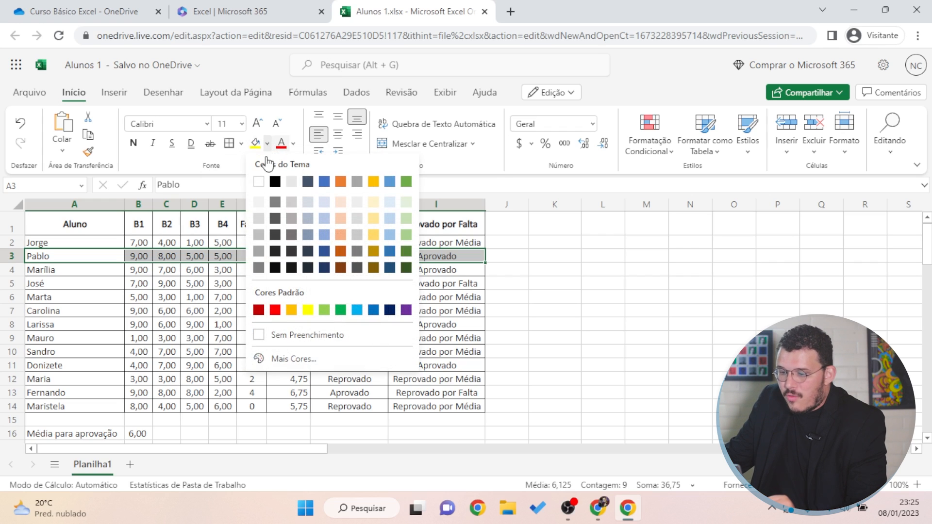
{"action": "left_click", "coordinate": [258, 202]}
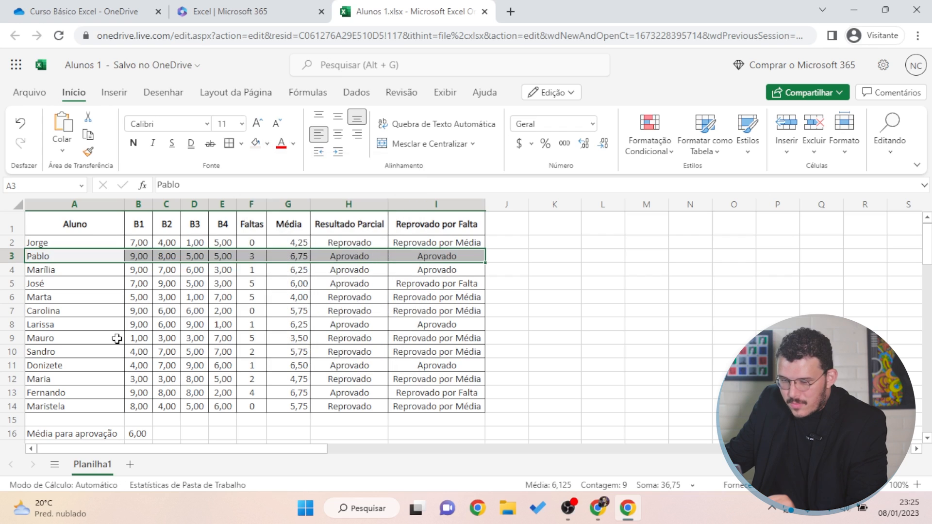
{"action": "left_click", "coordinate": [110, 339]}
Try red text on Pablo's row, undo it, and reapply the grey fill
{"action": "left_click_drag", "start_coordinate": [92, 255], "coordinate": [415, 256]}
{"action": "left_click", "coordinate": [279, 144]}
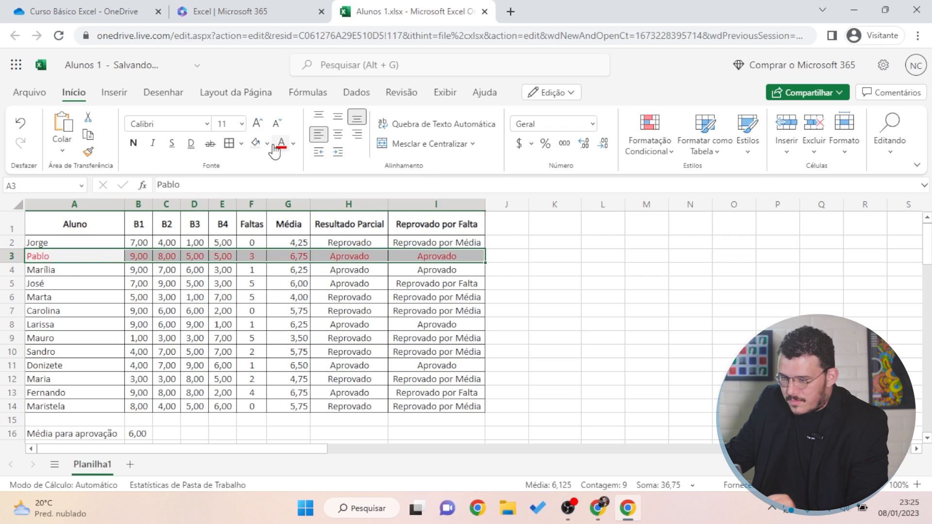
{"action": "key", "text": "ctrl+z"}
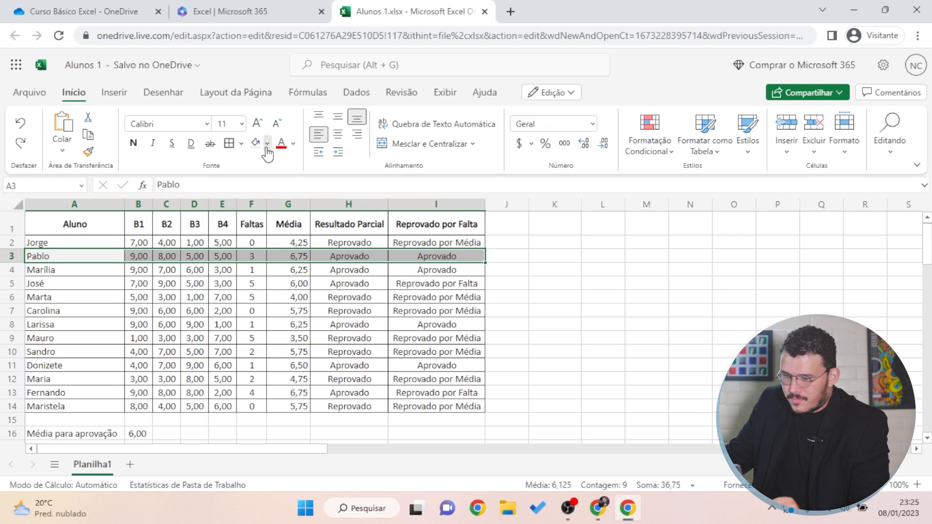
{"action": "left_click", "coordinate": [267, 143]}
{"action": "left_click", "coordinate": [263, 202]}
{"action": "left_click", "coordinate": [179, 364]}
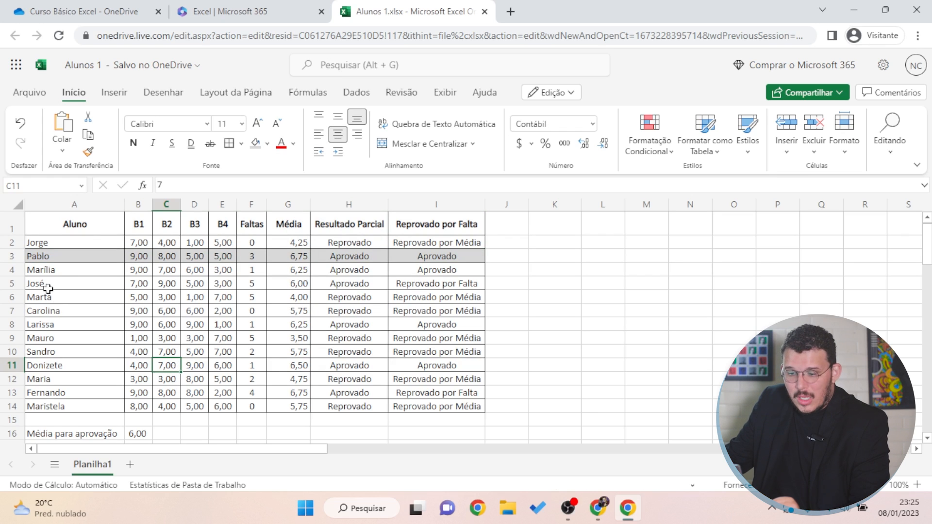
Select parts of the student rows, ending with the first two student rows
{"action": "left_click_drag", "start_coordinate": [59, 285], "coordinate": [194, 284]}
{"action": "left_click", "coordinate": [67, 313]}
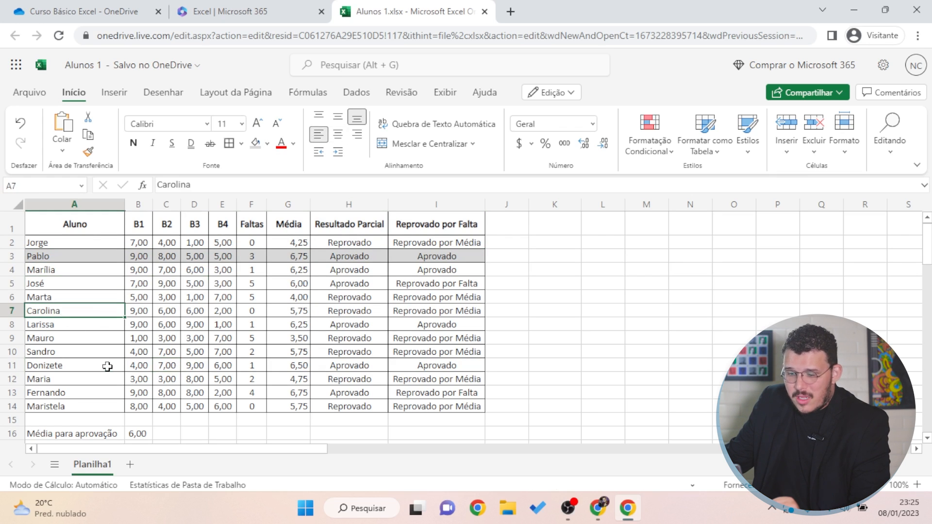
{"action": "left_click", "coordinate": [105, 365]}
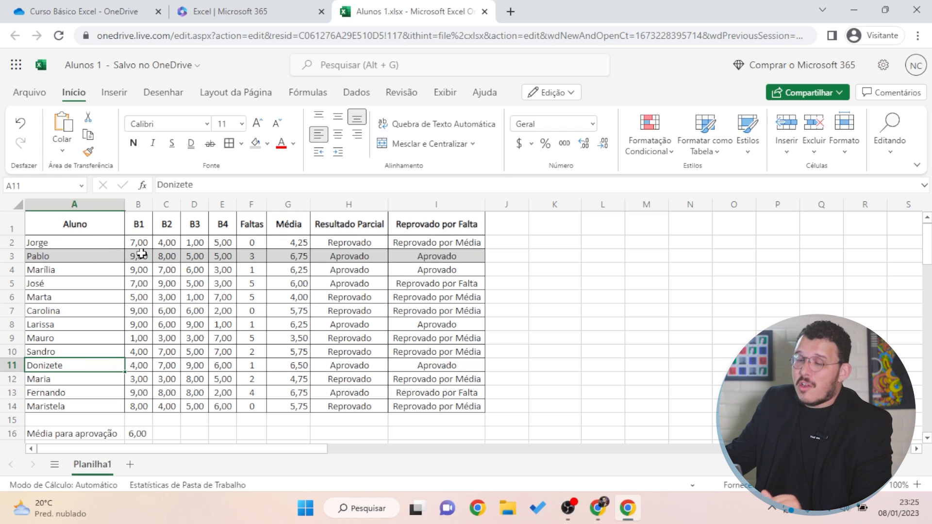
{"action": "left_click_drag", "start_coordinate": [87, 242], "coordinate": [406, 259]}
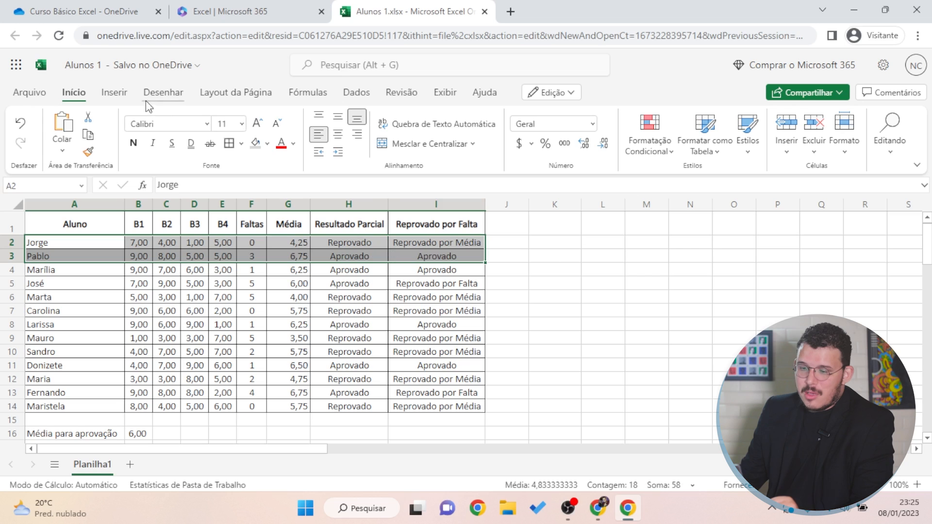
Copy the white/grey banding from rows 2–3 onto rows 4–14 with Format Painter, then preview the print
{"action": "left_click", "coordinate": [89, 152]}
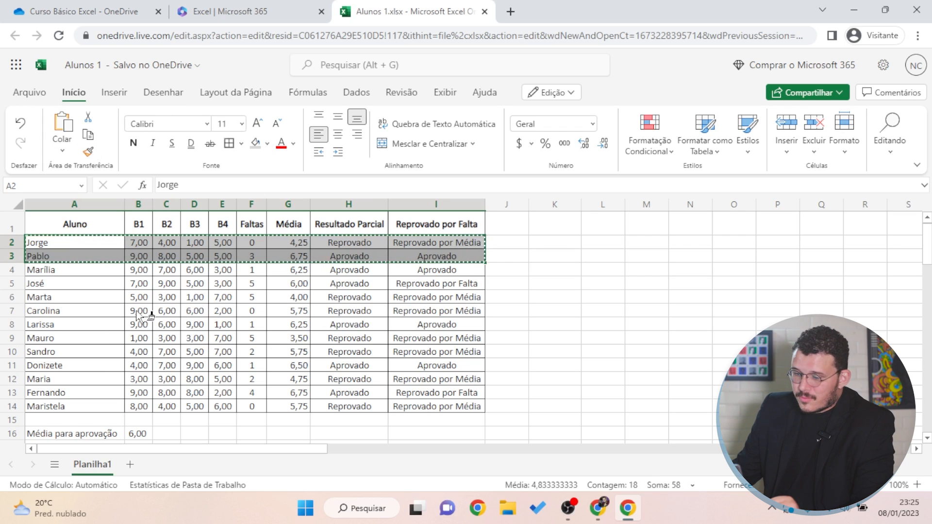
{"action": "mouse_move", "coordinate": [51, 274]}
{"action": "left_mouse_down"}
{"action": "mouse_move", "coordinate": [420, 410]}
{"action": "mouse_move", "coordinate": [420, 396]}
{"action": "mouse_move", "coordinate": [427, 410]}
{"action": "left_mouse_up"}
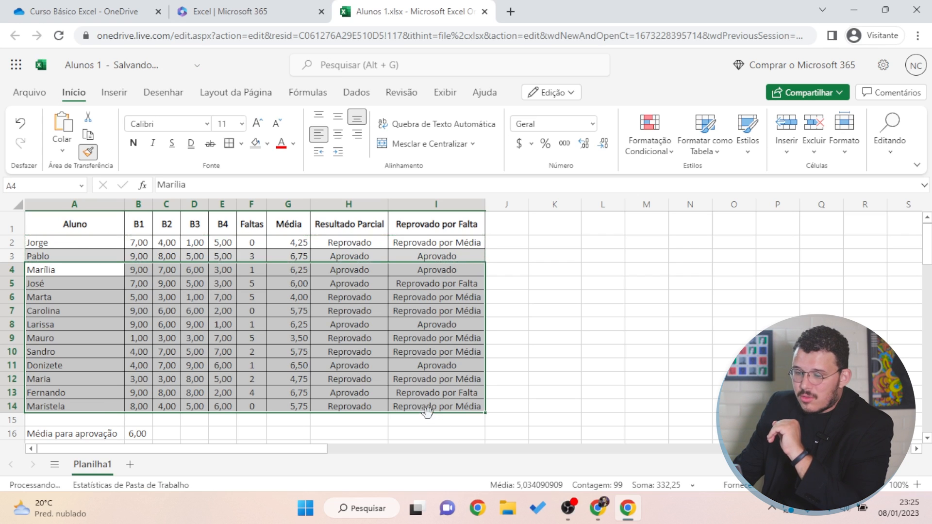
{"action": "left_click", "coordinate": [351, 366]}
{"action": "left_click", "coordinate": [571, 324]}
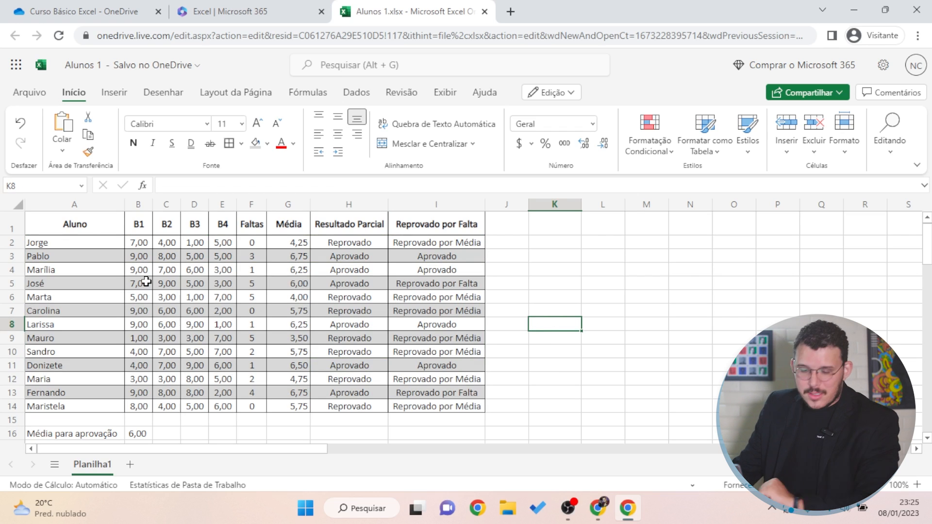
{"action": "key", "text": "ctrl+p"}
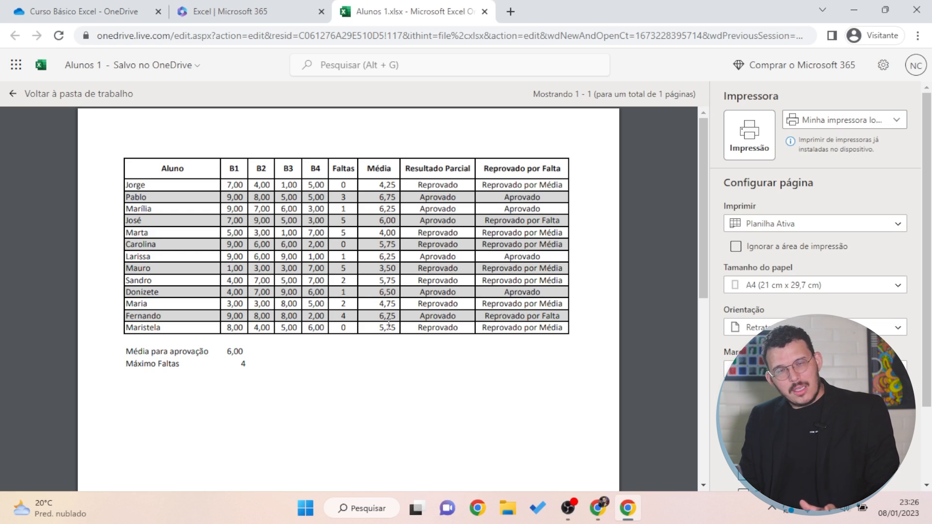
Leave the print preview and go back to the banded grade sheet
{"action": "left_click", "coordinate": [11, 93]}
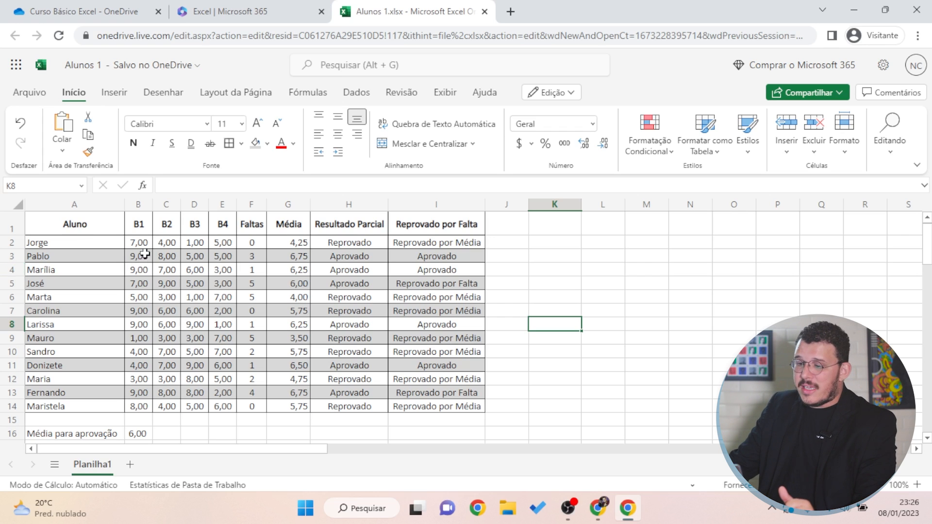
Remove all borders from A1:I15 with Sem Borda and check it in print preview
{"action": "left_click_drag", "start_coordinate": [73, 221], "coordinate": [443, 407]}
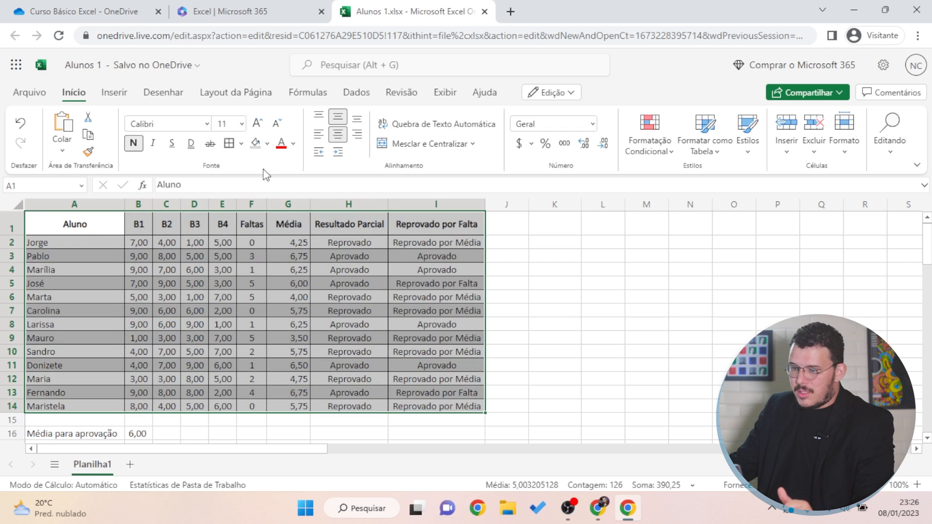
{"action": "left_click", "coordinate": [240, 145]}
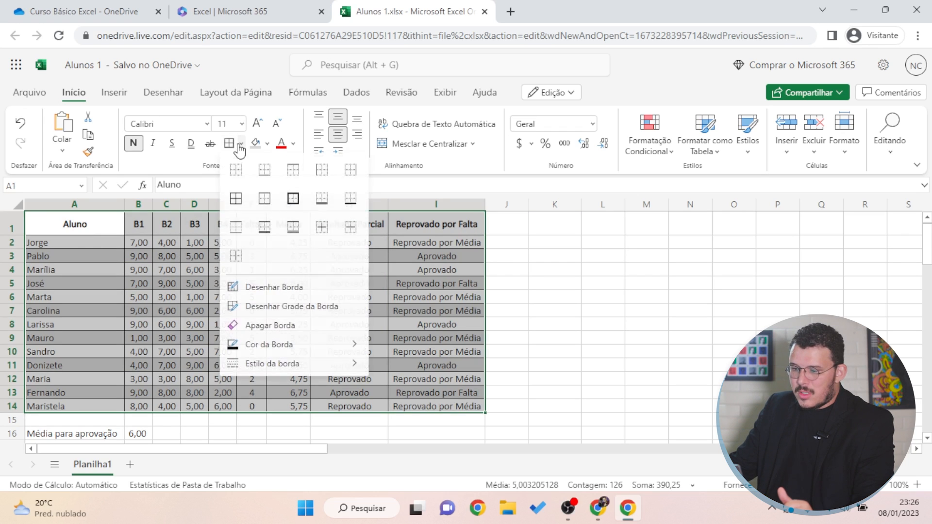
{"action": "left_click", "coordinate": [235, 178]}
{"action": "left_click", "coordinate": [547, 283]}
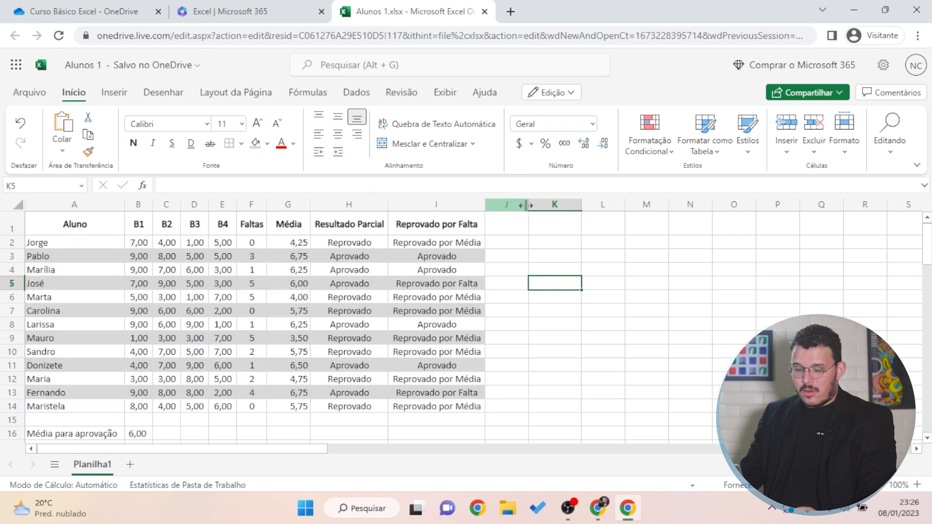
{"action": "key", "text": "ctrl+p"}
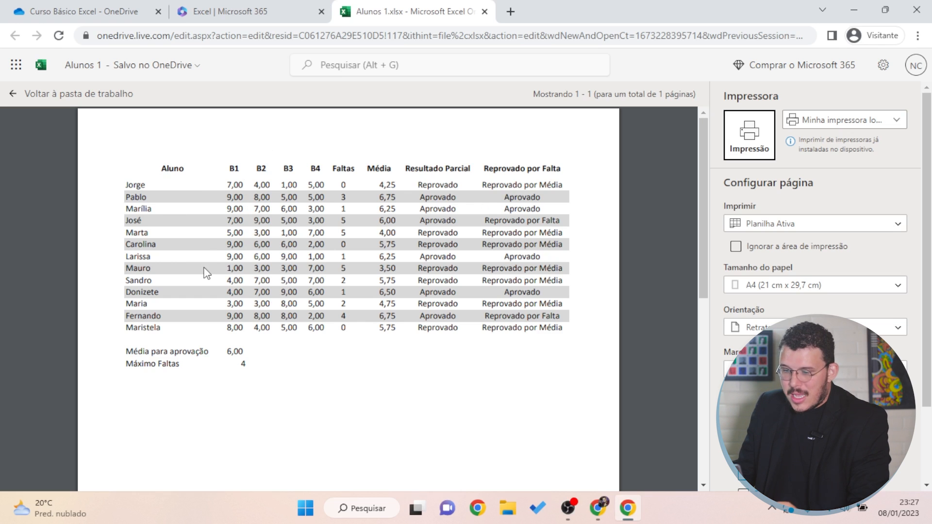
Add a Borda Inferior under header row A1:I1 and check it in print preview
{"action": "left_click", "coordinate": [12, 95]}
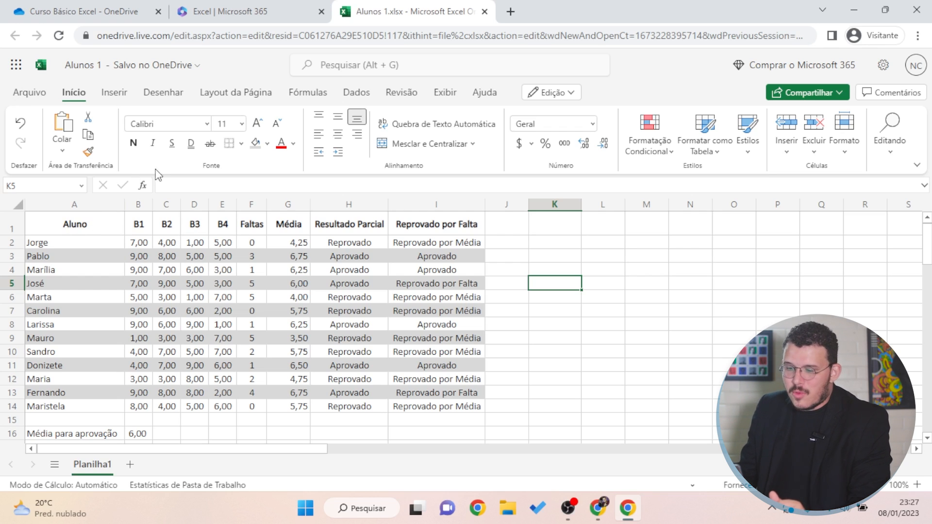
{"action": "left_click_drag", "start_coordinate": [59, 226], "coordinate": [431, 219]}
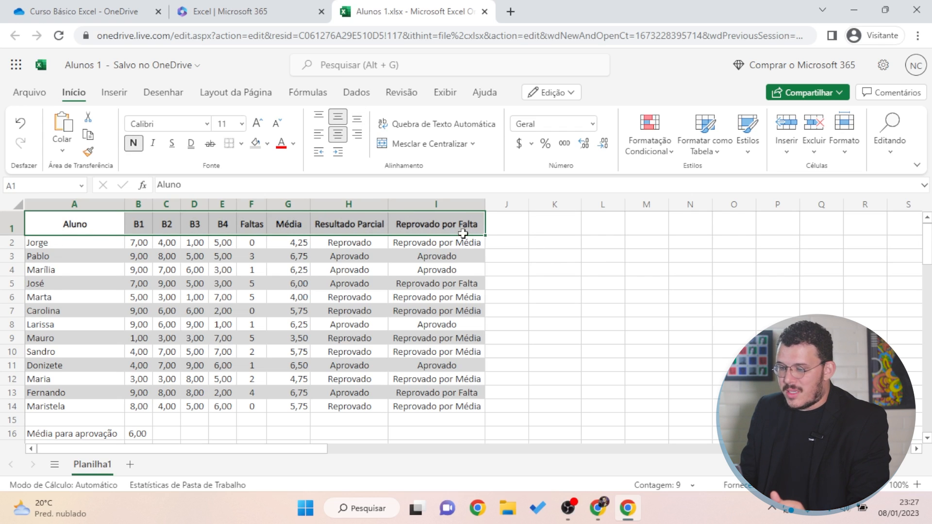
{"action": "left_click", "coordinate": [241, 144]}
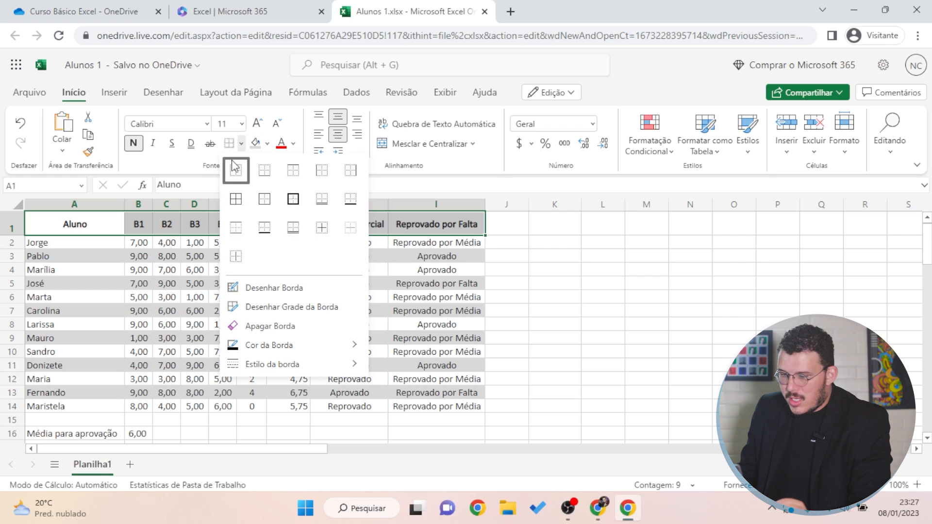
{"action": "left_click", "coordinate": [269, 168]}
{"action": "left_click", "coordinate": [696, 324]}
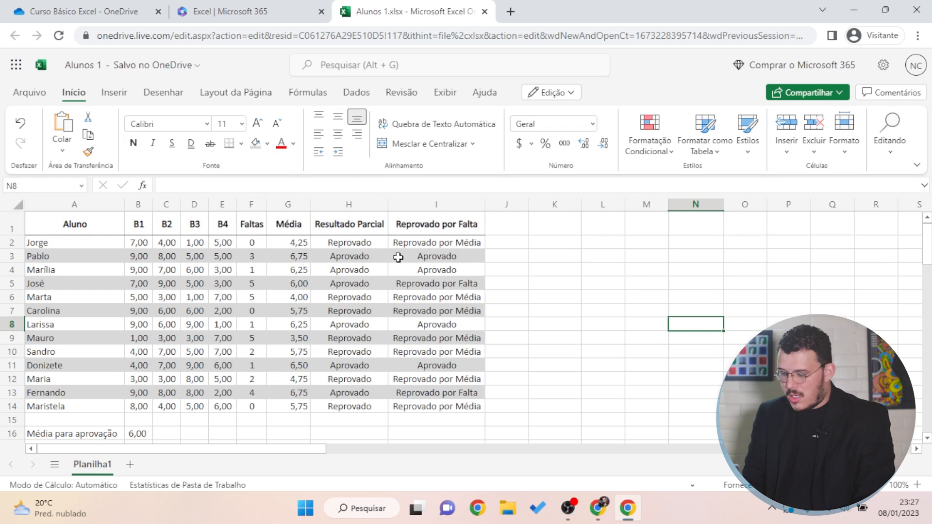
{"action": "key", "text": "ctrl+p"}
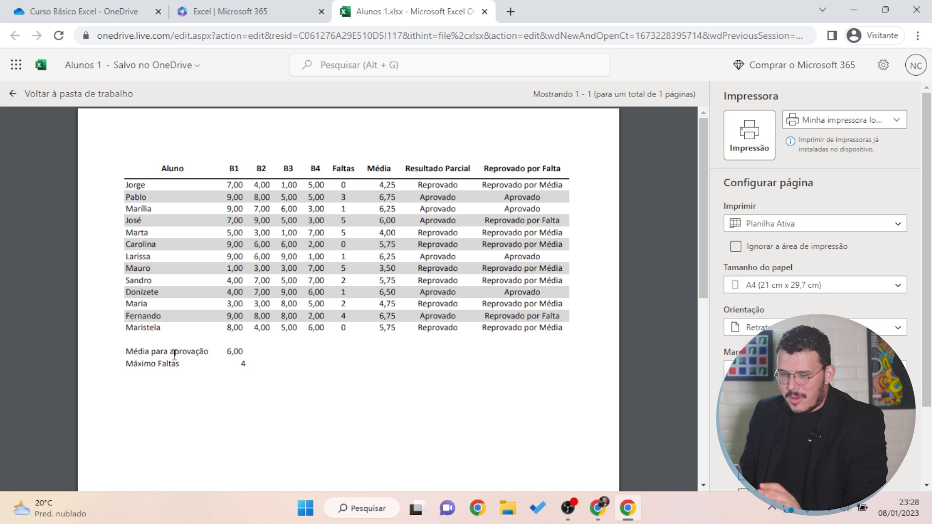
Put Todas as Bordas on cells A16:B17 (Média para aprovação, Máximo Faltas)
{"action": "left_click", "coordinate": [14, 94]}
{"action": "scroll", "coordinate": [300, 380], "scroll_direction": "down", "scroll_amount": 2}
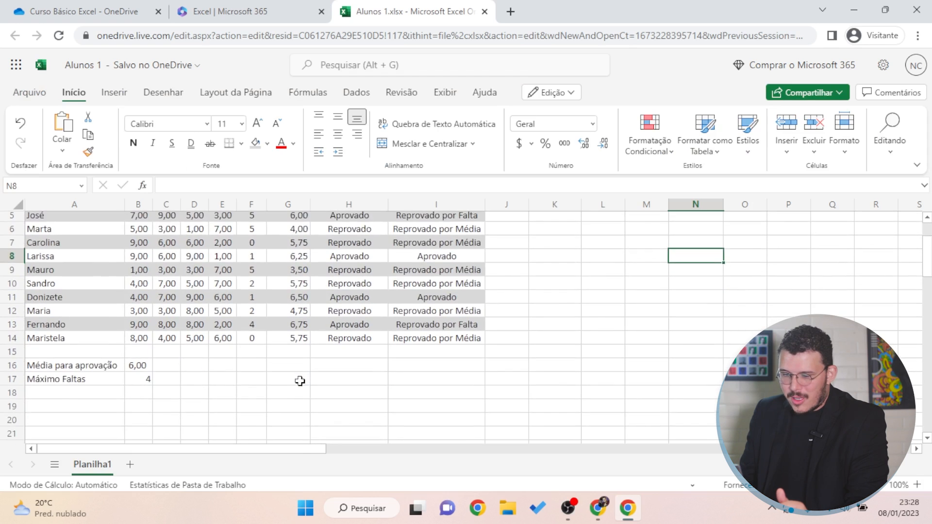
{"action": "left_click", "coordinate": [222, 379]}
{"action": "left_click", "coordinate": [102, 407]}
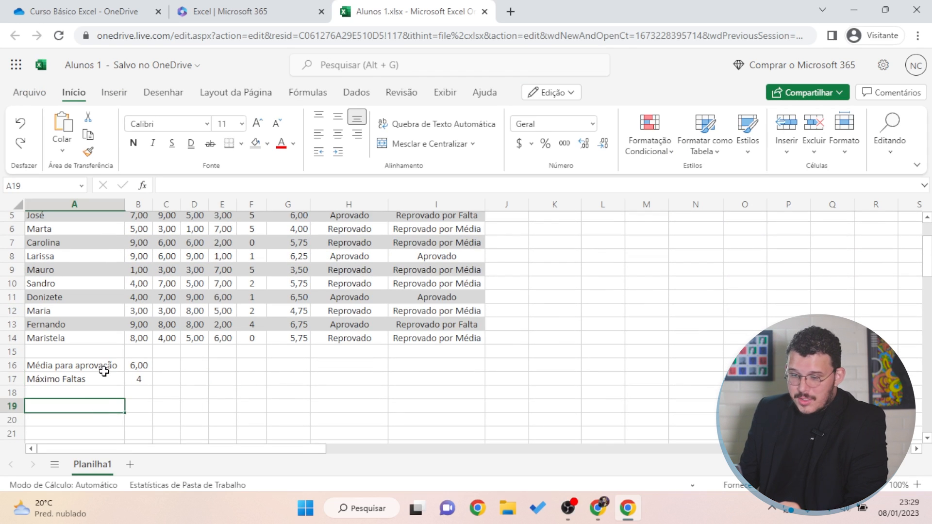
{"action": "left_click_drag", "start_coordinate": [93, 369], "coordinate": [134, 380]}
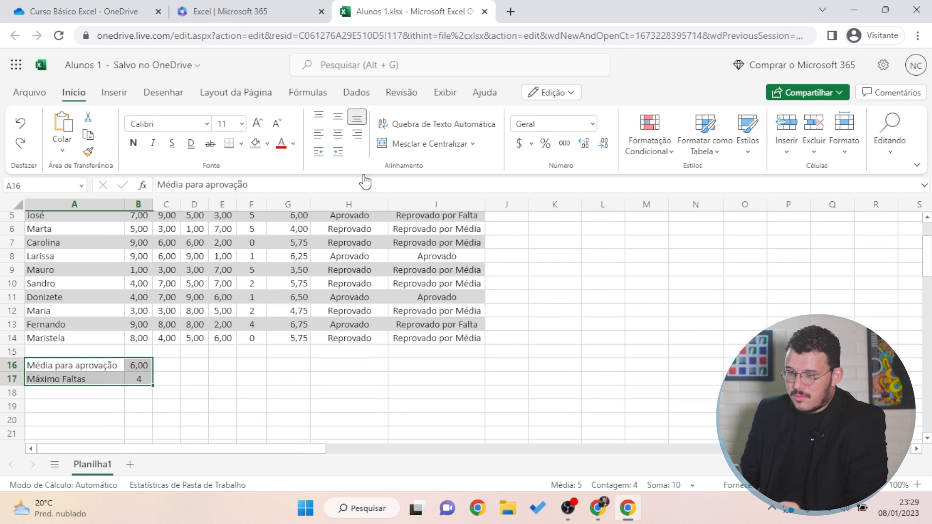
{"action": "left_click", "coordinate": [241, 144]}
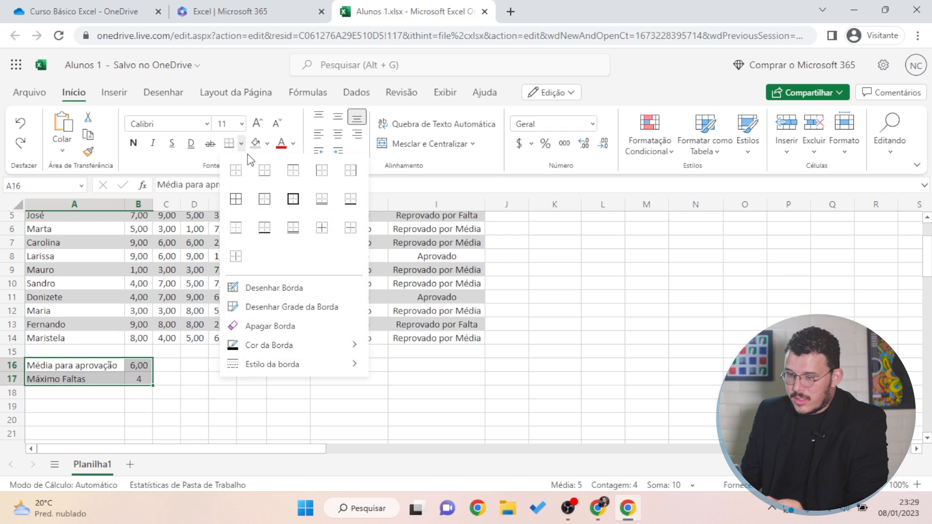
{"action": "left_click", "coordinate": [236, 199]}
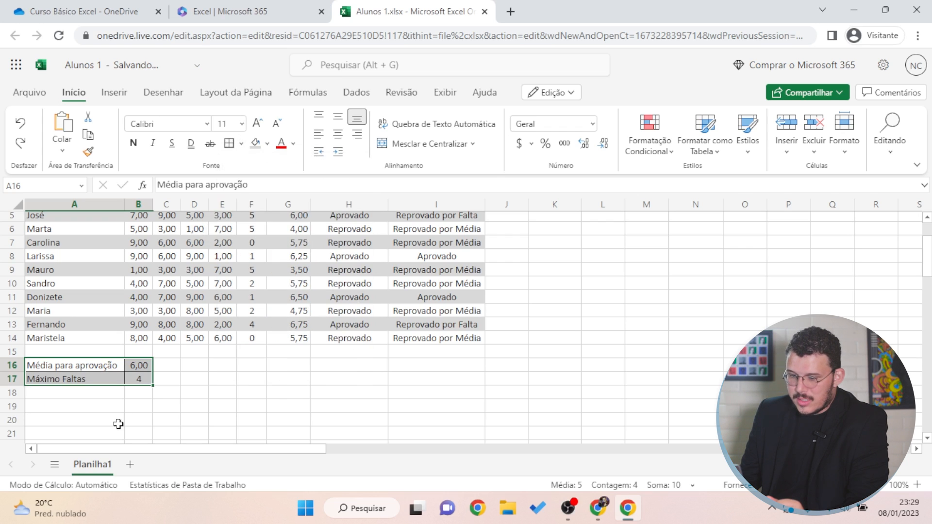
{"action": "left_click", "coordinate": [130, 391]}
Select labels A16:A17 and close the browser window that Ctrl+N opened by mistake
{"action": "left_click_drag", "start_coordinate": [100, 370], "coordinate": [95, 381]}
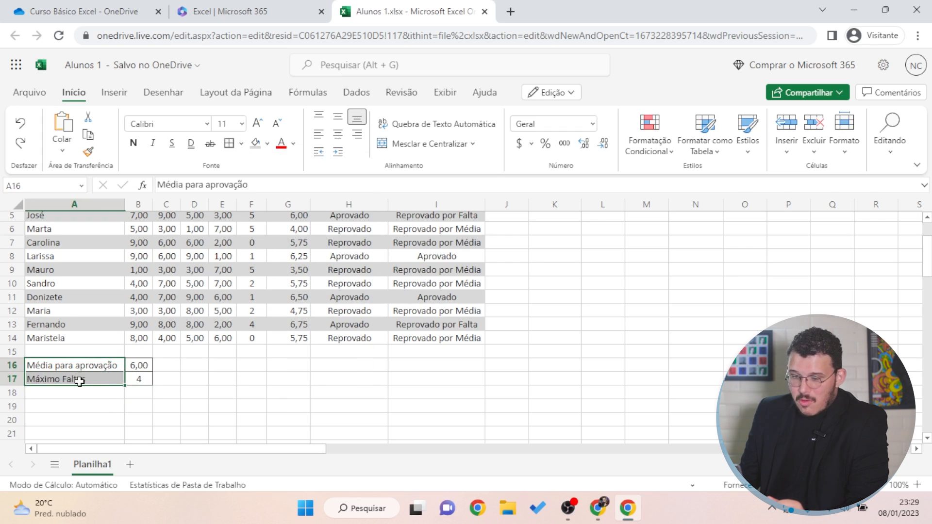
{"action": "scroll", "coordinate": [110, 326], "scroll_direction": "up", "scroll_amount": 2}
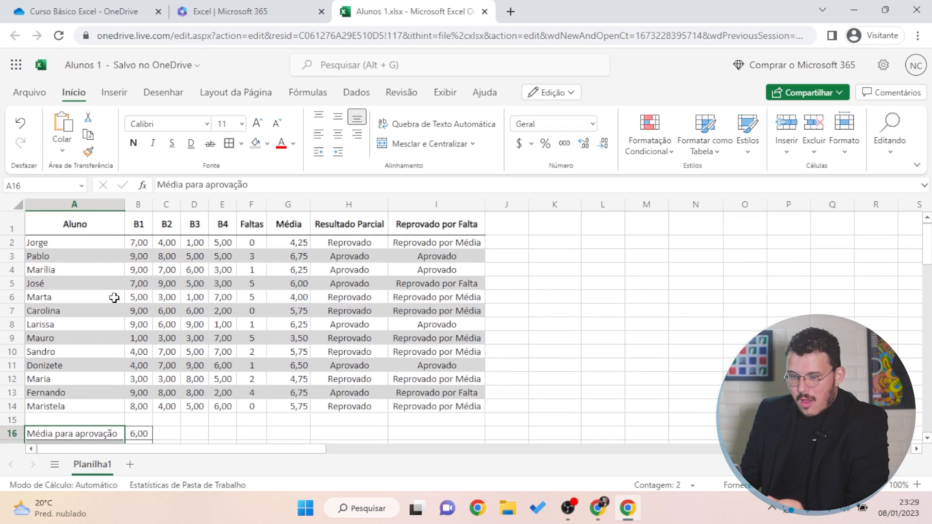
{"action": "scroll", "coordinate": [65, 375], "scroll_direction": "down", "scroll_amount": 2}
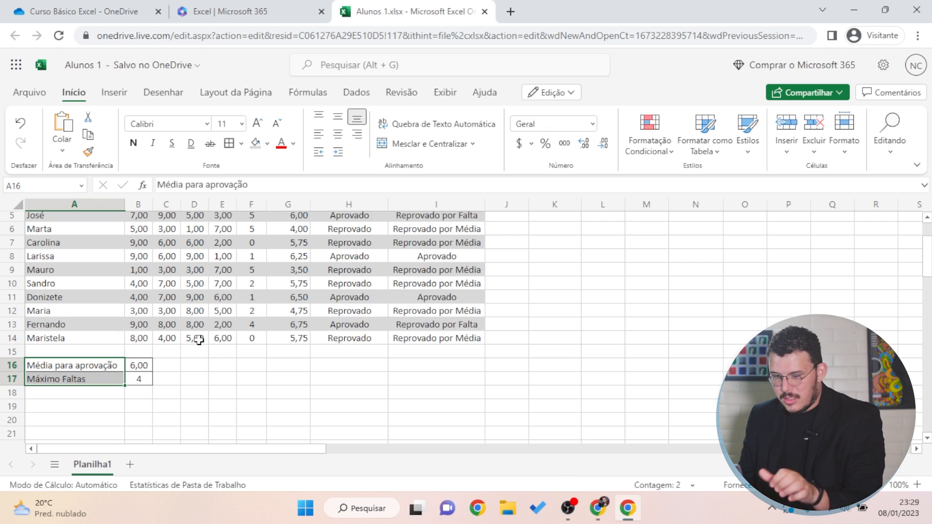
{"action": "key", "text": "ctrl+n"}
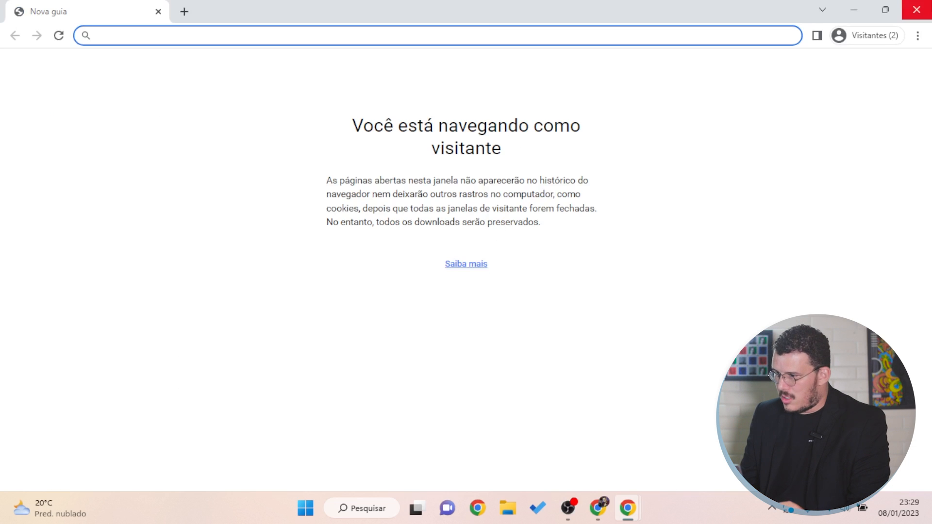
{"action": "left_click", "coordinate": [929, 4]}
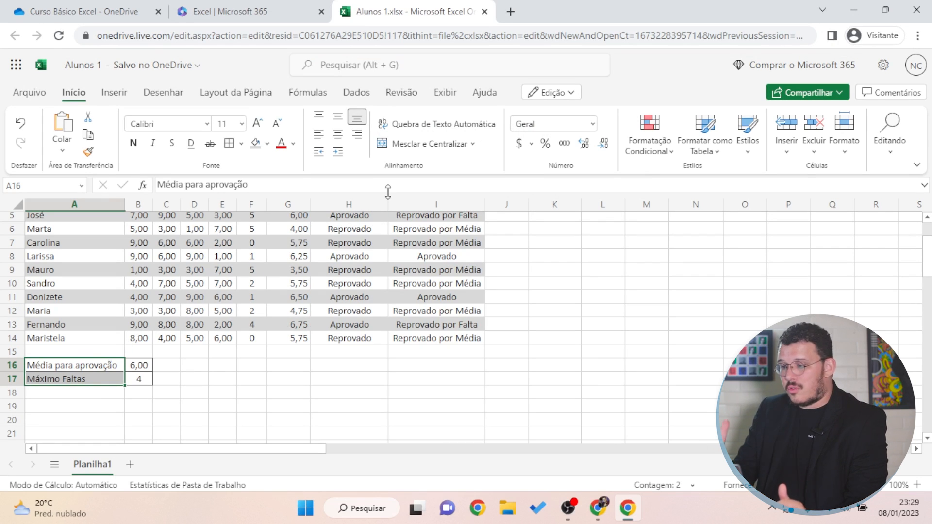
Make the labels Média para aprovação and Máximo Faltas in A16:A17 bold
{"action": "left_click", "coordinate": [134, 145]}
{"action": "left_click", "coordinate": [211, 405]}
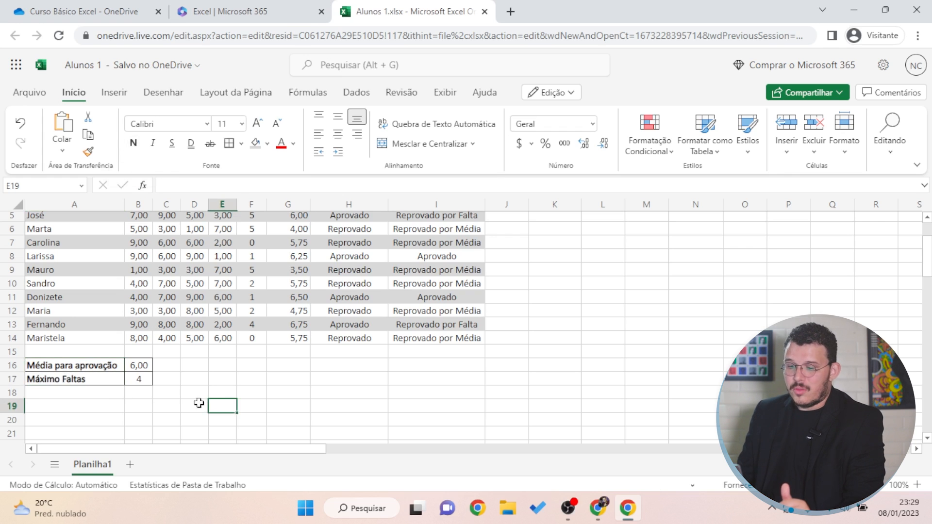
{"action": "left_click", "coordinate": [169, 421]}
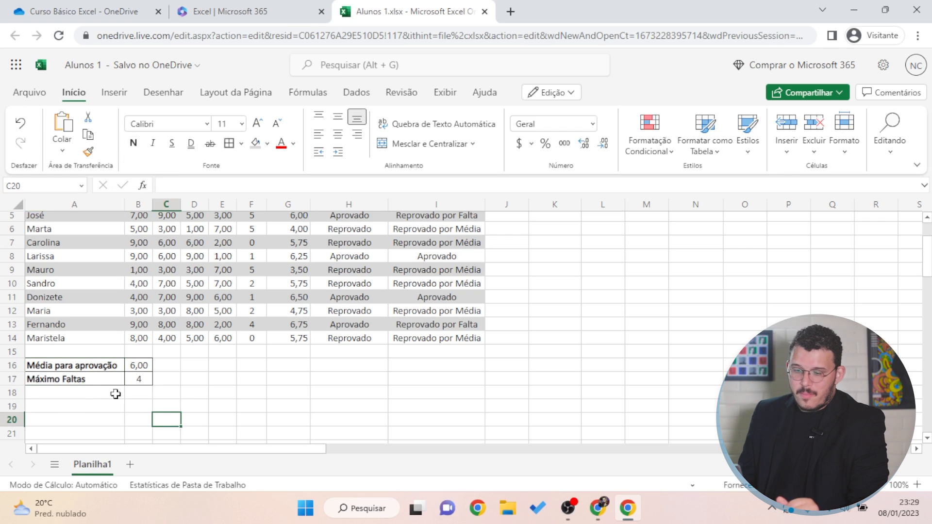
{"action": "left_click", "coordinate": [134, 421]}
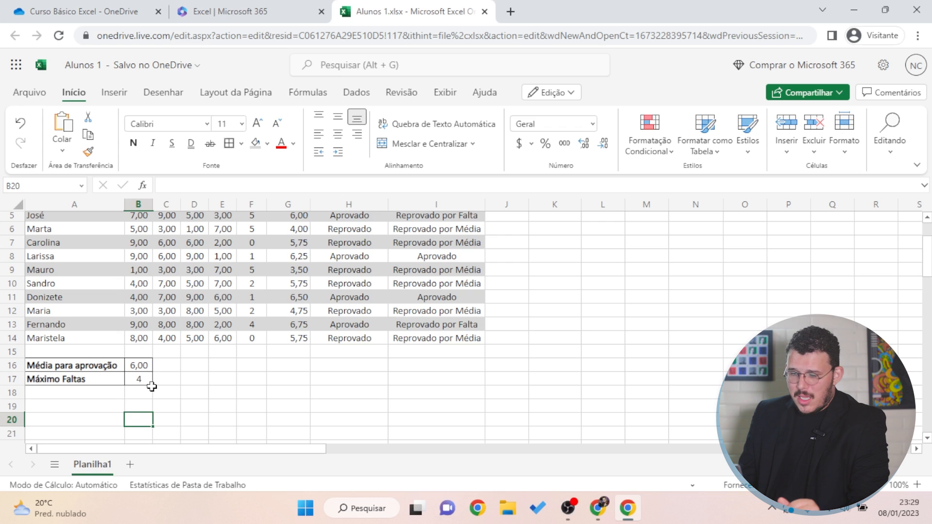
Give the A16:B17 block a thick outside border
{"action": "left_click_drag", "start_coordinate": [95, 365], "coordinate": [132, 382]}
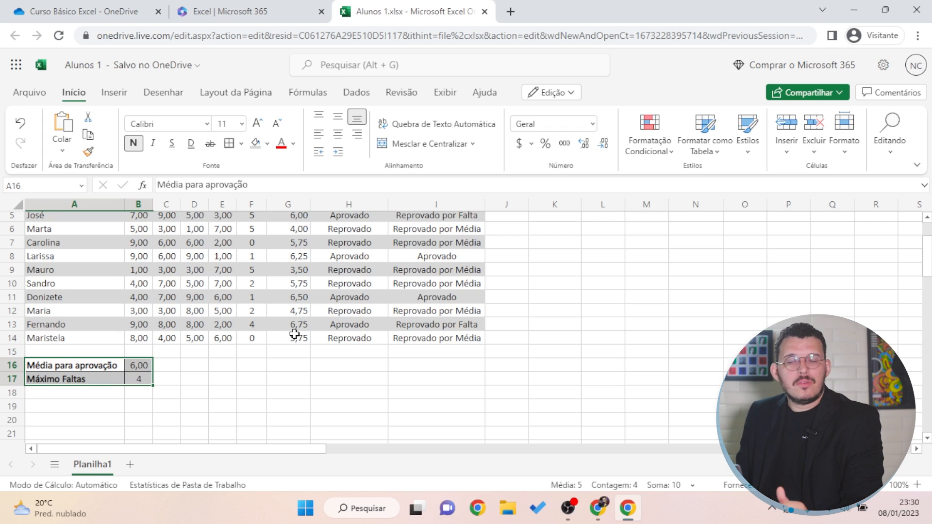
{"action": "left_click", "coordinate": [241, 144]}
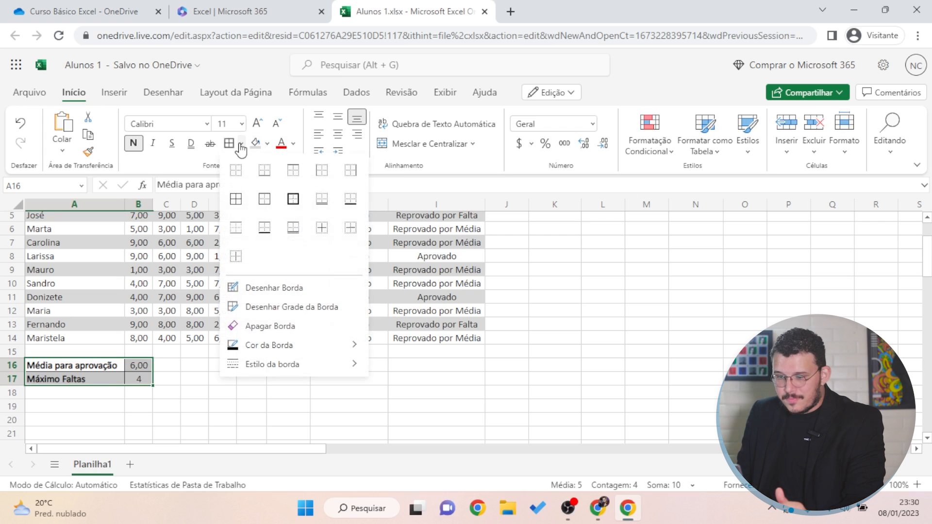
{"action": "left_click", "coordinate": [293, 200]}
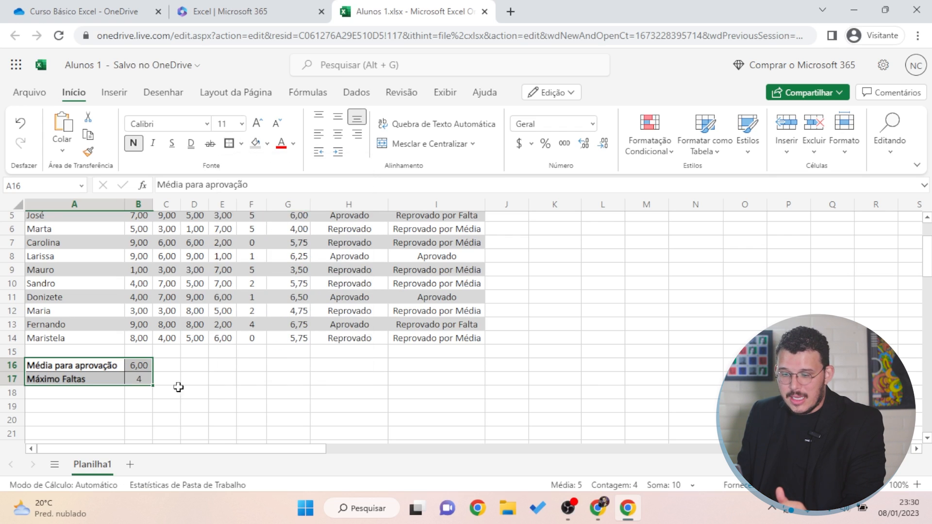
{"action": "left_click_drag", "start_coordinate": [197, 379], "coordinate": [175, 381]}
{"action": "key", "text": "Down"}
{"action": "key", "text": "Down"}
{"action": "key", "text": "Down"}
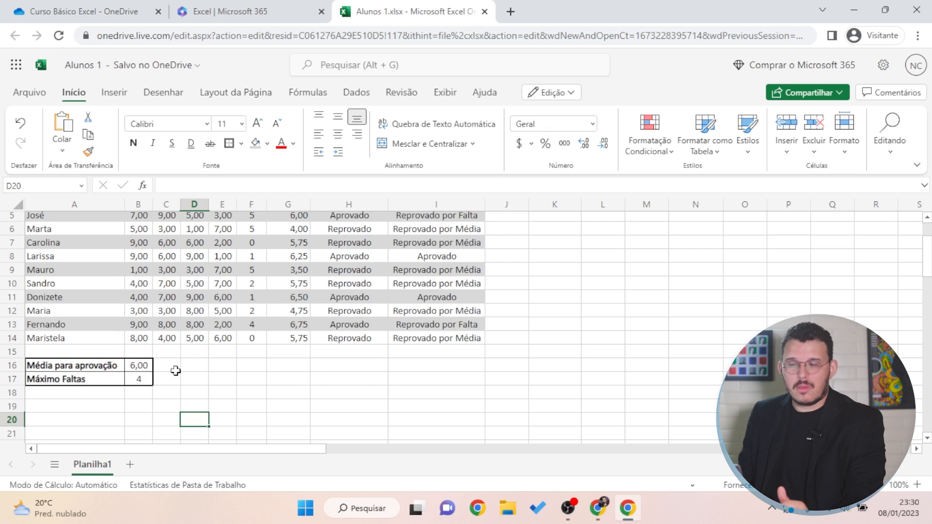
{"action": "scroll", "coordinate": [177, 372], "scroll_direction": "up", "scroll_amount": 2}
{"action": "key", "text": "ctrl+p"}
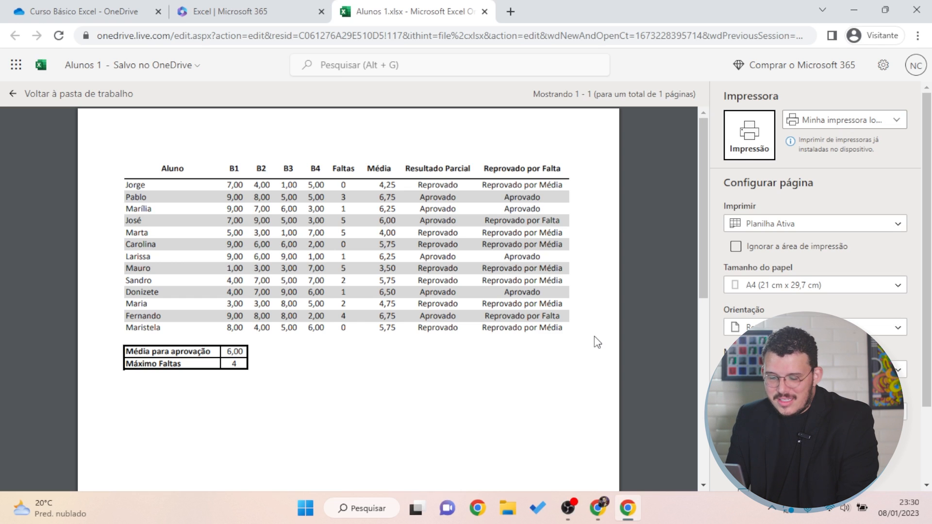
{"action": "left_click", "coordinate": [7, 94]}
{"action": "left_click_drag", "start_coordinate": [573, 338], "coordinate": [602, 337]}
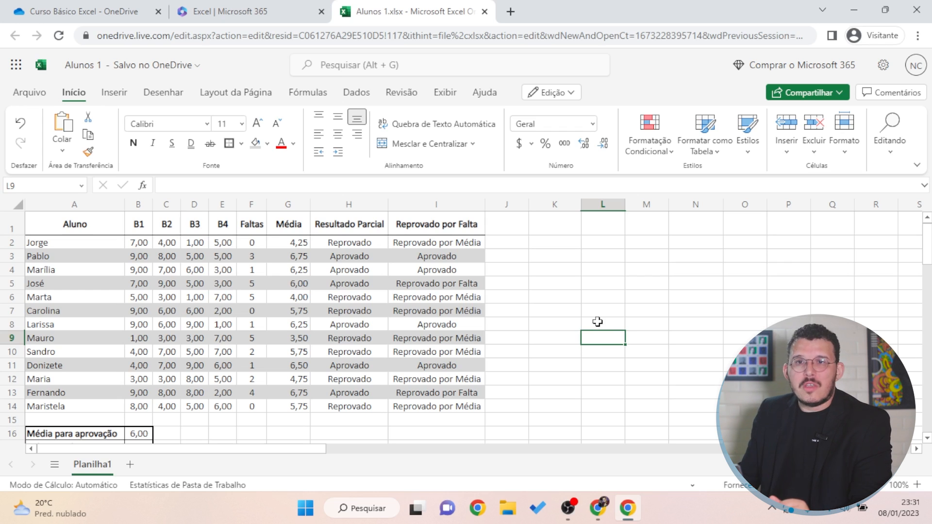
Clear all formats from the grades range A1:I17 using Editando > Limpar > Limpar Formatos
{"action": "left_click_drag", "start_coordinate": [73, 223], "coordinate": [73, 256]}
{"action": "left_click_drag", "start_coordinate": [284, 358], "coordinate": [448, 288]}
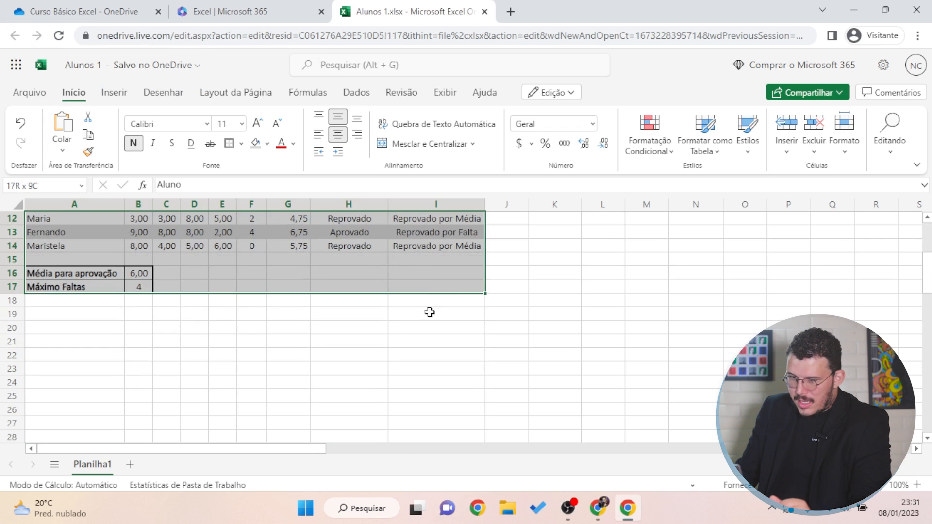
{"action": "scroll", "coordinate": [395, 329], "scroll_direction": "up", "scroll_amount": 4}
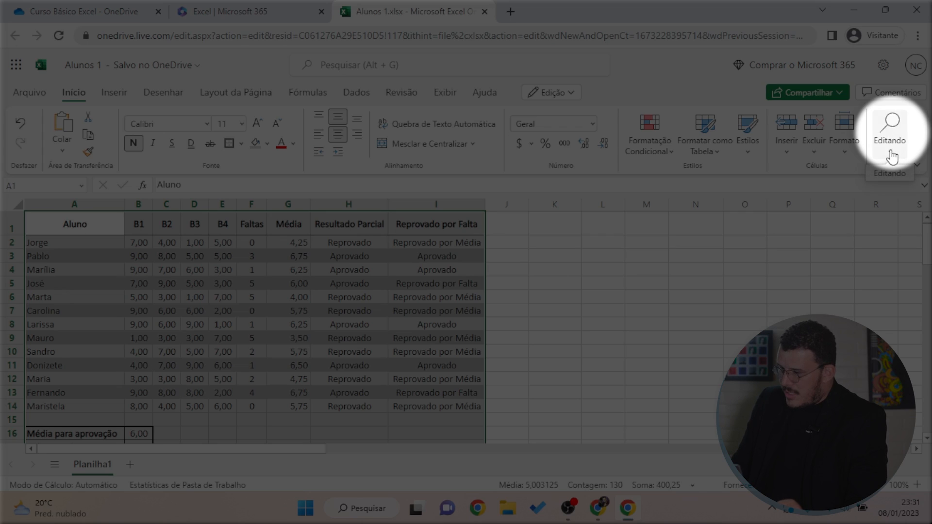
{"action": "left_click", "coordinate": [892, 157]}
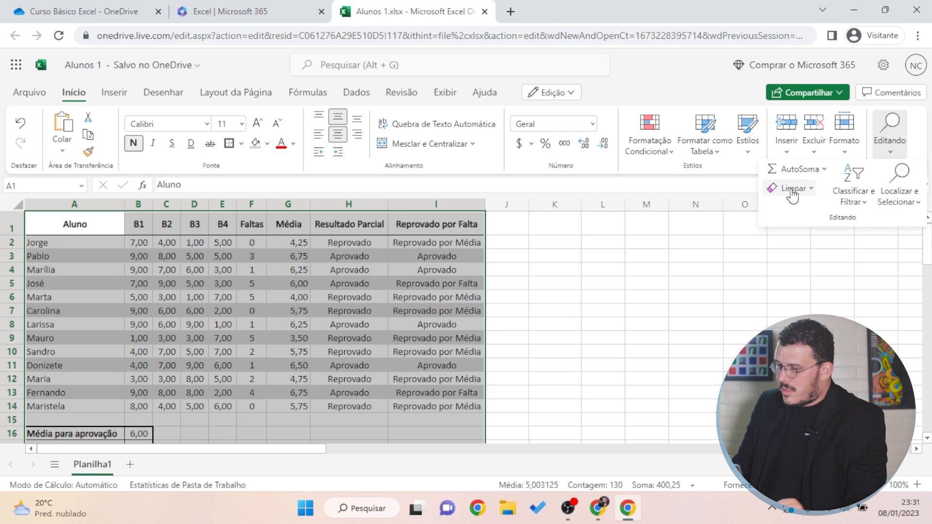
{"action": "left_click", "coordinate": [811, 190]}
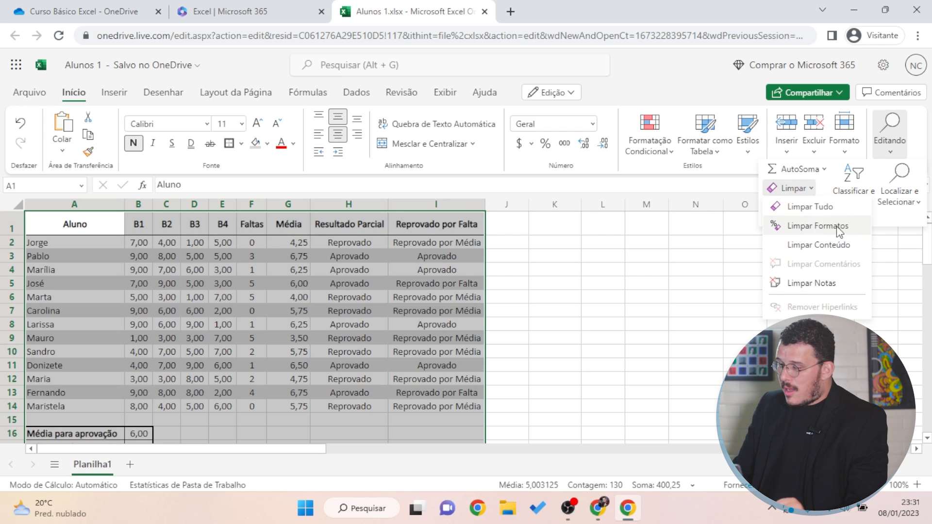
{"action": "left_click", "coordinate": [814, 228]}
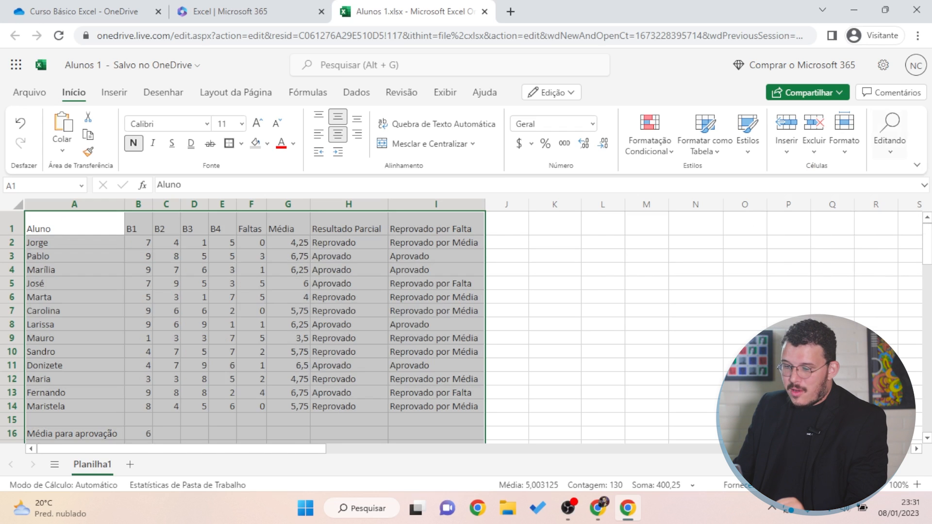
{"action": "left_click", "coordinate": [595, 336]}
{"action": "scroll", "coordinate": [599, 282], "scroll_direction": "down", "scroll_amount": 2}
{"action": "scroll", "coordinate": [598, 275], "scroll_direction": "up", "scroll_amount": 2}
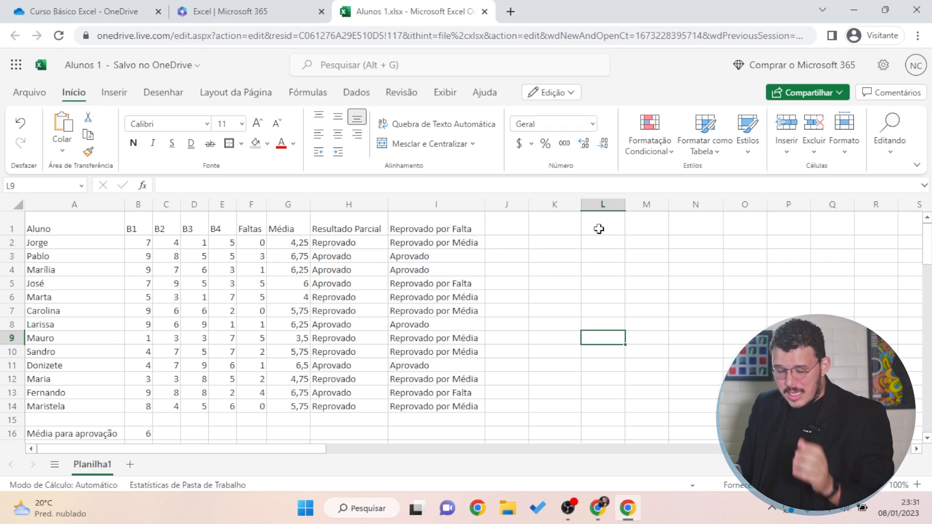
Undo and redo the clearing to compare, then check the formula in cell I7
{"action": "key", "text": "ctrl+z"}
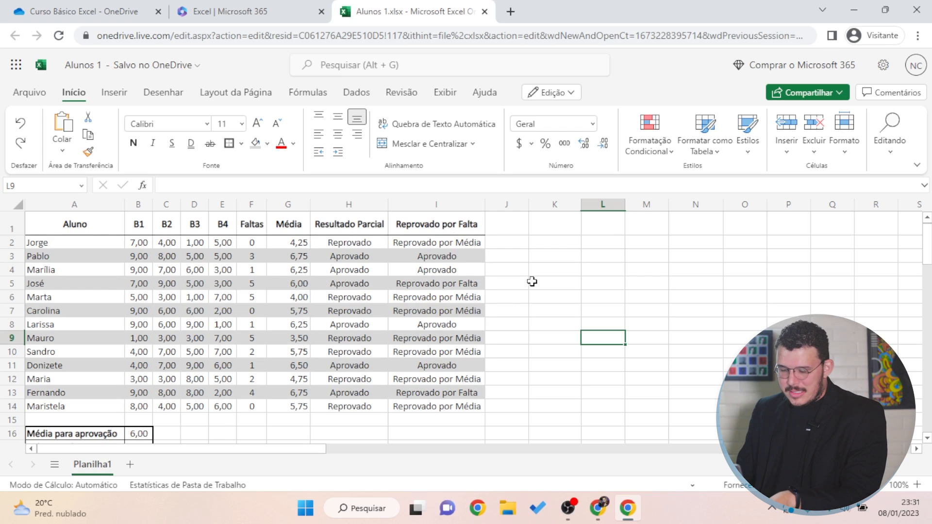
{"action": "key", "text": "ctrl+y"}
{"action": "left_click", "coordinate": [402, 308]}
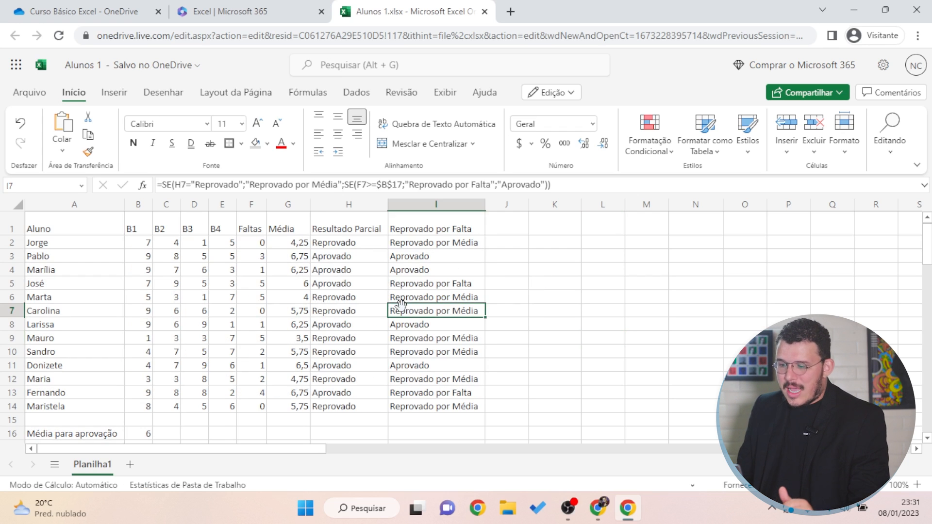
{"action": "left_click", "coordinate": [782, 290]}
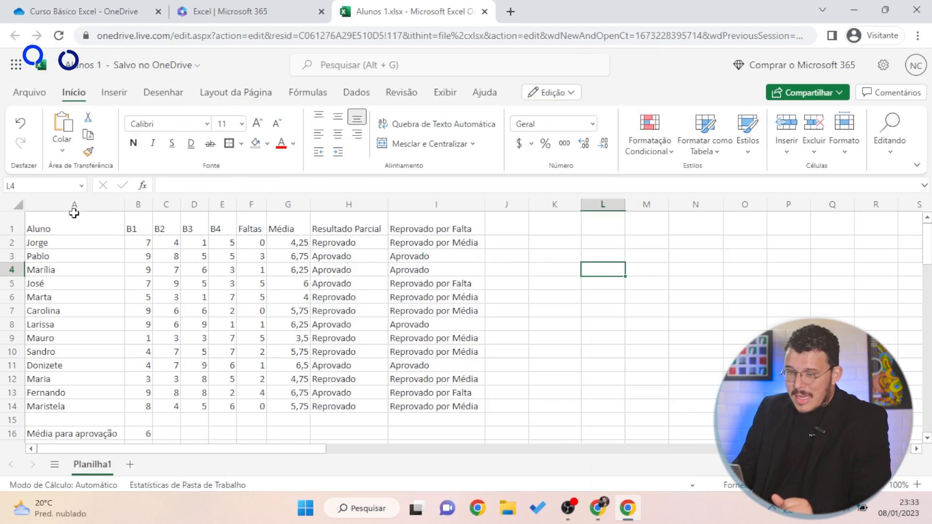
Format A1:I14 as a table in gold Estilo de Tabela Claro 12, keeping the header row
{"action": "left_click_drag", "start_coordinate": [60, 220], "coordinate": [436, 406]}
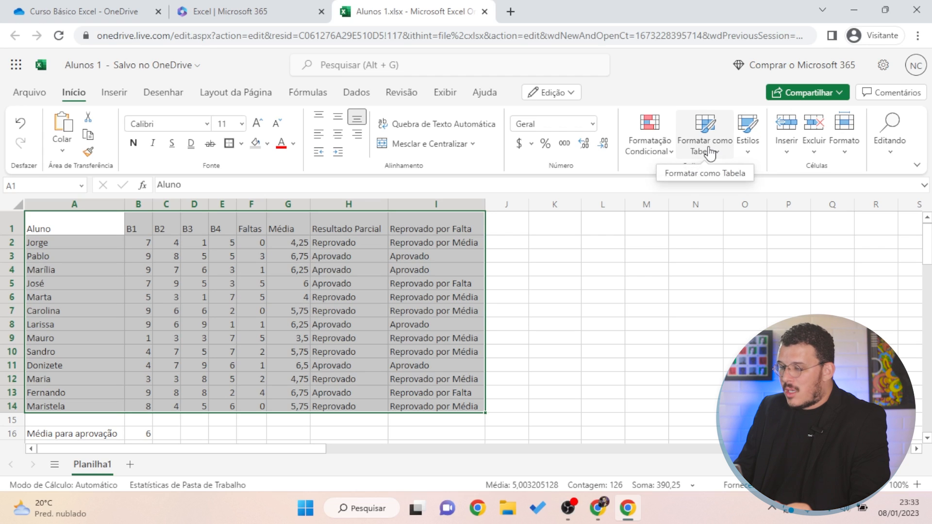
{"action": "left_click", "coordinate": [711, 152]}
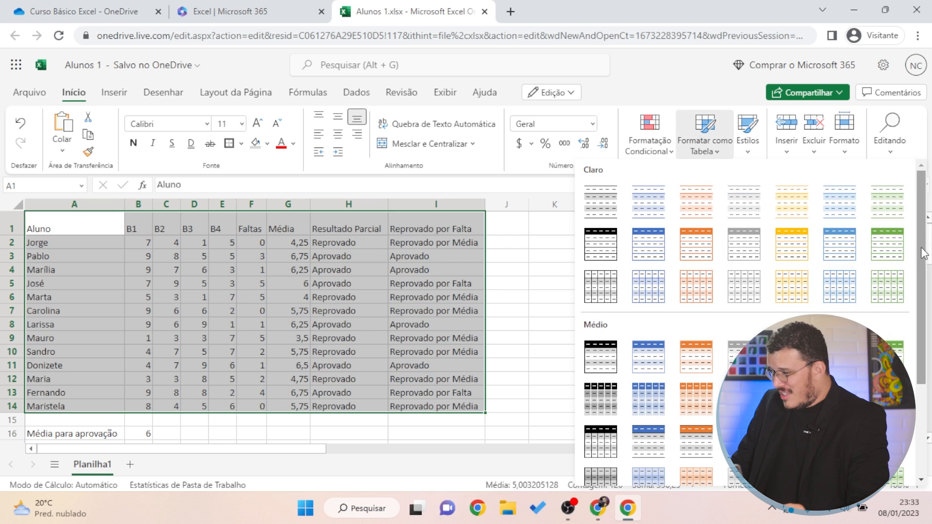
{"action": "scroll", "coordinate": [922, 249], "scroll_direction": "down", "scroll_amount": 1}
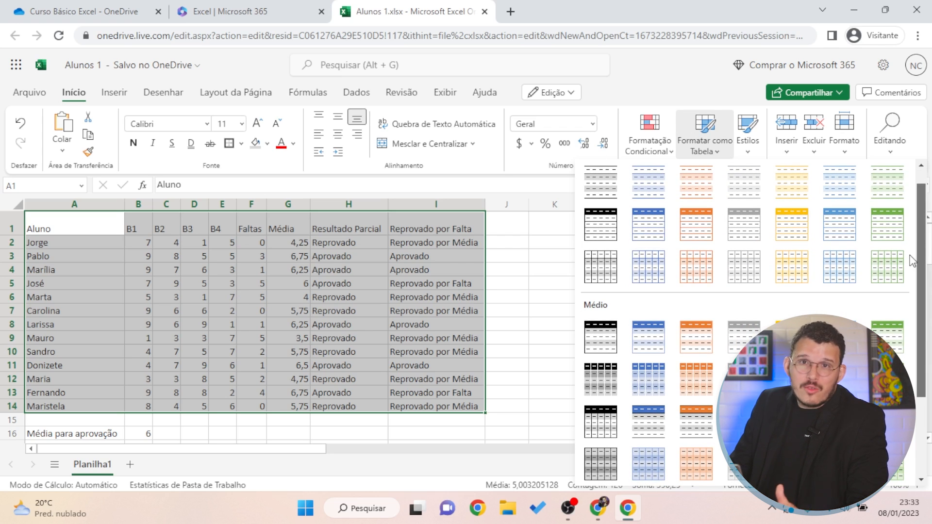
{"action": "scroll", "coordinate": [918, 291], "scroll_direction": "down", "scroll_amount": 5}
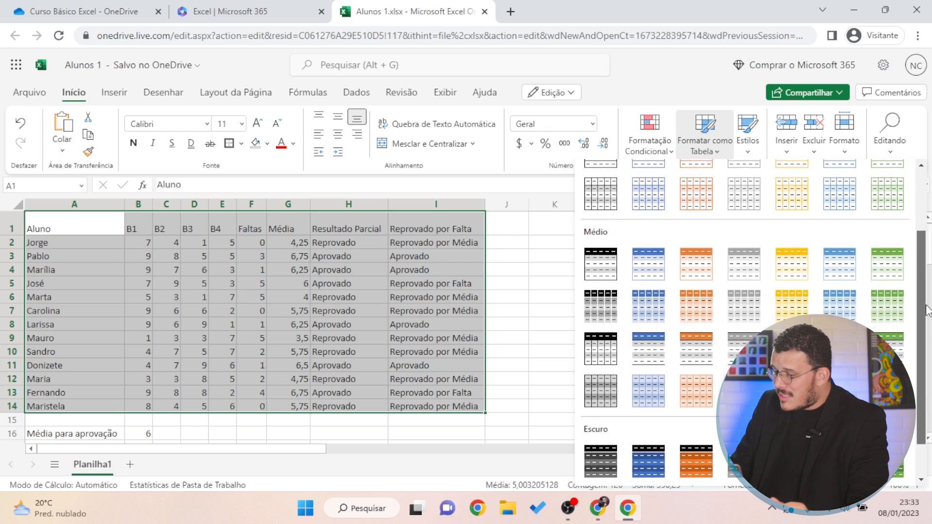
{"action": "scroll", "coordinate": [925, 364], "scroll_direction": "up", "scroll_amount": 6}
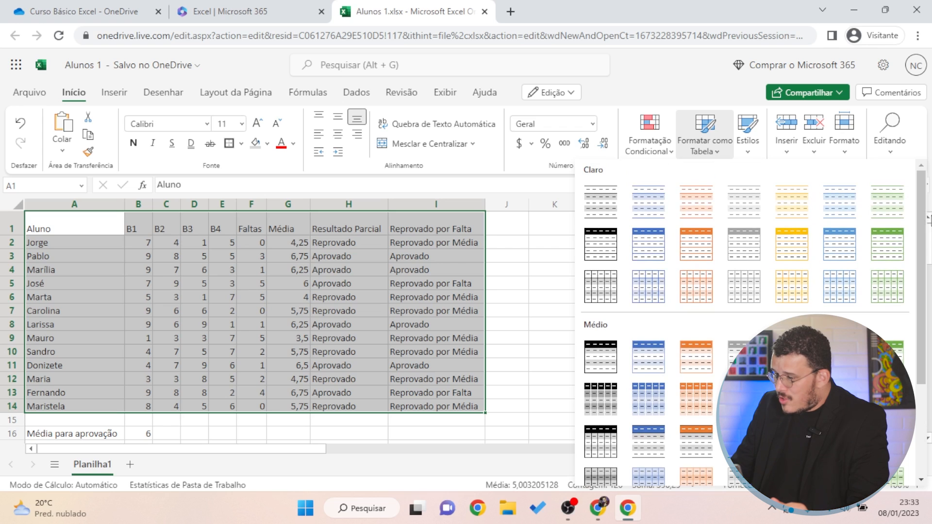
{"action": "left_click", "coordinate": [788, 252]}
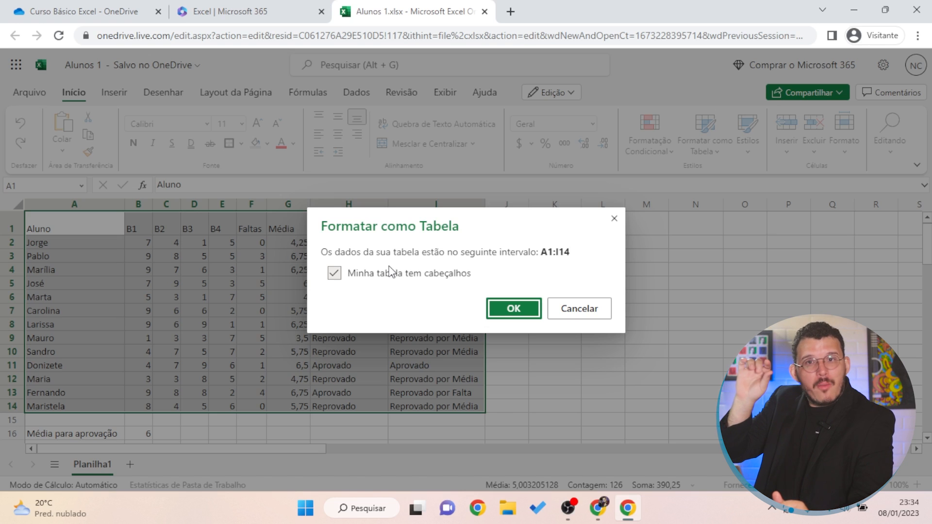
{"action": "left_click", "coordinate": [389, 272]}
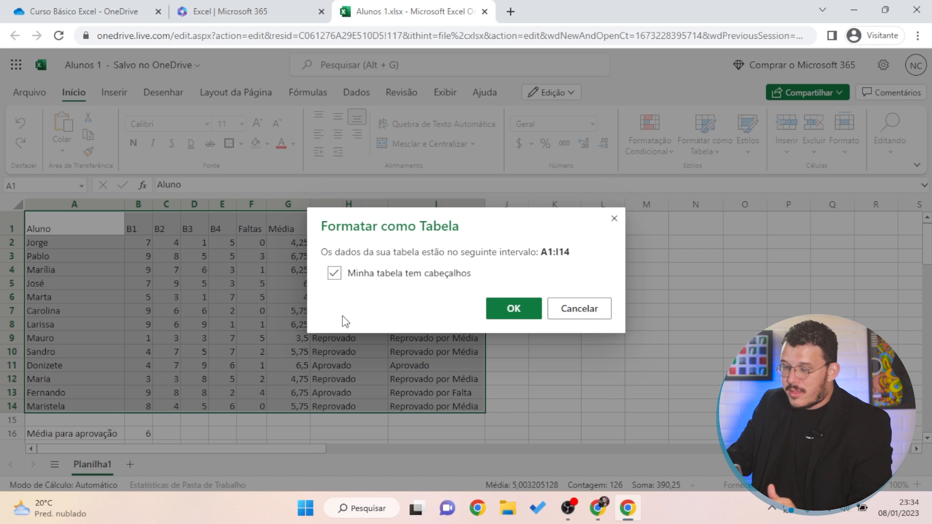
{"action": "left_click", "coordinate": [518, 315]}
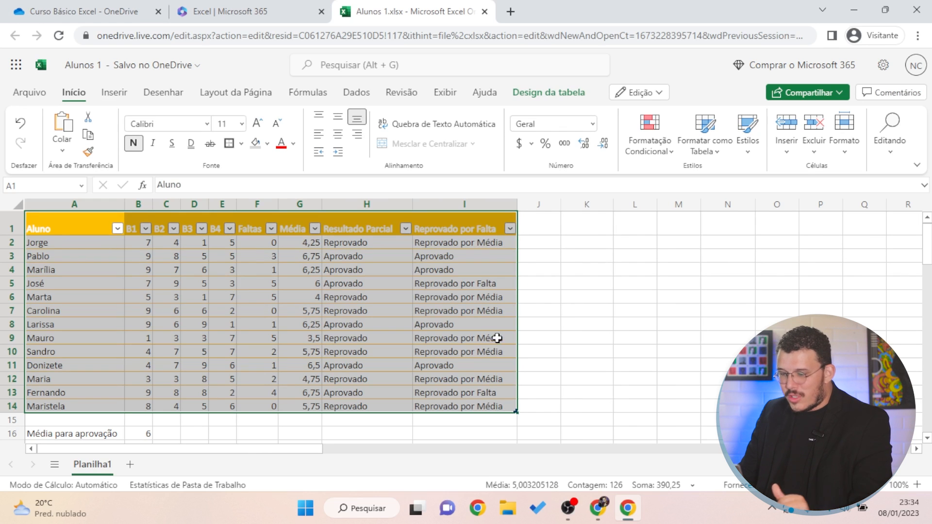
{"action": "left_click", "coordinate": [566, 311]}
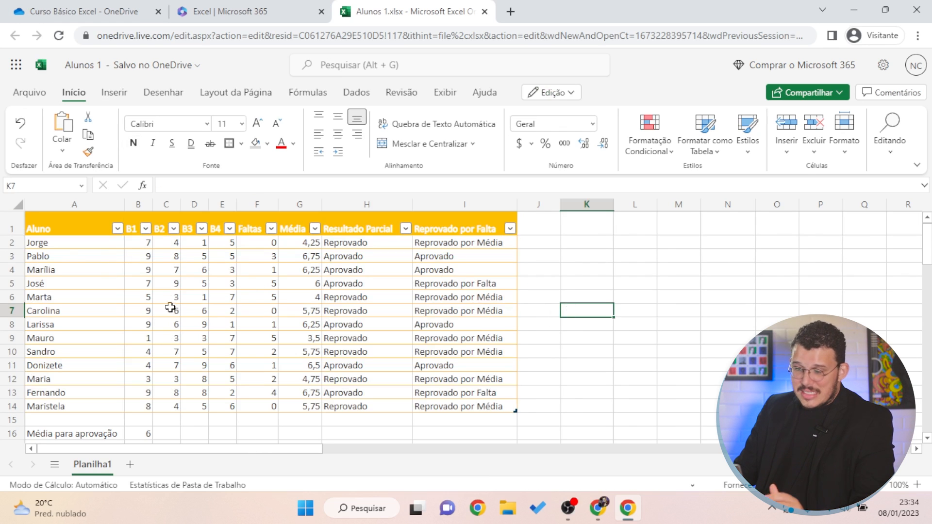
{"action": "left_click", "coordinate": [62, 287]}
{"action": "left_click", "coordinate": [310, 301]}
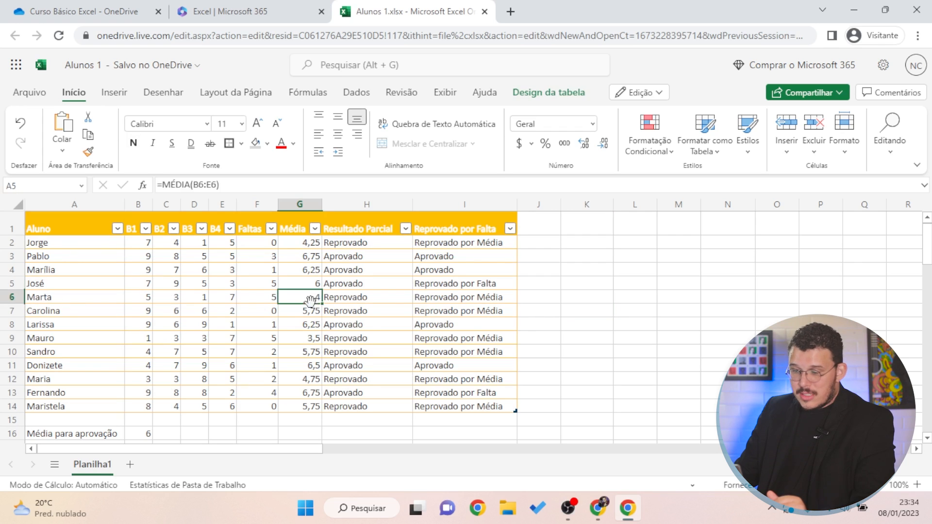
{"action": "left_click", "coordinate": [258, 352]}
{"action": "left_click", "coordinate": [104, 269]}
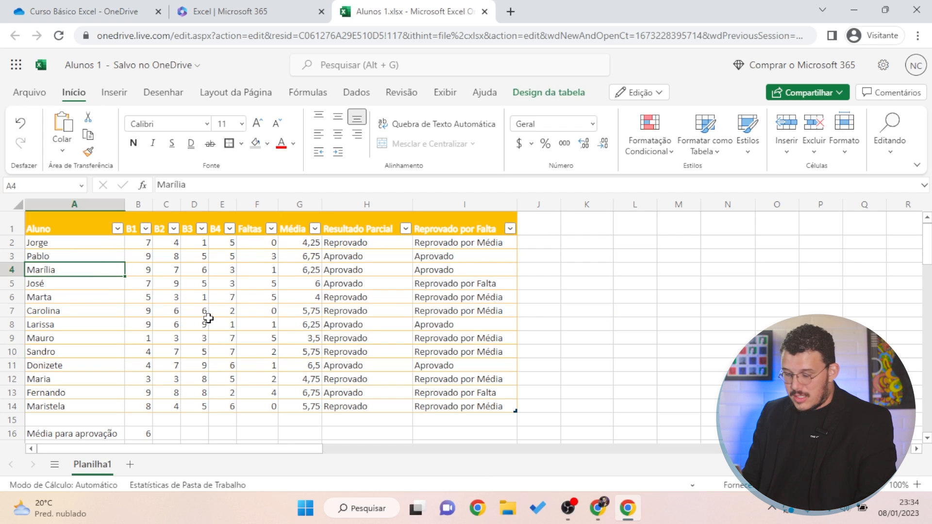
{"action": "key", "text": "ctrl+p"}
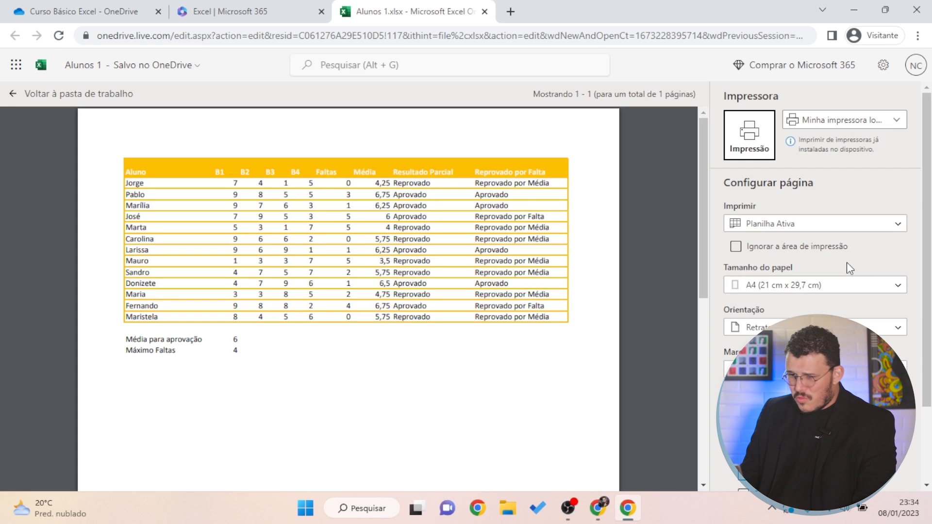
{"action": "left_click", "coordinate": [8, 93]}
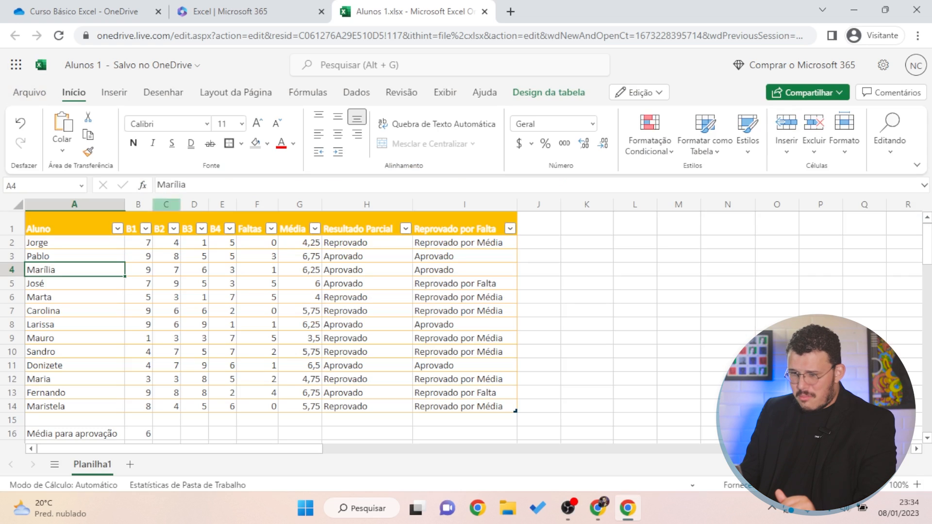
{"action": "left_click", "coordinate": [63, 222]}
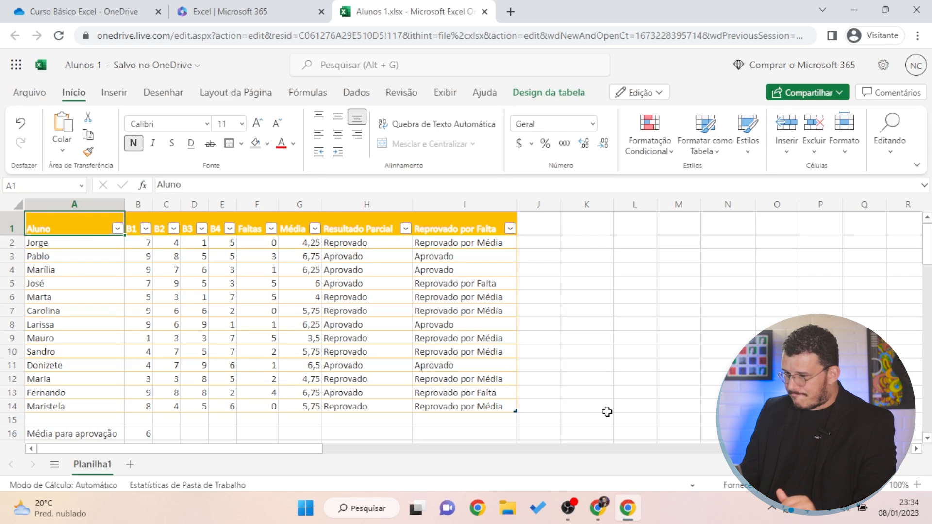
{"action": "left_click", "coordinate": [575, 379]}
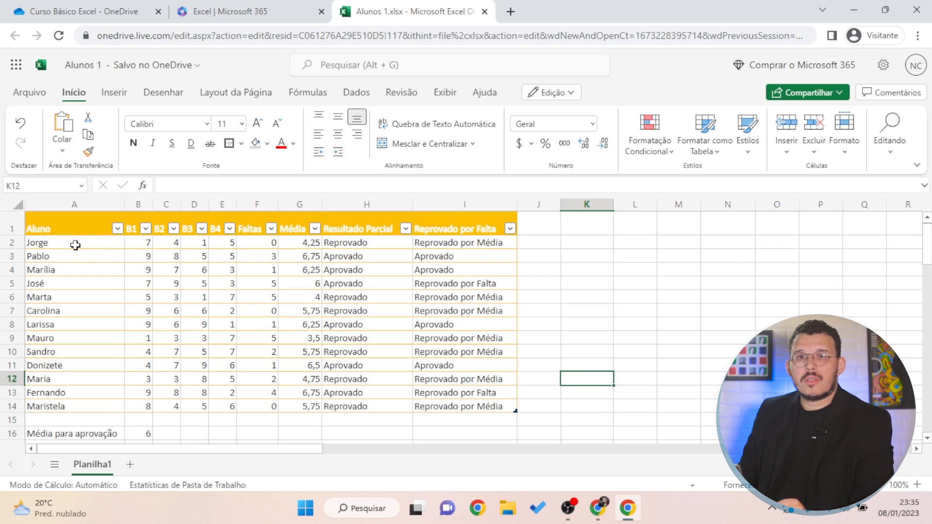
{"action": "left_click", "coordinate": [63, 228]}
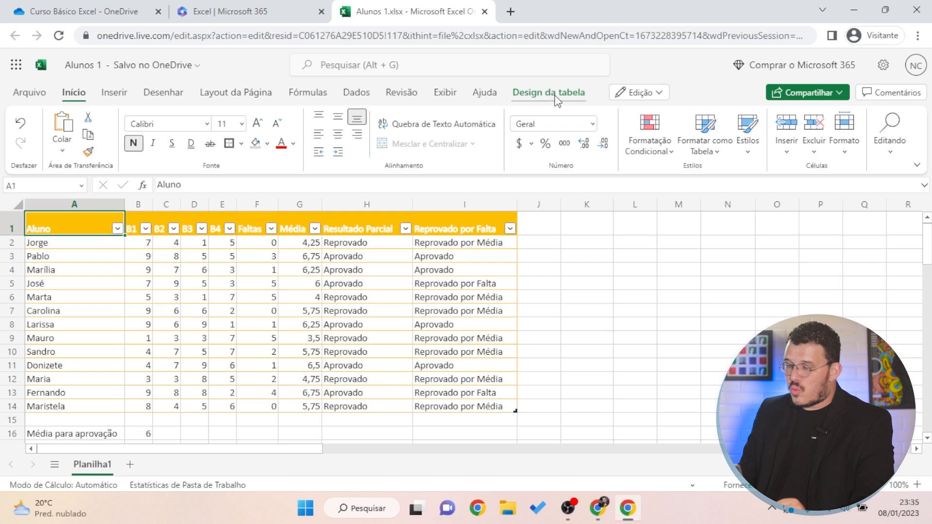
Switch the table style from gold to the Cinza-Claro light grey banded style
{"action": "left_click", "coordinate": [558, 97]}
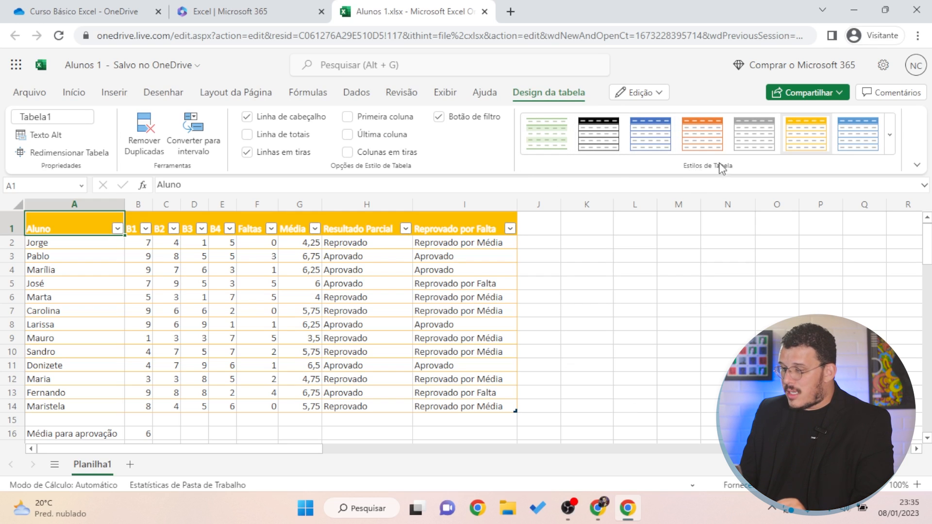
{"action": "left_click", "coordinate": [891, 145]}
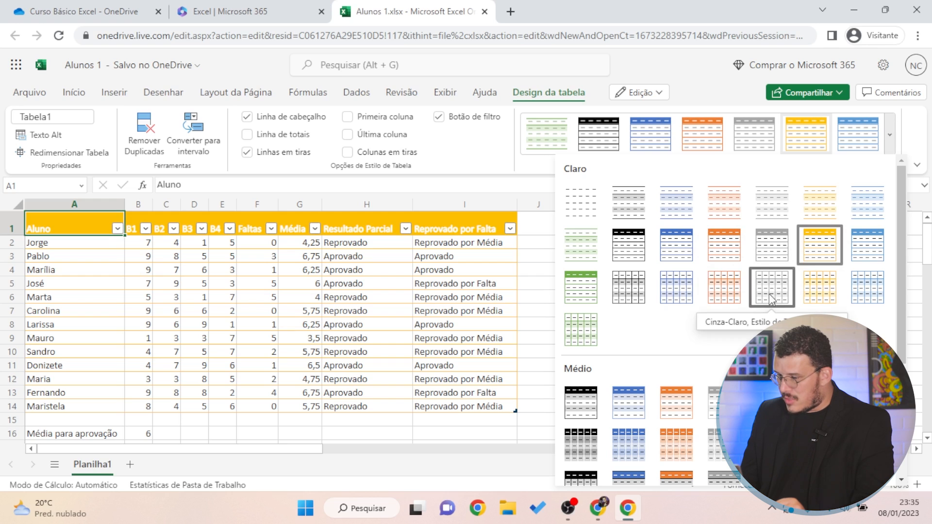
{"action": "left_click", "coordinate": [772, 292]}
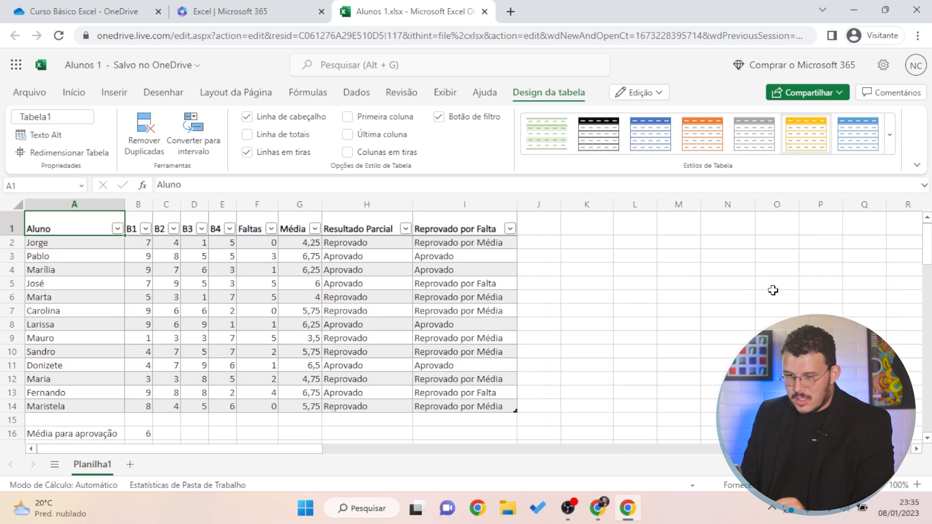
{"action": "left_click", "coordinate": [719, 271]}
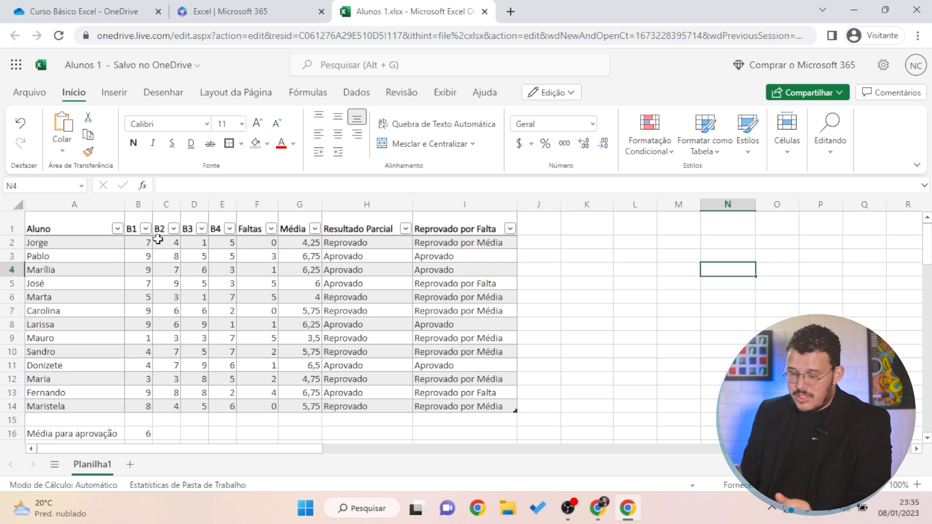
Give grades B2:E14 two decimals and paint that format onto the Média column G2:G14
{"action": "left_click_drag", "start_coordinate": [136, 244], "coordinate": [222, 406]}
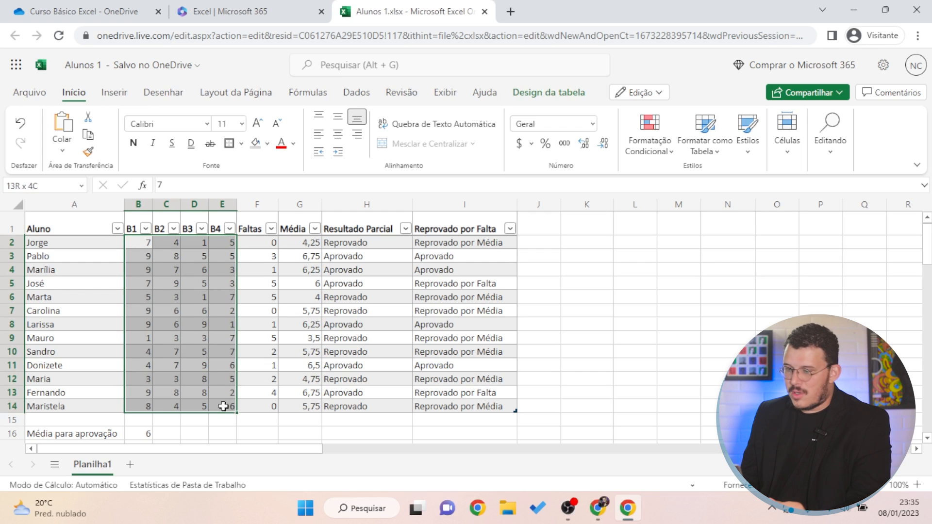
{"action": "left_click", "coordinate": [564, 143]}
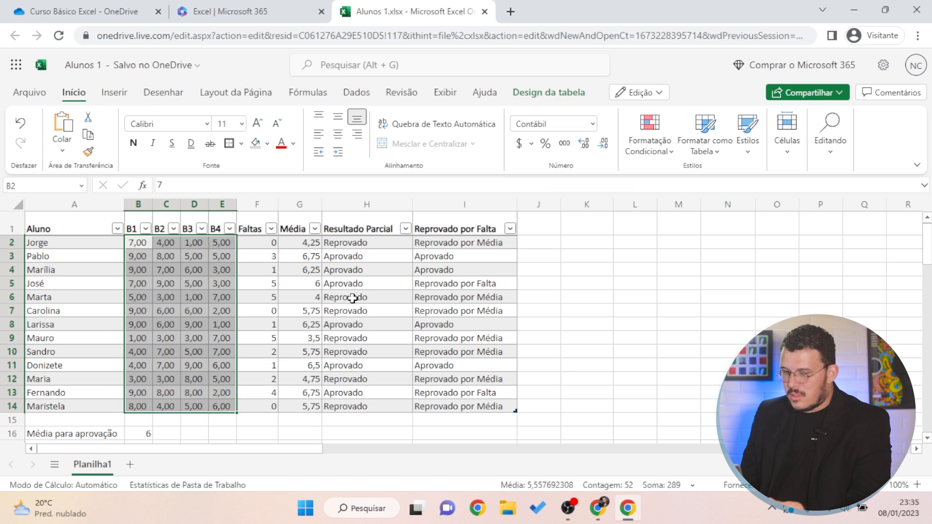
{"action": "left_click", "coordinate": [162, 240]}
{"action": "left_click", "coordinate": [168, 260]}
{"action": "left_click_drag", "start_coordinate": [168, 246], "coordinate": [165, 256]}
{"action": "left_click", "coordinate": [88, 135]}
{"action": "left_click_drag", "start_coordinate": [309, 242], "coordinate": [308, 406]}
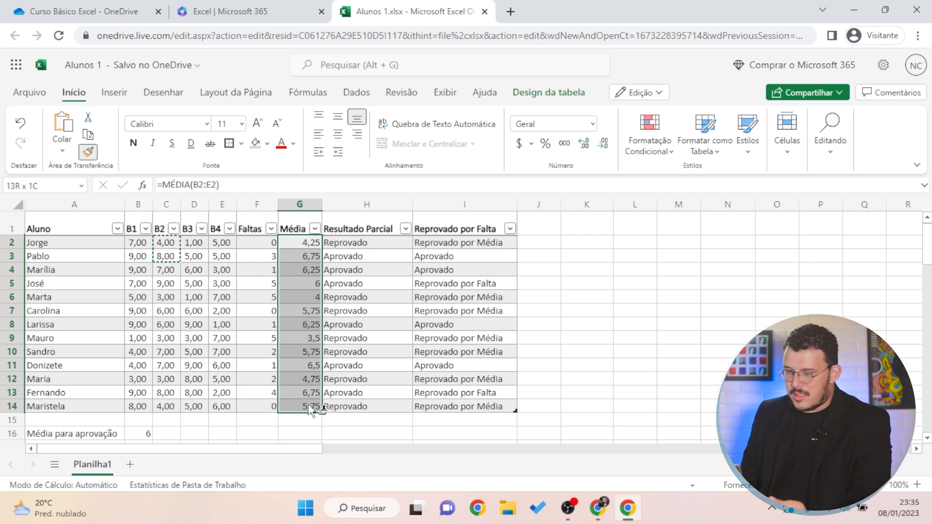
{"action": "left_click", "coordinate": [614, 392]}
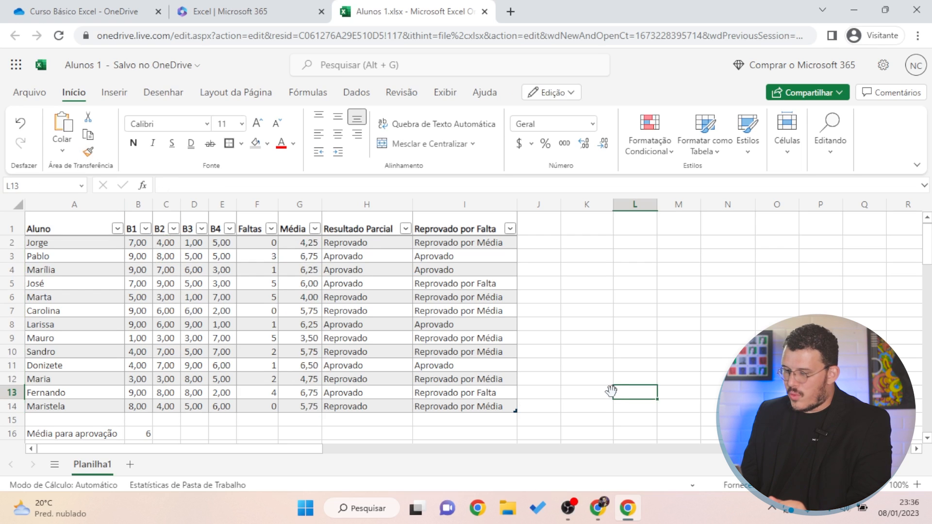
Look up the table name Tabela1 and inspect the Reprovado por Falta formulas
{"action": "left_click", "coordinate": [76, 230]}
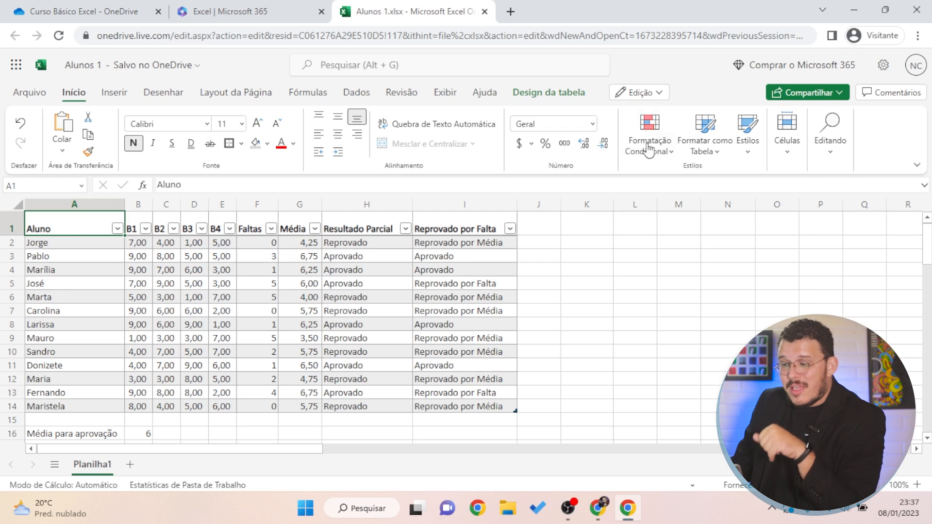
{"action": "left_click", "coordinate": [548, 92]}
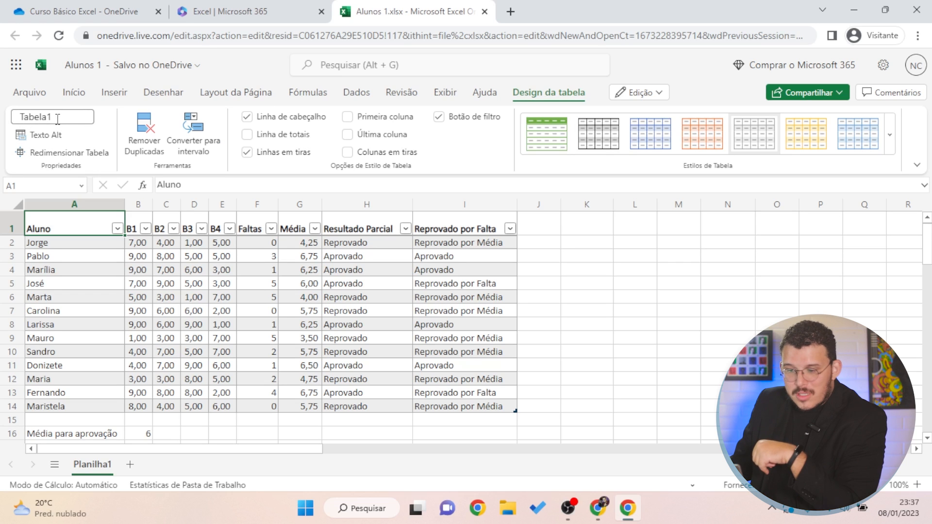
{"action": "left_click", "coordinate": [57, 117]}
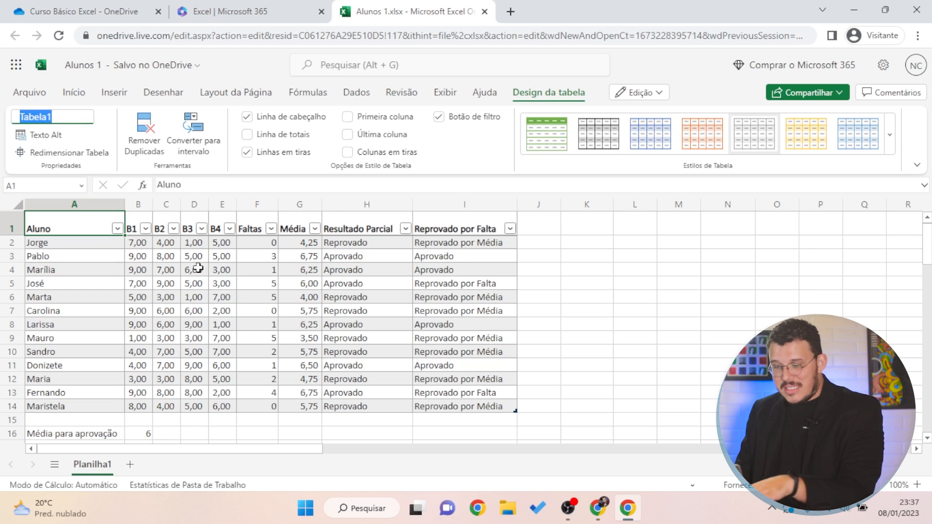
{"action": "left_click", "coordinate": [417, 306]}
{"action": "left_click", "coordinate": [64, 230]}
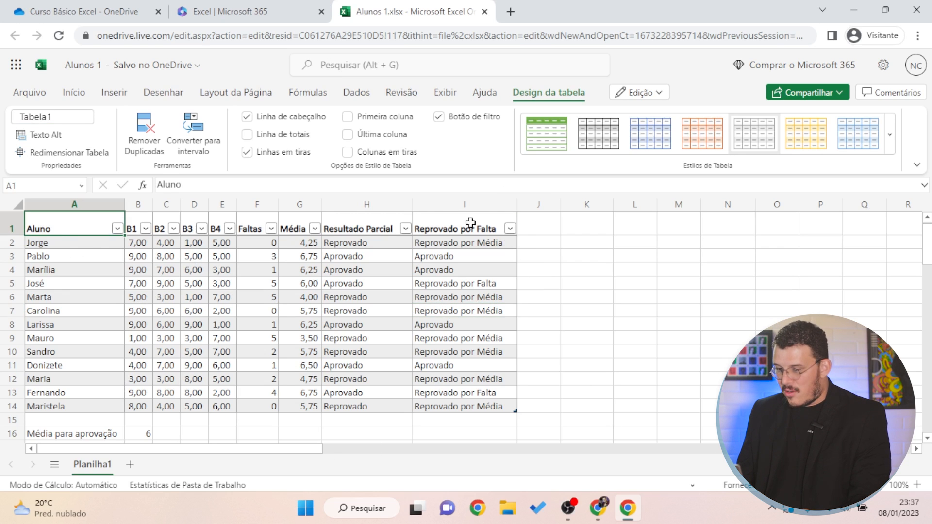
{"action": "left_click", "coordinate": [467, 393]}
{"action": "left_click", "coordinate": [485, 406]}
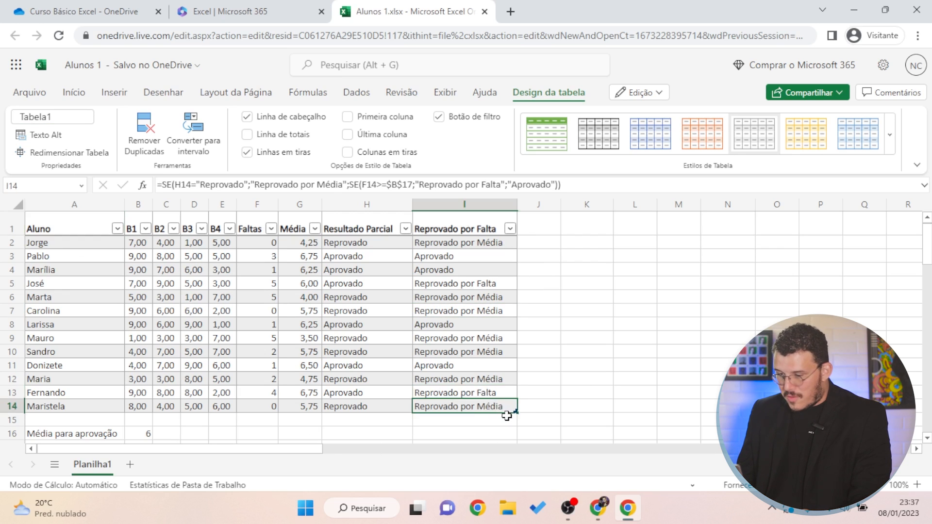
{"action": "left_click", "coordinate": [538, 418]}
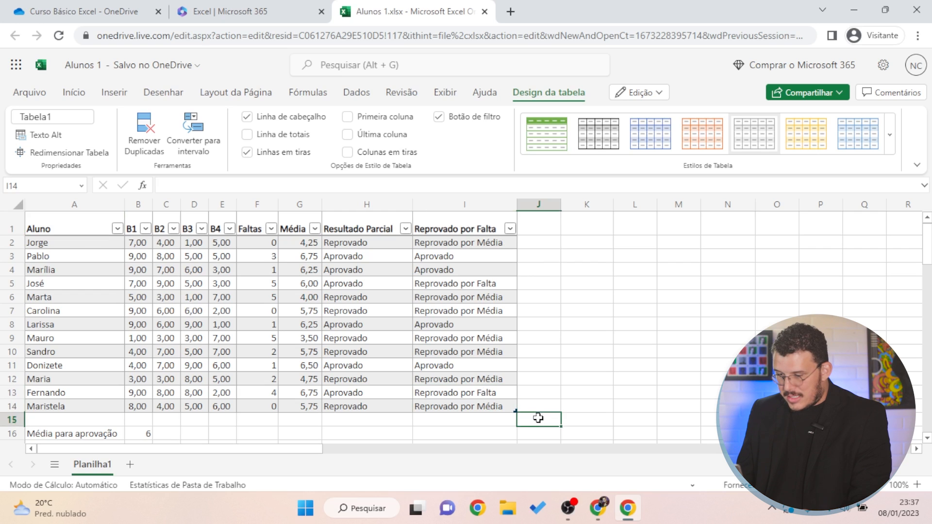
{"action": "left_click", "coordinate": [551, 389]}
{"action": "left_click", "coordinate": [641, 368]}
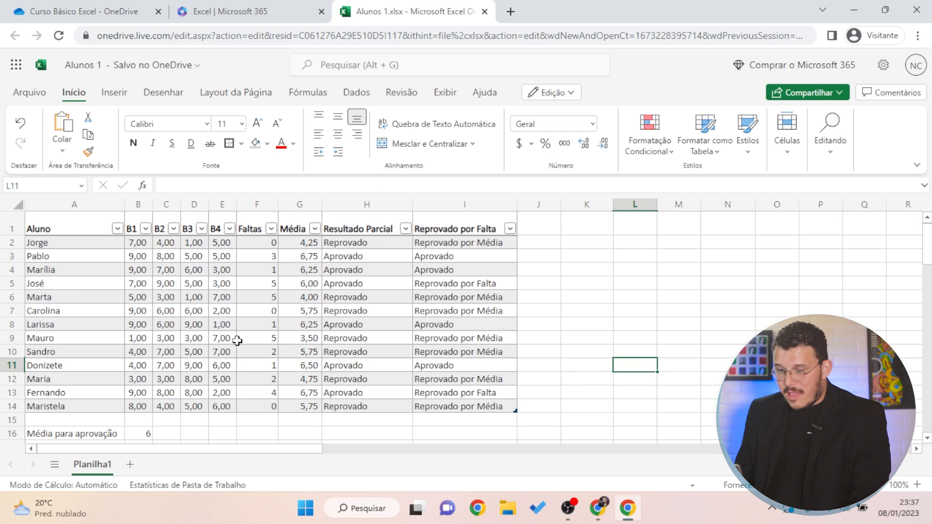
Attempt the table rename, cancelling the text accidentally typed into cell B4
{"action": "left_click", "coordinate": [136, 269]}
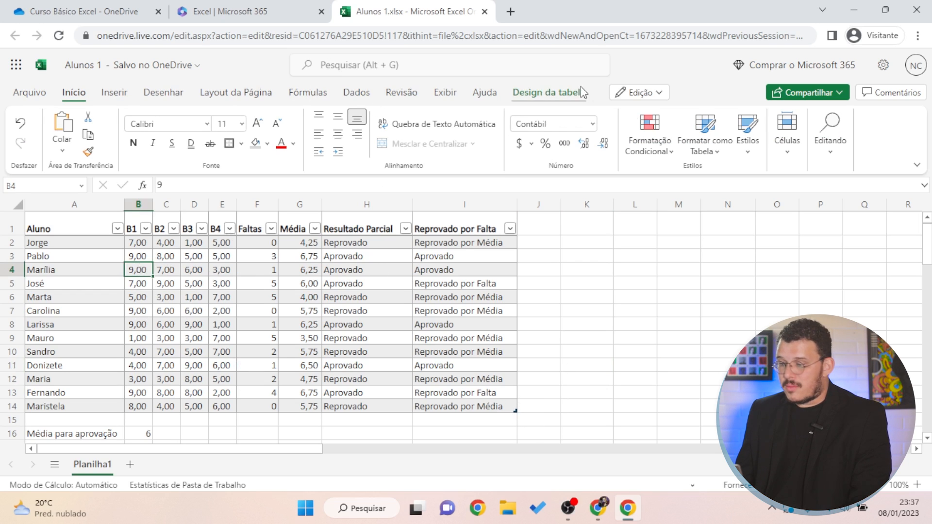
{"action": "left_click", "coordinate": [563, 93]}
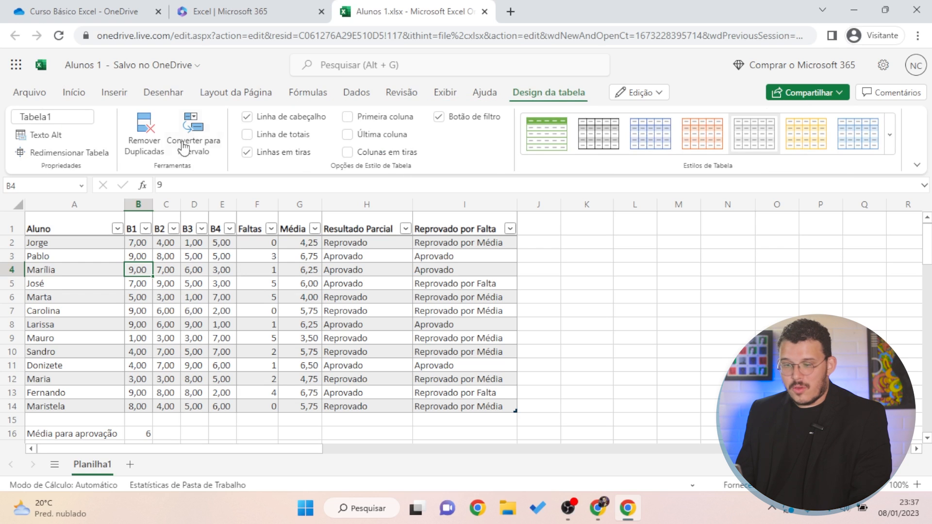
{"action": "left_click", "coordinate": [74, 117]}
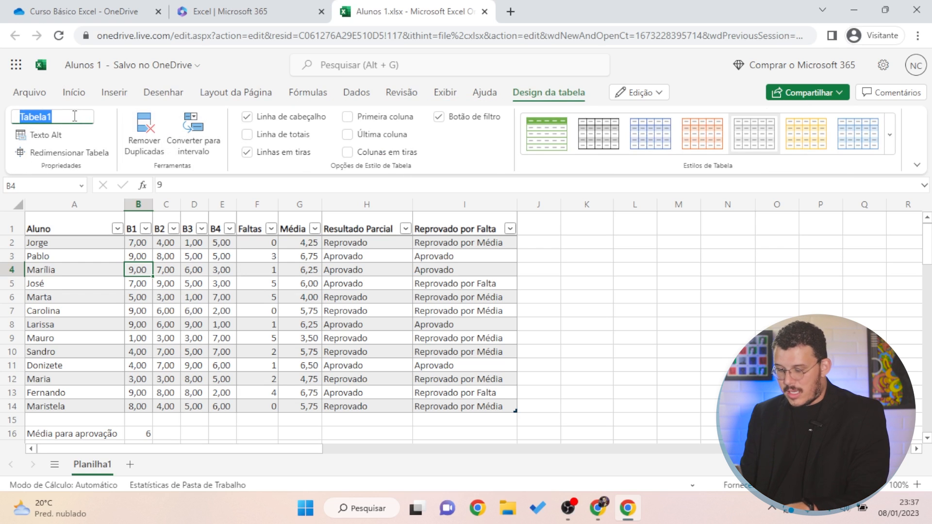
{"action": "type", "text": "Tabela"}
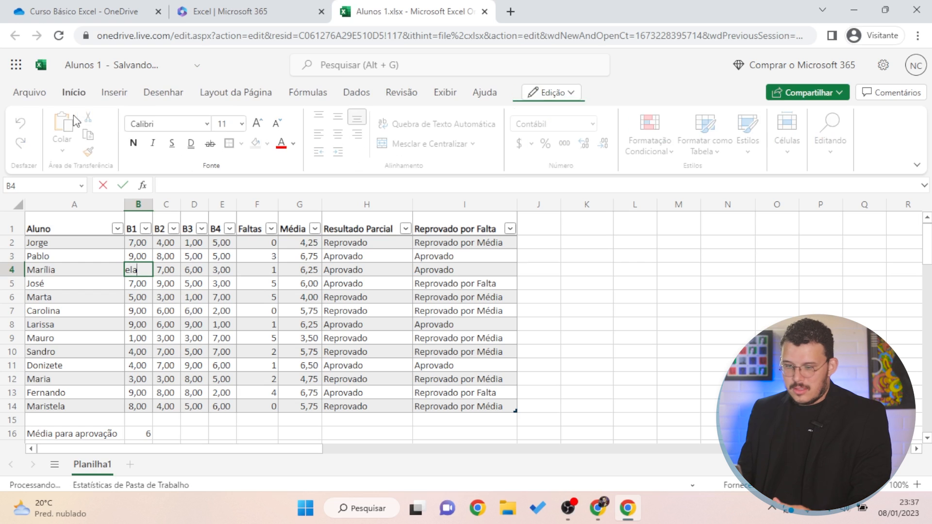
{"action": "key", "text": "Escape"}
Rename the table from Tabela1 to Boletim in Design da tabela
{"action": "left_click", "coordinate": [548, 95]}
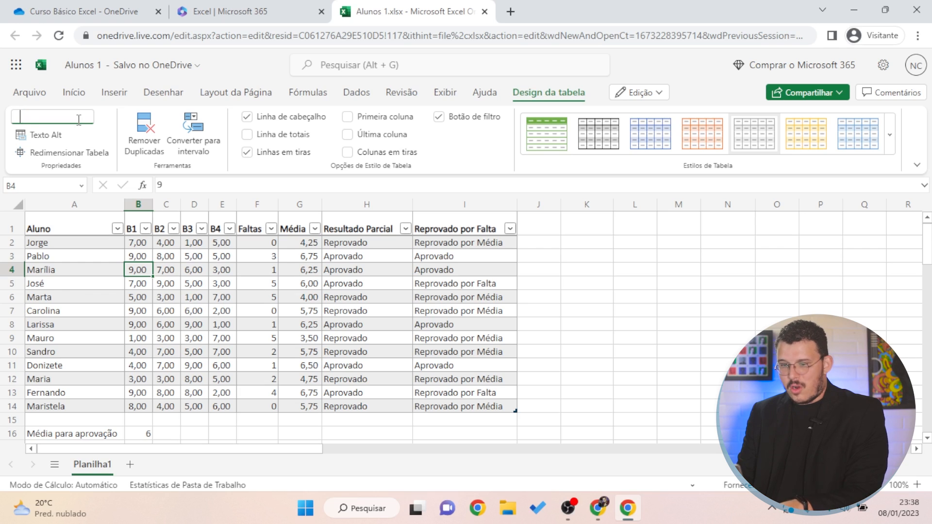
{"action": "left_click", "coordinate": [79, 120]}
{"action": "type", "text": "Tabela de nopta"}
{"action": "key", "text": "BackSpace"}
{"action": "key", "text": "BackSpace"}
{"action": "key", "text": "BackSpace"}
{"action": "key", "text": "BackSpace"}
{"action": "key", "text": "BackSpace"}
{"action": "key", "text": "BackSpace"}
{"action": "key", "text": "BackSpace"}
{"action": "key", "text": "BackSpace"}
{"action": "key", "text": "BackSpace"}
{"action": "key", "text": "BackSpace"}
{"action": "key", "text": "BackSpace"}
{"action": "key", "text": "BackSpace"}
{"action": "key", "text": "BackSpace"}
{"action": "key", "text": "BackSpace"}
{"action": "key", "text": "BackSpace"}
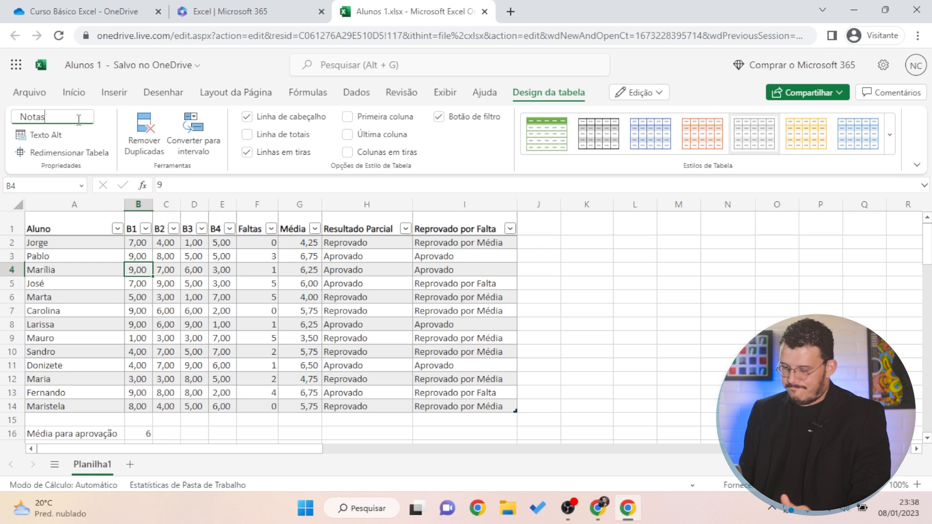
{"action": "type", "text": "Notas"}
{"action": "key", "text": "BackSpace"}
{"action": "key", "text": "BackSpace"}
{"action": "key", "text": "BackSpace"}
{"action": "key", "text": "BackSpace"}
{"action": "key", "text": "BackSpace"}
{"action": "type", "text": "Boletim"}
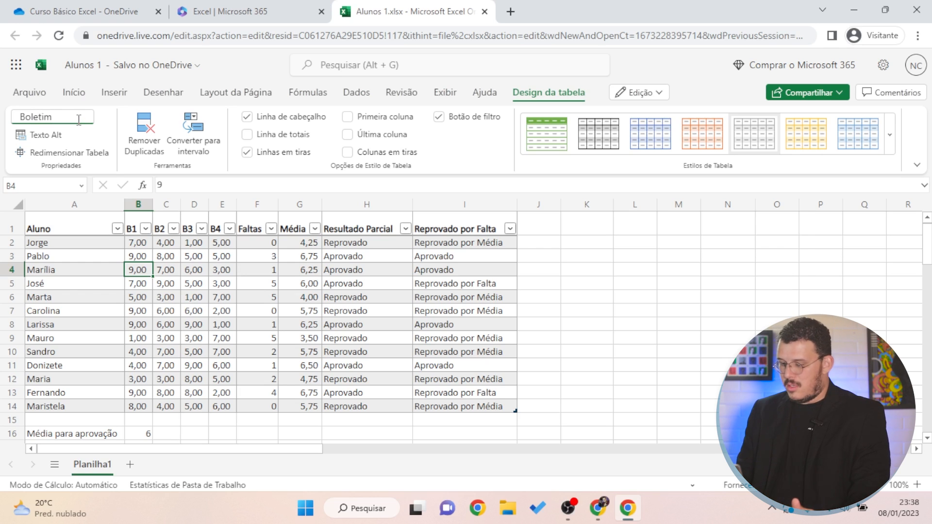
{"action": "key", "text": "Return"}
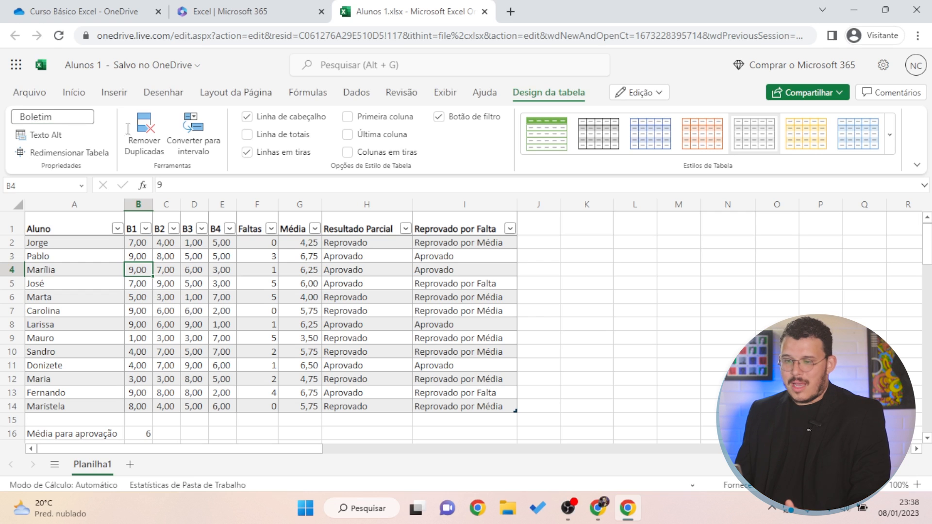
{"action": "left_click", "coordinate": [633, 280]}
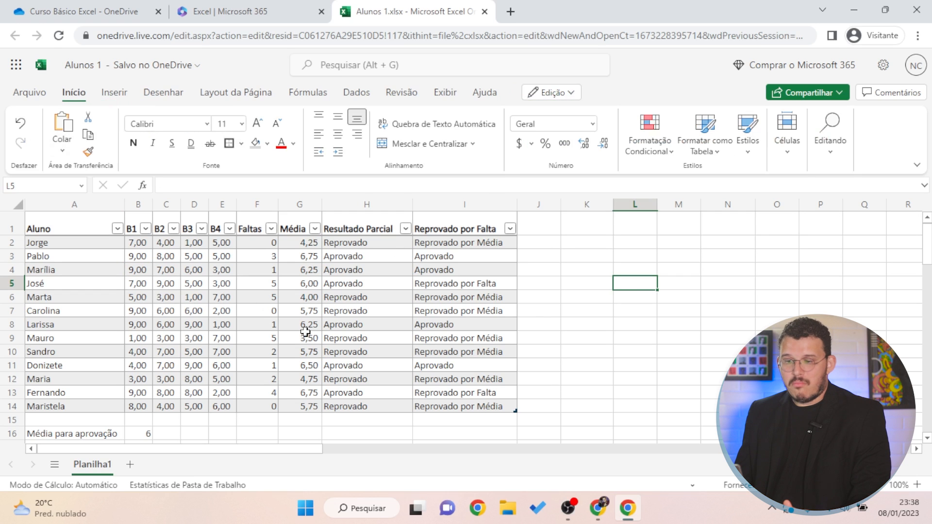
{"action": "left_click", "coordinate": [446, 299]}
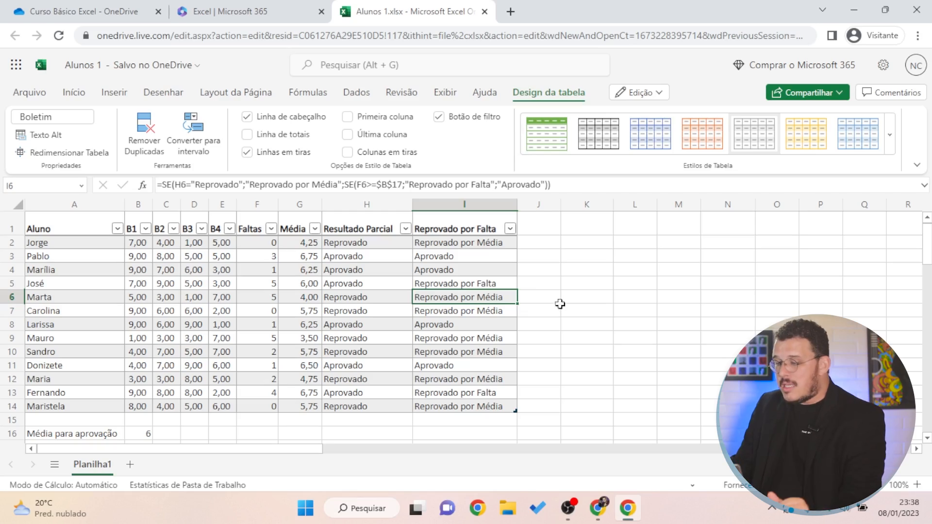
{"action": "left_click", "coordinate": [559, 302]}
{"action": "left_click", "coordinate": [528, 229]}
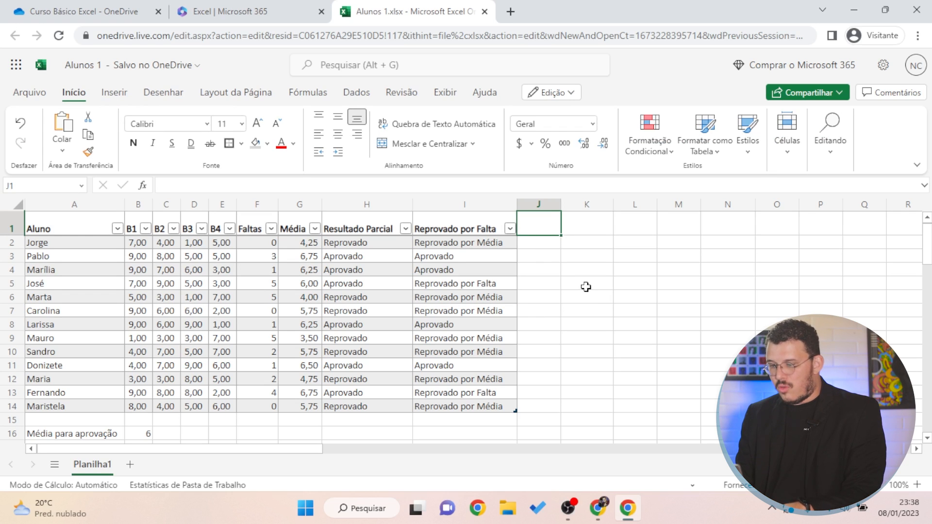
Add the heading 'Coluna Nova' so the table extends to column J
{"action": "type", "text": "Coluna Nova"}
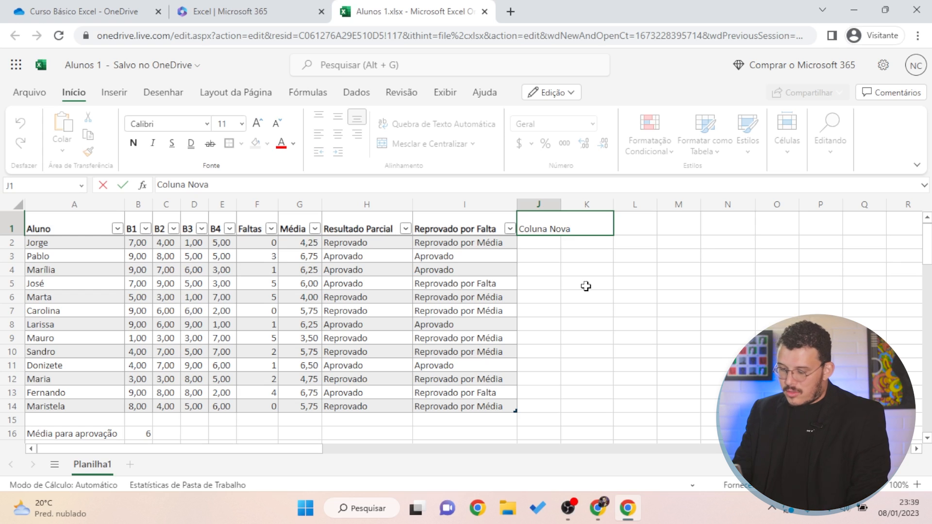
{"action": "key", "text": "Return"}
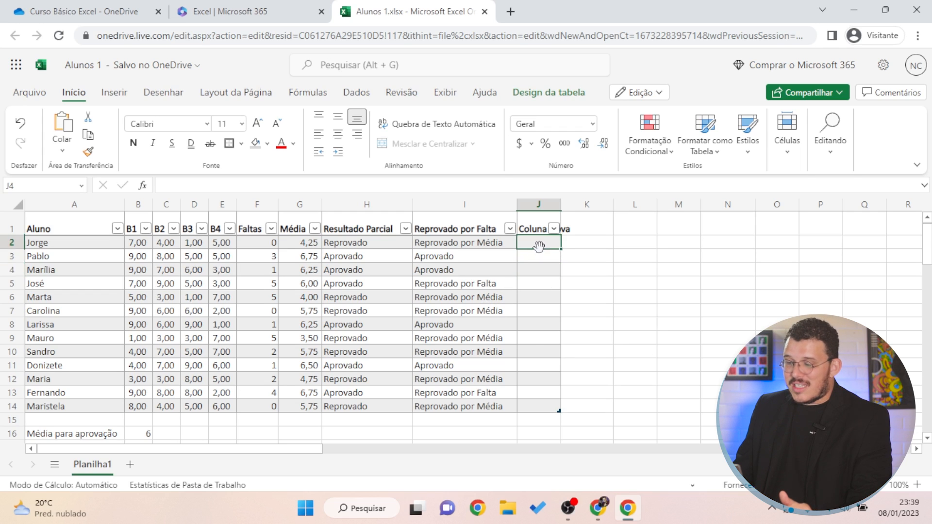
{"action": "left_click", "coordinate": [533, 353]}
Enter the student name 'Aluno novo' in A15 below the table
{"action": "left_click", "coordinate": [61, 415]}
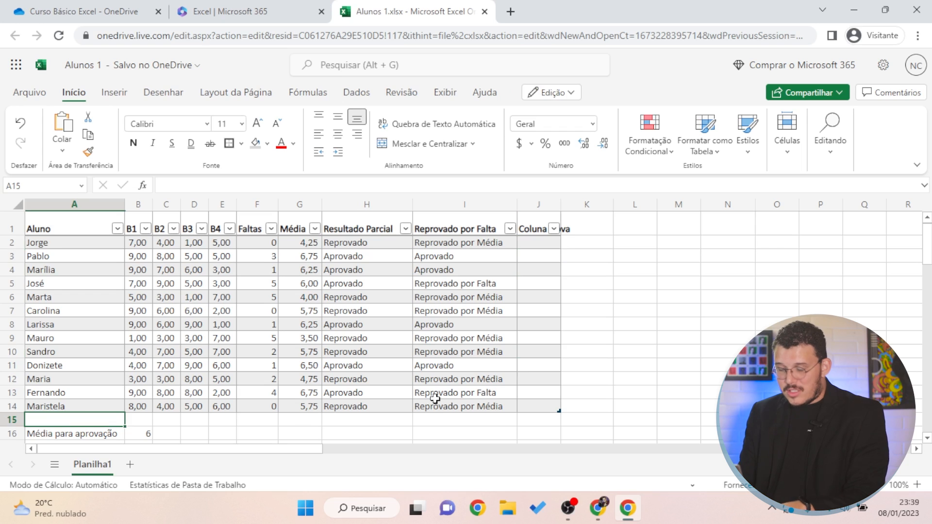
{"action": "type", "text": "Aluno novo"}
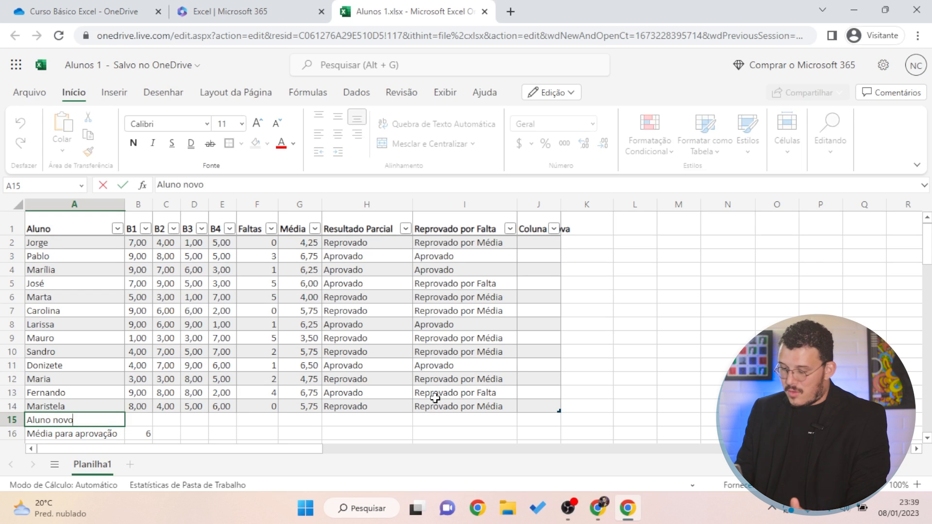
{"action": "key", "text": "Return"}
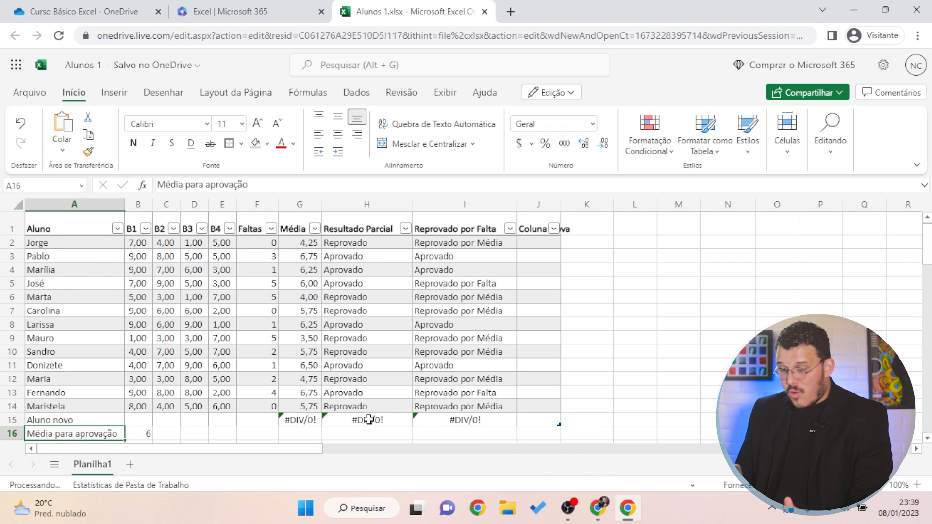
Give Aluno novo grades of 10 in B1–B4 and 5 absences
{"action": "left_click", "coordinate": [137, 421]}
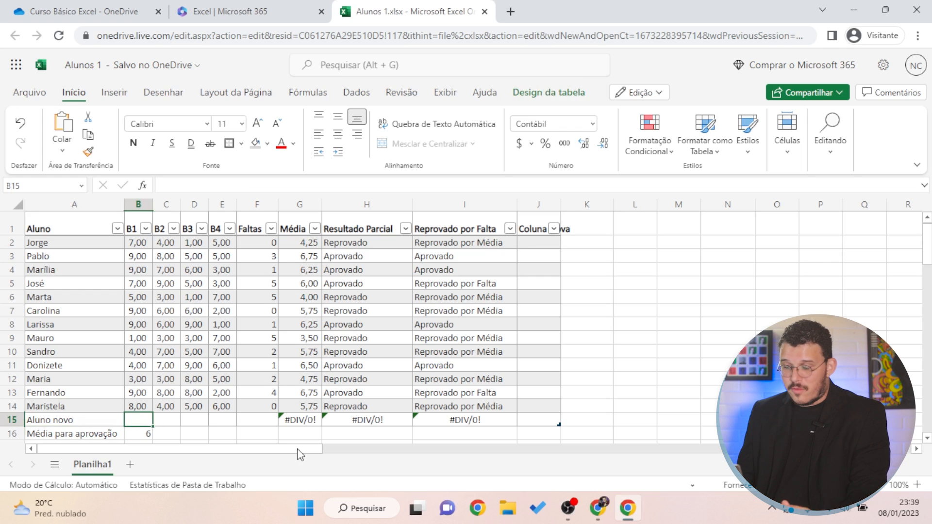
{"action": "type", "text": "10"}
{"action": "key", "text": "Tab"}
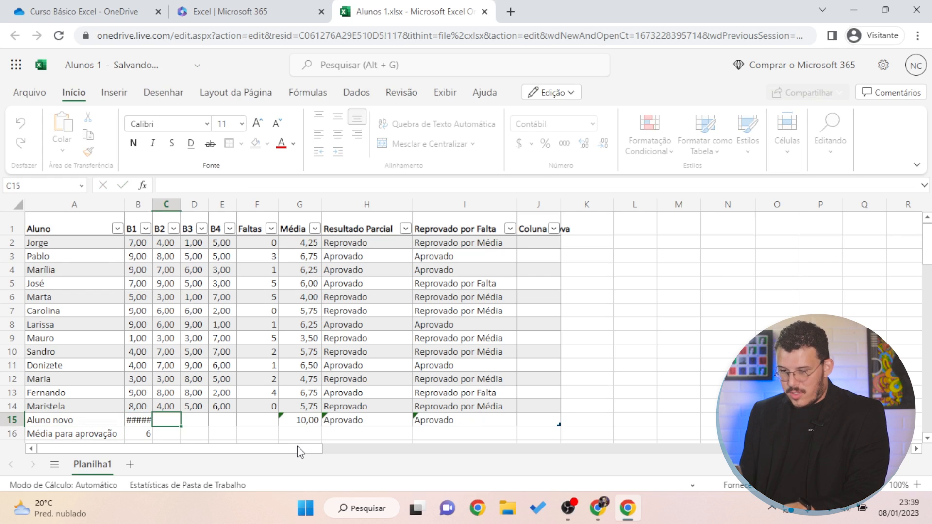
{"action": "type", "text": "10"}
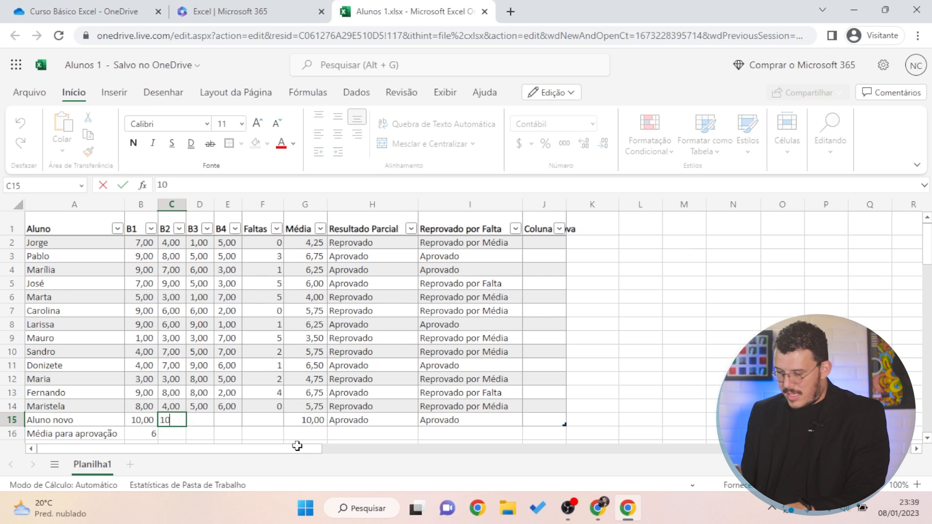
{"action": "key", "text": "Tab"}
{"action": "type", "text": "10"}
{"action": "key", "text": "Tab"}
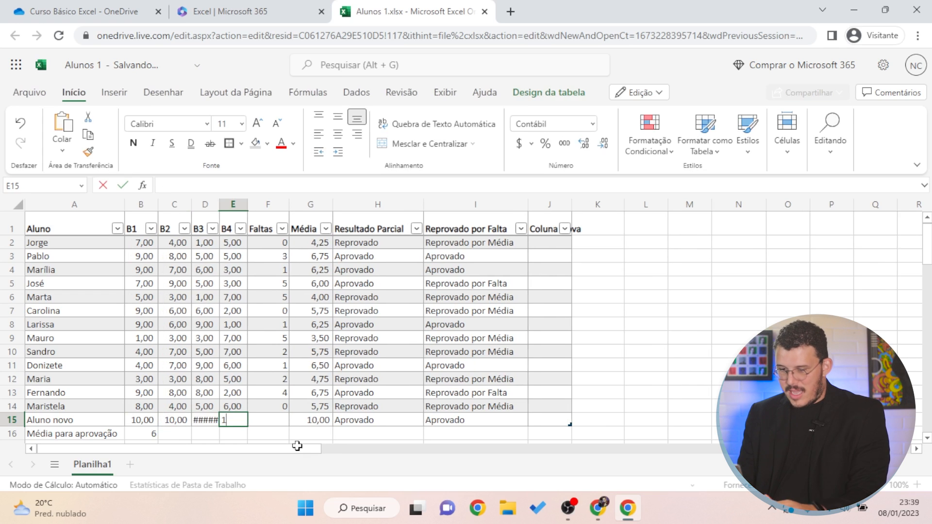
{"action": "type", "text": "10"}
{"action": "key", "text": "Tab"}
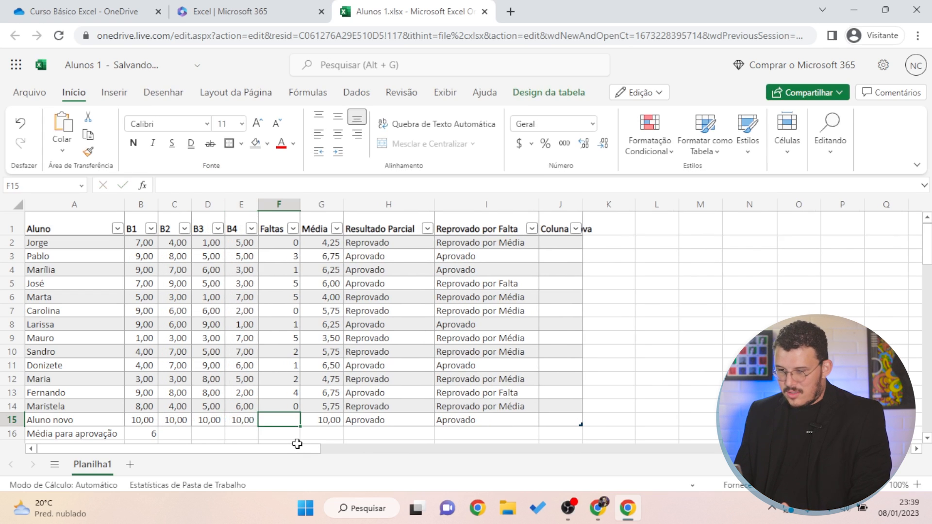
{"action": "type", "text": "0"}
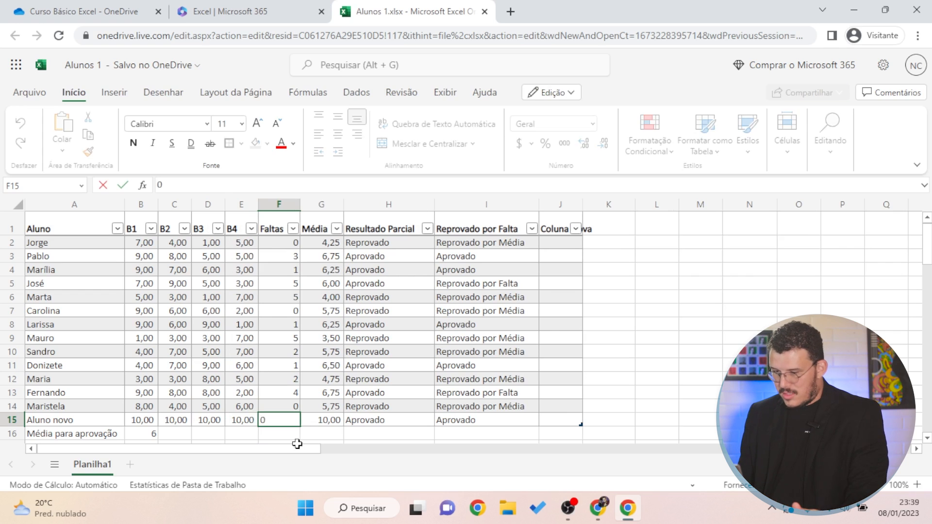
{"action": "key", "text": "Tab"}
{"action": "left_click", "coordinate": [272, 419]}
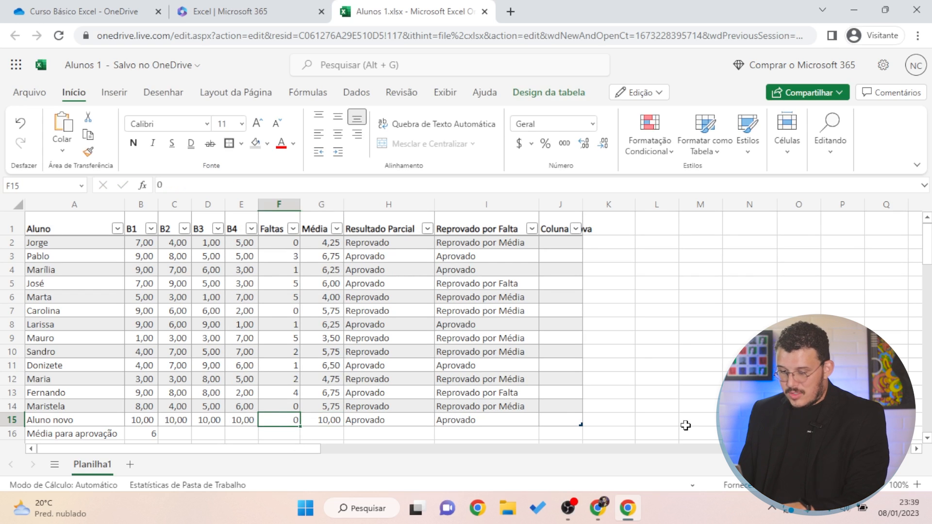
{"action": "type", "text": "5"}
{"action": "key", "text": "Return"}
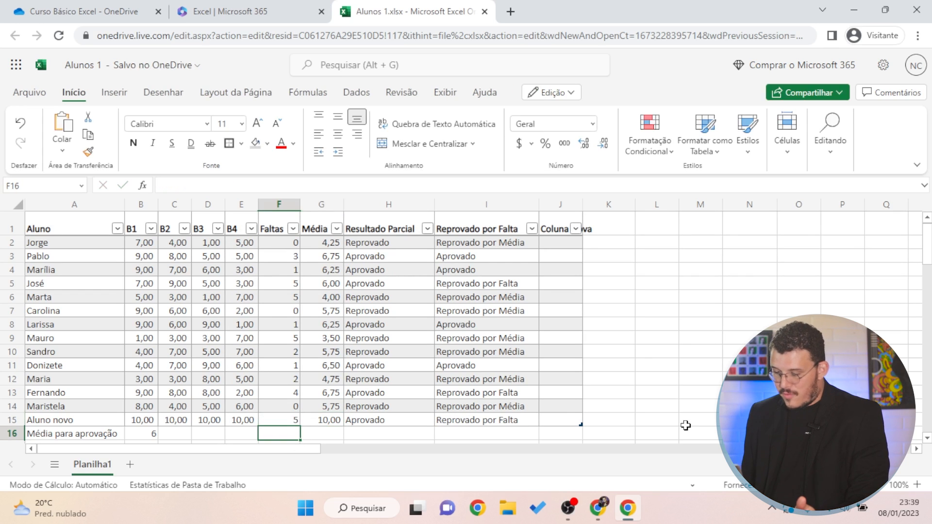
Check the Média formula, then change all four grades to 2
{"action": "key", "text": "Up"}
{"action": "key", "text": "Right"}
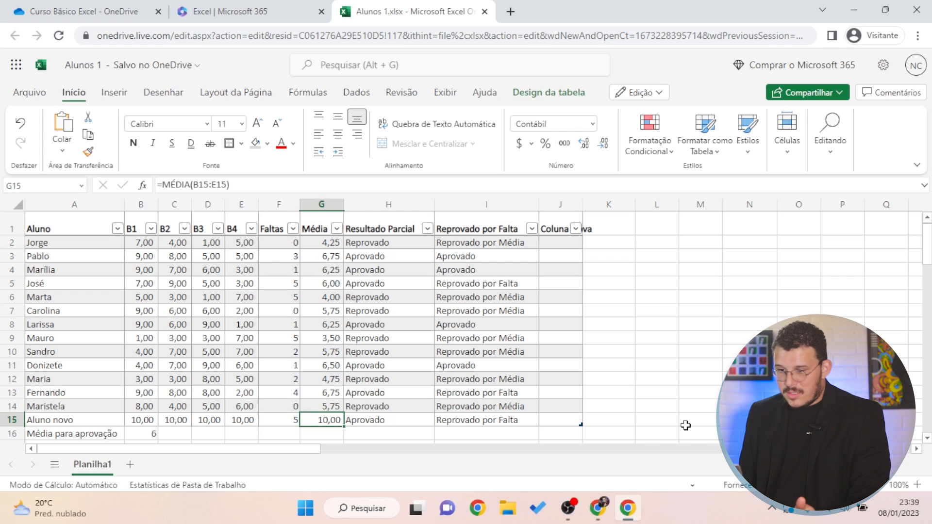
{"action": "key", "text": "Left"}
{"action": "key", "text": "Left"}
{"action": "type", "text": "2"}
{"action": "key", "text": "Left"}
{"action": "type", "text": "2"}
{"action": "key", "text": "Left"}
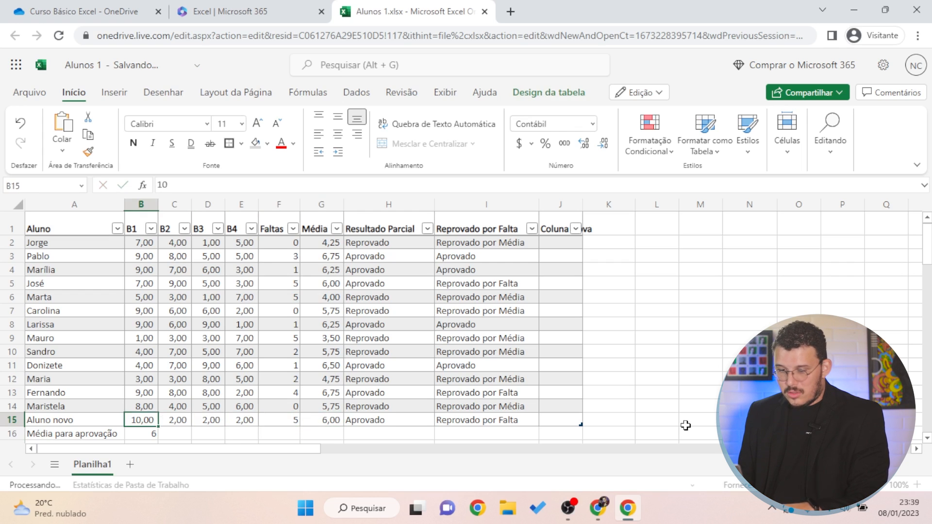
{"action": "type", "text": "2"}
{"action": "key", "text": "Left"}
{"action": "type", "text": "2"}
{"action": "key", "text": "Left"}
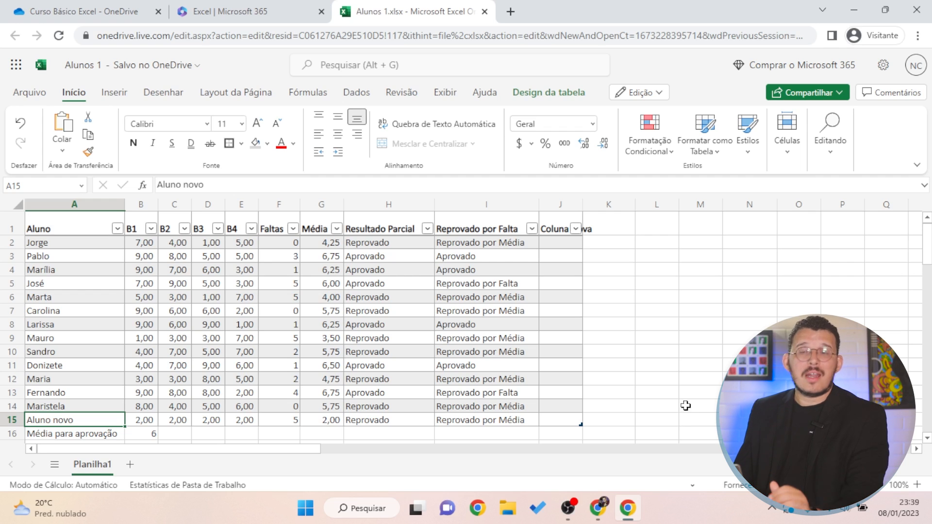
Delete the Aluno novo row 15 with Excluir Linhas
{"action": "left_click", "coordinate": [10, 421]}
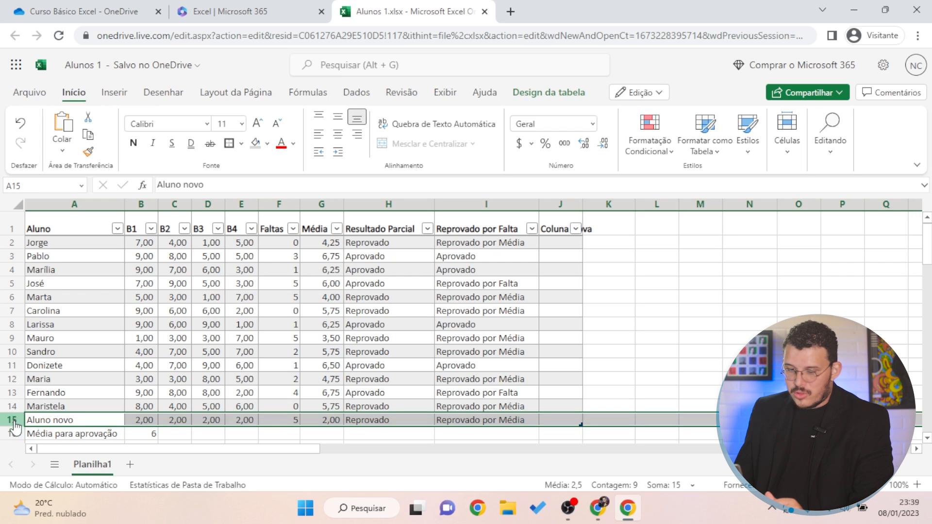
{"action": "right_click", "coordinate": [14, 423]}
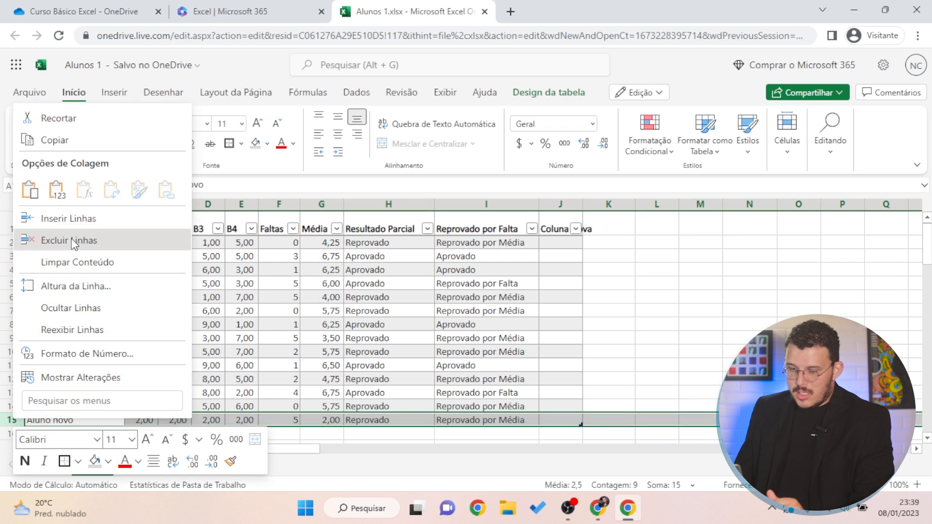
{"action": "left_click", "coordinate": [72, 240]}
{"action": "left_click", "coordinate": [725, 368]}
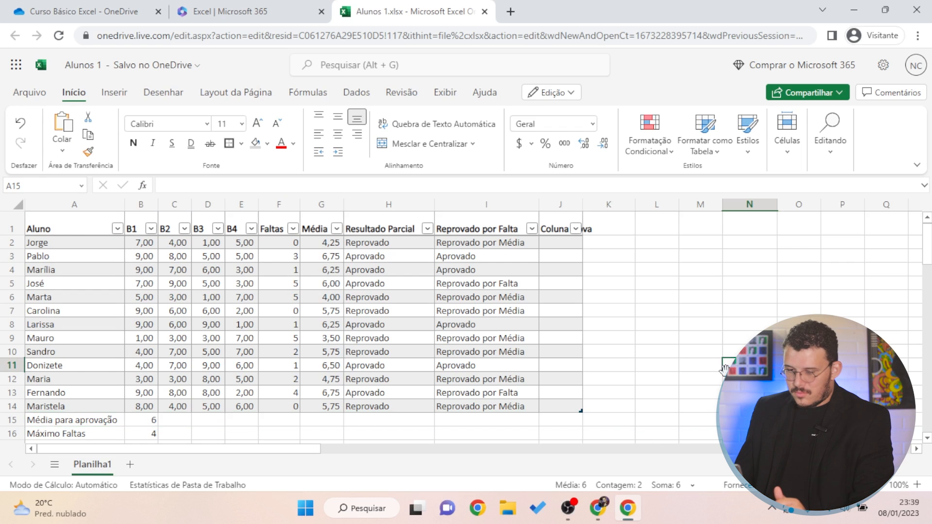
Delete the Coluna Nova column J with Excluir Colunas
{"action": "left_click", "coordinate": [559, 206]}
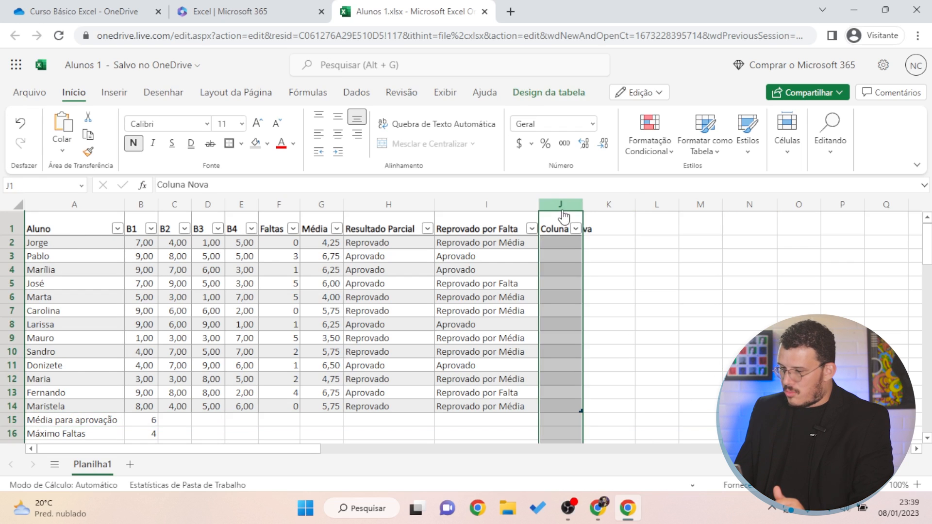
{"action": "right_click", "coordinate": [565, 210]}
{"action": "left_click", "coordinate": [634, 226]}
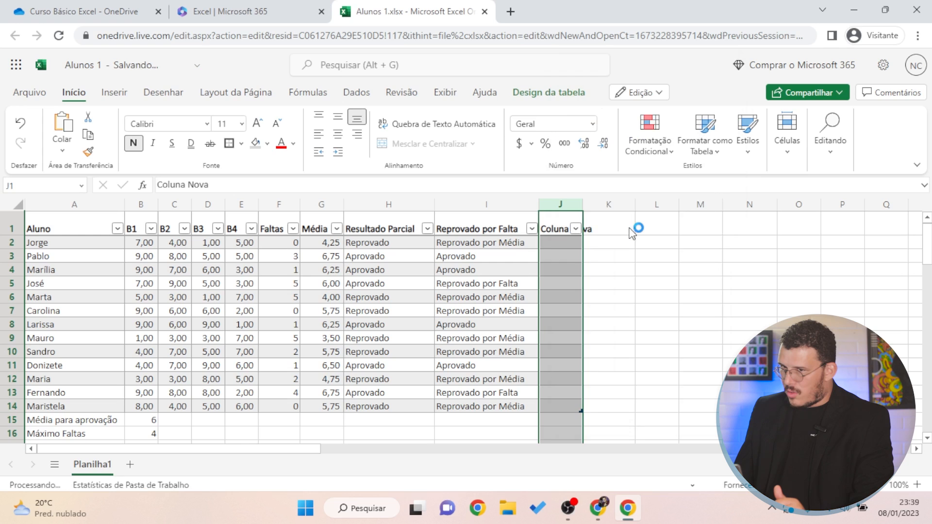
{"action": "left_click", "coordinate": [656, 324]}
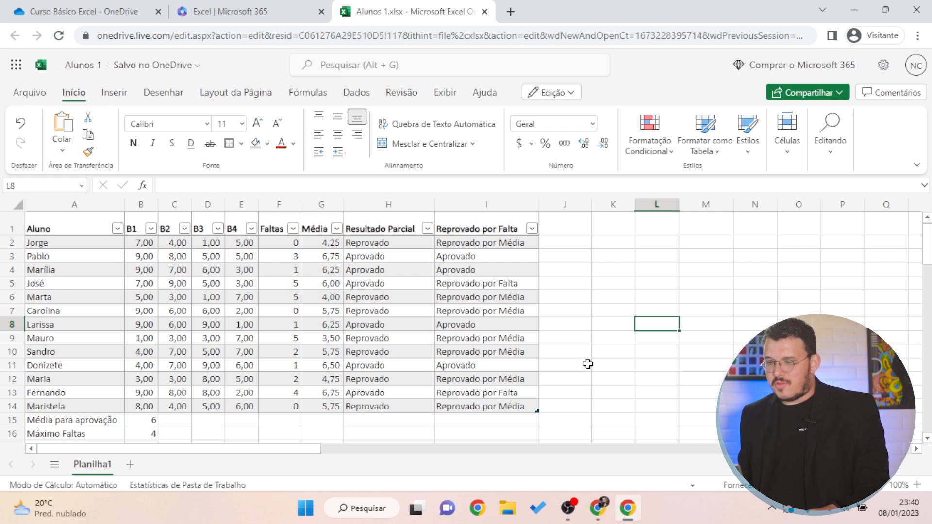
{"action": "left_click", "coordinate": [215, 337]}
{"action": "left_click", "coordinate": [322, 312]}
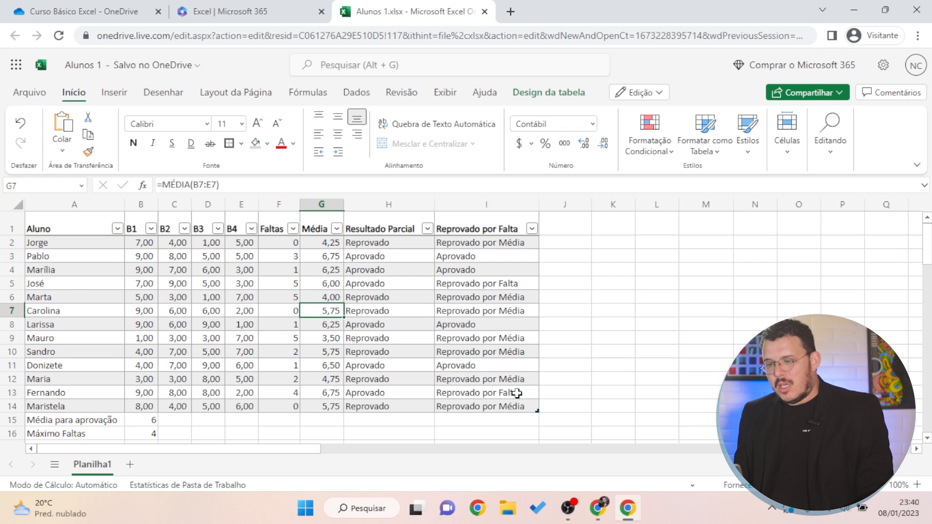
{"action": "left_click_drag", "start_coordinate": [325, 243], "coordinate": [342, 394]}
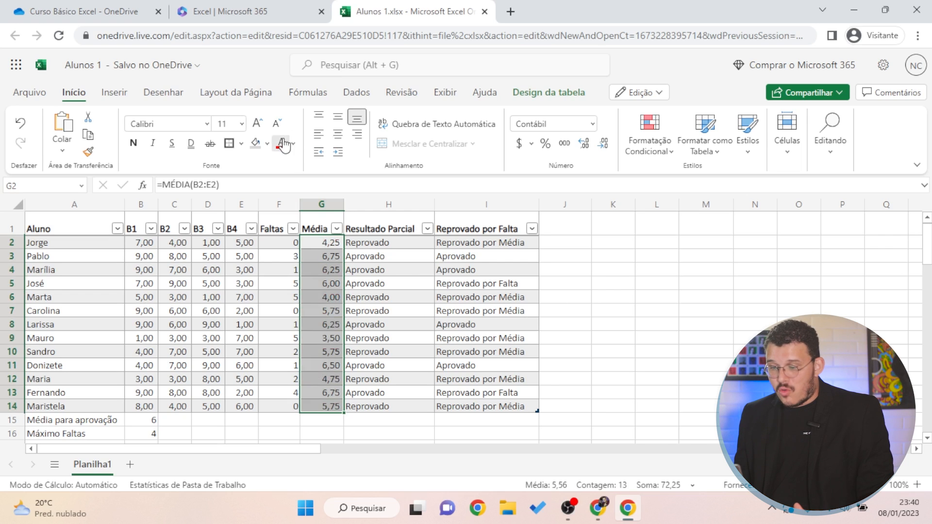
{"action": "left_click", "coordinate": [281, 144]}
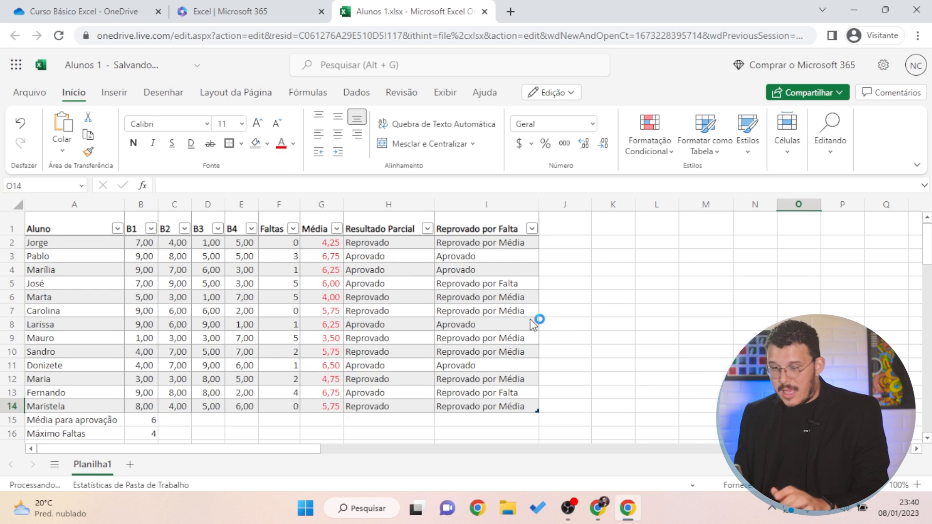
{"action": "key", "text": "ctrl+z"}
{"action": "left_click", "coordinate": [315, 256]}
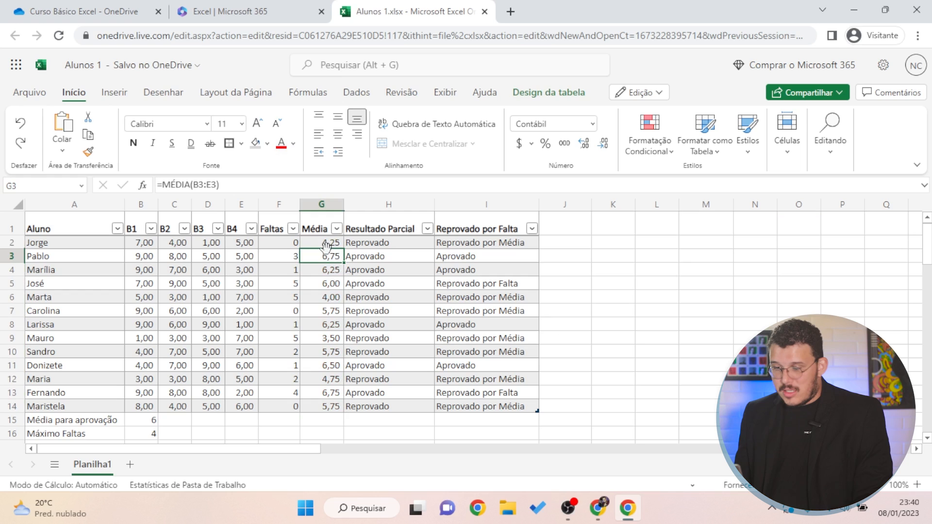
{"action": "left_click", "coordinate": [327, 245]}
{"action": "left_click", "coordinate": [333, 298], "text": "ctrl"}
{"action": "left_click", "coordinate": [334, 339]}
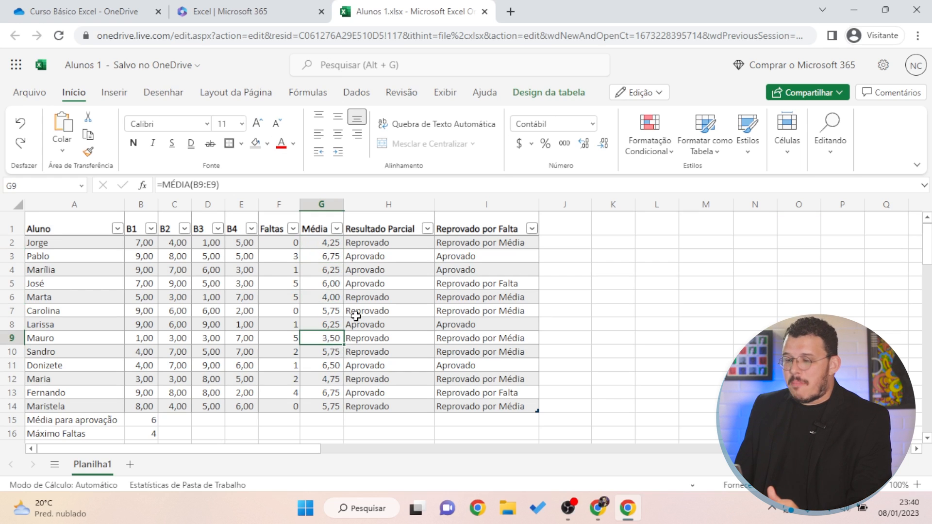
{"action": "left_click", "coordinate": [489, 299]}
{"action": "left_click", "coordinate": [613, 269]}
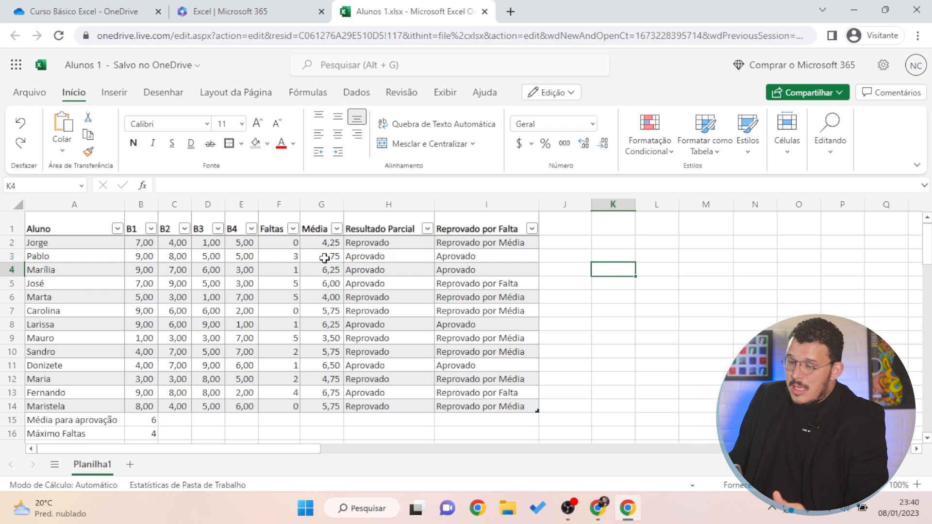
{"action": "left_click", "coordinate": [321, 283]}
{"action": "left_click", "coordinate": [406, 282]}
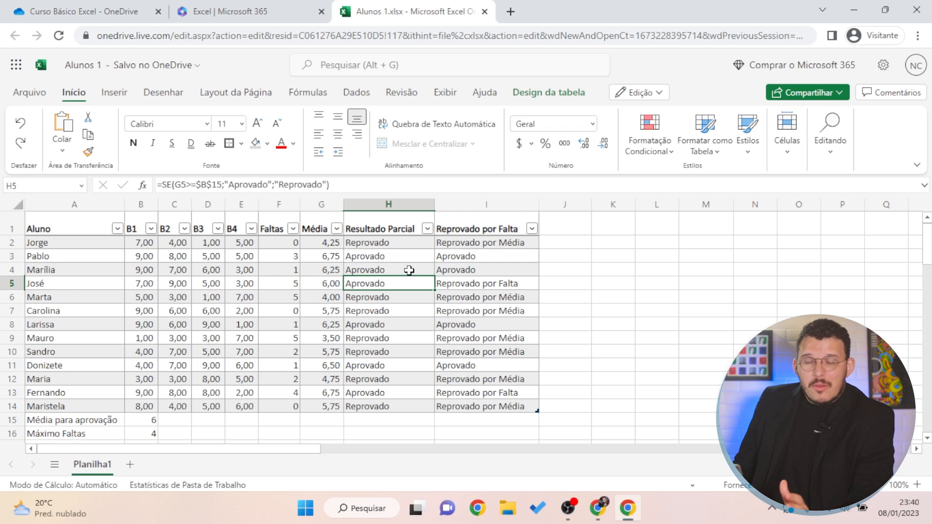
{"action": "left_click", "coordinate": [330, 270]}
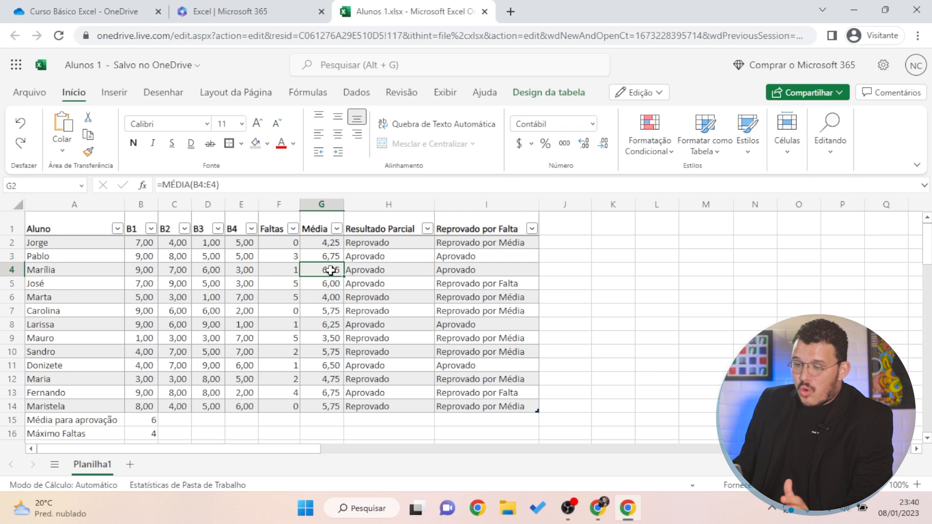
{"action": "left_click", "coordinate": [332, 312]}
{"action": "left_click", "coordinate": [335, 381]}
{"action": "left_click", "coordinate": [328, 408]}
{"action": "left_click", "coordinate": [332, 383]}
{"action": "left_click", "coordinate": [333, 366]}
{"action": "left_click", "coordinate": [335, 339]}
{"action": "left_click", "coordinate": [335, 312]}
{"action": "left_click", "coordinate": [334, 275]}
{"action": "left_click", "coordinate": [334, 311]}
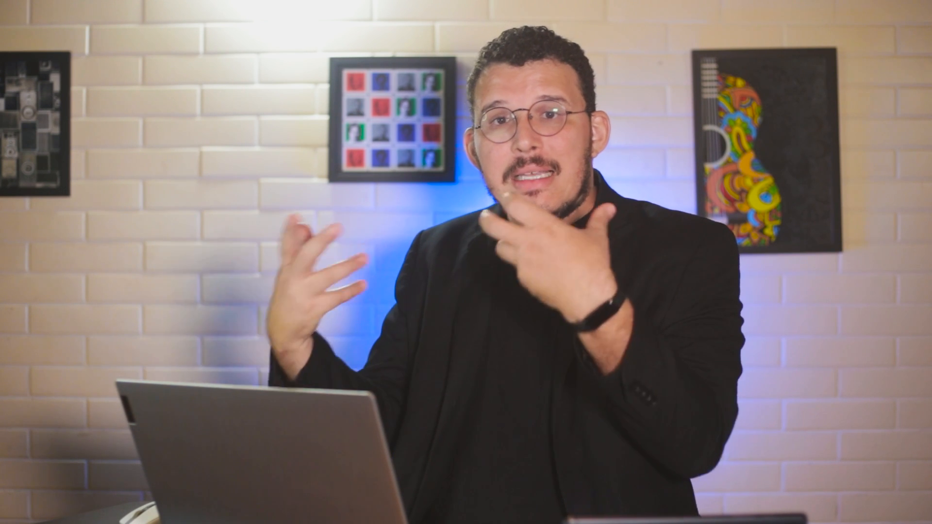
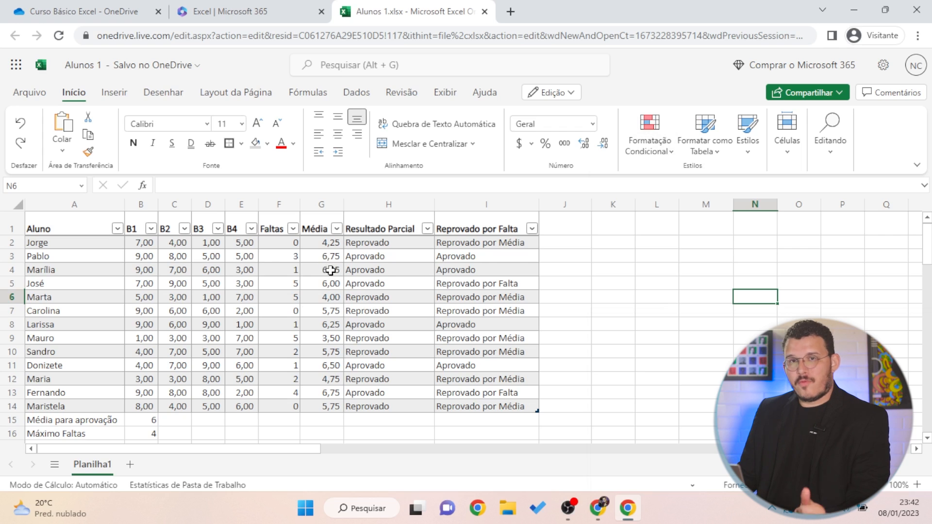
Select the student averages in the Média column, G2 through G14
{"action": "left_click_drag", "start_coordinate": [319, 247], "coordinate": [318, 403]}
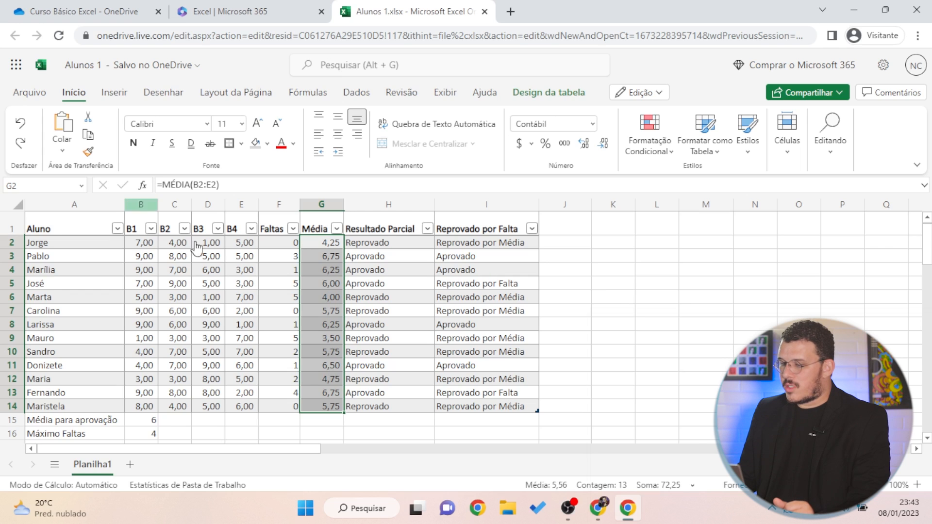
Start a Nova Regra from Formatação Condicional for the G2:G14 Média values
{"action": "left_click", "coordinate": [667, 152]}
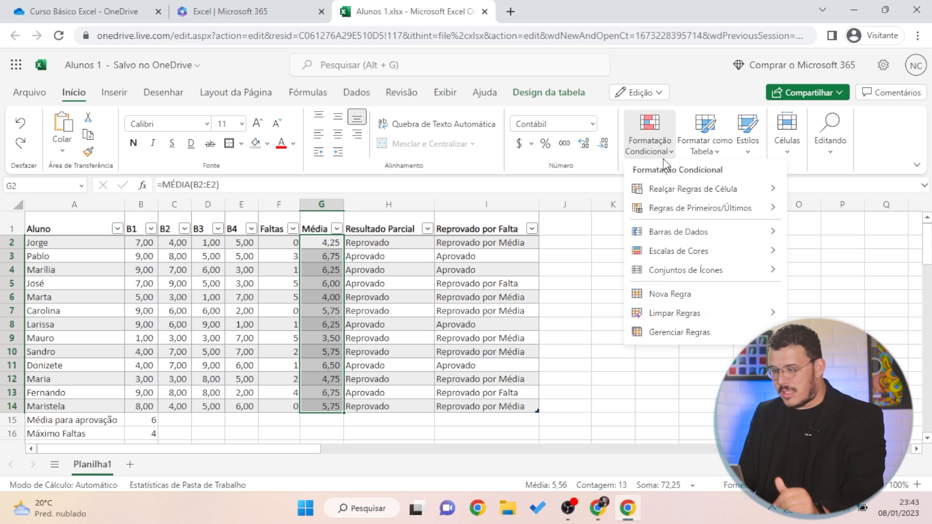
{"action": "mouse_move", "coordinate": [692, 208]}
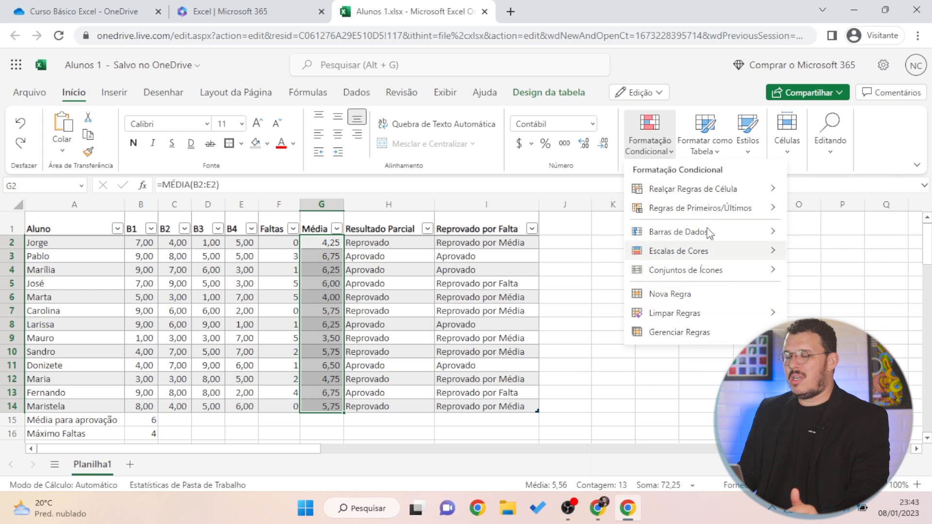
{"action": "mouse_move", "coordinate": [676, 256]}
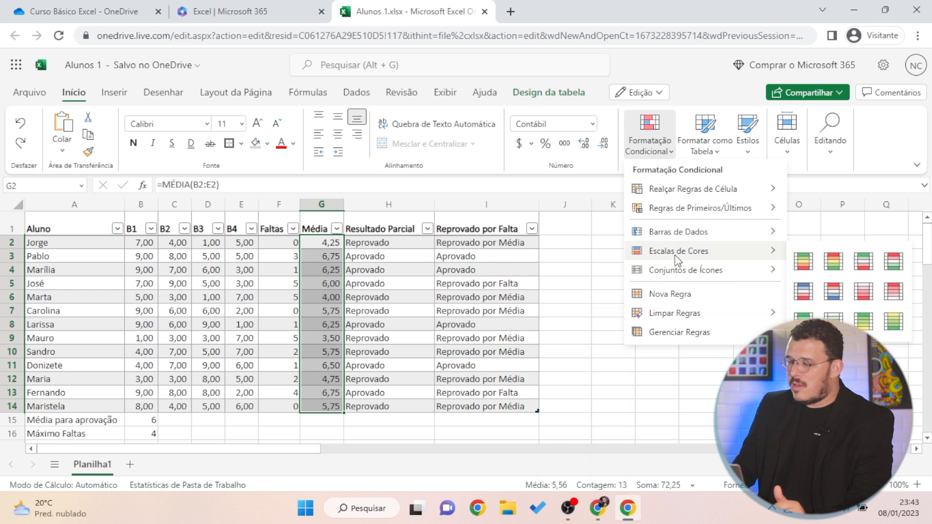
{"action": "mouse_move", "coordinate": [719, 211]}
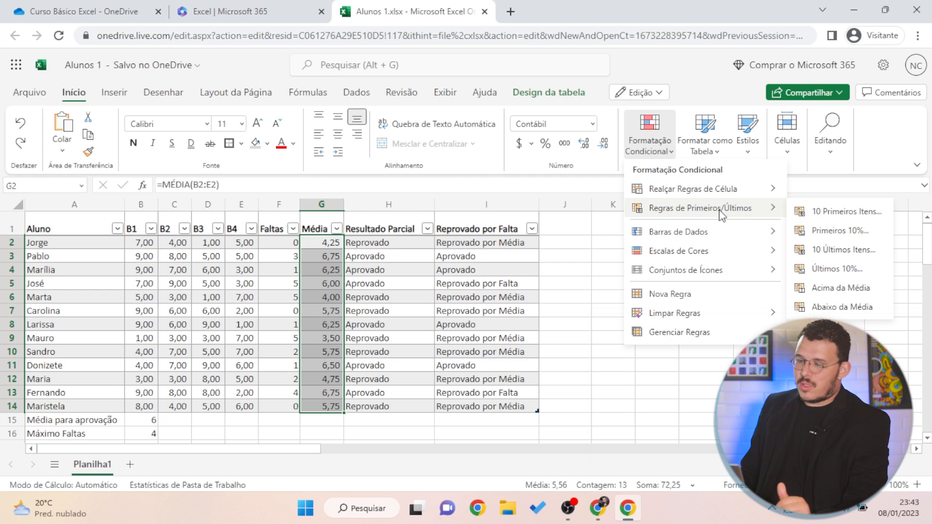
{"action": "left_click", "coordinate": [676, 297]}
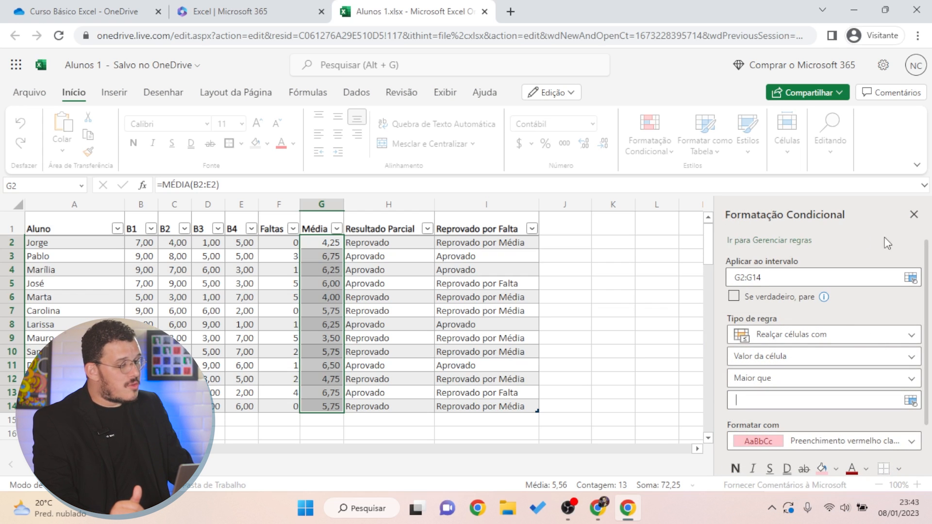
Keep the rule as Realçar células com, comparing by Valor da célula
{"action": "scroll", "coordinate": [883, 246], "scroll_direction": "down", "scroll_amount": 2}
{"action": "scroll", "coordinate": [879, 247], "scroll_direction": "up", "scroll_amount": 2}
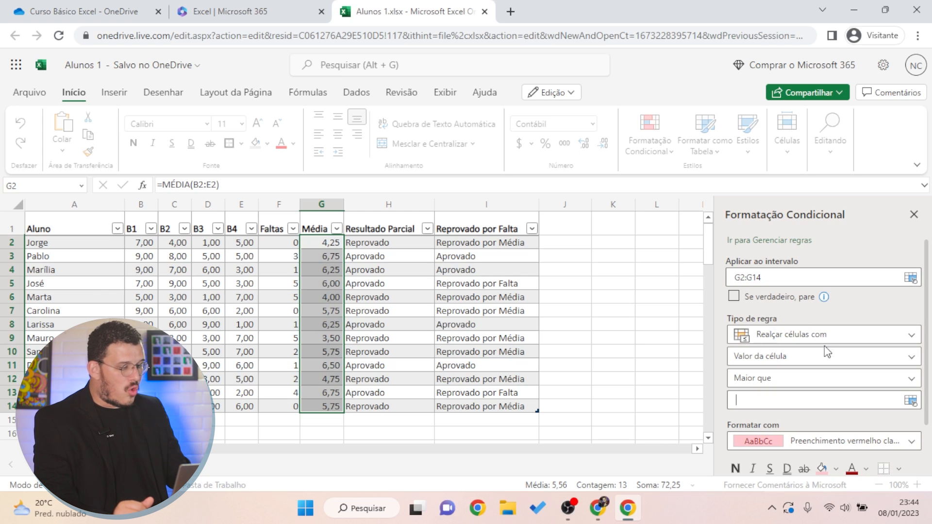
{"action": "left_click", "coordinate": [822, 370]}
{"action": "left_click", "coordinate": [802, 366]}
{"action": "left_click", "coordinate": [800, 339]}
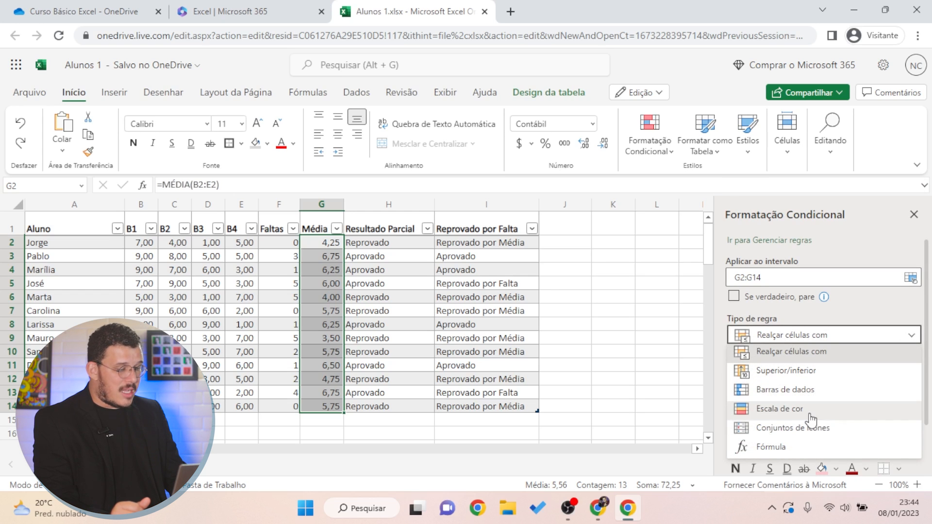
{"action": "left_click", "coordinate": [791, 341]}
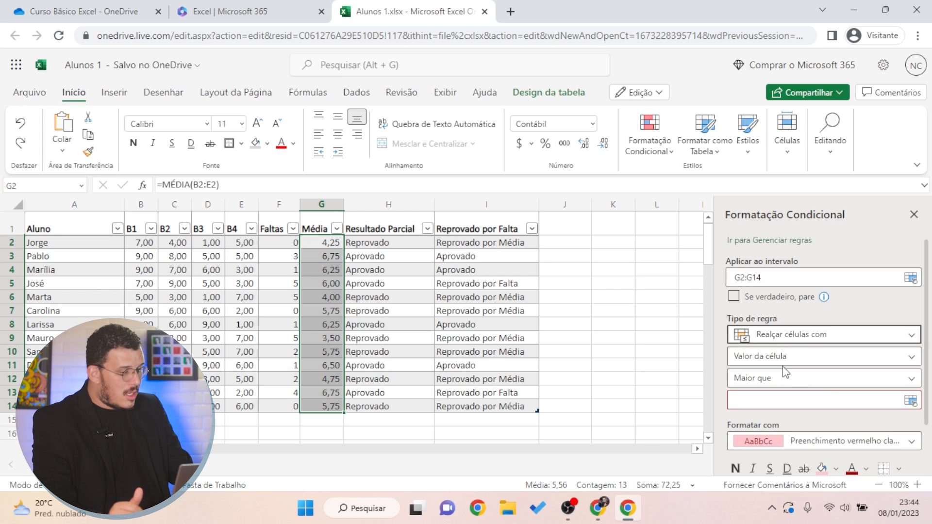
{"action": "left_click", "coordinate": [760, 359]}
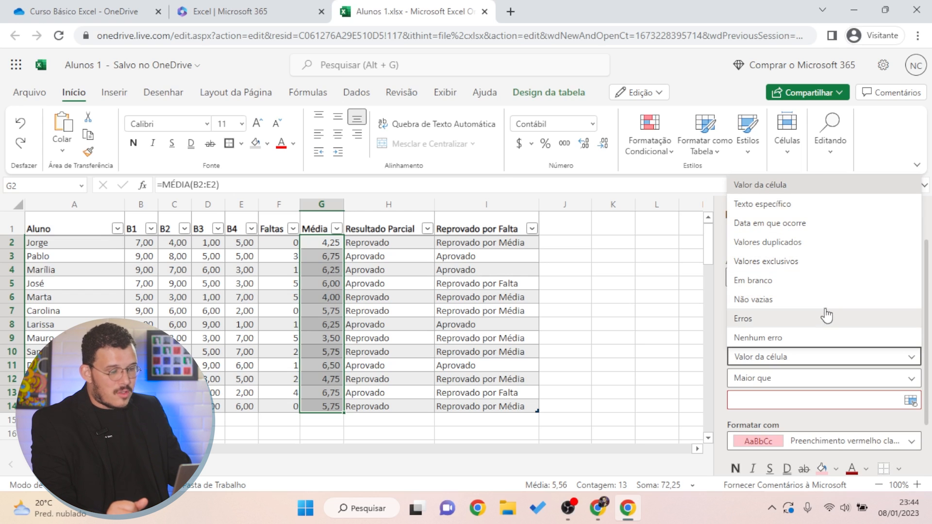
{"action": "left_click", "coordinate": [790, 191]}
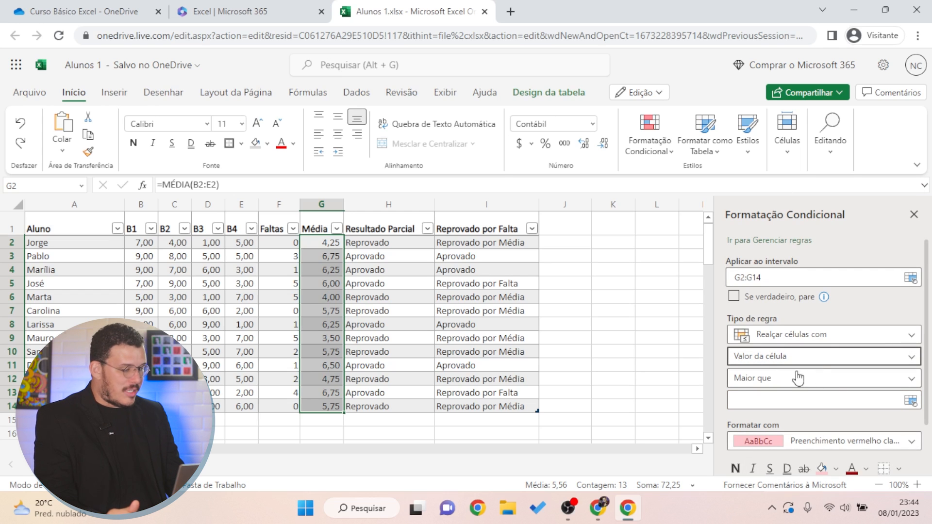
Change the comparison operator from Maior que to Menor que, leaving the value blank
{"action": "left_click", "coordinate": [738, 386]}
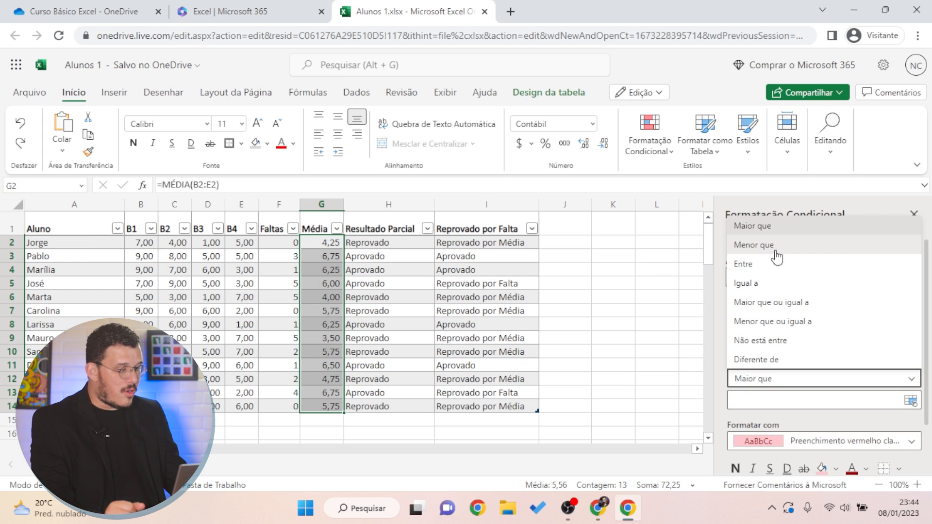
{"action": "left_click", "coordinate": [772, 247]}
{"action": "left_click", "coordinate": [819, 399]}
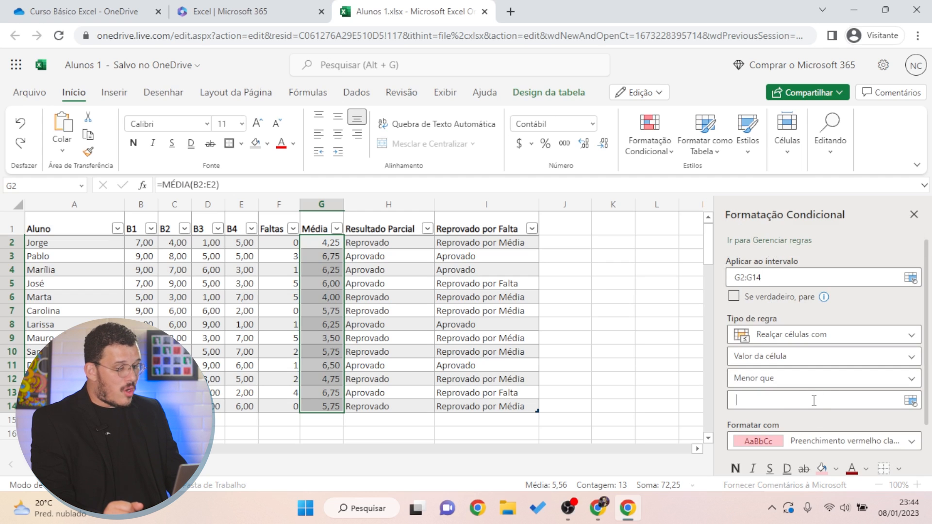
{"action": "type", "text": "6"}
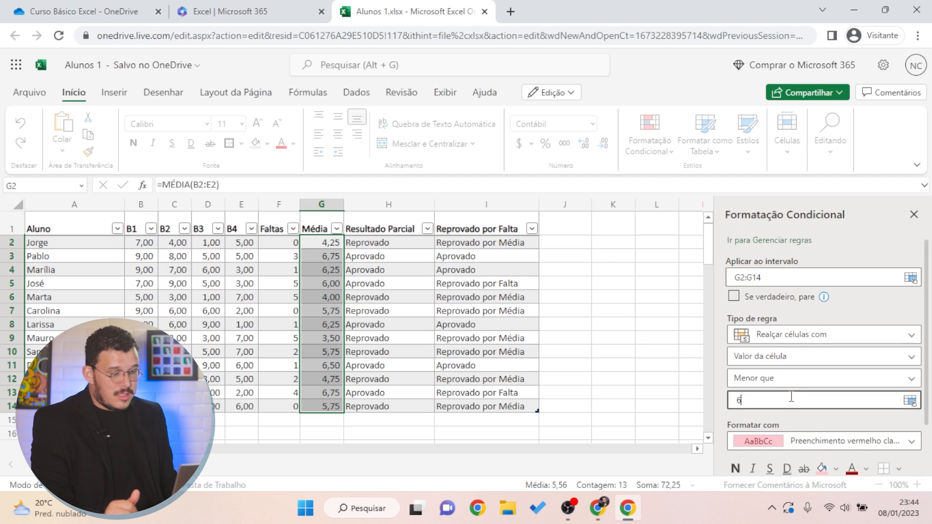
{"action": "key", "text": "BackSpace"}
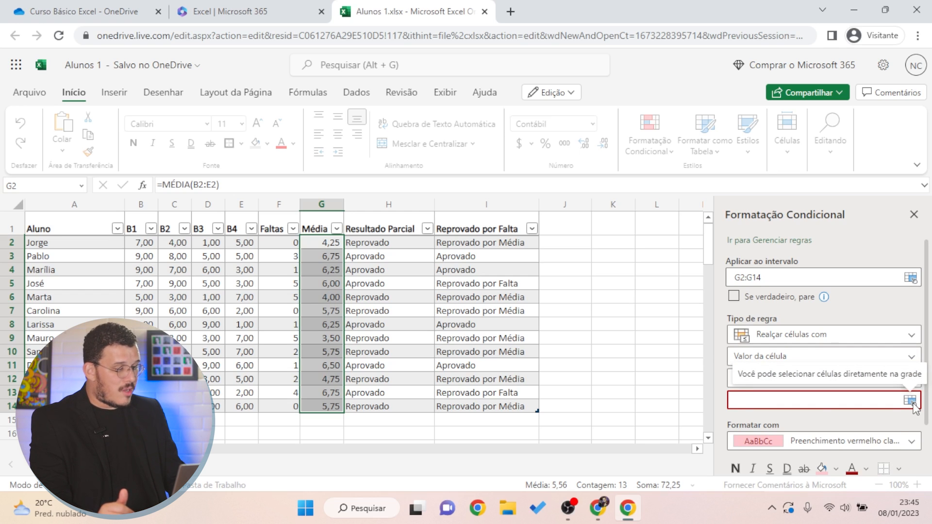
Set the Menor que threshold to 6, the passing grade held in B15
{"action": "left_click", "coordinate": [911, 401]}
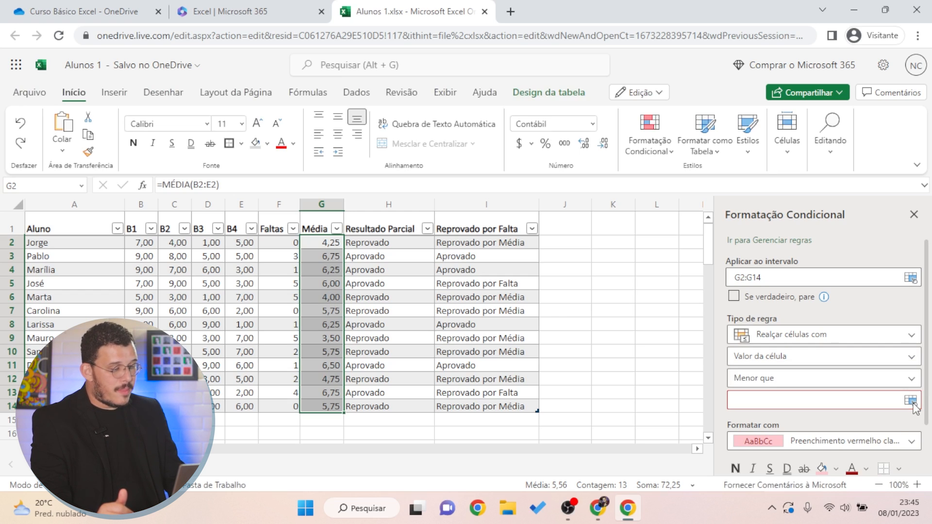
{"action": "left_click", "coordinate": [911, 403]}
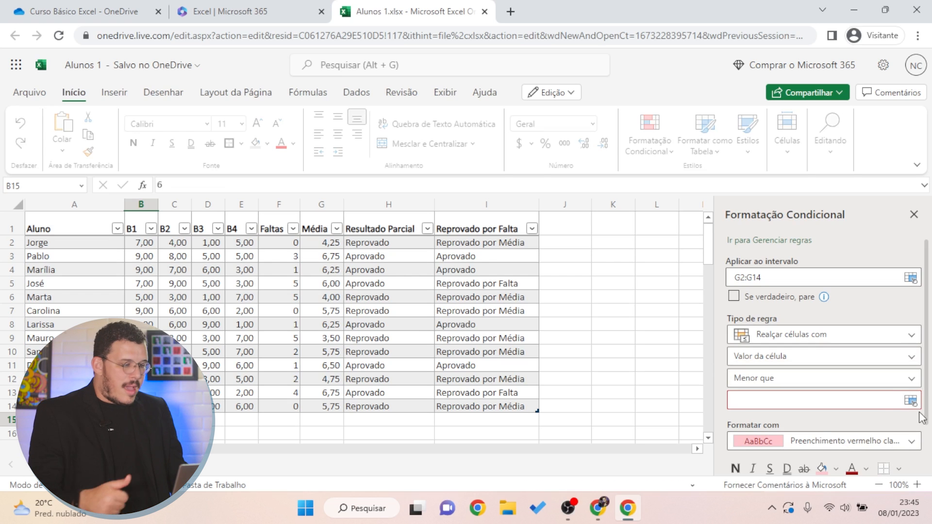
{"action": "type", "text": "6"}
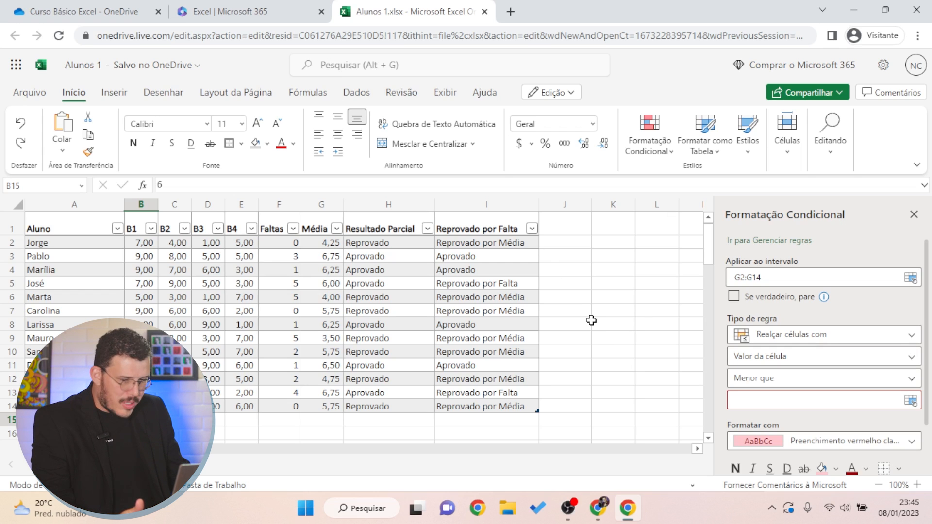
{"action": "left_click", "coordinate": [791, 398]}
{"action": "type", "text": "6"}
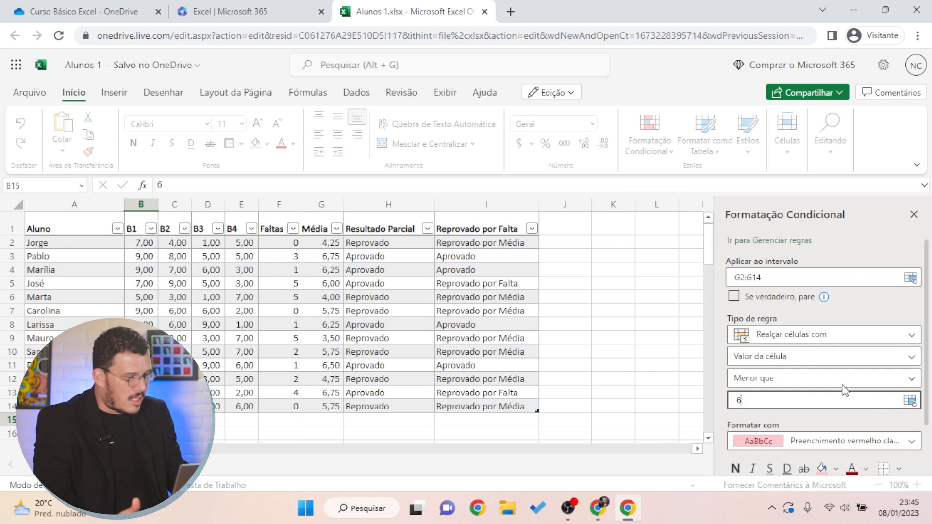
{"action": "scroll", "coordinate": [847, 349], "scroll_direction": "down", "scroll_amount": 2}
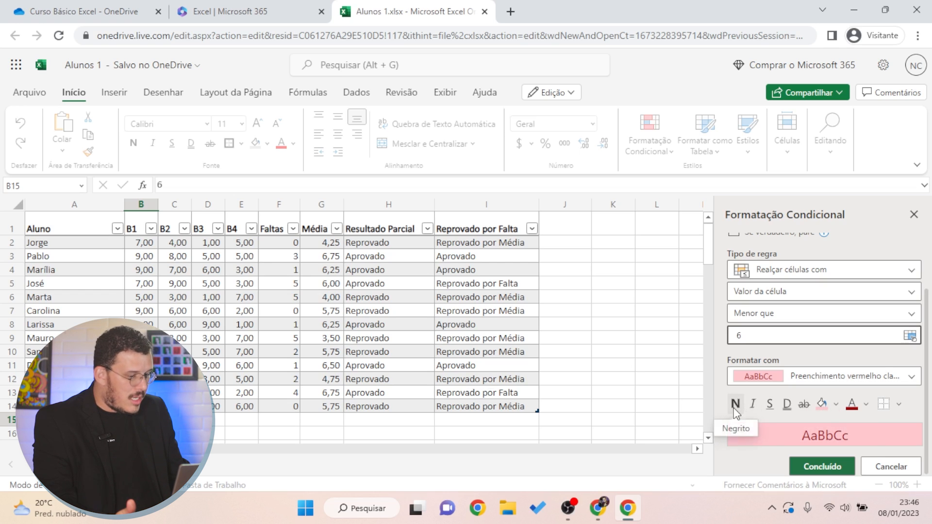
Apply the rule as red text with no fill, then check Média values like 4,25 and 5,75
{"action": "left_click", "coordinate": [835, 405]}
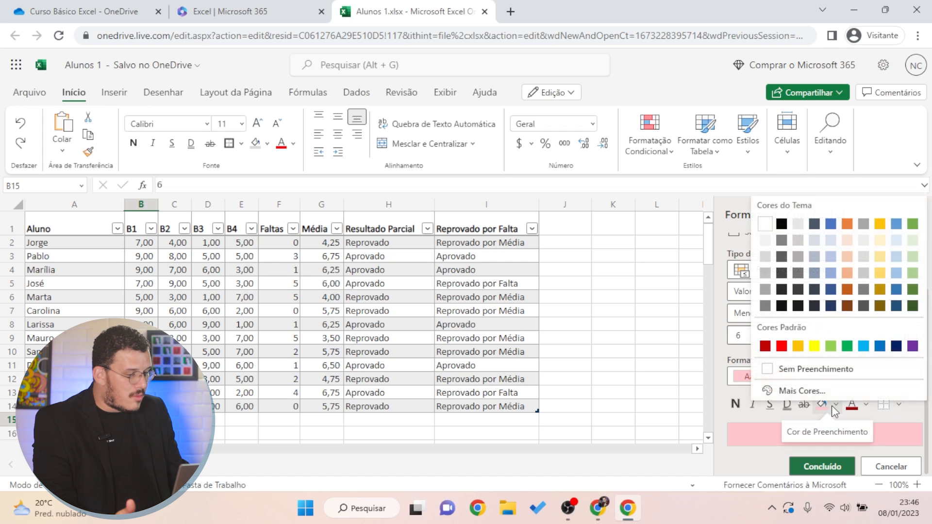
{"action": "left_click", "coordinate": [772, 369]}
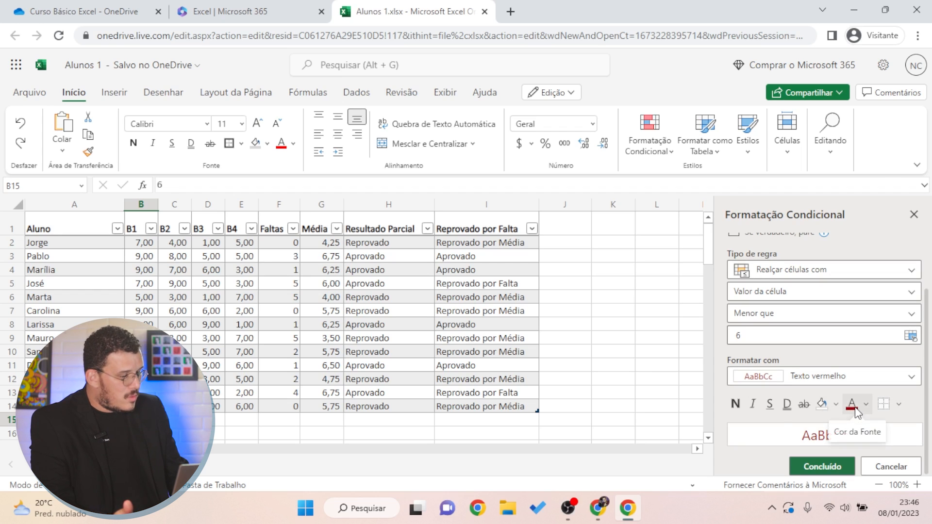
{"action": "left_click", "coordinate": [842, 467]}
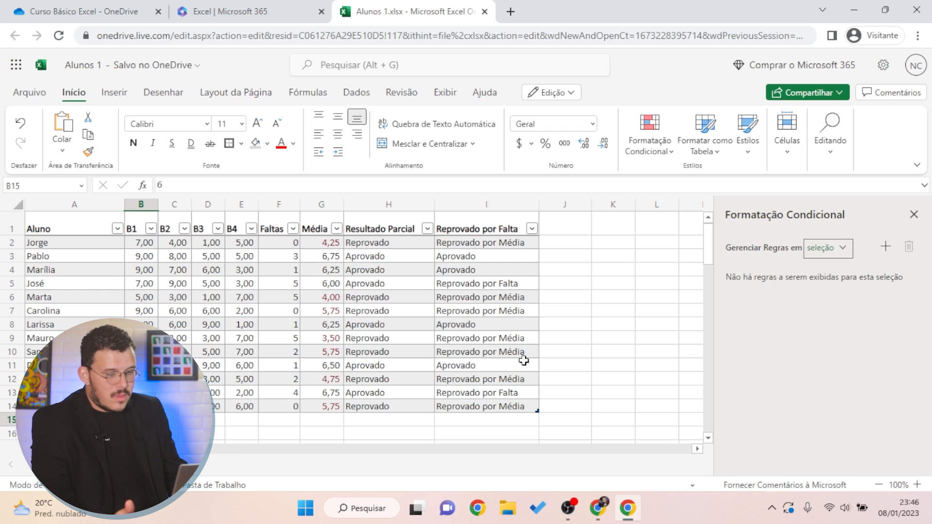
{"action": "left_click", "coordinate": [317, 238]}
{"action": "left_click", "coordinate": [321, 432]}
{"action": "left_click", "coordinate": [336, 341]}
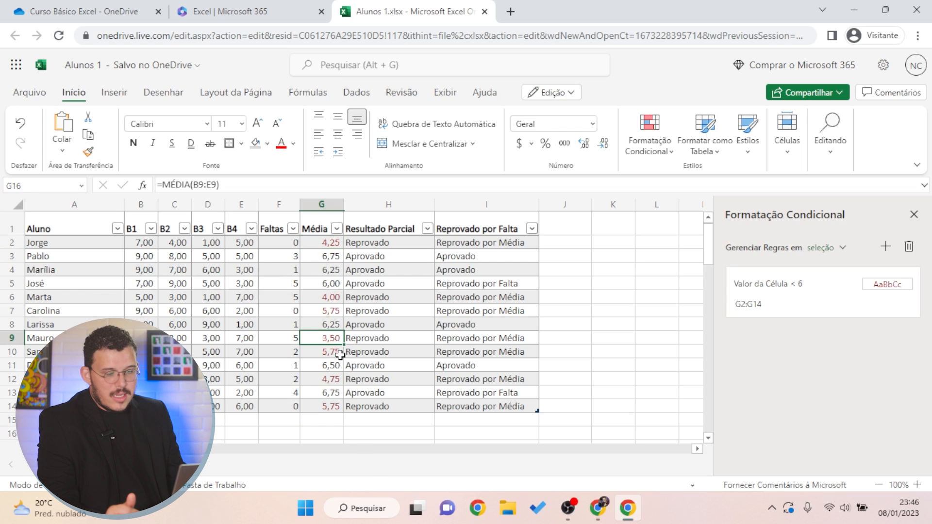
{"action": "left_click", "coordinate": [340, 355]}
{"action": "left_click", "coordinate": [333, 378]}
{"action": "left_click", "coordinate": [342, 406]}
{"action": "left_click", "coordinate": [331, 370]}
{"action": "left_click_drag", "start_coordinate": [332, 300], "coordinate": [332, 305]}
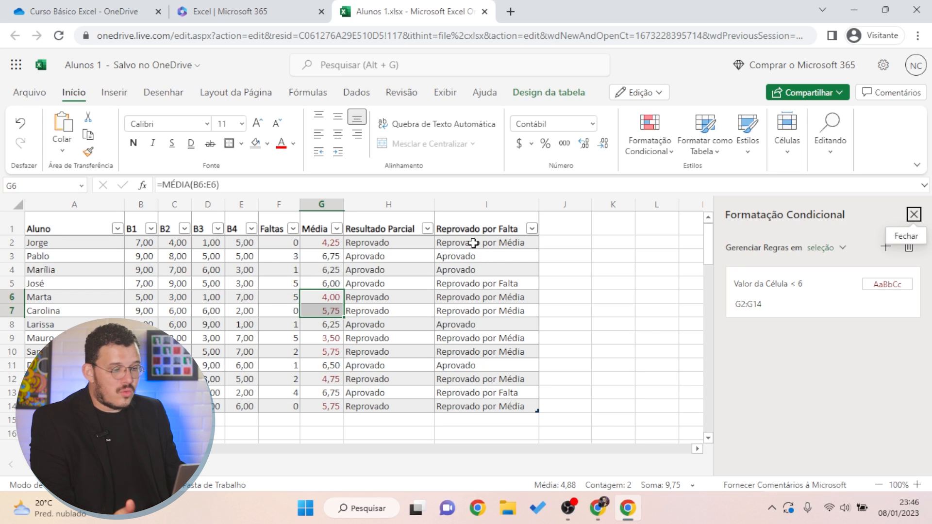
Review the final-status formula in I2 and select the status entries I2:I14
{"action": "left_click", "coordinate": [473, 243]}
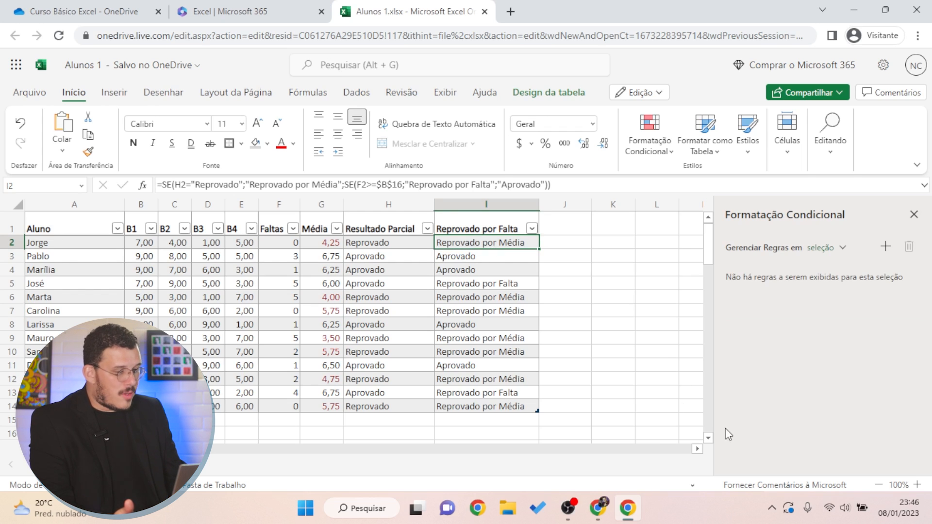
{"action": "left_click", "coordinate": [487, 288]}
{"action": "left_click_drag", "start_coordinate": [452, 245], "coordinate": [465, 404]}
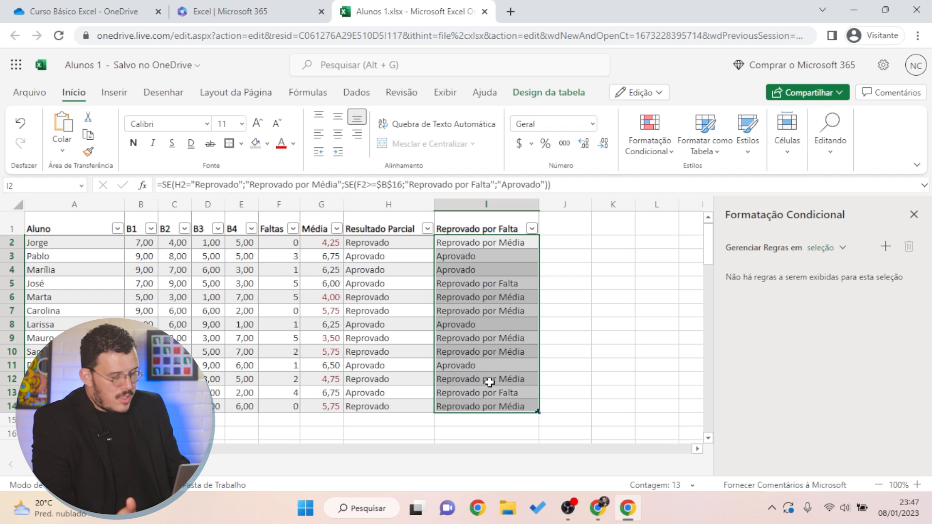
Create a new I2:I14 rule for Texto específico, Contendo 'Aprovado'
{"action": "left_click", "coordinate": [653, 146]}
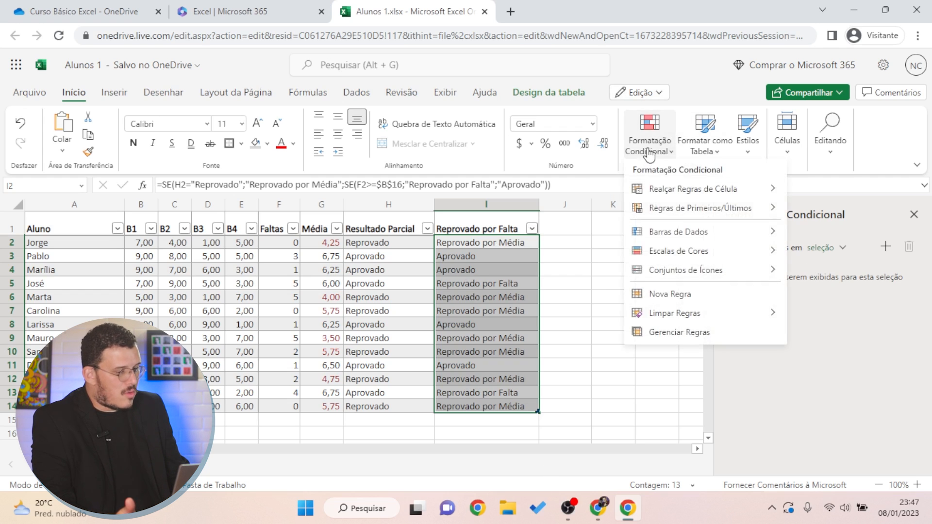
{"action": "left_click", "coordinate": [694, 301]}
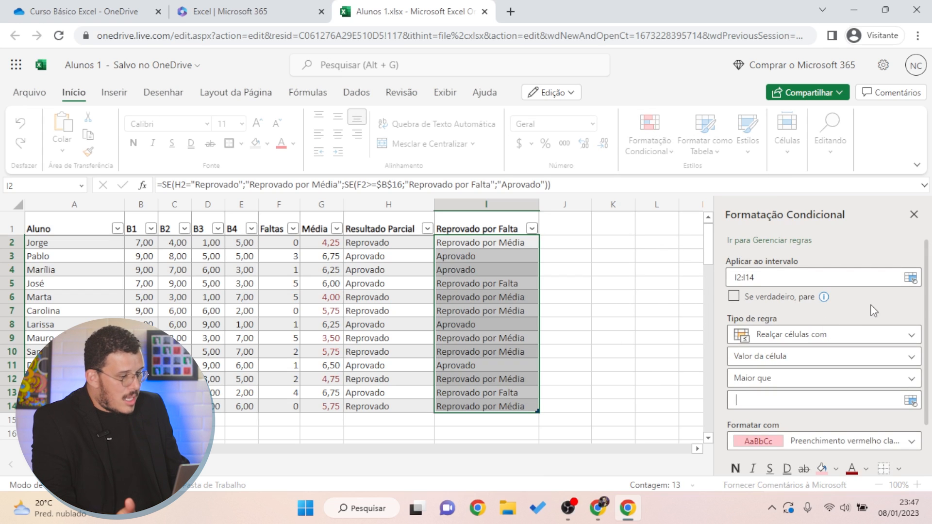
{"action": "scroll", "coordinate": [871, 306], "scroll_direction": "down", "scroll_amount": 2}
{"action": "scroll", "coordinate": [874, 307], "scroll_direction": "up", "scroll_amount": 2}
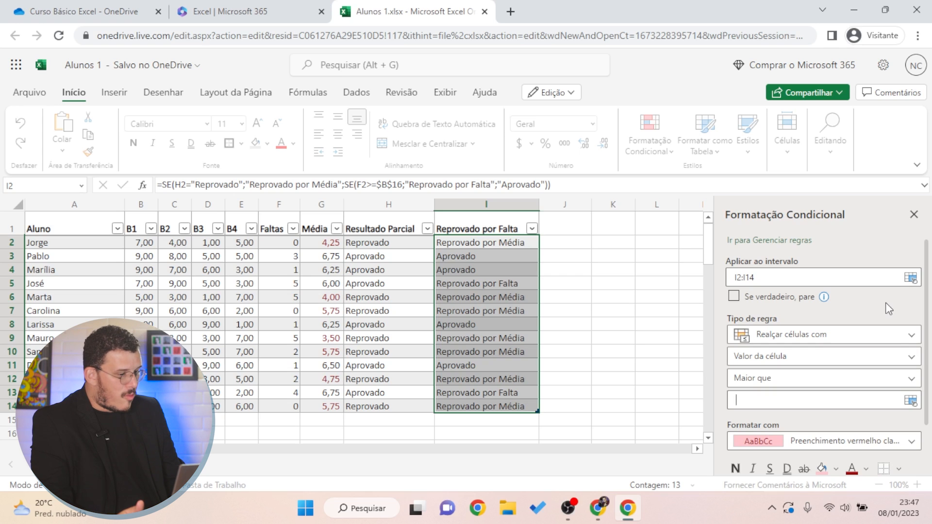
{"action": "left_click", "coordinate": [765, 361]}
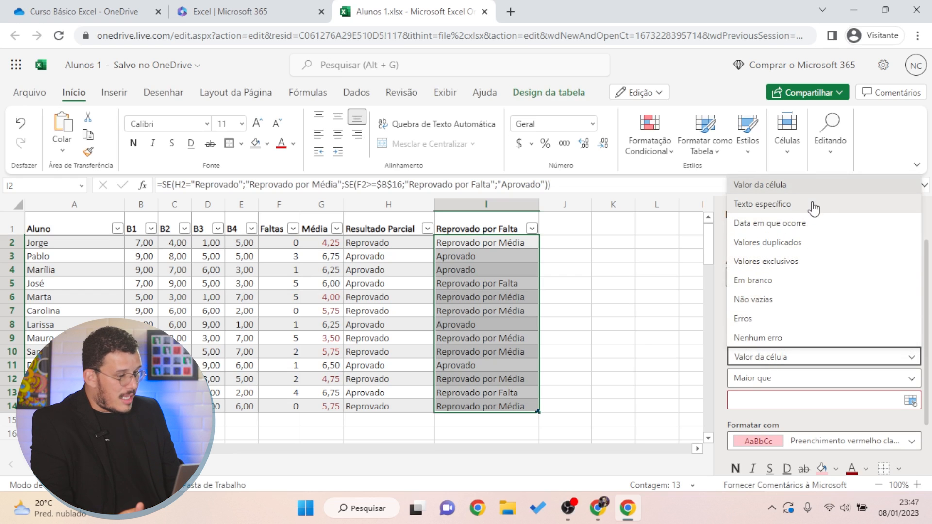
{"action": "left_click", "coordinate": [757, 209]}
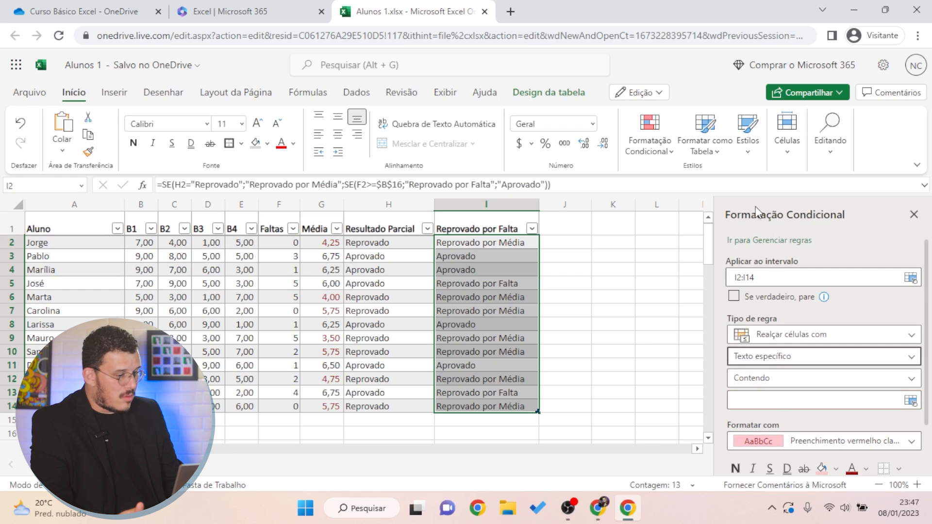
{"action": "left_click", "coordinate": [761, 379]}
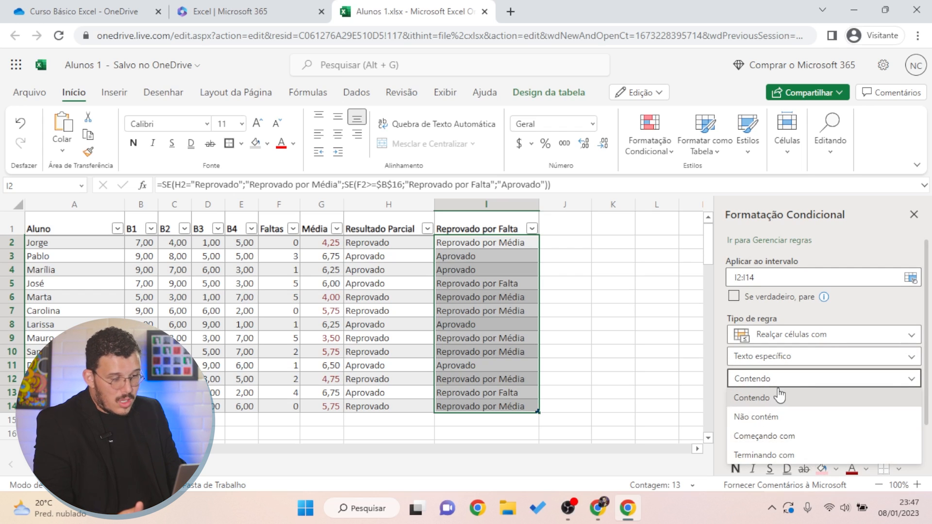
{"action": "left_click", "coordinate": [756, 394]}
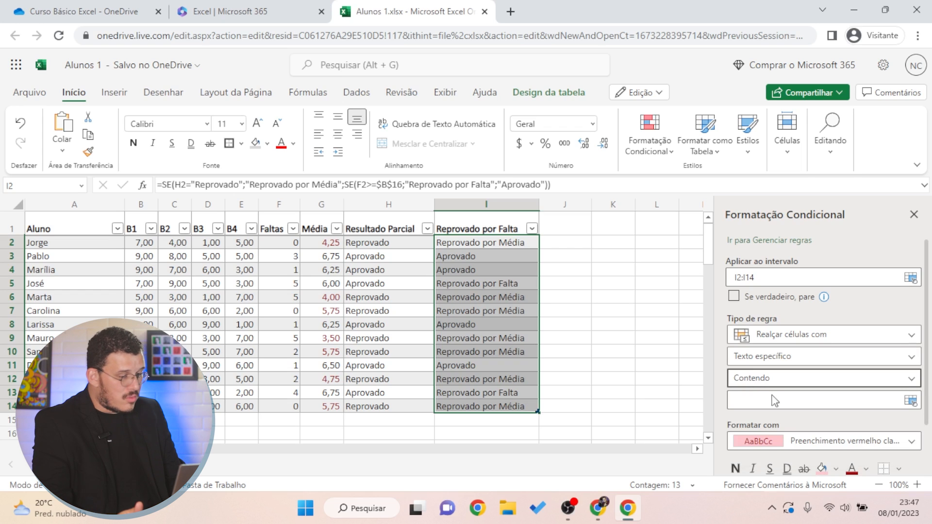
{"action": "left_click", "coordinate": [767, 398]}
{"action": "type", "text": "Aprovado"}
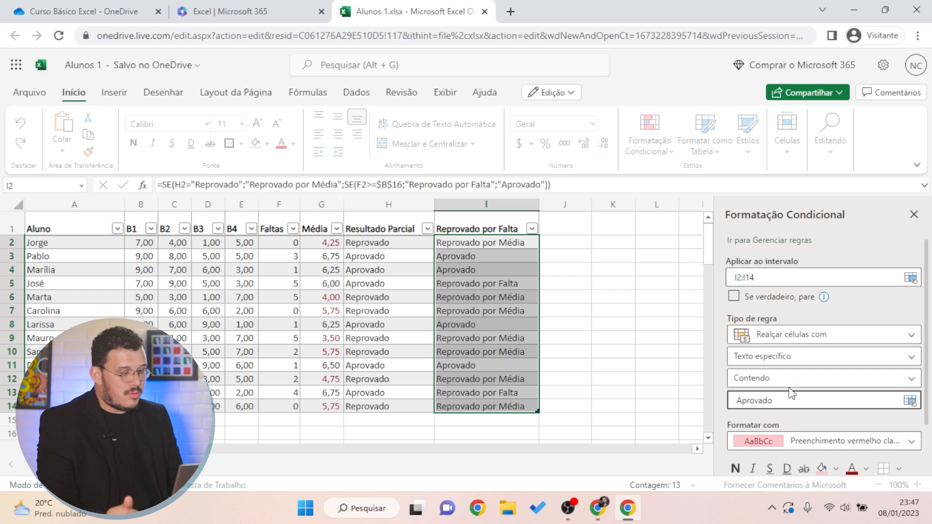
{"action": "scroll", "coordinate": [782, 416], "scroll_direction": "down", "scroll_amount": 2}
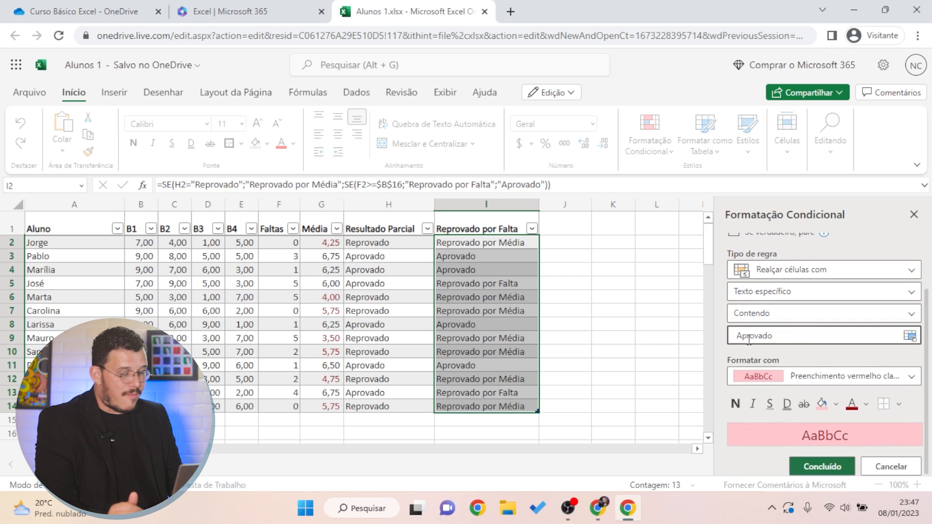
Format the Aprovado rule as bold green text with no fill and apply it
{"action": "left_click", "coordinate": [826, 407]}
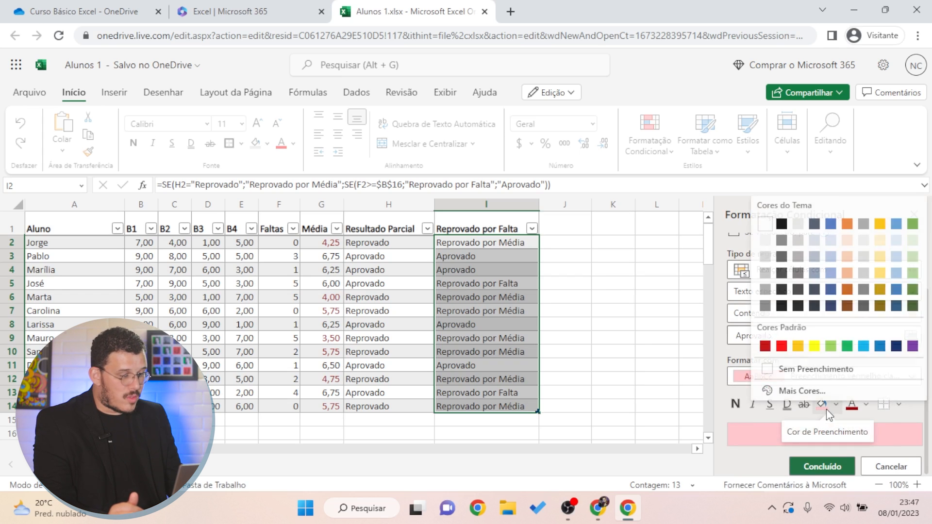
{"action": "left_click", "coordinate": [799, 365]}
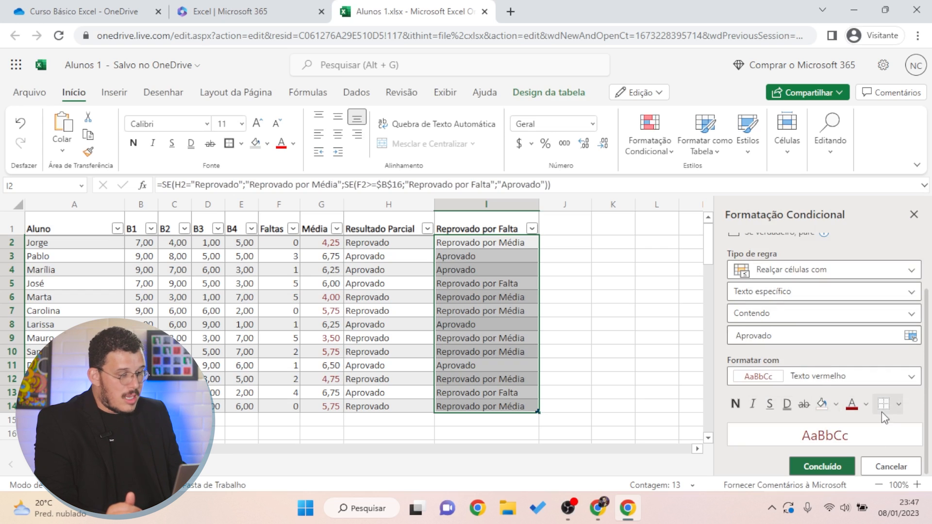
{"action": "left_click", "coordinate": [862, 408]}
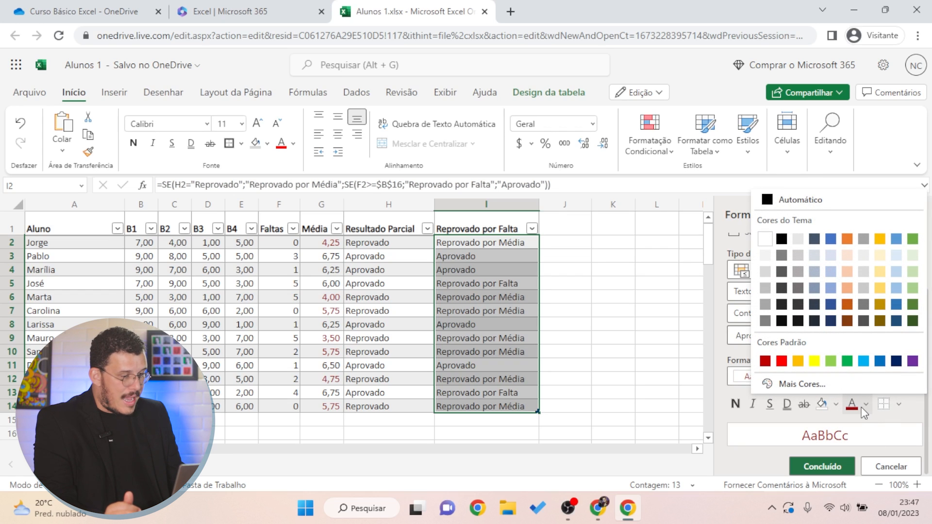
{"action": "left_click", "coordinate": [848, 361]}
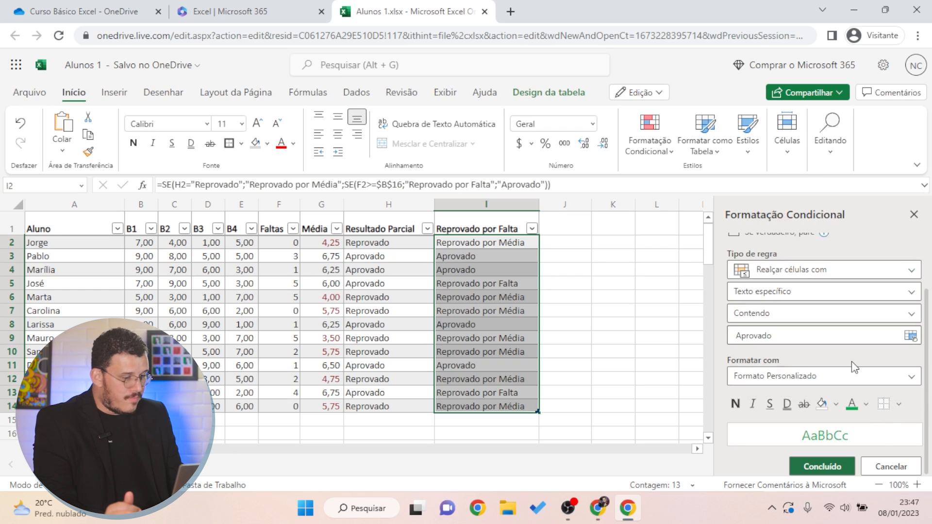
{"action": "left_click", "coordinate": [733, 403]}
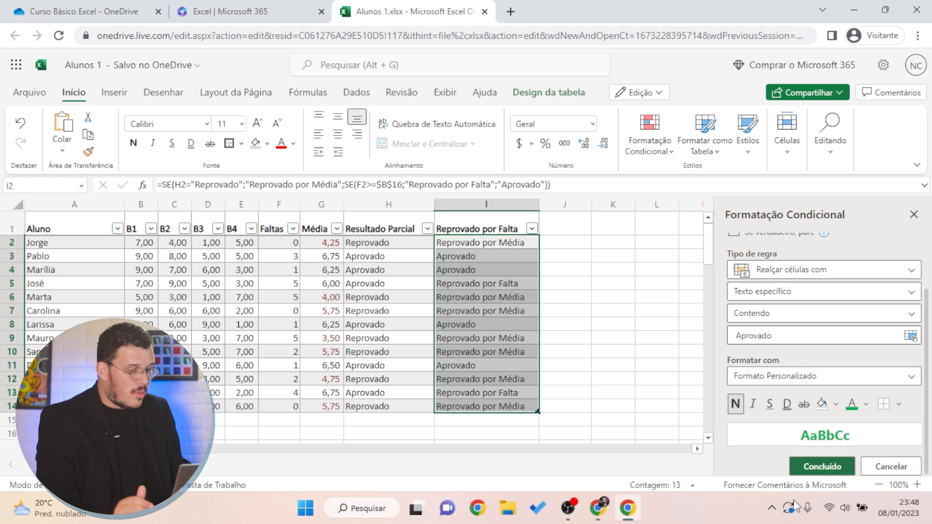
{"action": "left_click", "coordinate": [814, 460]}
{"action": "left_click", "coordinate": [591, 277]}
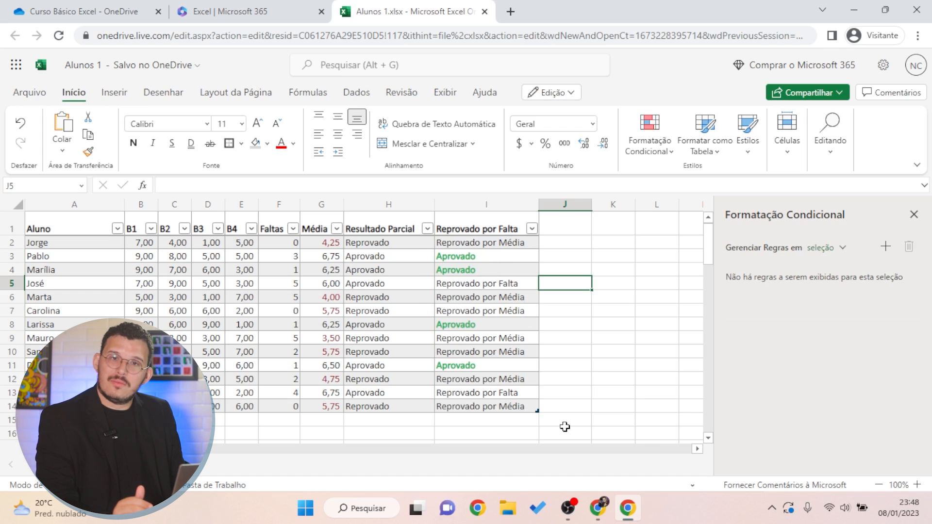
Add another I2:I14 rule for Texto específico containing 'Reprovado'
{"action": "left_click_drag", "start_coordinate": [454, 244], "coordinate": [470, 403]}
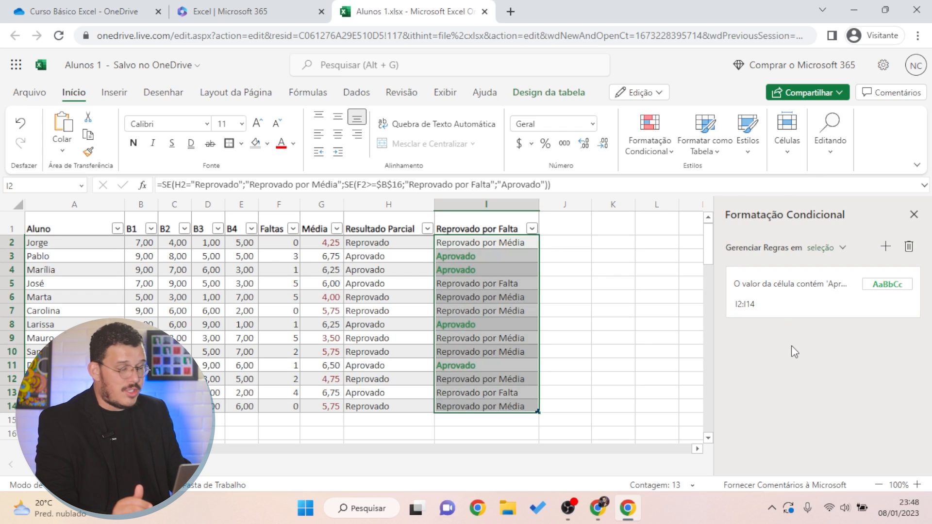
{"action": "mouse_move", "coordinate": [762, 288]}
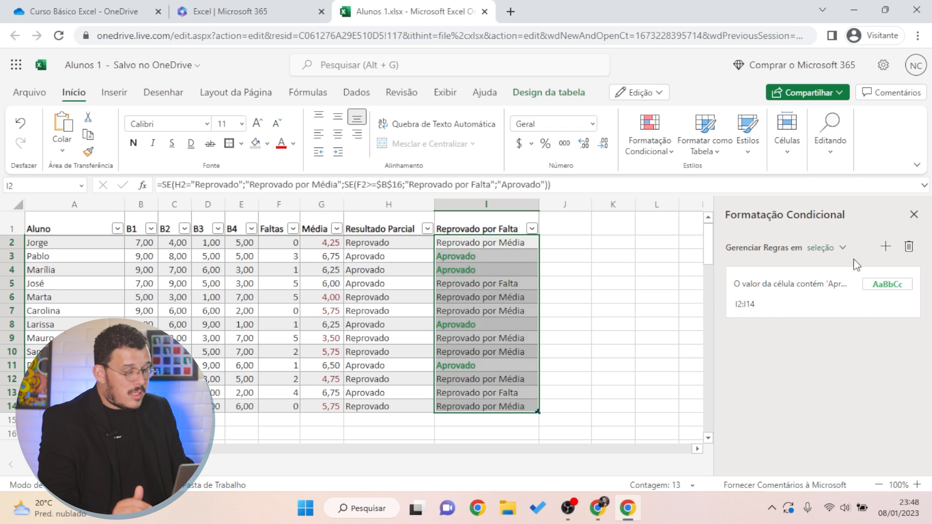
{"action": "left_click", "coordinate": [886, 248]}
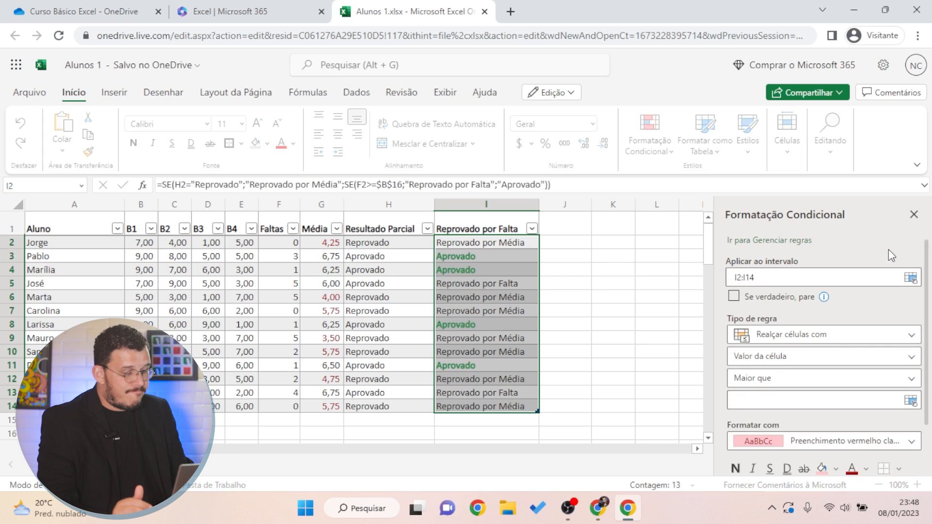
{"action": "scroll", "coordinate": [888, 249], "scroll_direction": "down", "scroll_amount": 2}
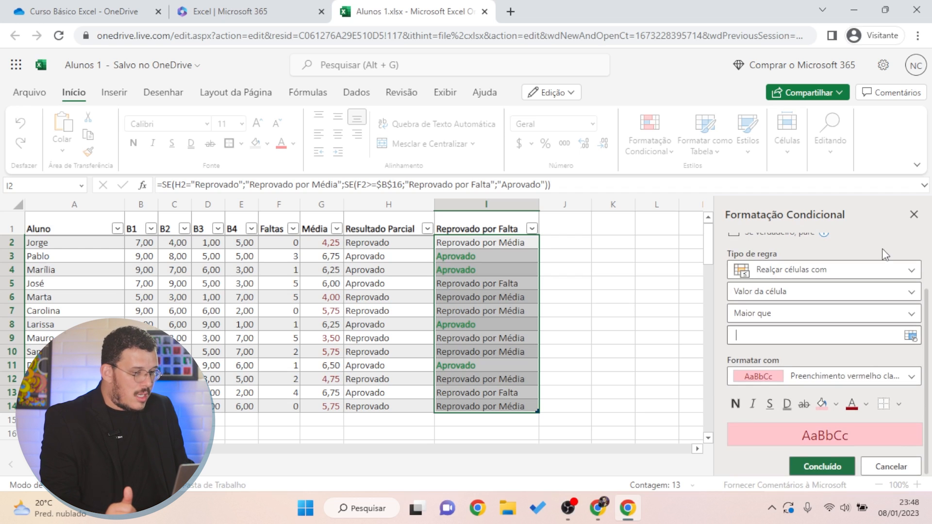
{"action": "scroll", "coordinate": [835, 316], "scroll_direction": "up", "scroll_amount": 2}
{"action": "left_click", "coordinate": [810, 340]}
{"action": "left_click", "coordinate": [805, 356]}
{"action": "left_click", "coordinate": [778, 360]}
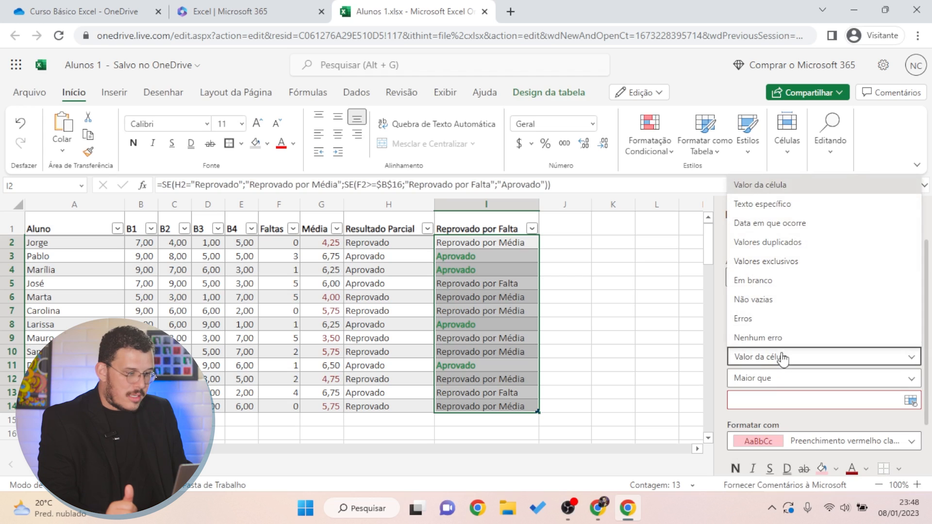
{"action": "left_click", "coordinate": [777, 204]}
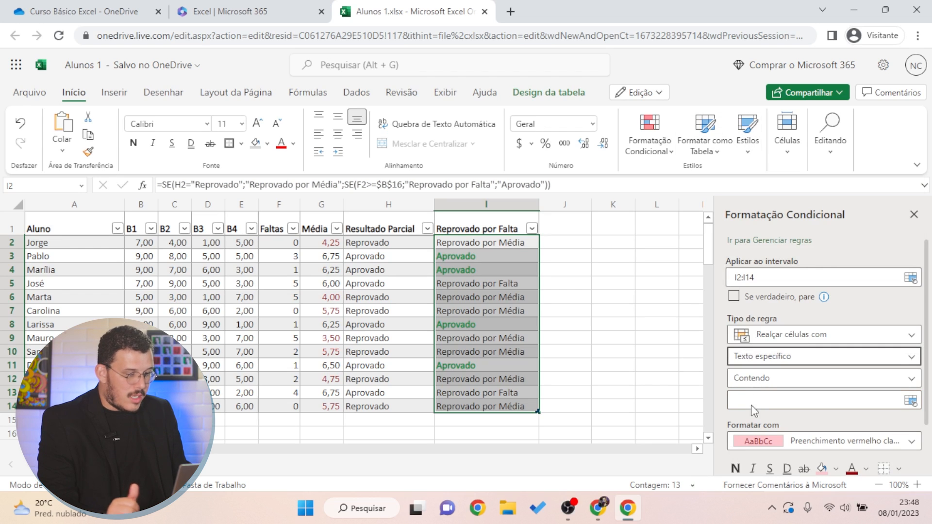
{"action": "left_click", "coordinate": [770, 399]}
{"action": "type", "text": "Reprovado"}
Remove the rule's fill so Reprovado entries show in red text, and apply it
{"action": "scroll", "coordinate": [816, 378], "scroll_direction": "down", "scroll_amount": 2}
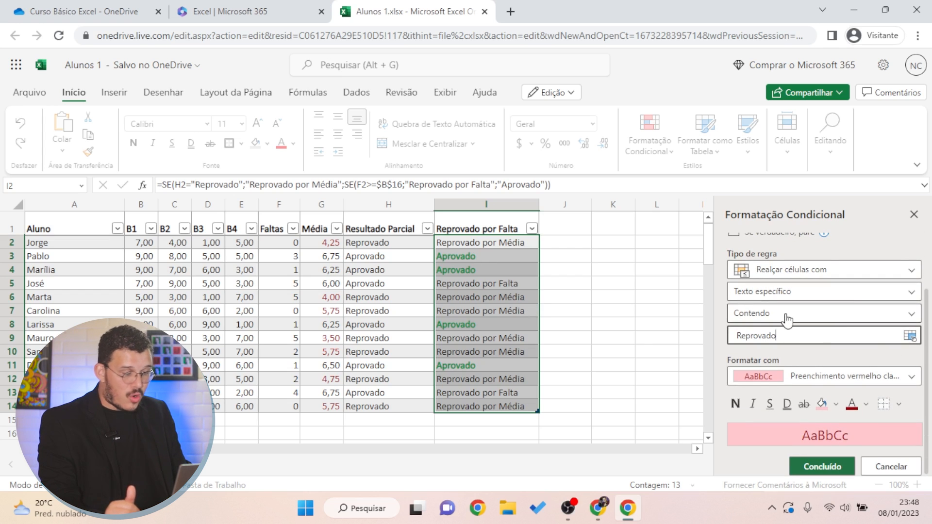
{"action": "left_click", "coordinate": [822, 406]}
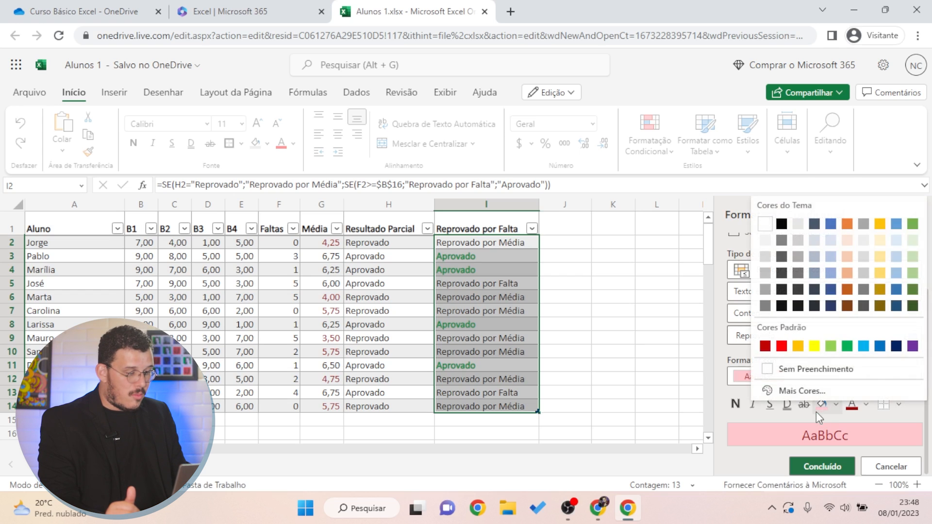
{"action": "left_click", "coordinate": [789, 366]}
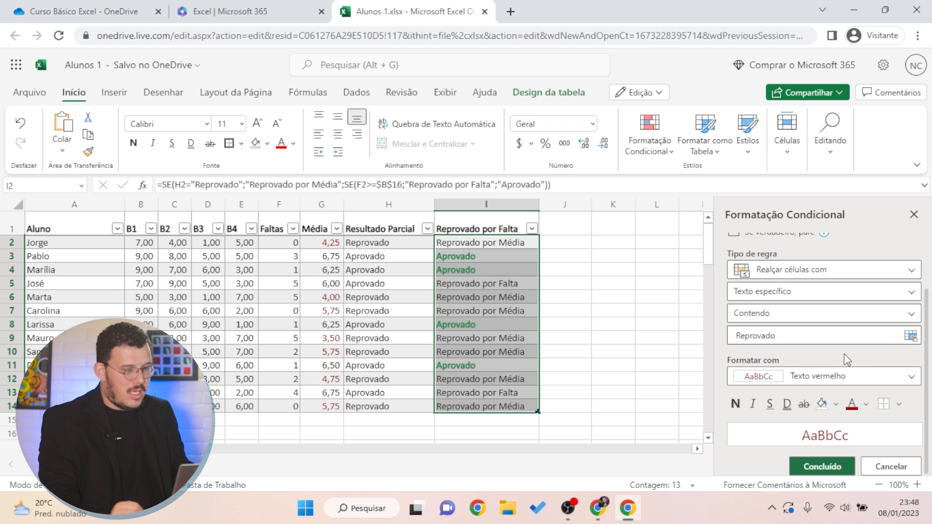
{"action": "left_click", "coordinate": [824, 465]}
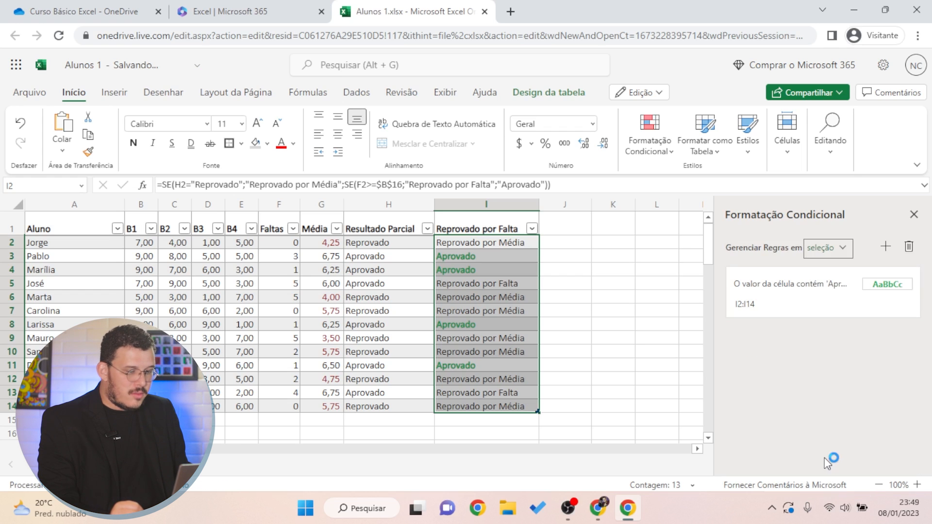
{"action": "left_click", "coordinate": [624, 323]}
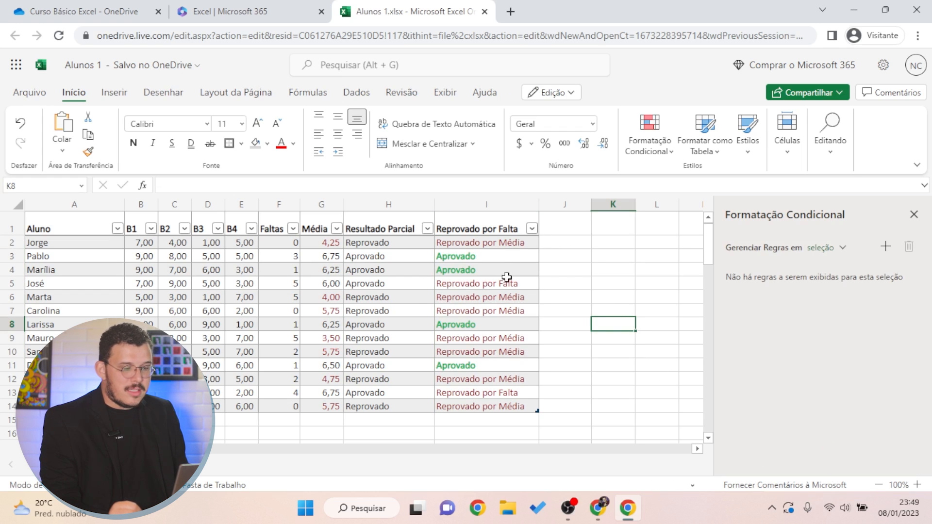
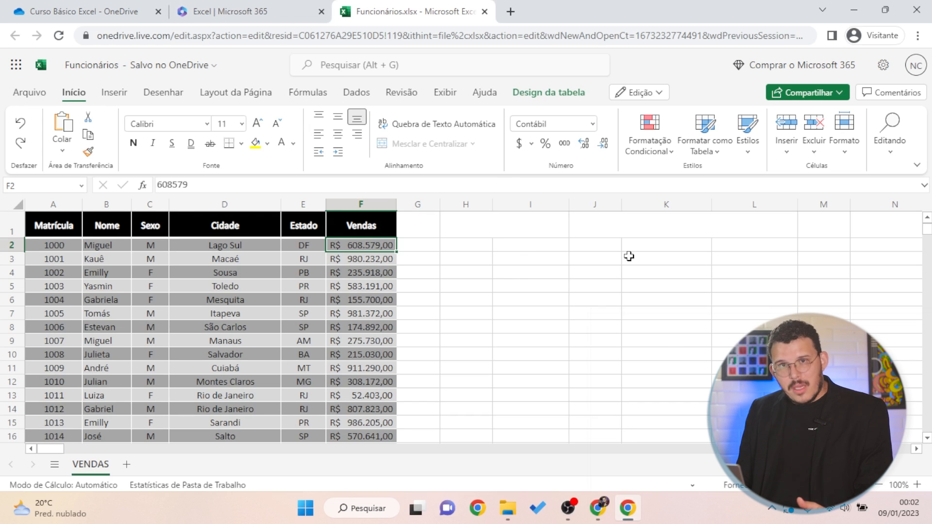
Enter the label 'Total de Vendas' in cell H1 next to the sales table
{"action": "left_click", "coordinate": [543, 339]}
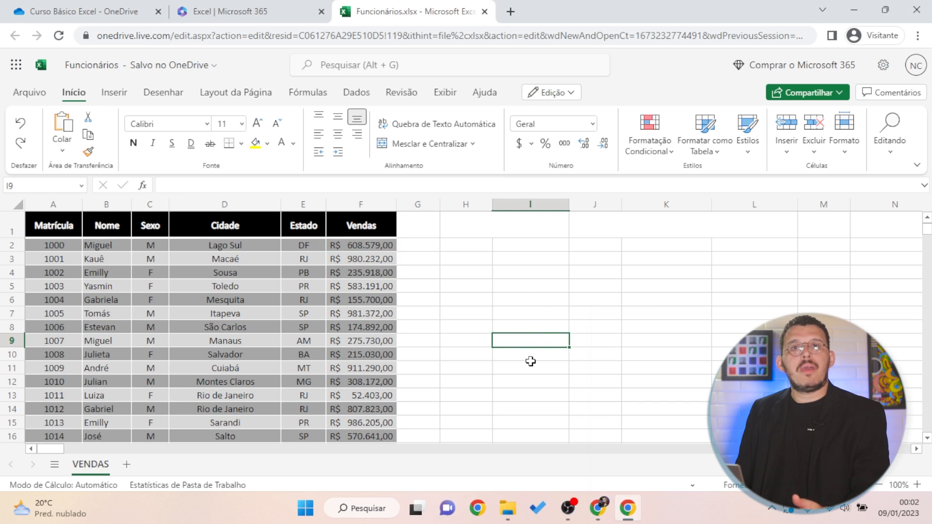
{"action": "left_click", "coordinate": [488, 228]}
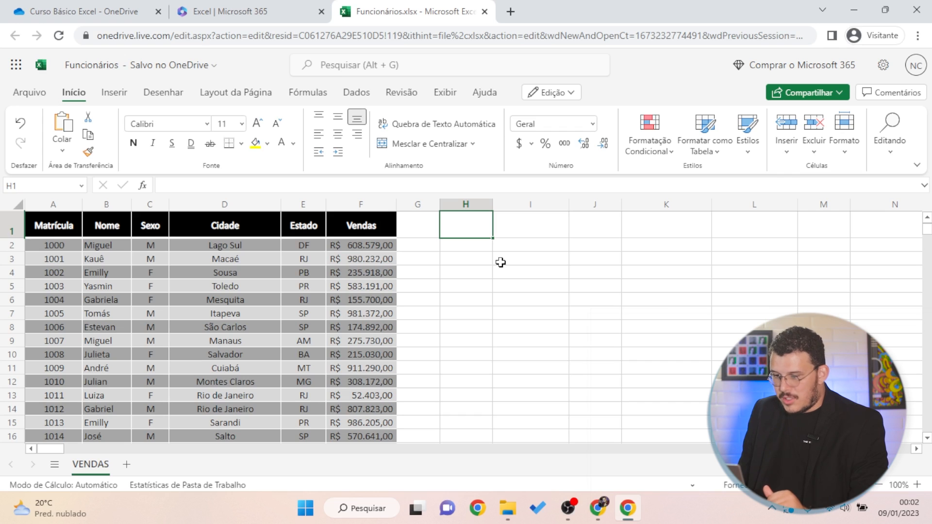
{"action": "type", "text": "Total de DVendas"}
{"action": "key", "text": "Return"}
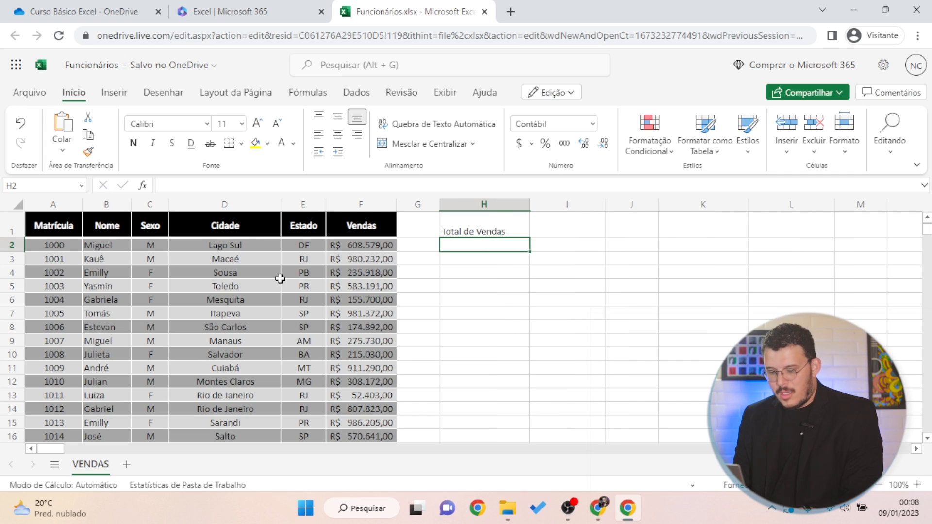
Enter =SOMA(F:F) in H2 to total the Vendas column, giving R$ 486.175.480,00
{"action": "type", "text": "=soma"}
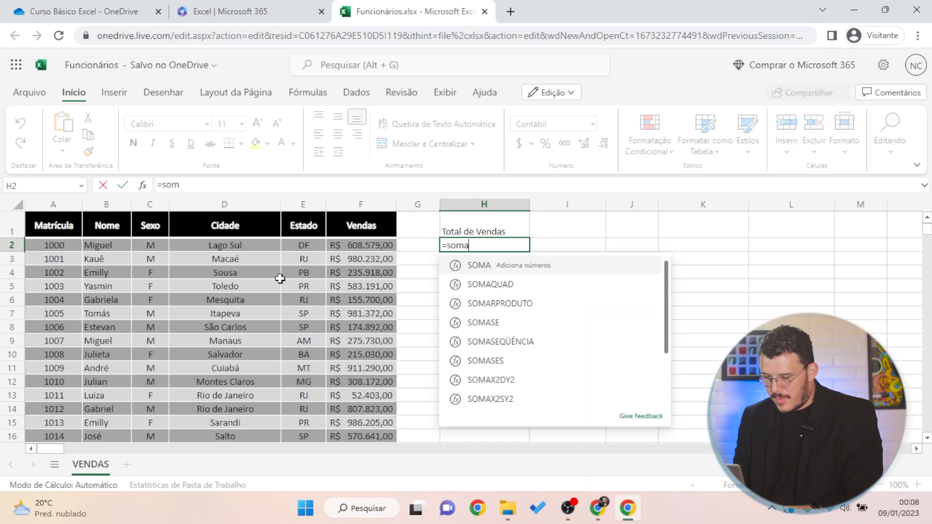
{"action": "type", "text": "("}
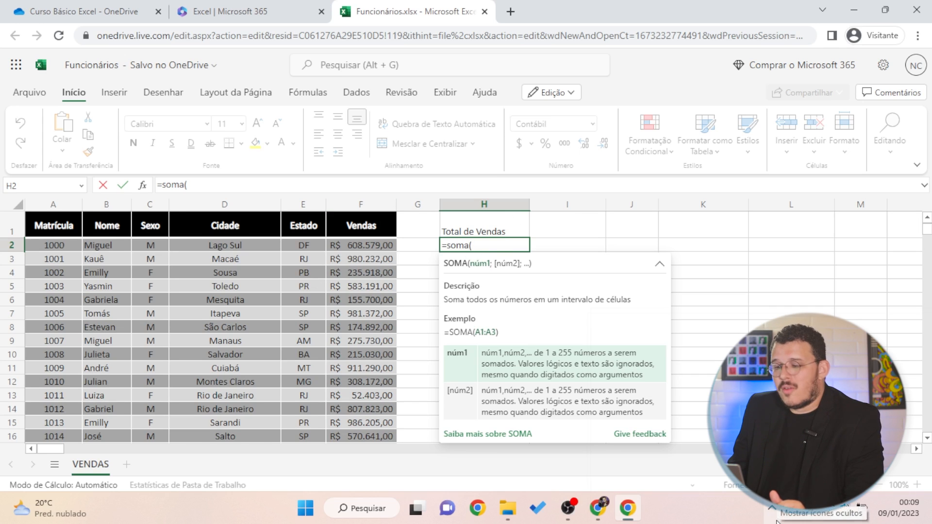
{"action": "left_click", "coordinate": [373, 209]}
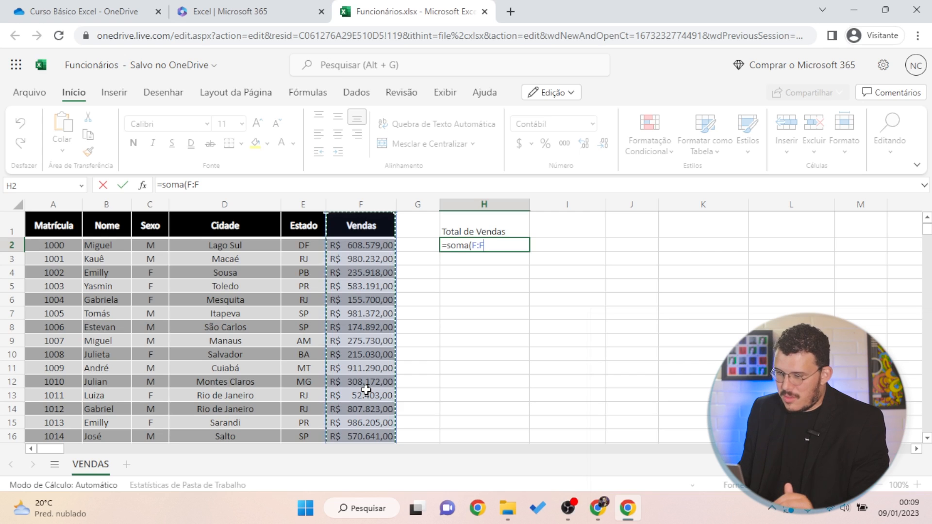
{"action": "key", "text": "Return"}
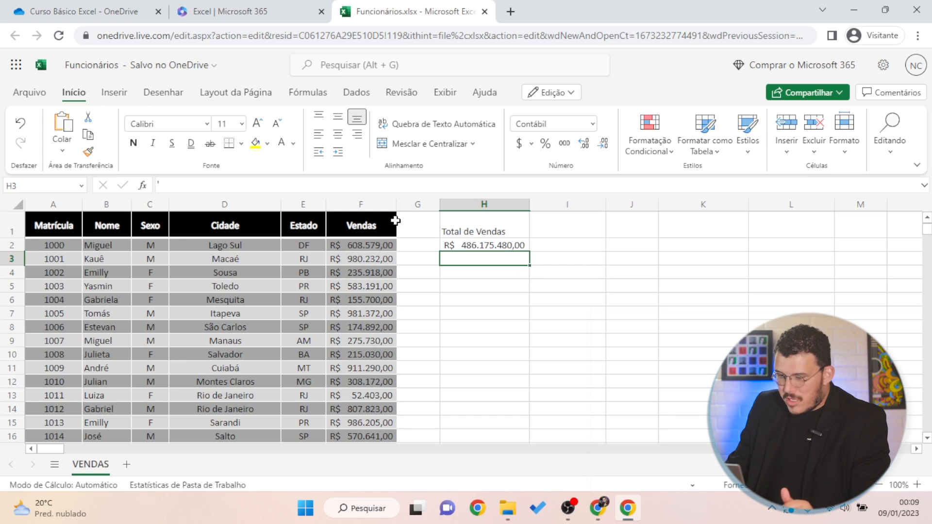
{"action": "left_click", "coordinate": [362, 245]}
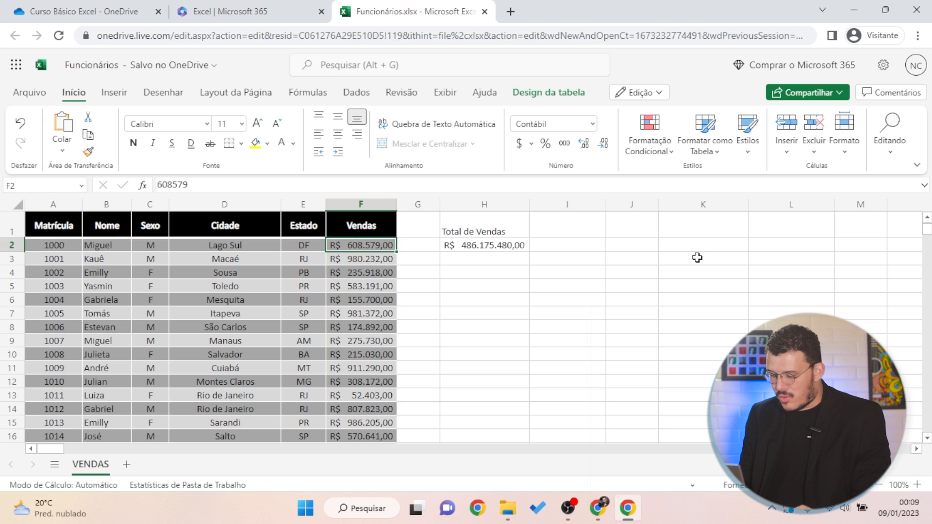
{"action": "key", "text": "ctrl+shift+Down"}
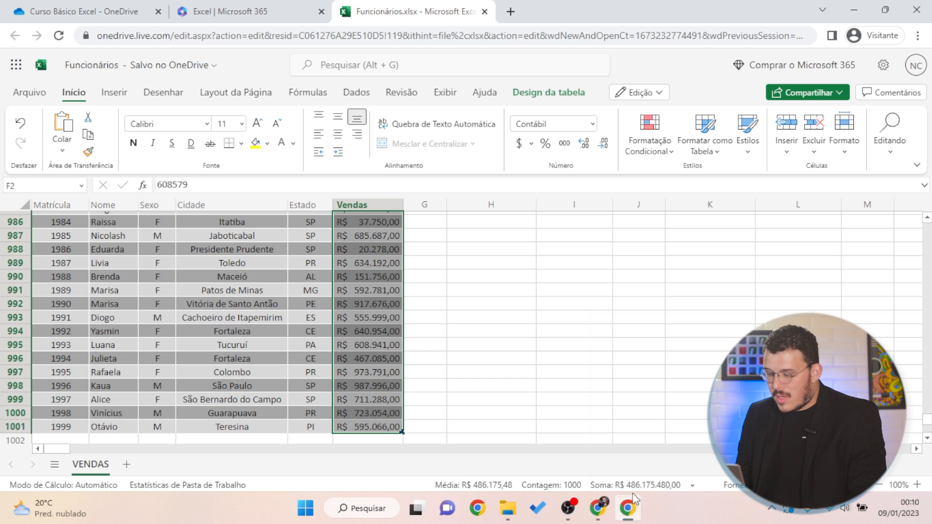
{"action": "mouse_move", "coordinate": [628, 495]}
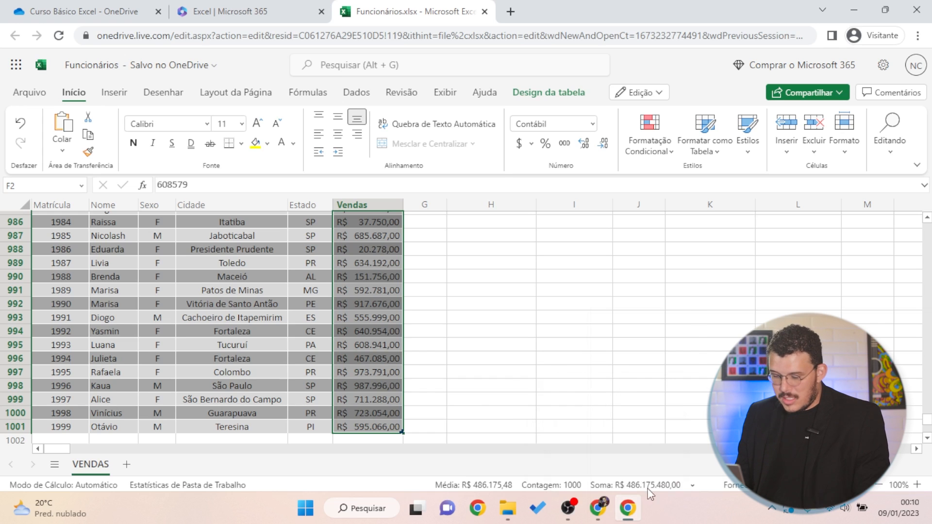
{"action": "left_click", "coordinate": [437, 223]}
{"action": "key", "text": "ctrl+Up"}
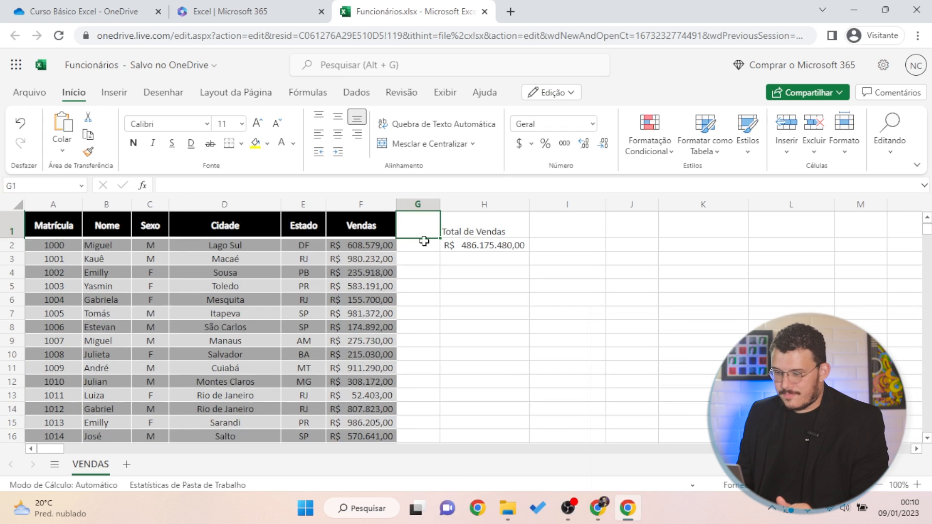
Make the sales total in H2 bold
{"action": "left_click", "coordinate": [516, 245]}
{"action": "left_click", "coordinate": [506, 289]}
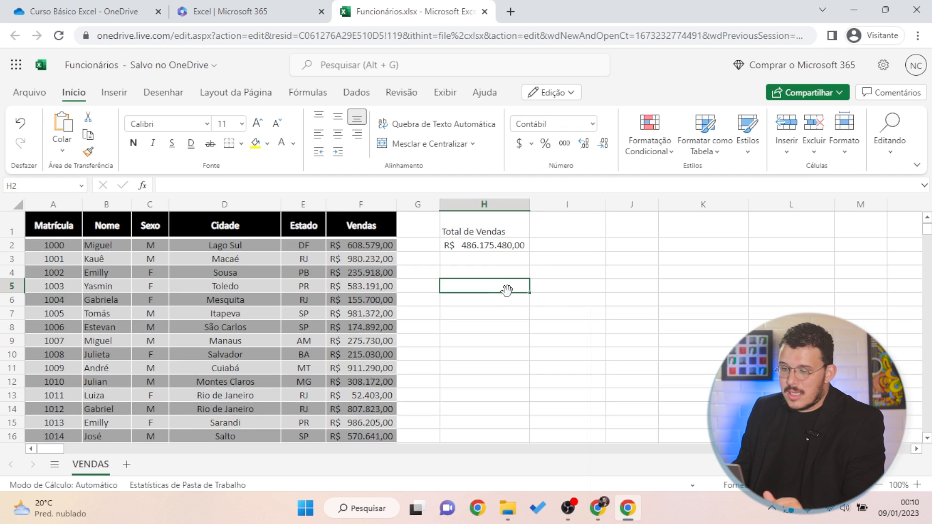
{"action": "left_click_drag", "start_coordinate": [554, 297], "coordinate": [549, 309]}
{"action": "left_click", "coordinate": [531, 271]}
{"action": "left_click", "coordinate": [474, 300]}
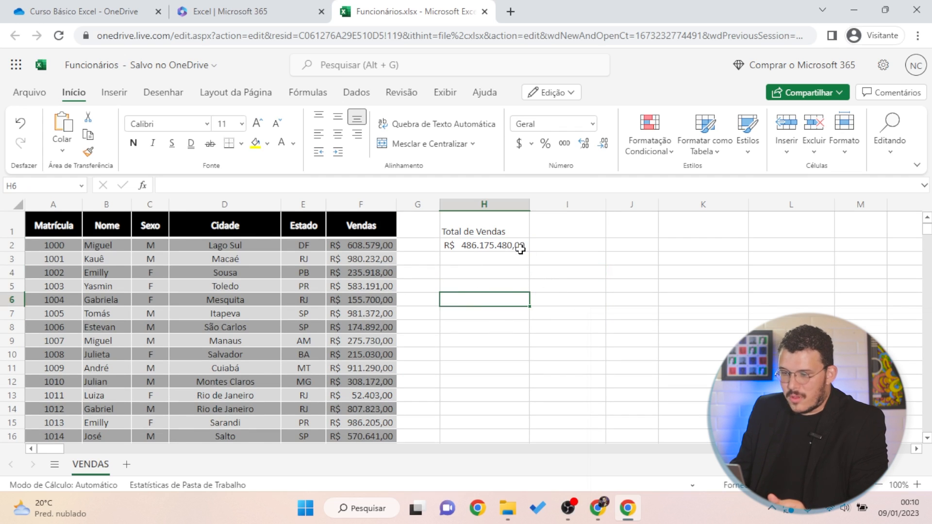
{"action": "left_click", "coordinate": [559, 262]}
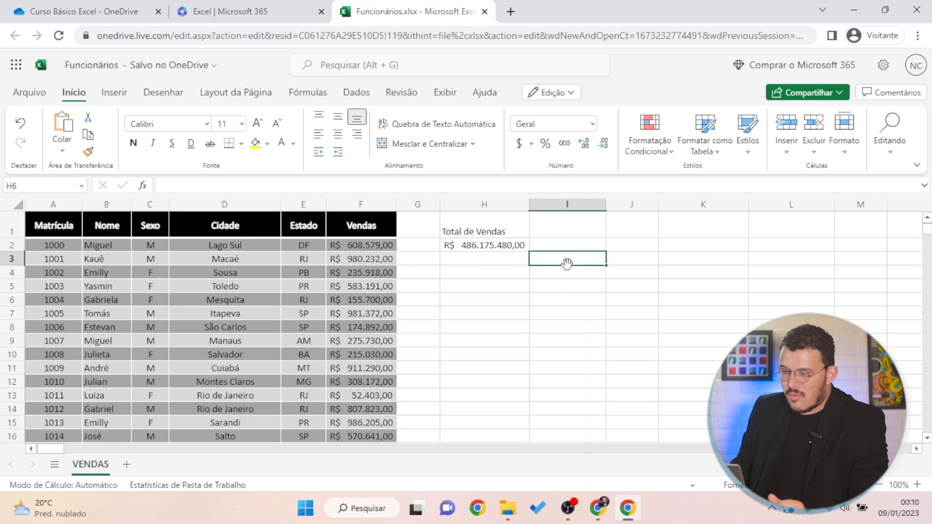
{"action": "left_click", "coordinate": [480, 247]}
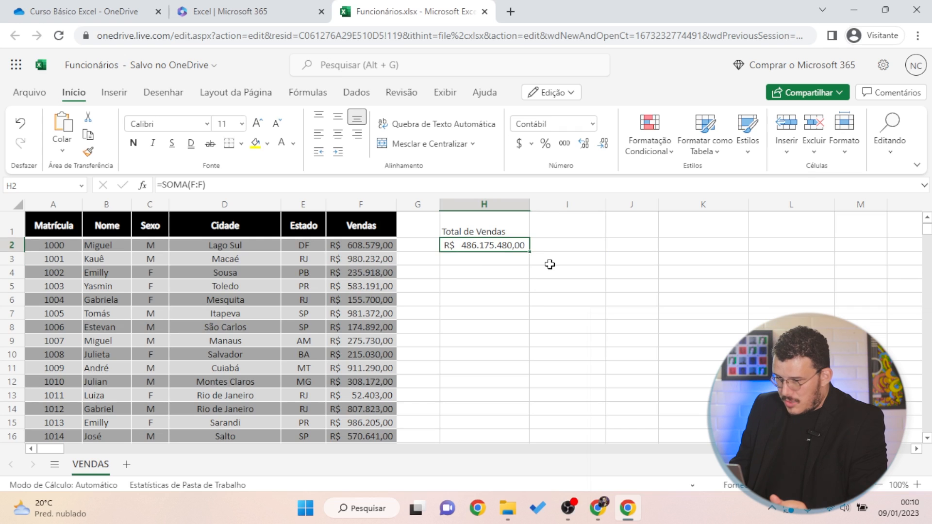
{"action": "left_click", "coordinate": [133, 143]}
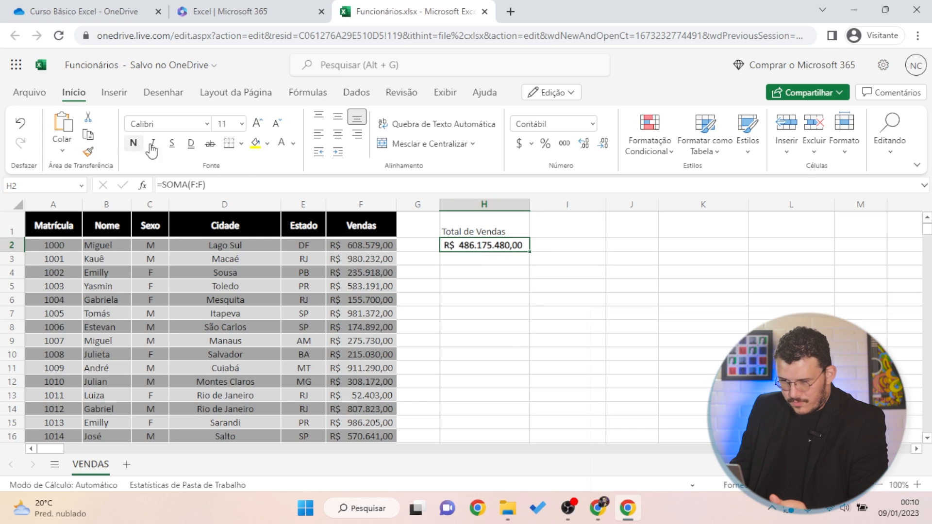
Put a thick box border around the H1:H2 label and total
{"action": "left_click_drag", "start_coordinate": [485, 226], "coordinate": [479, 242]}
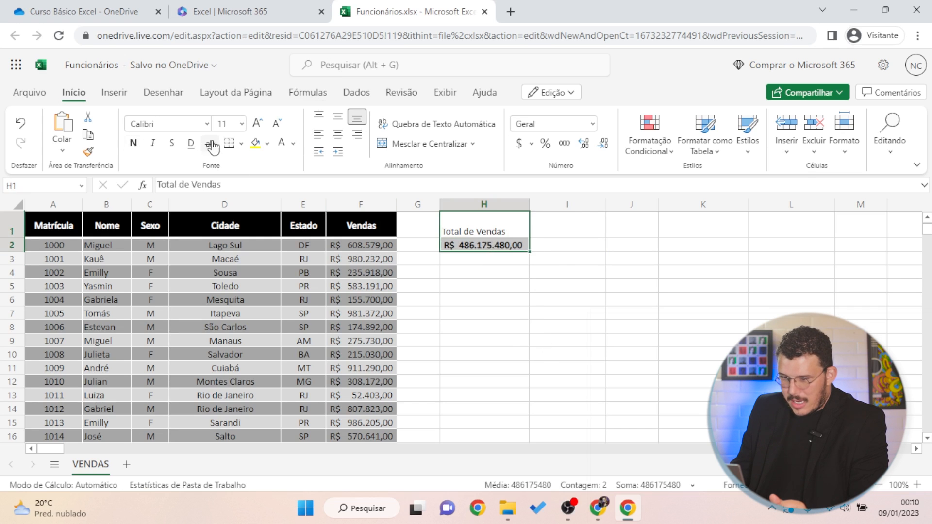
{"action": "left_click", "coordinate": [241, 143]}
{"action": "left_click", "coordinate": [293, 197]}
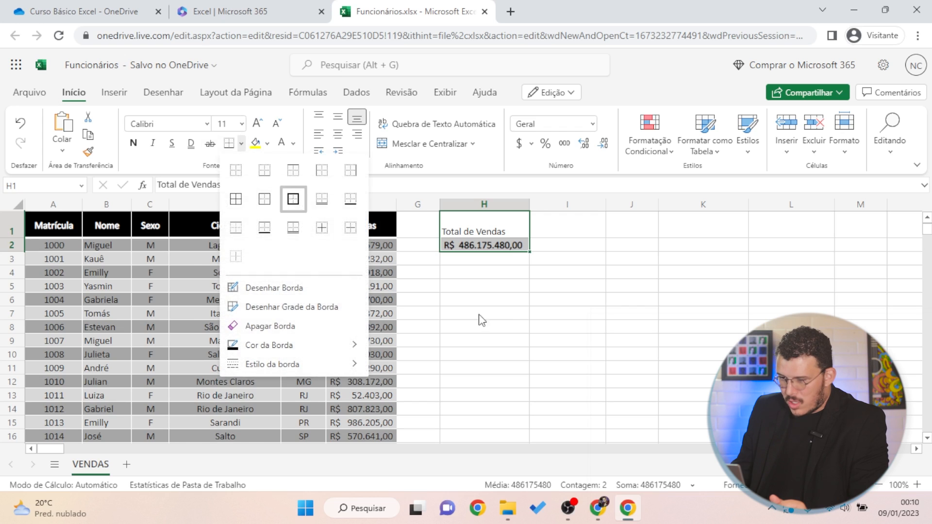
{"action": "left_click", "coordinate": [514, 320]}
Center the Total de Vendas label and make it bold at font size 14
{"action": "left_click", "coordinate": [485, 232]}
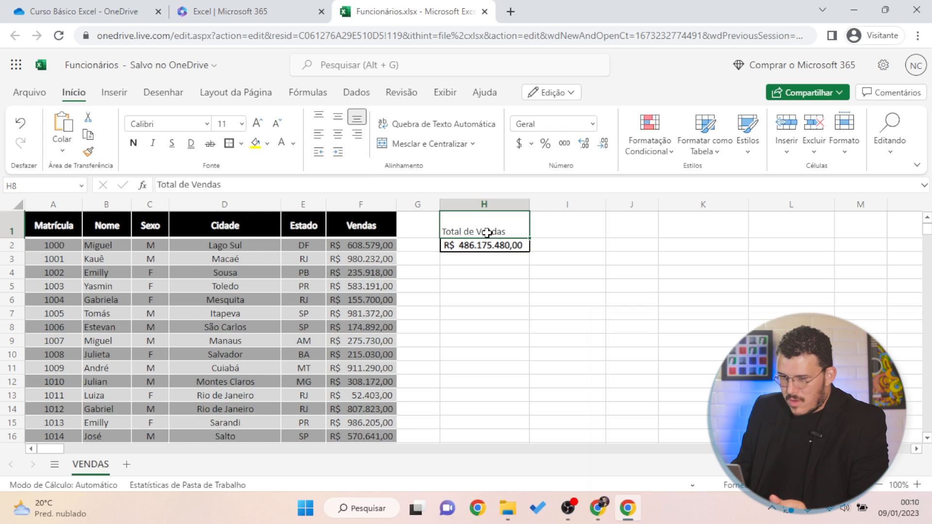
{"action": "left_click", "coordinate": [338, 134]}
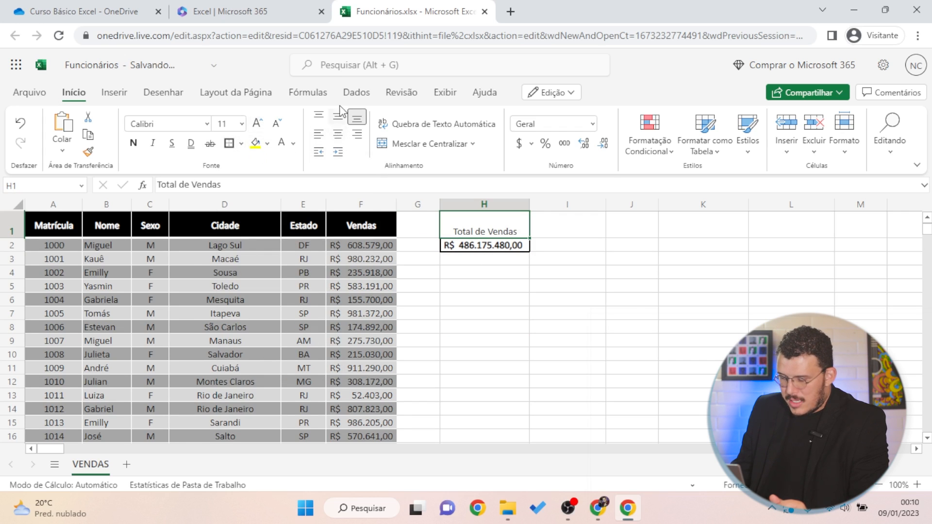
{"action": "left_click", "coordinate": [506, 348]}
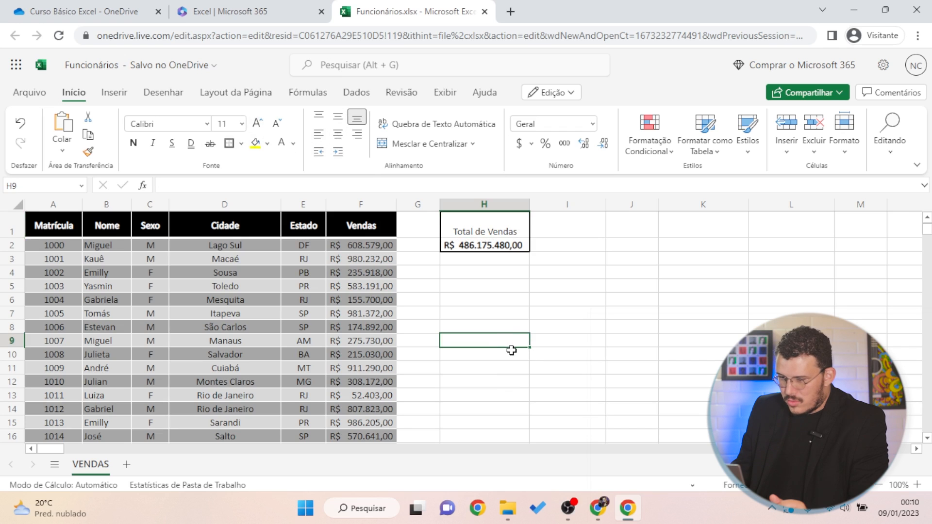
{"action": "left_click", "coordinate": [478, 231]}
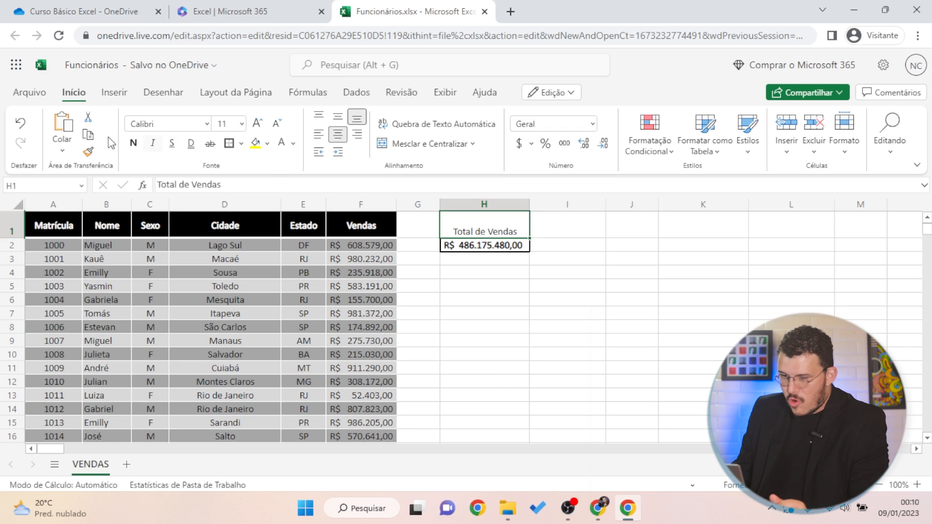
{"action": "left_click", "coordinate": [257, 124]}
{"action": "left_click", "coordinate": [257, 123]}
{"action": "left_click", "coordinate": [257, 123]}
{"action": "left_click", "coordinate": [257, 124]}
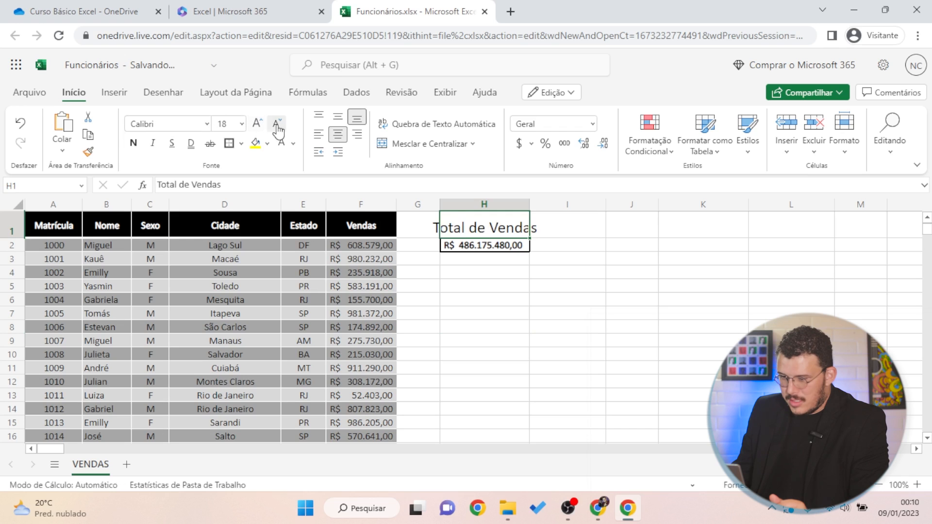
{"action": "left_click", "coordinate": [277, 124]}
{"action": "left_click", "coordinate": [277, 123]}
{"action": "left_click", "coordinate": [133, 143]}
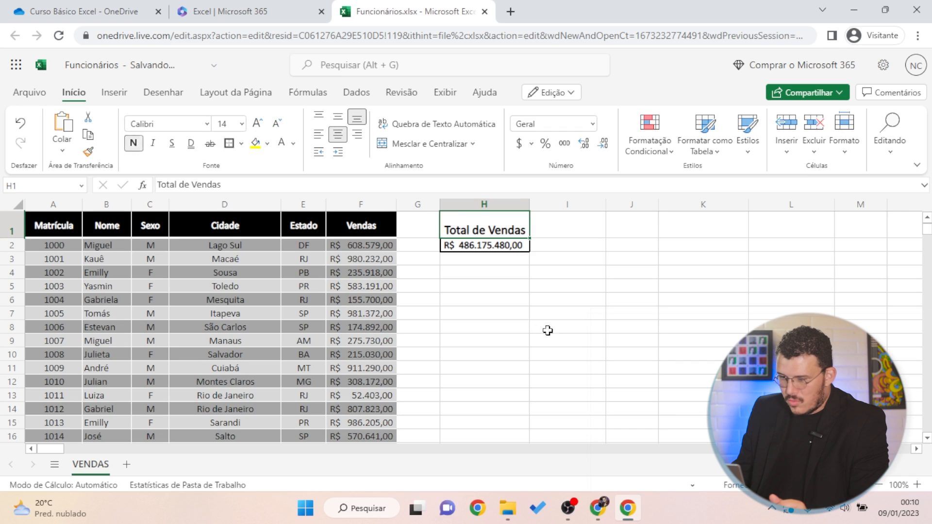
{"action": "left_click", "coordinate": [551, 330]}
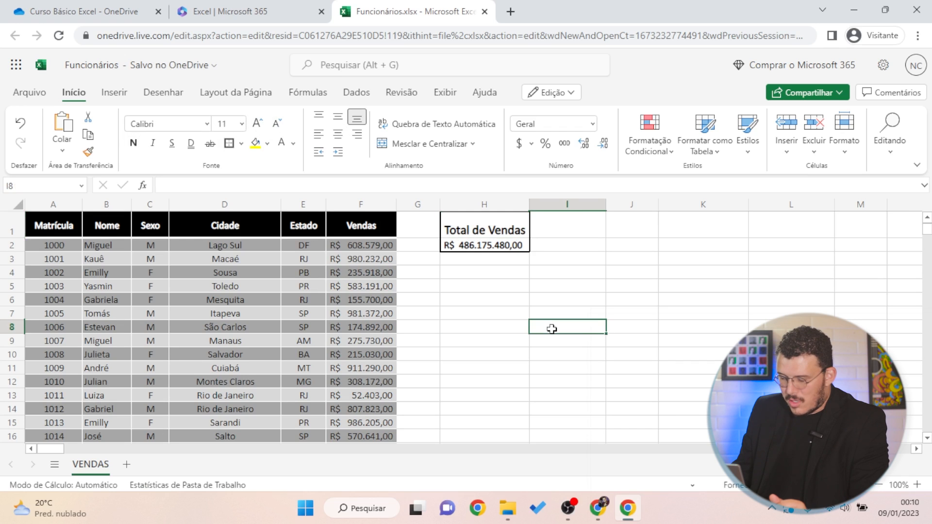
Enlarge the font of the H2 total slightly
{"action": "left_click", "coordinate": [462, 245]}
{"action": "left_click", "coordinate": [258, 123]}
{"action": "left_click", "coordinate": [520, 298]}
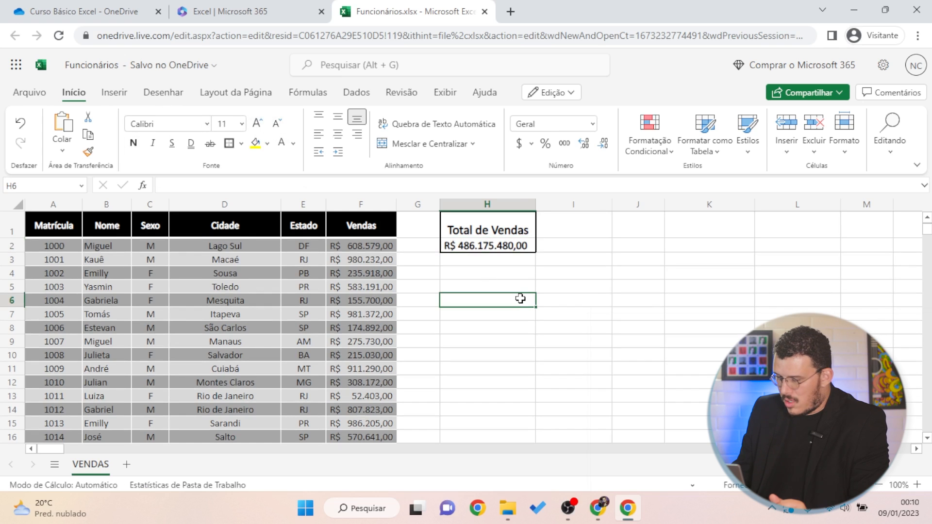
{"action": "left_click", "coordinate": [486, 246]}
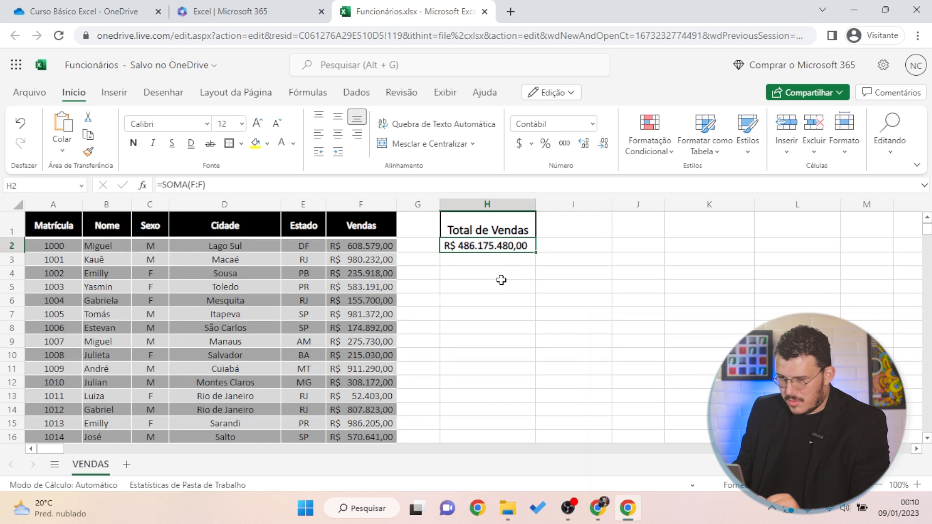
Remove bold from the Total de Vendas heading in H1
{"action": "left_click", "coordinate": [497, 228]}
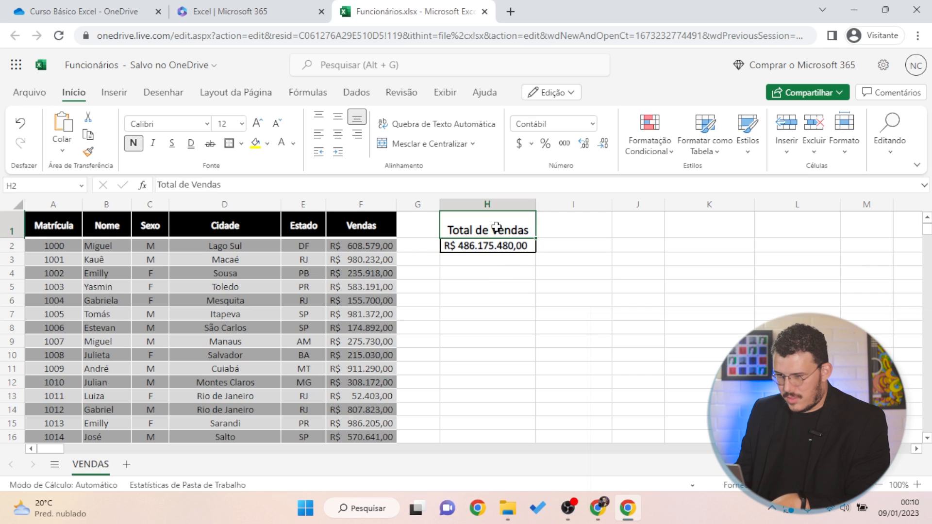
{"action": "left_click", "coordinate": [133, 144]}
{"action": "left_click", "coordinate": [490, 298]}
Fill the H1:H2 Total de Vendas box with light green
{"action": "left_click_drag", "start_coordinate": [482, 229], "coordinate": [482, 244]}
{"action": "left_click", "coordinate": [267, 143]}
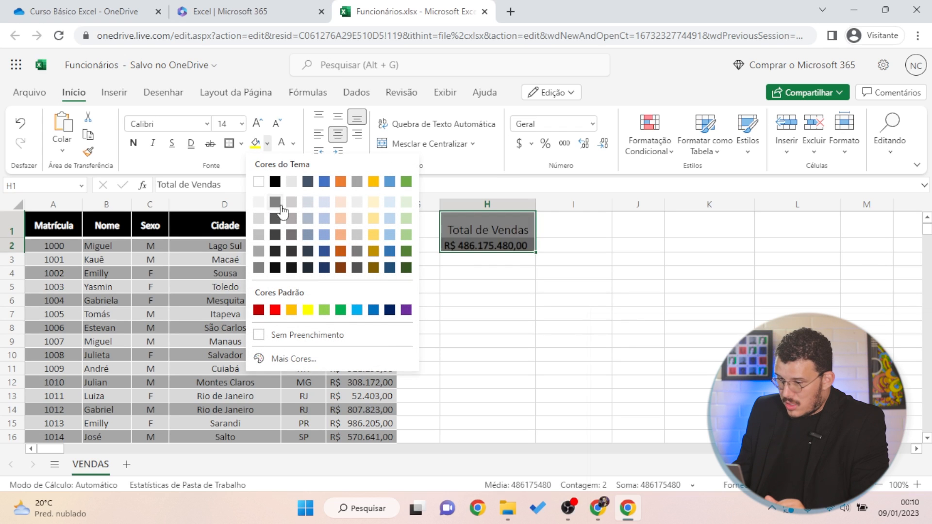
{"action": "left_click", "coordinate": [408, 203]}
{"action": "left_click", "coordinate": [523, 325]}
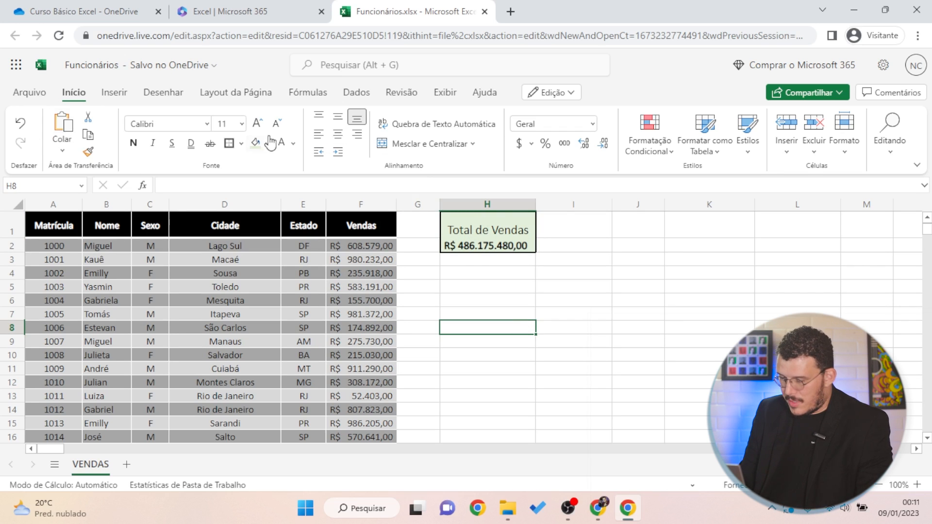
{"action": "key", "text": "ctrl+p"}
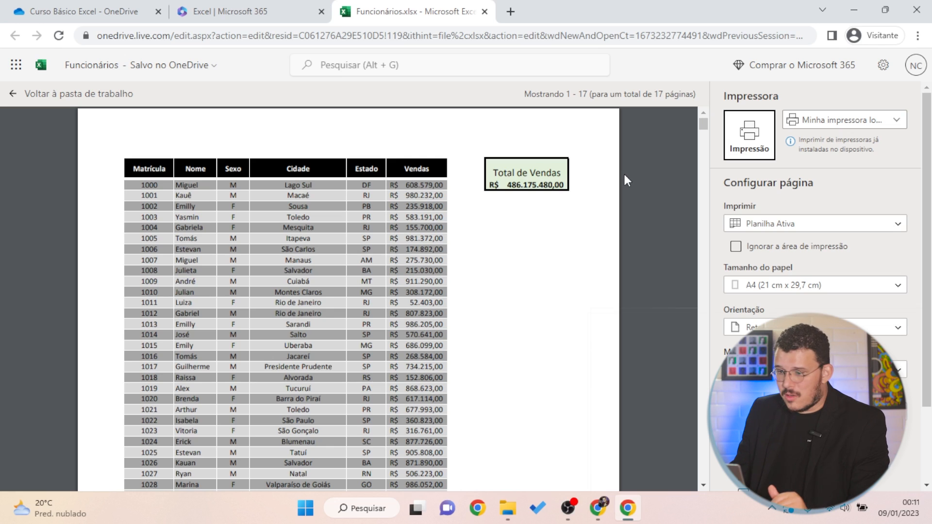
{"action": "left_click", "coordinate": [269, 248]}
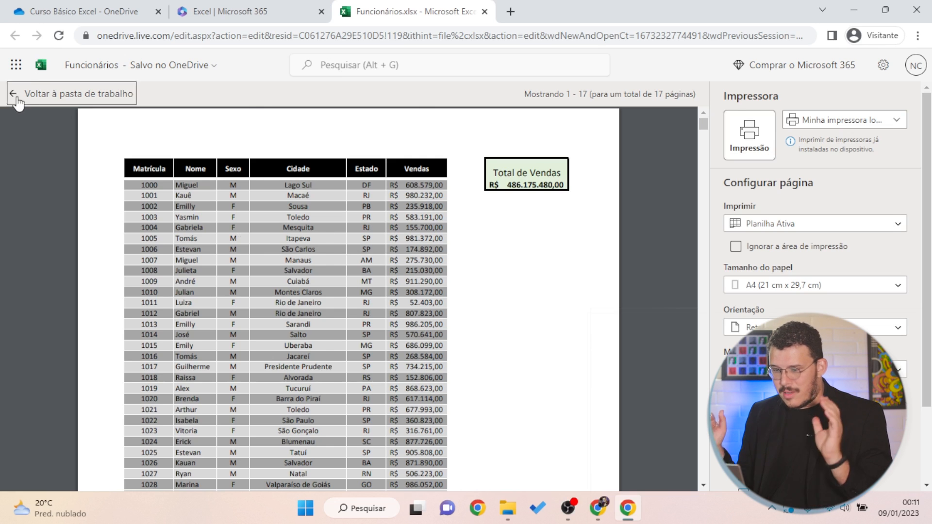
{"action": "left_click", "coordinate": [13, 94]}
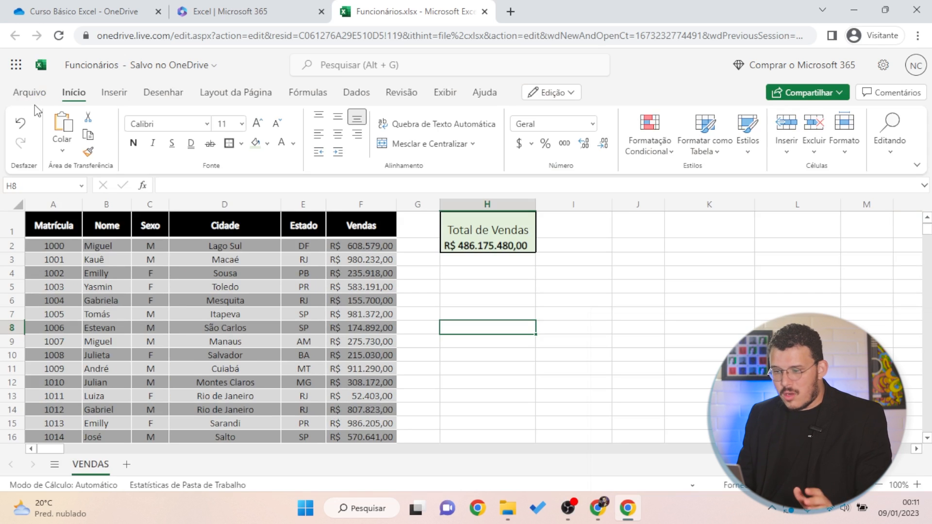
{"action": "left_click", "coordinate": [549, 289]}
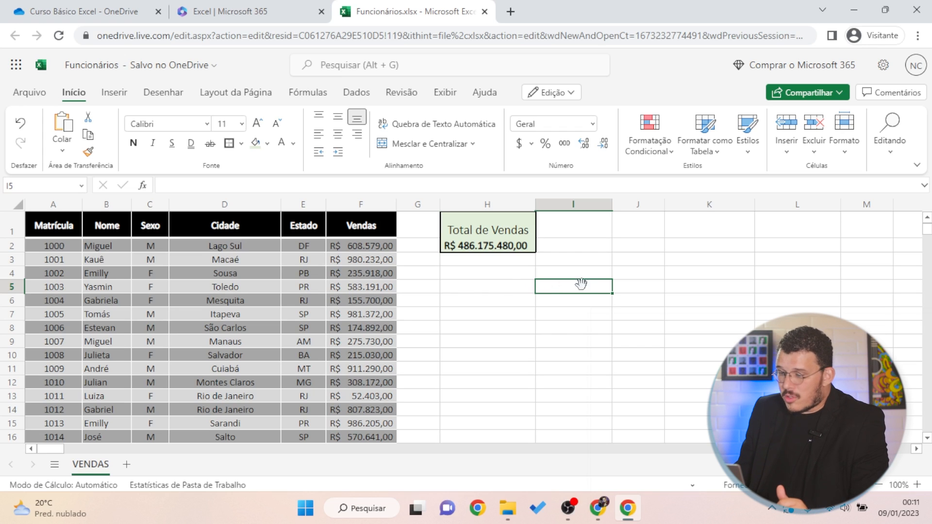
{"action": "left_click", "coordinate": [553, 233]}
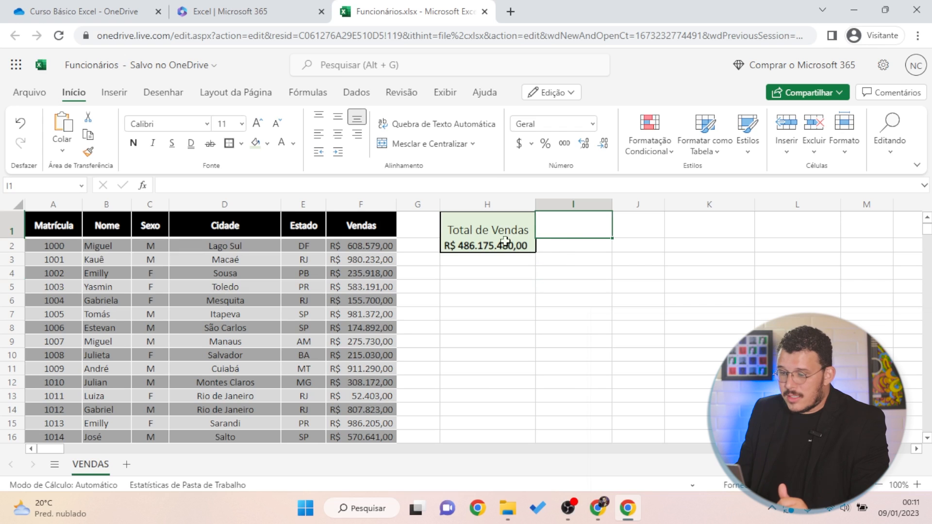
{"action": "left_click", "coordinate": [492, 226]}
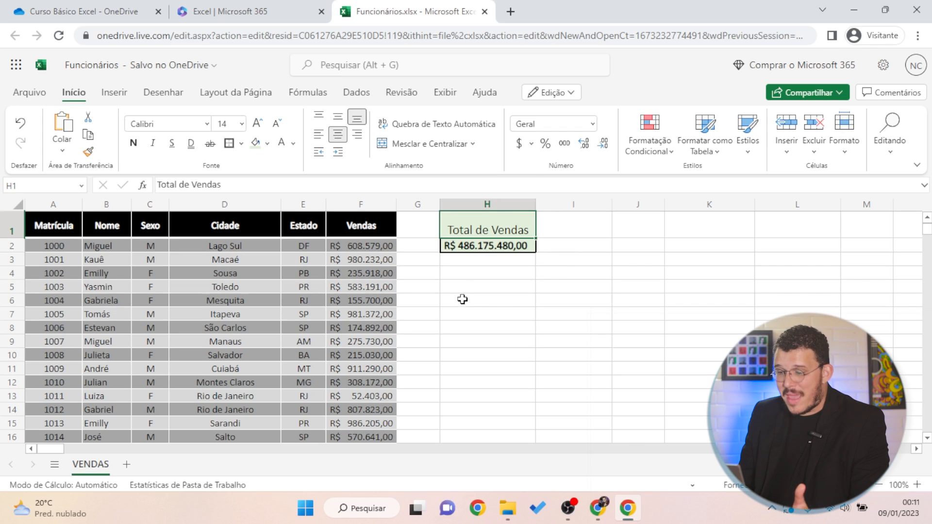
{"action": "left_click", "coordinate": [490, 300]}
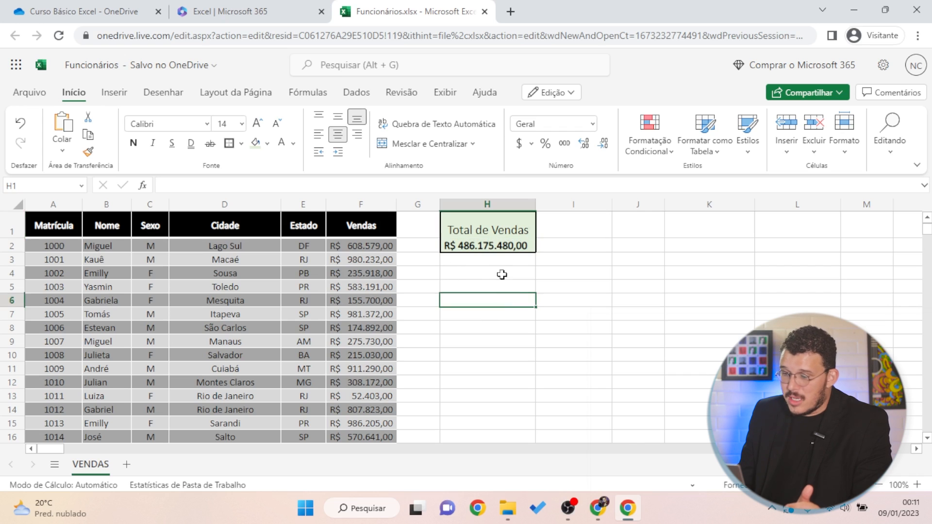
{"action": "left_click", "coordinate": [505, 243]}
Copy the H1:H2 box into I1:I2 and autofit column I
{"action": "key", "text": "ctrl+c"}
{"action": "left_click", "coordinate": [578, 223]}
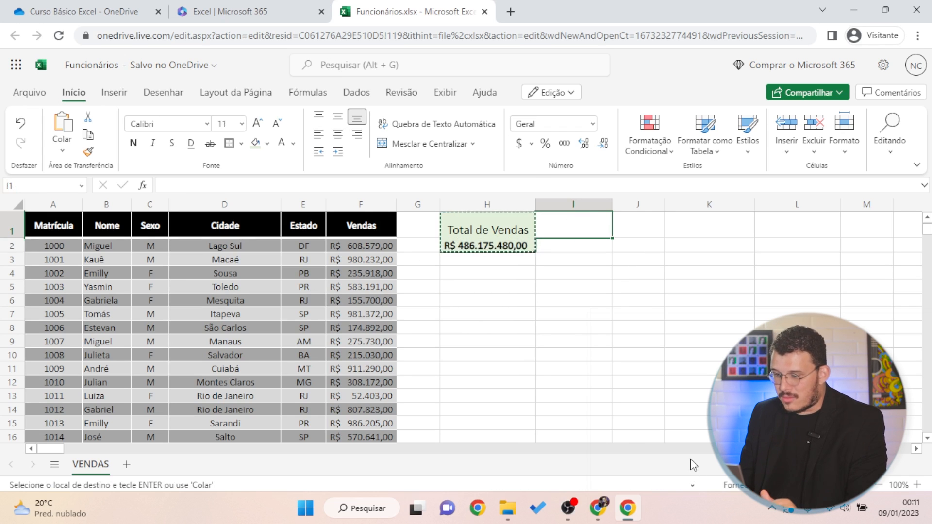
{"action": "key", "text": "ctrl+v"}
{"action": "left_click", "coordinate": [710, 325]}
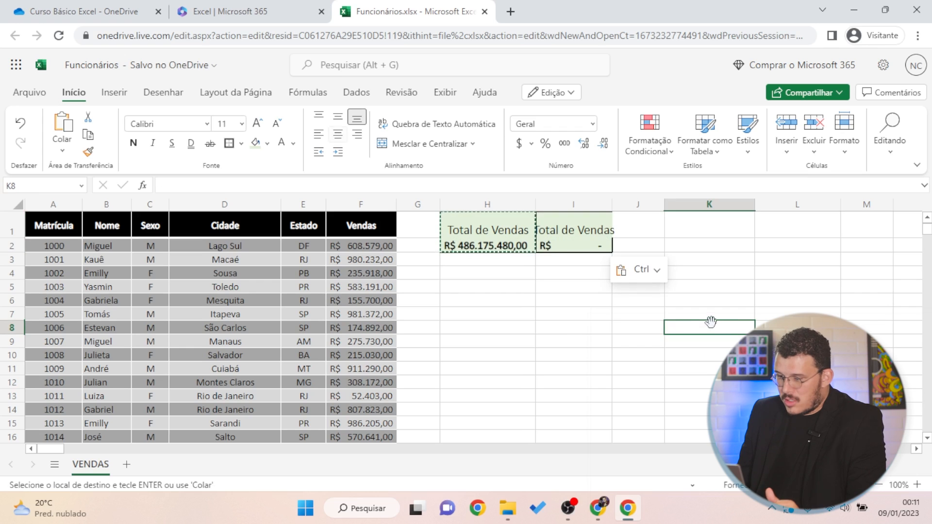
{"action": "double_click", "coordinate": [612, 205]}
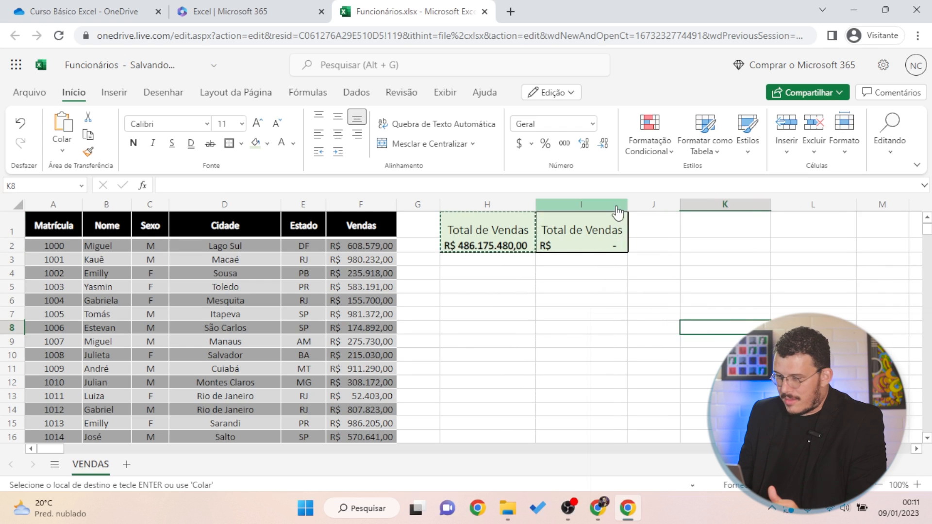
{"action": "left_click", "coordinate": [487, 248]}
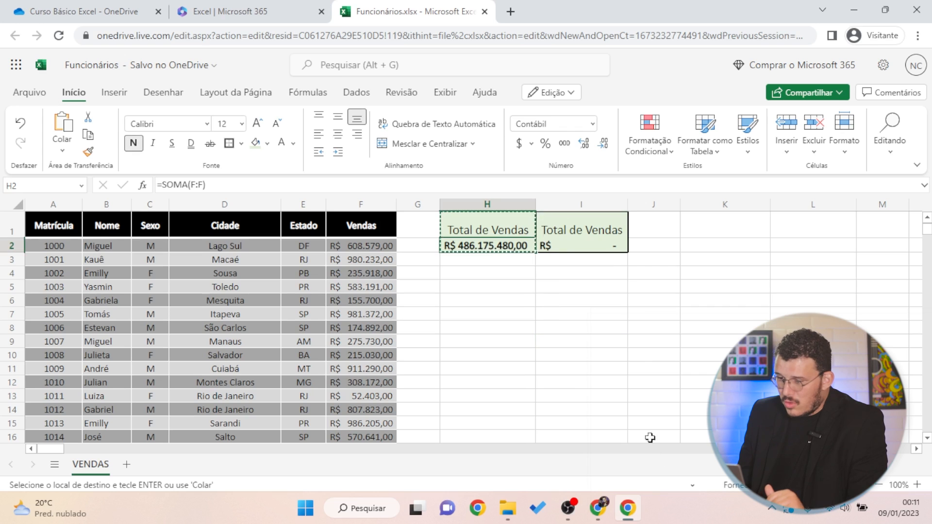
{"action": "key", "text": "Escape"}
Retitle the copied heading in I1 as 'Média de Vendas'
{"action": "left_click", "coordinate": [597, 232]}
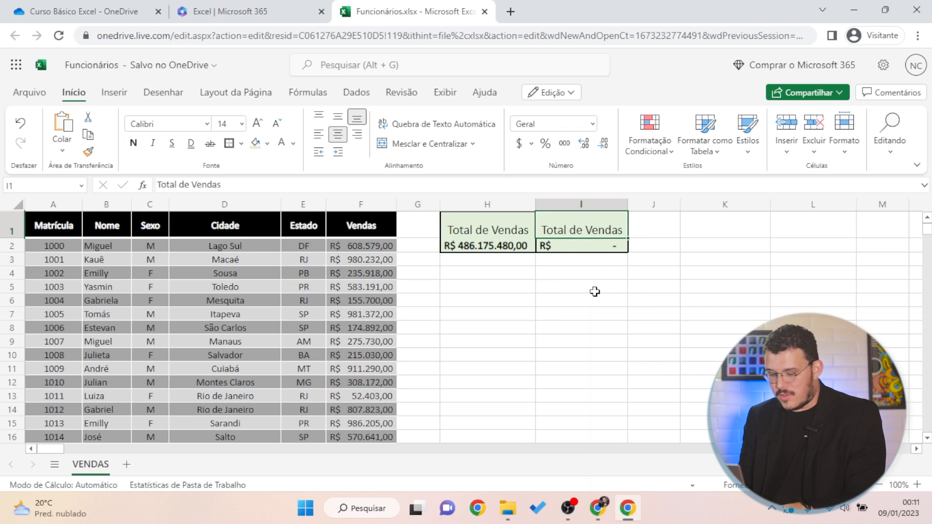
{"action": "type", "text": "Média d"}
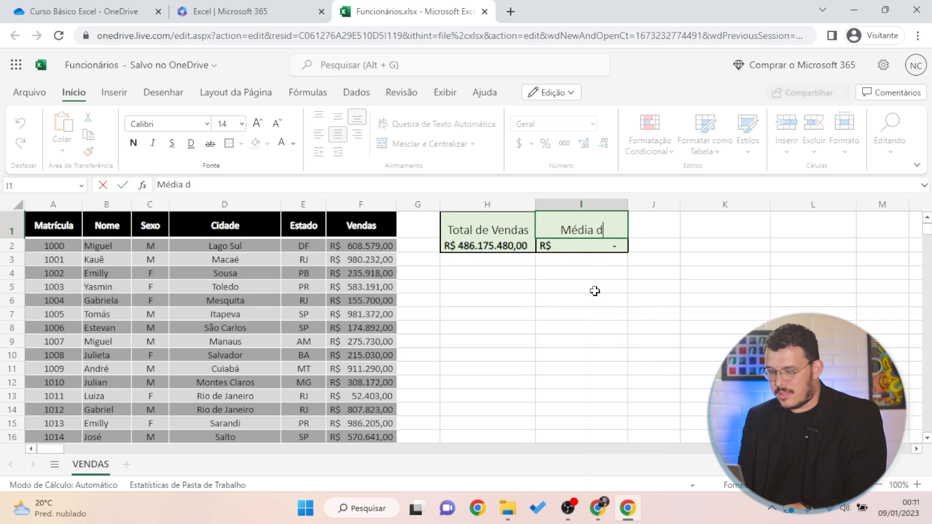
{"action": "type", "text": "e Vendas"}
{"action": "key", "text": "Return"}
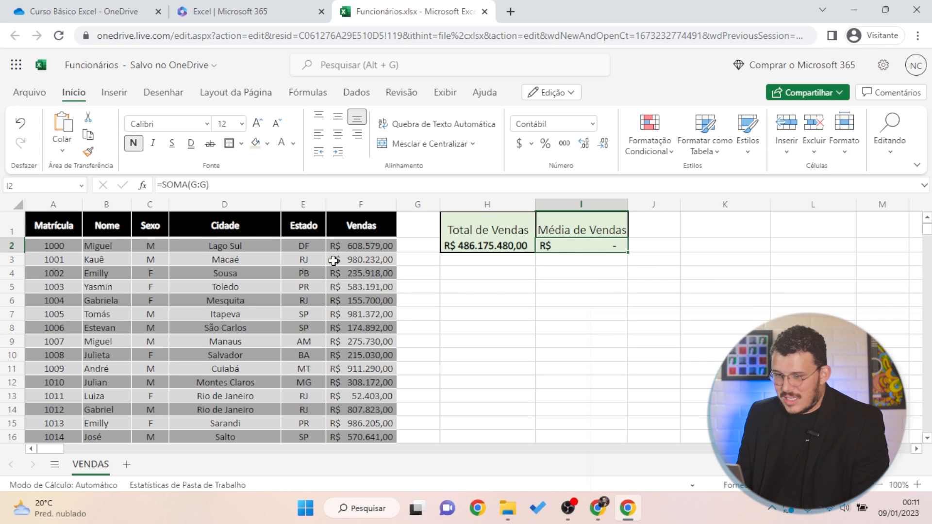
{"action": "key", "text": "XF86AudioLowerVolume"}
{"action": "key", "text": "XF86AudioLowerVolume"}
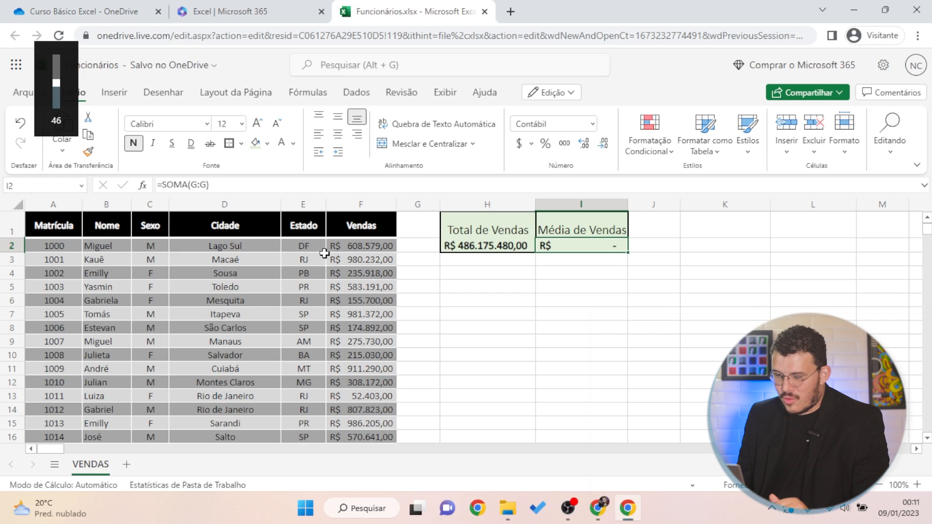
Change I2's formula reference from G:G to F:F, giving =SOMA(F:F)
{"action": "left_click", "coordinate": [488, 248]}
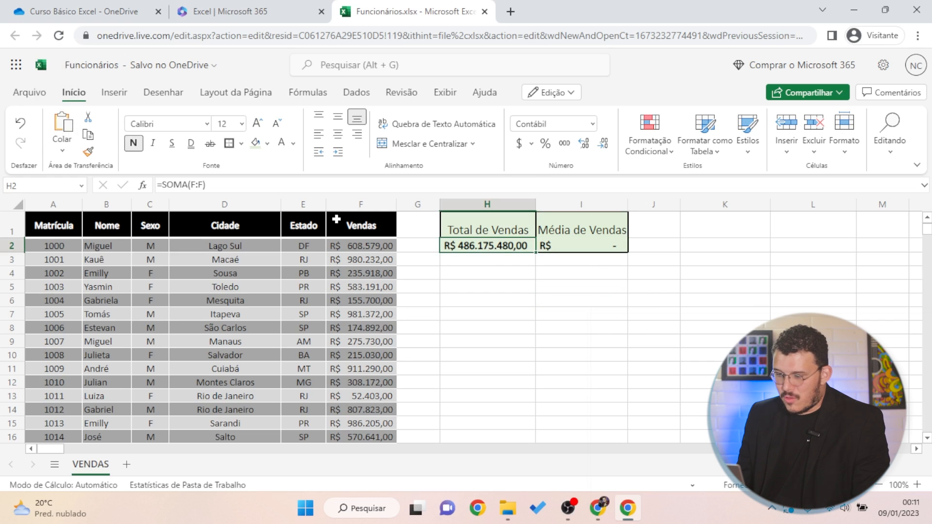
{"action": "left_click", "coordinate": [584, 248]}
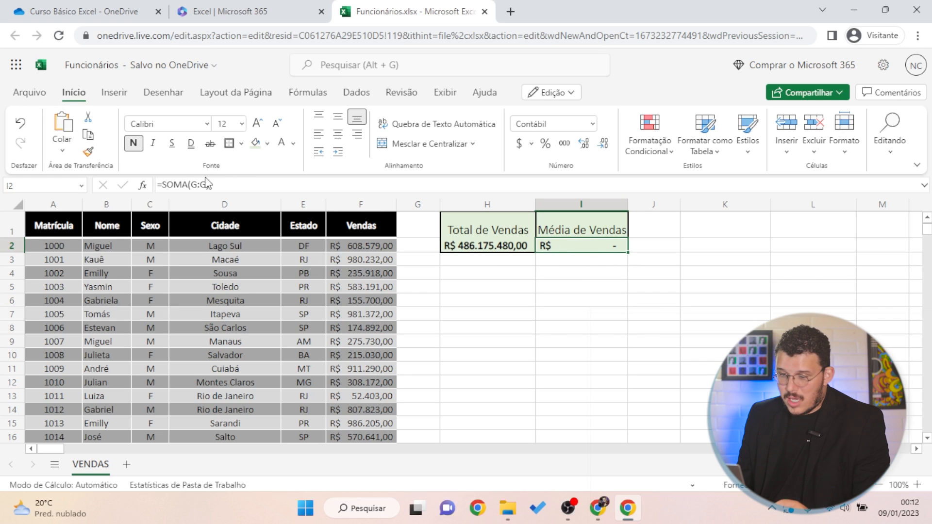
{"action": "double_click", "coordinate": [191, 185]}
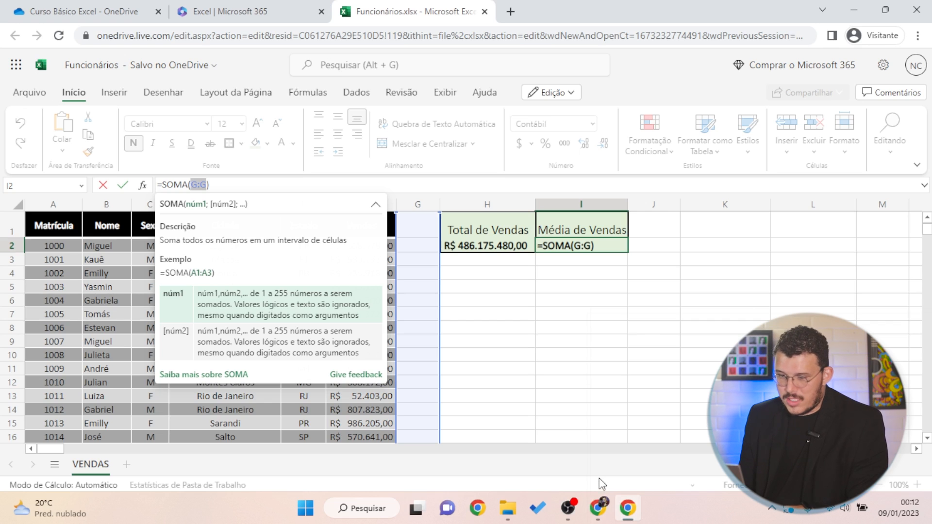
{"action": "type", "text": "F:F"}
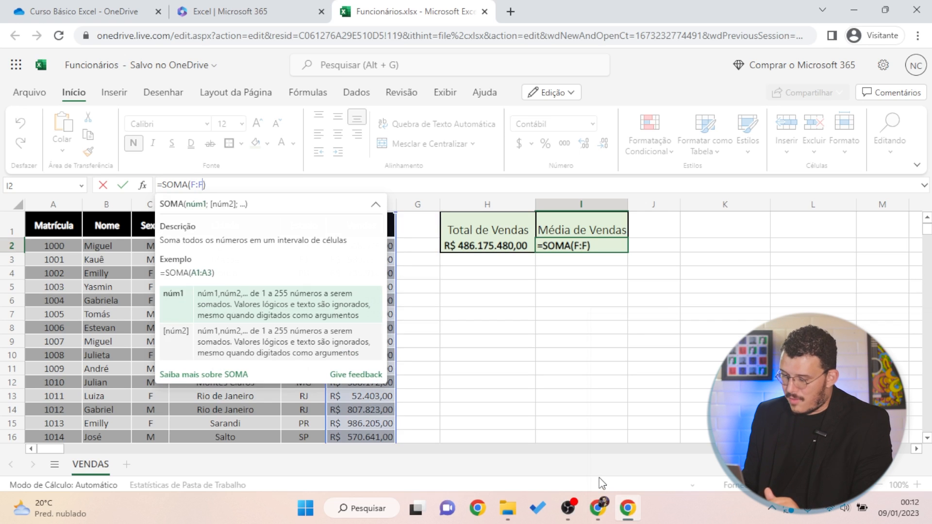
{"action": "key", "text": "Return"}
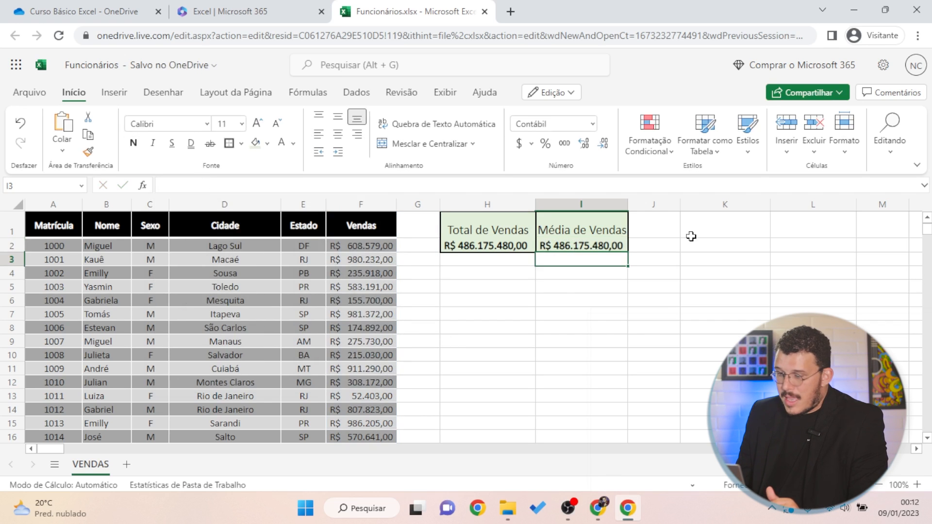
Replace SOMA with MÉDIA in I2, giving =MÉDIA(F:F) and R$ 486.175,48
{"action": "left_click", "coordinate": [573, 247]}
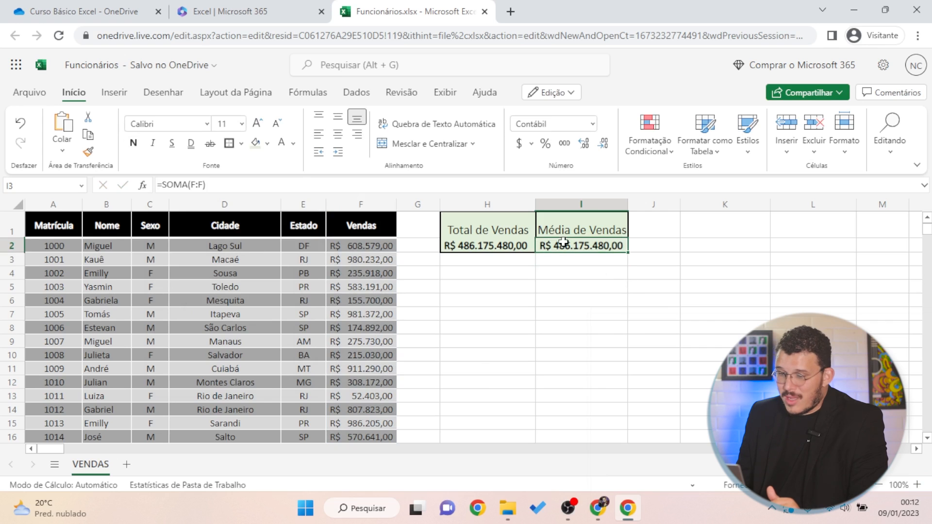
{"action": "left_click", "coordinate": [188, 185]}
{"action": "double_click", "coordinate": [176, 185]}
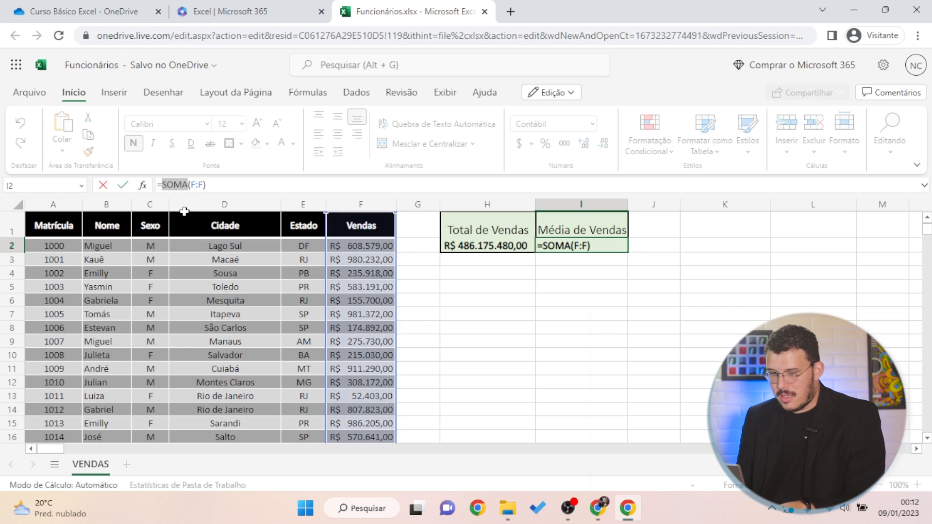
{"action": "key", "text": "BackSpace"}
{"action": "type", "text": "média"}
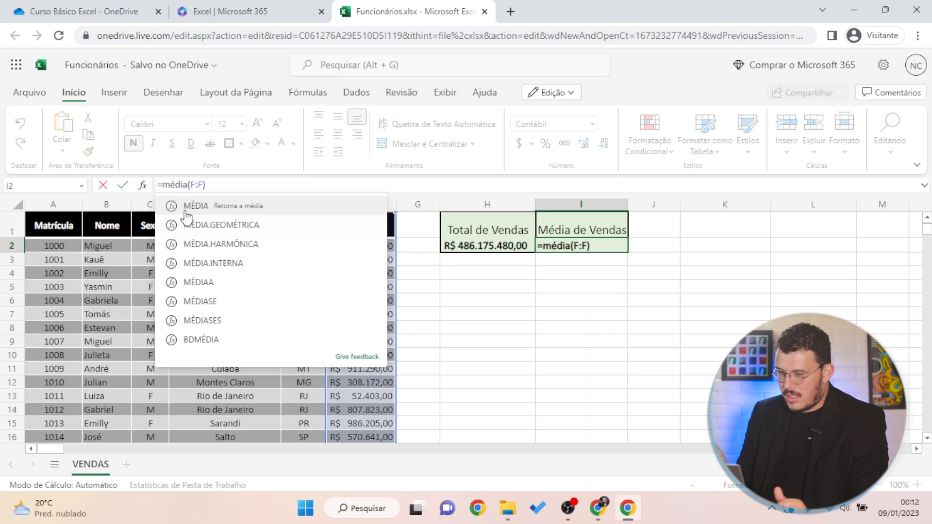
{"action": "left_click", "coordinate": [185, 211]}
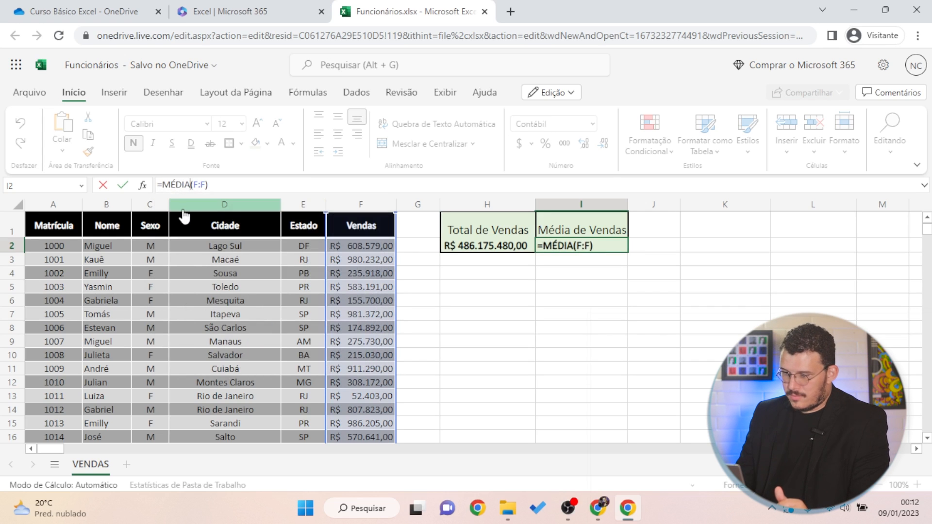
{"action": "key", "text": "Return"}
{"action": "left_click", "coordinate": [664, 328]}
{"action": "left_click", "coordinate": [592, 247]}
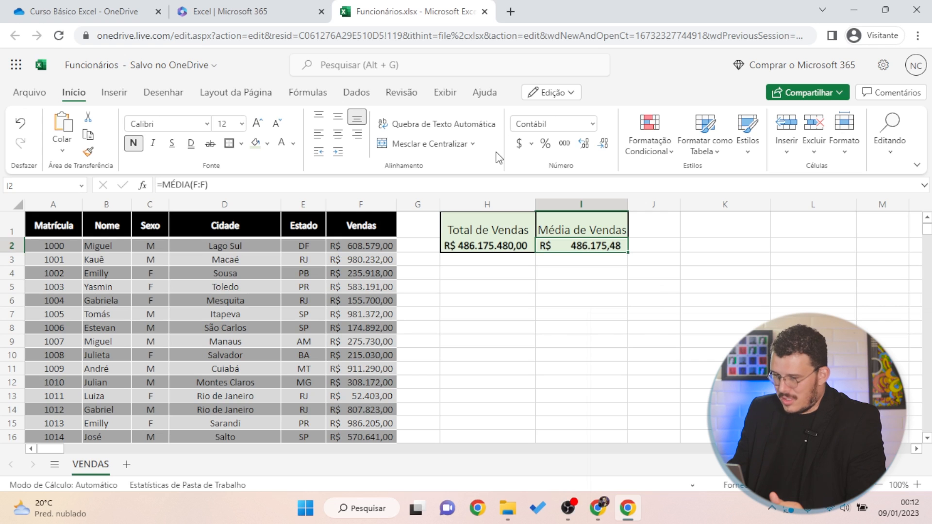
{"action": "left_click", "coordinate": [647, 298]}
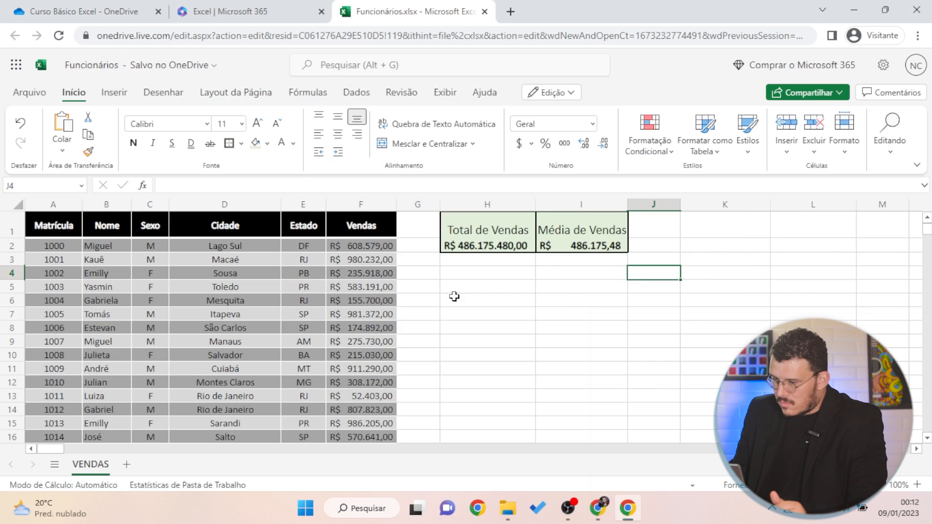
{"action": "left_click", "coordinate": [467, 285]}
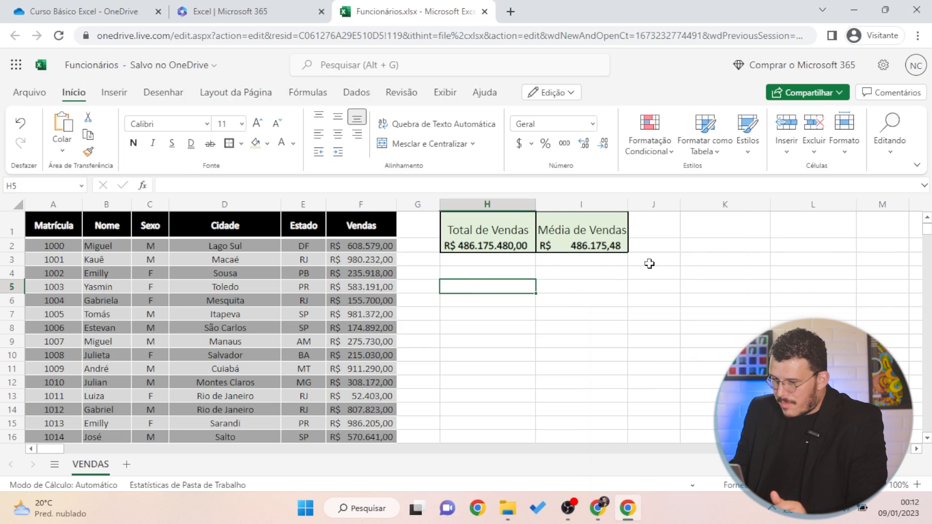
Enter the heading 'Total de Vendas x Sexo' in H5
{"action": "left_click", "coordinate": [496, 231]}
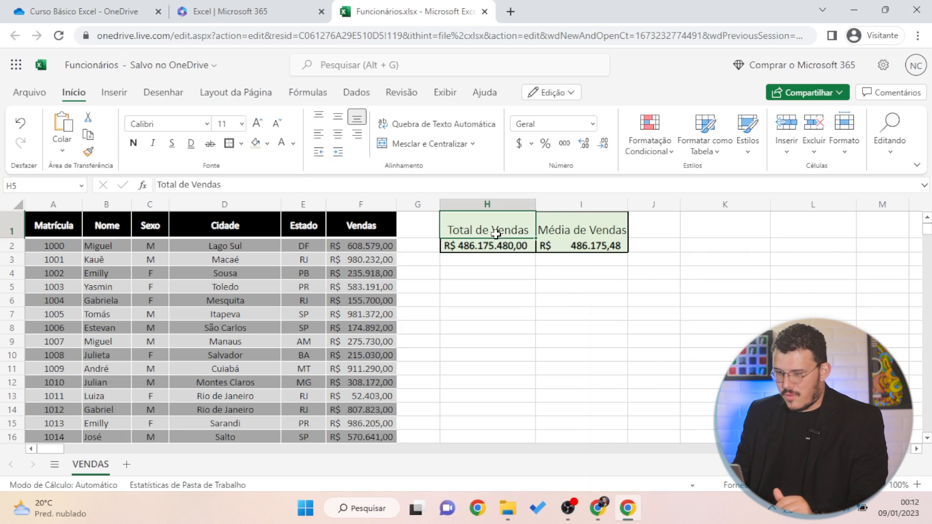
{"action": "left_click", "coordinate": [500, 314]}
{"action": "left_click", "coordinate": [499, 291]}
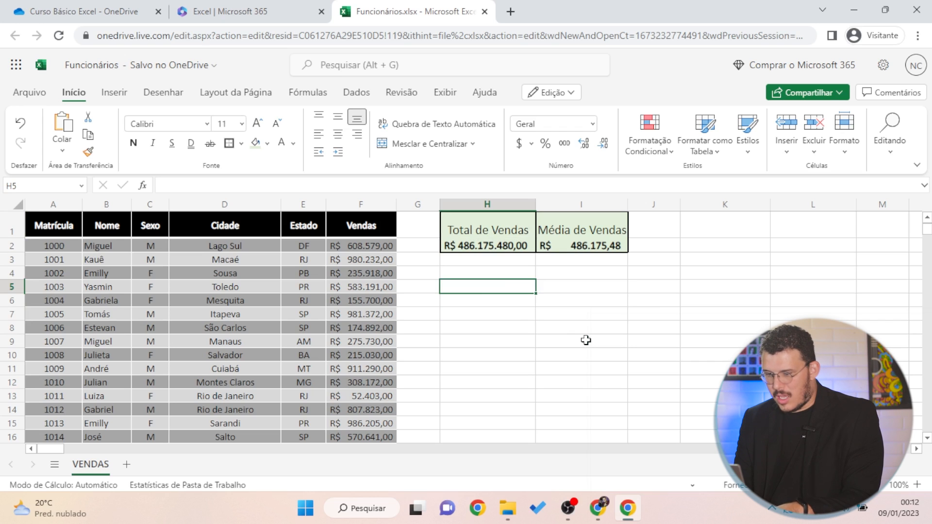
{"action": "type", "text": "Total de Vendas"}
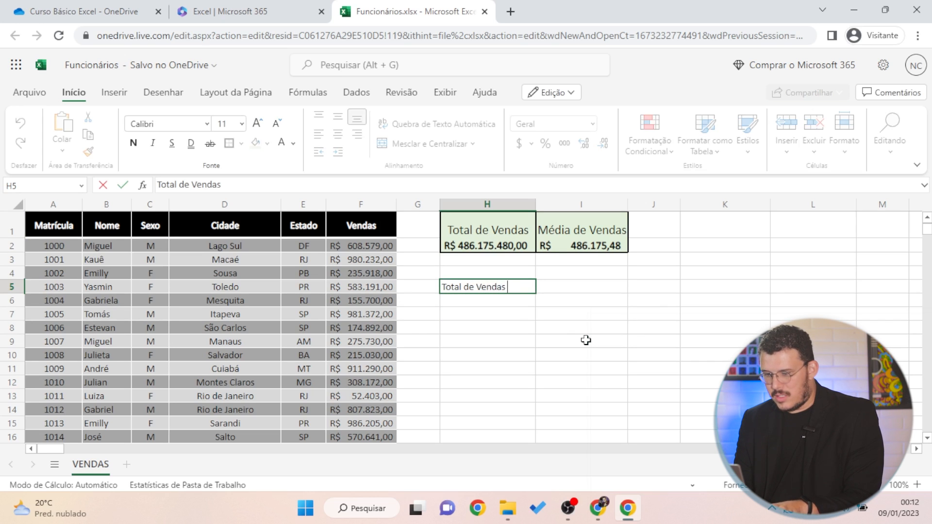
{"action": "type", "text": " x Sexo"}
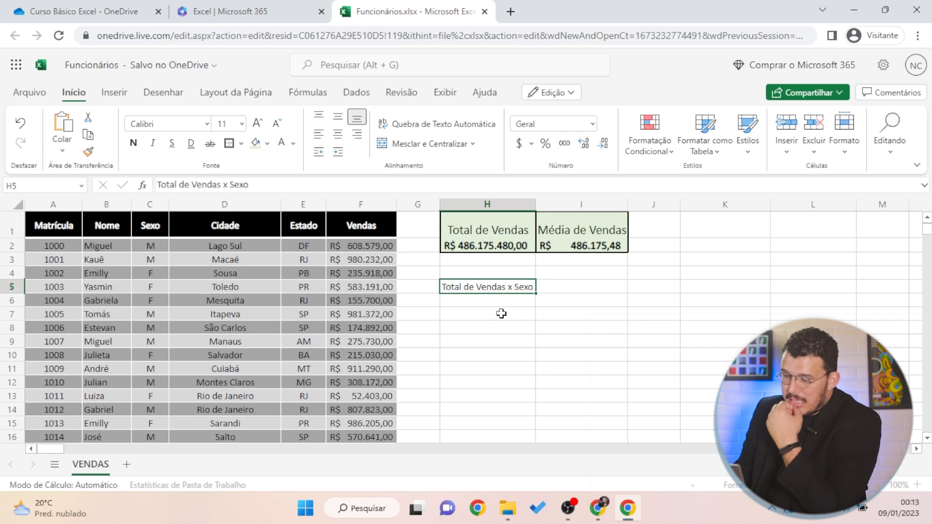
{"action": "left_click", "coordinate": [498, 312]}
Add the labels M in H6 and F in I6 under the heading
{"action": "left_click", "coordinate": [484, 300]}
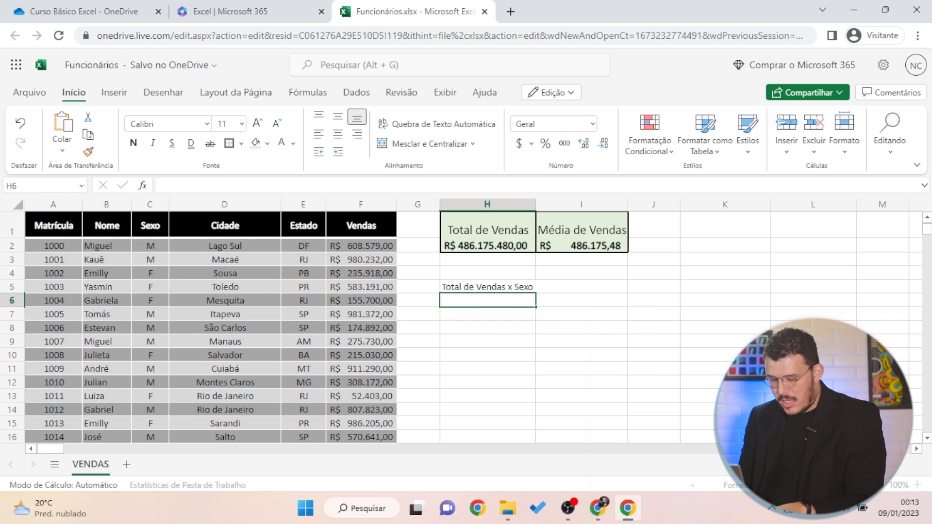
{"action": "type", "text": "M"}
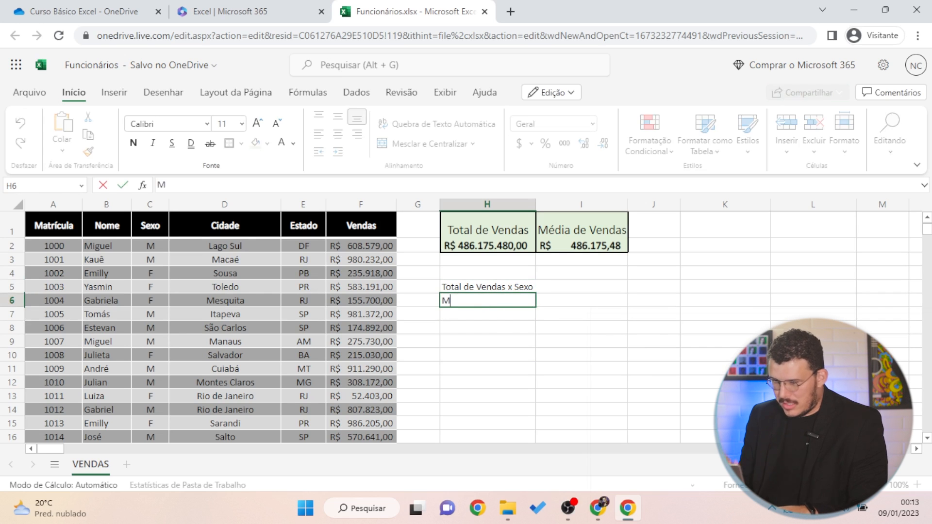
{"action": "key", "text": "Tab"}
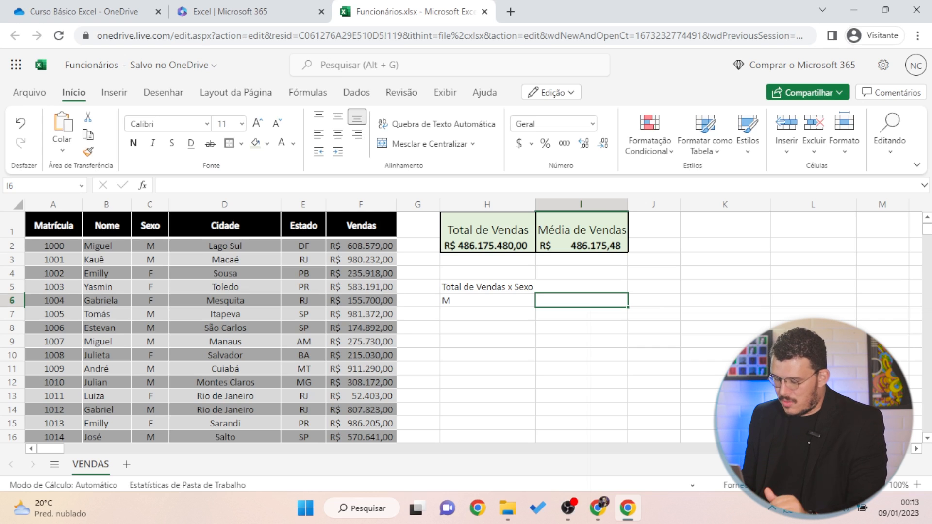
{"action": "type", "text": "F"}
{"action": "key", "text": "Return"}
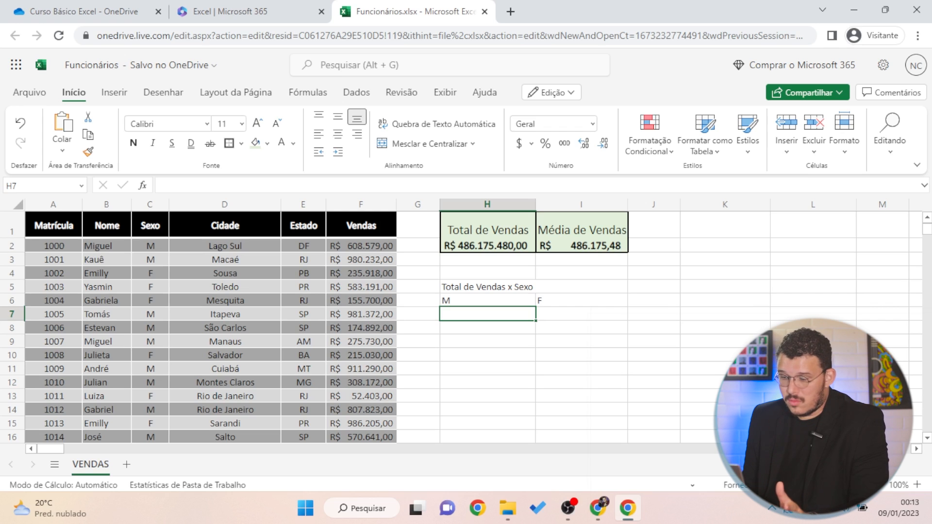
{"action": "left_click", "coordinate": [581, 314]}
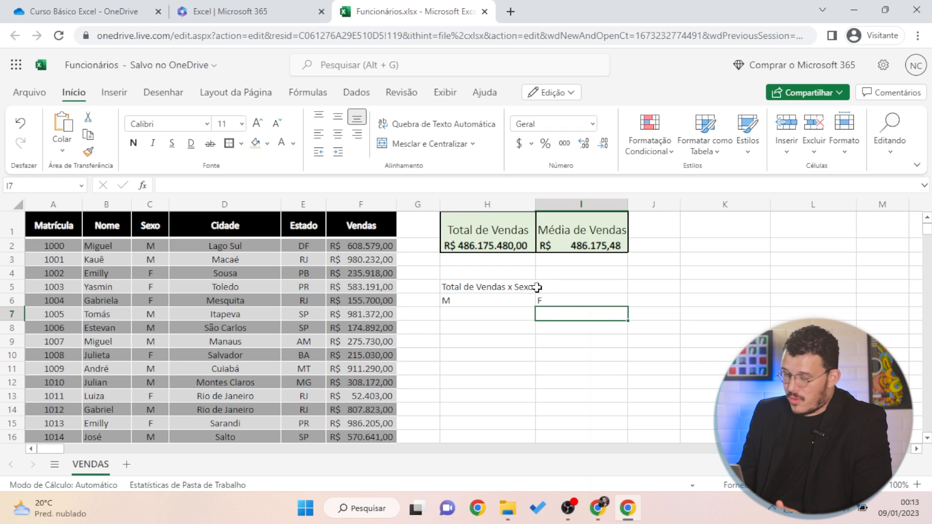
{"action": "left_click", "coordinate": [512, 314]}
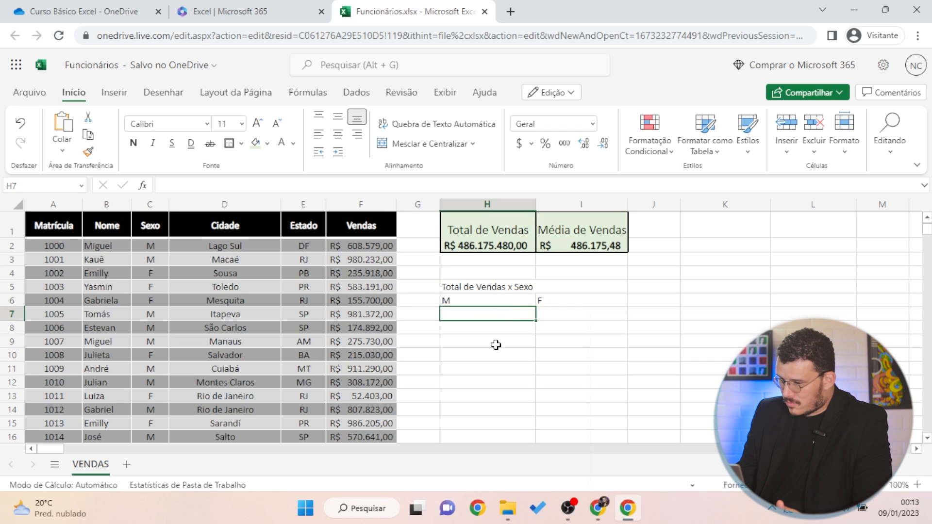
Make the heading and M/F labels in H5:I6 bold and centered
{"action": "left_click", "coordinate": [502, 299]}
{"action": "left_click_drag", "start_coordinate": [570, 297], "coordinate": [486, 291]}
{"action": "left_click", "coordinate": [133, 143]}
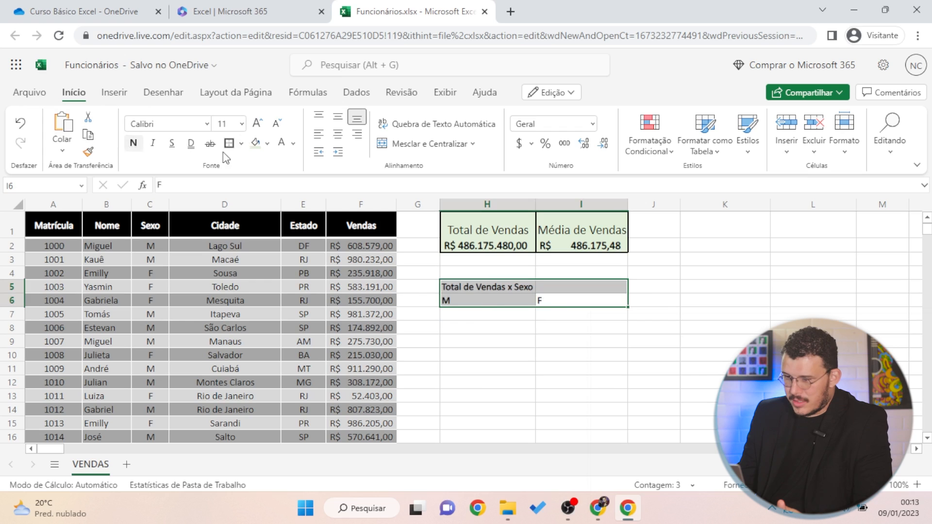
{"action": "left_click", "coordinate": [338, 135]}
{"action": "left_click", "coordinate": [559, 355]}
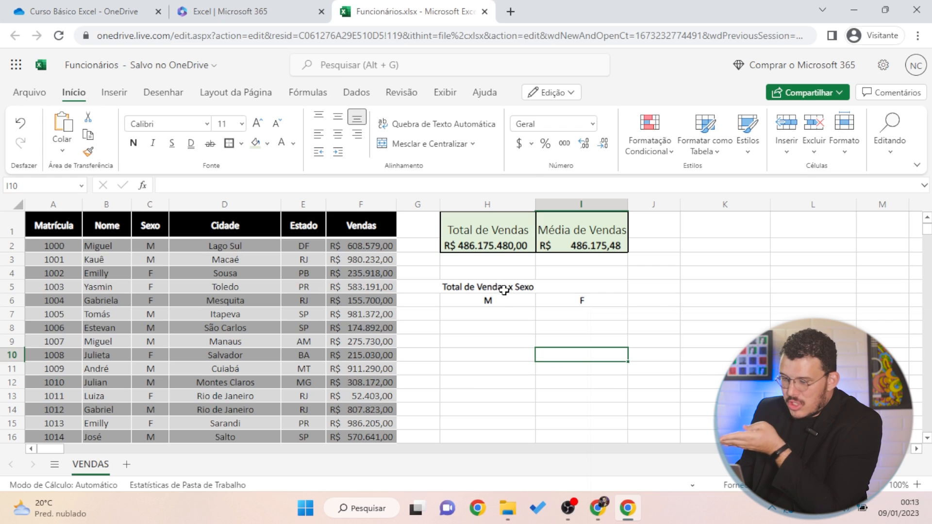
Merge and center the Total de Vendas x Sexo heading across H5:I5
{"action": "left_click", "coordinate": [508, 291]}
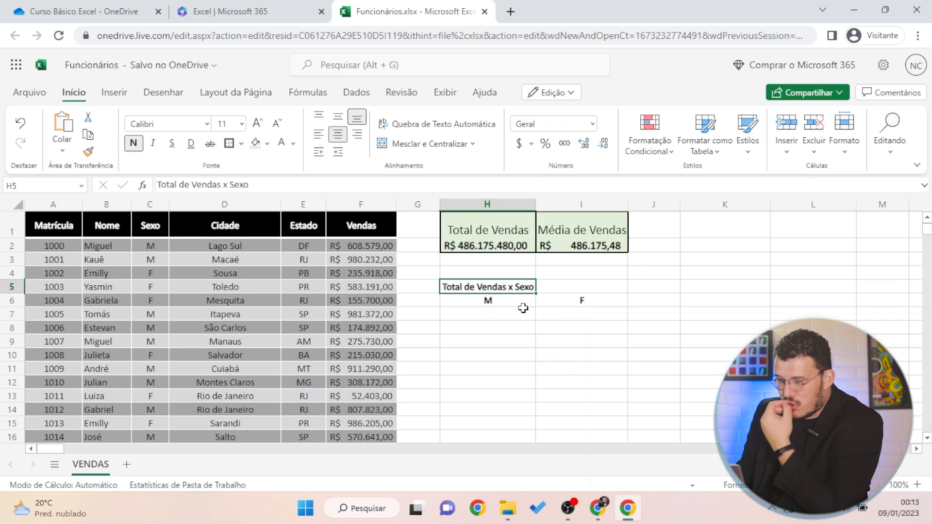
{"action": "left_click", "coordinate": [542, 286]}
{"action": "left_click_drag", "start_coordinate": [543, 286], "coordinate": [512, 288]}
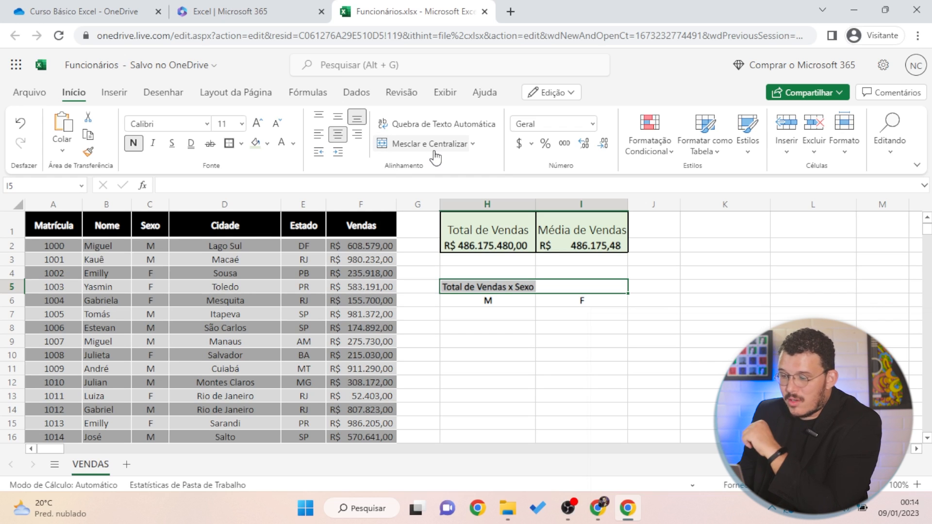
{"action": "left_click", "coordinate": [435, 152]}
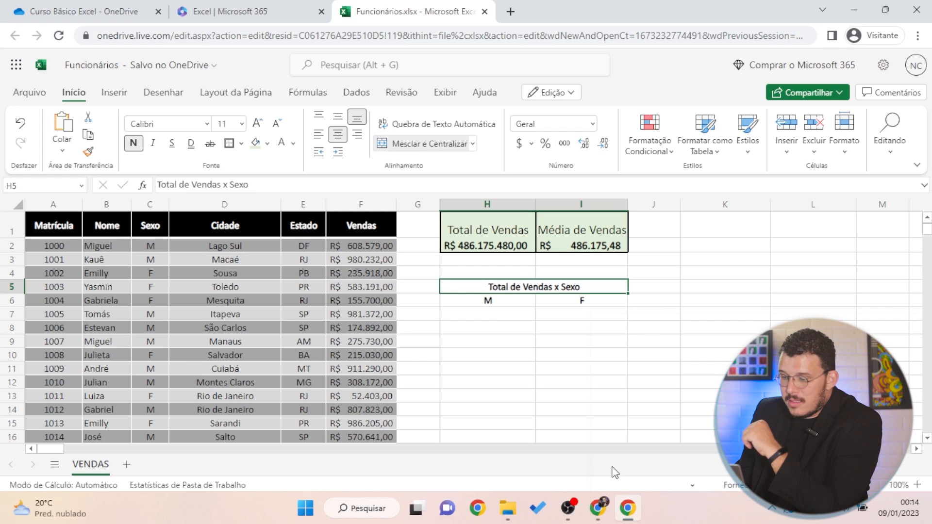
{"action": "left_click", "coordinate": [530, 354]}
{"action": "left_click_drag", "start_coordinate": [503, 287], "coordinate": [563, 289]}
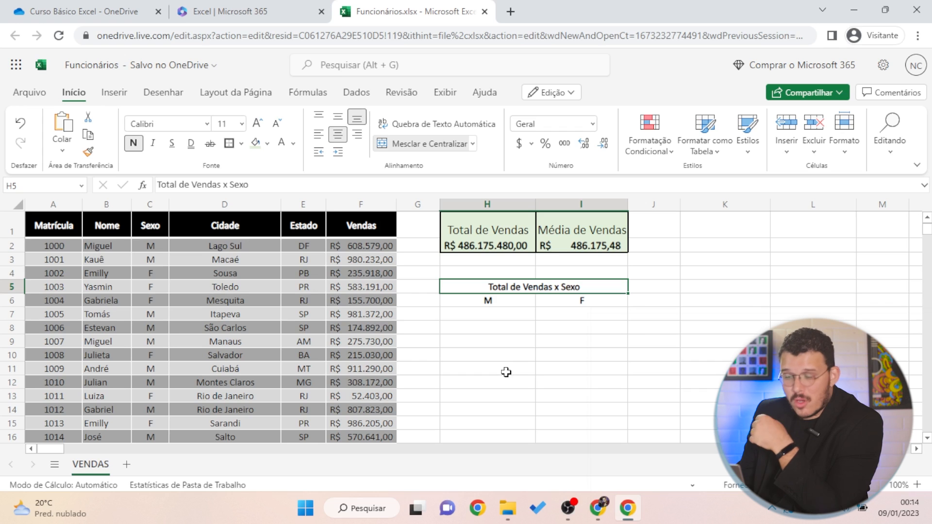
{"action": "left_click", "coordinate": [537, 339]}
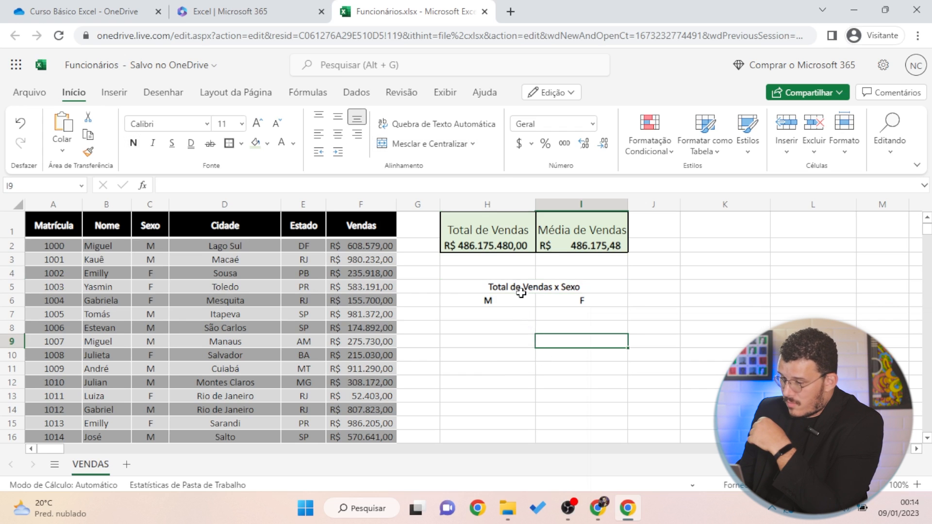
{"action": "left_click", "coordinate": [513, 287]}
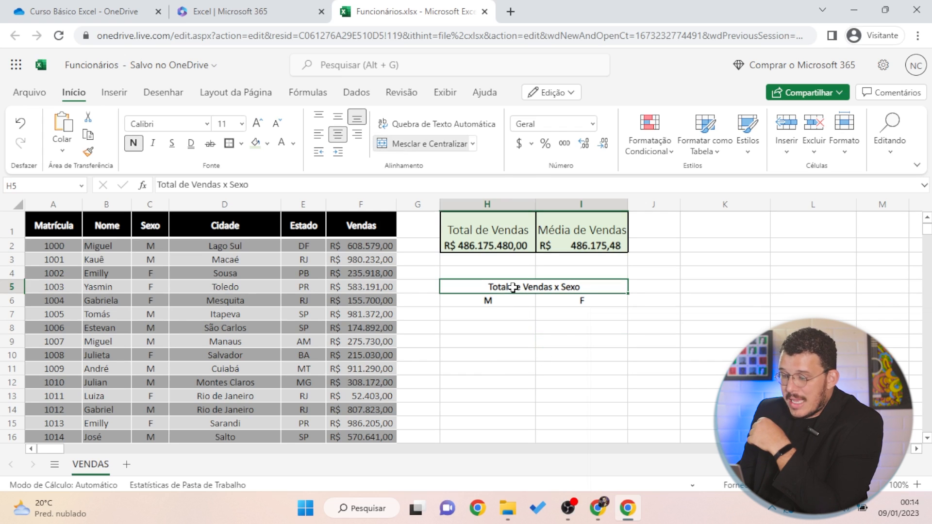
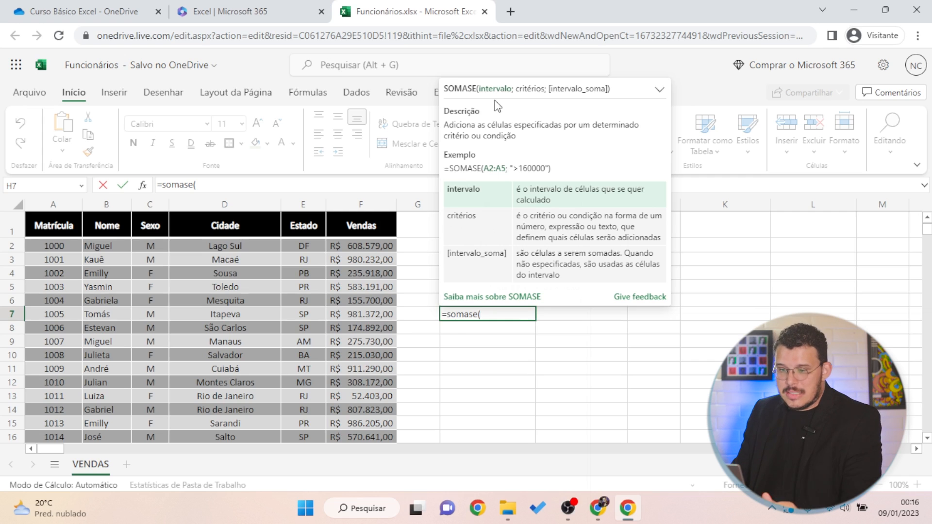
Enter =SOMASE(C:C;"=M";F:F) in H7 to total the male sales
{"action": "left_click", "coordinate": [149, 204]}
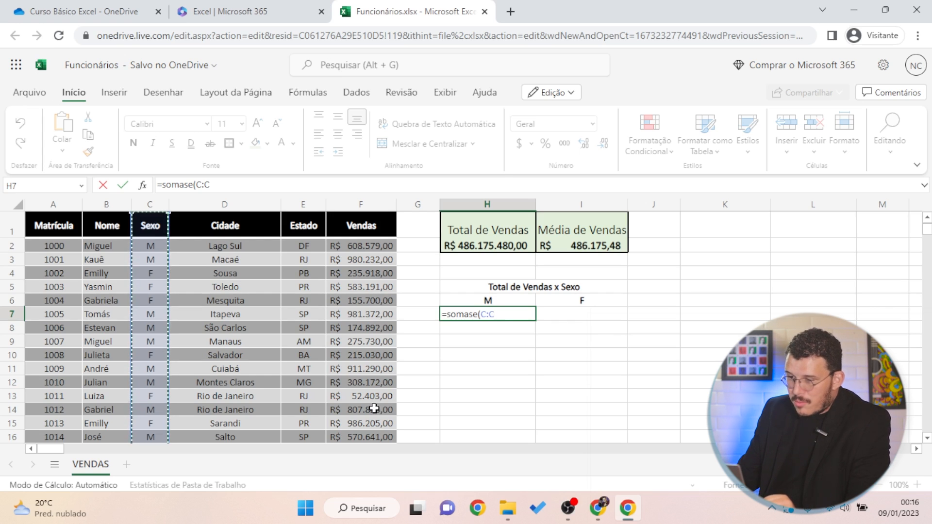
{"action": "type", "text": ";\"=M"}
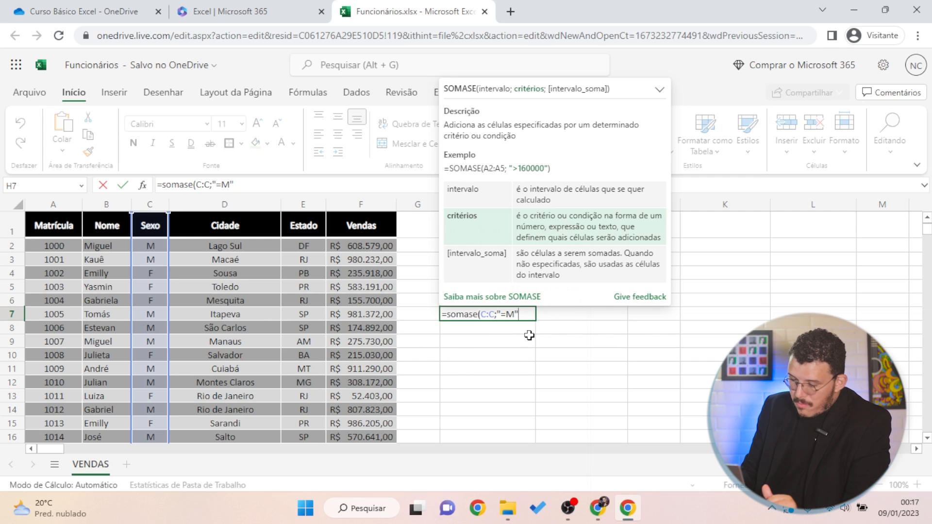
{"action": "type", "text": ";"}
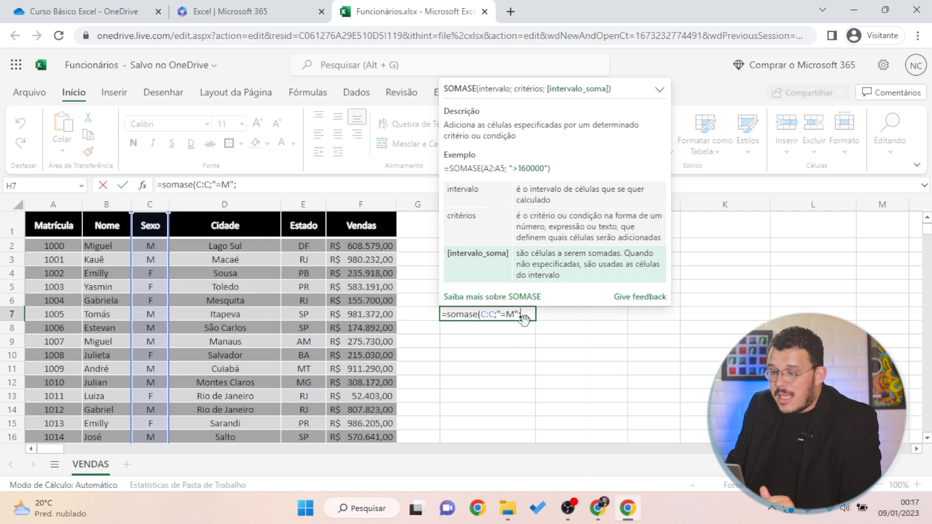
{"action": "left_click", "coordinate": [368, 210]}
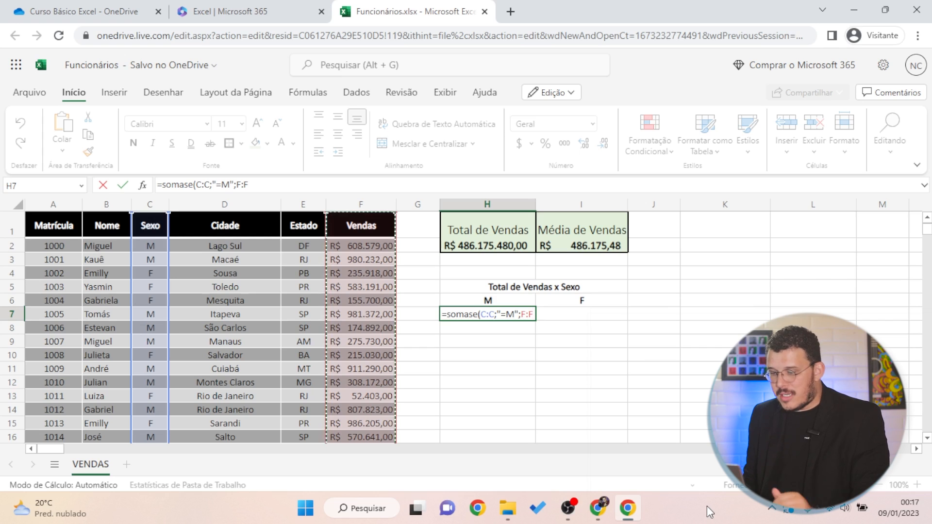
{"action": "type", "text": ")"}
{"action": "key", "text": "Return"}
Format H7 as R$ Português (Brasil) currency, showing R$ 238.724.568,00
{"action": "left_click", "coordinate": [505, 313]}
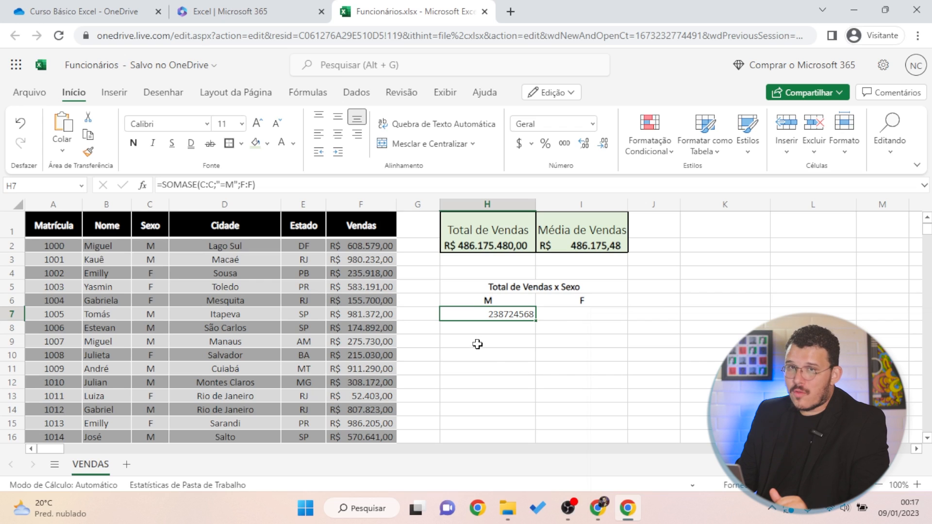
{"action": "left_click", "coordinate": [526, 144]}
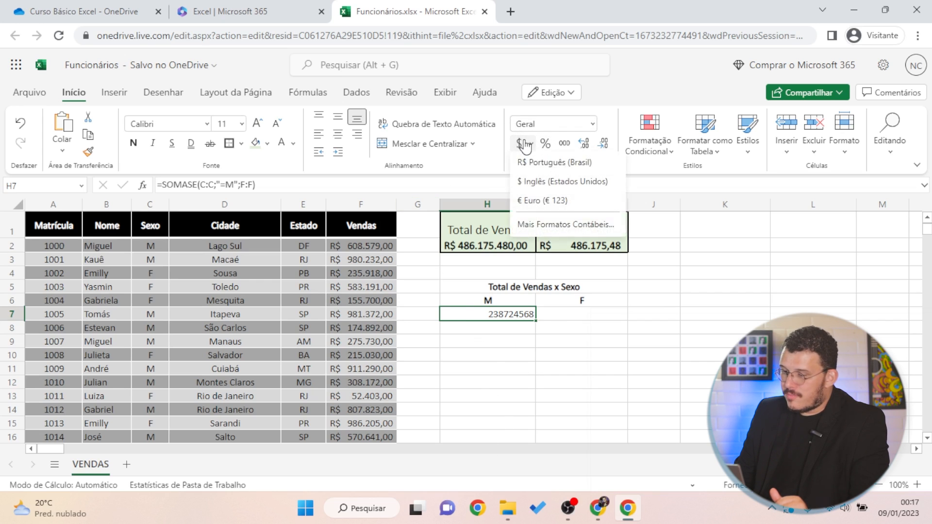
{"action": "left_click", "coordinate": [568, 160]}
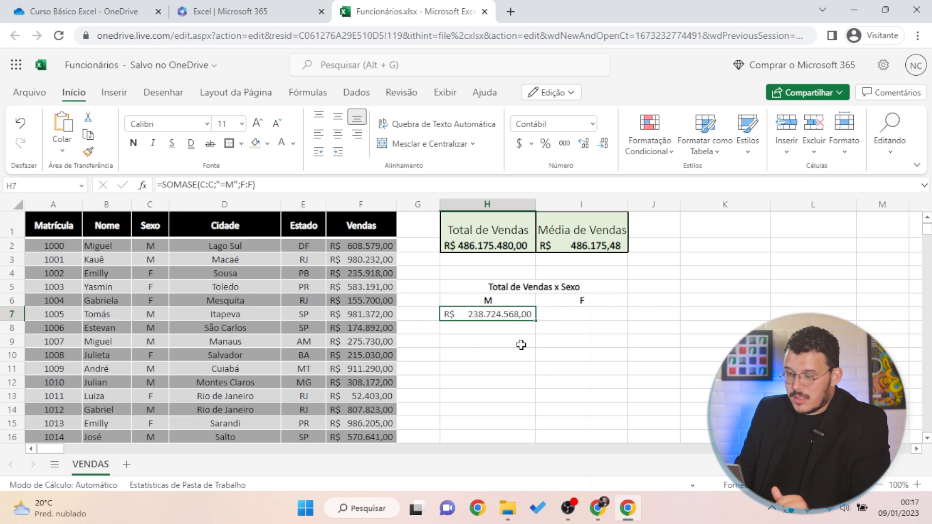
{"action": "left_click", "coordinate": [558, 314]}
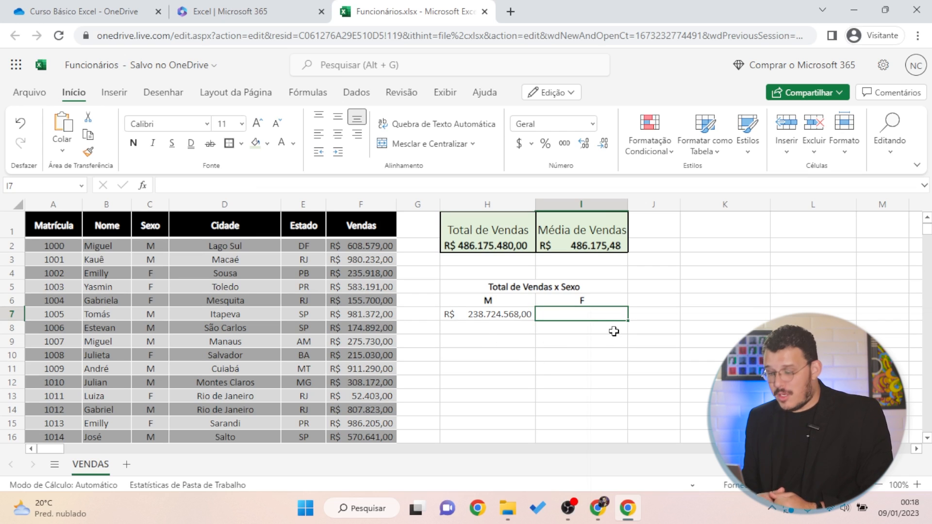
Enter =SOMASE(C:C;"=F";F:F) in I7 to total the female sales
{"action": "type", "text": "=somsa"}
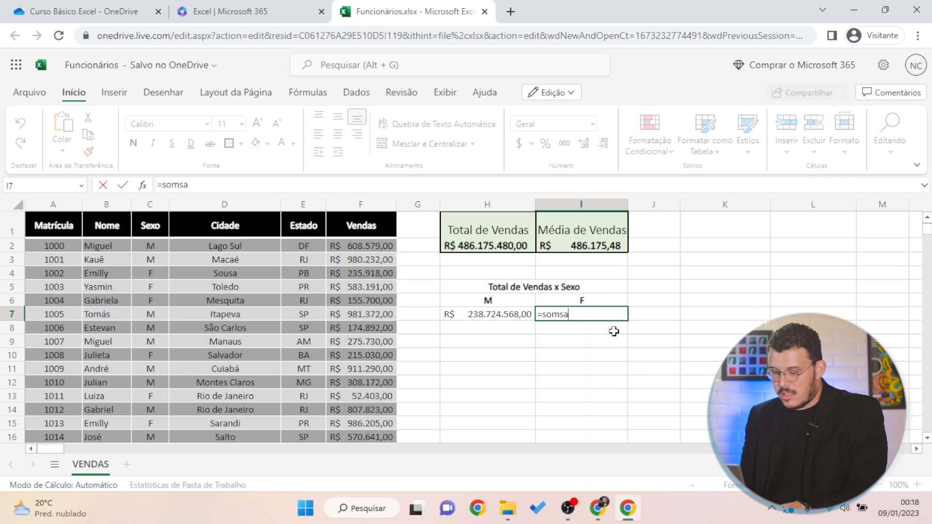
{"action": "key", "text": "BackSpace"}
{"action": "key", "text": "BackSpace"}
{"action": "type", "text": "ase("}
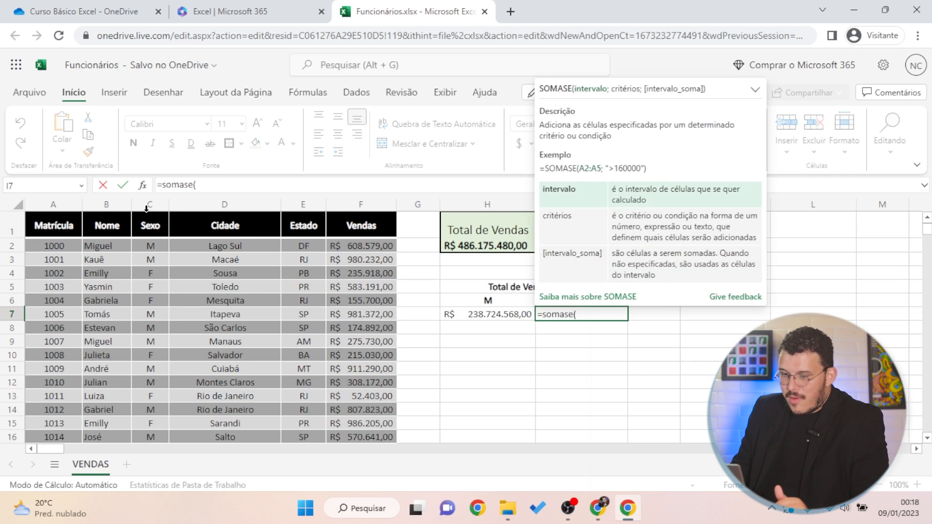
{"action": "left_click", "coordinate": [159, 210]}
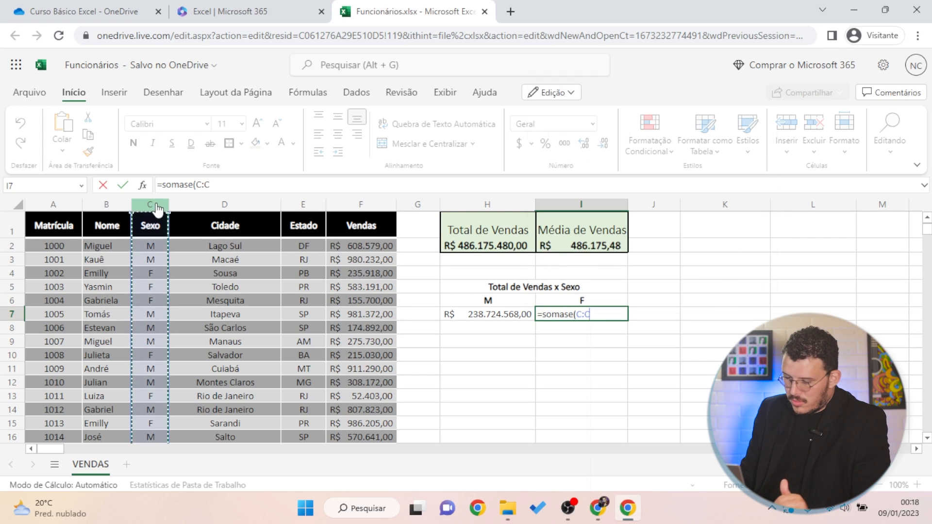
{"action": "type", "text": ";\"=F"}
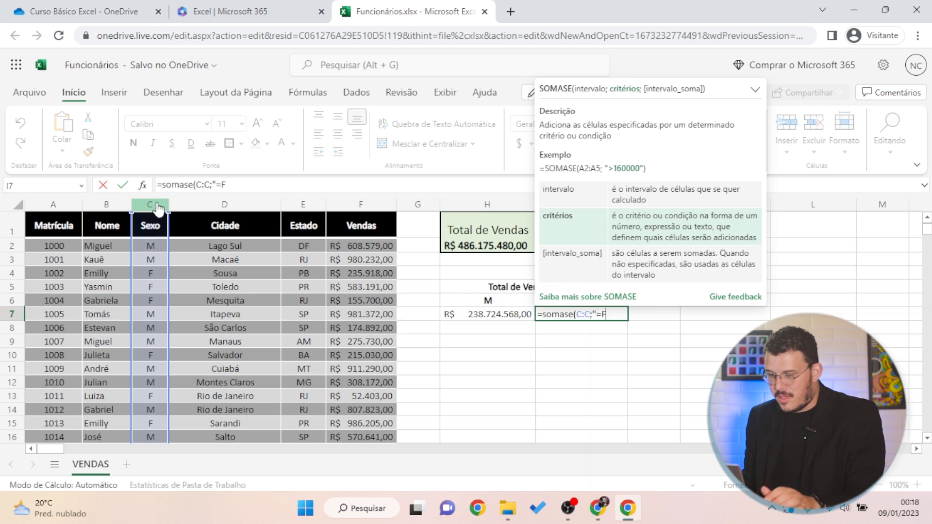
{"action": "type", "text": "\";"}
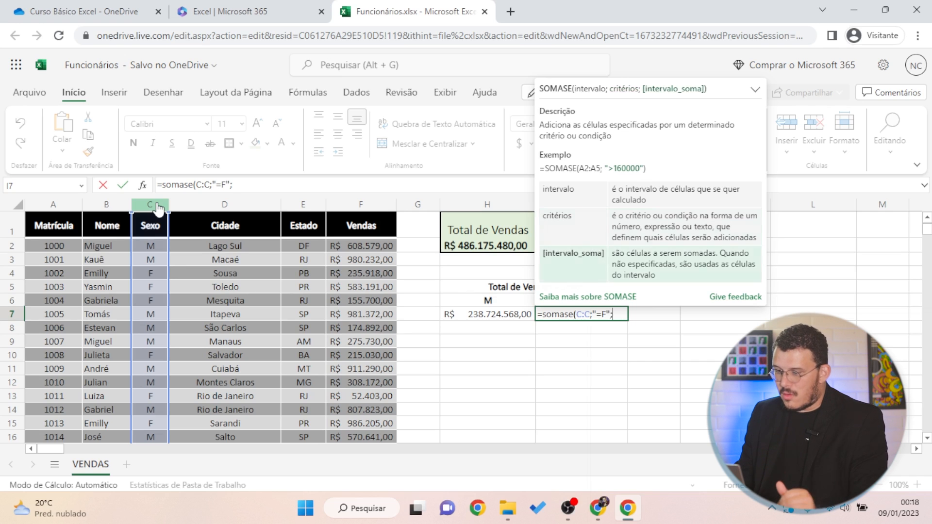
{"action": "left_click", "coordinate": [364, 209]}
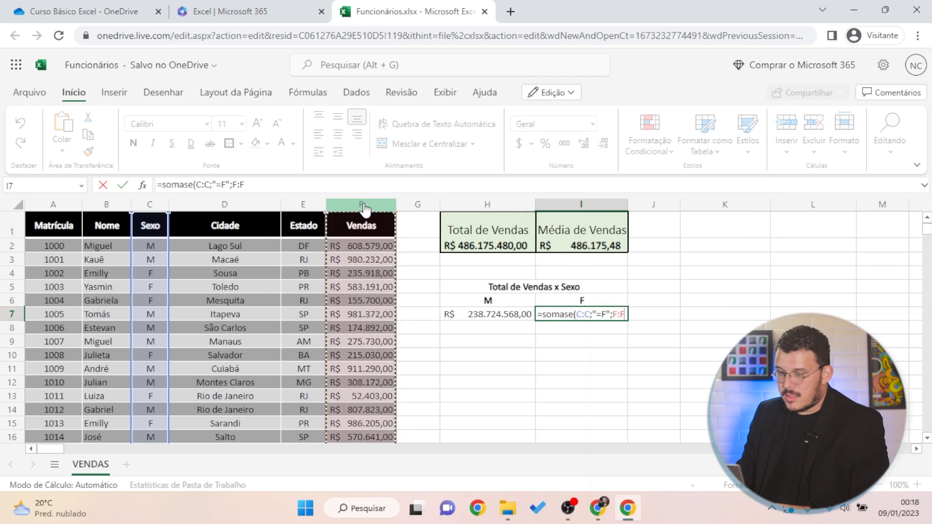
{"action": "mouse_move", "coordinate": [628, 518]}
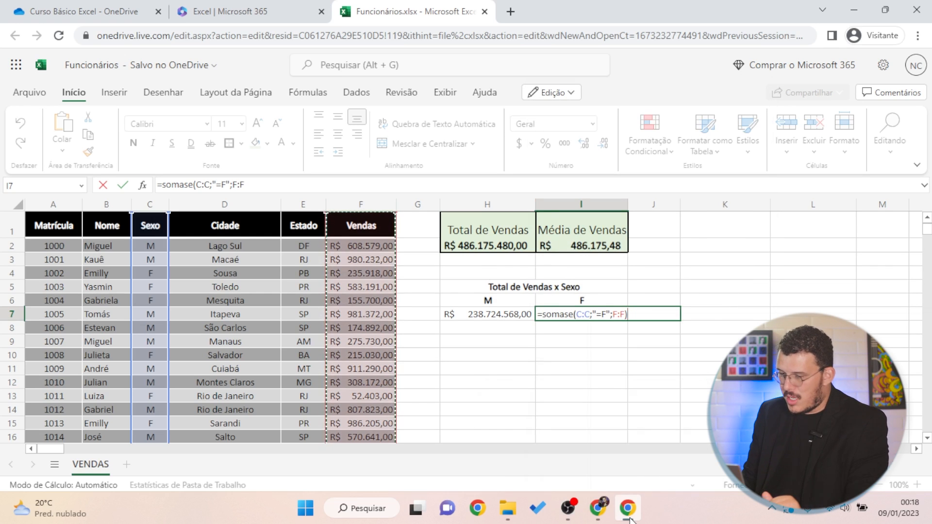
{"action": "key", "text": "Return"}
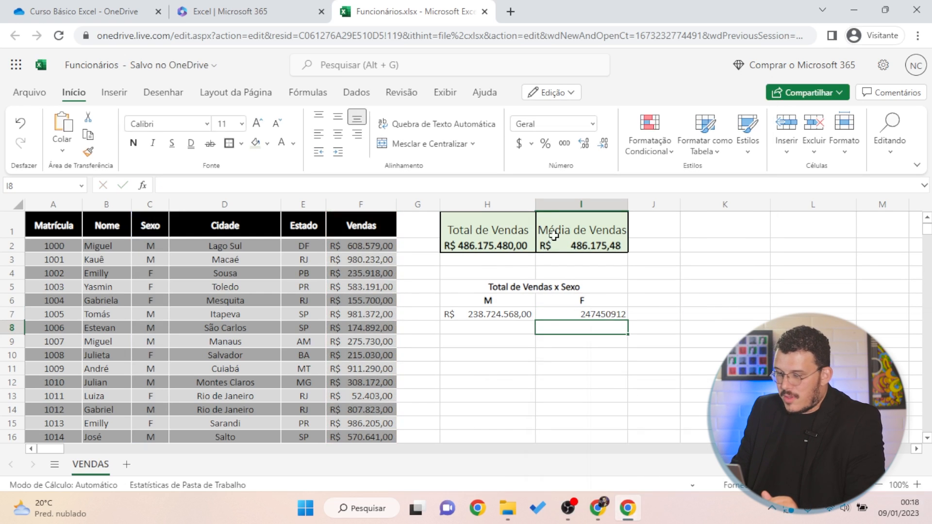
Copy H7's currency format onto I7 with Format Painter, showing R$ 247.450.912,00
{"action": "left_click", "coordinate": [565, 315]}
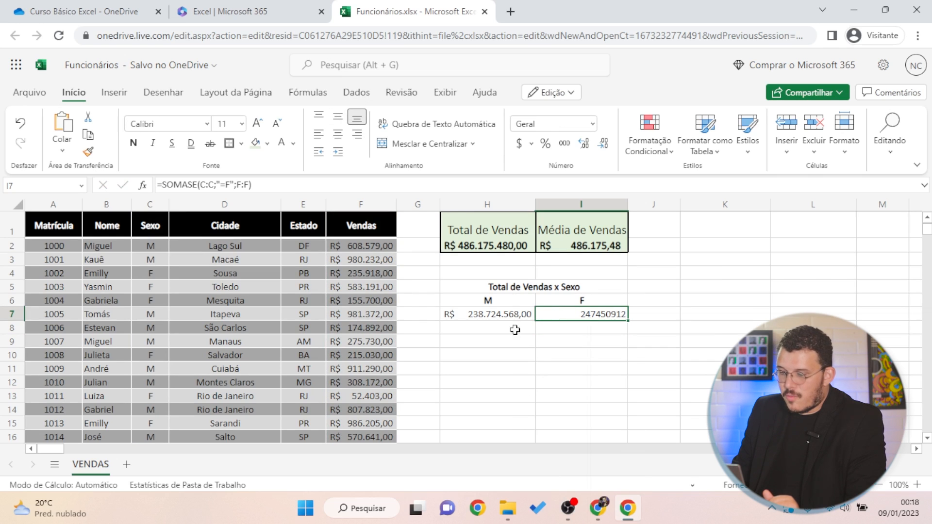
{"action": "left_click", "coordinate": [514, 317]}
{"action": "left_click", "coordinate": [88, 152]}
{"action": "left_click", "coordinate": [570, 316]}
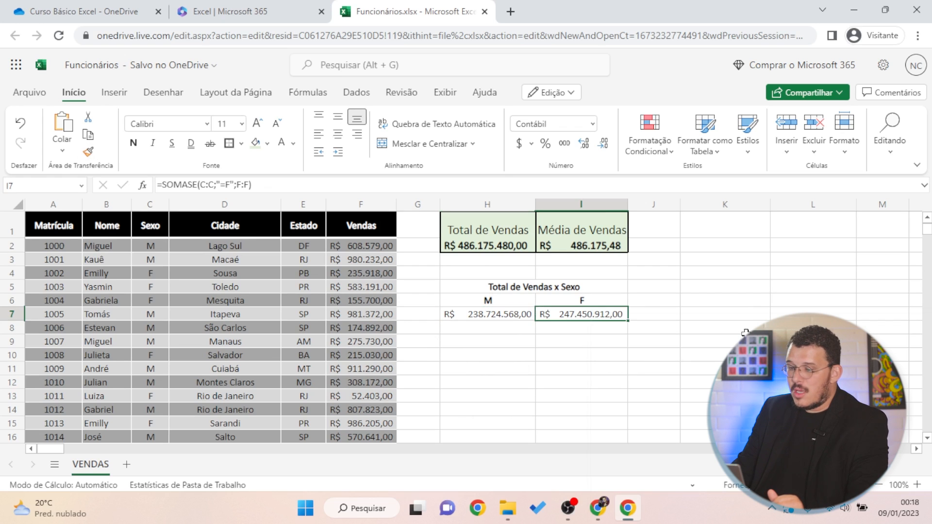
{"action": "left_click", "coordinate": [749, 312]}
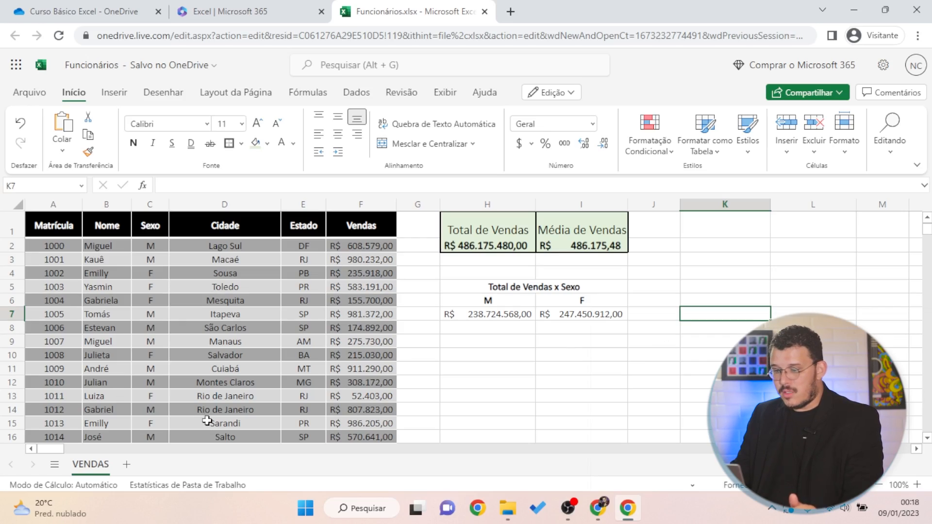
{"action": "left_click_drag", "start_coordinate": [514, 315], "coordinate": [571, 317]}
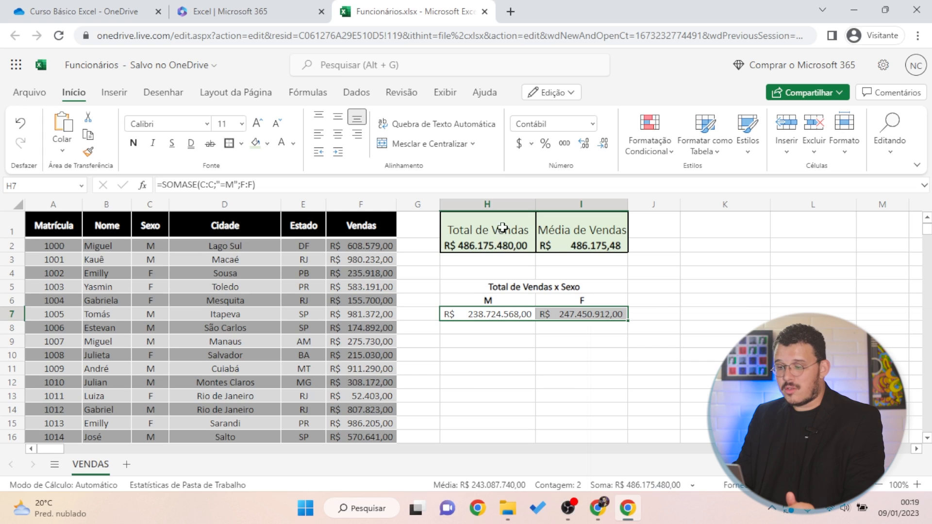
Select the M and F totals in H7:I7 to check their combined sum
{"action": "left_click", "coordinate": [556, 358]}
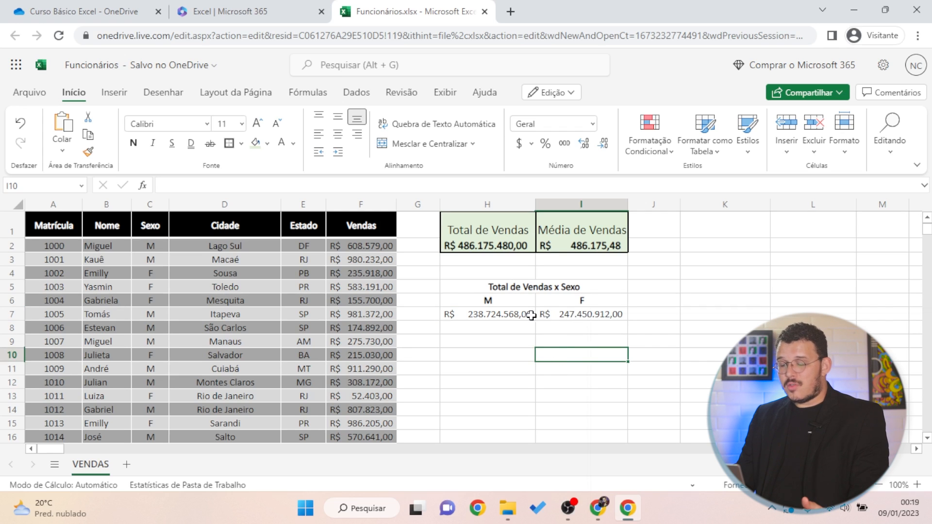
{"action": "left_click_drag", "start_coordinate": [531, 316], "coordinate": [548, 314]}
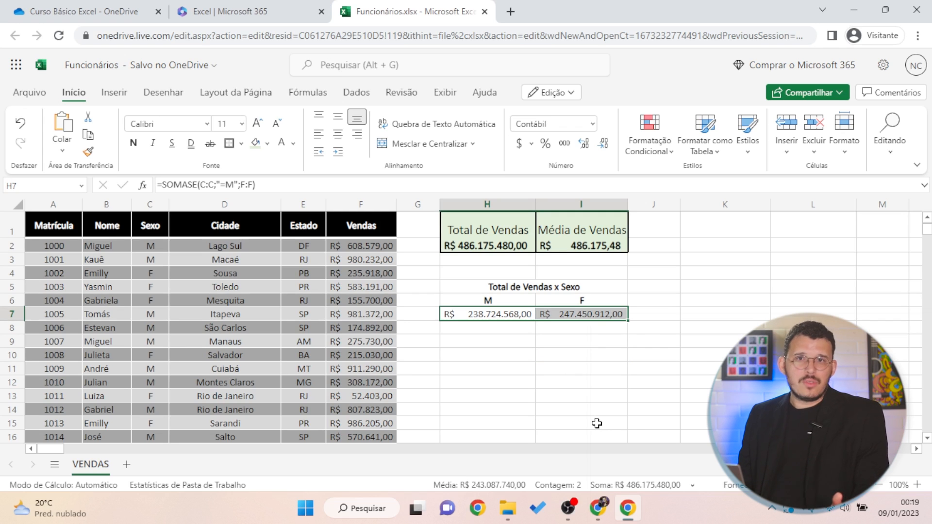
{"action": "left_click", "coordinate": [597, 358]}
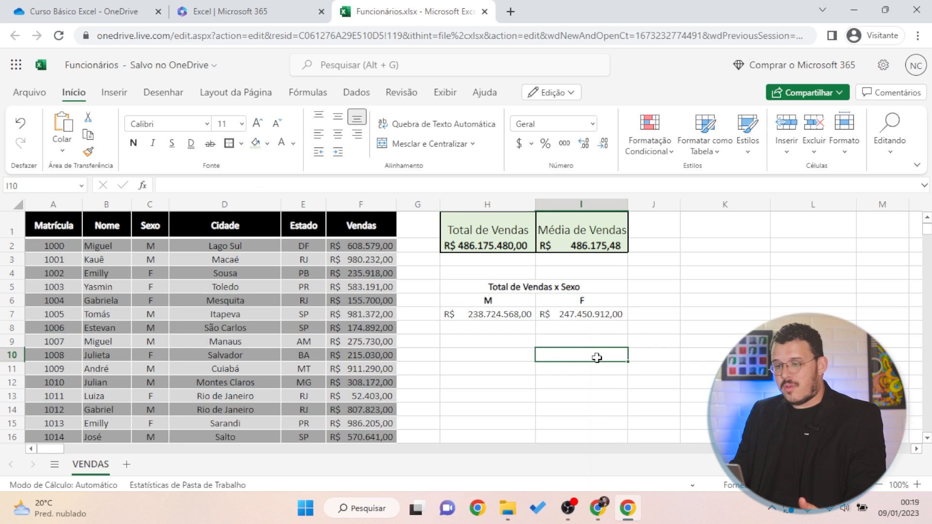
{"action": "left_click", "coordinate": [583, 326]}
{"action": "left_click_drag", "start_coordinate": [516, 315], "coordinate": [544, 315]}
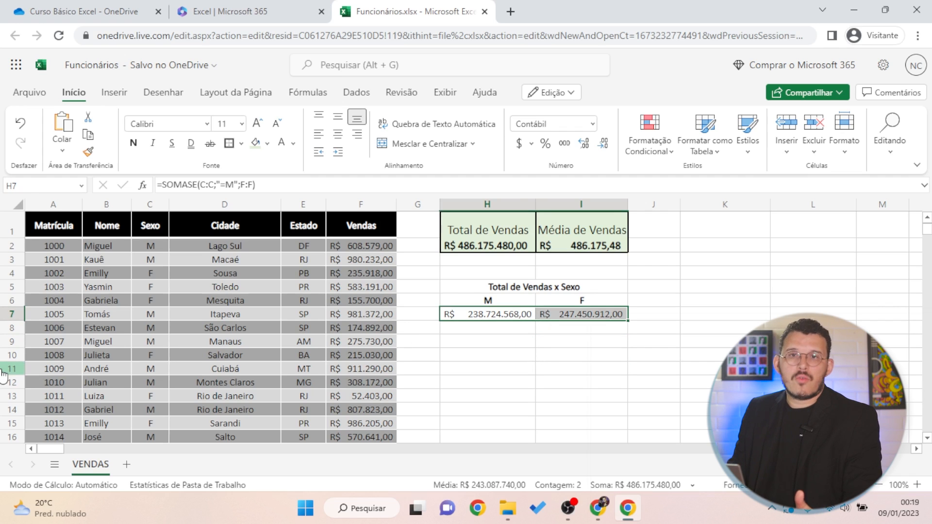
Select the whole H5:I7 Total de Vendas x Sexo block for bordering
{"action": "left_click", "coordinate": [431, 436]}
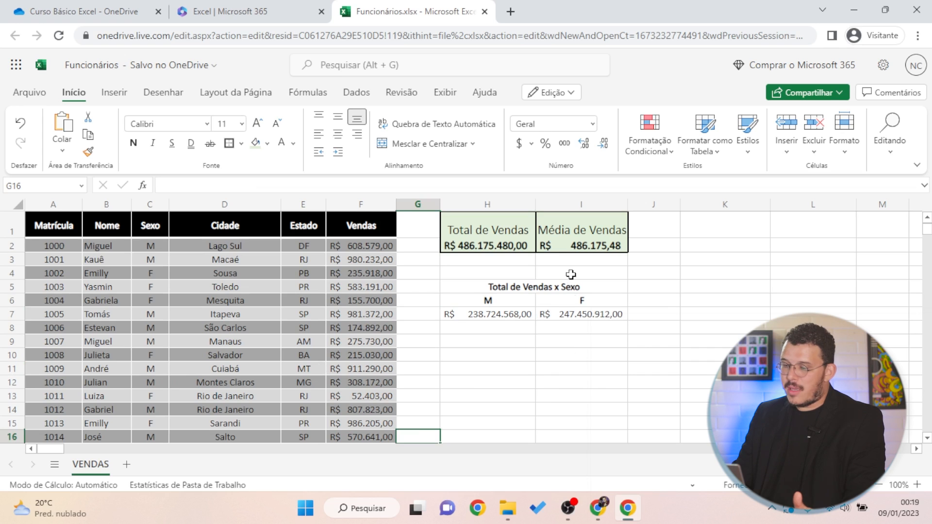
{"action": "left_click_drag", "start_coordinate": [557, 288], "coordinate": [547, 314]}
{"action": "left_click", "coordinate": [228, 144]}
Apply All Borders to H5:I7 and give the H6:I6 header row a dark fill
{"action": "left_click", "coordinate": [506, 383]}
{"action": "left_click_drag", "start_coordinate": [498, 302], "coordinate": [582, 298]}
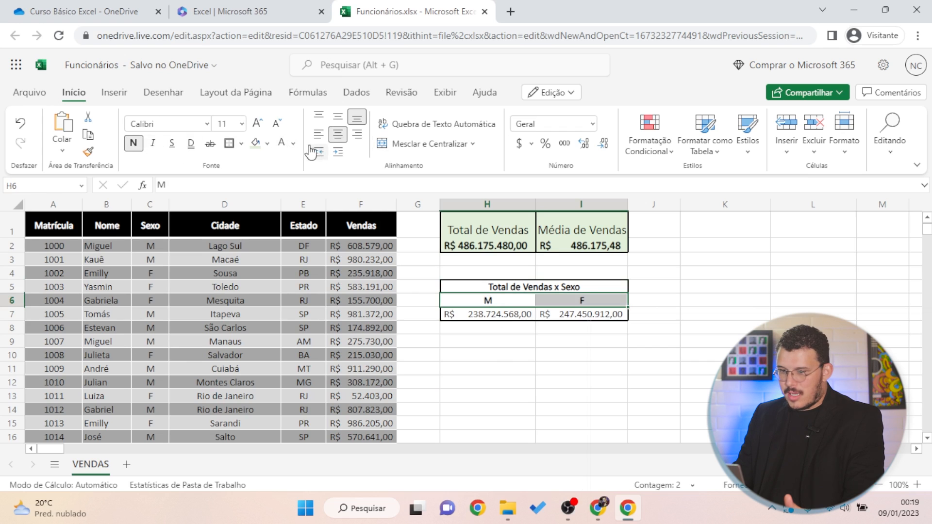
{"action": "left_click", "coordinate": [267, 143]}
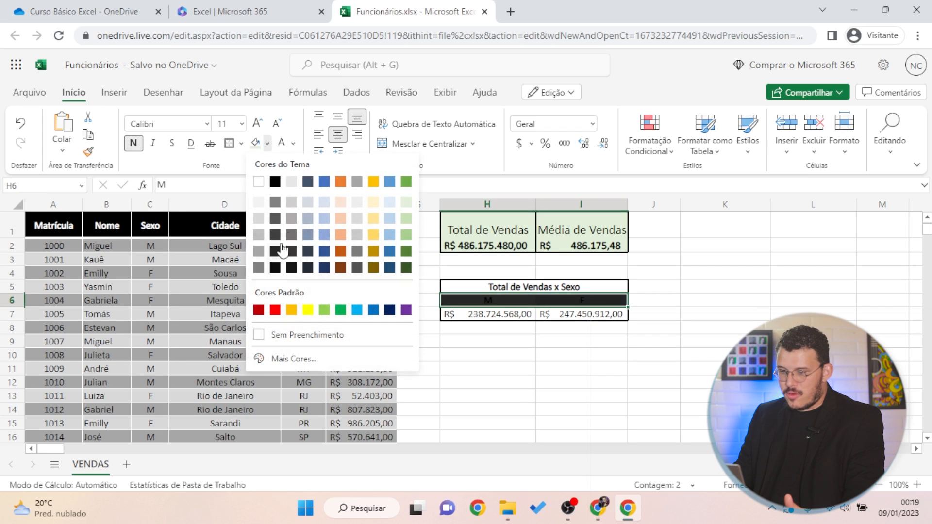
{"action": "left_click", "coordinate": [276, 251]}
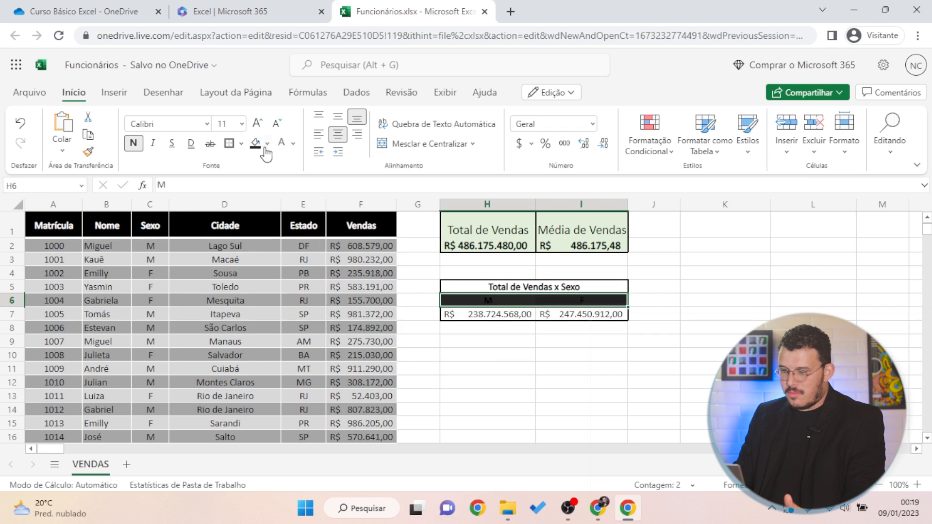
Make the M and F header text white
{"action": "left_click", "coordinate": [281, 146]}
{"action": "left_click", "coordinate": [553, 371]}
{"action": "left_click", "coordinate": [726, 369]}
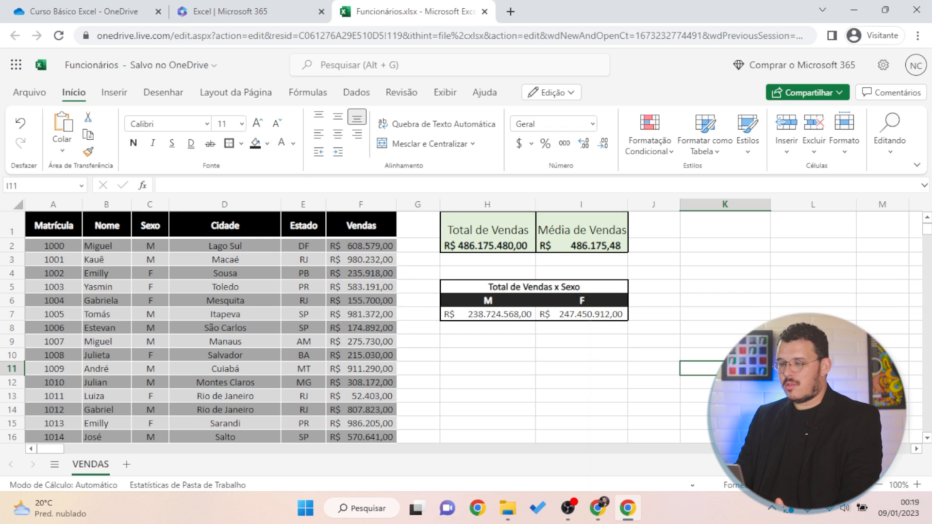
{"action": "left_click", "coordinate": [553, 365]}
{"action": "left_click", "coordinate": [585, 353]}
{"action": "left_click", "coordinate": [825, 289]}
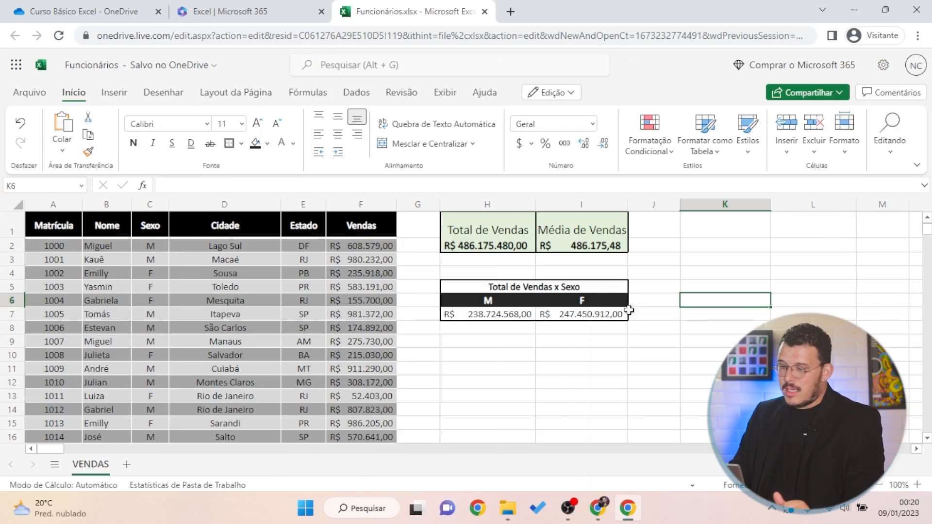
Copy the H5:I7 Total de Vendas x Sexo table and paste it at H9
{"action": "left_click_drag", "start_coordinate": [513, 286], "coordinate": [528, 312]}
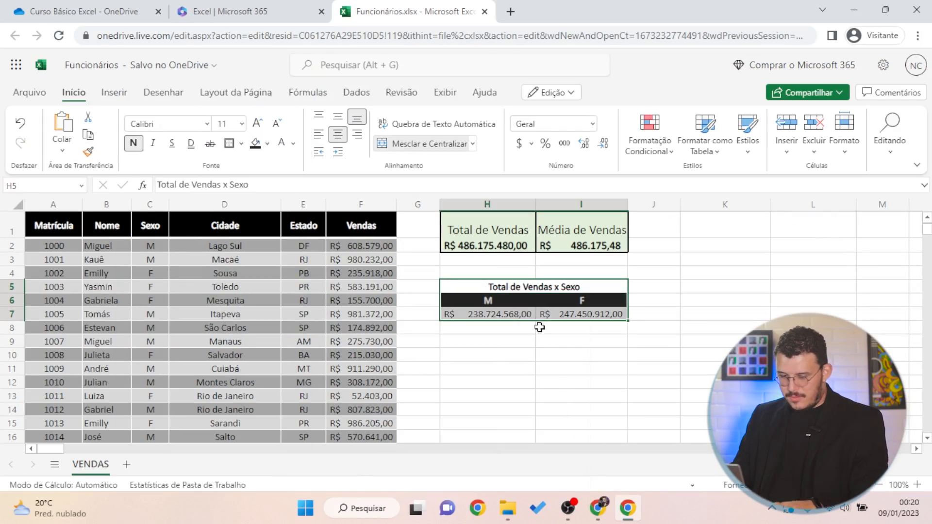
{"action": "key", "text": "ctrl+c"}
{"action": "left_click", "coordinate": [663, 288]}
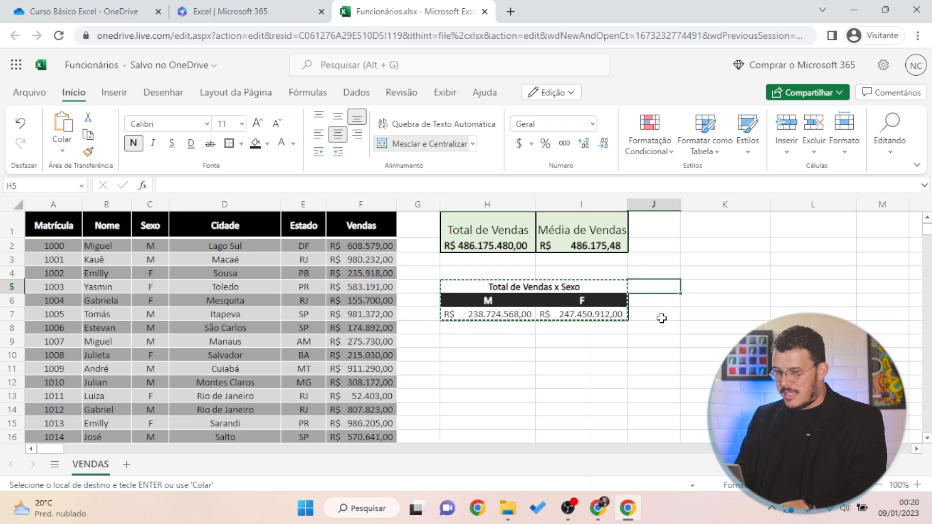
{"action": "left_click", "coordinate": [478, 341]}
{"action": "key", "text": "ctrl+v"}
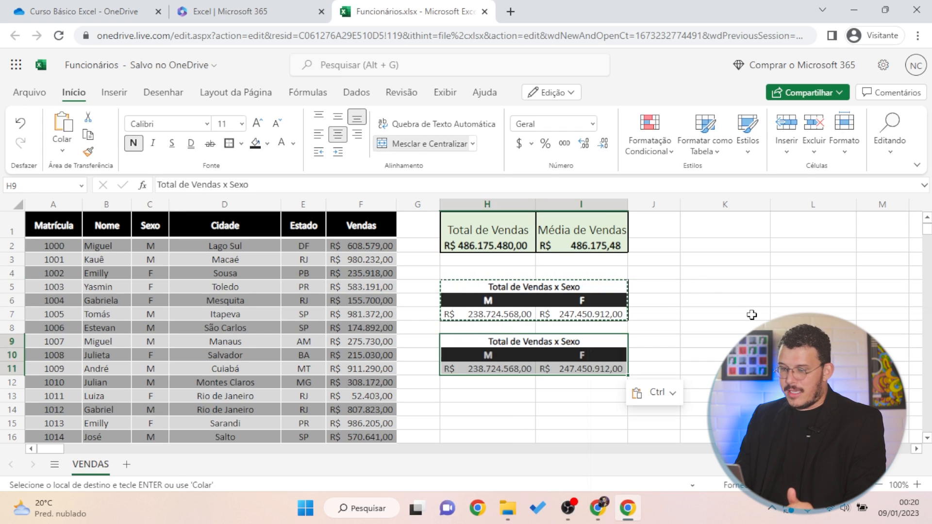
{"action": "left_click", "coordinate": [752, 315]}
{"action": "key", "text": "Escape"}
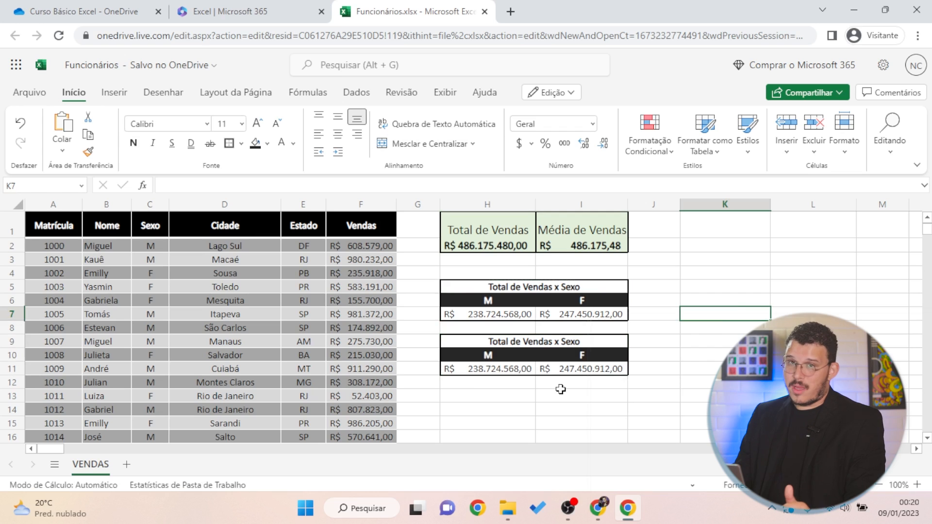
Retitle H9 to 'Qtd de Colaboradores x Sexo' and clear the copied values in H11:I11
{"action": "left_click", "coordinate": [529, 342]}
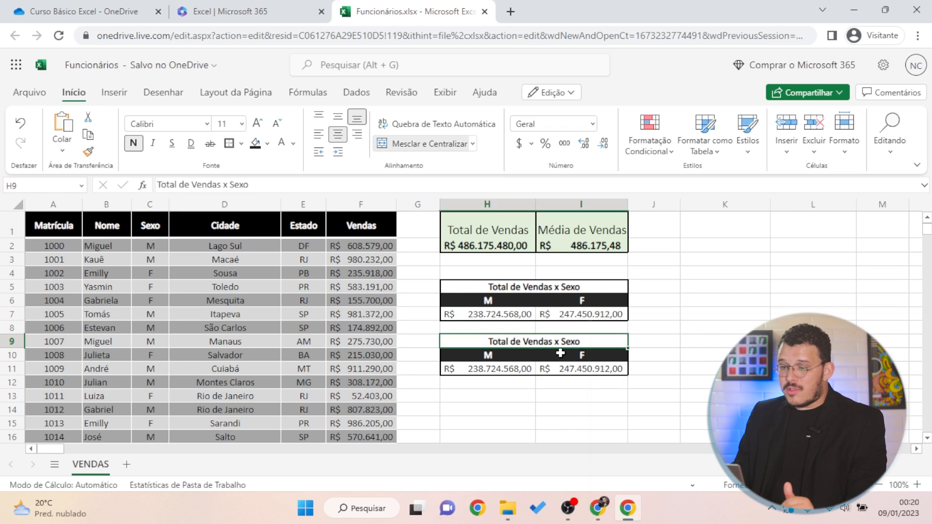
{"action": "left_click", "coordinate": [222, 185]}
{"action": "key", "text": "BackSpace"}
{"action": "key", "text": "BackSpace"}
{"action": "key", "text": "BackSpace"}
{"action": "key", "text": "BackSpace"}
{"action": "key", "text": "BackSpace"}
{"action": "key", "text": "BackSpace"}
{"action": "key", "text": "BackSpace"}
{"action": "key", "text": "BackSpace"}
{"action": "key", "text": "BackSpace"}
{"action": "key", "text": "BackSpace"}
{"action": "key", "text": "BackSpace"}
{"action": "key", "text": "BackSpace"}
{"action": "key", "text": "BackSpace"}
{"action": "key", "text": "BackSpace"}
{"action": "key", "text": "BackSpace"}
{"action": "type", "text": "Qtd"}
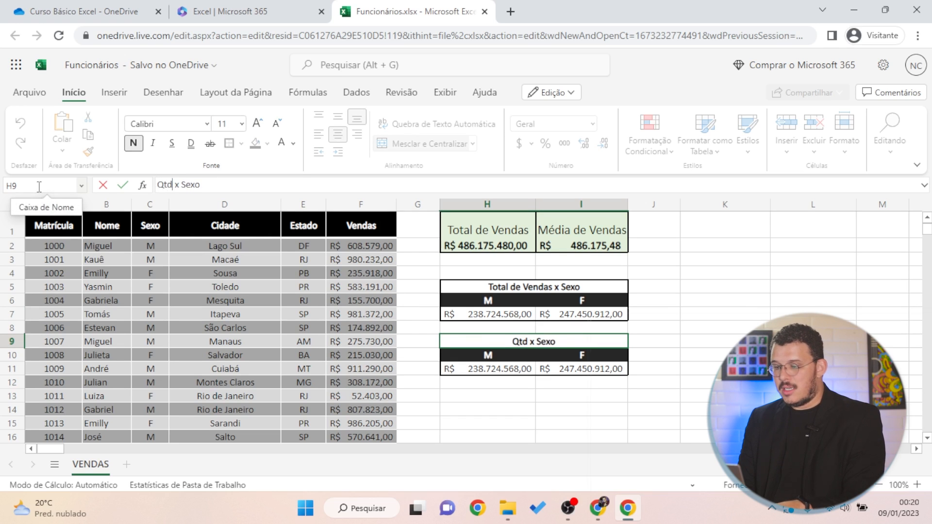
{"action": "type", "text": "de Colaboradores"}
{"action": "key", "text": "Return"}
{"action": "left_click_drag", "start_coordinate": [484, 369], "coordinate": [591, 370]}
{"action": "key", "text": "Delete"}
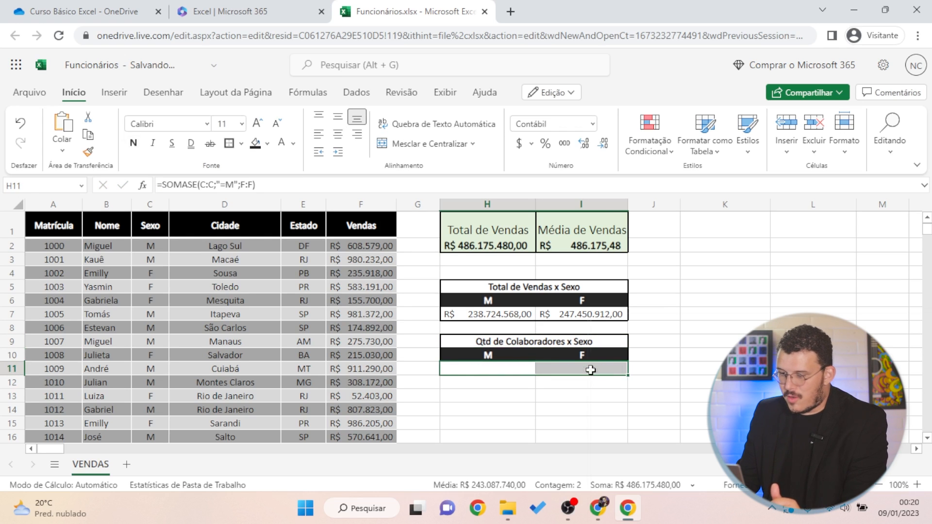
Enter =CONT.SE(C:C;"=M") in H11, counting 491 male employees
{"action": "left_click", "coordinate": [511, 371]}
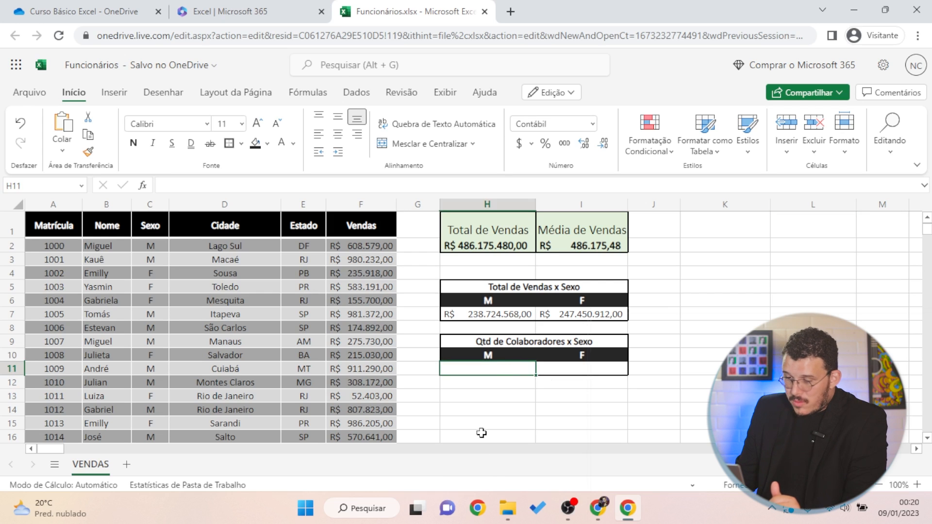
{"action": "type", "text": "=cont"}
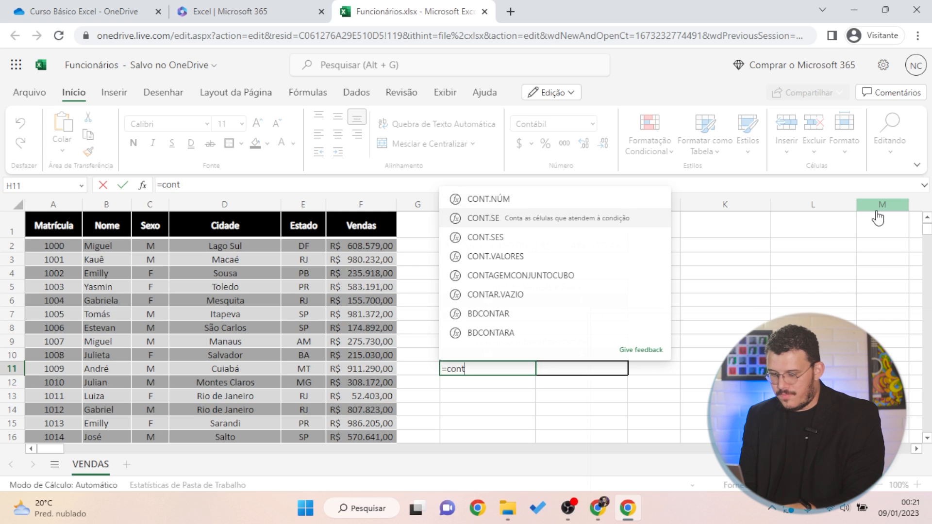
{"action": "type", "text": ".se("}
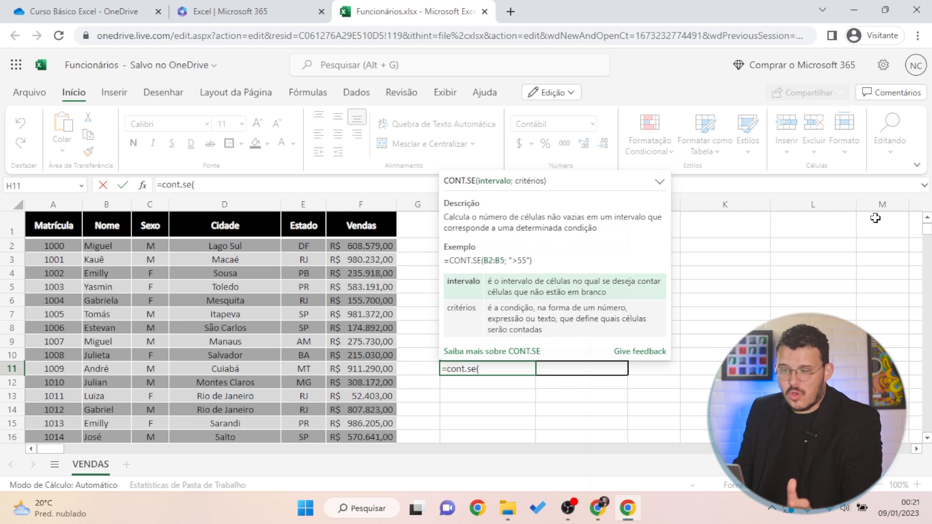
{"action": "left_click", "coordinate": [154, 208]}
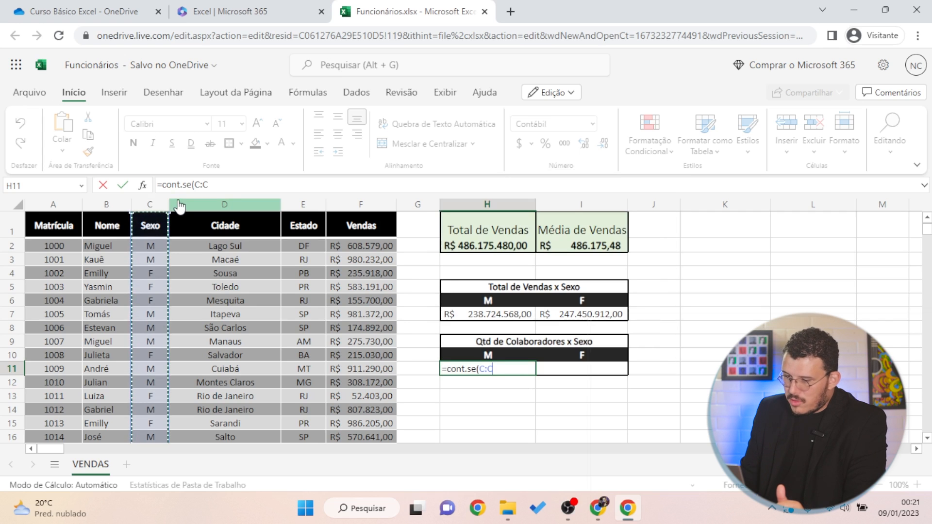
{"action": "type", "text": ";"}
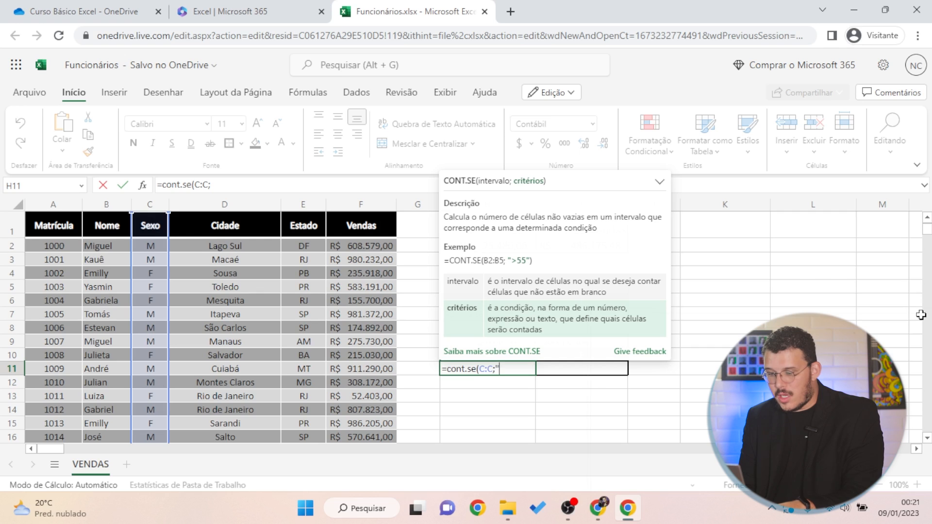
{"action": "type", "text": "\"=M"}
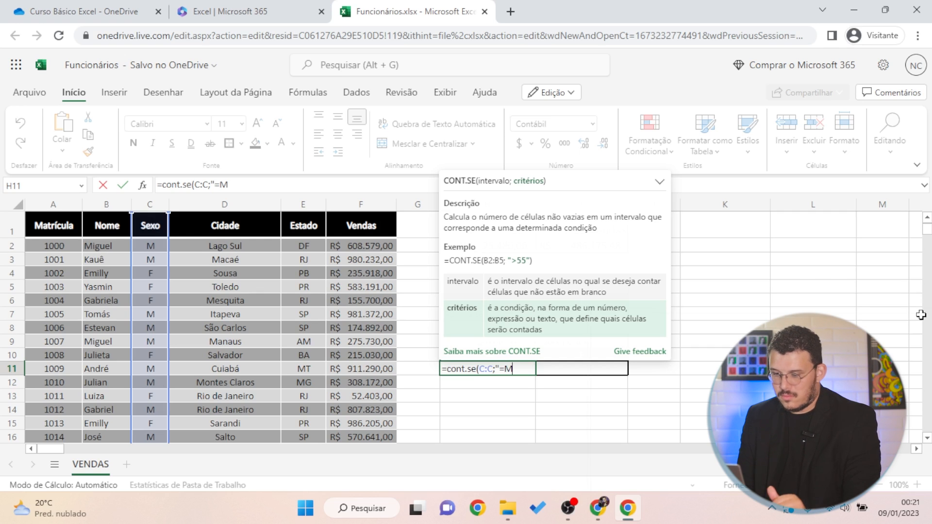
{"action": "type", "text": "\""}
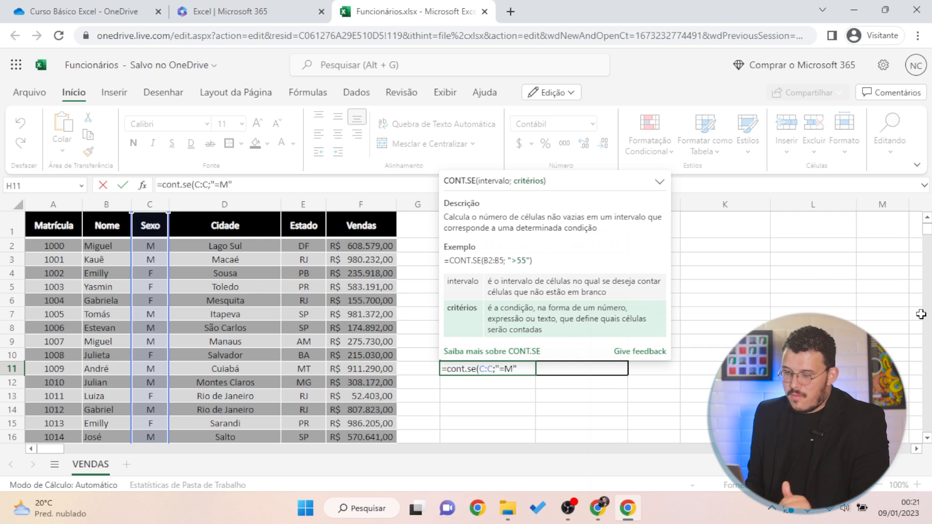
{"action": "type", "text": ")"}
{"action": "key", "text": "Return"}
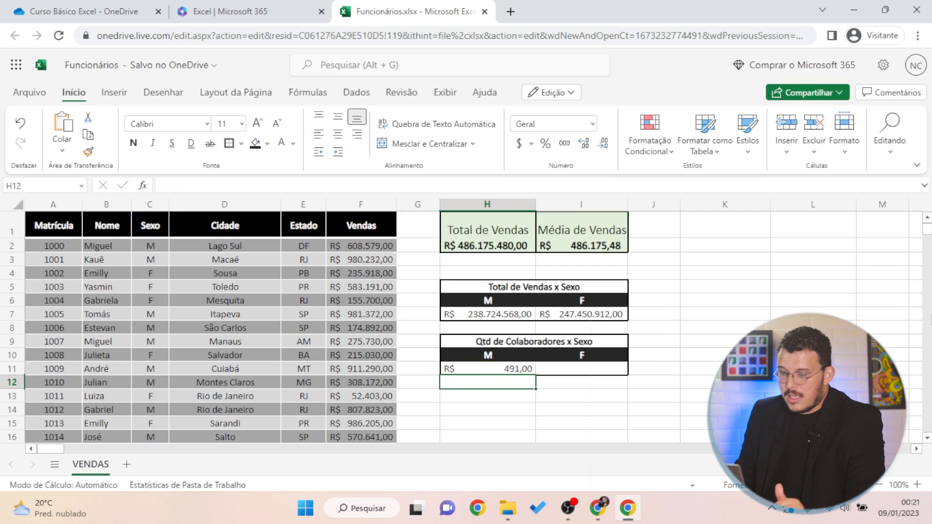
{"action": "left_click", "coordinate": [505, 367]}
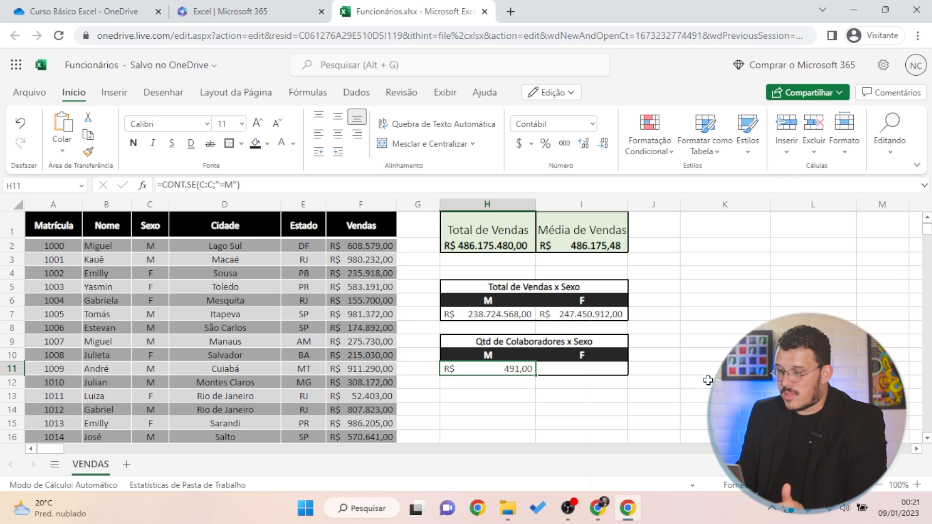
Switch H11 to Número format and remove both decimals, leaving 491
{"action": "left_click", "coordinate": [594, 125]}
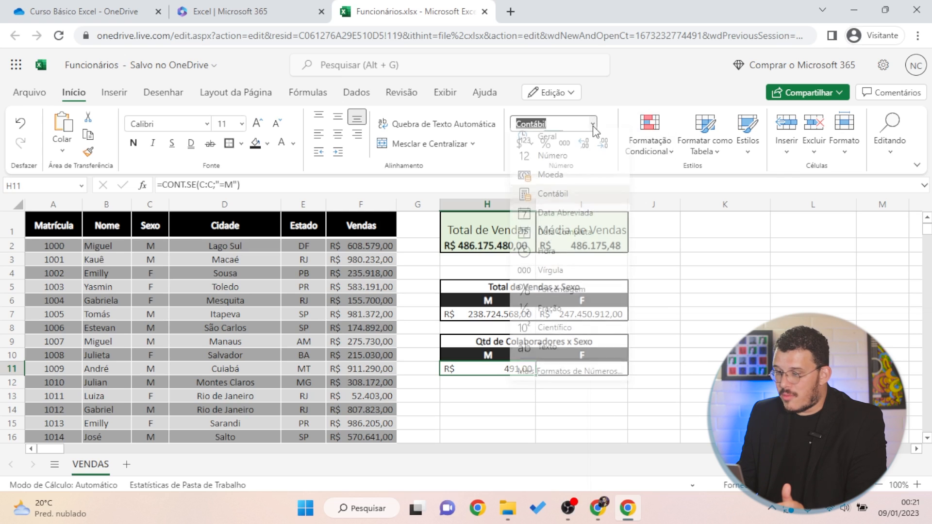
{"action": "left_click", "coordinate": [575, 161]}
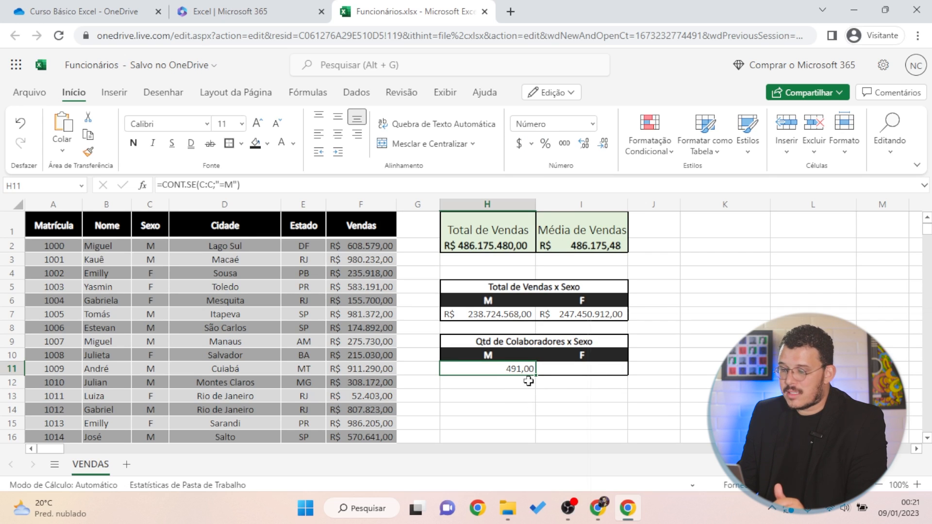
{"action": "left_click", "coordinate": [603, 146]}
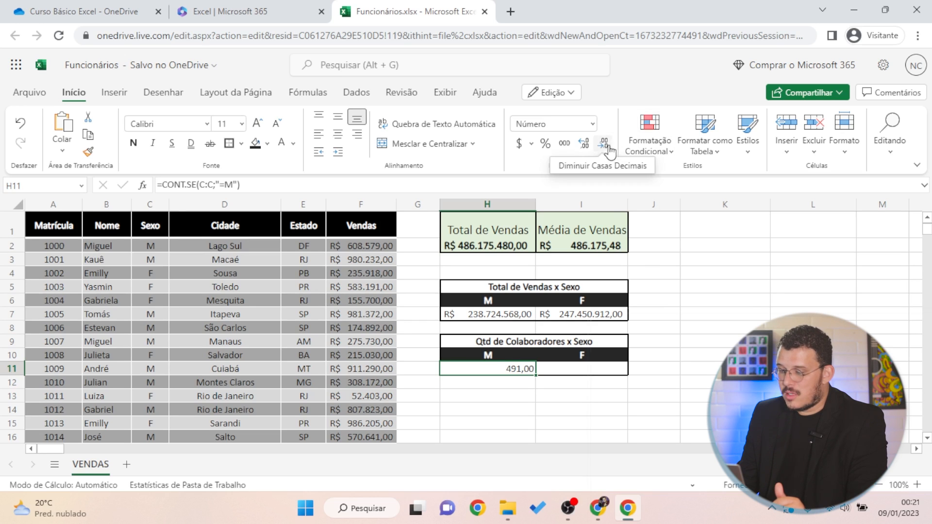
{"action": "left_click", "coordinate": [603, 146]}
{"action": "left_click", "coordinate": [703, 382]}
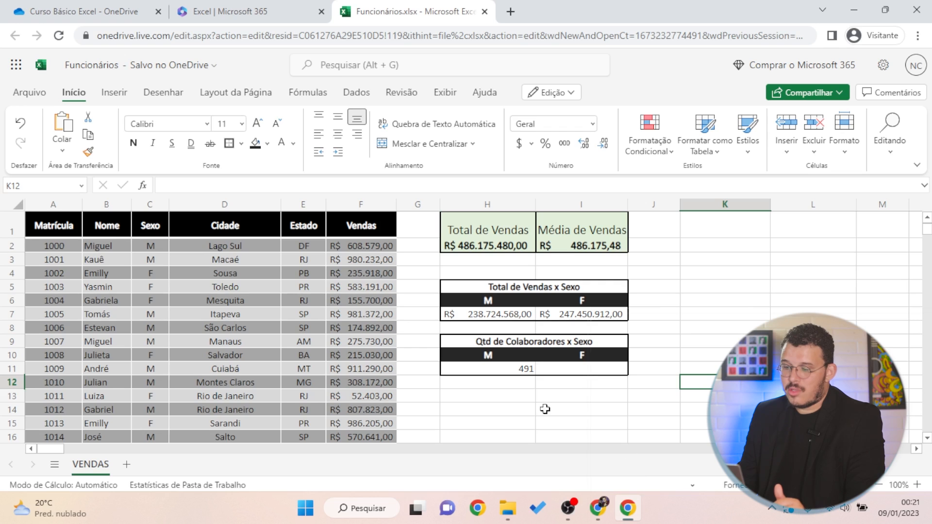
Centre the 491 male count in H11
{"action": "left_click", "coordinate": [515, 372]}
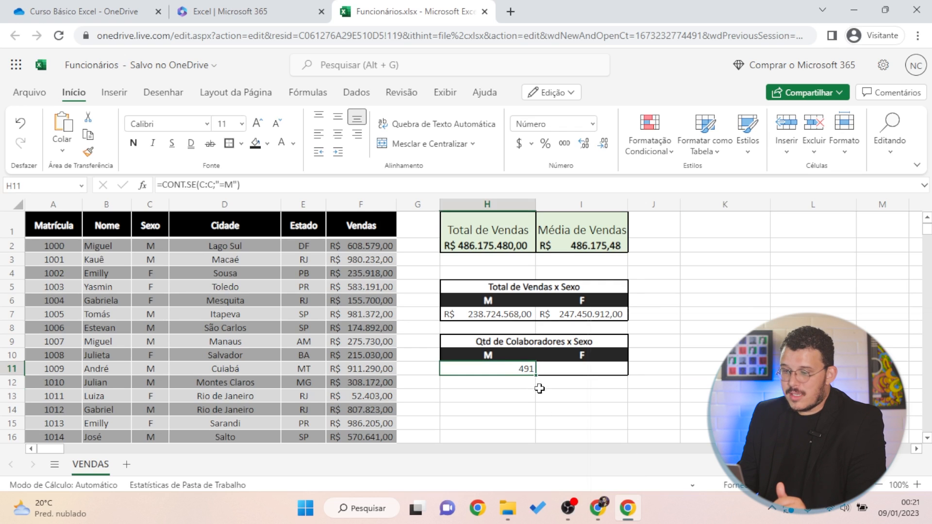
{"action": "left_click", "coordinate": [338, 134]}
{"action": "left_click_drag", "start_coordinate": [725, 273], "coordinate": [724, 287]}
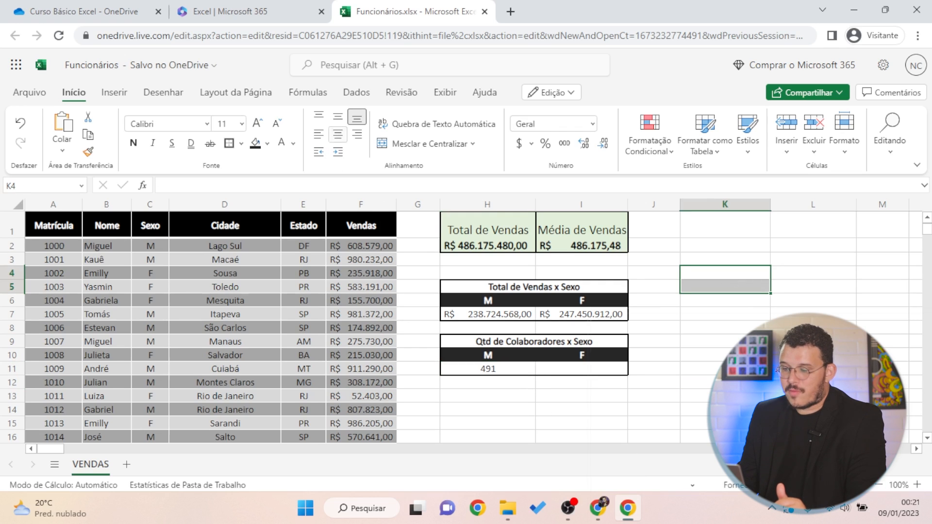
{"action": "left_click", "coordinate": [529, 380]}
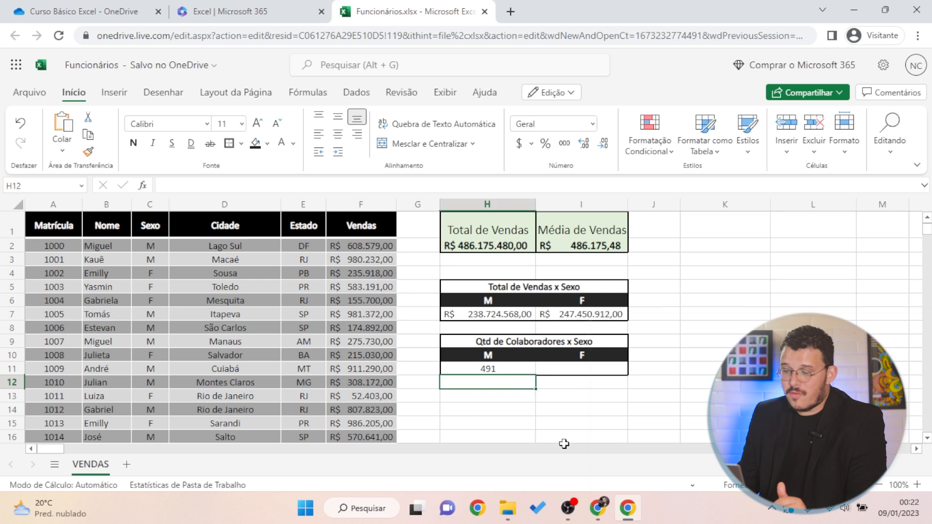
{"action": "left_click", "coordinate": [516, 355]}
{"action": "left_click", "coordinate": [519, 369]}
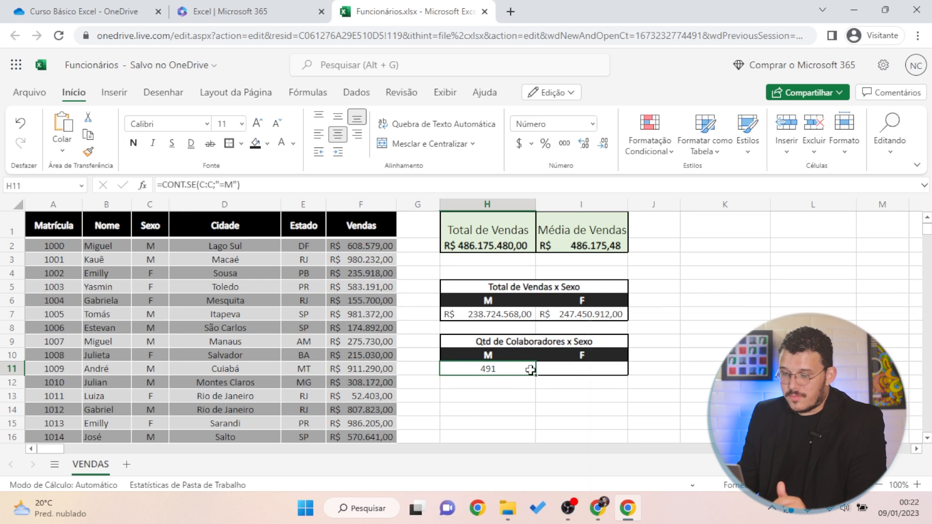
Make a first, malformed attempt at the female CONT.SE formula in I11
{"action": "left_click", "coordinate": [564, 372]}
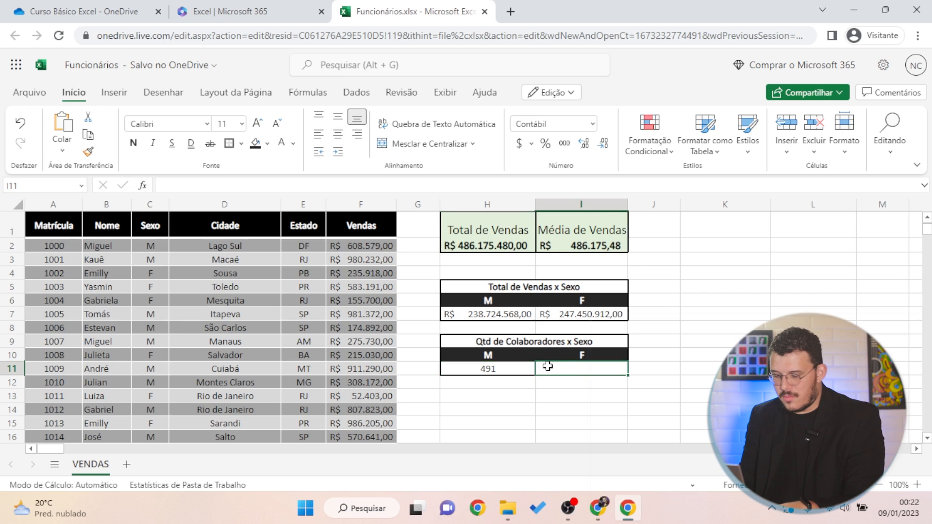
{"action": "type", "text": "=cont.se("}
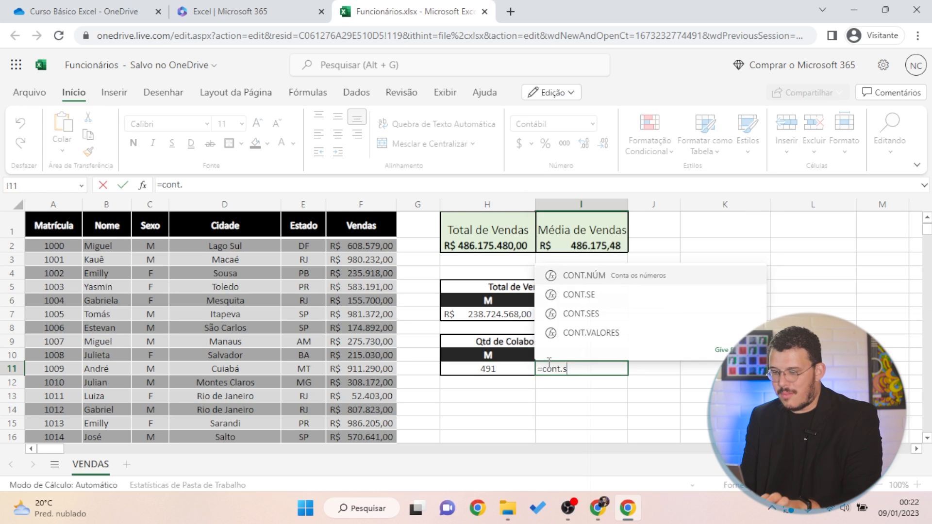
{"action": "left_click", "coordinate": [149, 204]}
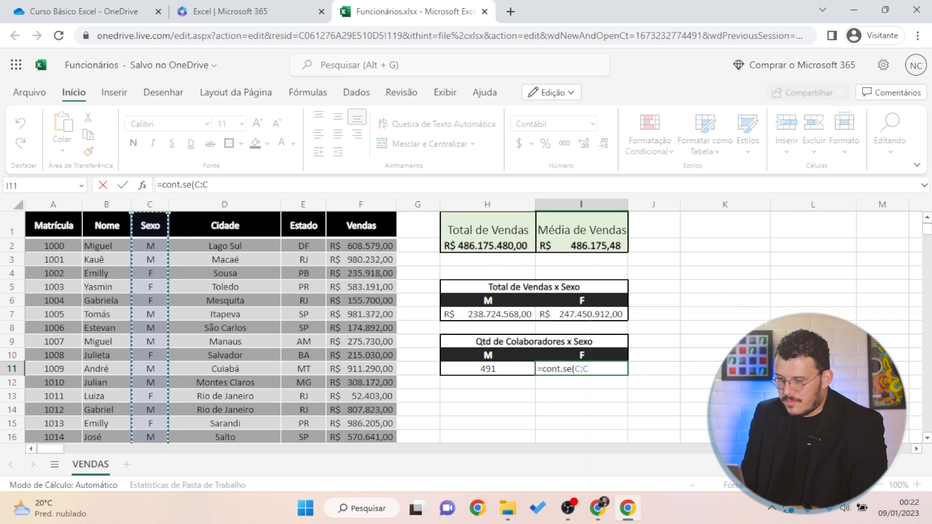
{"action": "type", "text": ".se(C:C;"}
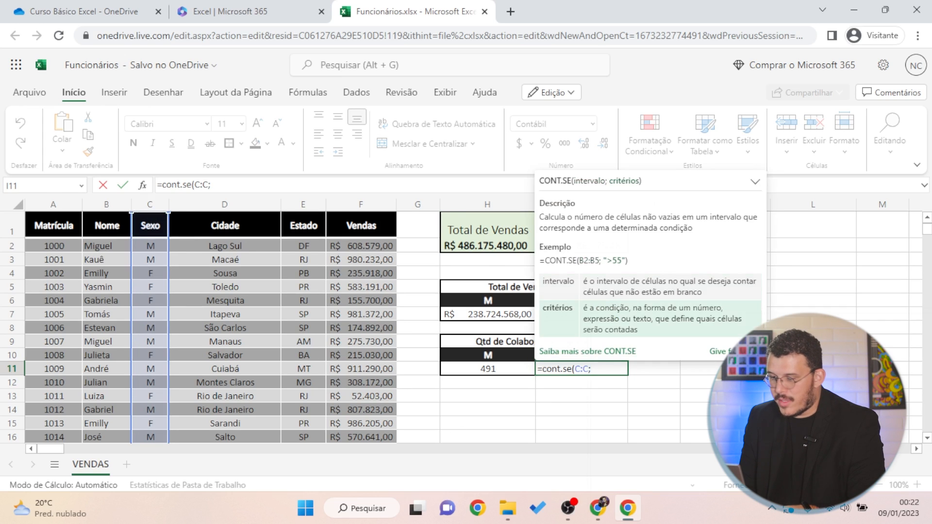
{"action": "type", "text": "=\"F\")"}
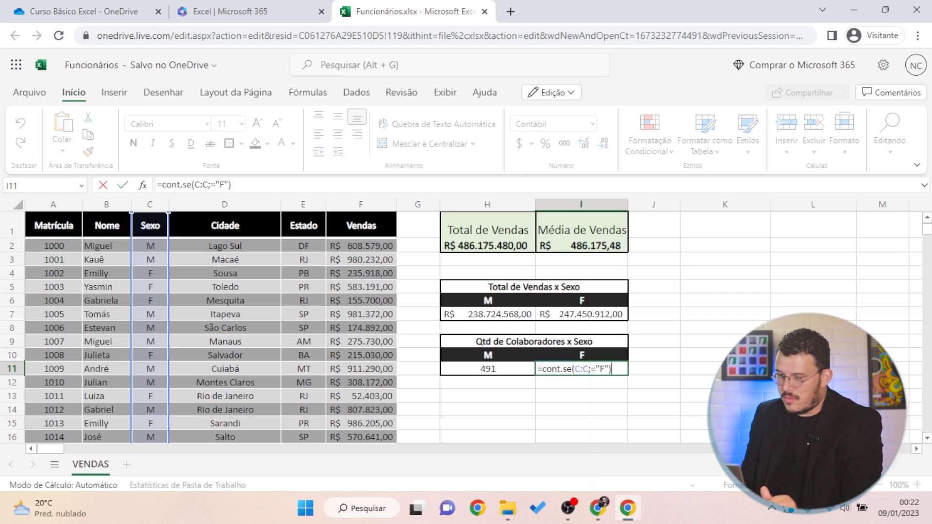
{"action": "key", "text": "Return"}
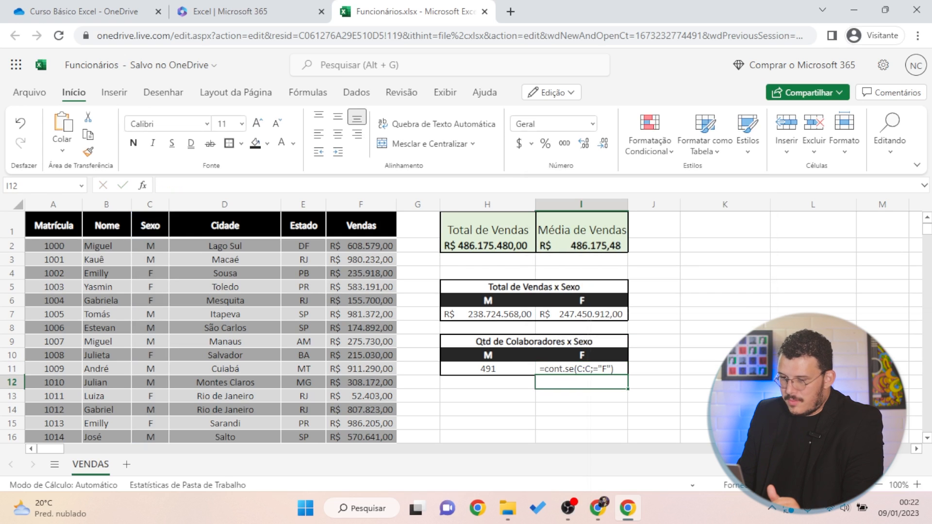
Re-enter I11 as =CONT.SE(C:C;"=F") to count the female employees
{"action": "key", "text": "Up"}
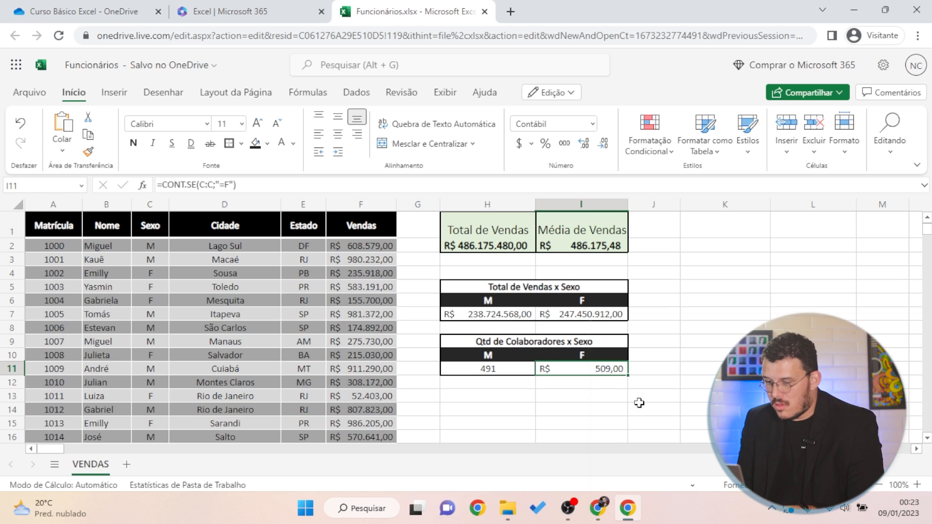
{"action": "type", "text": "=cont.se("}
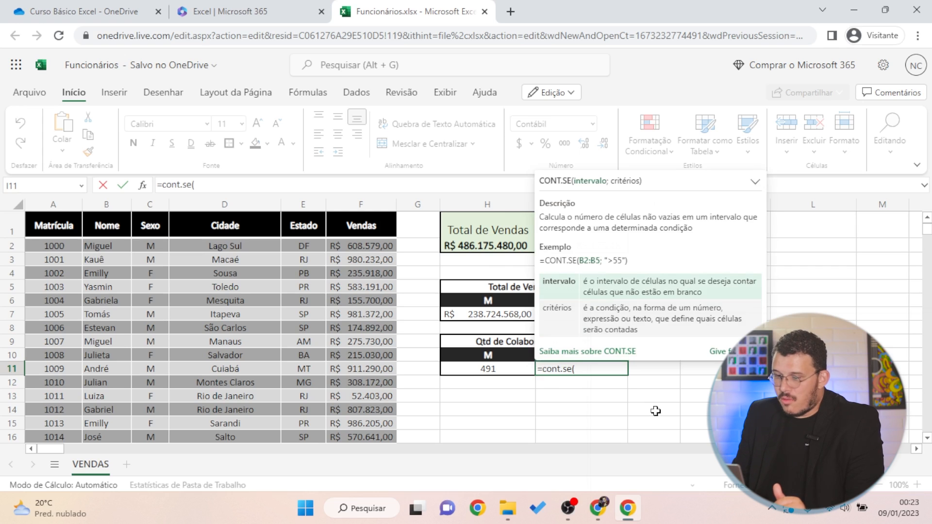
{"action": "left_click", "coordinate": [149, 213]}
{"action": "type", "text": ";"}
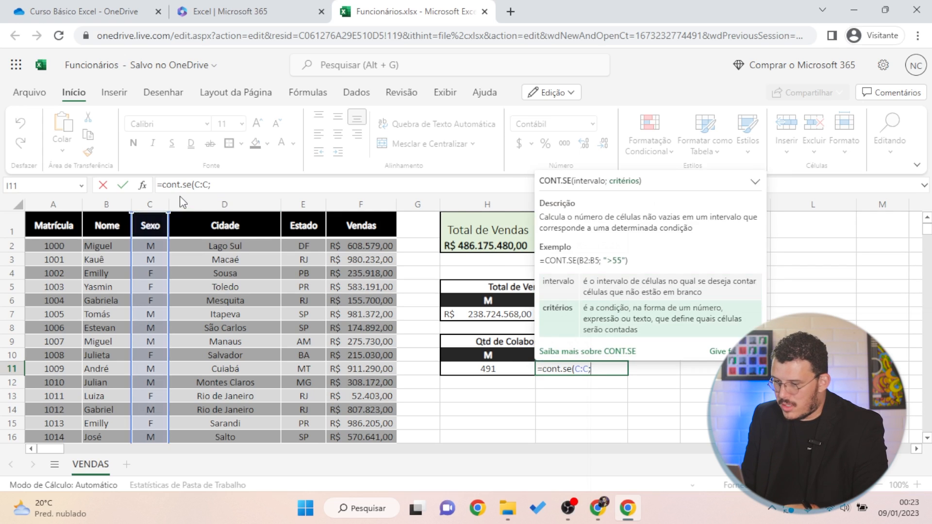
{"action": "type", "text": "\"=F\")"}
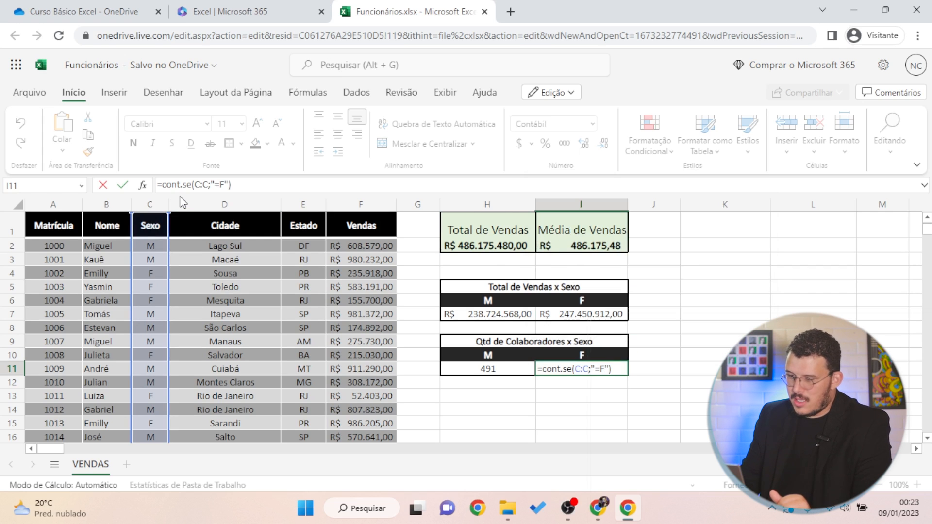
{"action": "key", "text": "Return"}
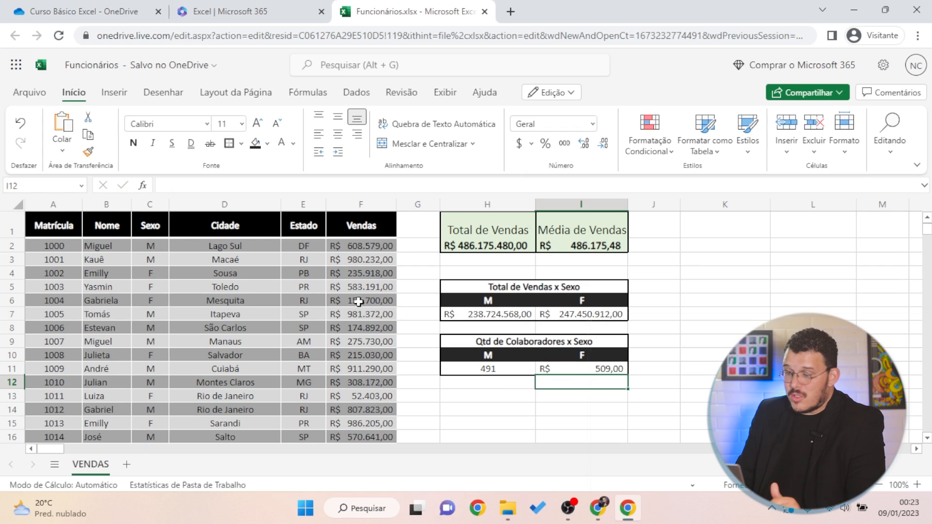
Inspect the female count formula in I11
{"action": "left_click", "coordinate": [604, 369]}
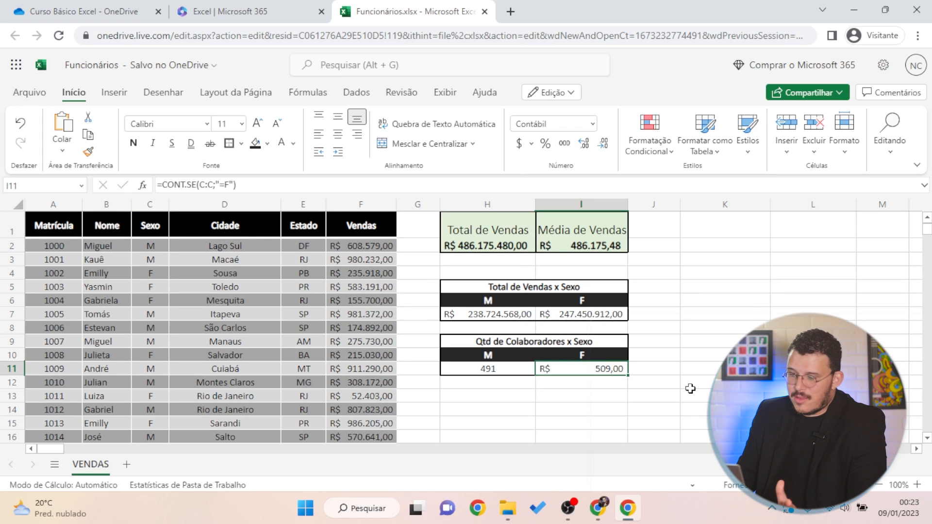
{"action": "left_click", "coordinate": [561, 397]}
{"action": "left_click", "coordinate": [573, 382]}
{"action": "left_click", "coordinate": [574, 371]}
{"action": "left_click", "coordinate": [545, 419]}
Copy H11's plain number format onto I11 with Format Painter, showing 509
{"action": "left_click", "coordinate": [473, 369]}
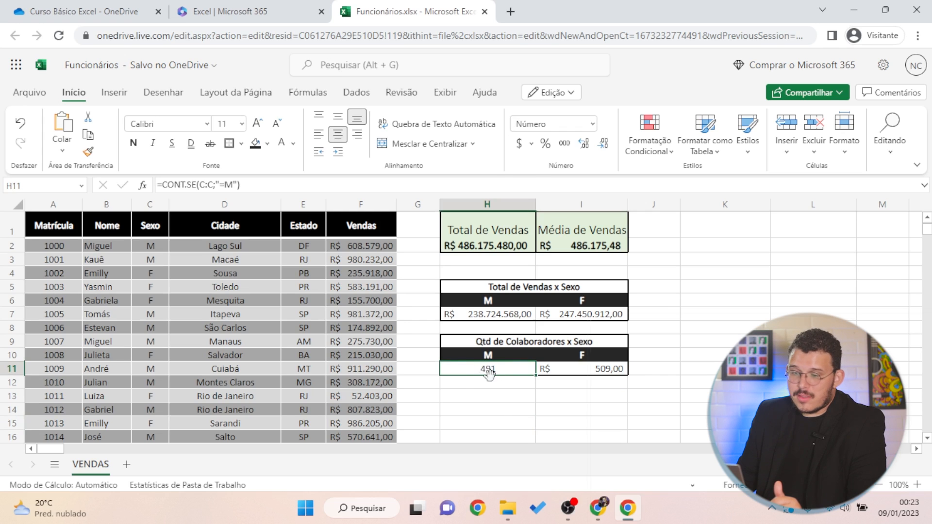
{"action": "left_click", "coordinate": [89, 155]}
{"action": "left_click", "coordinate": [609, 367]}
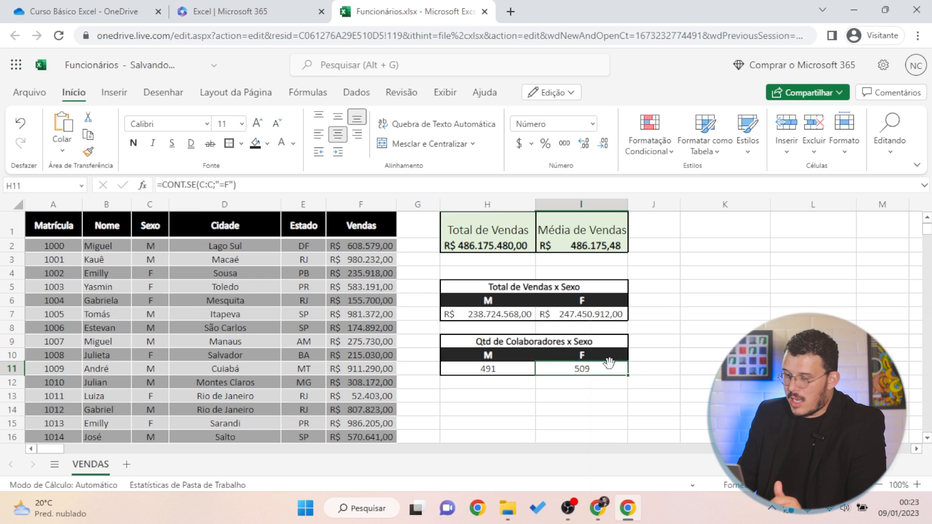
{"action": "left_click", "coordinate": [678, 359]}
{"action": "left_click_drag", "start_coordinate": [554, 399], "coordinate": [549, 404]}
{"action": "left_click", "coordinate": [680, 394]}
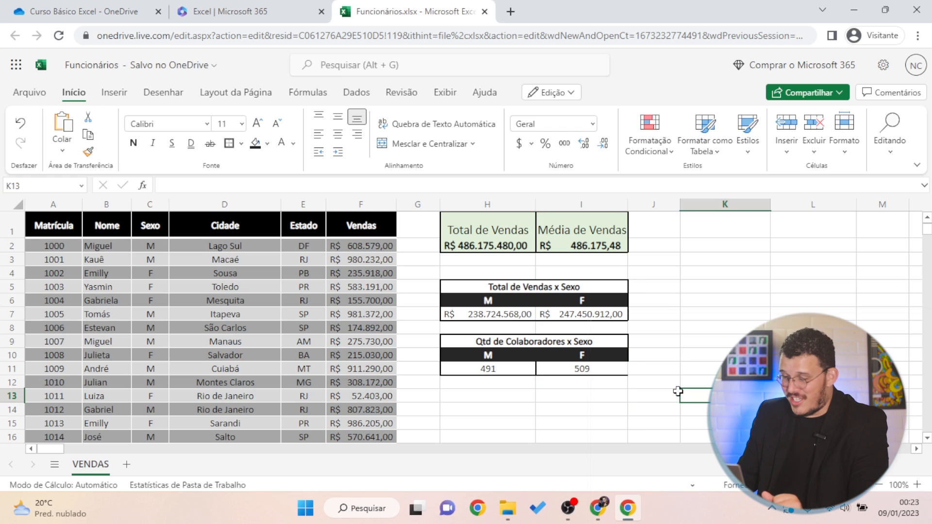
{"action": "left_click", "coordinate": [465, 370]}
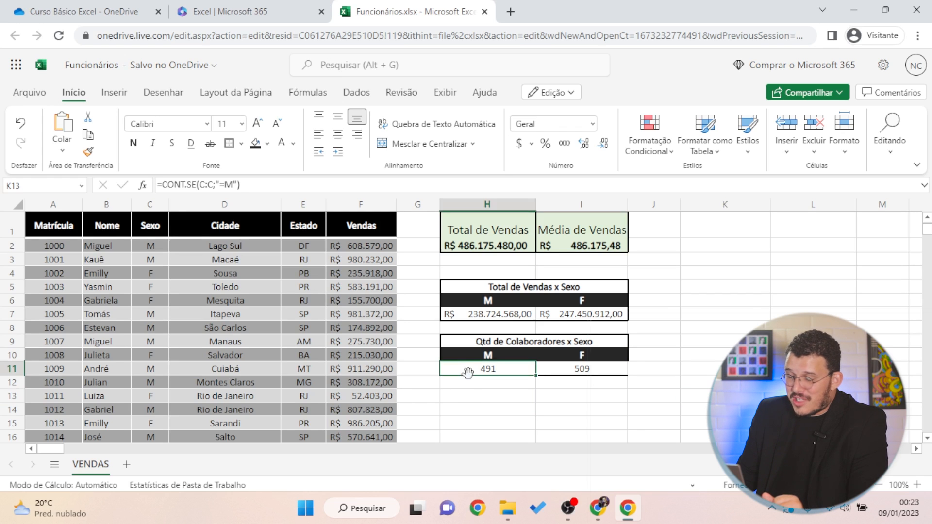
{"action": "left_click", "coordinate": [474, 430]}
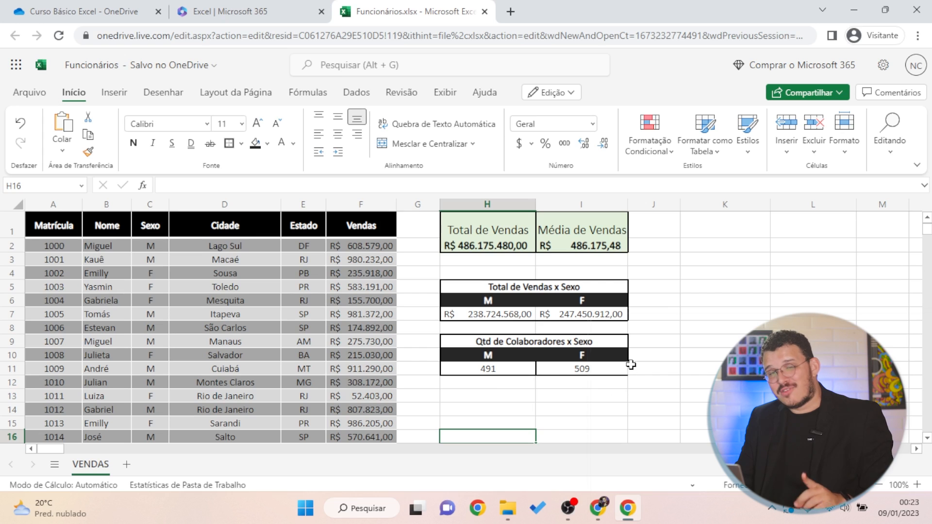
Undo the painted format, then set I11 to Número with no decimals, centred
{"action": "left_click", "coordinate": [744, 314]}
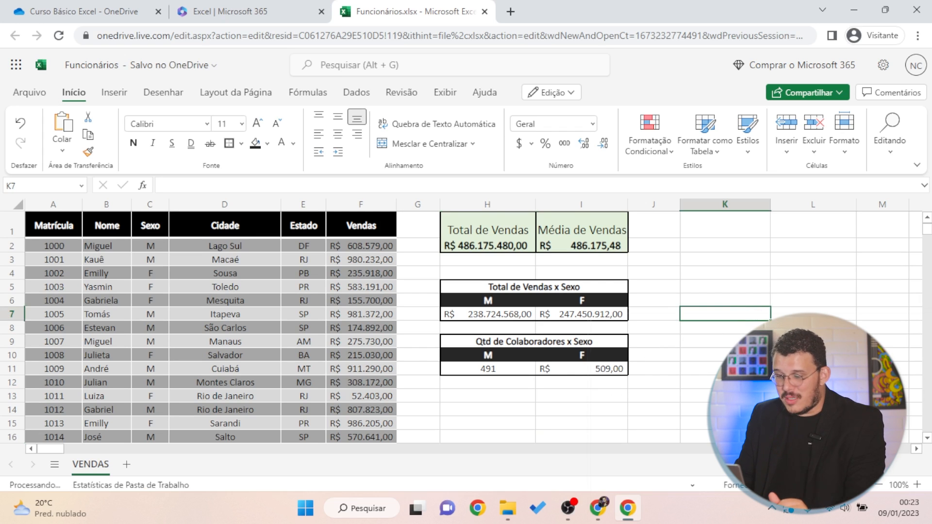
{"action": "key", "text": "ctrl+z"}
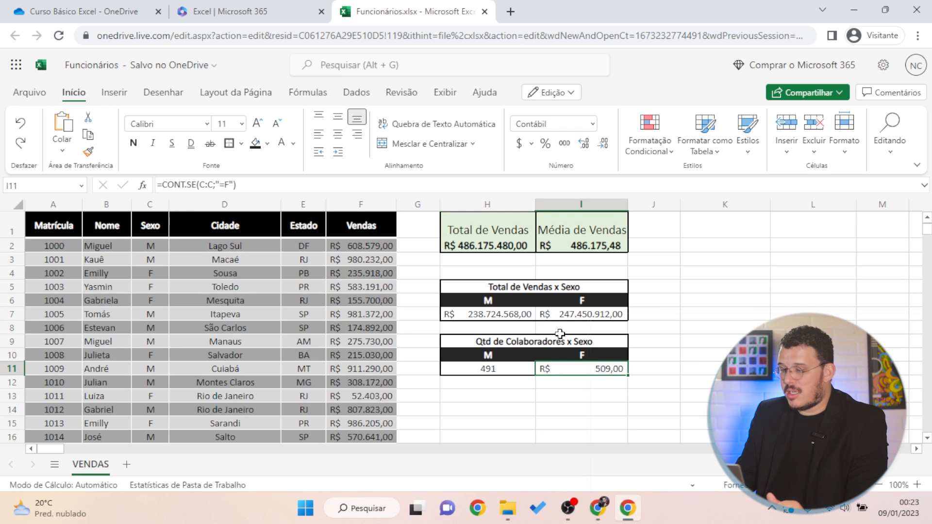
{"action": "left_click", "coordinate": [594, 124]}
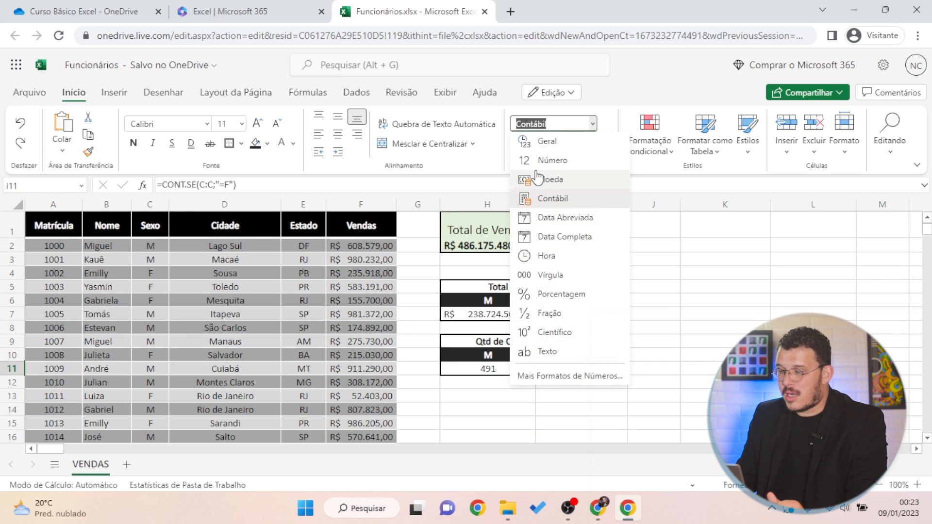
{"action": "left_click", "coordinate": [552, 160]}
{"action": "left_click", "coordinate": [605, 145]}
{"action": "left_click", "coordinate": [605, 145]}
{"action": "left_click", "coordinate": [338, 134]}
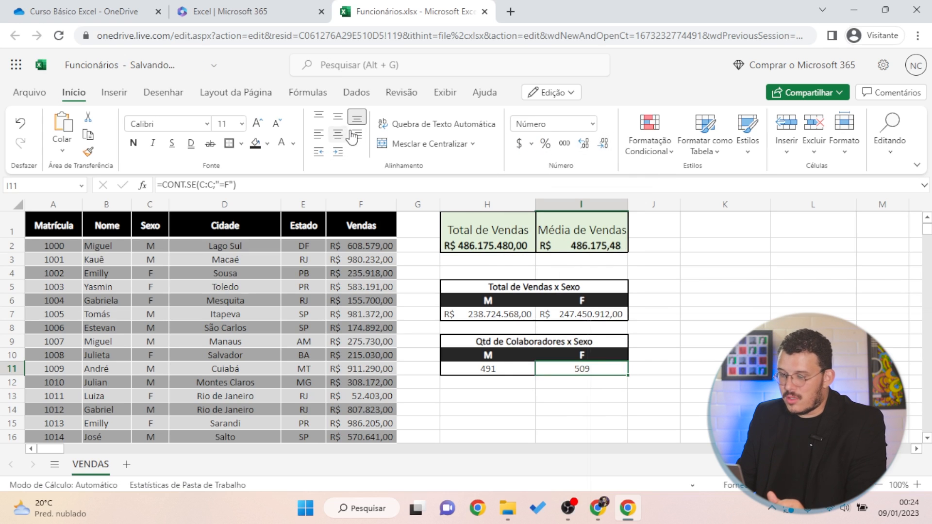
Select the 491 and 509 counts to confirm they total 1000 employees
{"action": "left_click_drag", "start_coordinate": [724, 314], "coordinate": [678, 305]}
{"action": "left_click", "coordinate": [814, 382]}
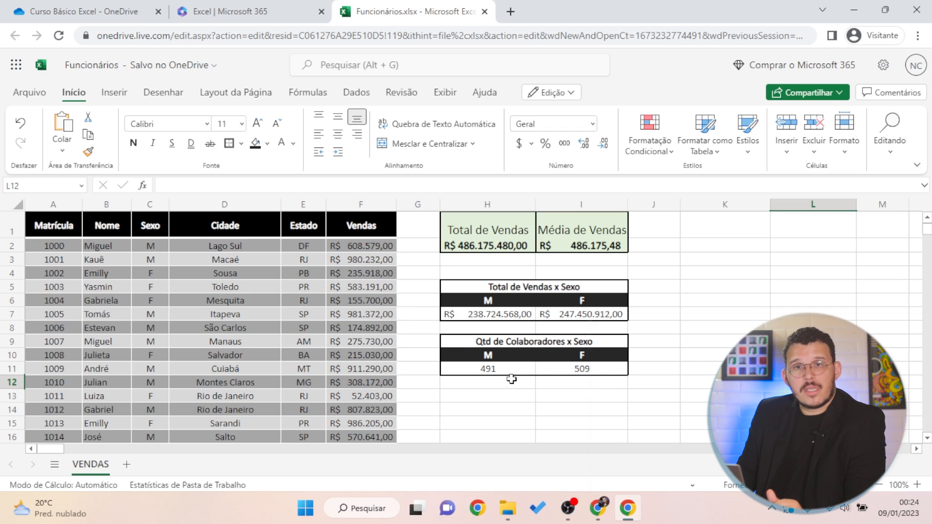
{"action": "left_click_drag", "start_coordinate": [499, 372], "coordinate": [550, 367]}
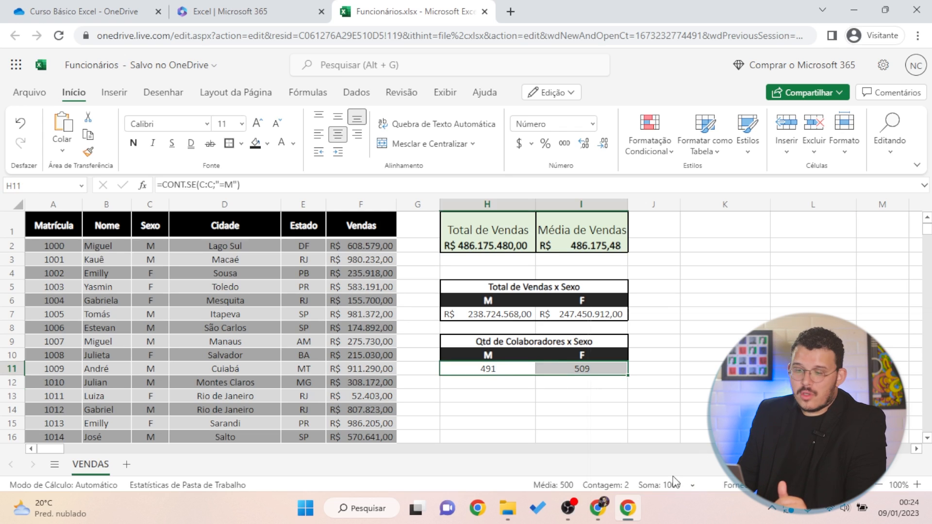
{"action": "left_click", "coordinate": [128, 318]}
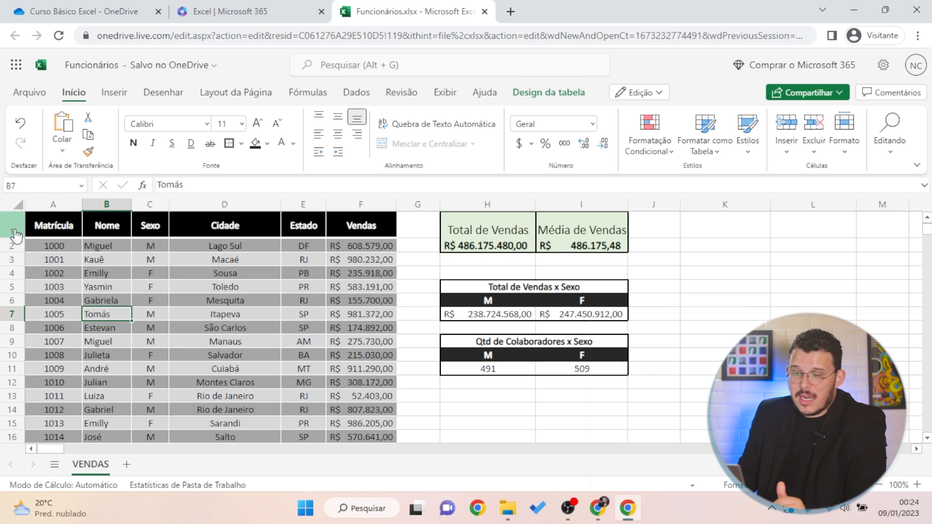
{"action": "left_click_drag", "start_coordinate": [68, 225], "coordinate": [364, 236]}
{"action": "left_click", "coordinate": [343, 298]}
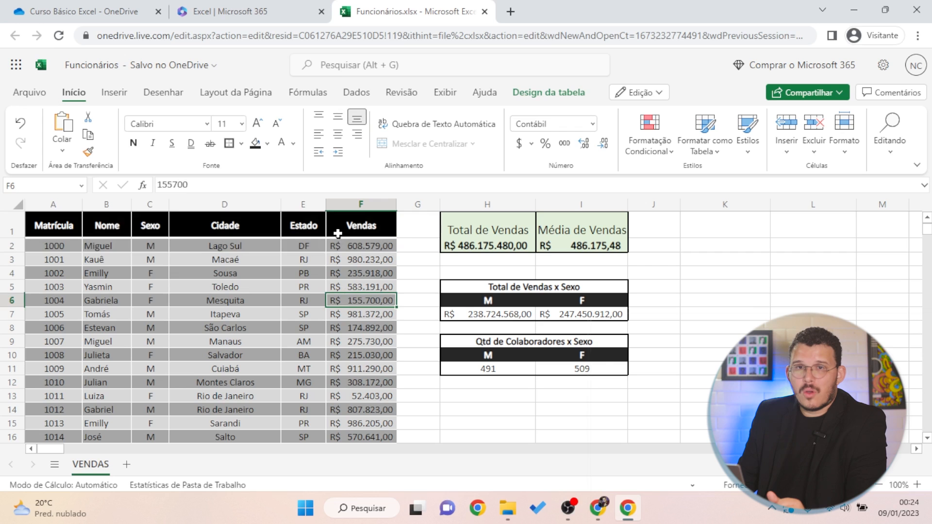
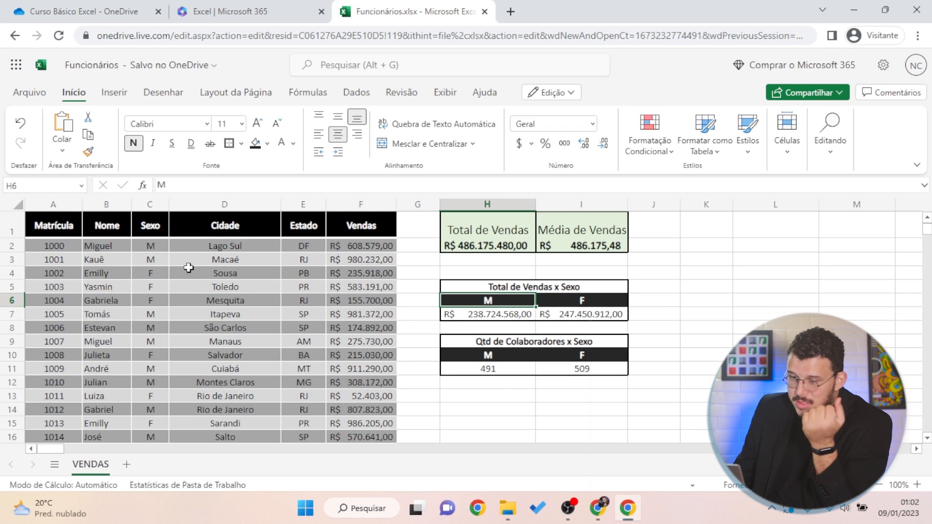
Review the table's Sexo and Estado columns, then return to the Matrícula header in A1
{"action": "left_click", "coordinate": [153, 214]}
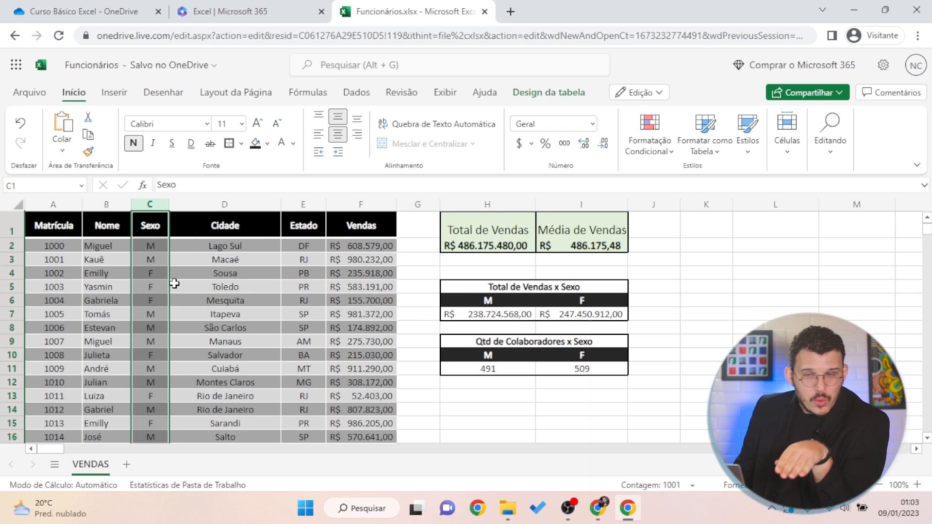
{"action": "left_click", "coordinate": [738, 368]}
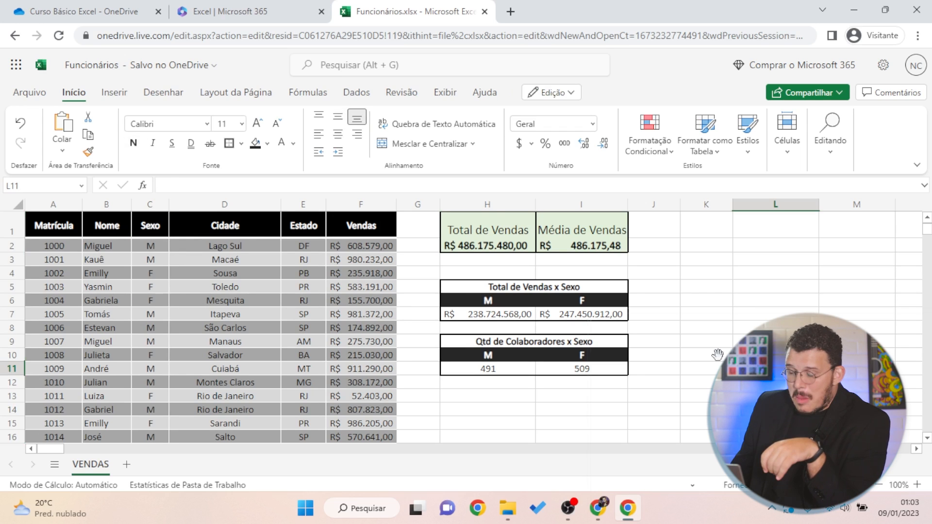
{"action": "left_click", "coordinate": [310, 209]}
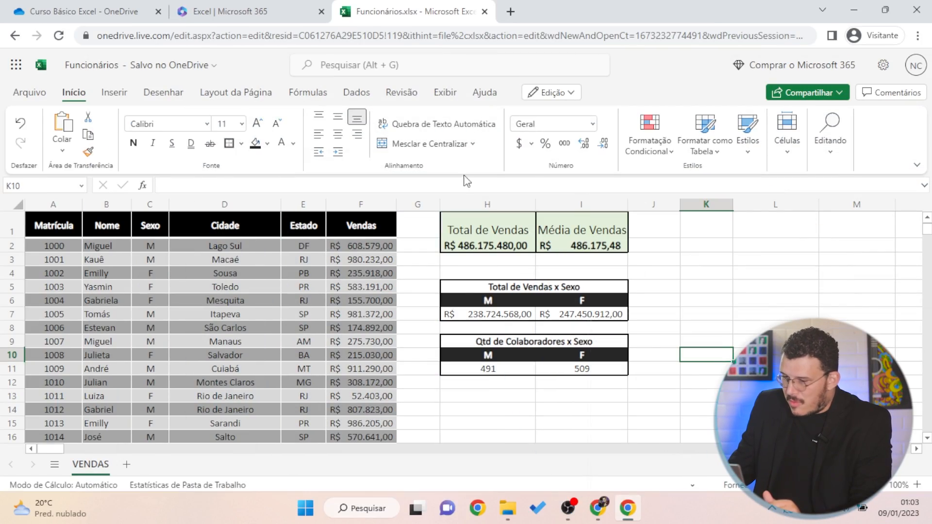
{"action": "left_click", "coordinate": [712, 245]}
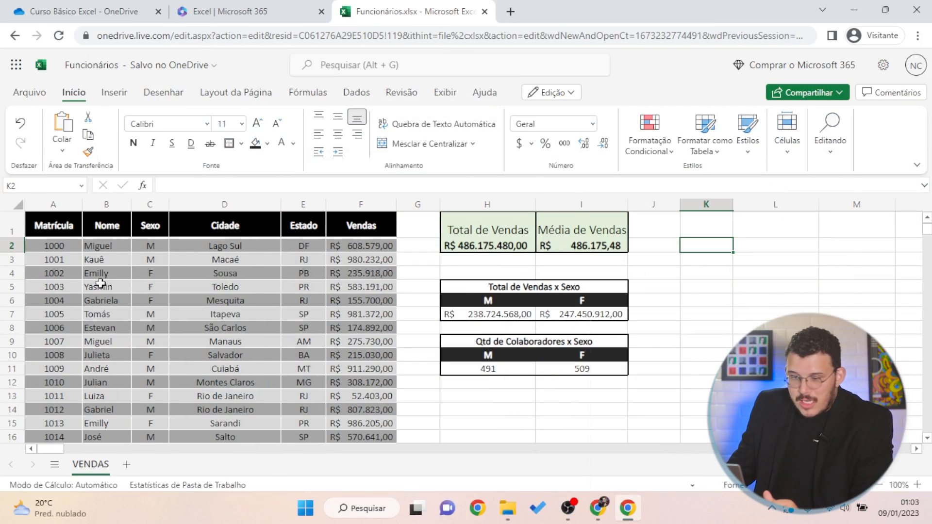
{"action": "left_click", "coordinate": [54, 227]}
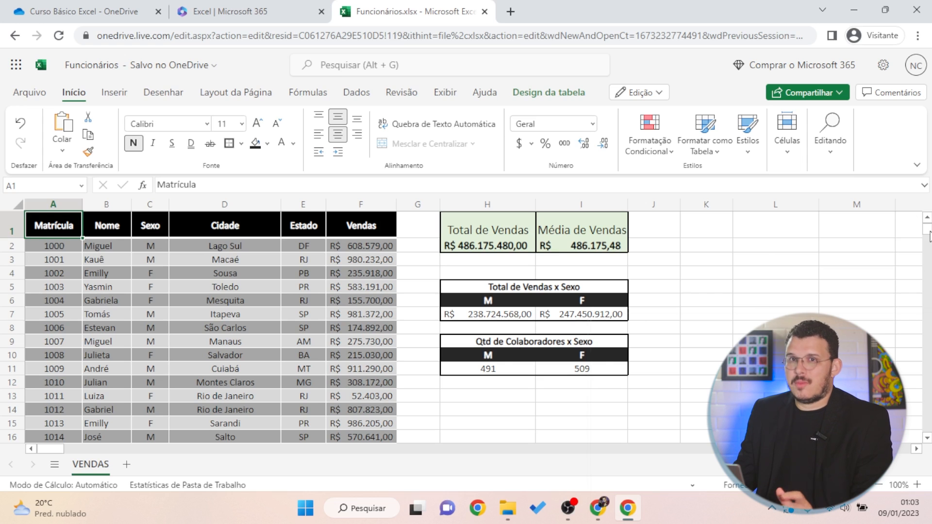
{"action": "left_click_drag", "start_coordinate": [930, 237], "coordinate": [931, 311]}
{"action": "left_click_drag", "start_coordinate": [930, 272], "coordinate": [929, 411]}
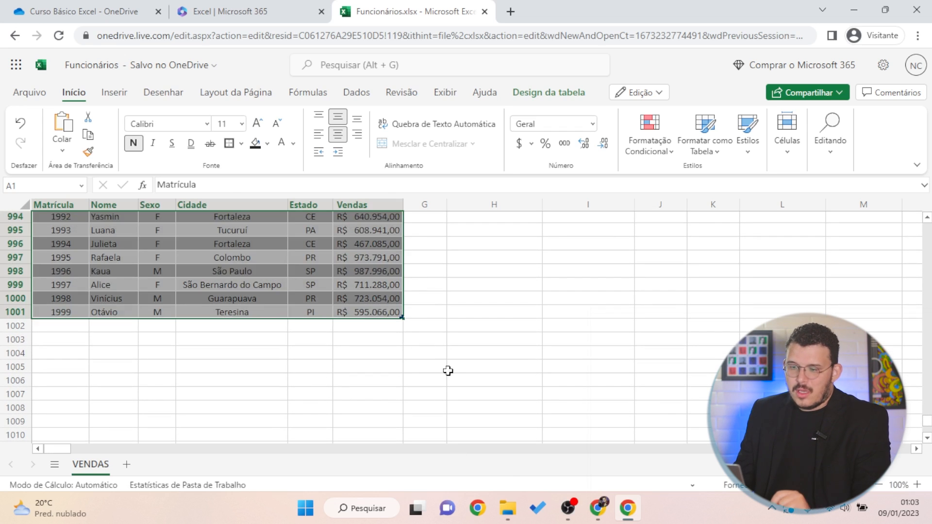
{"action": "key", "text": "ctrl+a"}
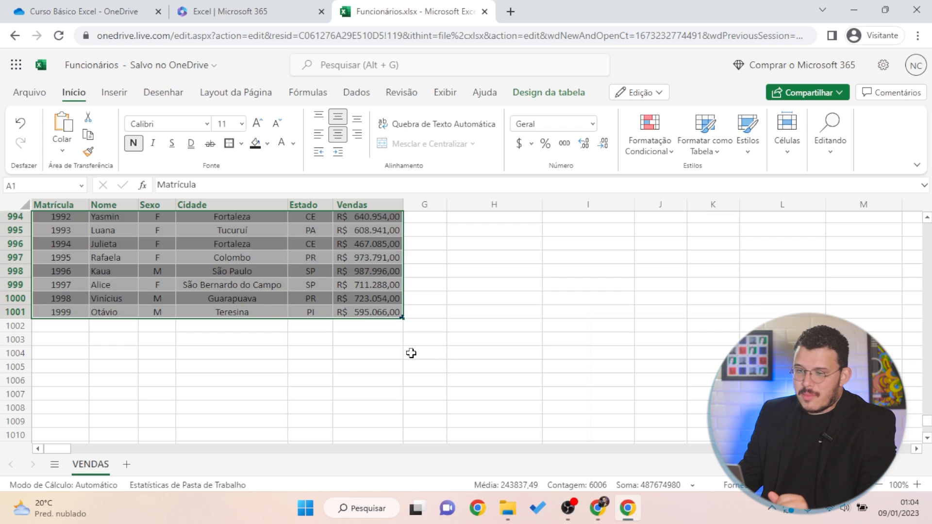
{"action": "left_click", "coordinate": [104, 94]}
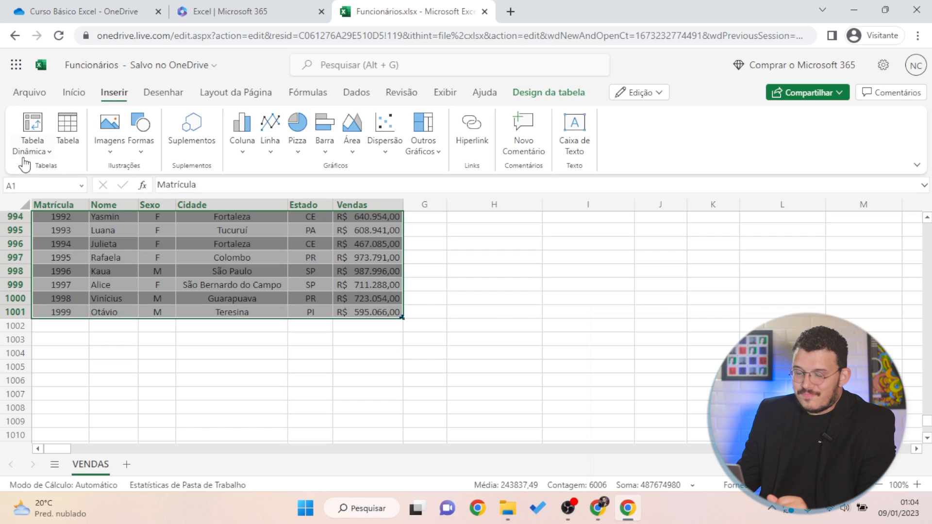
{"action": "left_click", "coordinate": [293, 300]}
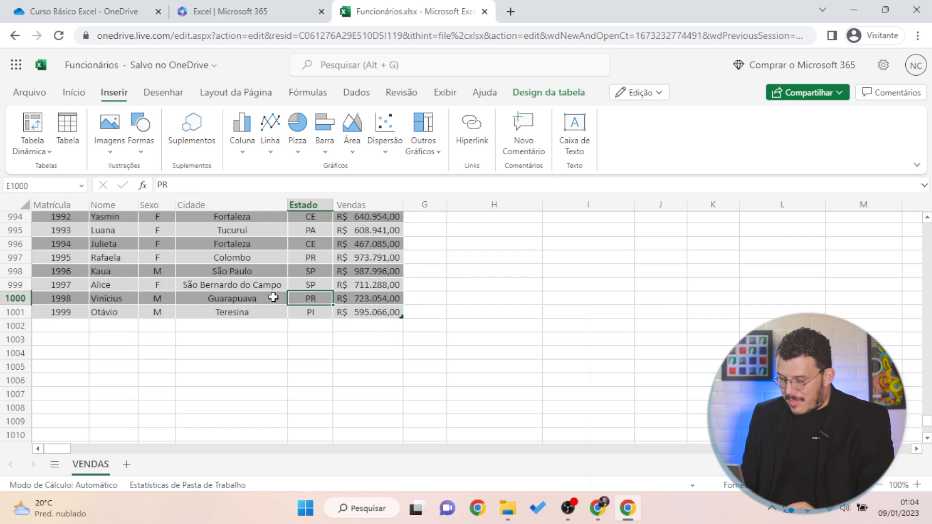
{"action": "key", "text": "ctrl+Up"}
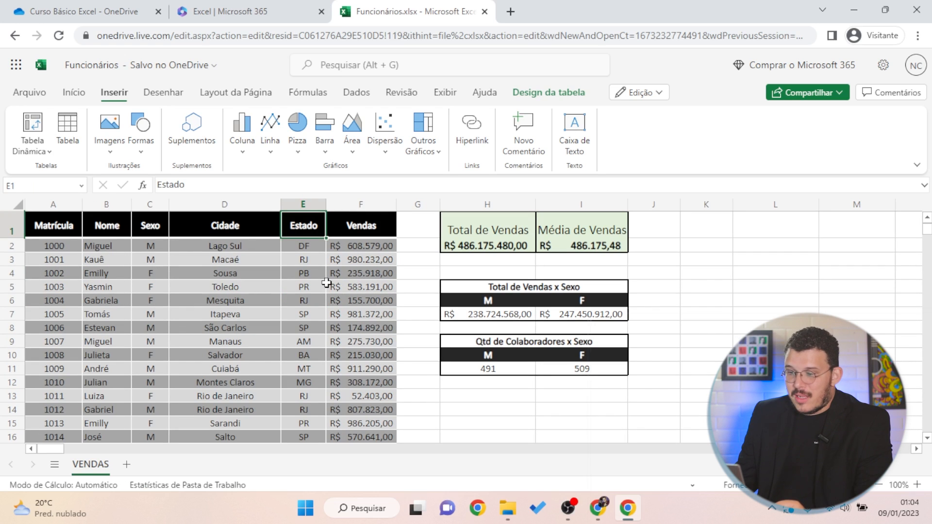
{"action": "left_click", "coordinate": [327, 283]}
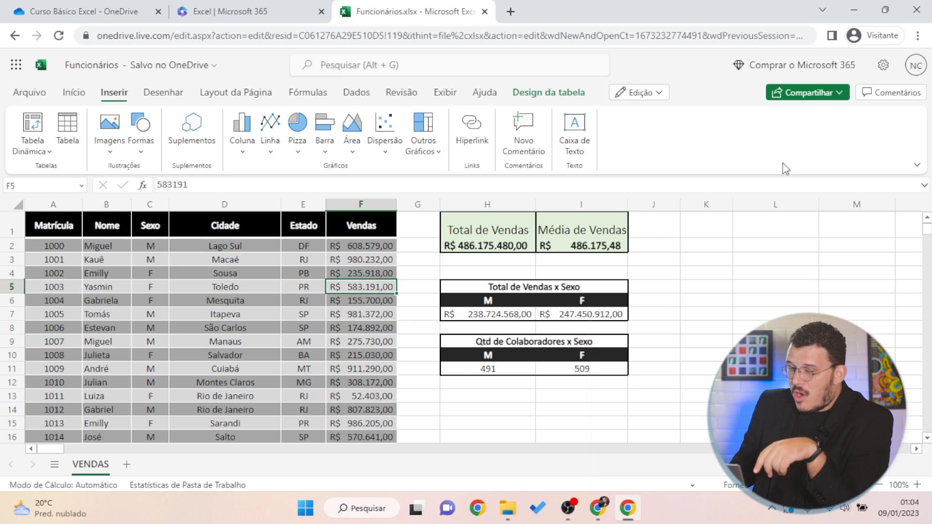
{"action": "left_click", "coordinate": [147, 257]}
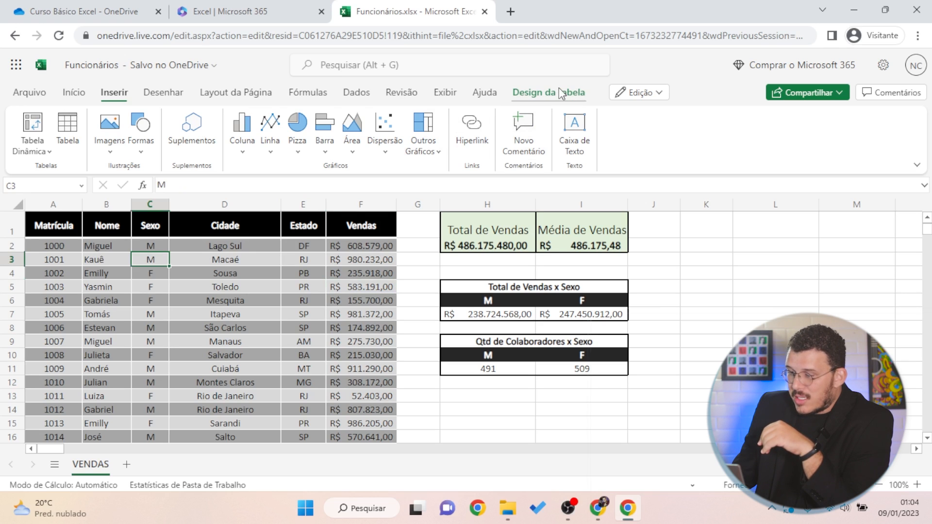
{"action": "left_click", "coordinate": [571, 95]}
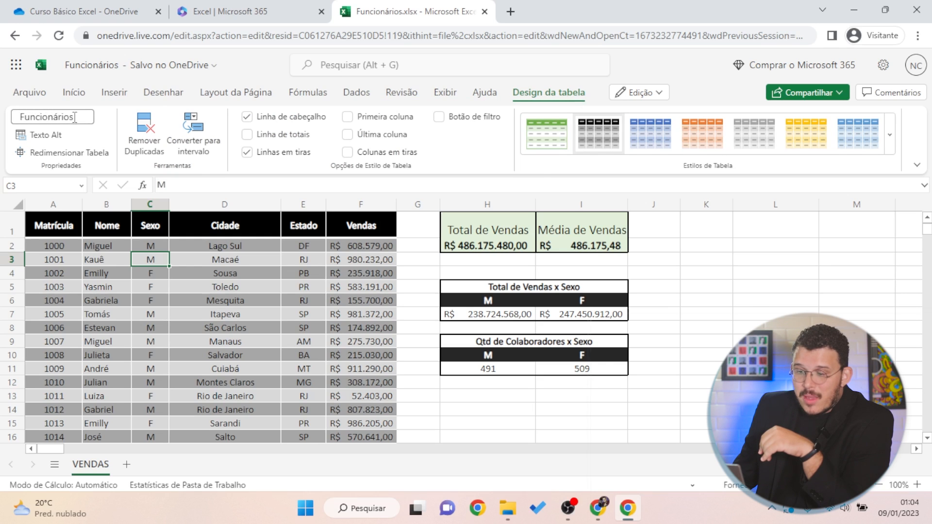
{"action": "double_click", "coordinate": [83, 120]}
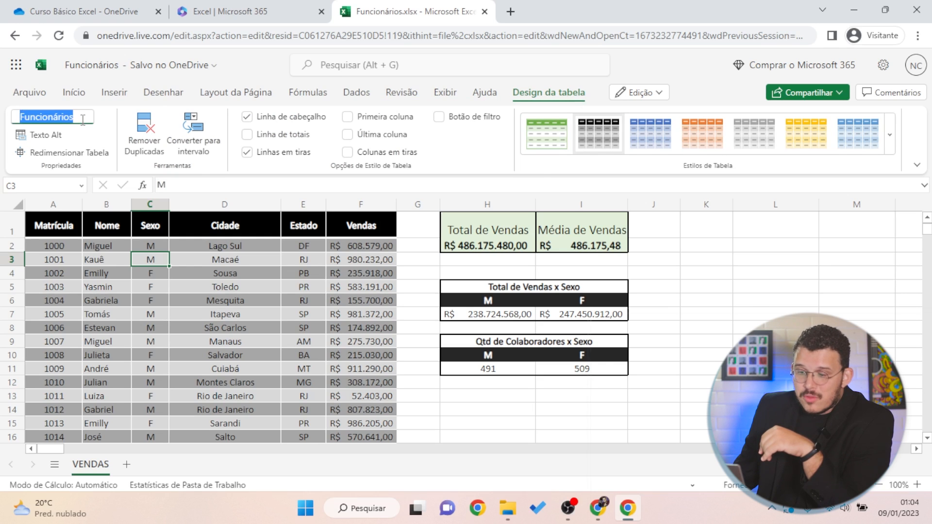
{"action": "left_click", "coordinate": [36, 117]}
{"action": "left_click", "coordinate": [312, 340]}
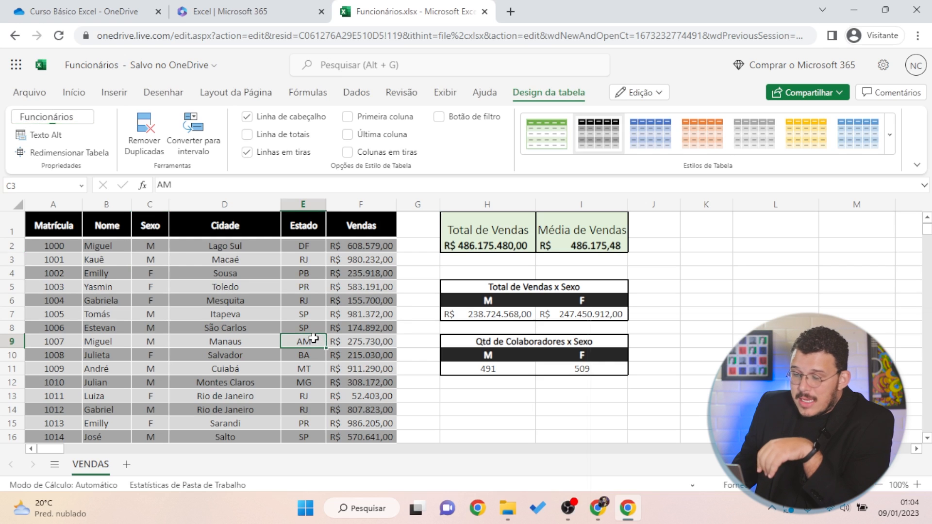
{"action": "left_click_drag", "start_coordinate": [49, 225], "coordinate": [307, 396]}
{"action": "left_click", "coordinate": [366, 299]}
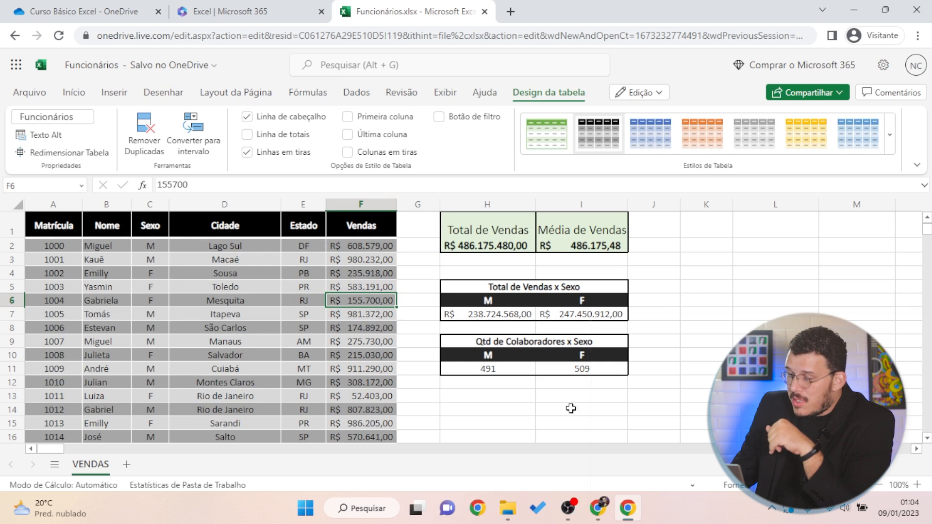
{"action": "left_click", "coordinate": [549, 401]}
{"action": "left_click", "coordinate": [726, 258]}
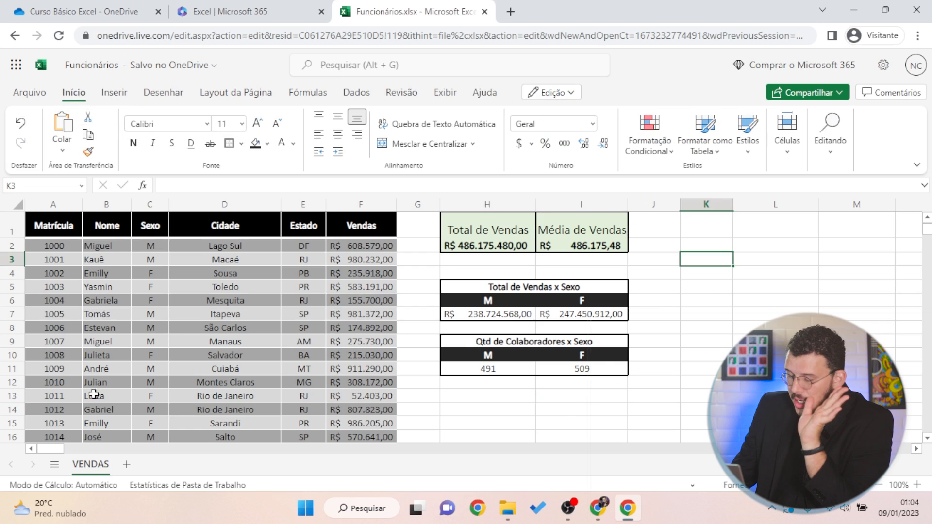
Insert a pivot table from the Funcionários table, placed at K2 on VENDAS
{"action": "left_click", "coordinate": [696, 244]}
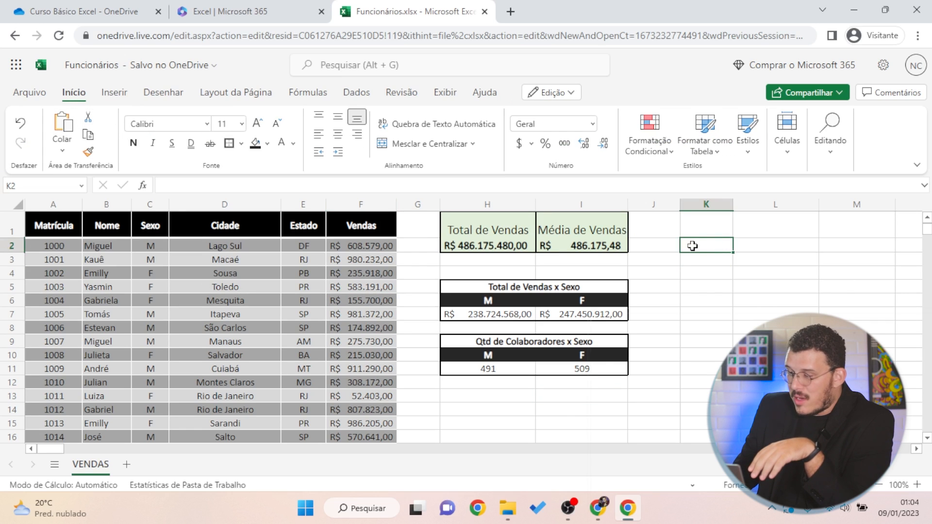
{"action": "left_click", "coordinate": [115, 95]}
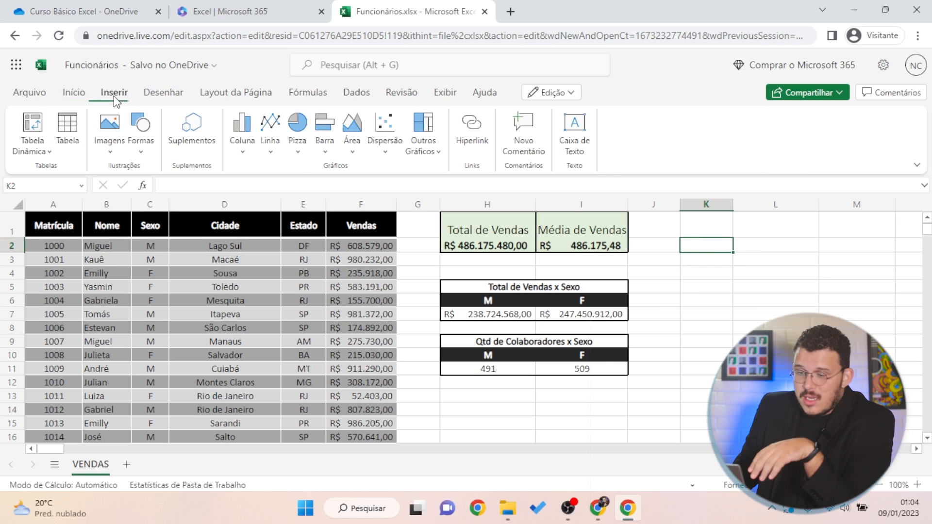
{"action": "left_click", "coordinate": [43, 153]}
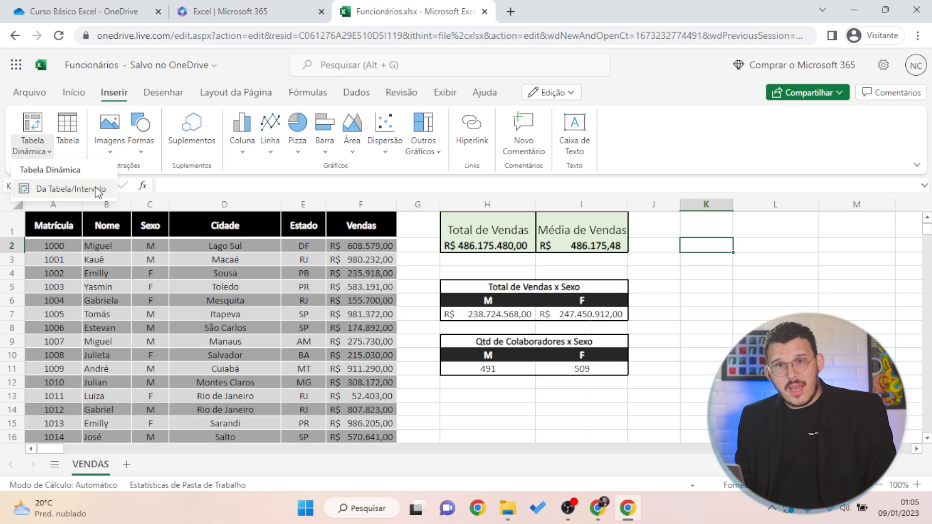
{"action": "left_click", "coordinate": [70, 189]}
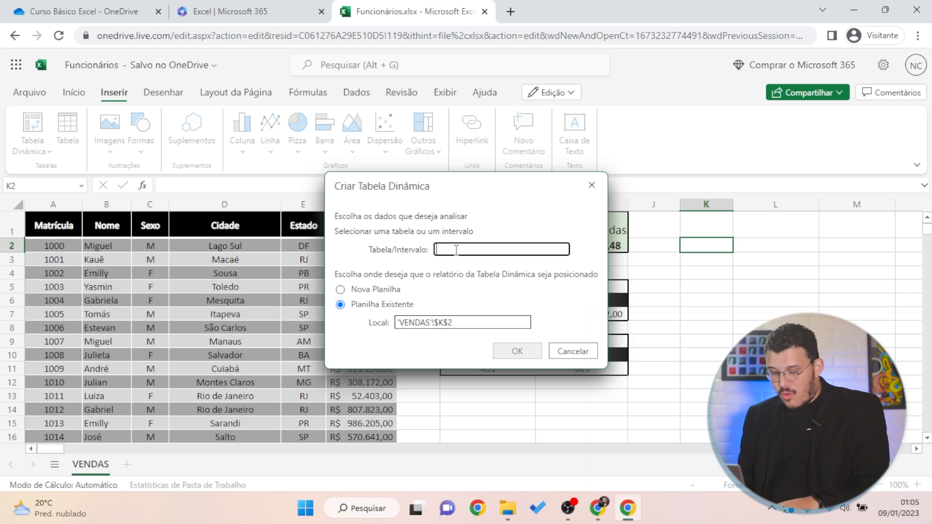
{"action": "type", "text": "Funcionários"}
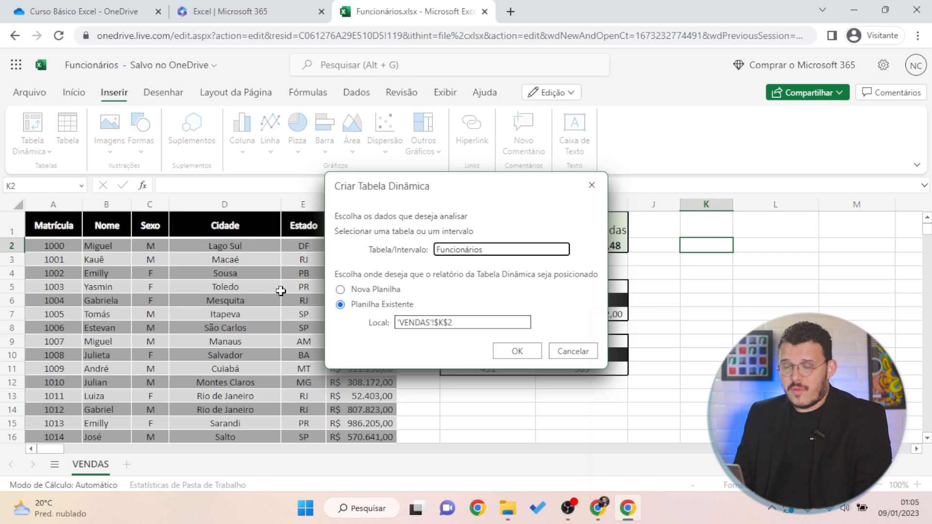
{"action": "left_click", "coordinate": [534, 355]}
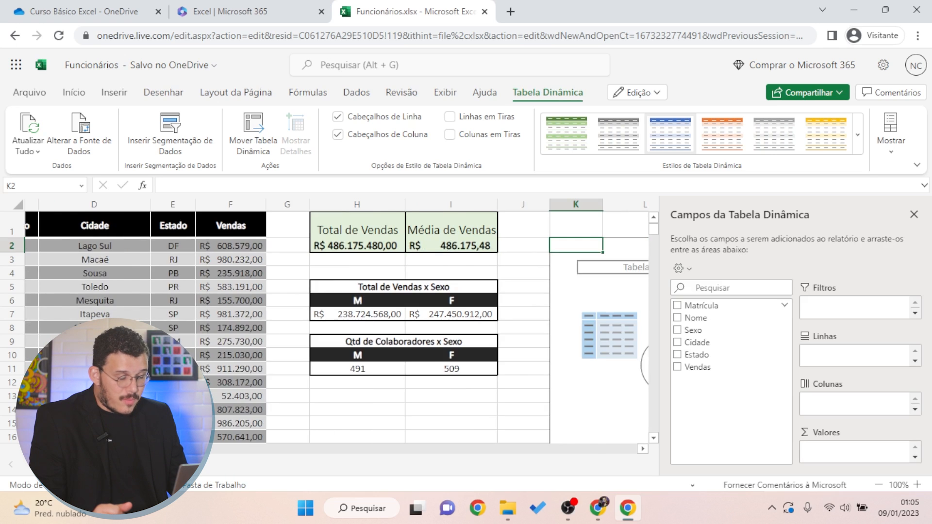
Add Estado as the pivot rows and Vendas as the summed values
{"action": "scroll", "coordinate": [337, 328], "scroll_direction": "right", "scroll_amount": 3}
{"action": "scroll", "coordinate": [337, 327], "scroll_direction": "left", "scroll_amount": 4}
{"action": "scroll", "coordinate": [337, 328], "scroll_direction": "right", "scroll_amount": 3}
{"action": "scroll", "coordinate": [199, 289], "scroll_direction": "down", "scroll_amount": 2}
{"action": "scroll", "coordinate": [202, 294], "scroll_direction": "up", "scroll_amount": 2}
{"action": "scroll", "coordinate": [204, 297], "scroll_direction": "down", "scroll_amount": 2}
{"action": "scroll", "coordinate": [205, 299], "scroll_direction": "up", "scroll_amount": 2}
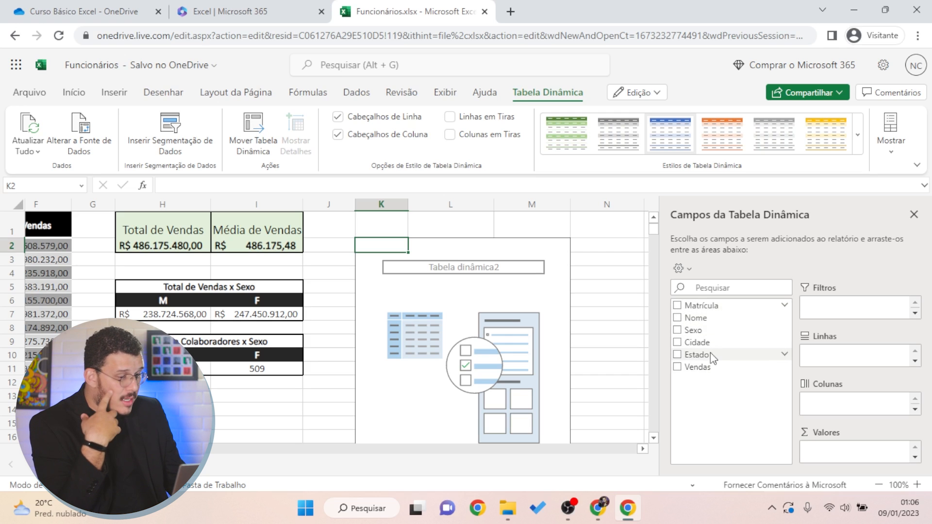
{"action": "left_click", "coordinate": [678, 355]}
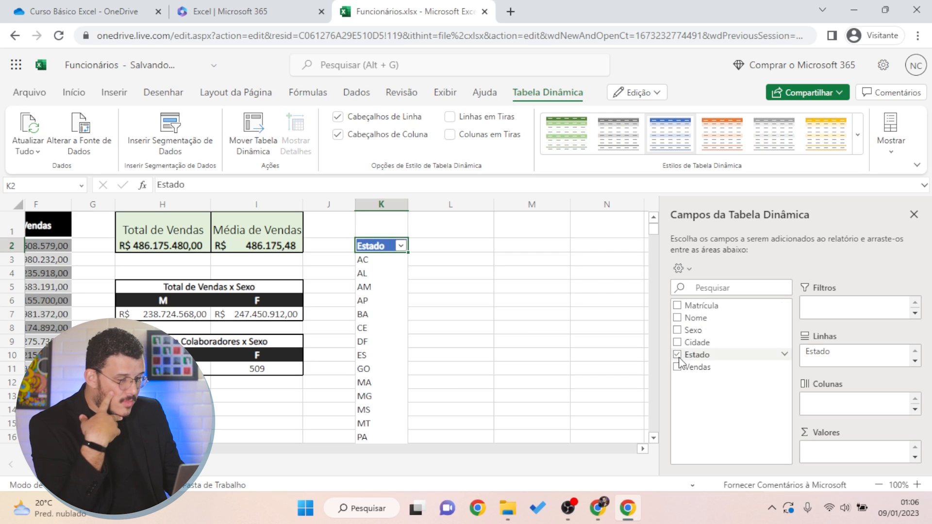
{"action": "left_click", "coordinate": [678, 368]}
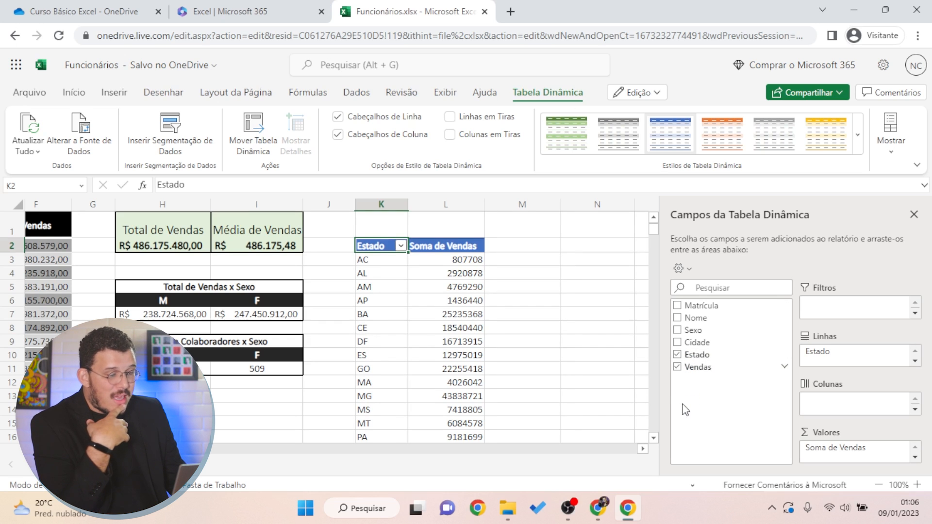
Scroll through the per-state totals and select the Soma de Vendas values in column L
{"action": "scroll", "coordinate": [441, 341], "scroll_direction": "down", "scroll_amount": 2}
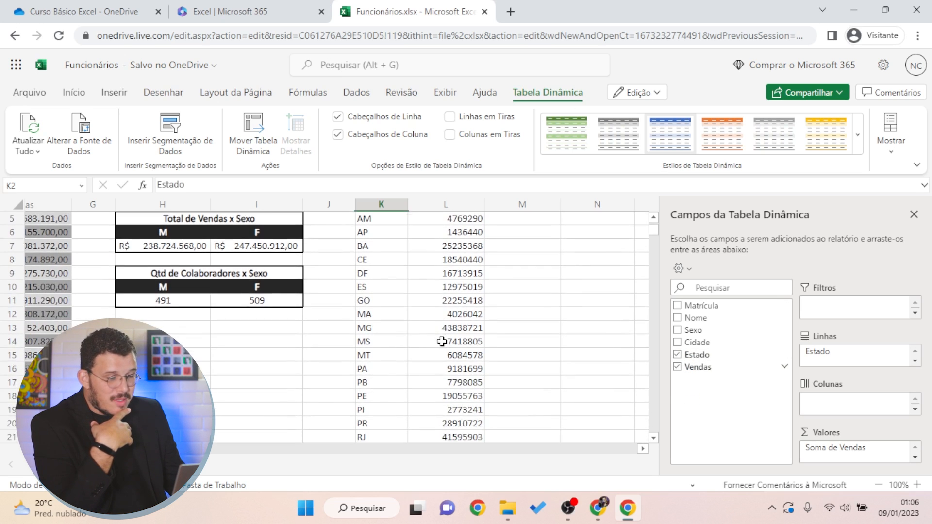
{"action": "scroll", "coordinate": [445, 343], "scroll_direction": "down", "scroll_amount": 5}
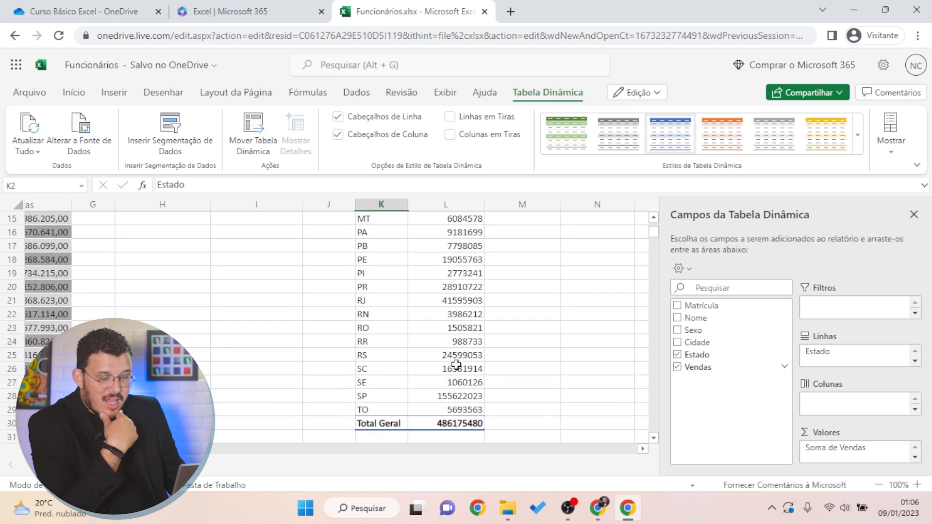
{"action": "scroll", "coordinate": [459, 388], "scroll_direction": "down", "scroll_amount": 2}
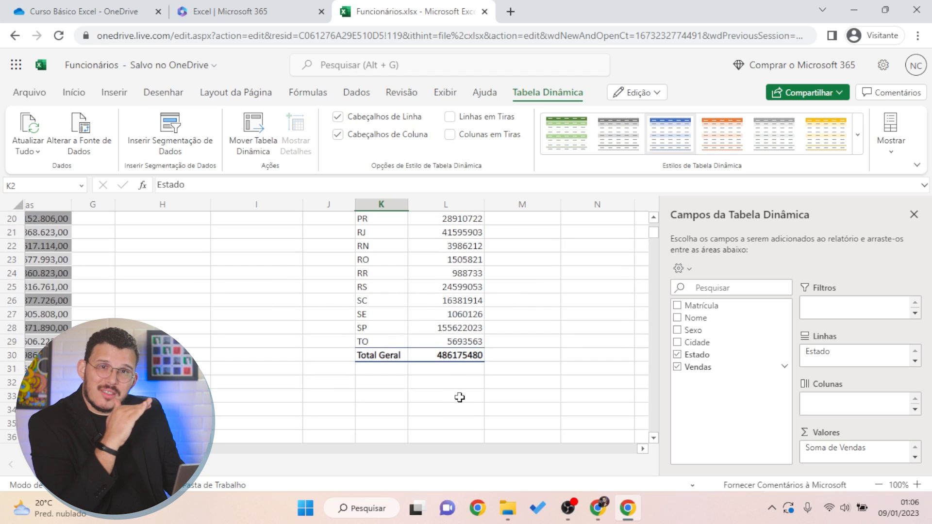
{"action": "scroll", "coordinate": [460, 397], "scroll_direction": "up", "scroll_amount": 6}
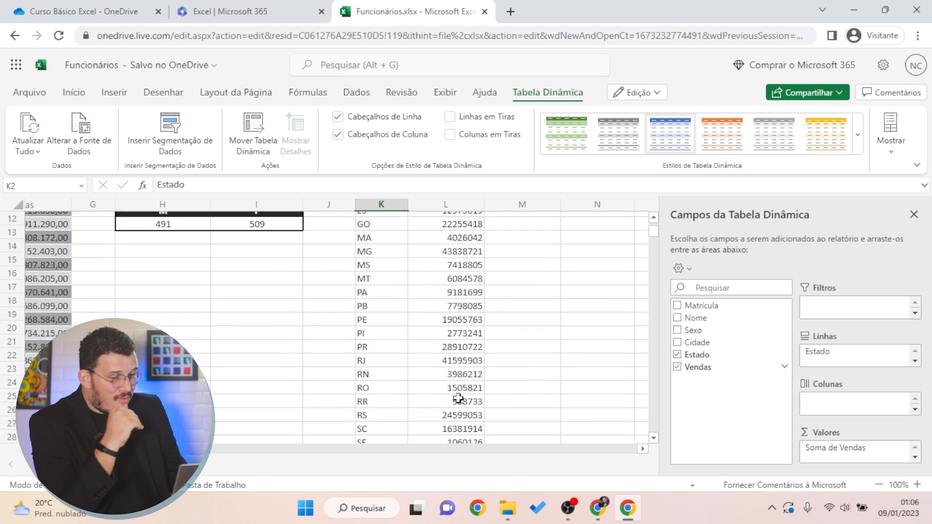
{"action": "left_click_drag", "start_coordinate": [475, 268], "coordinate": [466, 427]}
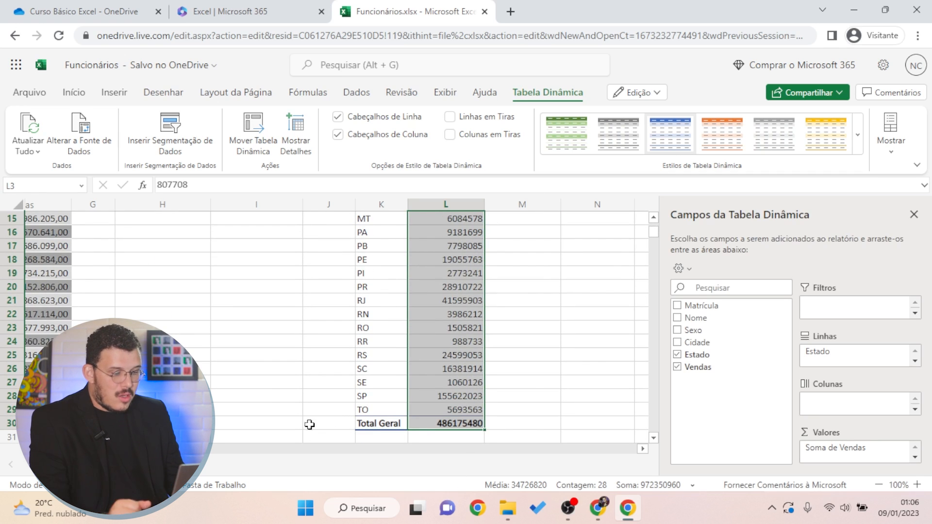
Format the Soma de Vendas values as R$ Português (Brasil), making Total Geral R$ 486.175.480,00
{"action": "left_click", "coordinate": [74, 93]}
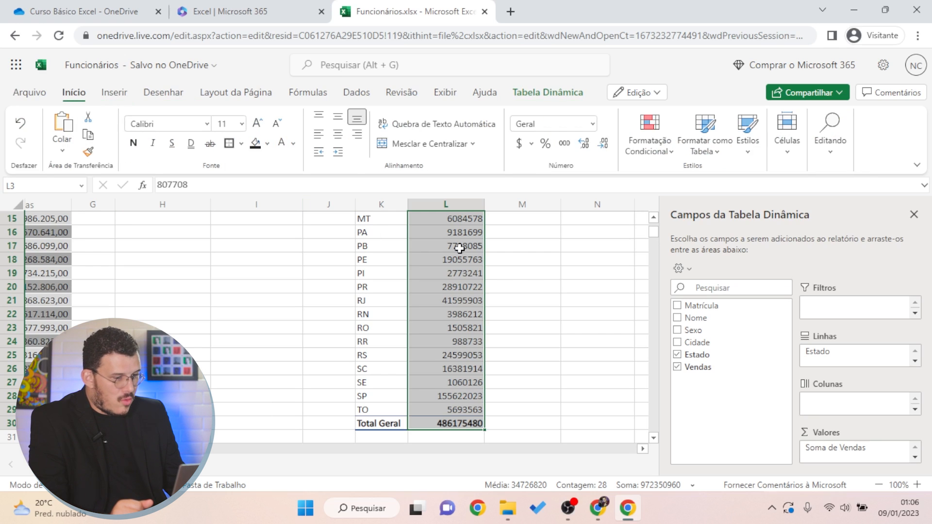
{"action": "left_click", "coordinate": [531, 145]}
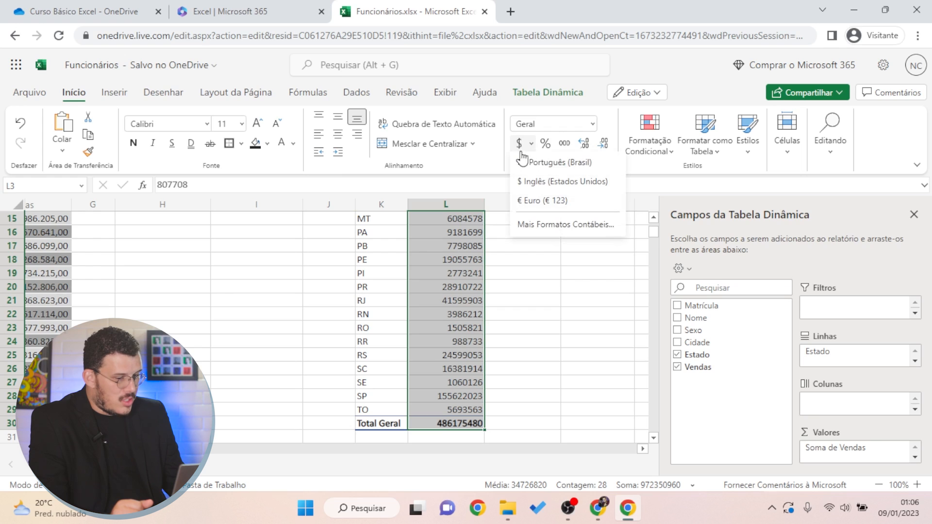
{"action": "left_click", "coordinate": [539, 217]}
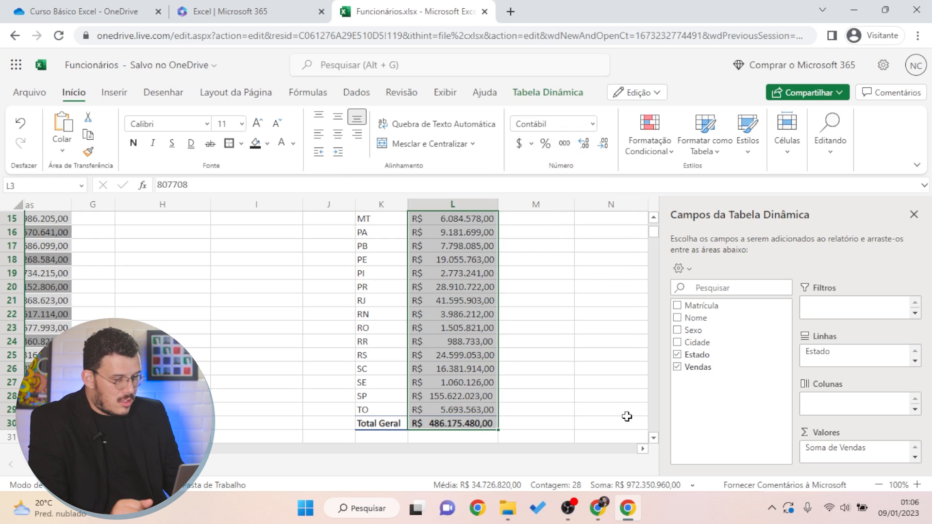
{"action": "left_click", "coordinate": [466, 372]}
{"action": "left_click", "coordinate": [467, 423]}
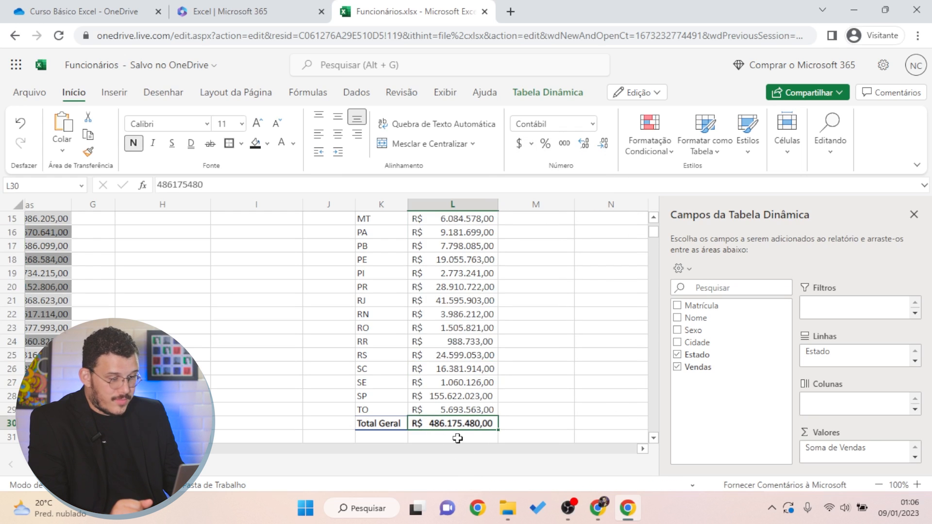
{"action": "scroll", "coordinate": [171, 292], "scroll_direction": "up", "scroll_amount": 5}
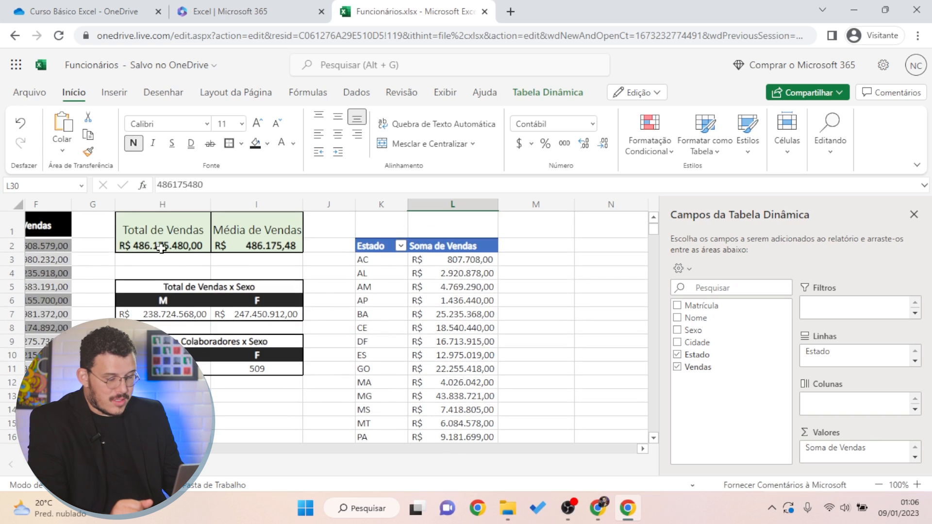
{"action": "scroll", "coordinate": [405, 365], "scroll_direction": "down", "scroll_amount": 5}
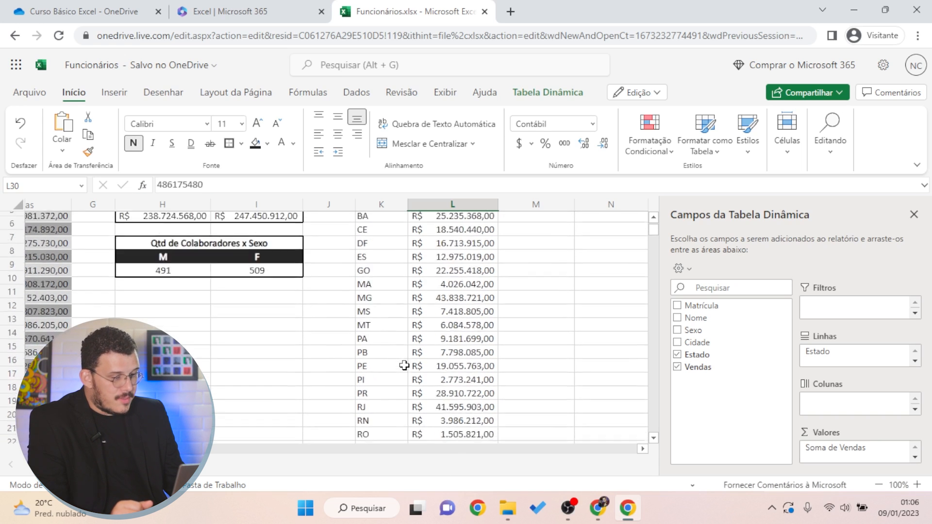
{"action": "scroll", "coordinate": [407, 364], "scroll_direction": "up", "scroll_amount": 5}
Apply the Azul-Claro Estilo de Tabela Dinâmica Claro 9 style to the sales-by-state pivot
{"action": "left_click", "coordinate": [479, 314]}
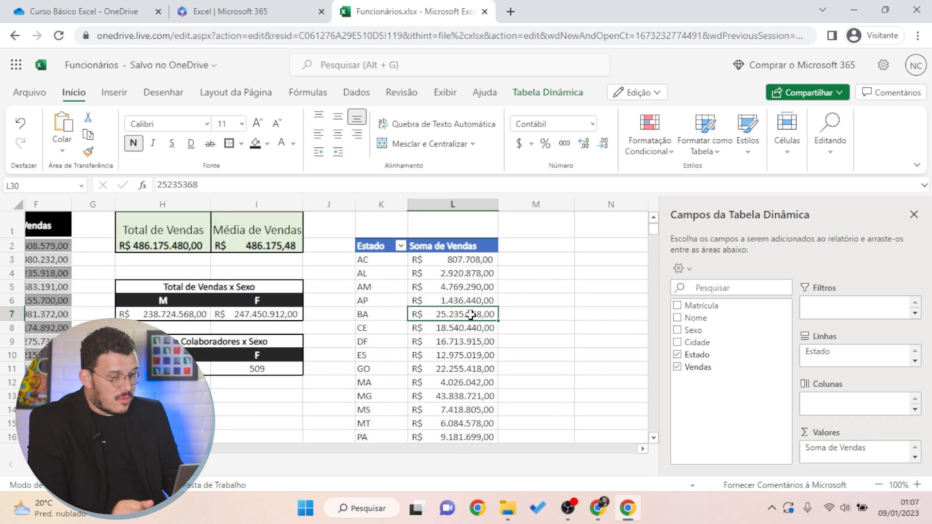
{"action": "left_click", "coordinate": [533, 272]}
{"action": "left_click", "coordinate": [397, 247]}
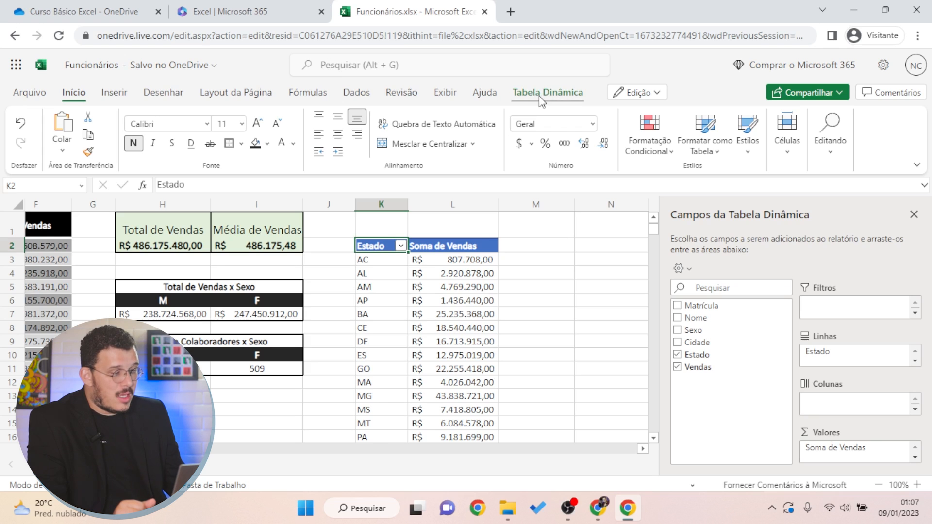
{"action": "left_click", "coordinate": [540, 97]}
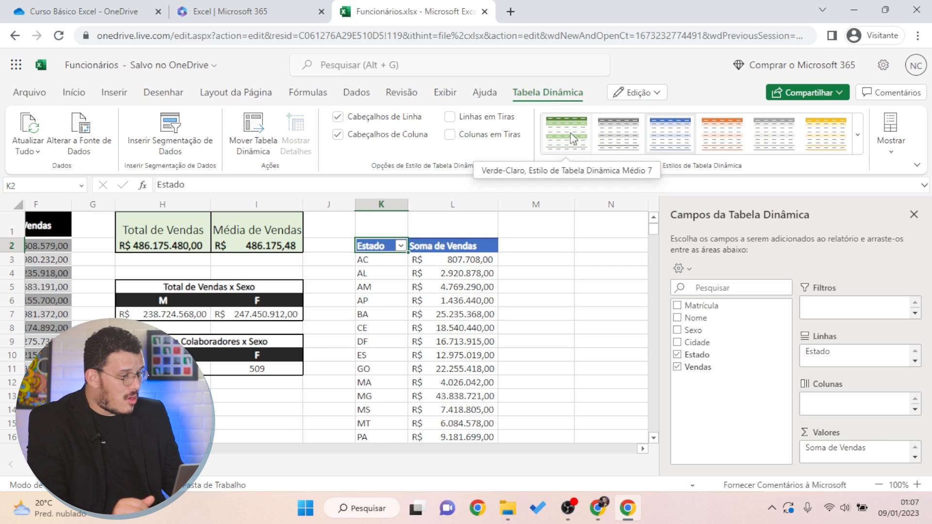
{"action": "left_click", "coordinate": [860, 146]}
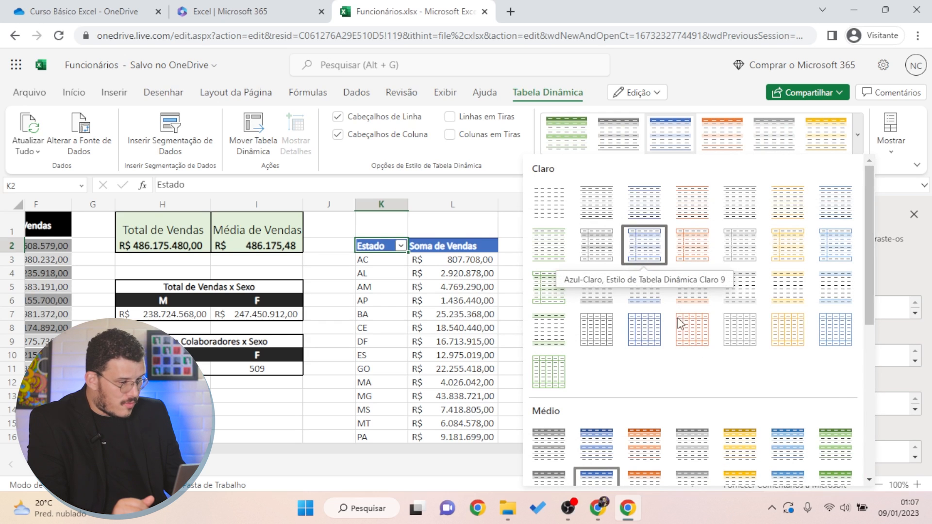
{"action": "left_click", "coordinate": [652, 234]}
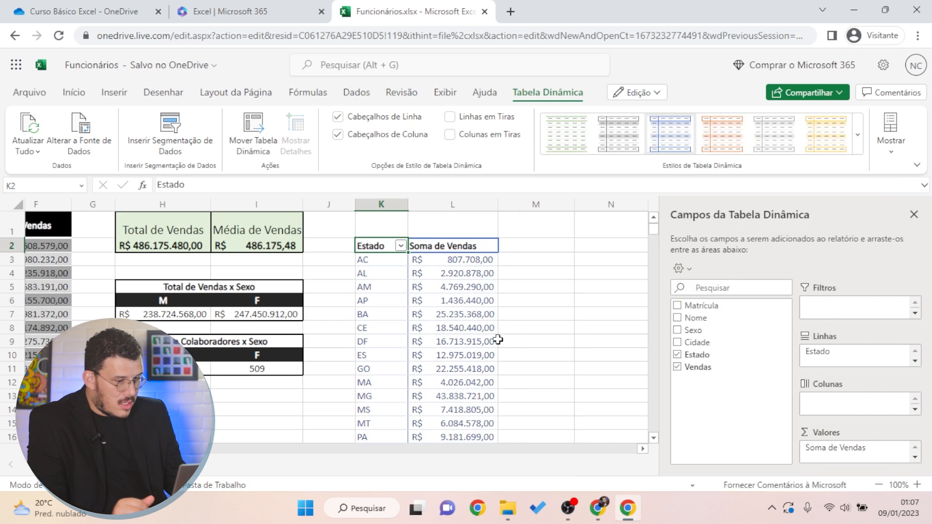
{"action": "left_click", "coordinate": [529, 328]}
{"action": "scroll", "coordinate": [531, 333], "scroll_direction": "down", "scroll_amount": 5}
{"action": "scroll", "coordinate": [532, 334], "scroll_direction": "down", "scroll_amount": 2}
{"action": "scroll", "coordinate": [530, 333], "scroll_direction": "up", "scroll_amount": 7}
{"action": "left_click", "coordinate": [374, 248]}
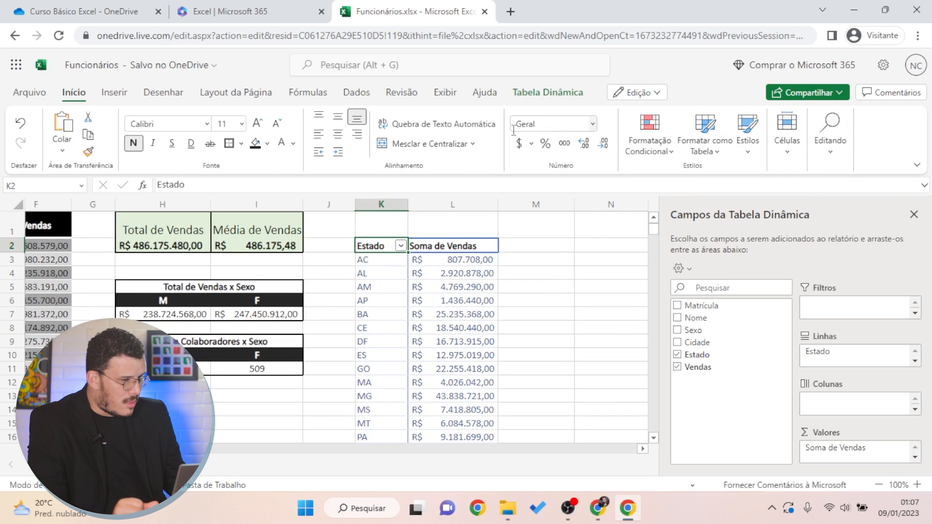
{"action": "left_click", "coordinate": [543, 95]}
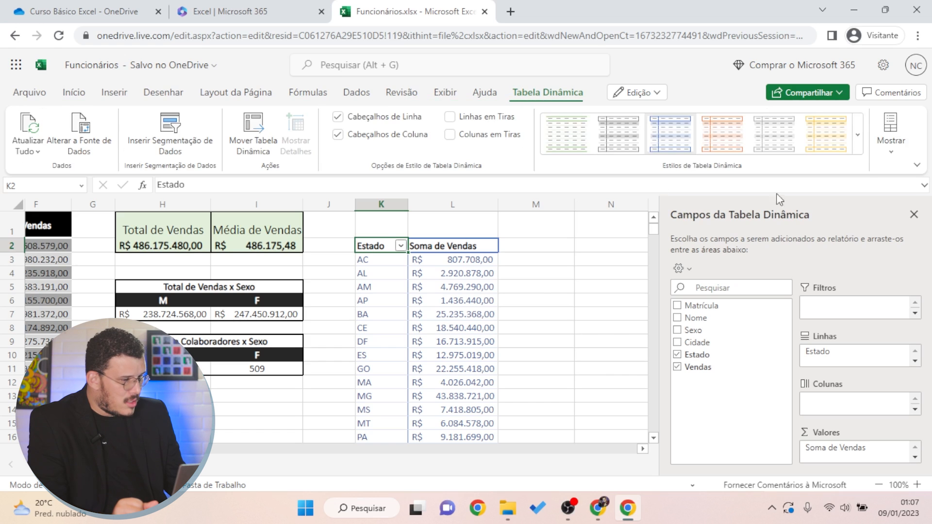
{"action": "left_click", "coordinate": [859, 140]}
{"action": "left_click", "coordinate": [580, 354]}
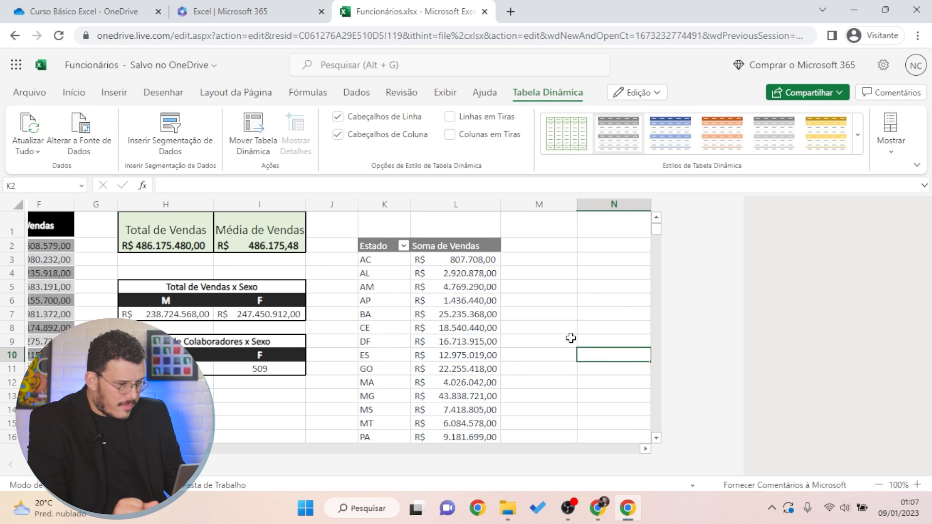
{"action": "scroll", "coordinate": [571, 338], "scroll_direction": "down", "scroll_amount": 3}
{"action": "scroll", "coordinate": [583, 342], "scroll_direction": "down", "scroll_amount": 2}
{"action": "scroll", "coordinate": [568, 359], "scroll_direction": "up", "scroll_amount": 5}
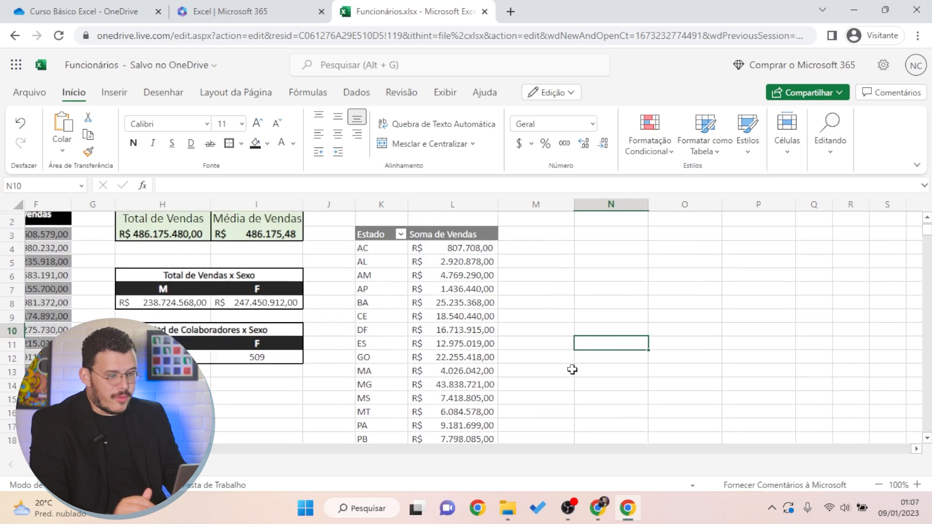
{"action": "left_click", "coordinate": [394, 261]}
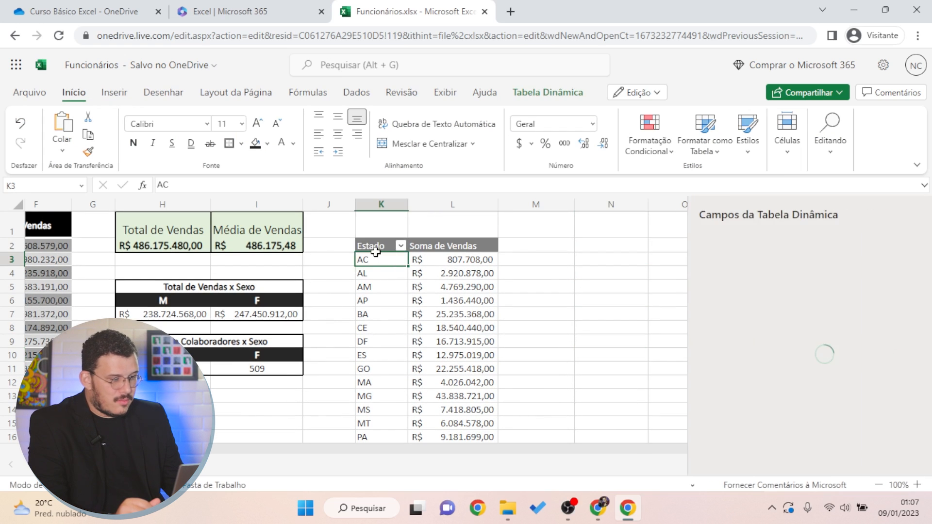
{"action": "left_click", "coordinate": [547, 270]}
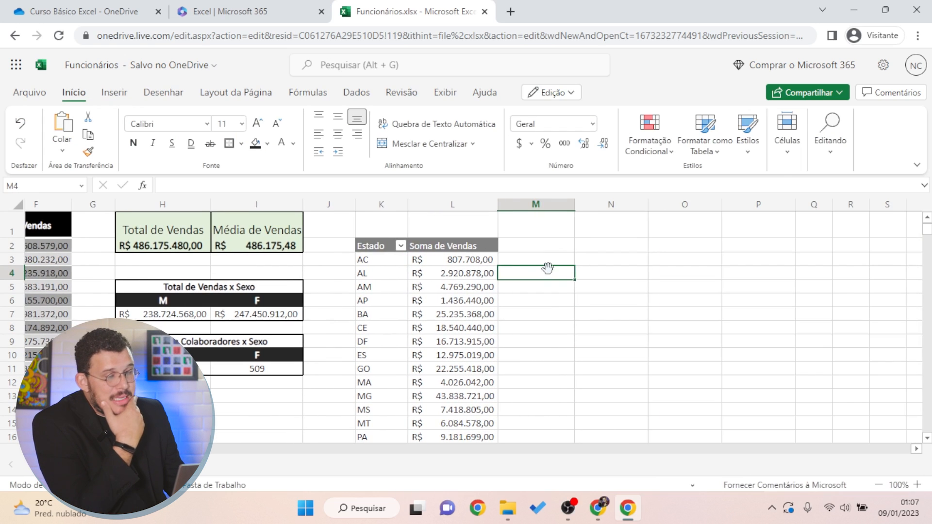
{"action": "scroll", "coordinate": [549, 266], "scroll_direction": "down", "scroll_amount": 5}
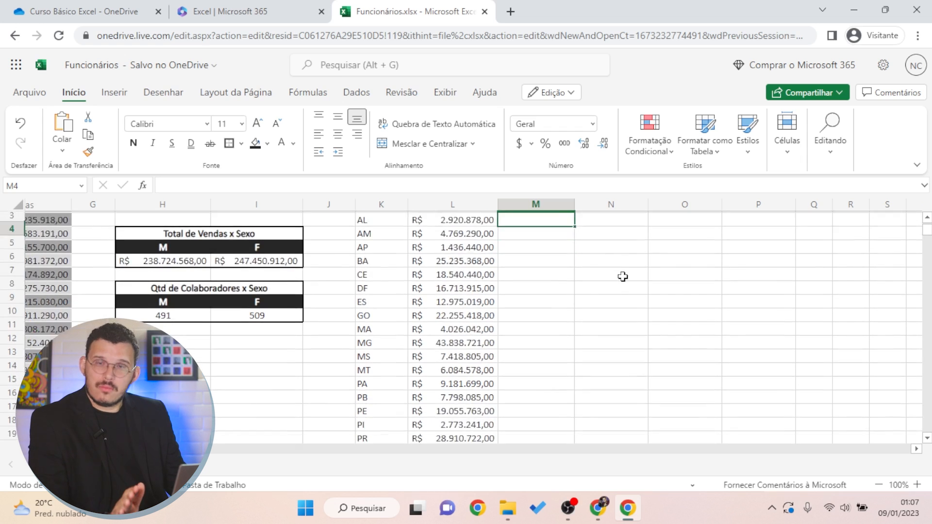
{"action": "scroll", "coordinate": [534, 272], "scroll_direction": "up", "scroll_amount": 5}
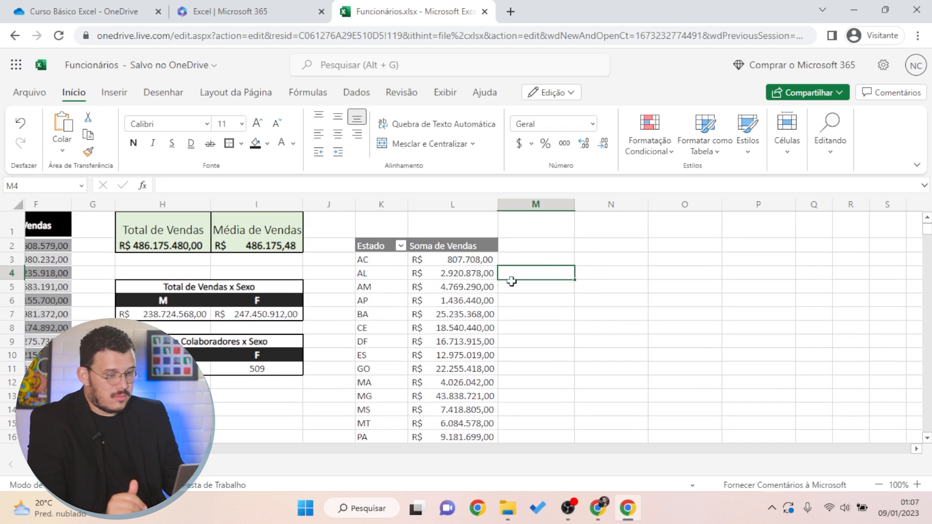
{"action": "left_click", "coordinate": [366, 244]}
{"action": "scroll", "coordinate": [530, 354], "scroll_direction": "down", "scroll_amount": 5}
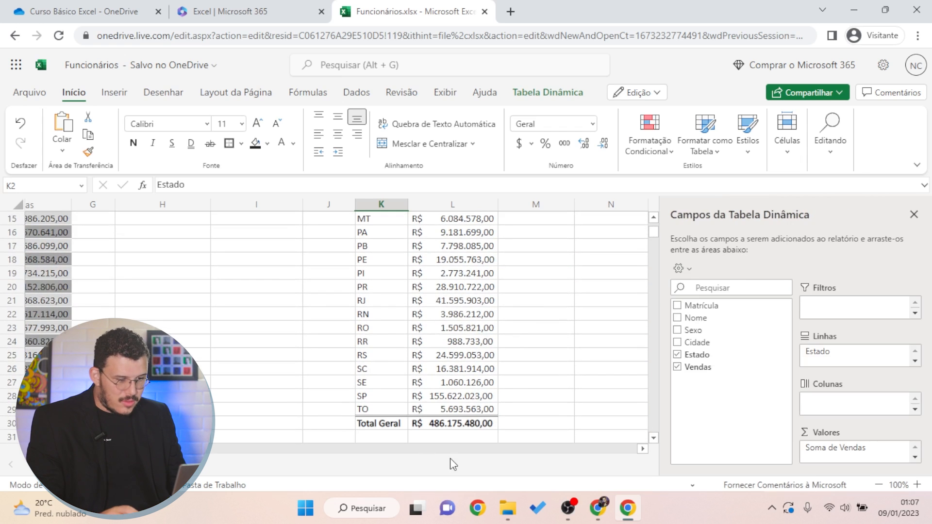
{"action": "left_click", "coordinate": [452, 425], "text": "shift"}
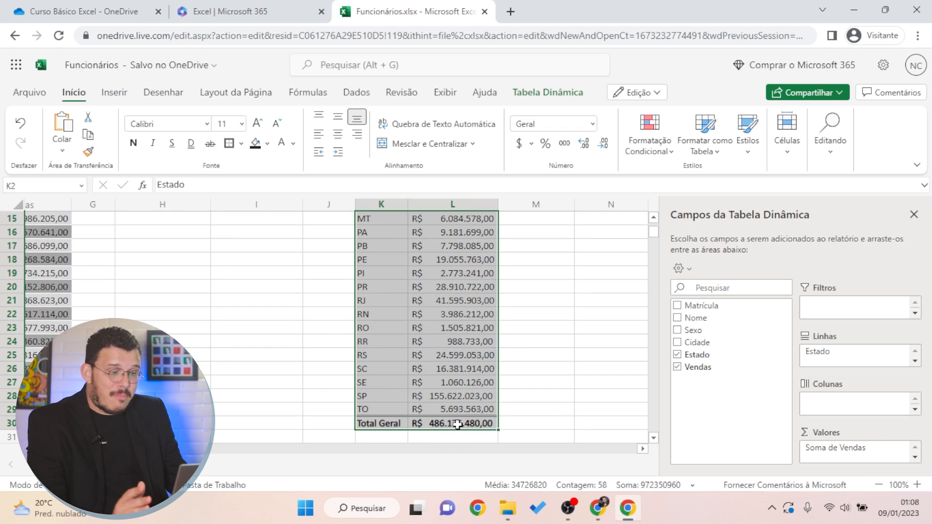
{"action": "scroll", "coordinate": [466, 383], "scroll_direction": "up", "scroll_amount": 5}
{"action": "left_click", "coordinate": [239, 395]}
{"action": "left_click", "coordinate": [197, 355]}
{"action": "key", "text": "Down"}
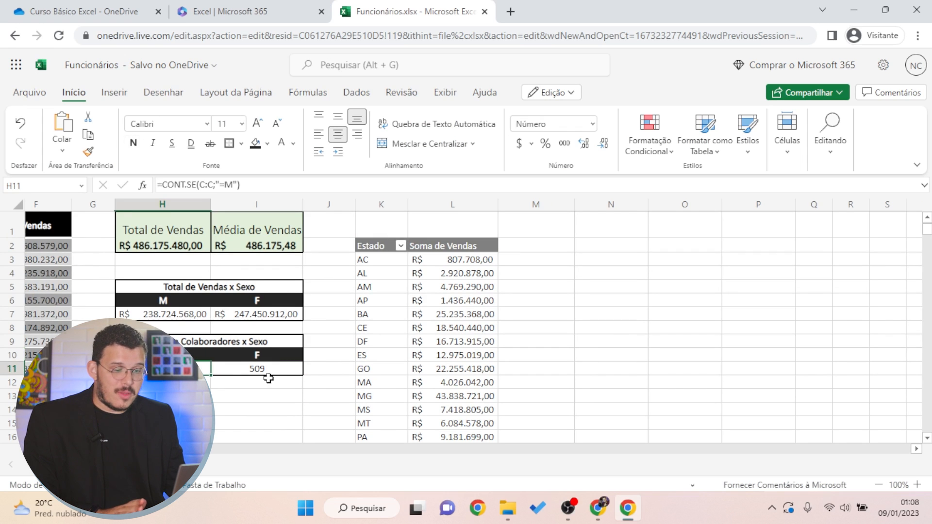
{"action": "left_click", "coordinate": [268, 379]}
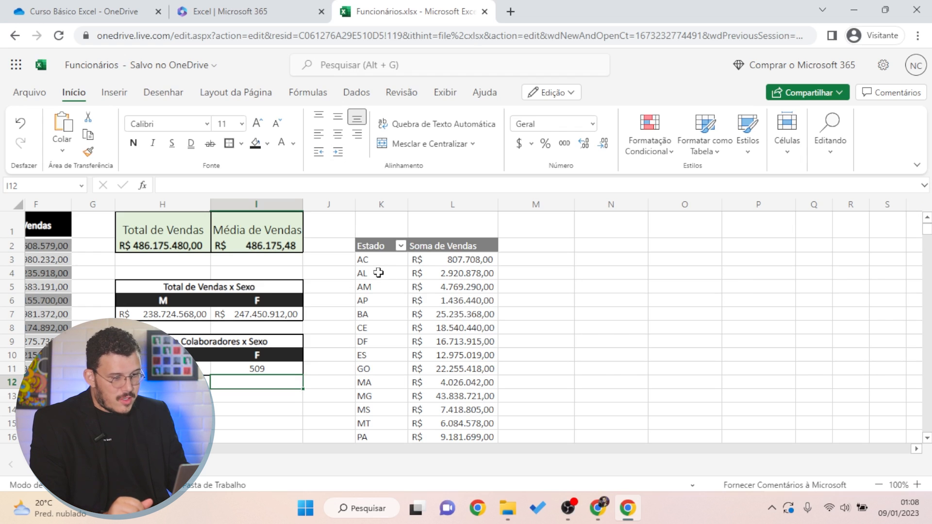
{"action": "left_click", "coordinate": [370, 246]}
{"action": "scroll", "coordinate": [560, 332], "scroll_direction": "down", "scroll_amount": 3}
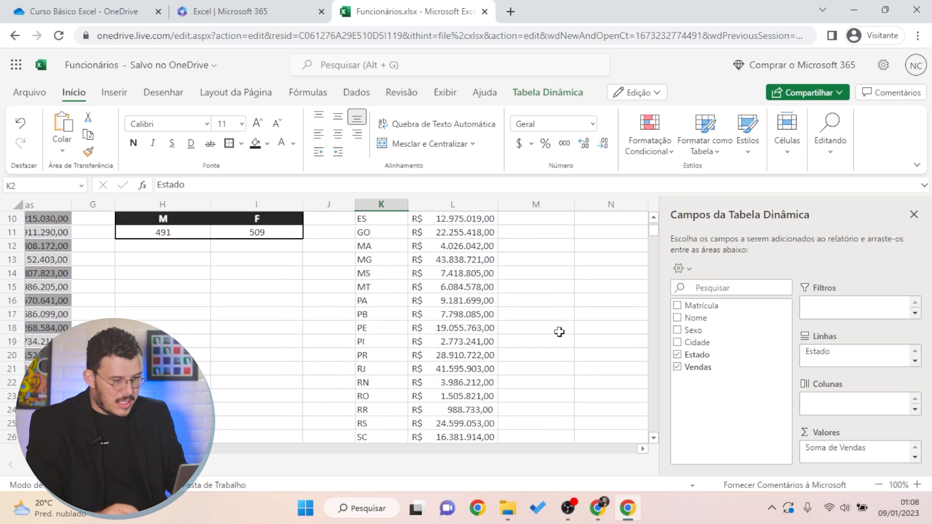
{"action": "scroll", "coordinate": [558, 332], "scroll_direction": "down", "scroll_amount": 3}
Cut the pivot table from K2:L30 and paste it at H13
{"action": "left_click", "coordinate": [462, 355], "text": "shift"}
{"action": "key", "text": "ctrl+x"}
{"action": "scroll", "coordinate": [469, 411], "scroll_direction": "up", "scroll_amount": 2}
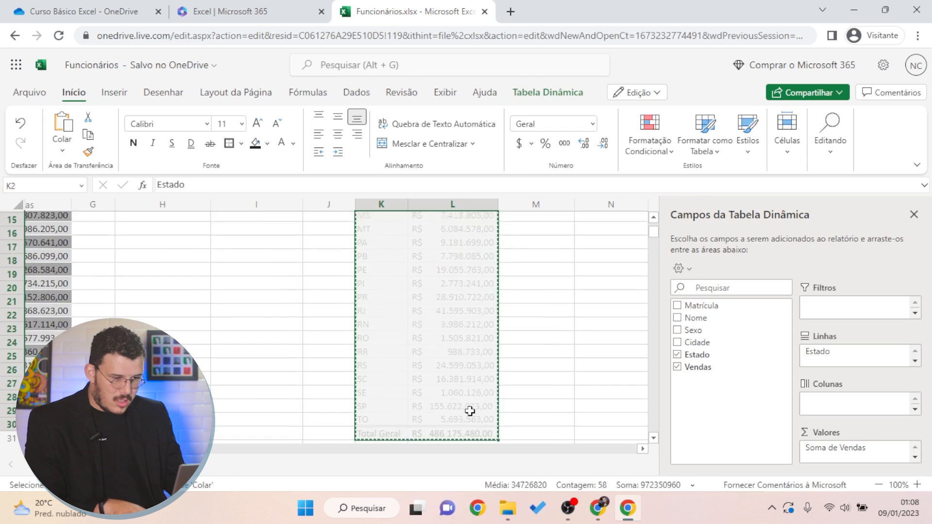
{"action": "scroll", "coordinate": [469, 411], "scroll_direction": "up", "scroll_amount": 4}
{"action": "left_click", "coordinate": [187, 397]}
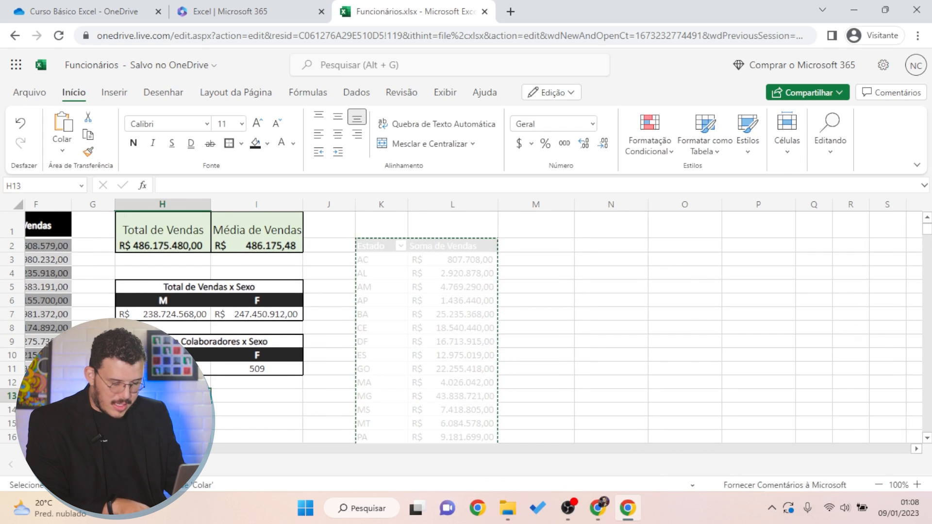
{"action": "key", "text": "ctrl+v"}
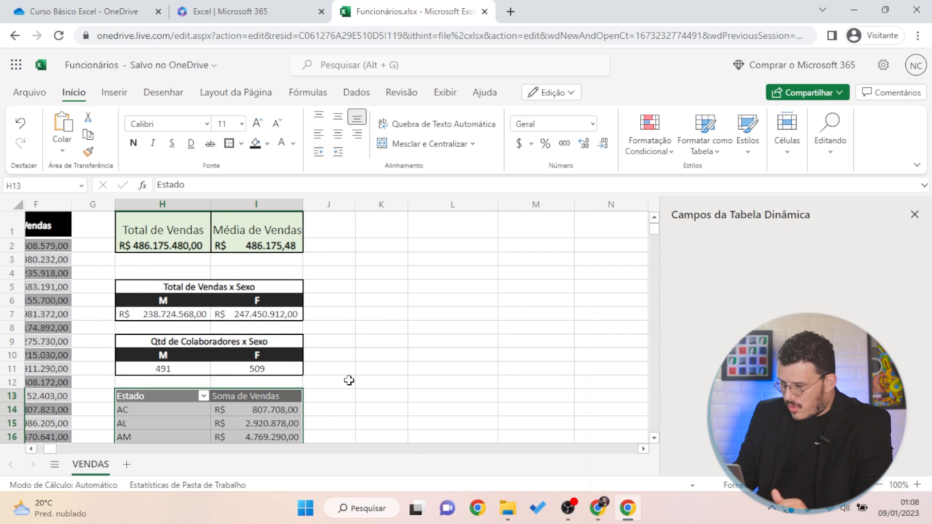
{"action": "left_click", "coordinate": [378, 382]}
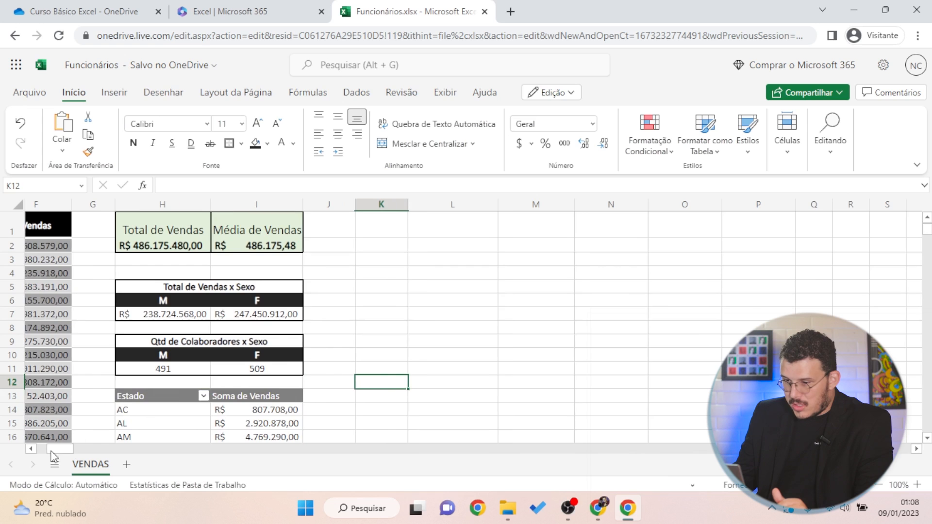
{"action": "scroll", "coordinate": [49, 451], "scroll_direction": "left", "scroll_amount": 6}
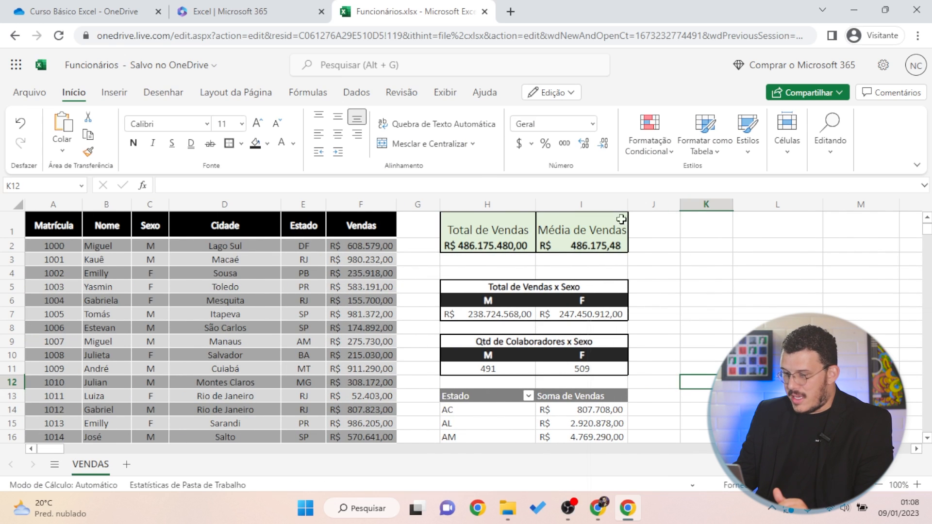
{"action": "scroll", "coordinate": [513, 343], "scroll_direction": "down", "scroll_amount": 5}
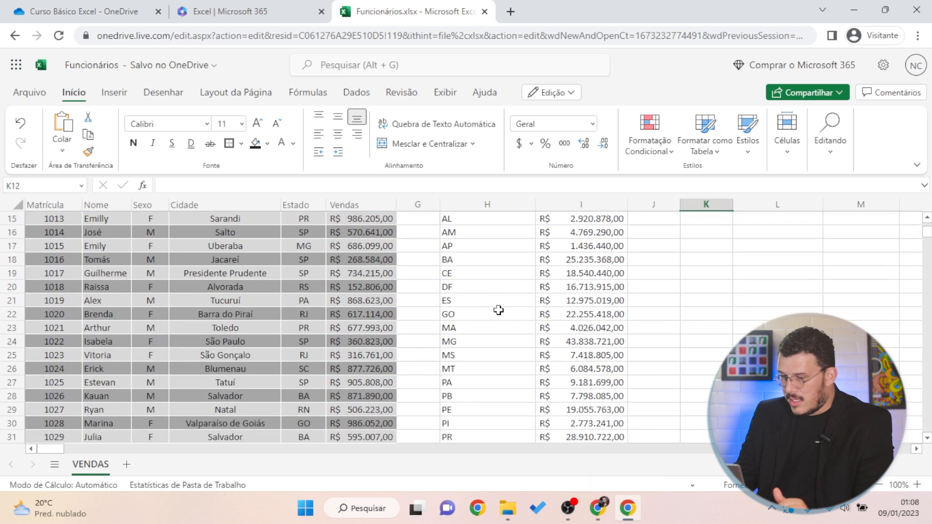
{"action": "scroll", "coordinate": [606, 300], "scroll_direction": "down", "scroll_amount": 7}
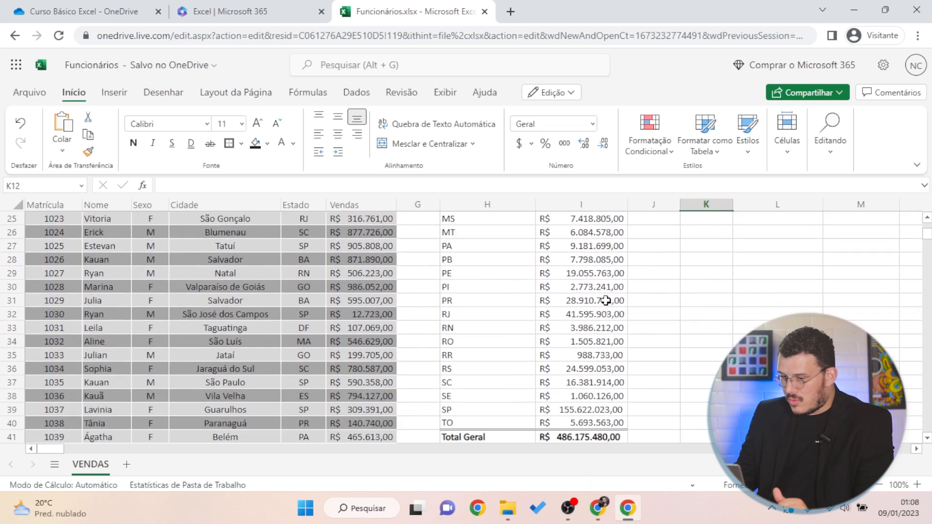
{"action": "scroll", "coordinate": [607, 306], "scroll_direction": "up", "scroll_amount": 11}
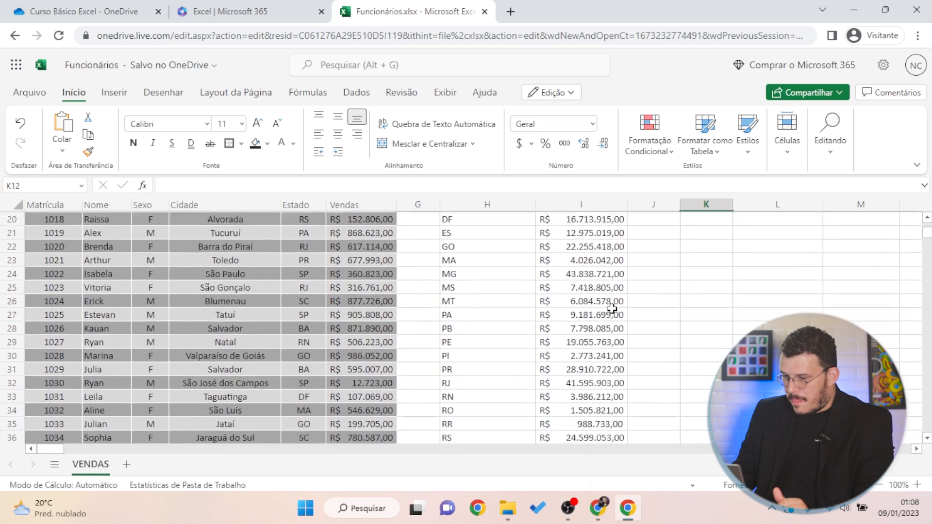
Check the headcount formulas in H11 and I11, then select K4
{"action": "left_click", "coordinate": [667, 290]}
{"action": "left_click", "coordinate": [643, 355]}
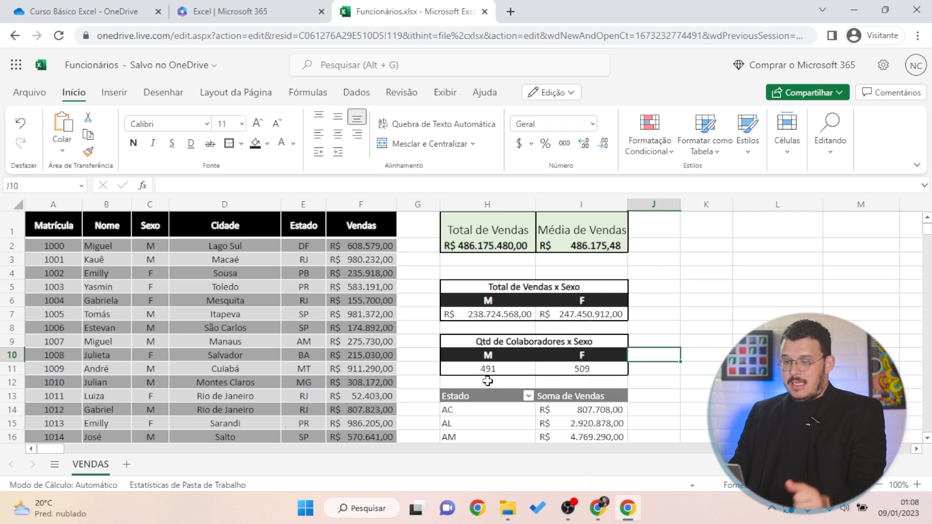
{"action": "left_click", "coordinate": [499, 370]}
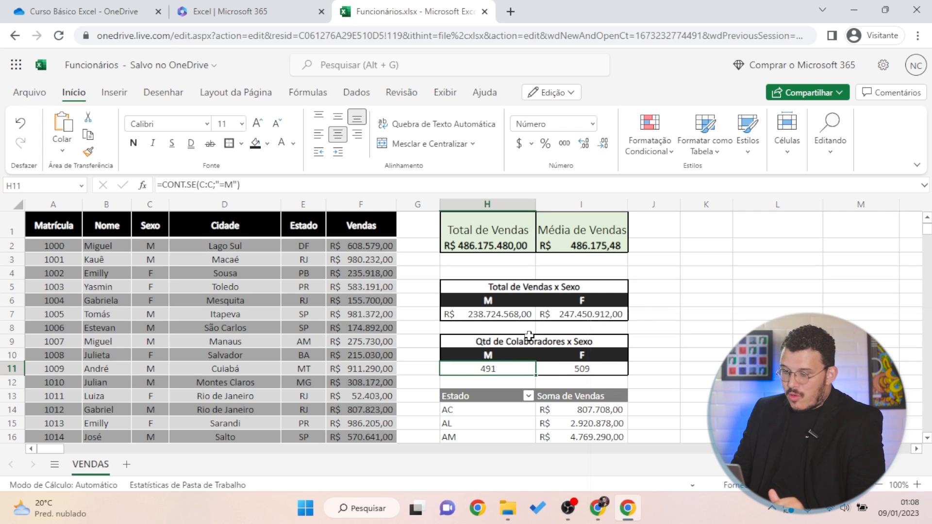
{"action": "left_click", "coordinate": [614, 367]}
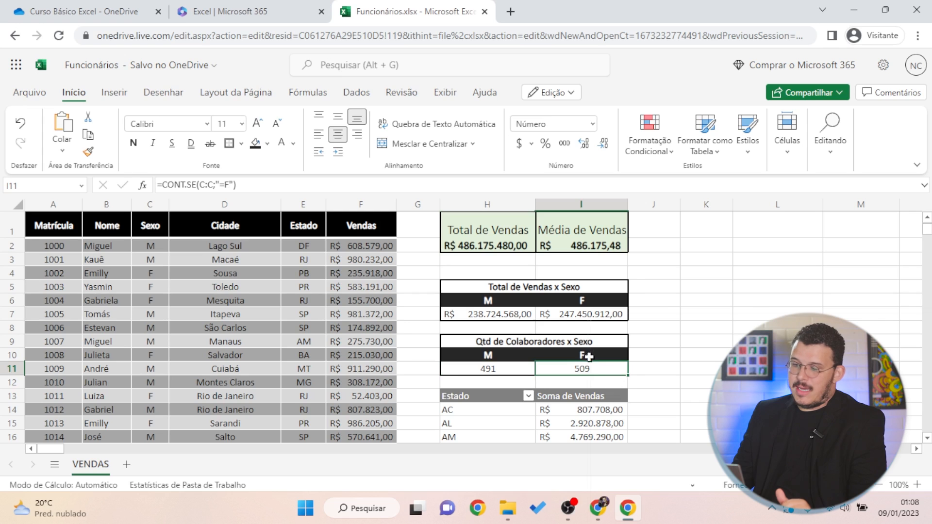
{"action": "left_click", "coordinate": [466, 370]}
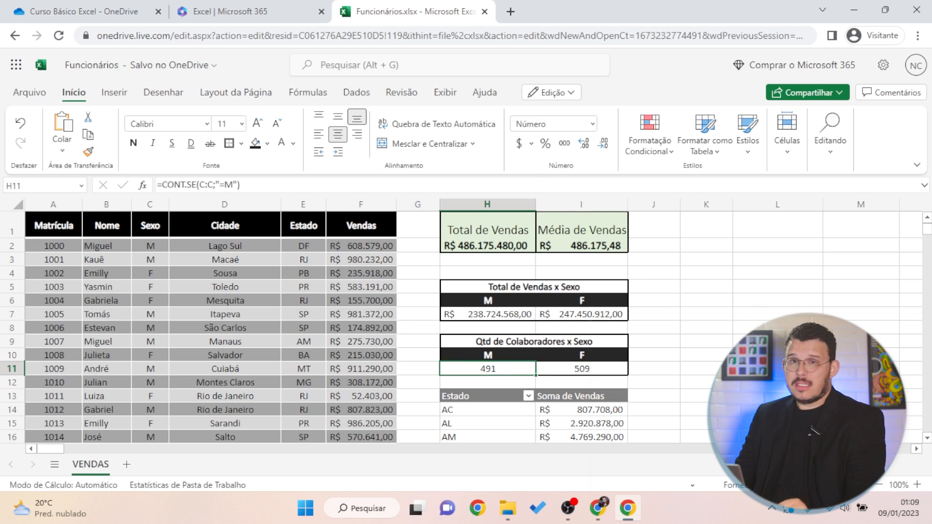
{"action": "left_click", "coordinate": [710, 264]}
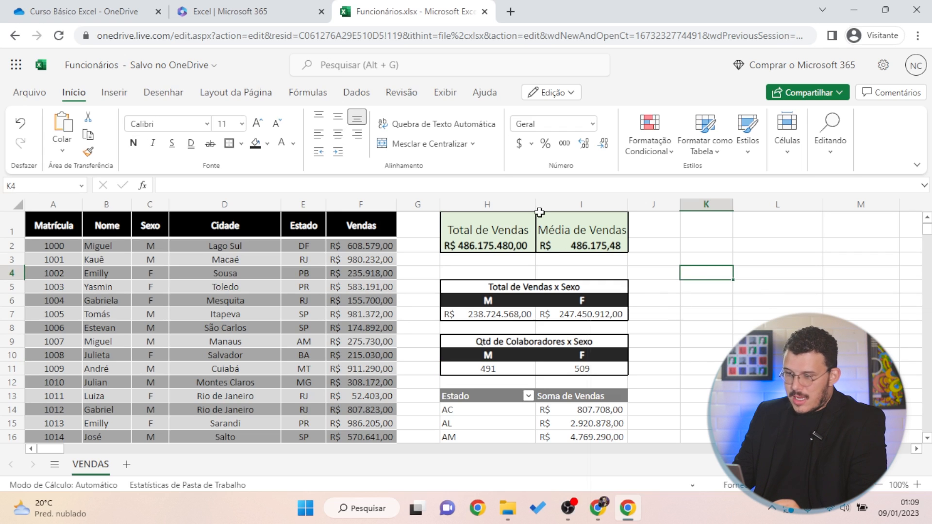
Create a second pivot table from the Funcionários table at K4
{"action": "left_click", "coordinate": [115, 93]}
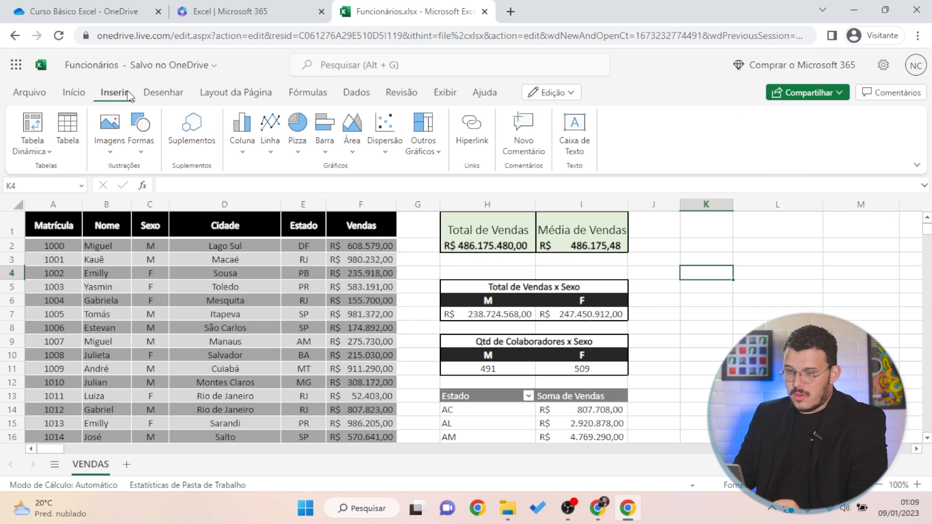
{"action": "left_click", "coordinate": [33, 146]}
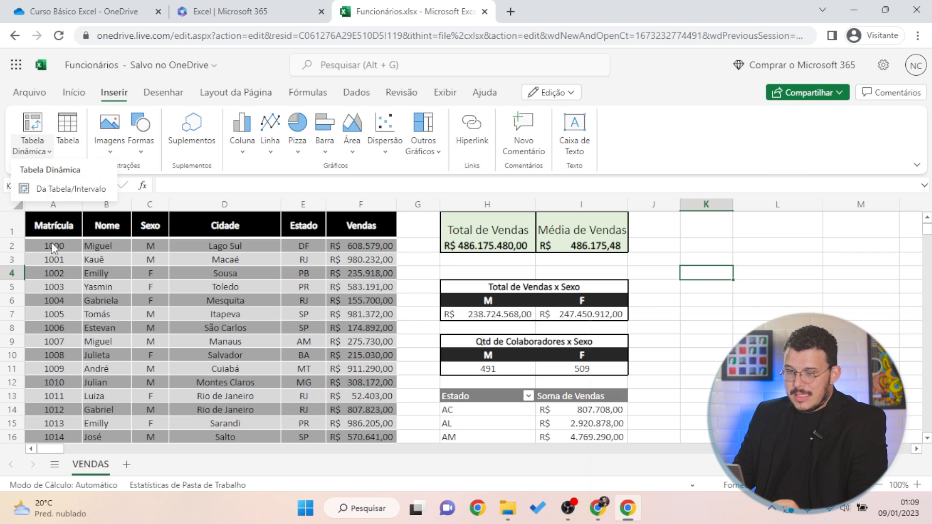
{"action": "left_click", "coordinate": [93, 195]}
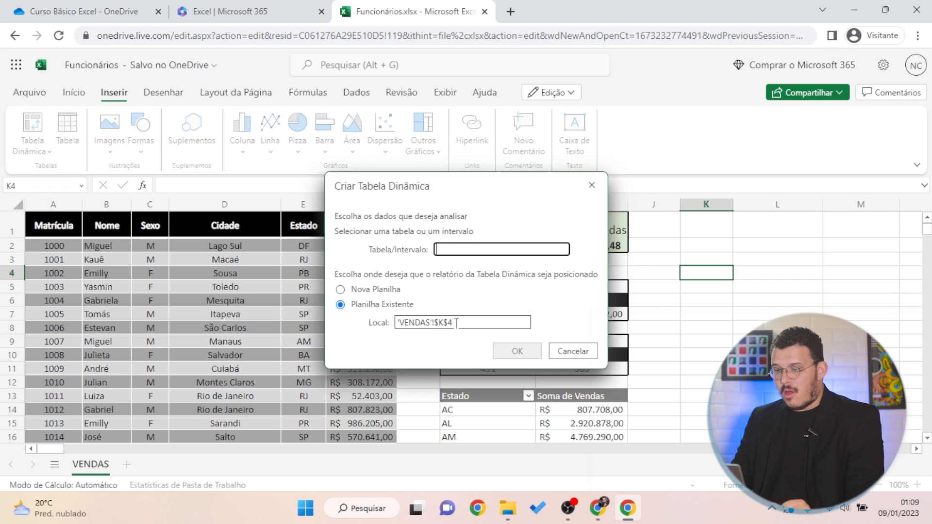
{"action": "type", "text": "Funcion"}
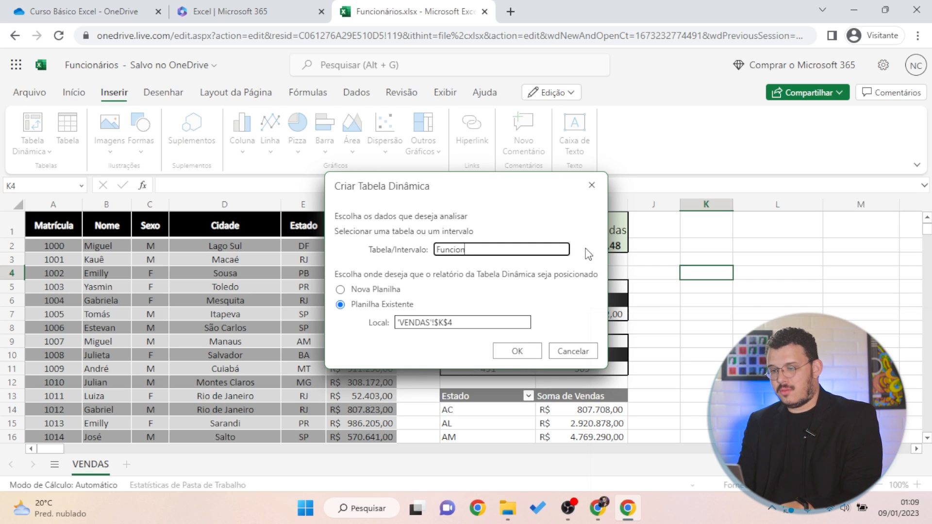
{"action": "type", "text": "ários"}
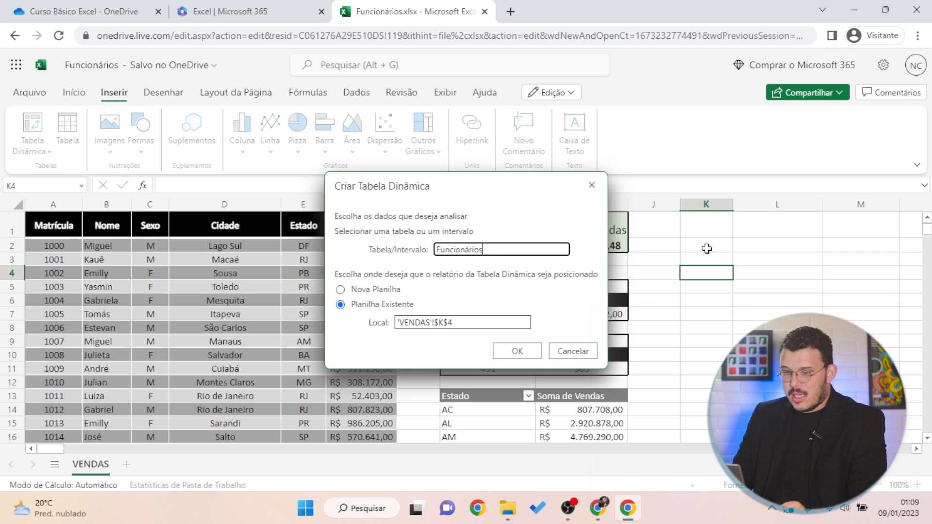
{"action": "left_click", "coordinate": [514, 353]}
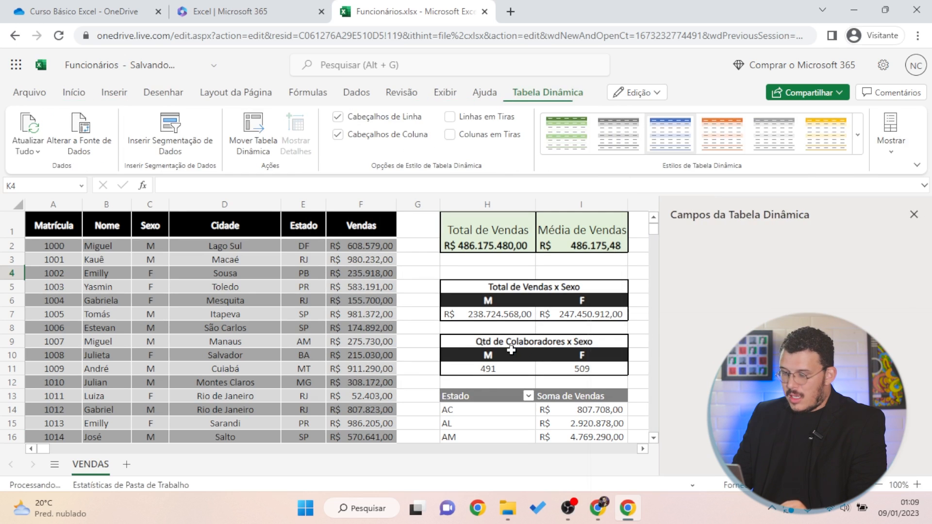
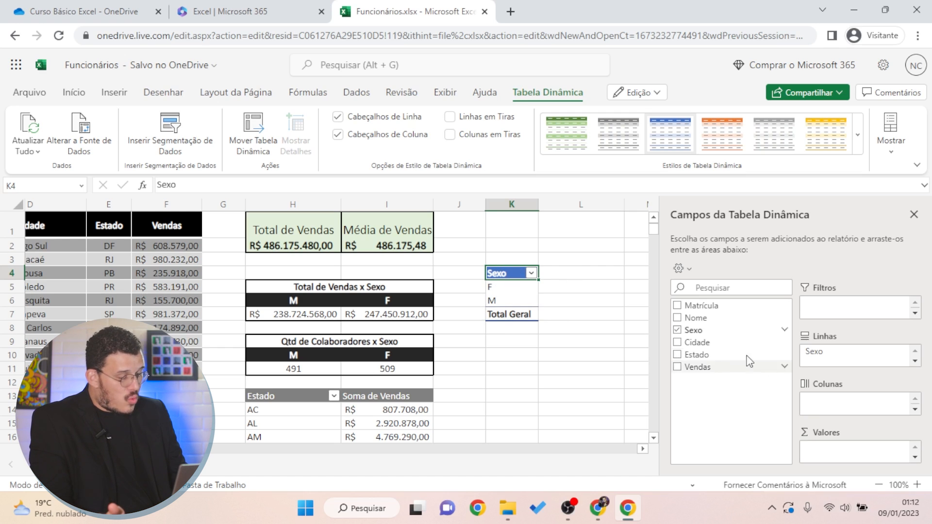
Add Sexo to Valores to count employees by sex: F 509, M 491, Total Geral 1000
{"action": "left_click_drag", "start_coordinate": [706, 331], "coordinate": [826, 452]}
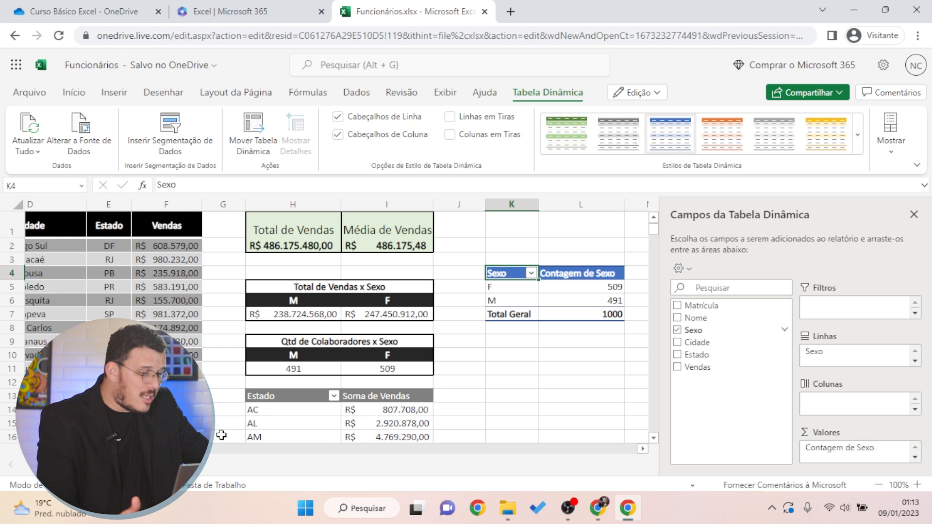
{"action": "scroll", "coordinate": [359, 390], "scroll_direction": "down", "scroll_amount": 3}
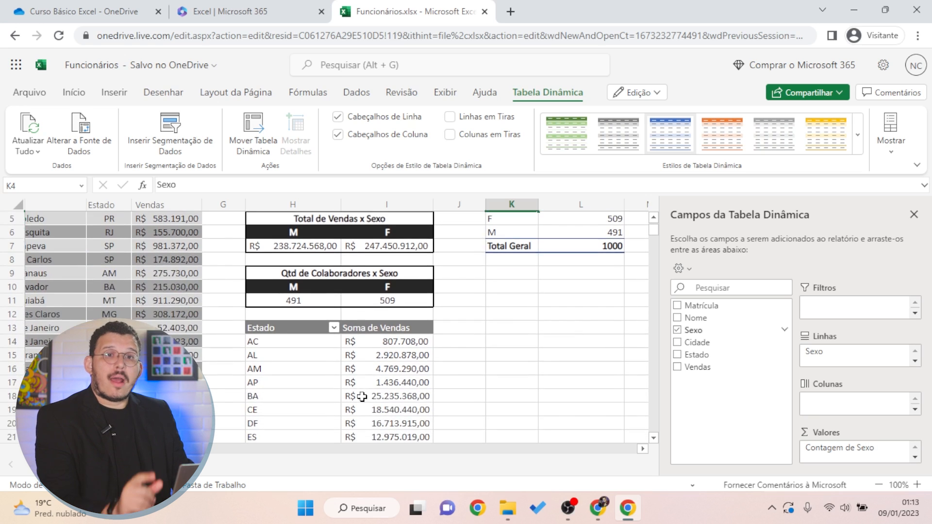
{"action": "scroll", "coordinate": [359, 389], "scroll_direction": "up", "scroll_amount": 3}
{"action": "scroll", "coordinate": [327, 321], "scroll_direction": "down", "scroll_amount": 3}
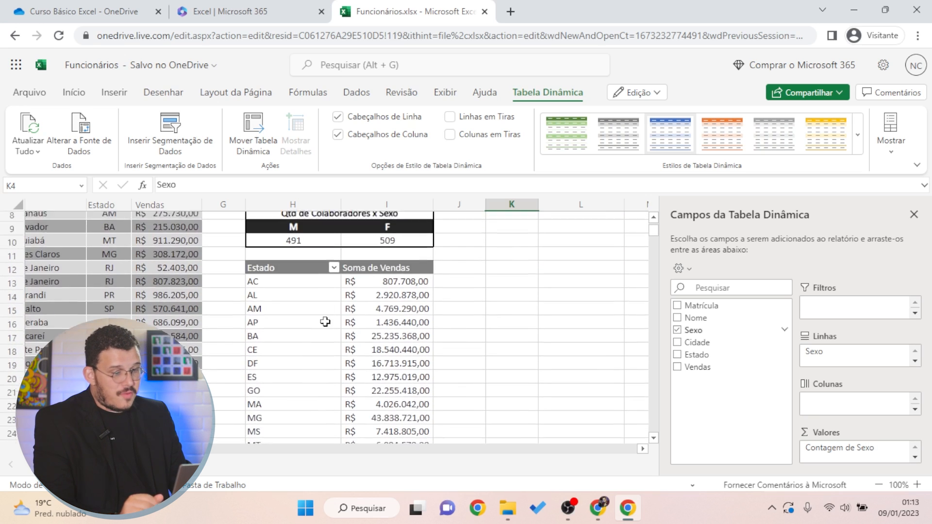
Change the Estado pivot's Vendas value from Soma to Contagem, renamed 'Contagem de Vendas'
{"action": "left_click", "coordinate": [287, 287]}
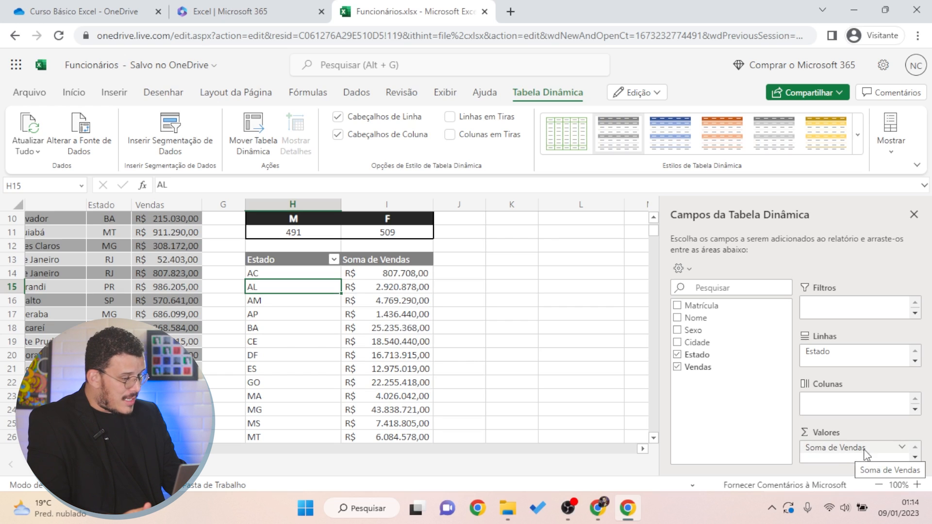
{"action": "left_click", "coordinate": [902, 449]}
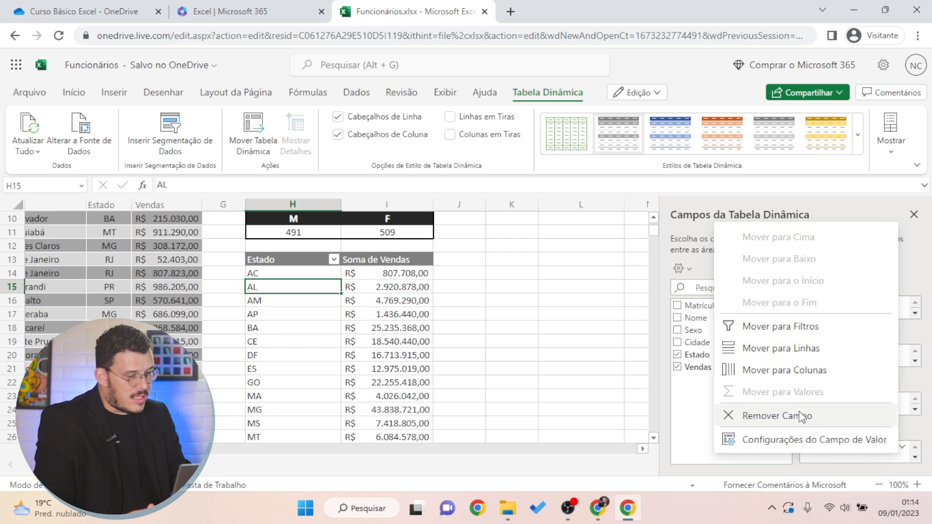
{"action": "left_click", "coordinate": [755, 449]}
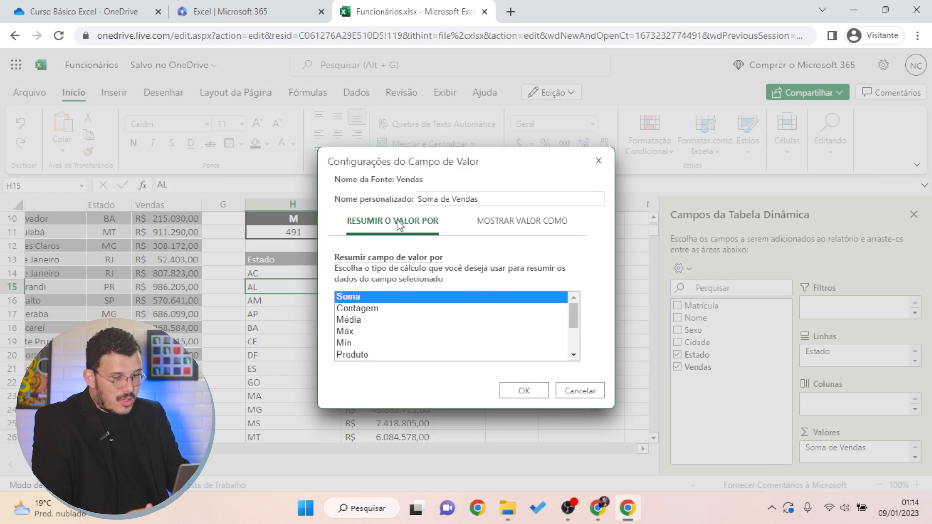
{"action": "left_click", "coordinate": [368, 310]}
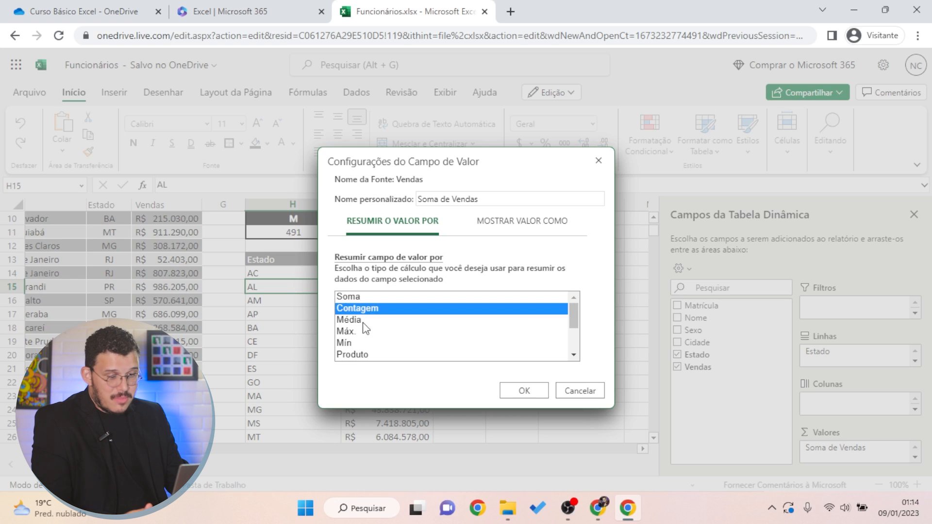
{"action": "scroll", "coordinate": [372, 357], "scroll_direction": "down", "scroll_amount": 2}
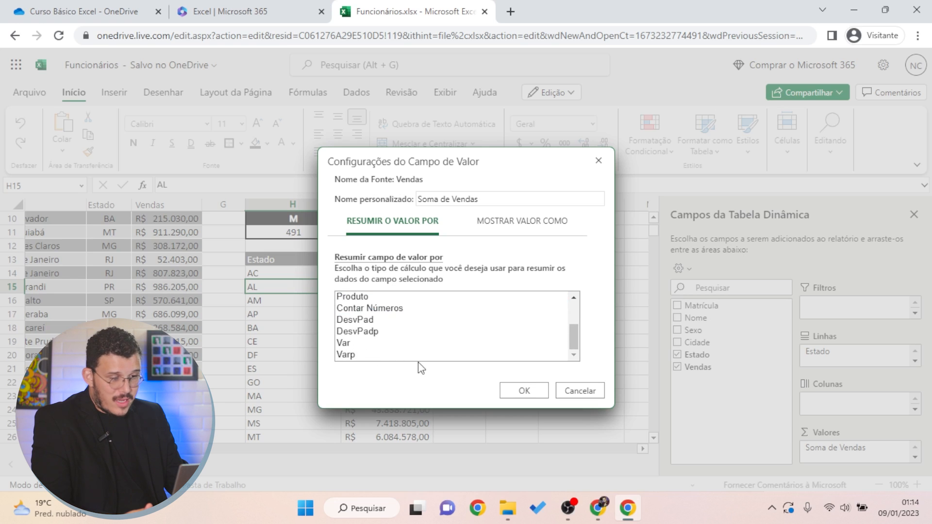
{"action": "scroll", "coordinate": [419, 319], "scroll_direction": "up", "scroll_amount": 2}
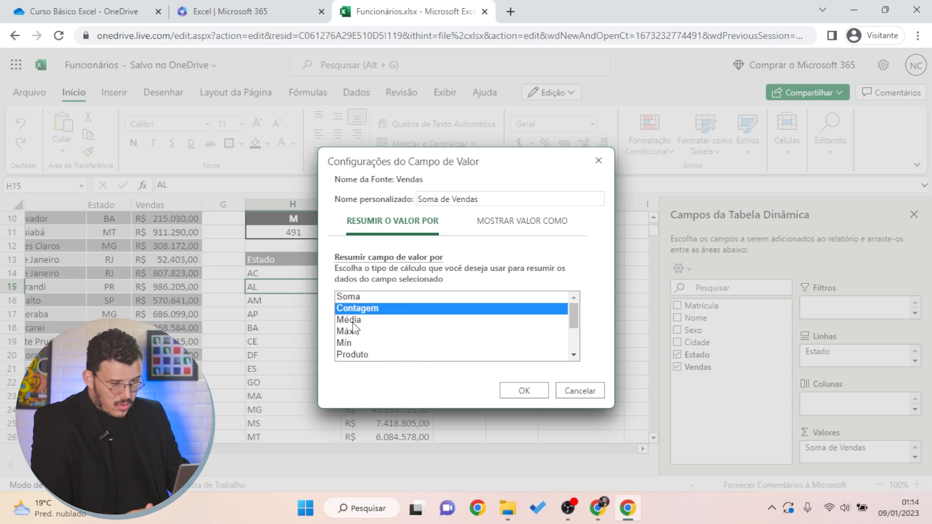
{"action": "left_click", "coordinate": [440, 200]}
{"action": "left_click_drag", "start_coordinate": [439, 200], "coordinate": [290, 191]}
{"action": "type", "text": "Contagem"}
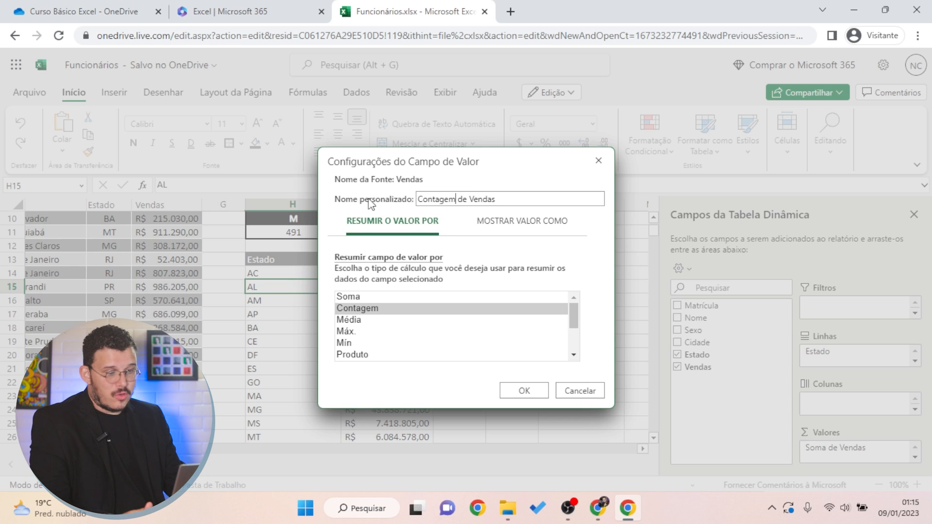
{"action": "left_click", "coordinate": [524, 392]}
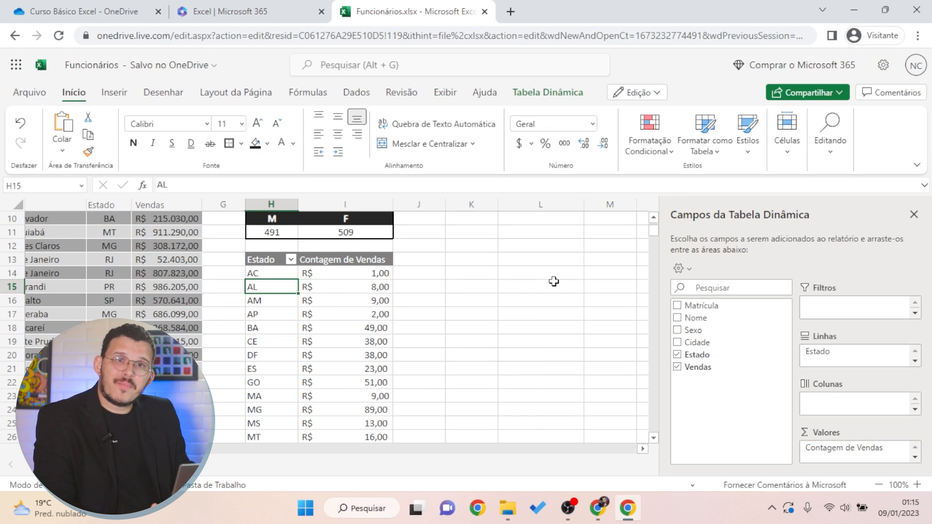
Format the Contagem de Vendas counts with Comma Style and zero decimal places
{"action": "left_click", "coordinate": [371, 279]}
{"action": "scroll", "coordinate": [372, 277], "scroll_direction": "down", "scroll_amount": 7}
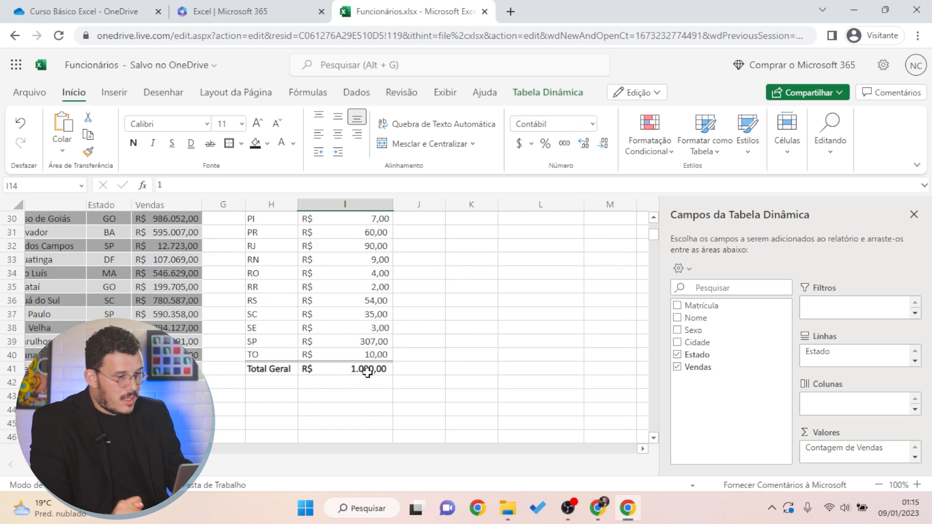
{"action": "left_click", "coordinate": [369, 370], "text": "shift"}
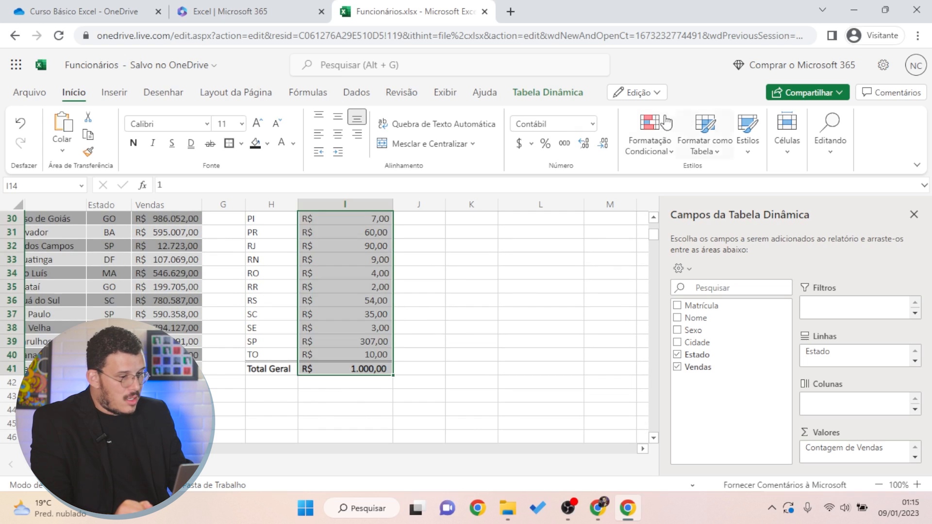
{"action": "left_click", "coordinate": [564, 145]}
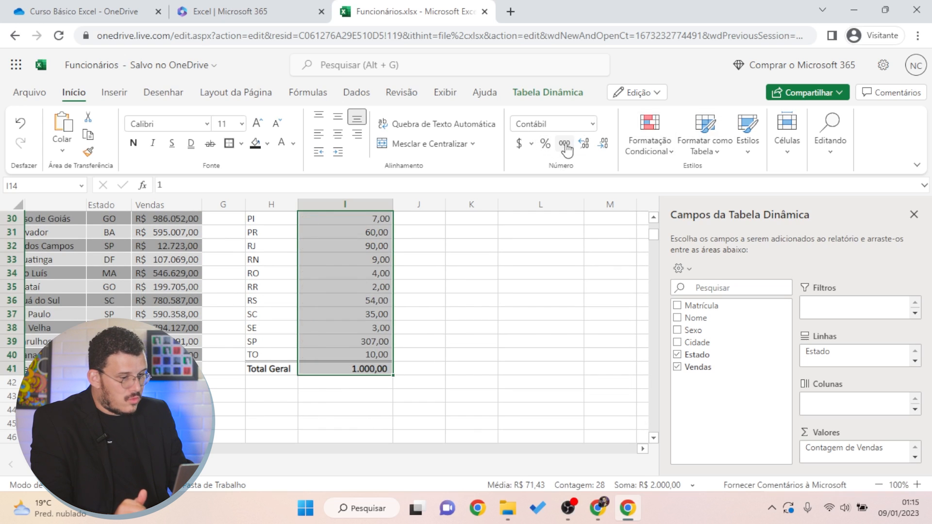
{"action": "left_click", "coordinate": [605, 145]}
{"action": "left_click", "coordinate": [605, 144]}
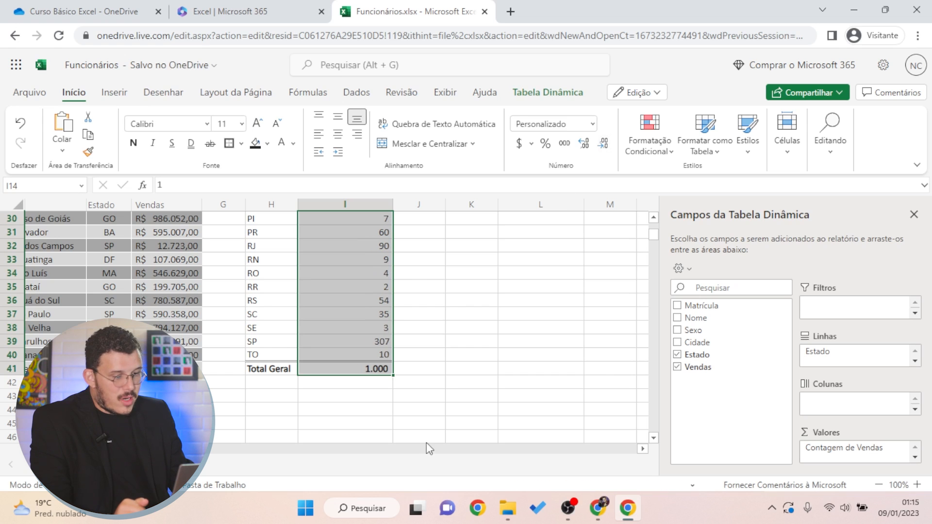
{"action": "left_click", "coordinate": [420, 410]}
Review the whole-number counts, then select a cell in the Sexo count pivot
{"action": "scroll", "coordinate": [418, 351], "scroll_direction": "up", "scroll_amount": 5}
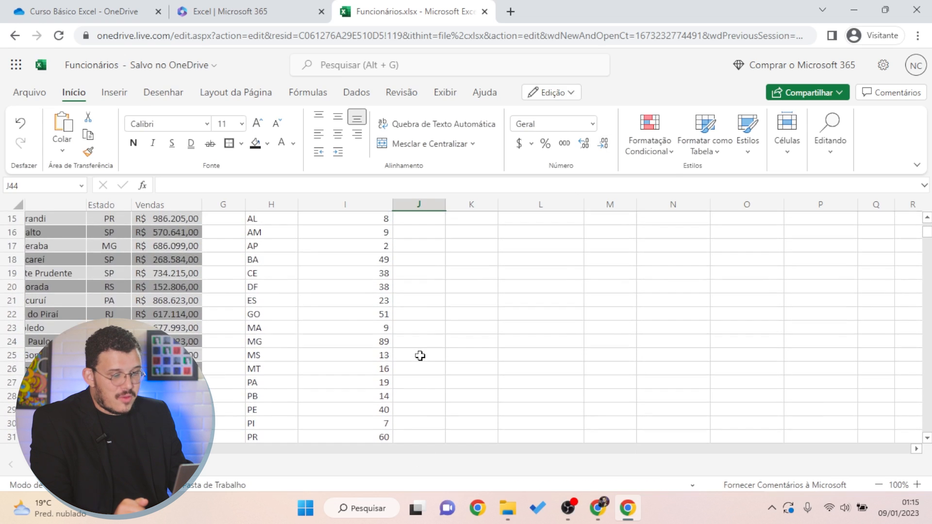
{"action": "scroll", "coordinate": [423, 359], "scroll_direction": "down", "scroll_amount": 4}
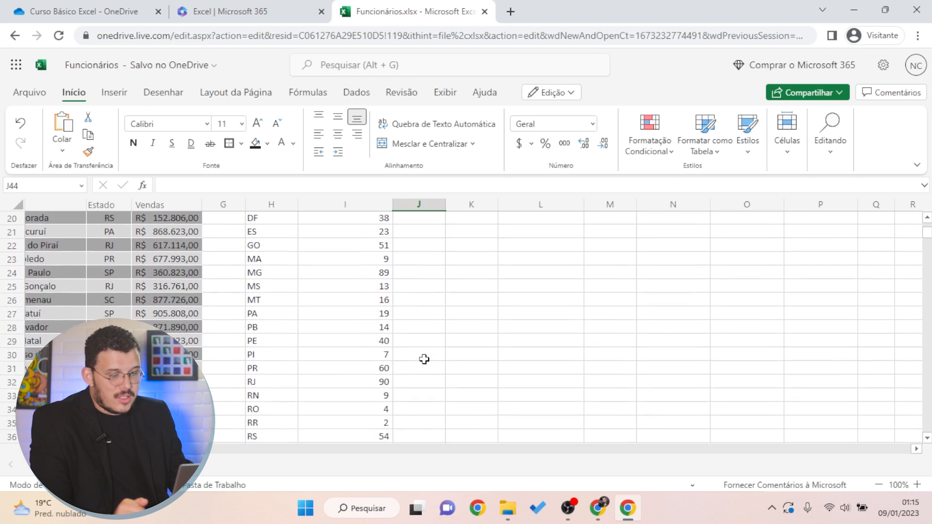
{"action": "scroll", "coordinate": [431, 360], "scroll_direction": "up", "scroll_amount": 8}
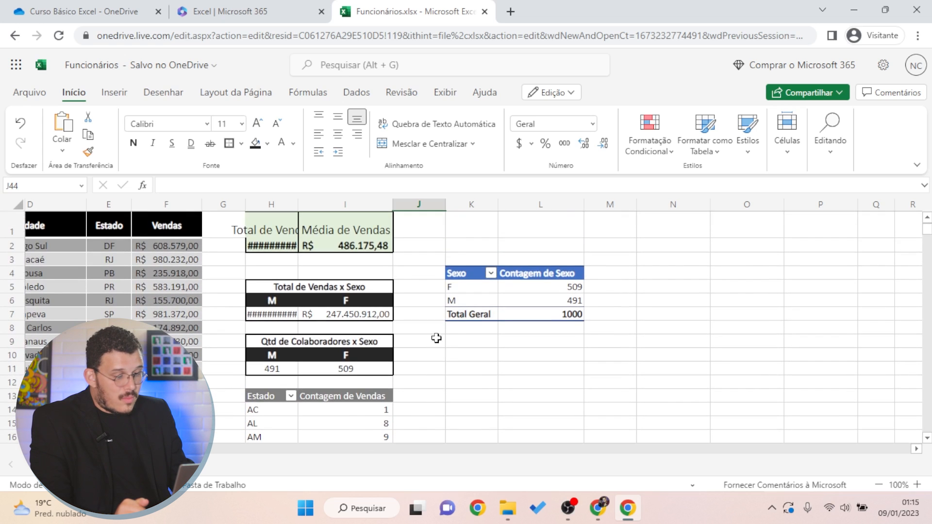
{"action": "left_click", "coordinate": [350, 434]}
{"action": "scroll", "coordinate": [445, 408], "scroll_direction": "down", "scroll_amount": 3}
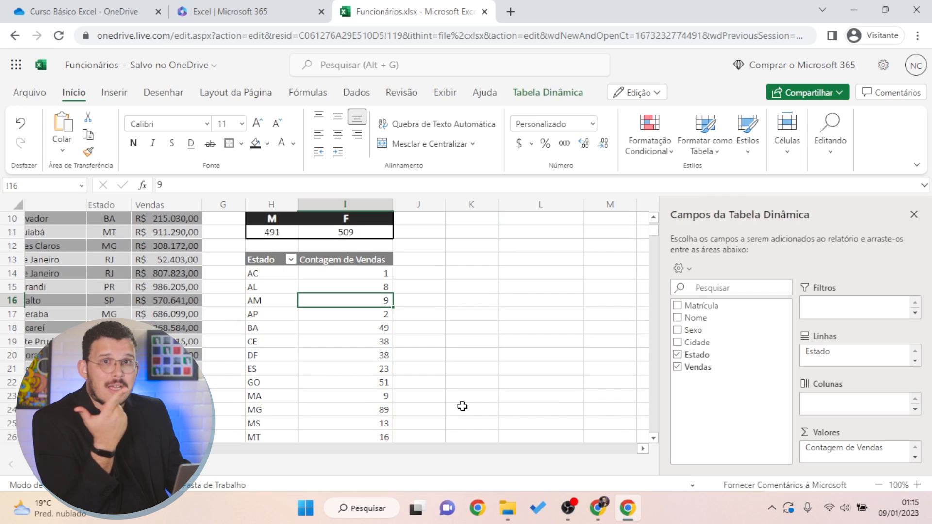
{"action": "scroll", "coordinate": [491, 340], "scroll_direction": "up", "scroll_amount": 3}
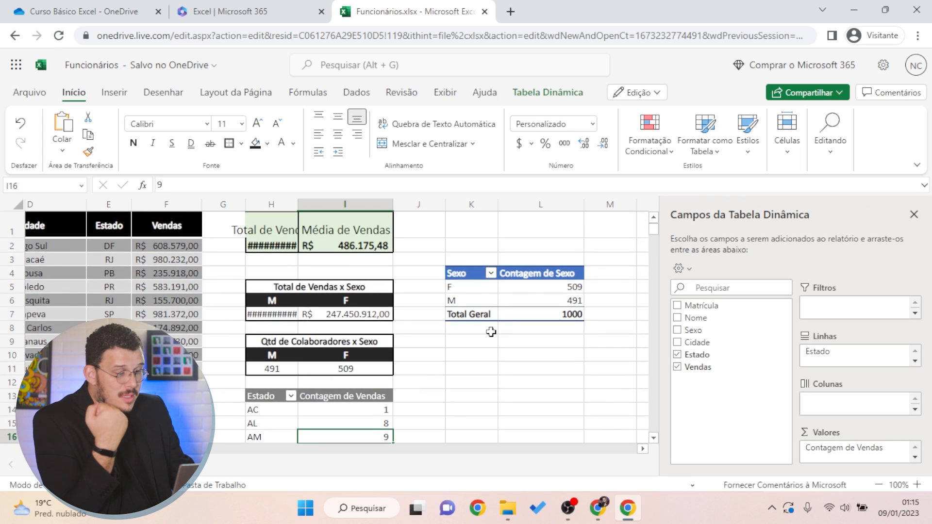
{"action": "left_click", "coordinate": [522, 301]}
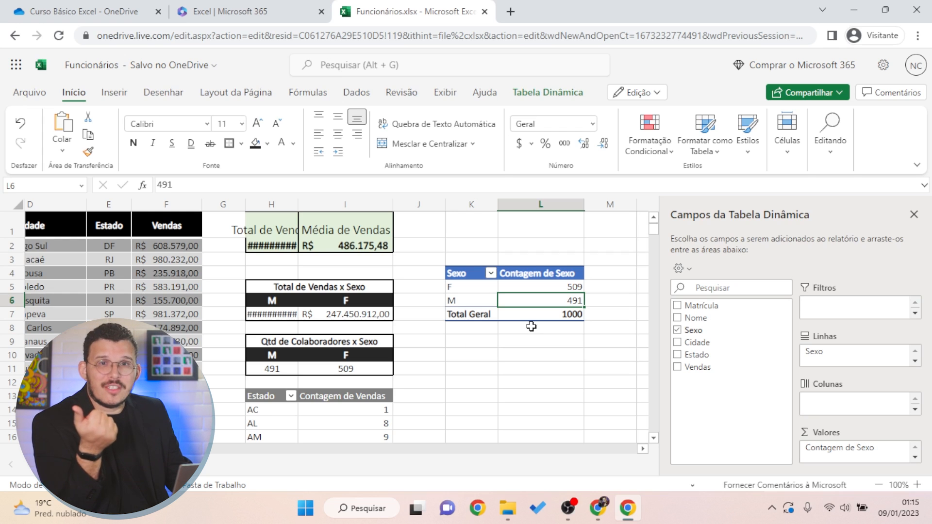
Copy the Sexo count pivot over the old Qtd de Colaboradores x Sexo table at H9
{"action": "left_click", "coordinate": [610, 382]}
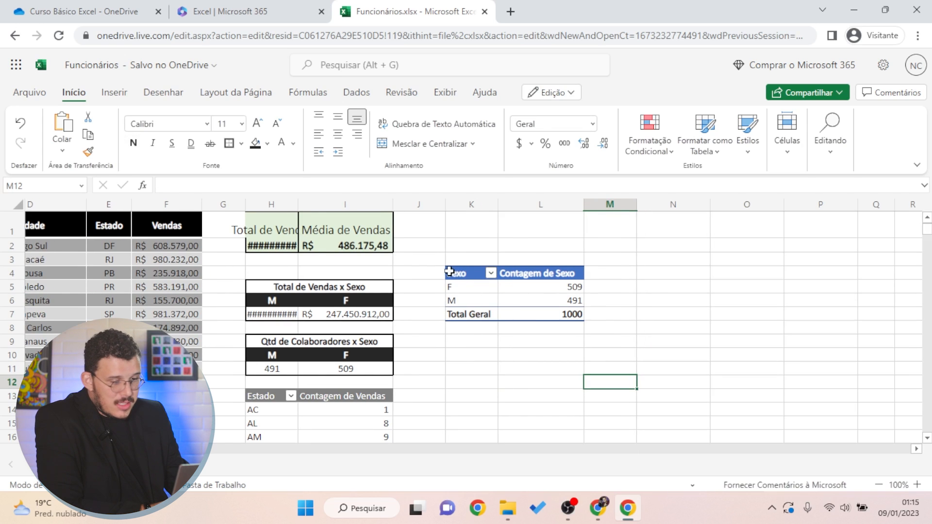
{"action": "left_click_drag", "start_coordinate": [271, 343], "coordinate": [350, 370]}
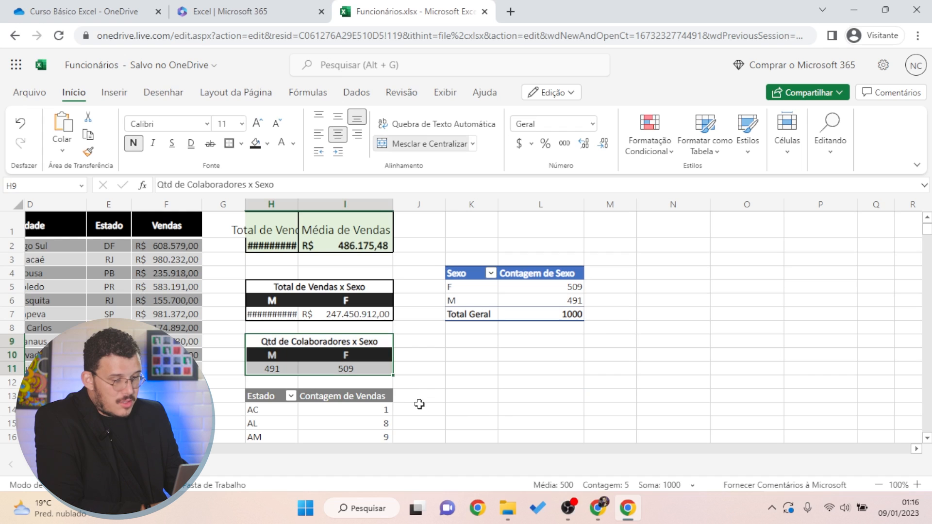
{"action": "left_click", "coordinate": [506, 381]}
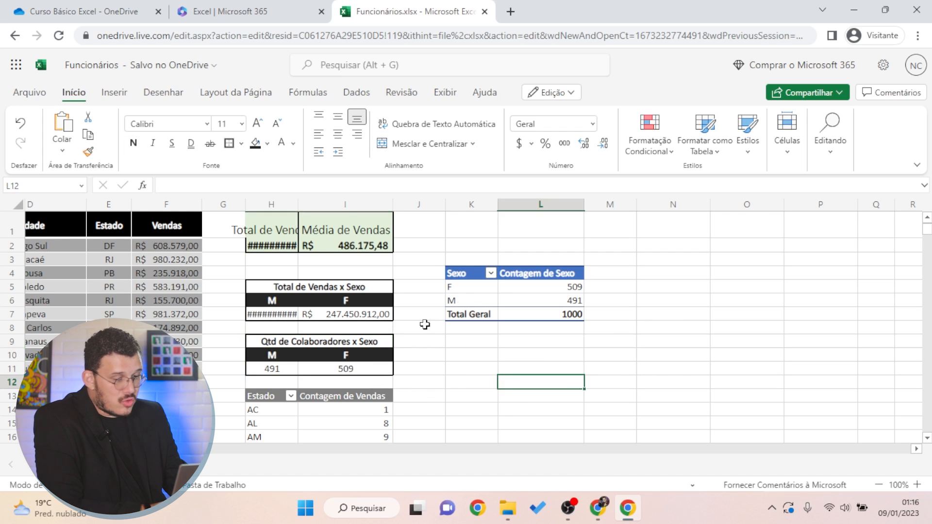
{"action": "left_click_drag", "start_coordinate": [276, 339], "coordinate": [350, 367]}
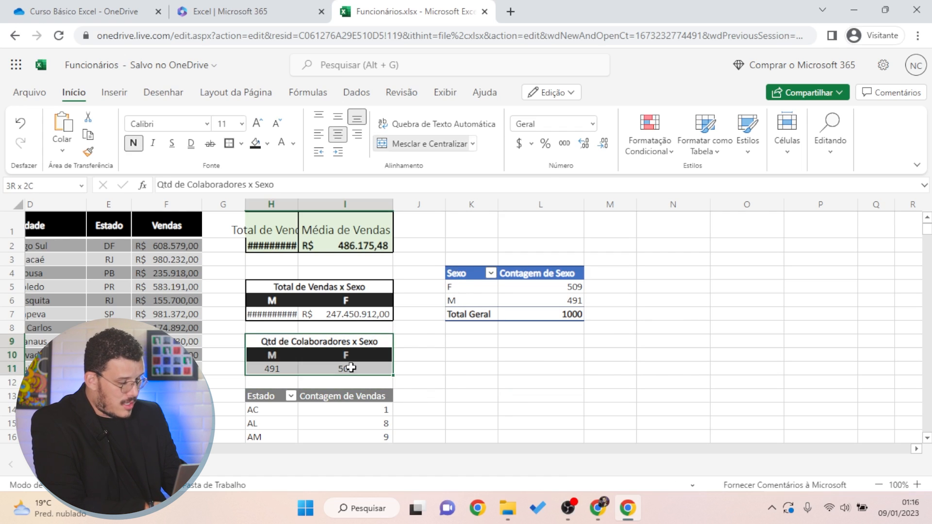
{"action": "left_click", "coordinate": [541, 378]}
{"action": "left_click_drag", "start_coordinate": [459, 273], "coordinate": [532, 312]}
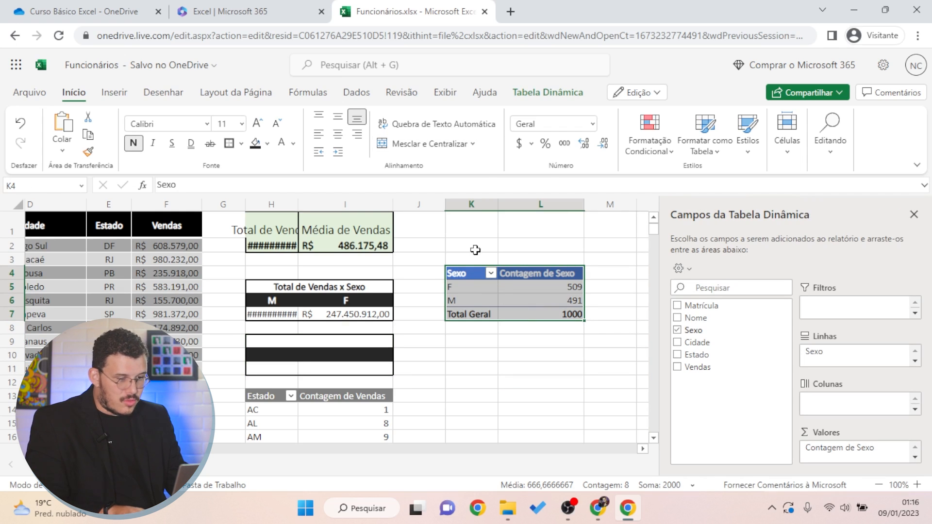
{"action": "key", "text": "ctrl+c"}
{"action": "left_click", "coordinate": [286, 340]}
{"action": "key", "text": "ctrl+v"}
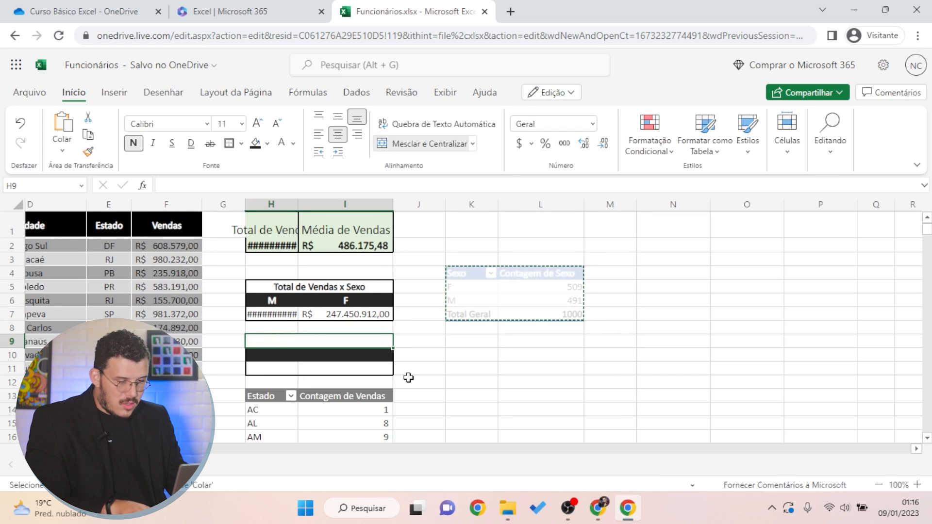
{"action": "left_click", "coordinate": [532, 393]}
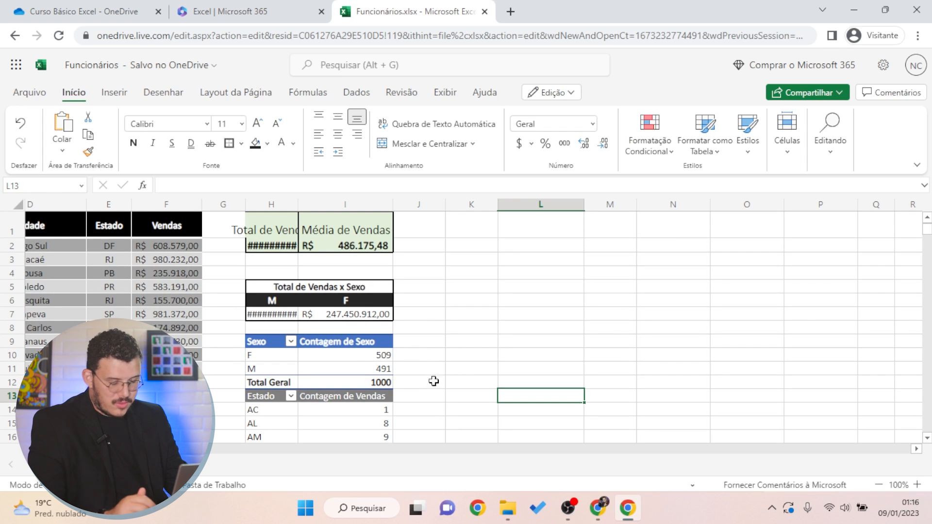
Check the cells of the pasted Sexo pivot (F 509, M 491), then deselect it
{"action": "scroll", "coordinate": [426, 355], "scroll_direction": "down", "scroll_amount": 2}
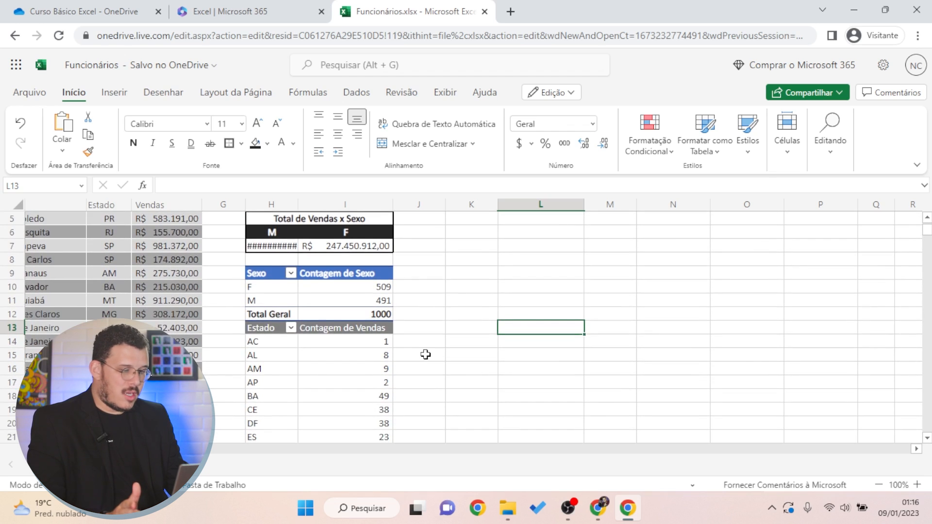
{"action": "scroll", "coordinate": [420, 353], "scroll_direction": "up", "scroll_amount": 2}
{"action": "left_click", "coordinate": [268, 329]}
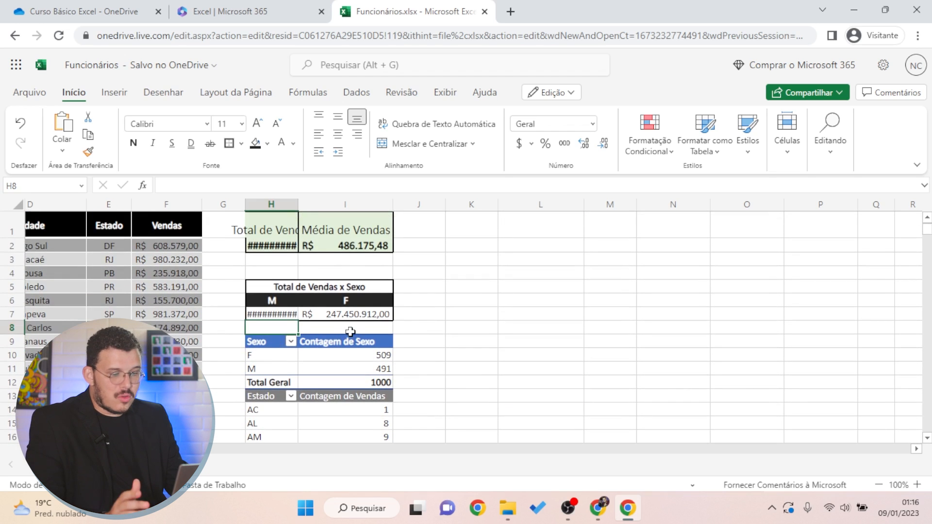
{"action": "left_click", "coordinate": [348, 329]}
{"action": "left_click", "coordinate": [278, 329]}
{"action": "left_click", "coordinate": [362, 328]}
{"action": "left_click", "coordinate": [288, 328]}
{"action": "left_click", "coordinate": [320, 330]}
{"action": "left_click", "coordinate": [278, 329]}
{"action": "left_click", "coordinate": [312, 329]}
{"action": "left_click", "coordinate": [277, 329]}
{"action": "left_click", "coordinate": [337, 330]}
{"action": "left_click", "coordinate": [594, 367]}
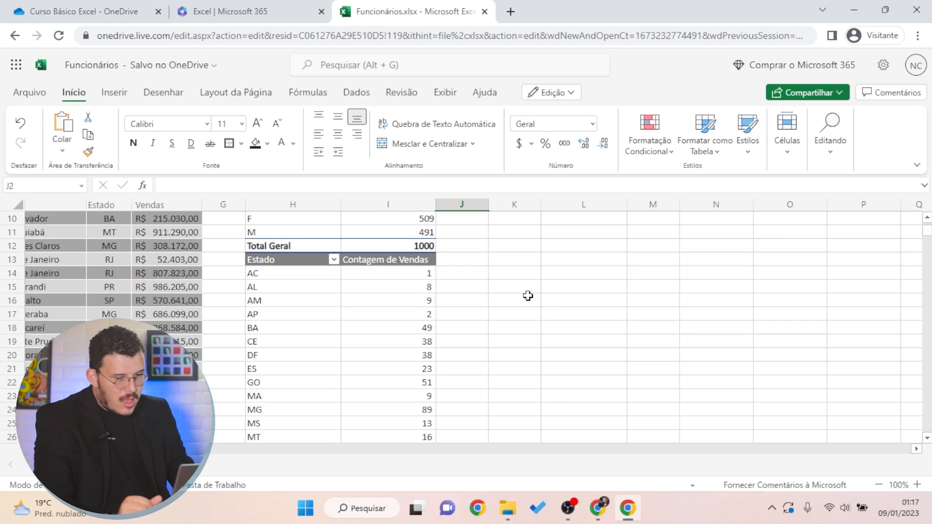
Switch the Estado pivot's value back to Soma with the custom name 'Soma de vendas'
{"action": "left_click", "coordinate": [357, 314]}
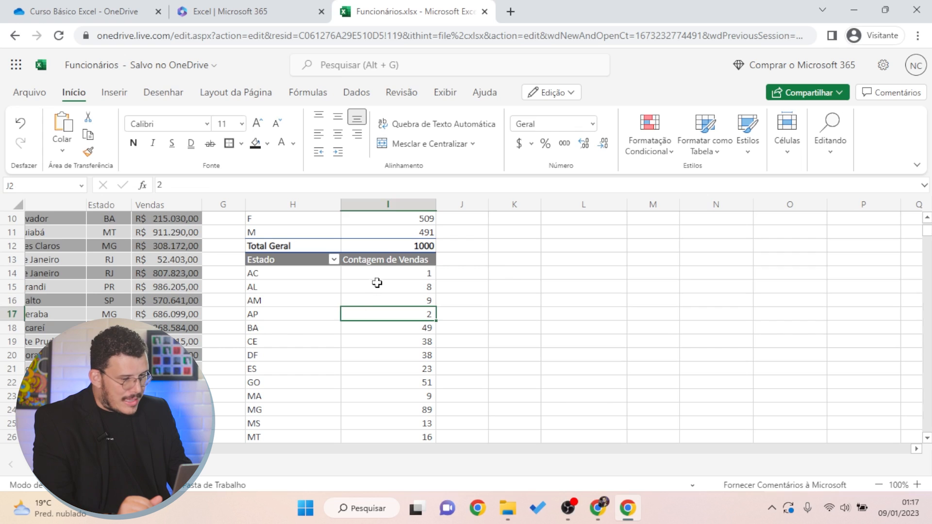
{"action": "left_click", "coordinate": [379, 265]}
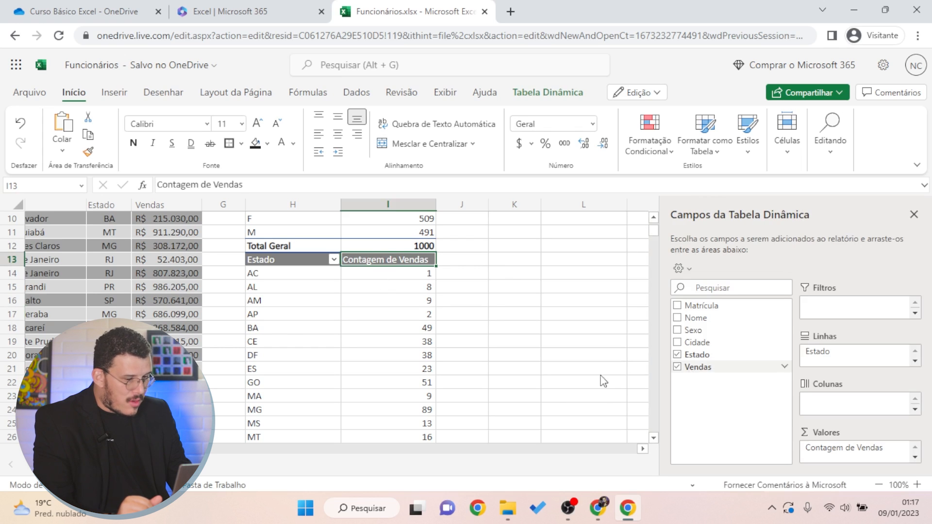
{"action": "left_click", "coordinate": [357, 314]}
{"action": "left_click", "coordinate": [403, 272]}
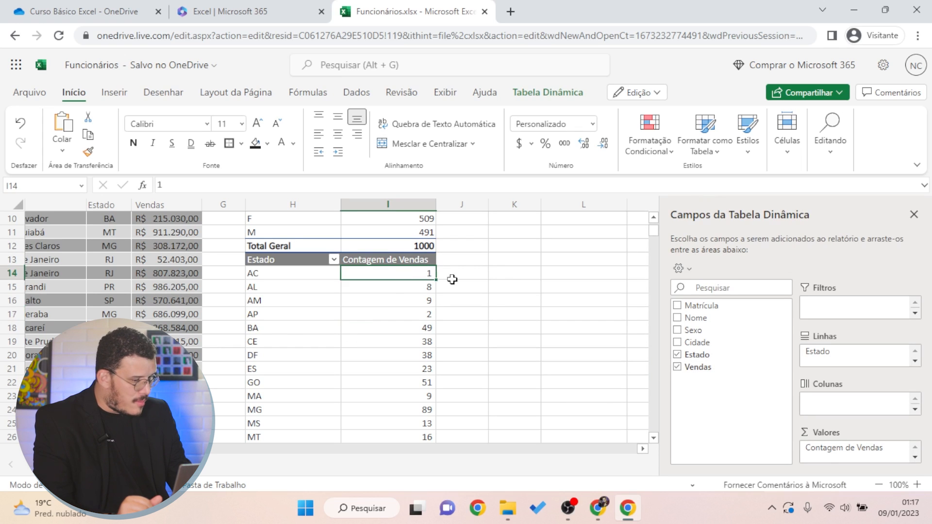
{"action": "left_click", "coordinate": [902, 447]}
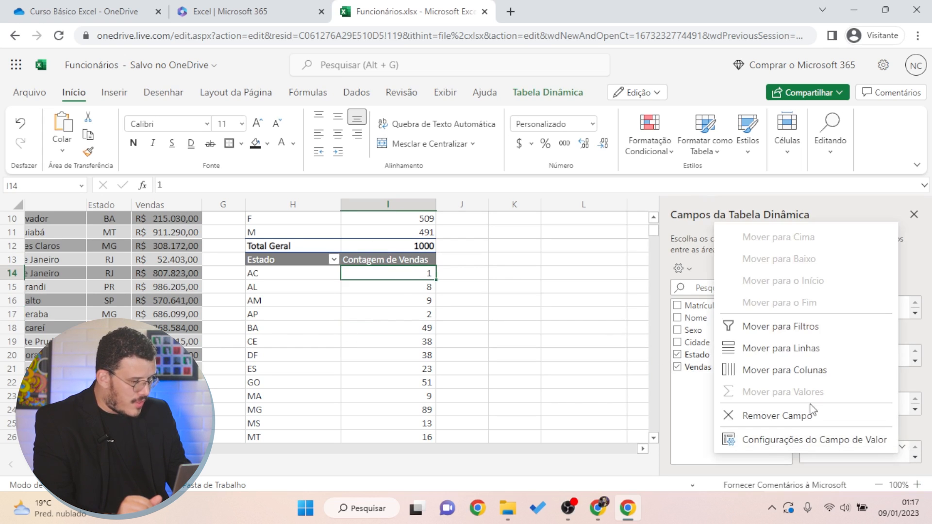
{"action": "left_click", "coordinate": [797, 444]}
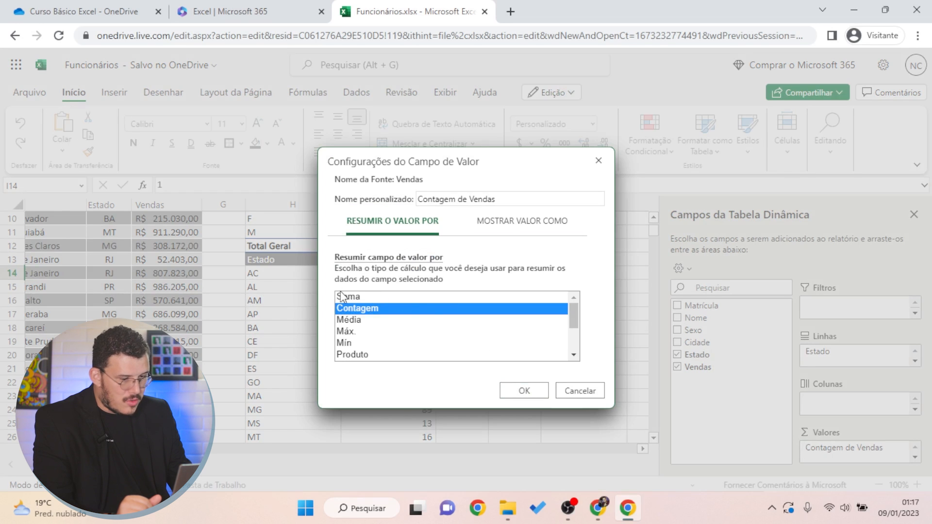
{"action": "left_click", "coordinate": [359, 297]}
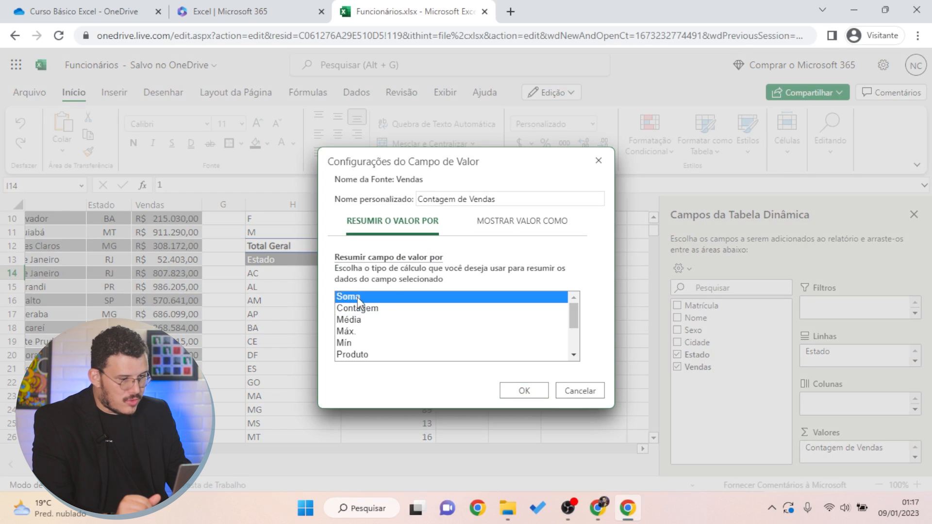
{"action": "triple_click", "coordinate": [458, 199]}
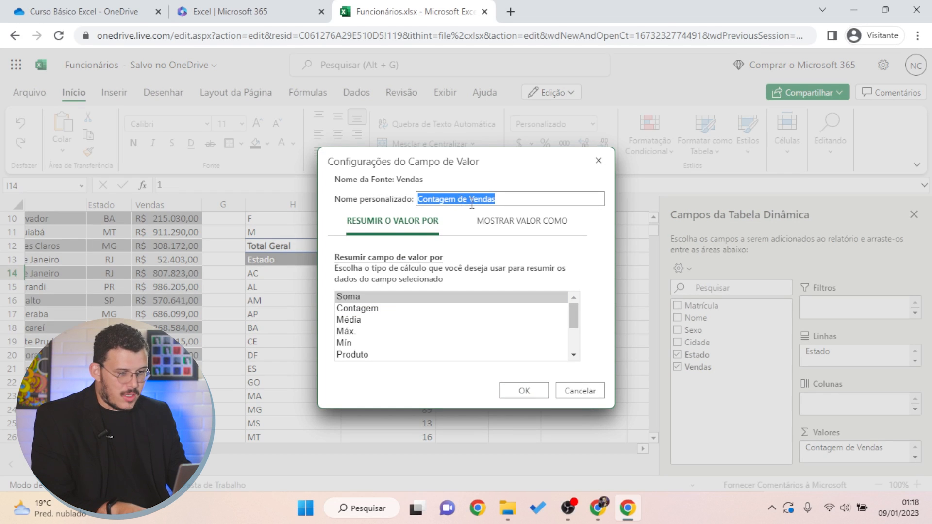
{"action": "type", "text": "Soma de vendas"}
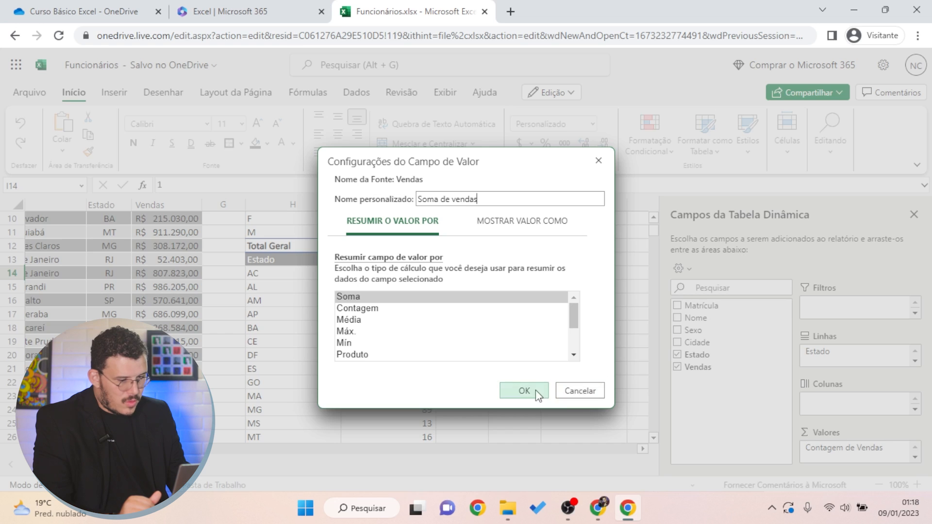
{"action": "left_click", "coordinate": [536, 391]}
Apply R$ Português (Brasil) currency to the Soma de vendas totals down to Total Geral
{"action": "left_click", "coordinate": [321, 301]}
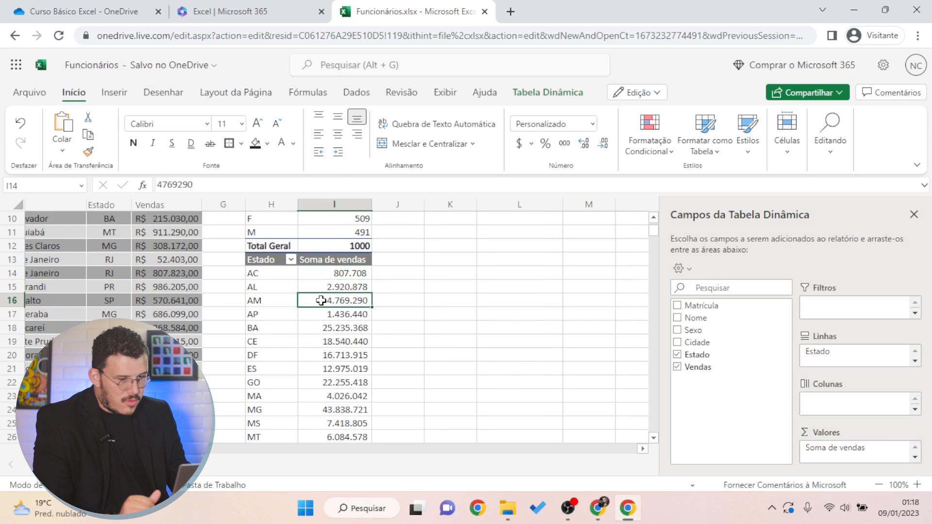
{"action": "scroll", "coordinate": [350, 335], "scroll_direction": "up", "scroll_amount": 2}
{"action": "scroll", "coordinate": [317, 249], "scroll_direction": "down", "scroll_amount": 2}
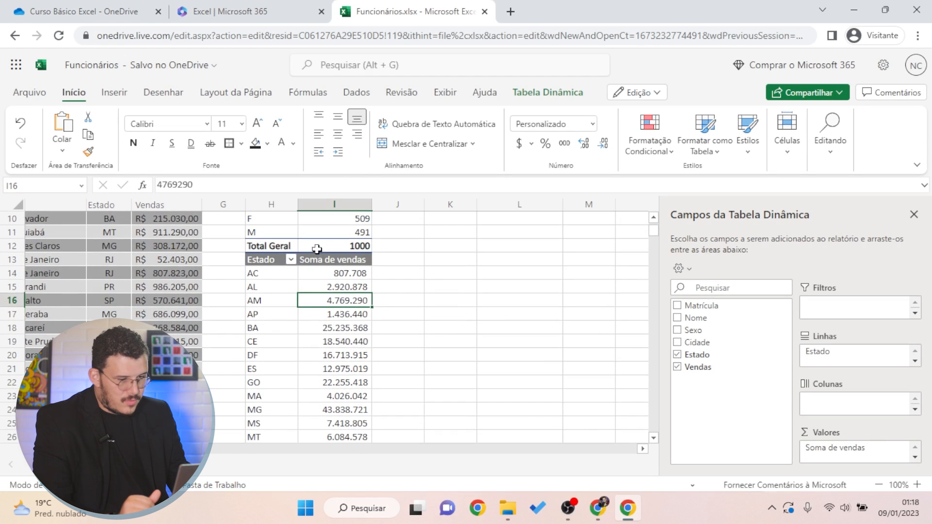
{"action": "left_click", "coordinate": [346, 274]}
{"action": "scroll", "coordinate": [342, 292], "scroll_direction": "down", "scroll_amount": 5}
{"action": "scroll", "coordinate": [364, 370], "scroll_direction": "down", "scroll_amount": 2}
{"action": "left_click", "coordinate": [347, 368], "text": "shift"}
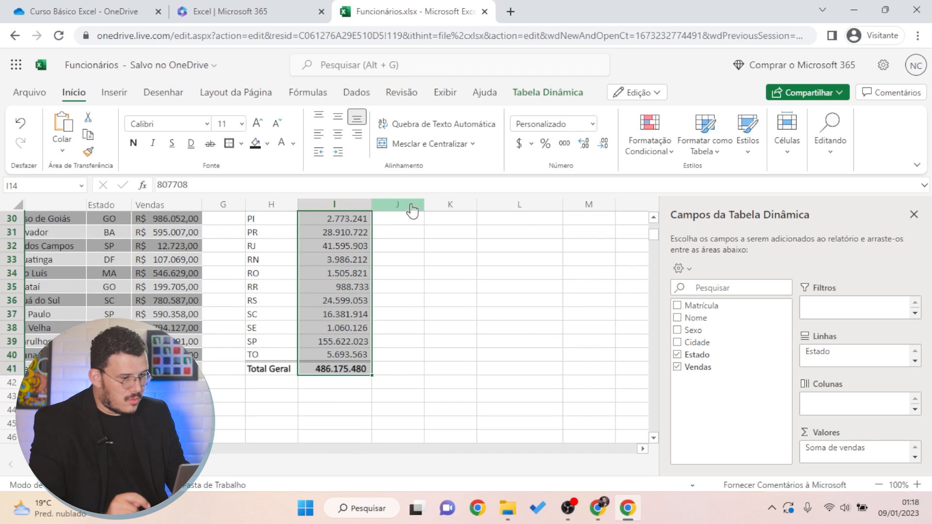
{"action": "left_click", "coordinate": [531, 144]}
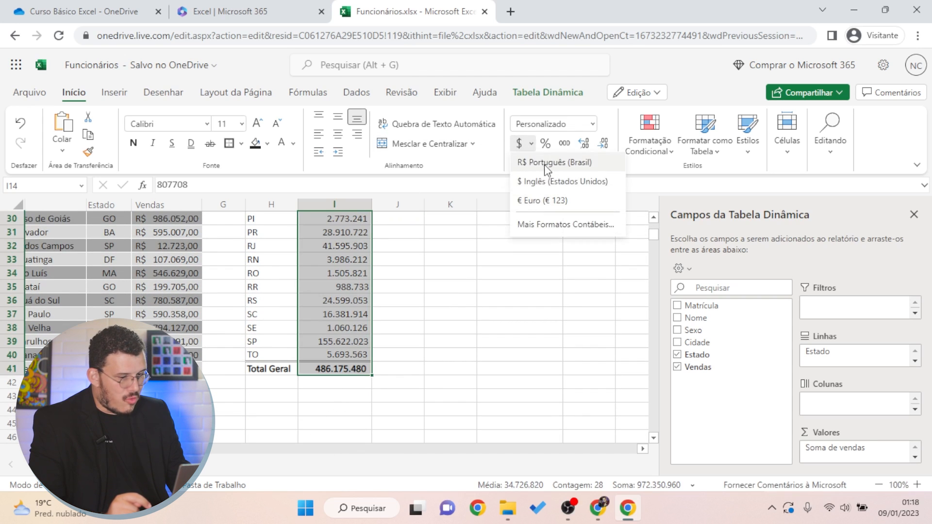
{"action": "left_click", "coordinate": [543, 164]}
Review the reais totals, such as AC R$ 807.708,00, from cells beside the pivot
{"action": "left_click", "coordinate": [445, 305]}
{"action": "scroll", "coordinate": [388, 330], "scroll_direction": "up", "scroll_amount": 7}
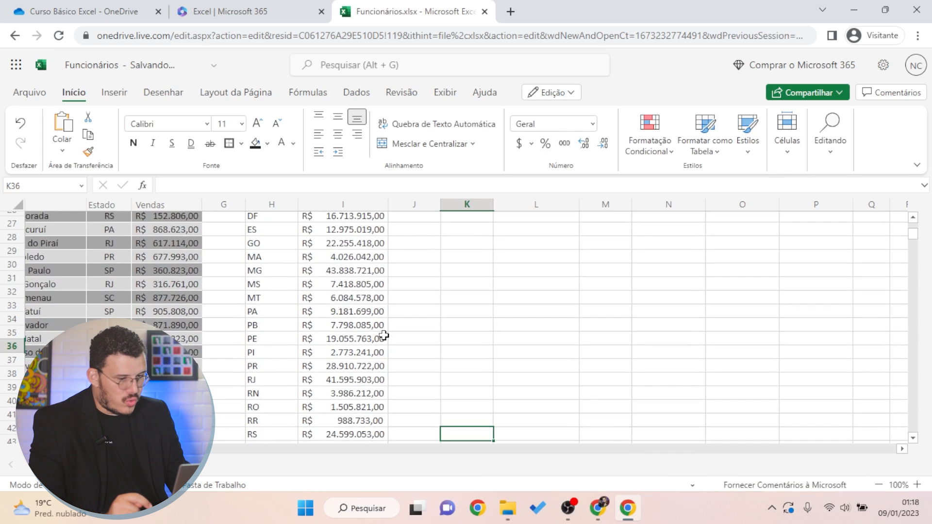
{"action": "scroll", "coordinate": [380, 329], "scroll_direction": "down", "scroll_amount": 1}
{"action": "left_click", "coordinate": [462, 328]}
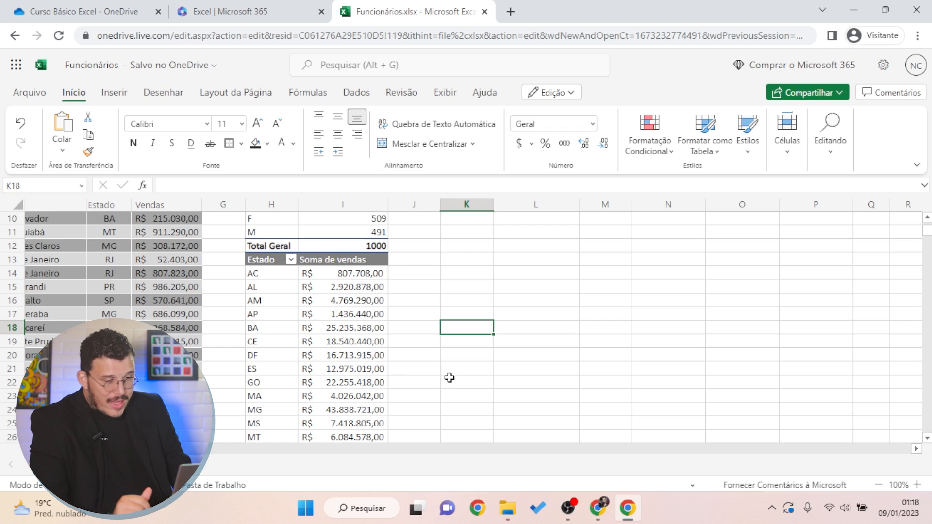
{"action": "left_click", "coordinate": [427, 268]}
{"action": "left_click", "coordinate": [467, 262]}
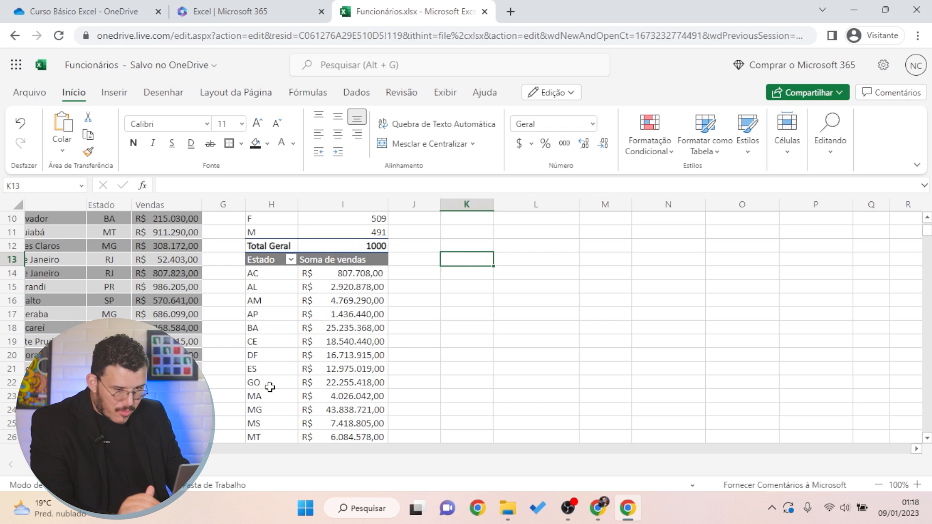
{"action": "scroll", "coordinate": [322, 326], "scroll_direction": "down", "scroll_amount": 5}
{"action": "scroll", "coordinate": [329, 343], "scroll_direction": "up", "scroll_amount": 8}
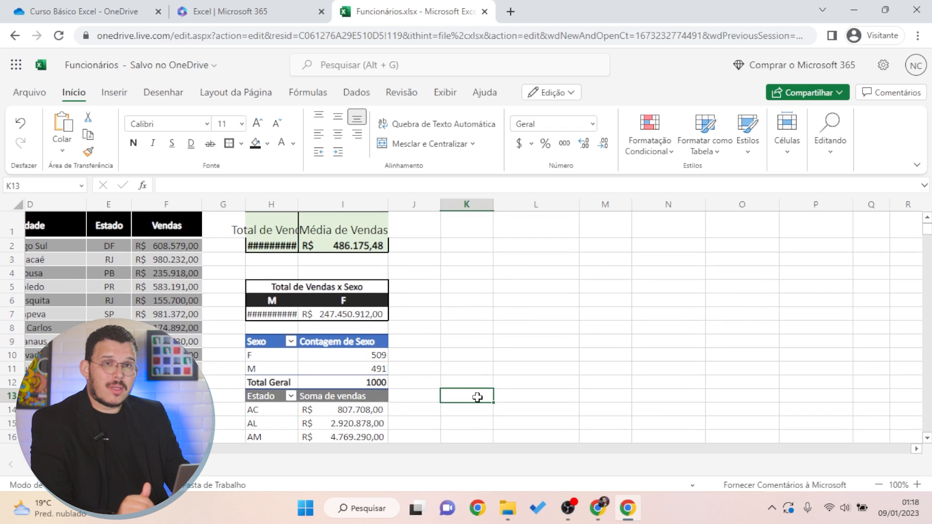
Insert an Estado slicer on the sales pivot from the Tabela Dinâmica tools
{"action": "scroll", "coordinate": [327, 356], "scroll_direction": "down", "scroll_amount": 1}
{"action": "left_click", "coordinate": [348, 343]}
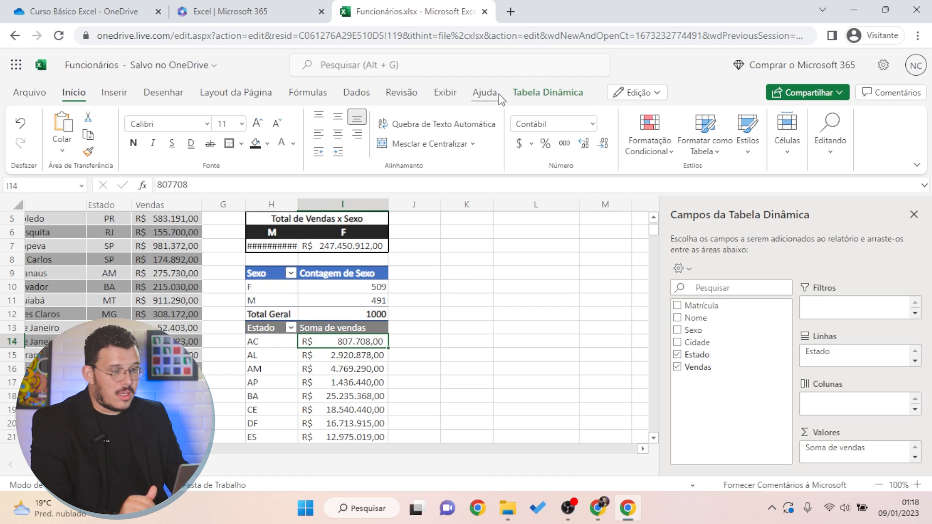
{"action": "left_click", "coordinate": [526, 102]}
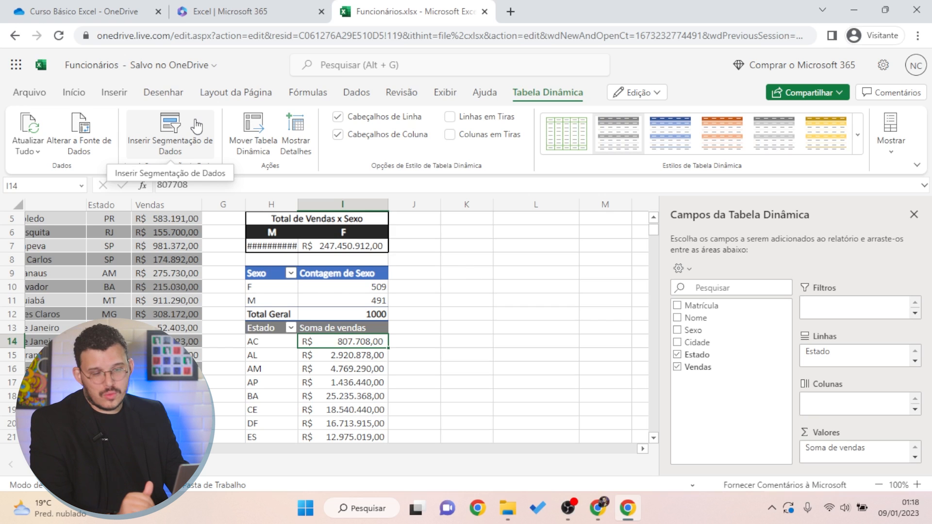
{"action": "left_click", "coordinate": [196, 126]}
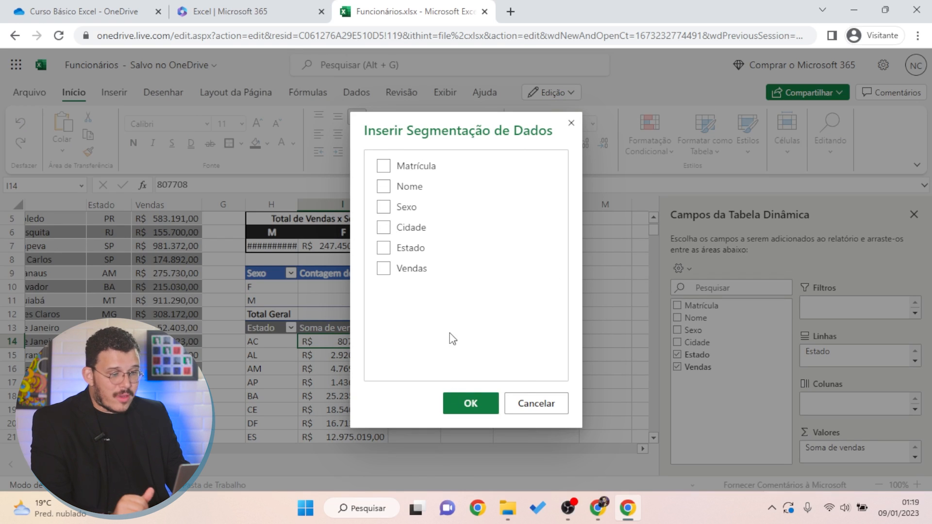
{"action": "left_click", "coordinate": [383, 248]}
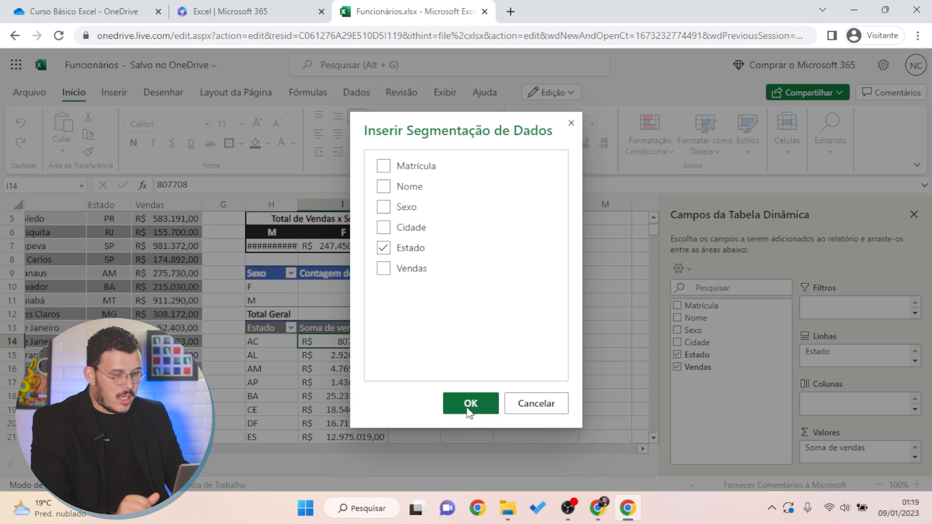
{"action": "left_click", "coordinate": [469, 407]}
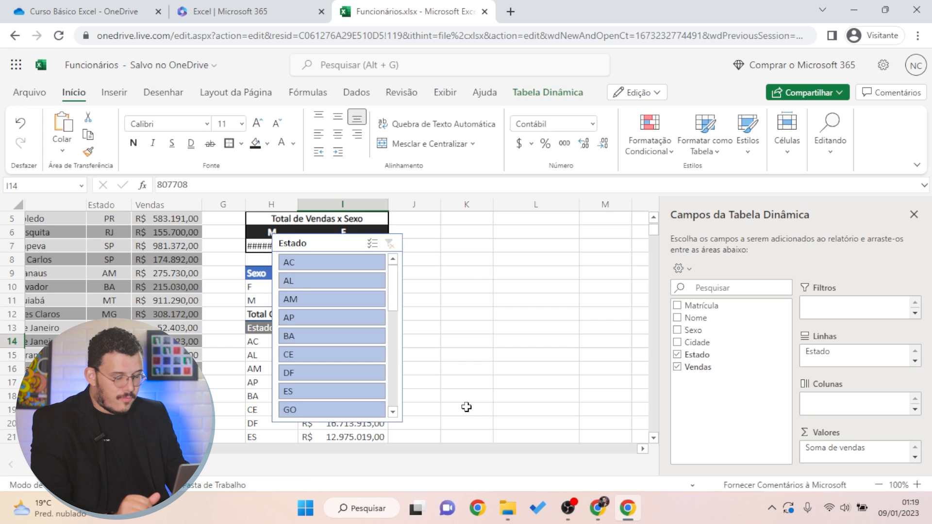
Move the Estado slicer onto columns J–K beside the tables
{"action": "left_click_drag", "start_coordinate": [316, 230], "coordinate": [474, 228]}
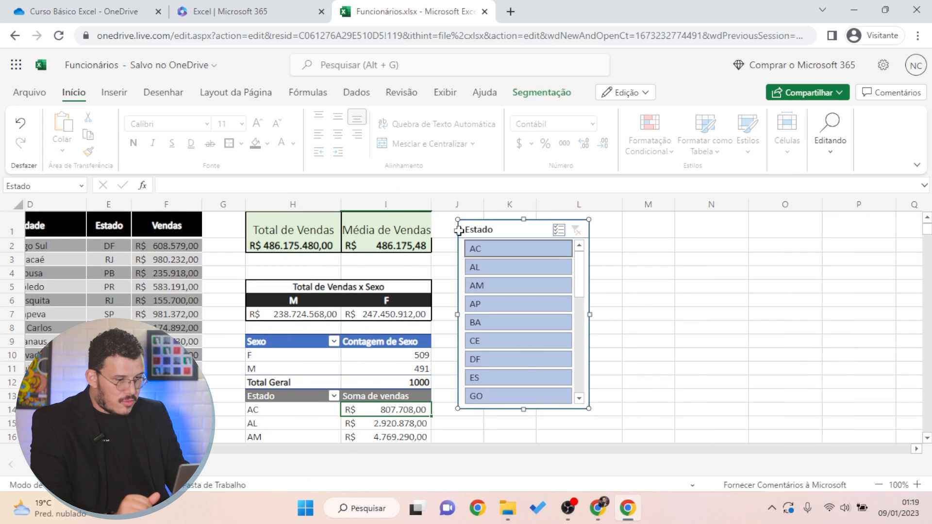
{"action": "left_click", "coordinate": [446, 257]}
{"action": "left_click", "coordinate": [657, 292]}
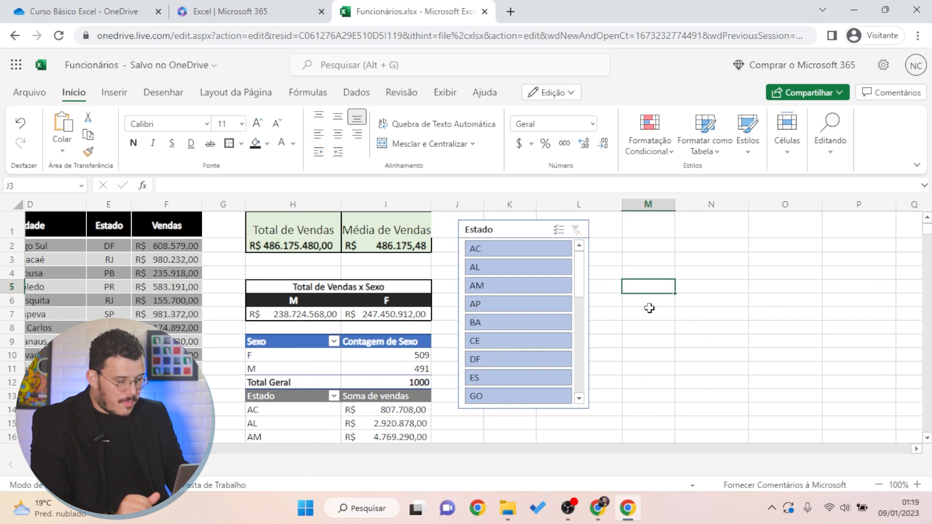
{"action": "left_click", "coordinate": [450, 268]}
{"action": "left_click", "coordinate": [372, 268]}
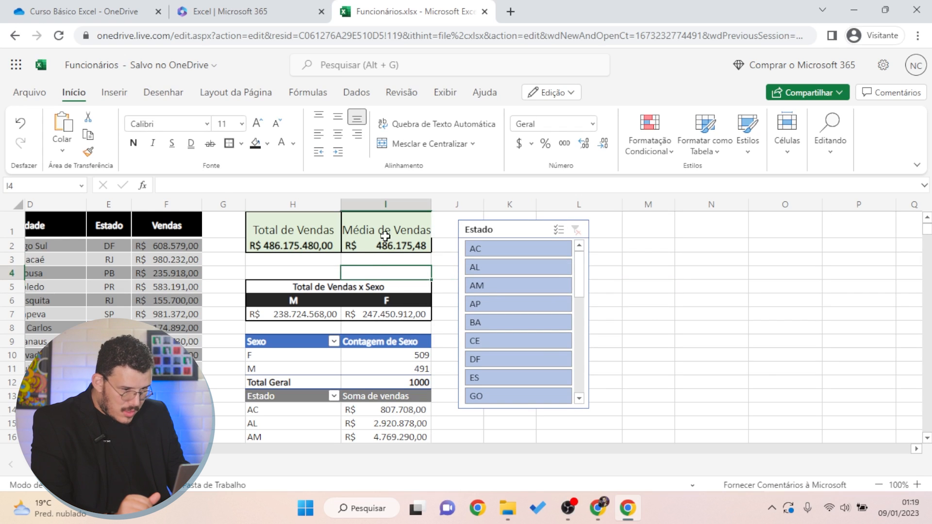
{"action": "left_click", "coordinate": [387, 234]}
{"action": "left_click", "coordinate": [454, 244]}
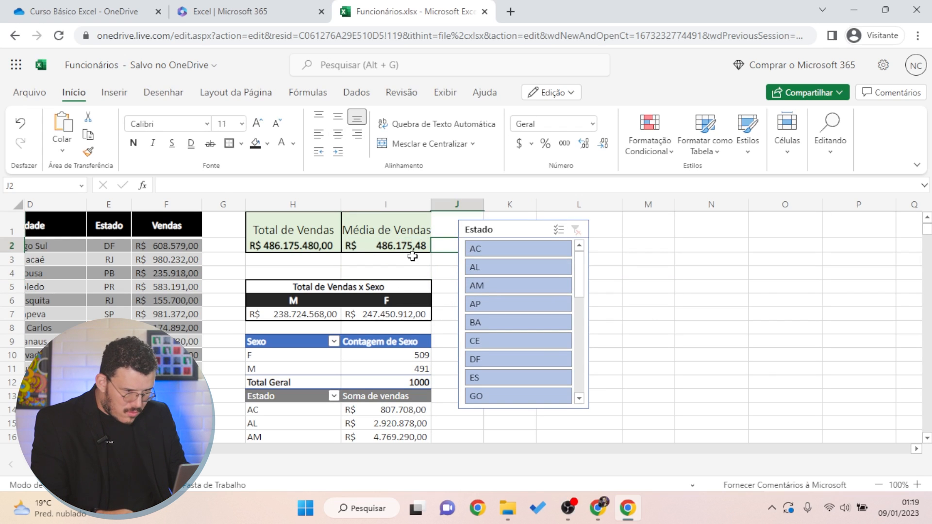
{"action": "scroll", "coordinate": [412, 246], "scroll_direction": "up", "scroll_amount": 1}
{"action": "scroll", "coordinate": [413, 246], "scroll_direction": "down", "scroll_amount": 1}
{"action": "left_click", "coordinate": [420, 271]}
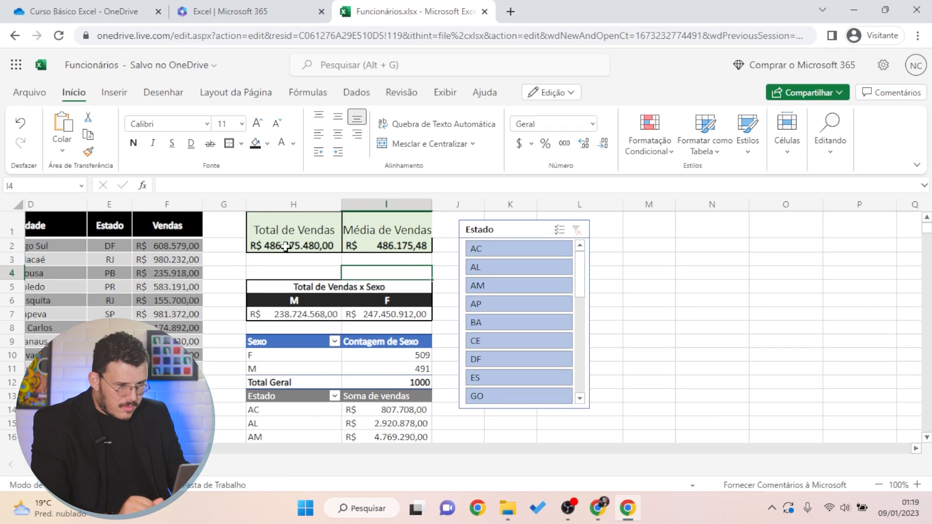
Border the Total de Vendas and Média de Vendas block H1:I2 and autofit column I
{"action": "left_click_drag", "start_coordinate": [282, 230], "coordinate": [362, 242]}
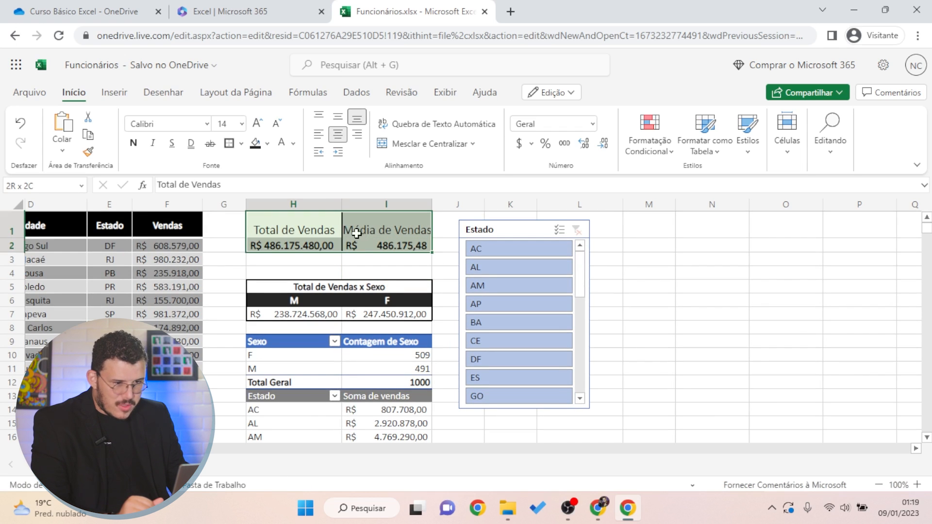
{"action": "left_click", "coordinate": [229, 143]}
{"action": "left_click", "coordinate": [676, 321]}
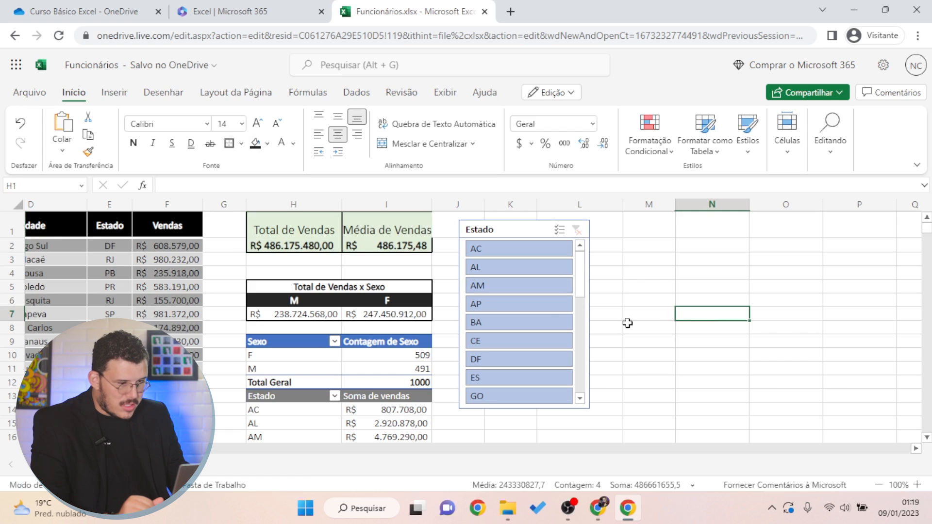
{"action": "left_click", "coordinate": [447, 276]}
{"action": "double_click", "coordinate": [432, 206]}
{"action": "left_click", "coordinate": [713, 321]}
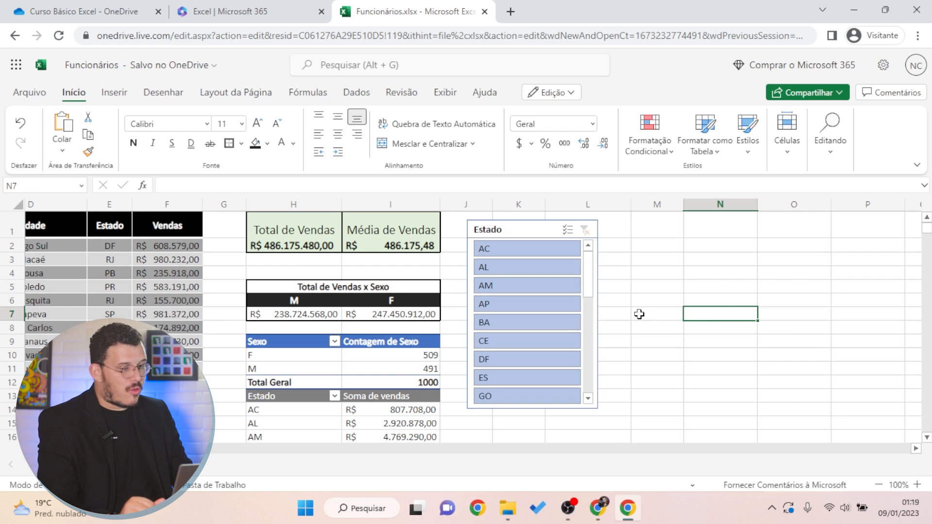
{"action": "scroll", "coordinate": [617, 351], "scroll_direction": "down", "scroll_amount": 1}
{"action": "scroll", "coordinate": [618, 351], "scroll_direction": "up", "scroll_amount": 1}
Place the Estado slicer beside the state pivot and filter the pivots to BA
{"action": "left_click_drag", "start_coordinate": [499, 229], "coordinate": [487, 263]}
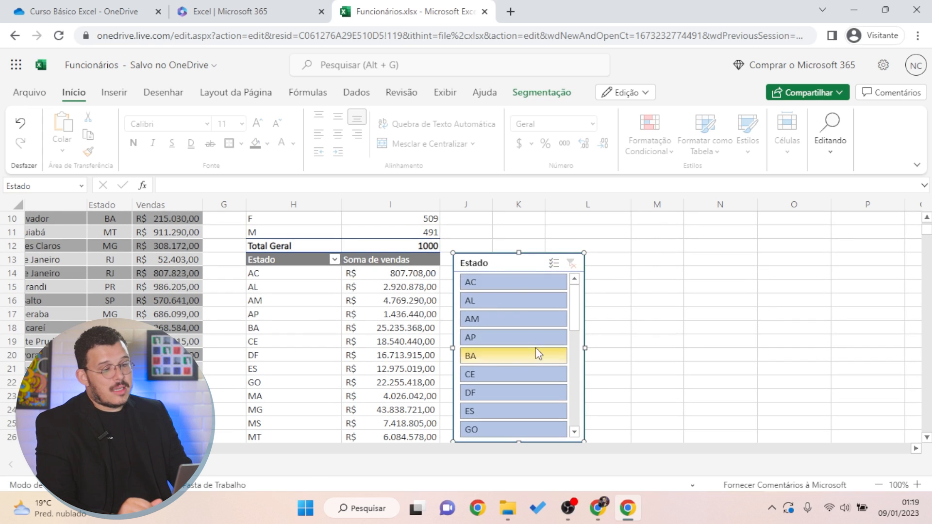
{"action": "scroll", "coordinate": [537, 346], "scroll_direction": "down", "scroll_amount": 5}
{"action": "scroll", "coordinate": [537, 345], "scroll_direction": "down", "scroll_amount": 6}
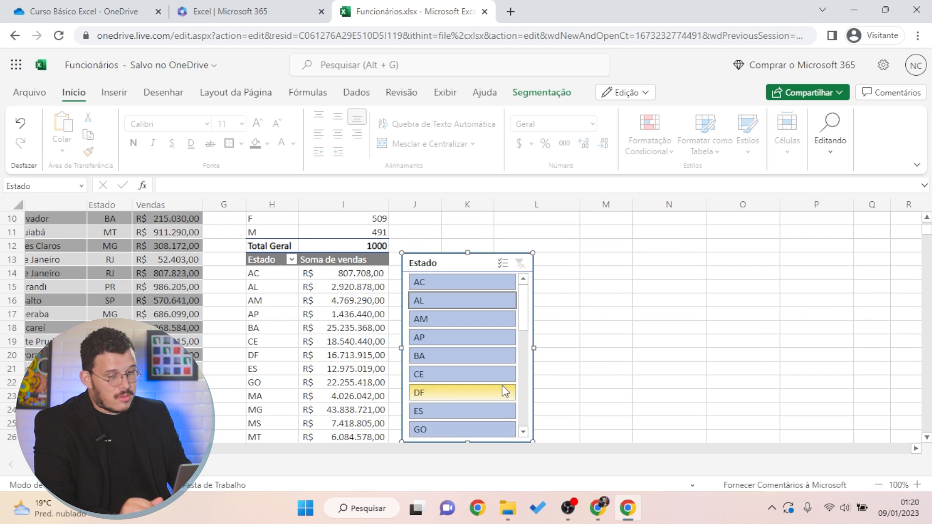
{"action": "left_click", "coordinate": [472, 362]}
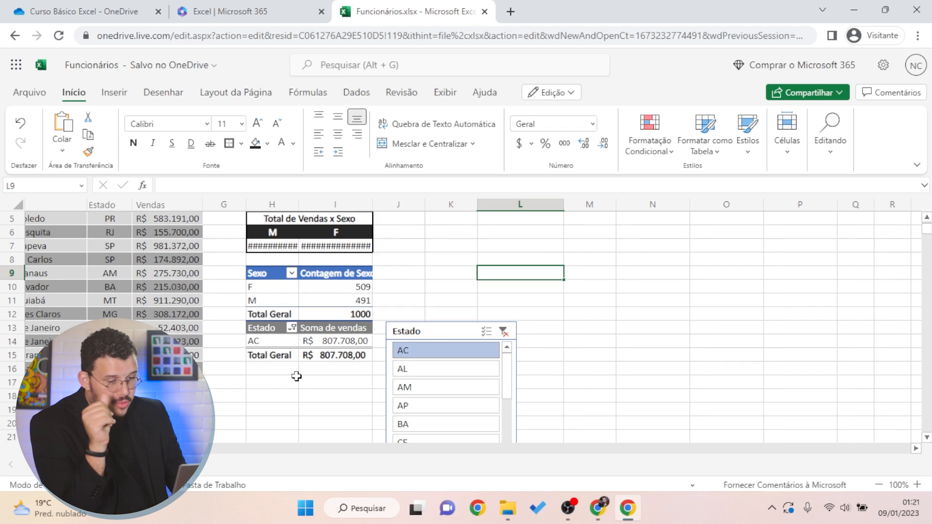
{"action": "left_click", "coordinate": [444, 425]}
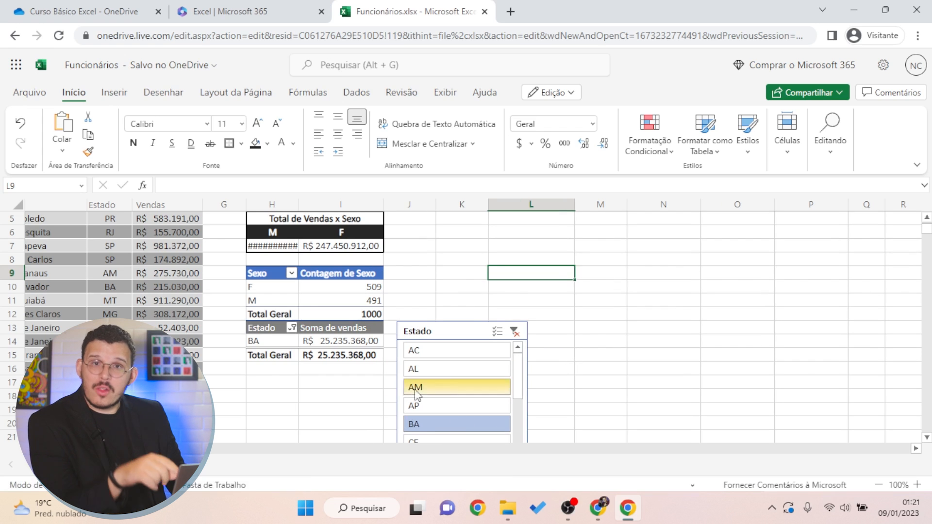
Filter the pivots to AM, BA, ES, MG and CE together, then clear the filter
{"action": "scroll", "coordinate": [318, 373], "scroll_direction": "down", "scroll_amount": 2}
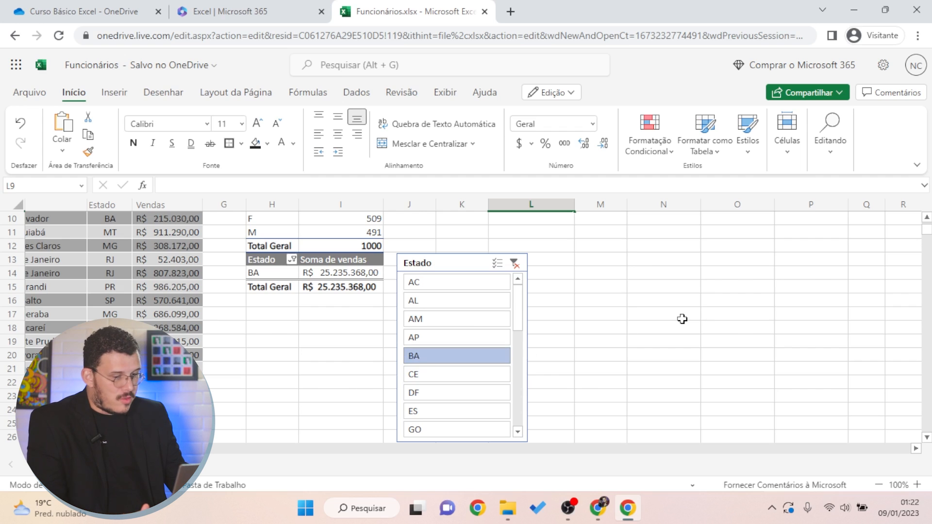
{"action": "left_click", "coordinate": [454, 321]}
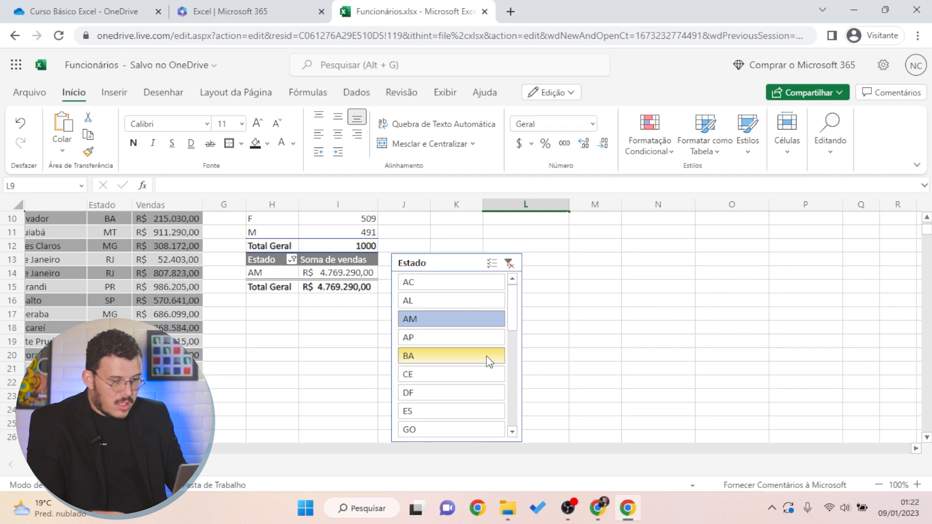
{"action": "left_click", "coordinate": [488, 362], "text": "ctrl"}
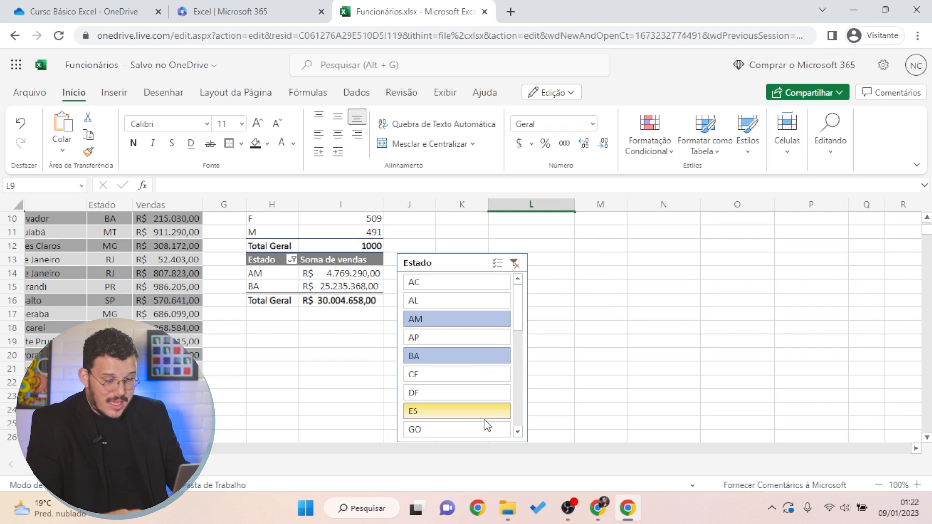
{"action": "left_click", "coordinate": [474, 408], "text": "ctrl"}
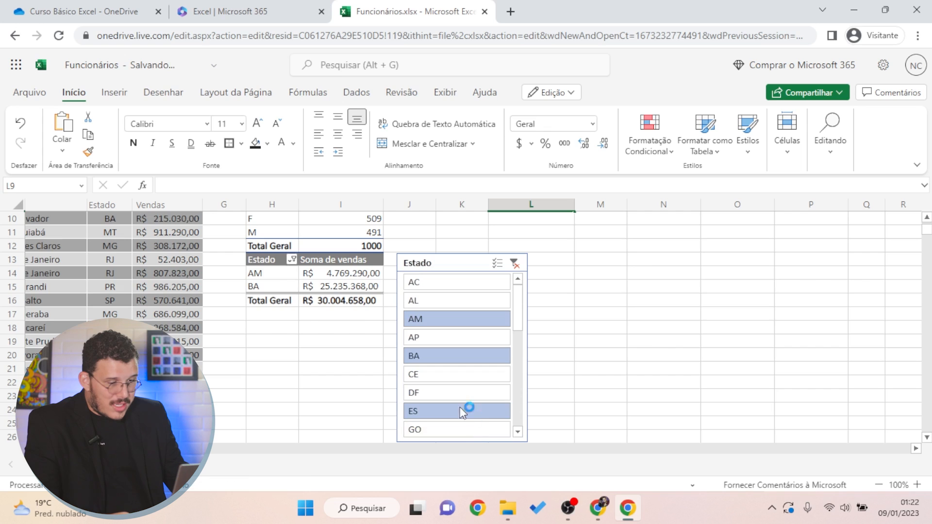
{"action": "scroll", "coordinate": [472, 411], "scroll_direction": "down", "scroll_amount": 2}
{"action": "left_click", "coordinate": [472, 410], "text": "ctrl"}
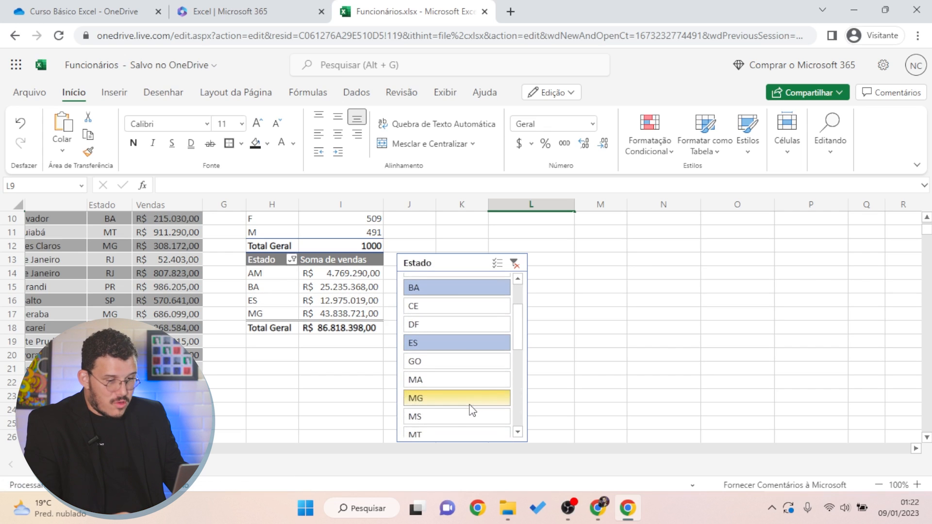
{"action": "left_click", "coordinate": [461, 303], "text": "ctrl"}
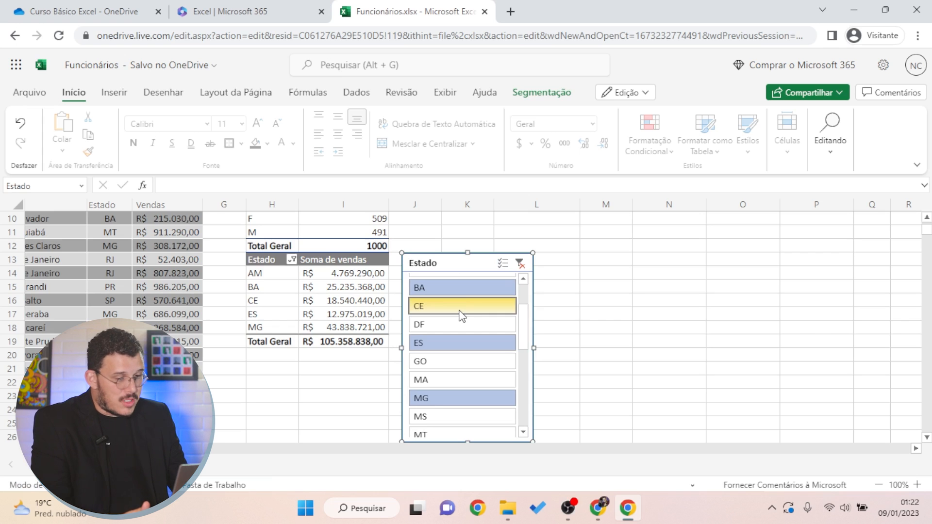
{"action": "scroll", "coordinate": [497, 363], "scroll_direction": "up", "scroll_amount": 2}
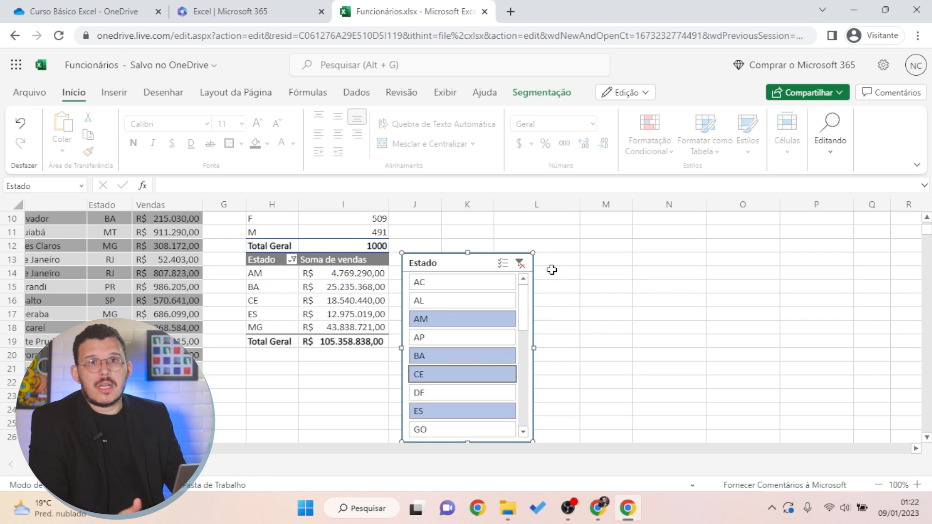
{"action": "left_click", "coordinate": [519, 263]}
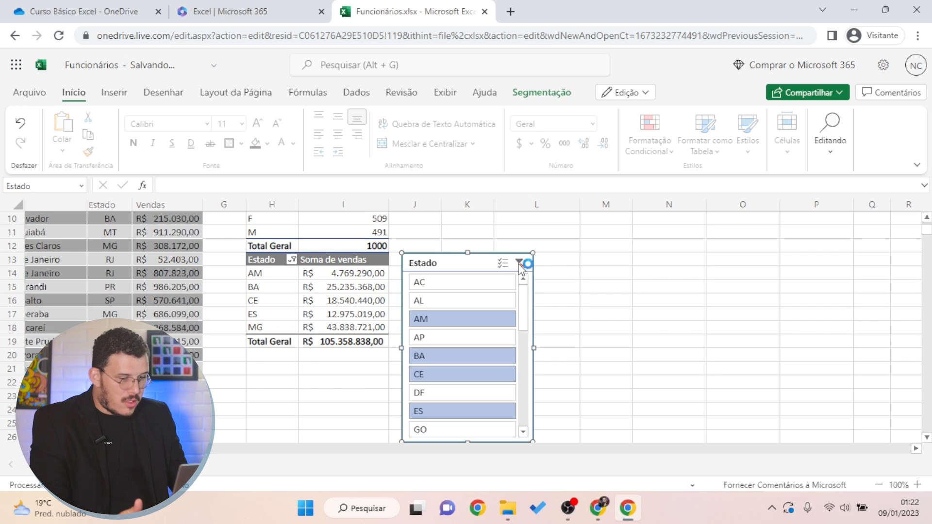
Filter to AL alone, then clear the slicer filter so all states show
{"action": "scroll", "coordinate": [346, 363], "scroll_direction": "down", "scroll_amount": 5}
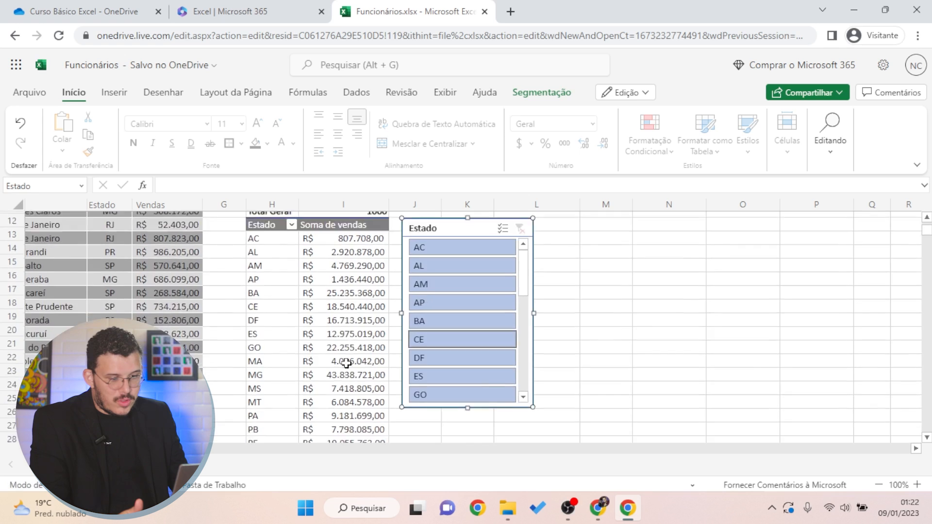
{"action": "scroll", "coordinate": [346, 363], "scroll_direction": "up", "scroll_amount": 8}
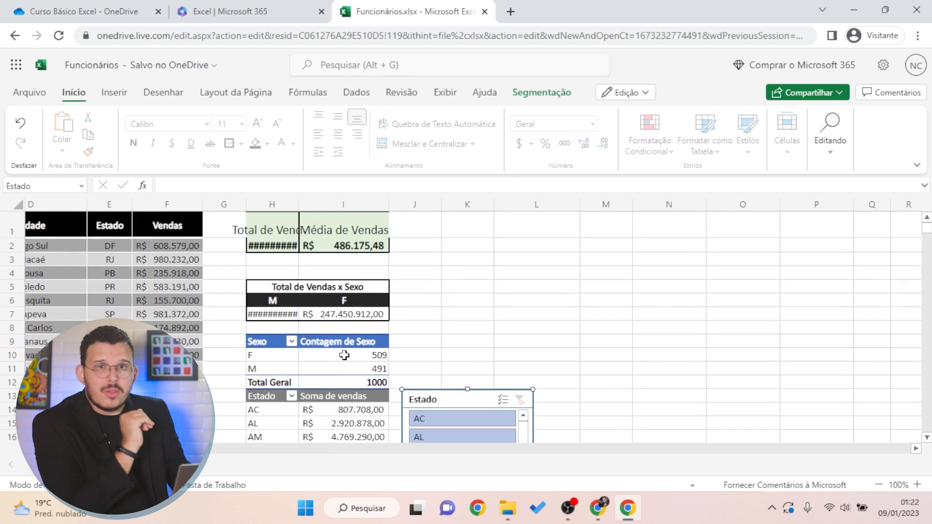
{"action": "scroll", "coordinate": [344, 354], "scroll_direction": "down", "scroll_amount": 3}
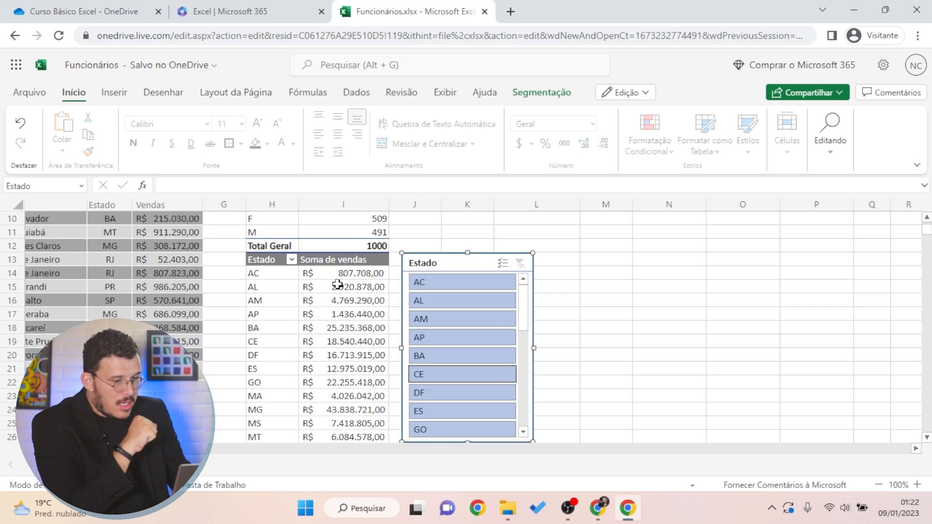
{"action": "scroll", "coordinate": [337, 285], "scroll_direction": "up", "scroll_amount": 2}
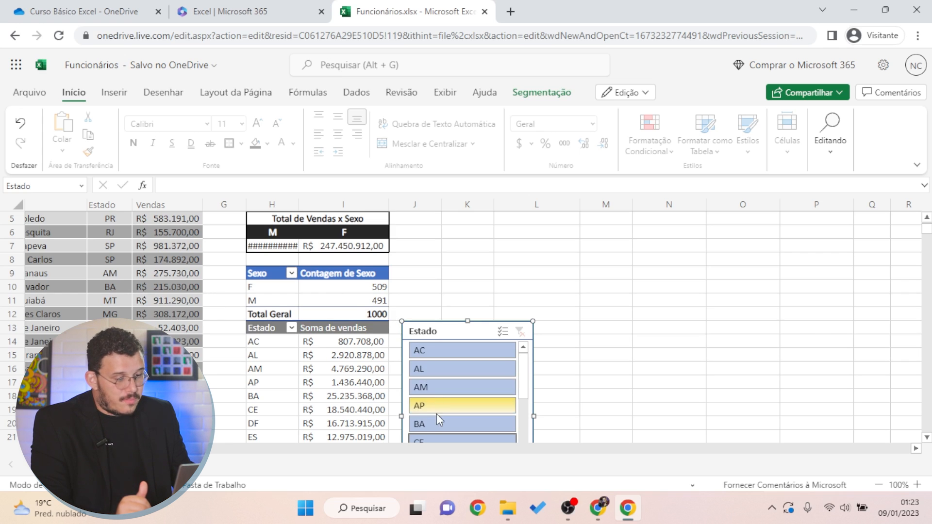
{"action": "left_click", "coordinate": [437, 372]}
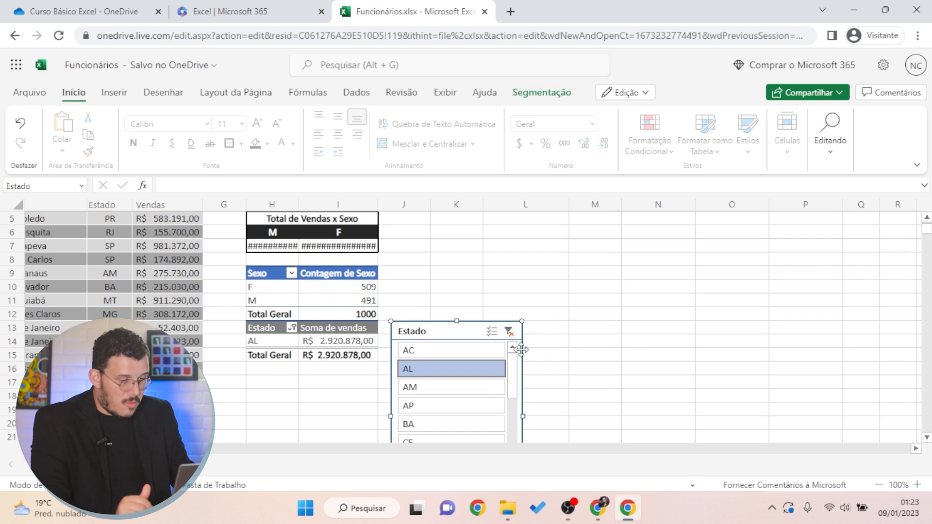
{"action": "left_click", "coordinate": [509, 331]}
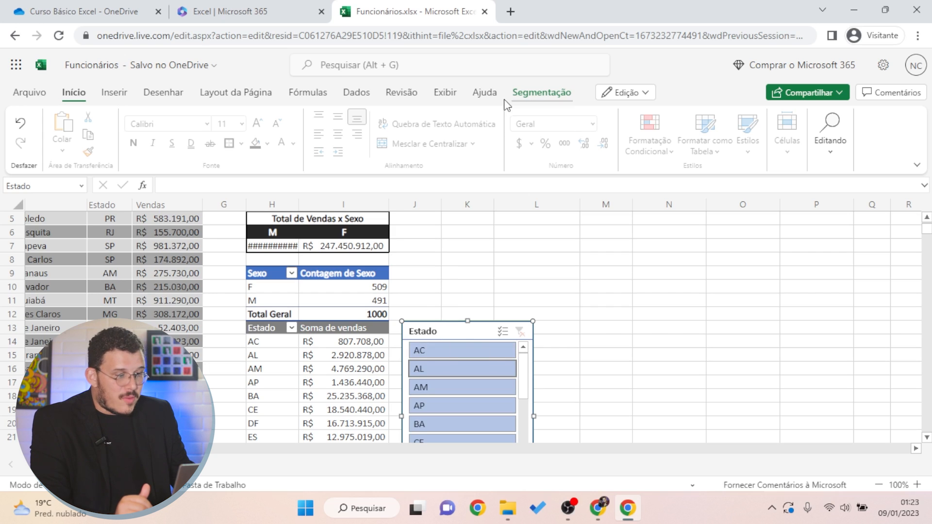
Apply the gray Cinza-Claro, Outro Estilo de Segmentação de Dados 1 style to the Estado slicer
{"action": "left_click", "coordinate": [550, 94]}
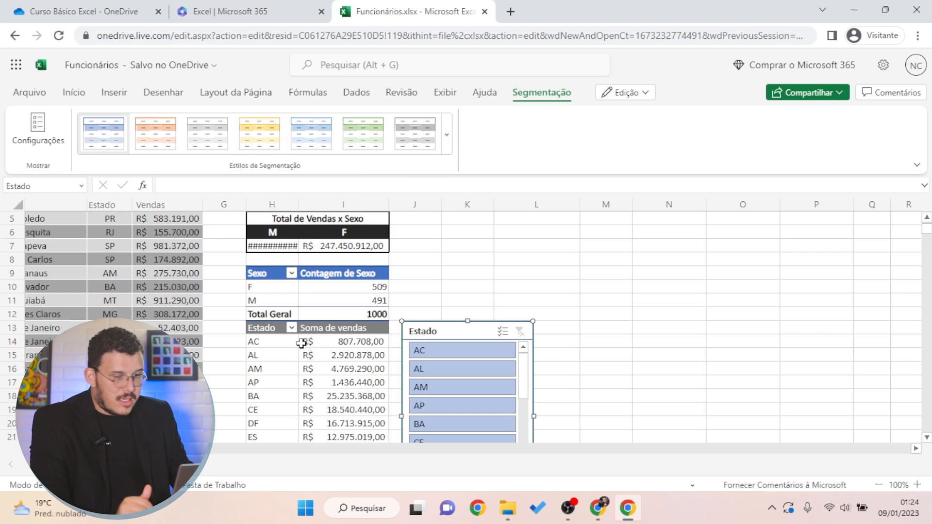
{"action": "left_click", "coordinate": [420, 129]}
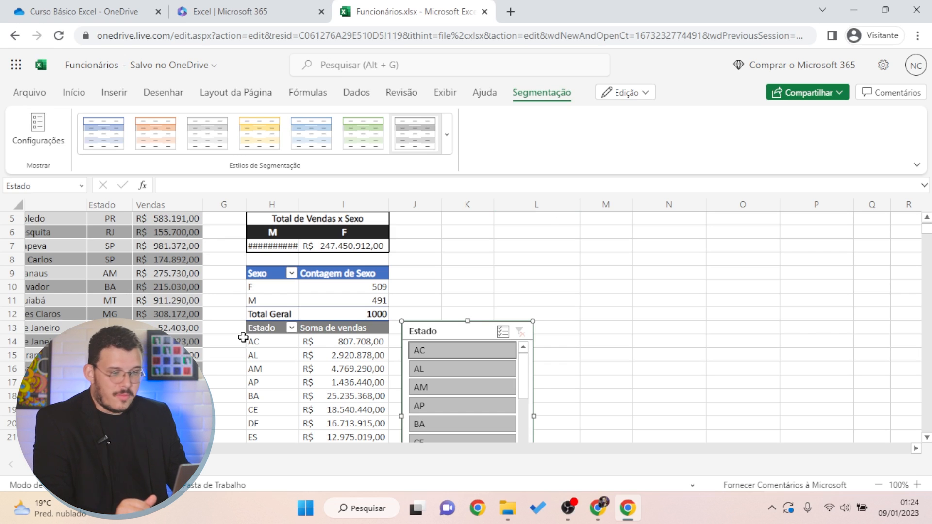
In Slicer Settings, set the Estado slicer to show five buttons per row, keeping its header visible
{"action": "left_click", "coordinate": [52, 146]}
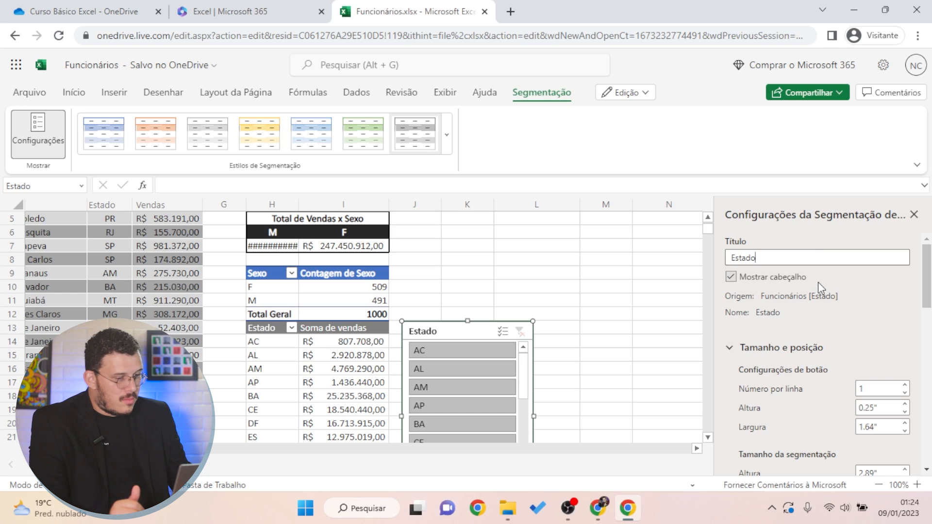
{"action": "left_click", "coordinate": [776, 279]}
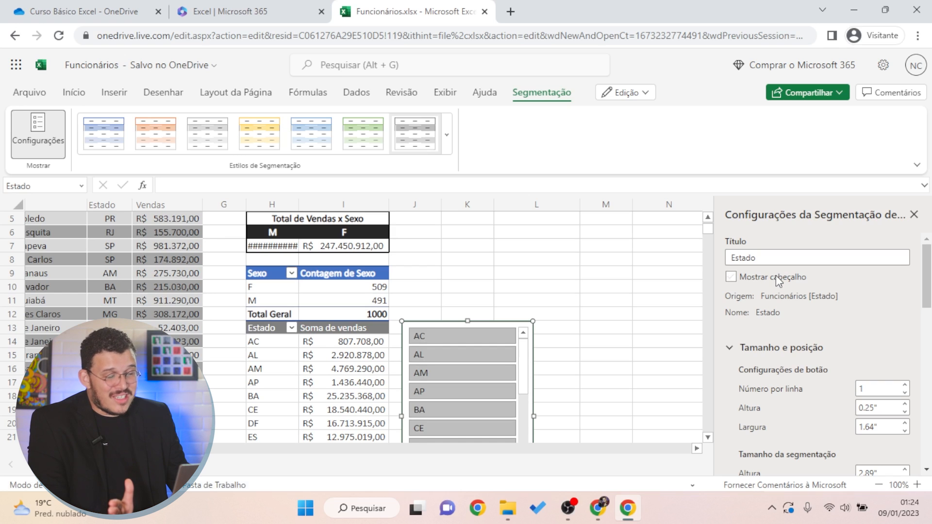
{"action": "left_click", "coordinate": [776, 276]}
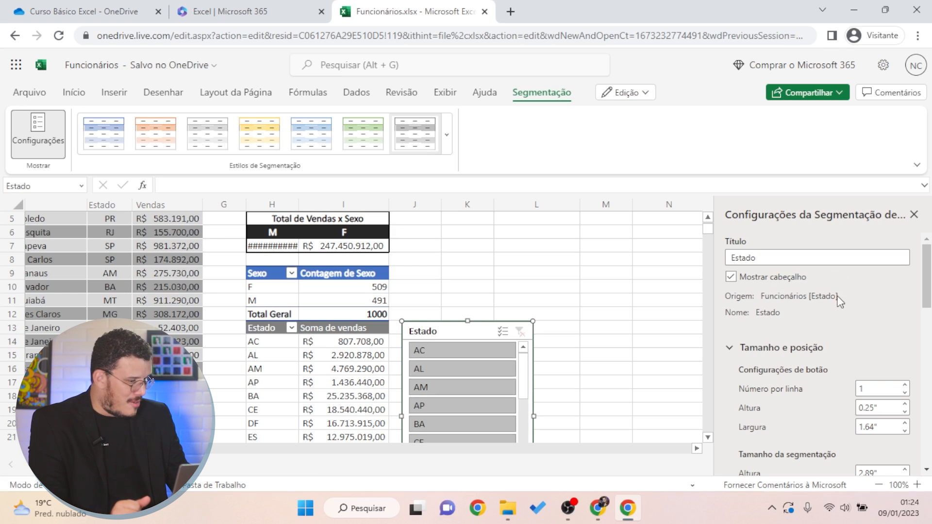
{"action": "scroll", "coordinate": [840, 301], "scroll_direction": "down", "scroll_amount": 2}
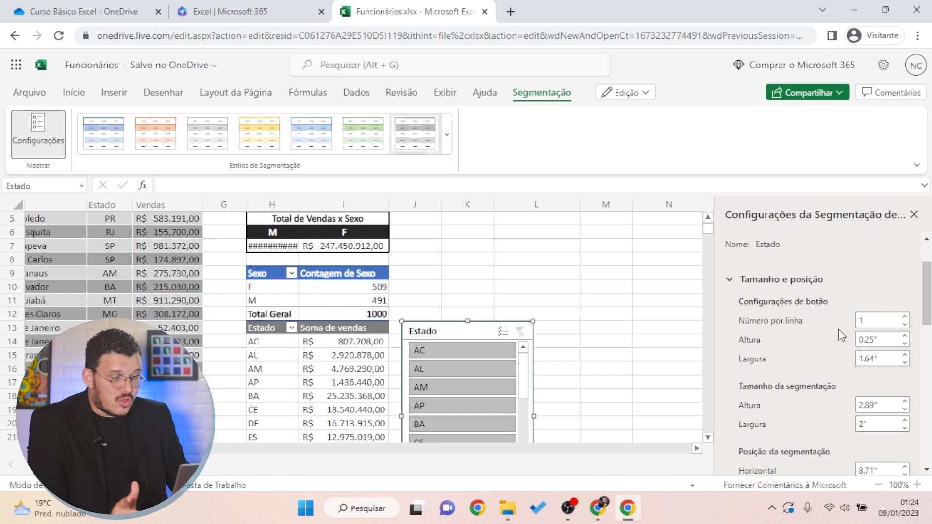
{"action": "left_click", "coordinate": [905, 316]}
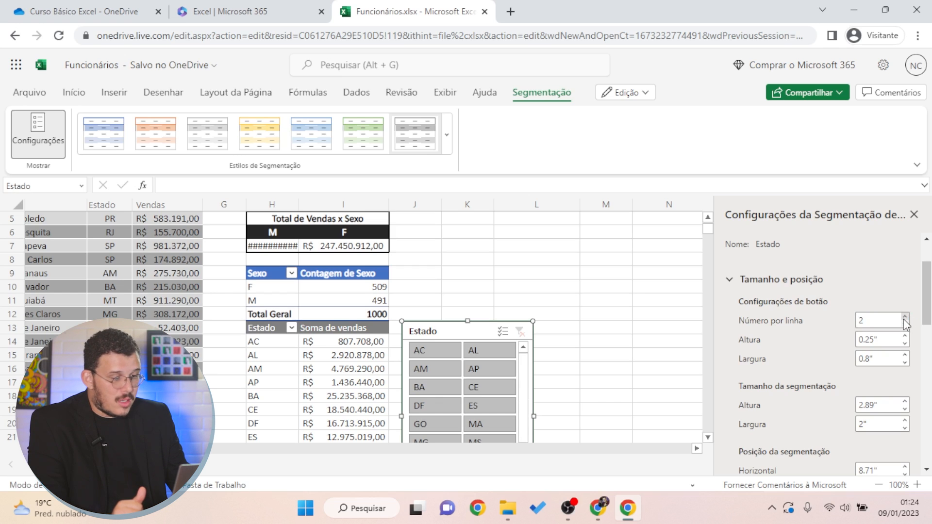
{"action": "double_click", "coordinate": [903, 319]}
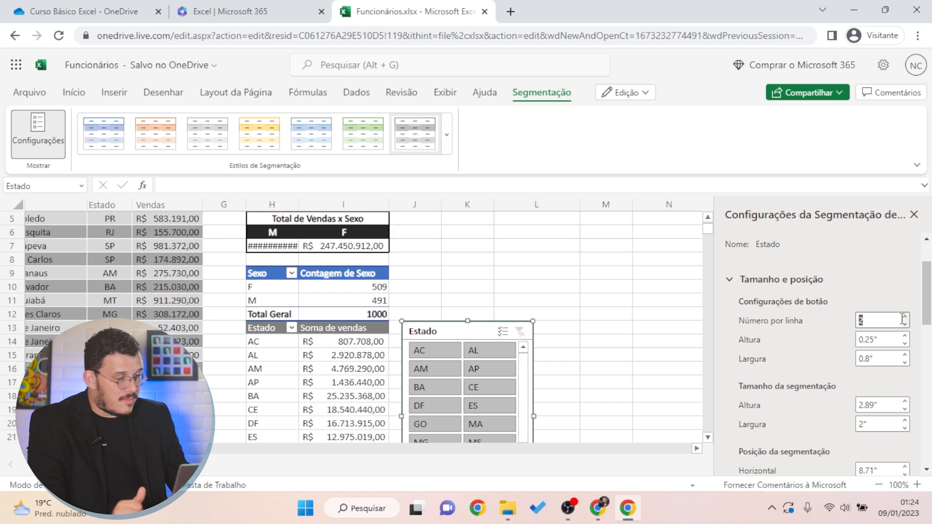
{"action": "left_click", "coordinate": [906, 317]}
{"action": "left_click", "coordinate": [906, 317]}
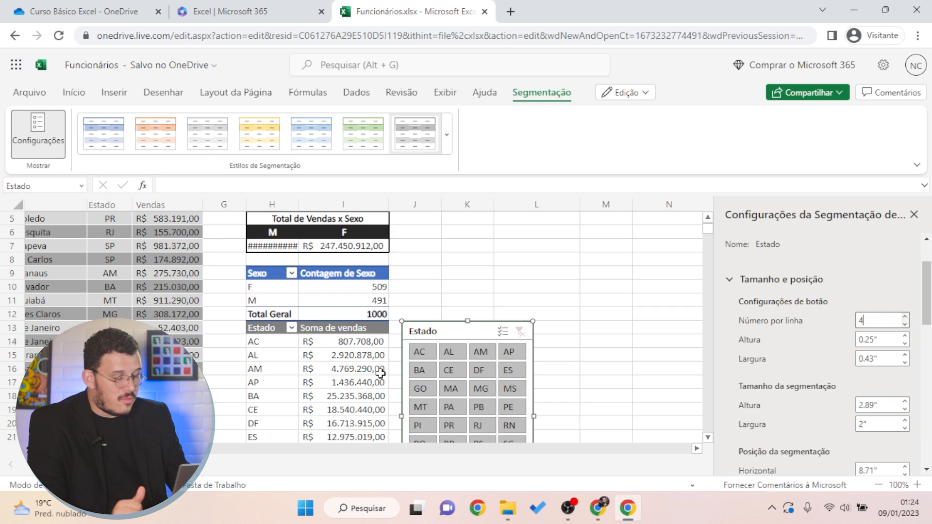
{"action": "scroll", "coordinate": [380, 373], "scroll_direction": "down", "scroll_amount": 3}
{"action": "scroll", "coordinate": [413, 389], "scroll_direction": "up", "scroll_amount": 1}
{"action": "left_click", "coordinate": [906, 317]}
{"action": "left_click", "coordinate": [906, 317]}
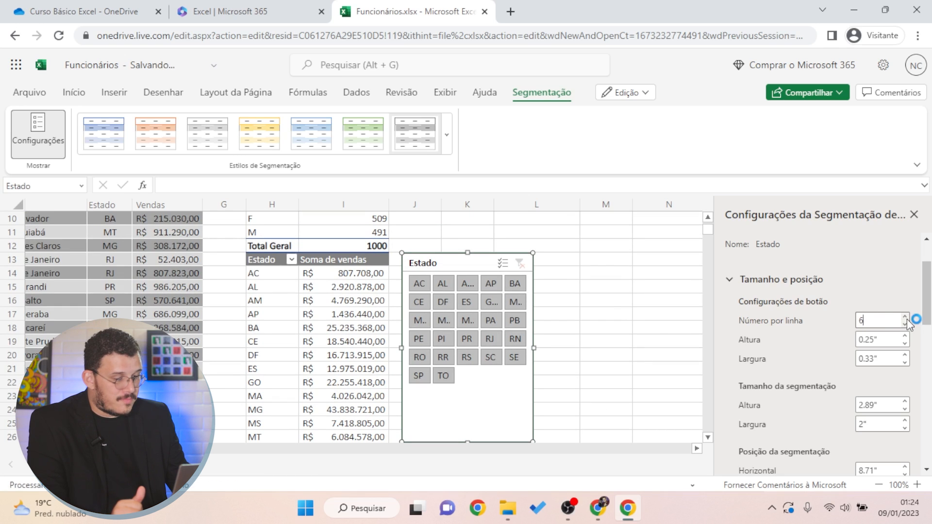
{"action": "left_click", "coordinate": [906, 324]}
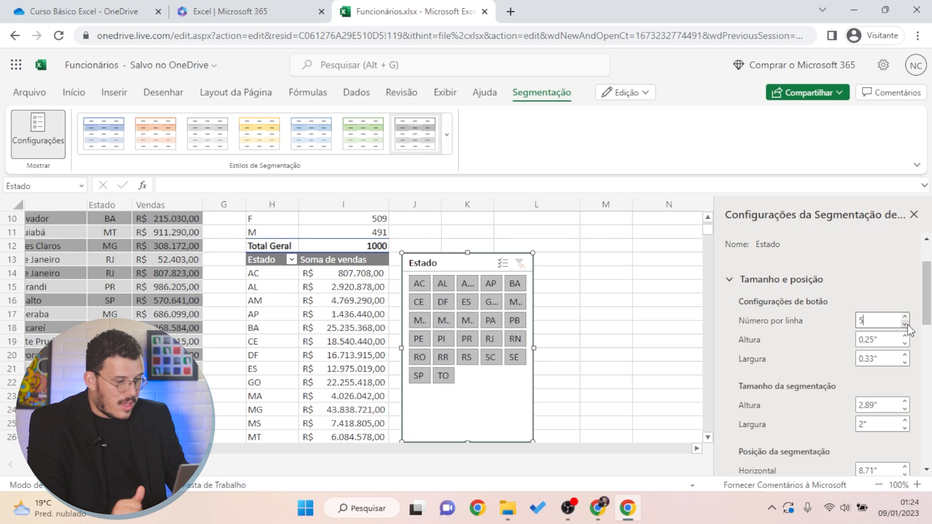
Shorten the slicer, widen it to 2.46", and move it up beside the Total de Vendas x Sexo table
{"action": "left_click_drag", "start_coordinate": [471, 433], "coordinate": [472, 388]}
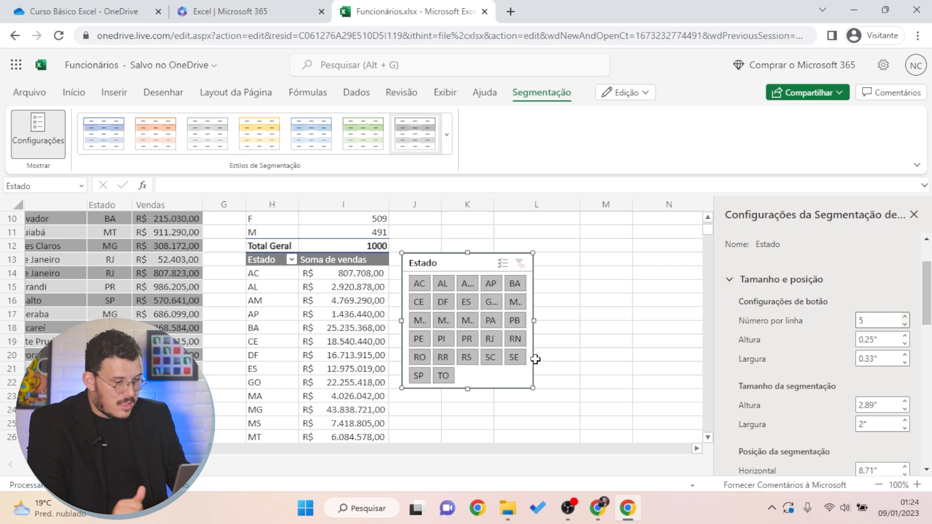
{"action": "scroll", "coordinate": [583, 416], "scroll_direction": "up", "scroll_amount": 2}
{"action": "scroll", "coordinate": [578, 411], "scroll_direction": "down", "scroll_amount": 2}
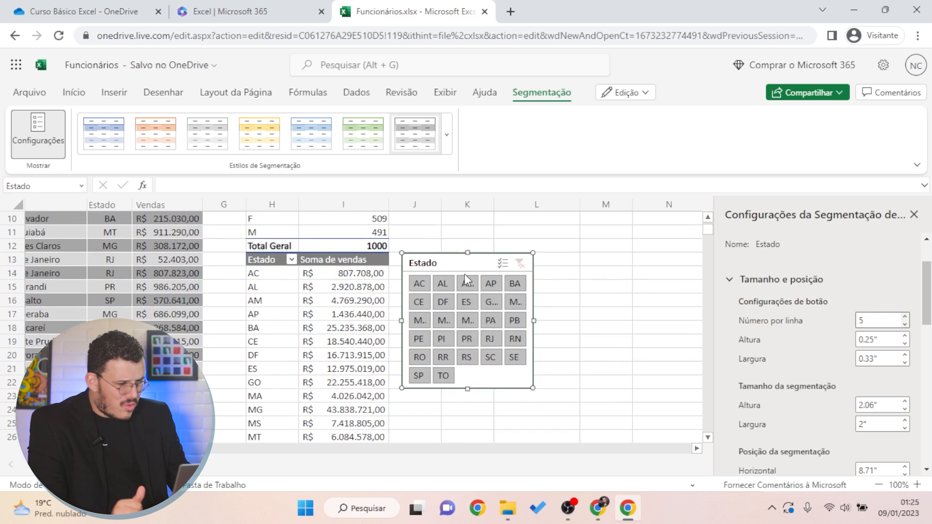
{"action": "left_click_drag", "start_coordinate": [536, 324], "coordinate": [546, 323]}
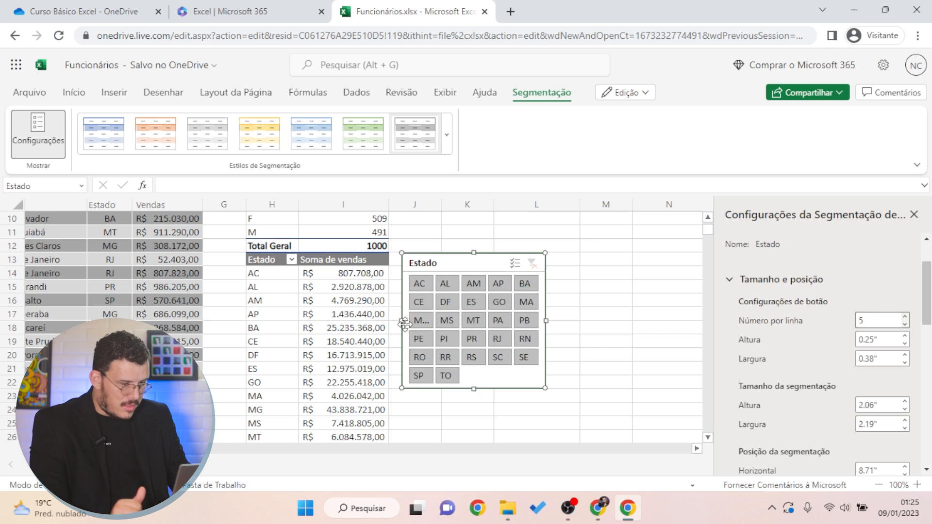
{"action": "left_click_drag", "start_coordinate": [549, 321], "coordinate": [565, 321]}
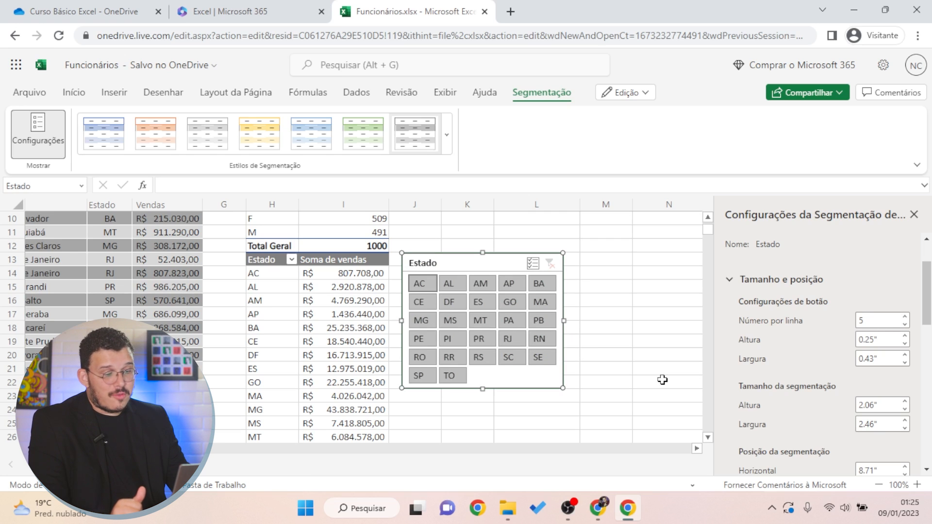
{"action": "scroll", "coordinate": [532, 378], "scroll_direction": "up", "scroll_amount": 2}
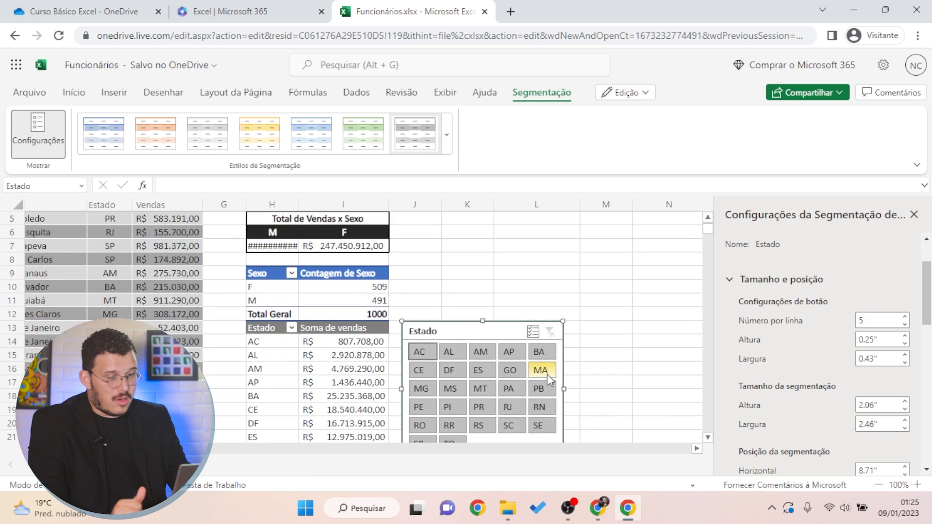
{"action": "scroll", "coordinate": [534, 373], "scroll_direction": "up", "scroll_amount": 2}
{"action": "left_click_drag", "start_coordinate": [468, 396], "coordinate": [463, 287]}
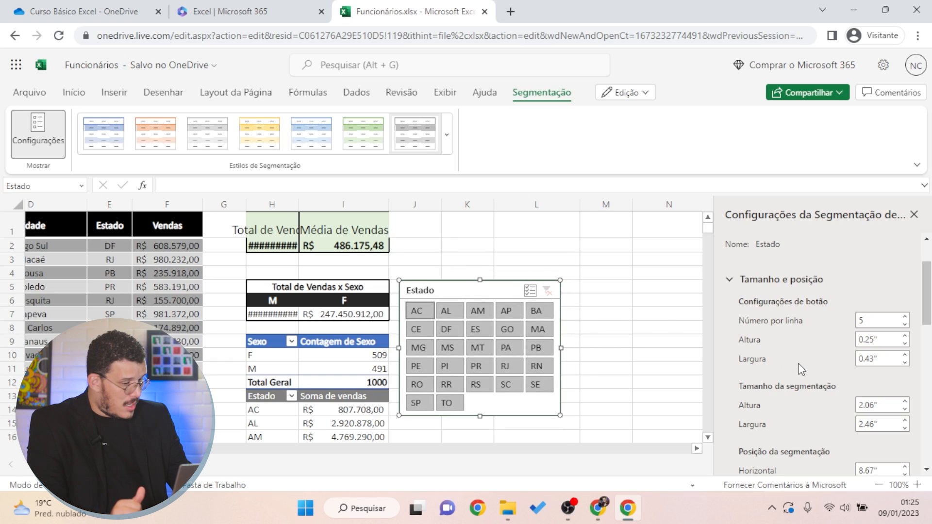
Check the Funcionarios por Sexo connection so the Estado slicer also drives Vendas por Estado
{"action": "scroll", "coordinate": [800, 368], "scroll_direction": "down", "scroll_amount": 3}
{"action": "scroll", "coordinate": [822, 351], "scroll_direction": "down", "scroll_amount": 2}
{"action": "scroll", "coordinate": [818, 353], "scroll_direction": "down", "scroll_amount": 2}
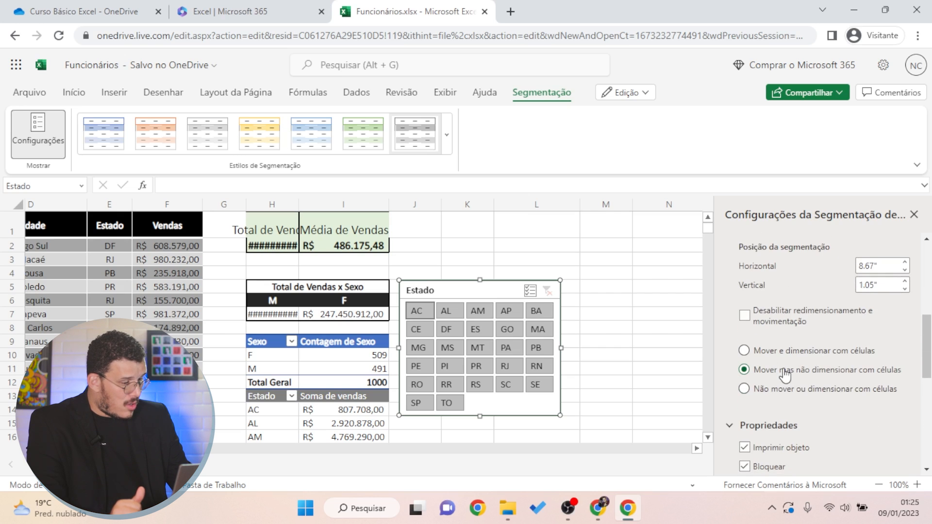
{"action": "scroll", "coordinate": [845, 410], "scroll_direction": "down", "scroll_amount": 3}
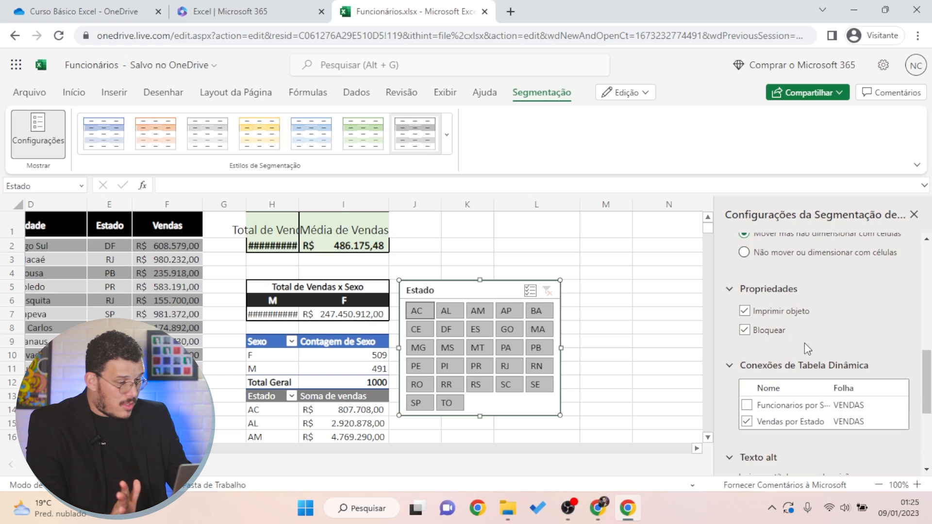
{"action": "scroll", "coordinate": [772, 387], "scroll_direction": "down", "scroll_amount": 2}
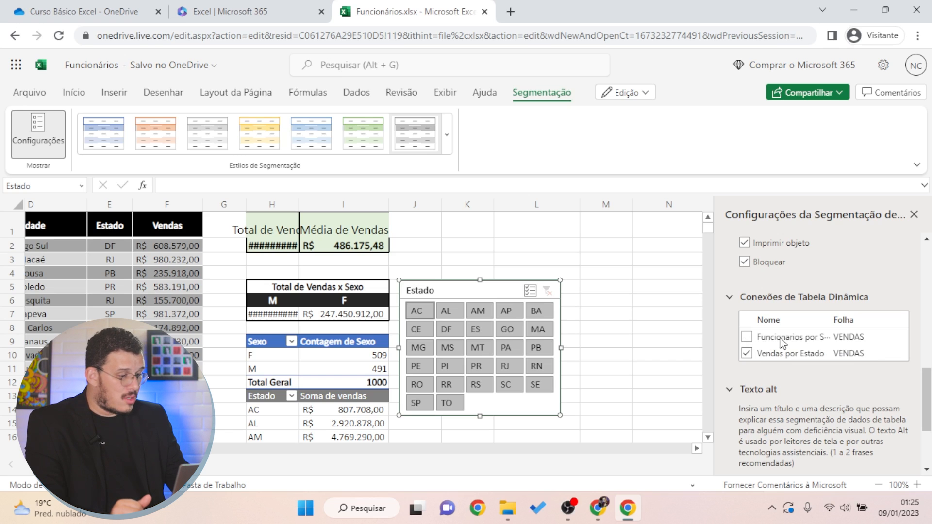
{"action": "left_click", "coordinate": [748, 337]}
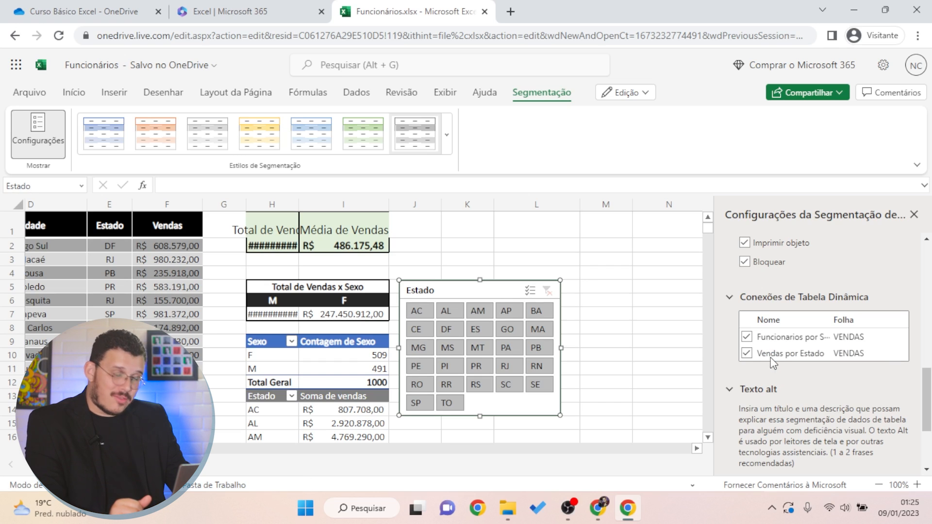
{"action": "scroll", "coordinate": [808, 385], "scroll_direction": "down", "scroll_amount": 2}
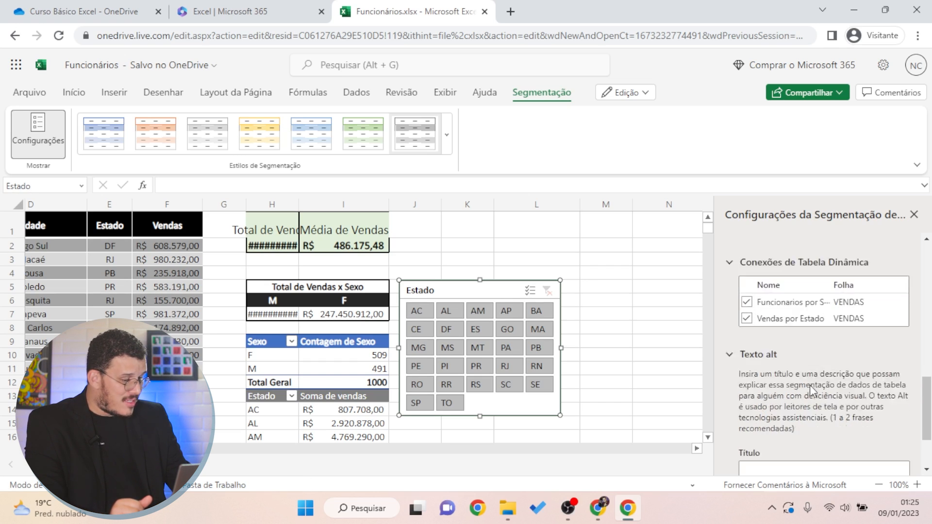
{"action": "scroll", "coordinate": [810, 386], "scroll_direction": "up", "scroll_amount": 4}
{"action": "scroll", "coordinate": [815, 388], "scroll_direction": "down", "scroll_amount": 2}
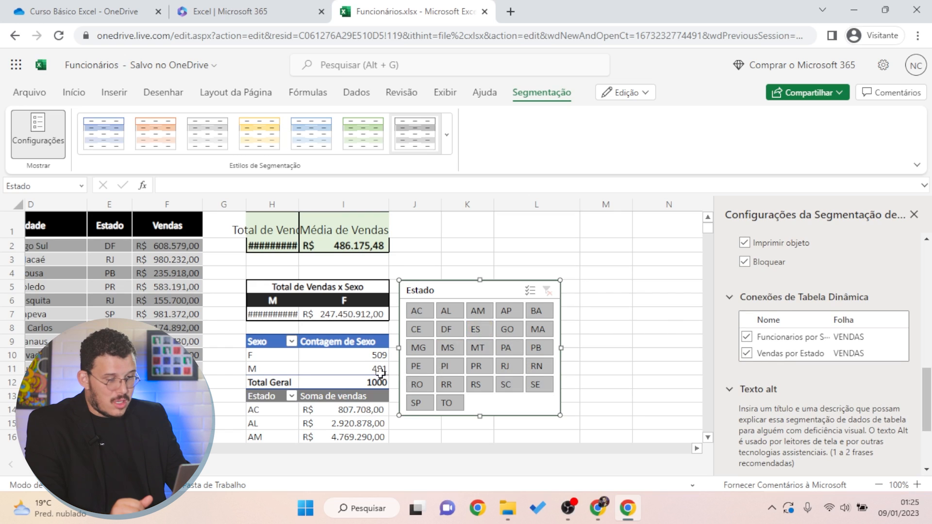
{"action": "scroll", "coordinate": [381, 378], "scroll_direction": "down", "scroll_amount": 2}
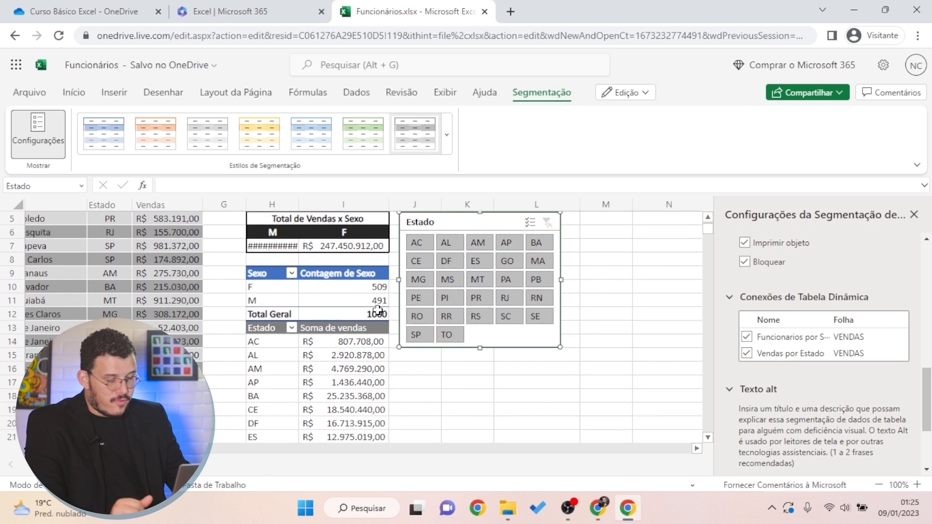
Filter both pivots to MS (F 6, M 7), then widen column H to show R$ 7.418.805,00
{"action": "left_click", "coordinate": [488, 260]}
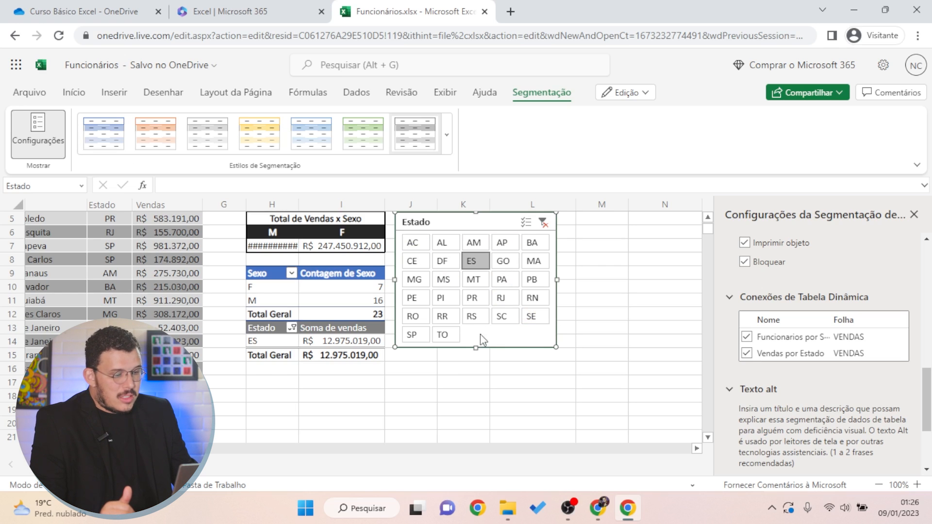
{"action": "left_click", "coordinate": [459, 285]}
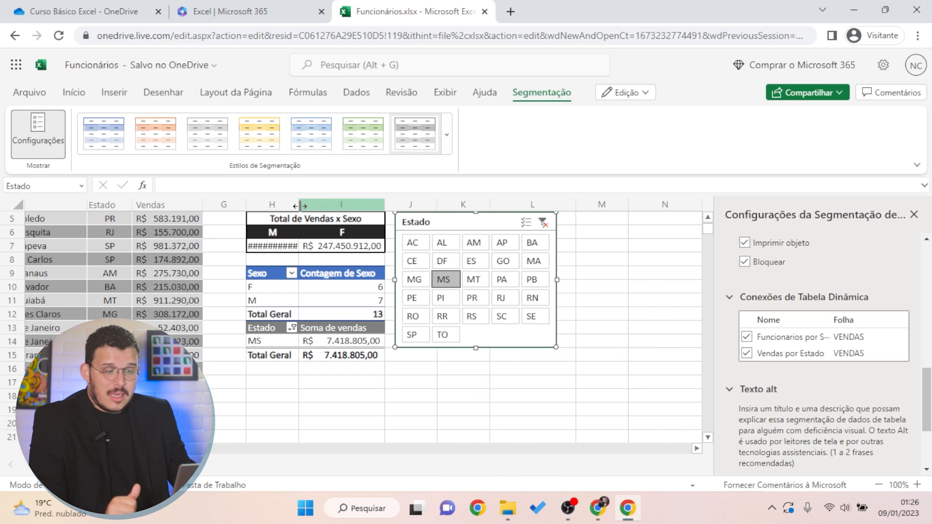
{"action": "left_click_drag", "start_coordinate": [300, 206], "coordinate": [342, 205]}
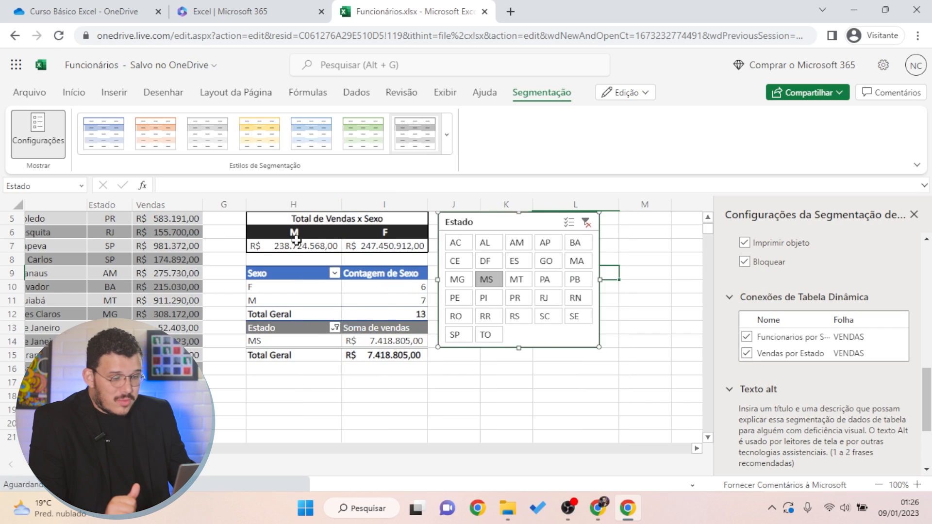
{"action": "scroll", "coordinate": [370, 265], "scroll_direction": "up", "scroll_amount": 1}
{"action": "scroll", "coordinate": [370, 265], "scroll_direction": "up", "scroll_amount": 1}
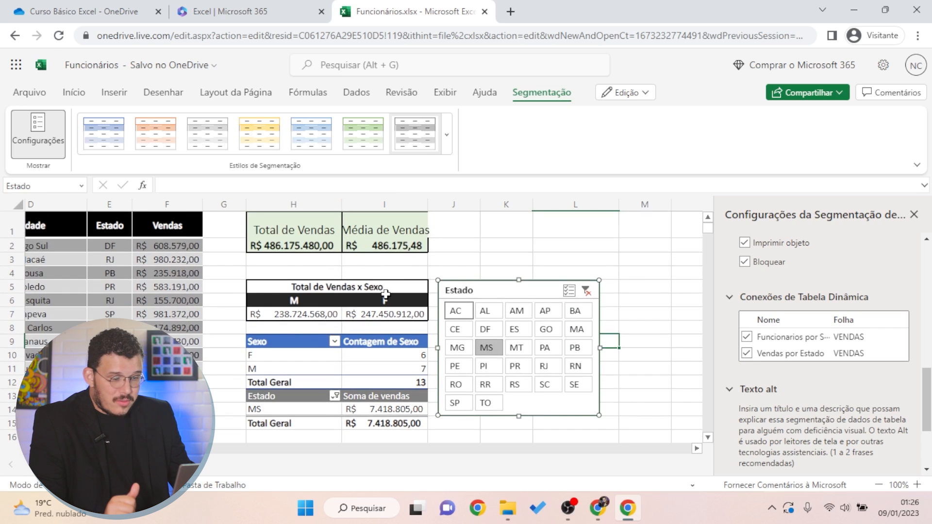
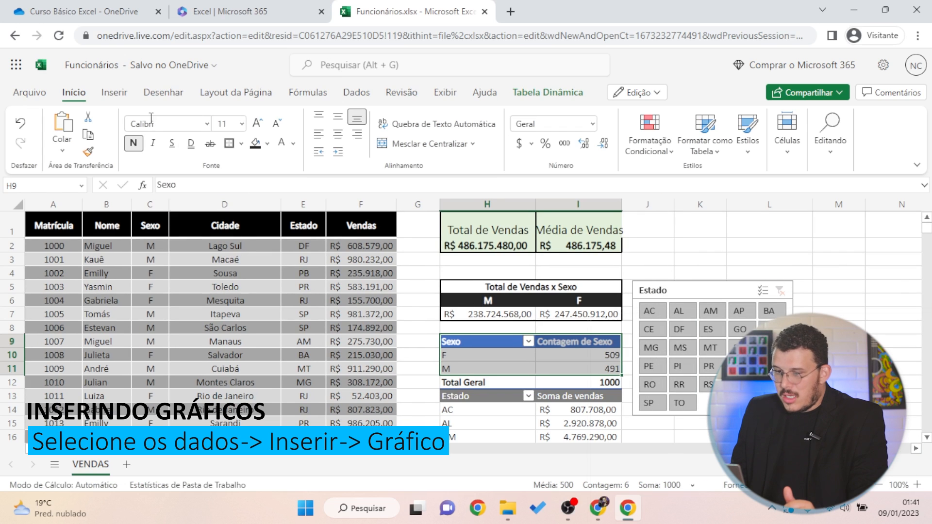
Insert a Rosca (donut) chart of the employee counts by Sexo from the Pizza chart options
{"action": "left_click", "coordinate": [114, 94]}
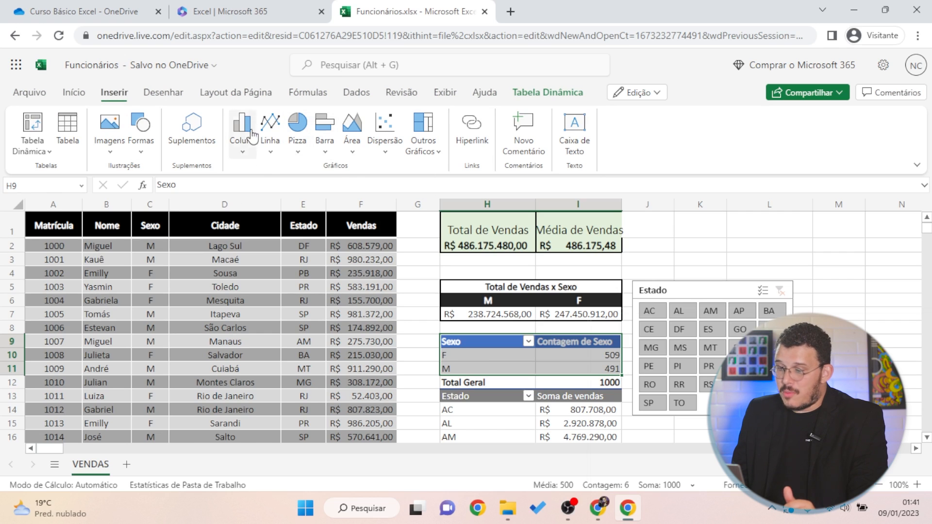
{"action": "left_click", "coordinate": [297, 154]}
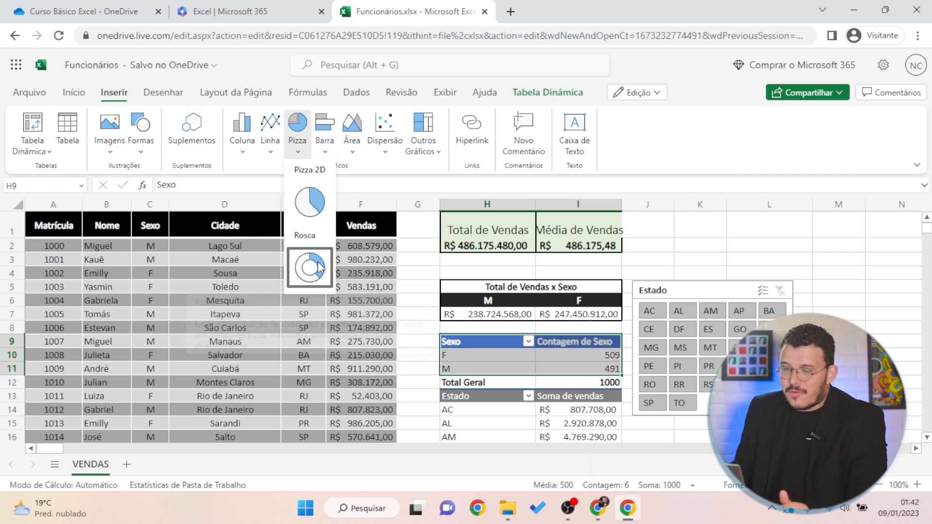
{"action": "left_click", "coordinate": [309, 267]}
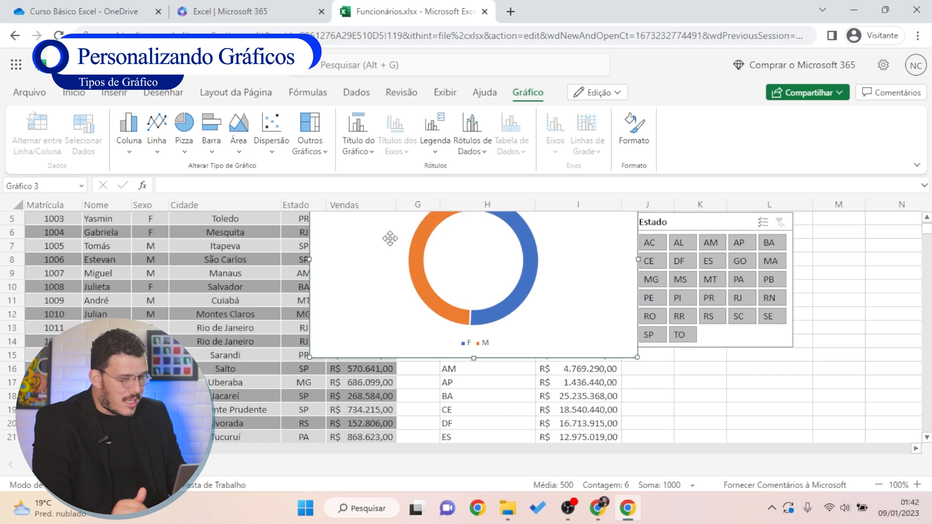
Move the donut chart off the data tables to sit below the Estado slicer
{"action": "left_click_drag", "start_coordinate": [387, 239], "coordinate": [576, 356]}
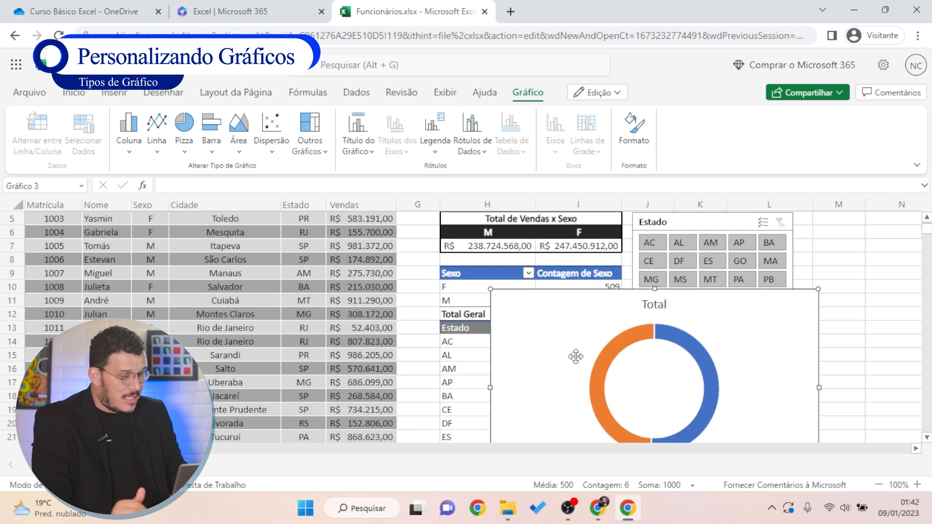
{"action": "scroll", "coordinate": [576, 357], "scroll_direction": "down", "scroll_amount": 2}
{"action": "left_click_drag", "start_coordinate": [596, 283], "coordinate": [656, 318]}
{"action": "scroll", "coordinate": [631, 311], "scroll_direction": "up", "scroll_amount": 3}
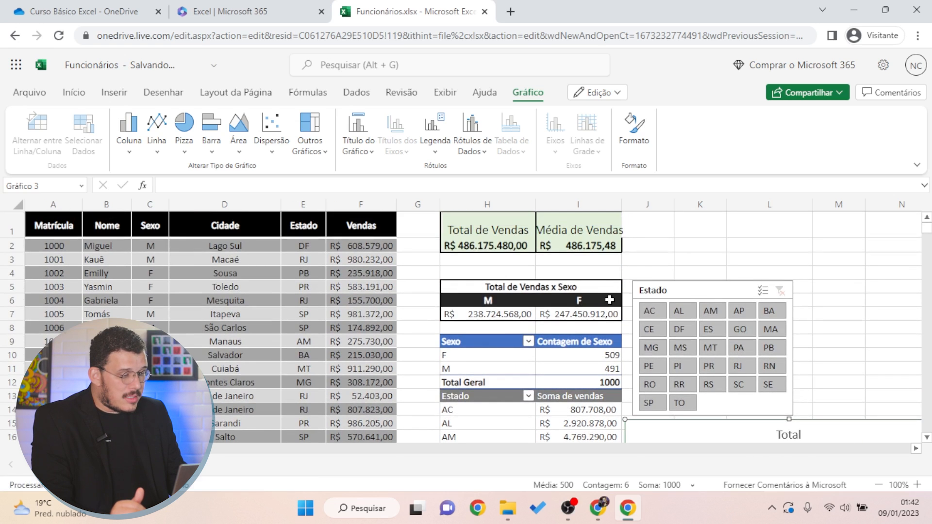
{"action": "scroll", "coordinate": [617, 302], "scroll_direction": "down", "scroll_amount": 6}
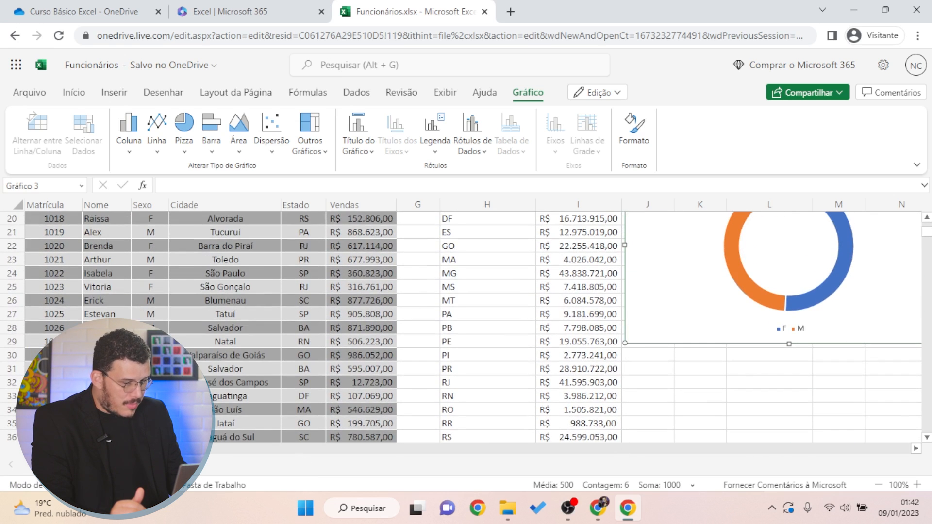
{"action": "scroll", "coordinate": [466, 326], "scroll_direction": "right", "scroll_amount": 5}
{"action": "scroll", "coordinate": [398, 384], "scroll_direction": "up", "scroll_amount": 5}
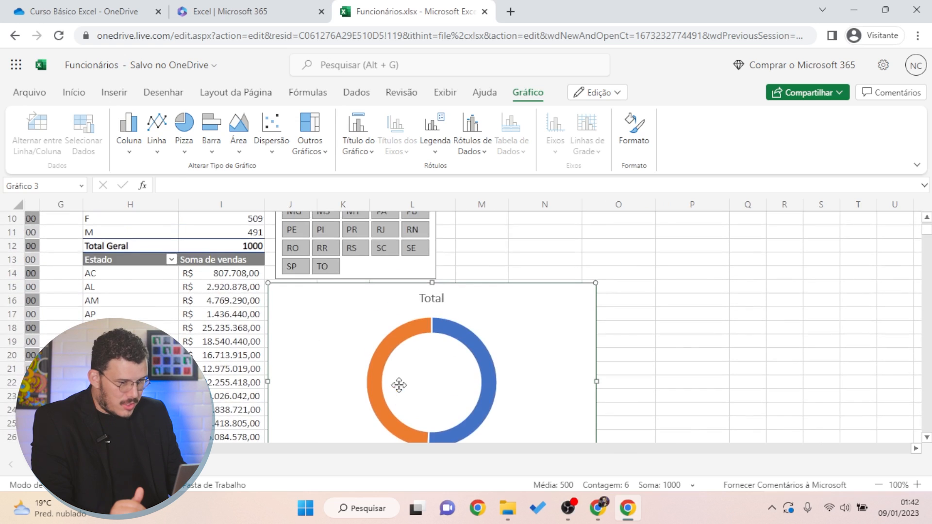
{"action": "scroll", "coordinate": [471, 359], "scroll_direction": "down", "scroll_amount": 3}
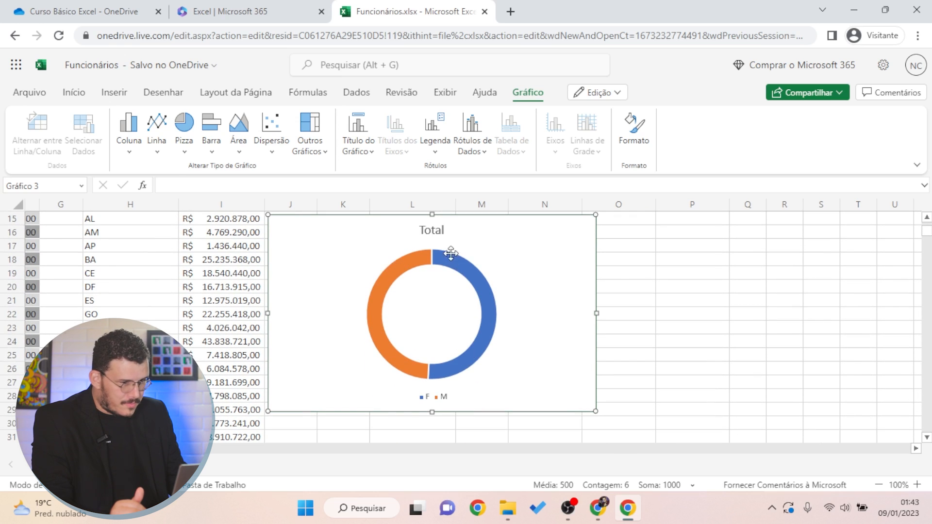
{"action": "left_click_drag", "start_coordinate": [500, 249], "coordinate": [601, 263]}
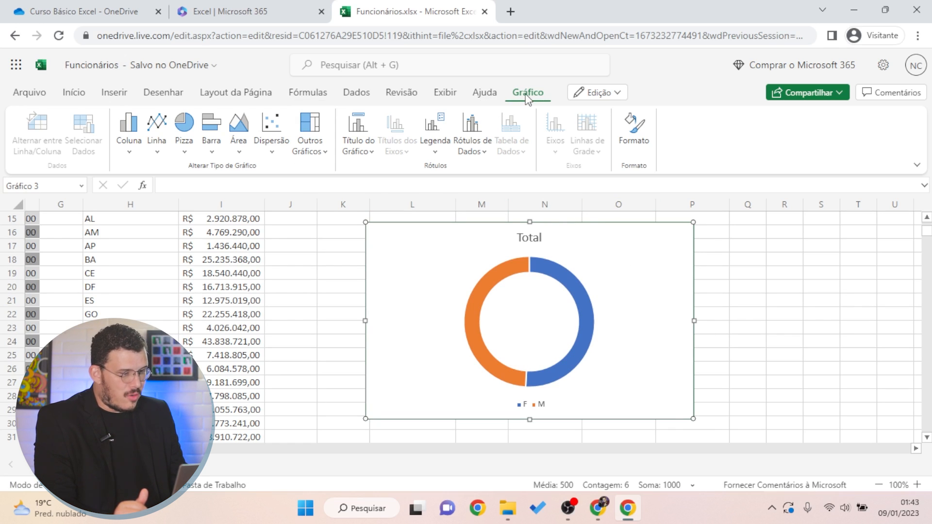
{"action": "left_click", "coordinate": [647, 148]}
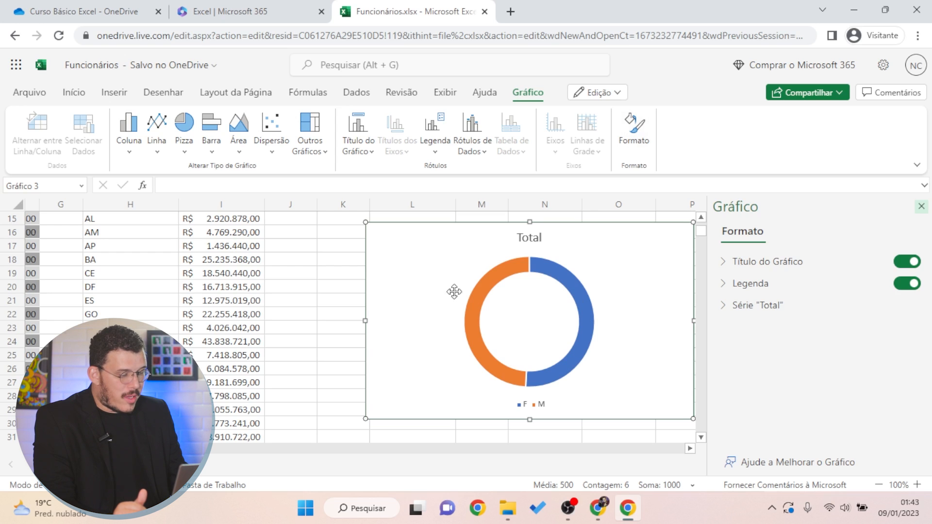
Expand the Série "Total" Rótulos de Dados options in the chart format pane
{"action": "left_click", "coordinate": [725, 306]}
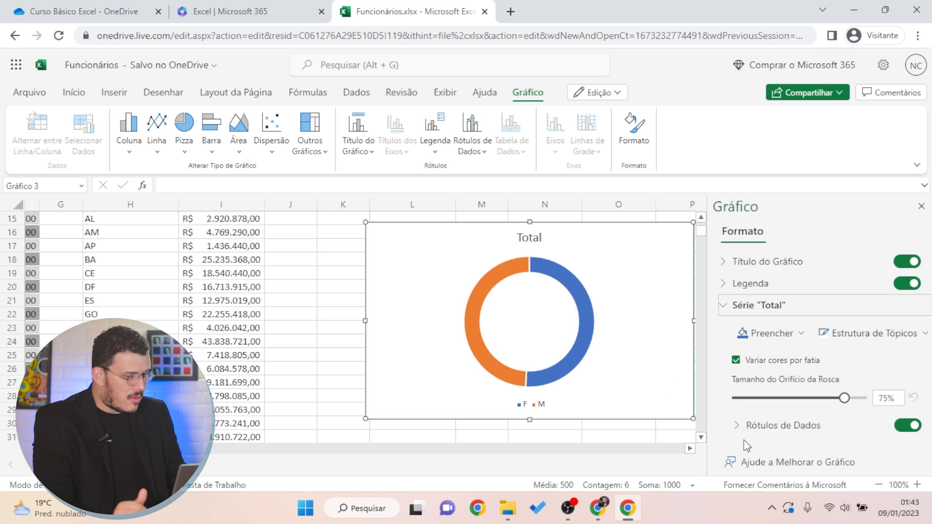
{"action": "left_click", "coordinate": [729, 308]}
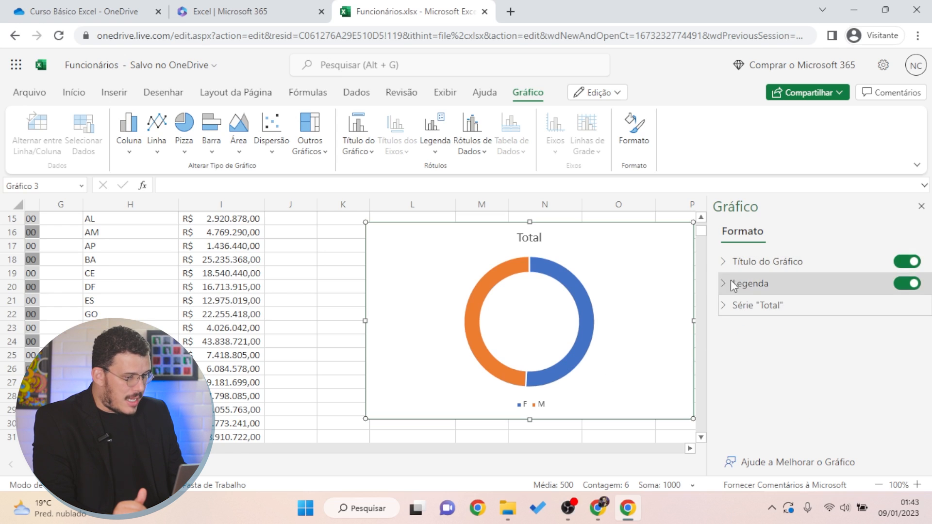
{"action": "left_click", "coordinate": [726, 306]}
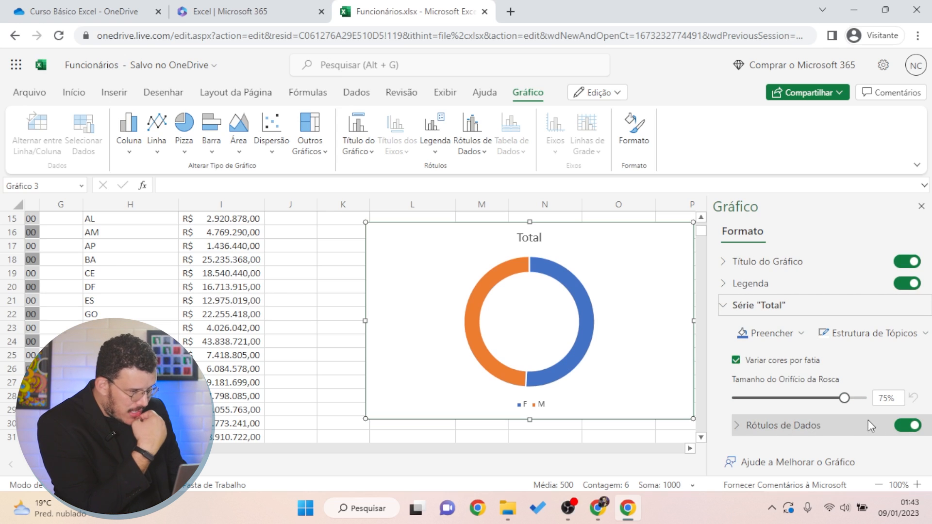
{"action": "left_click", "coordinate": [747, 425]}
{"action": "scroll", "coordinate": [781, 423], "scroll_direction": "down", "scroll_amount": 2}
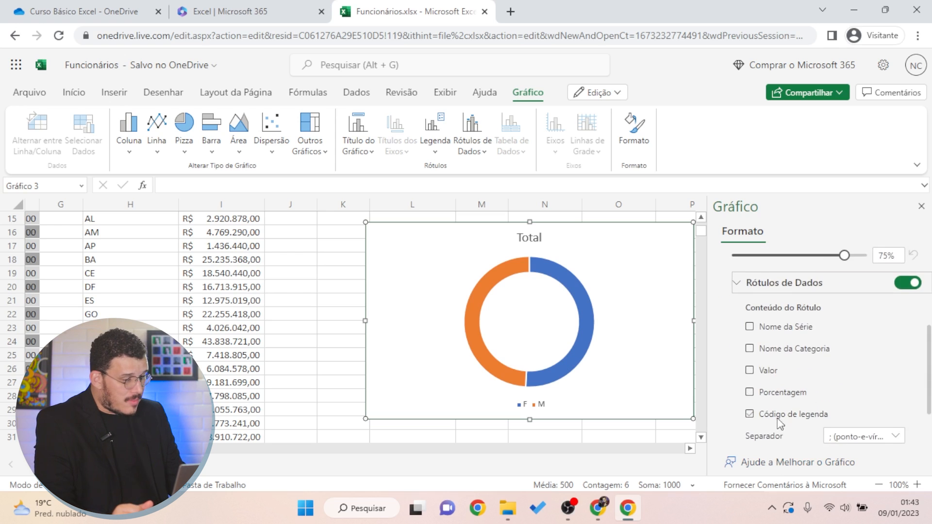
{"action": "scroll", "coordinate": [775, 401], "scroll_direction": "down", "scroll_amount": 2}
{"action": "scroll", "coordinate": [844, 386], "scroll_direction": "up", "scroll_amount": 2}
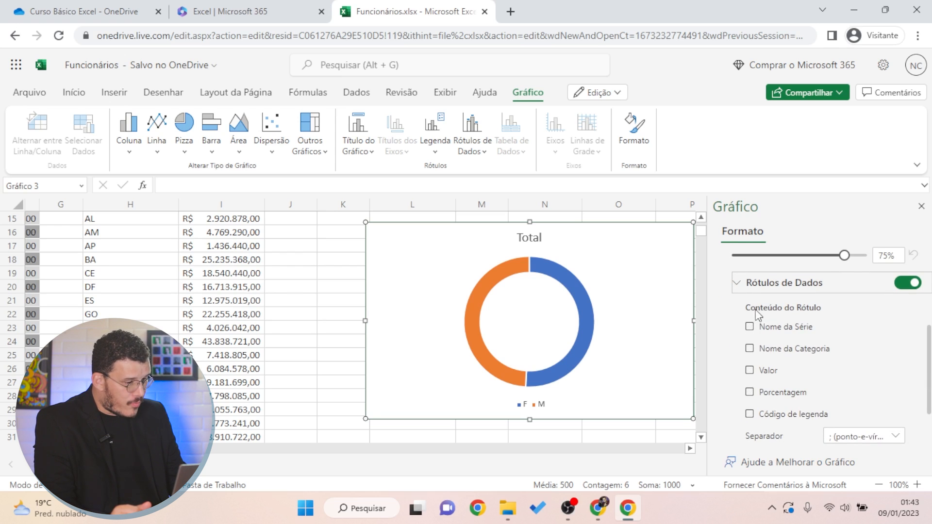
Label the slices with Porcentagem only (51% and 49%), dropping the 491/509 counts
{"action": "left_click", "coordinate": [783, 347]}
{"action": "left_click", "coordinate": [797, 392]}
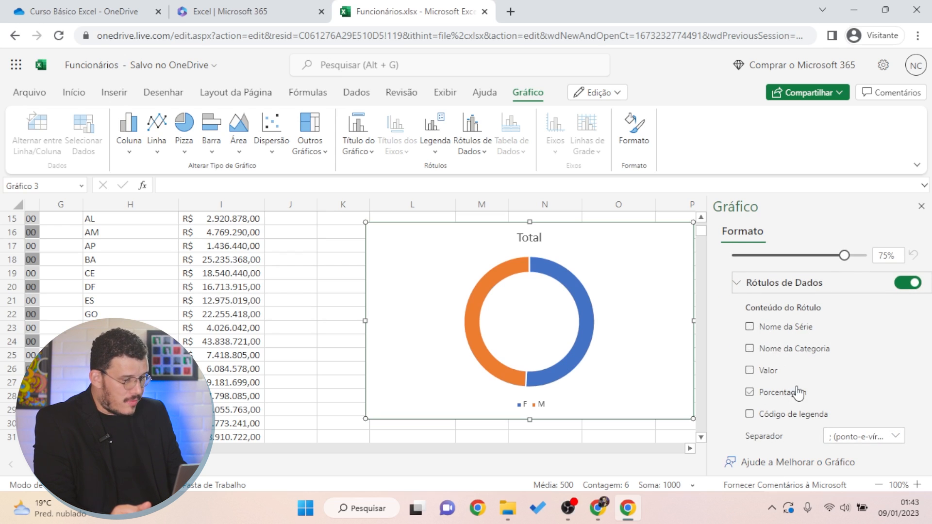
{"action": "left_click", "coordinate": [797, 416]}
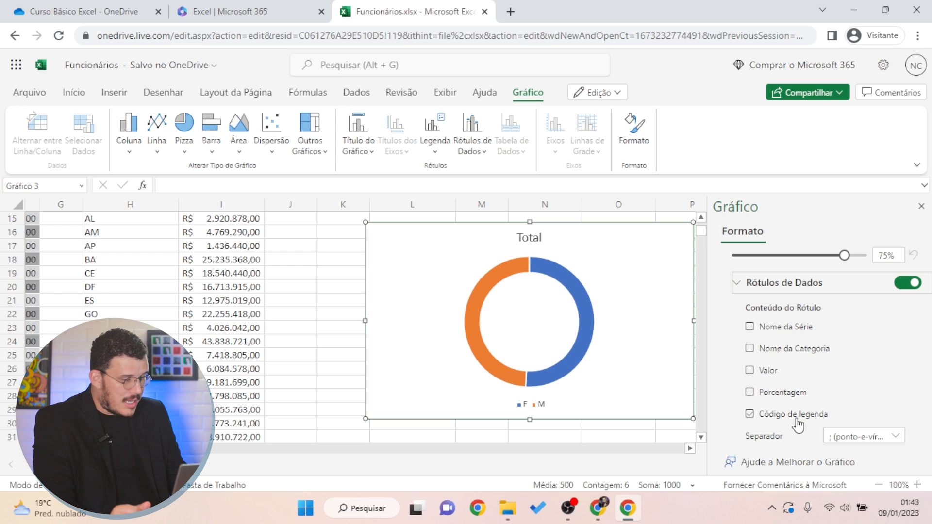
{"action": "left_click", "coordinate": [781, 327]}
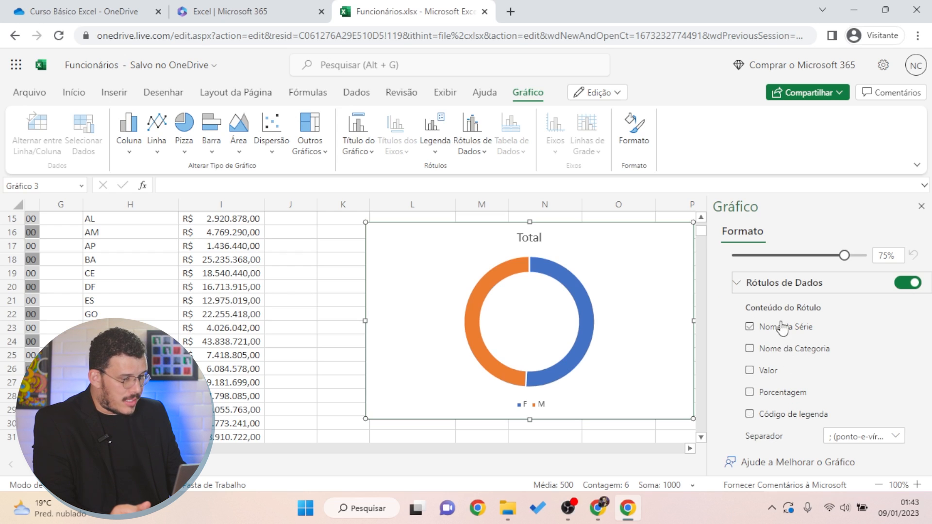
{"action": "left_click", "coordinate": [773, 374]}
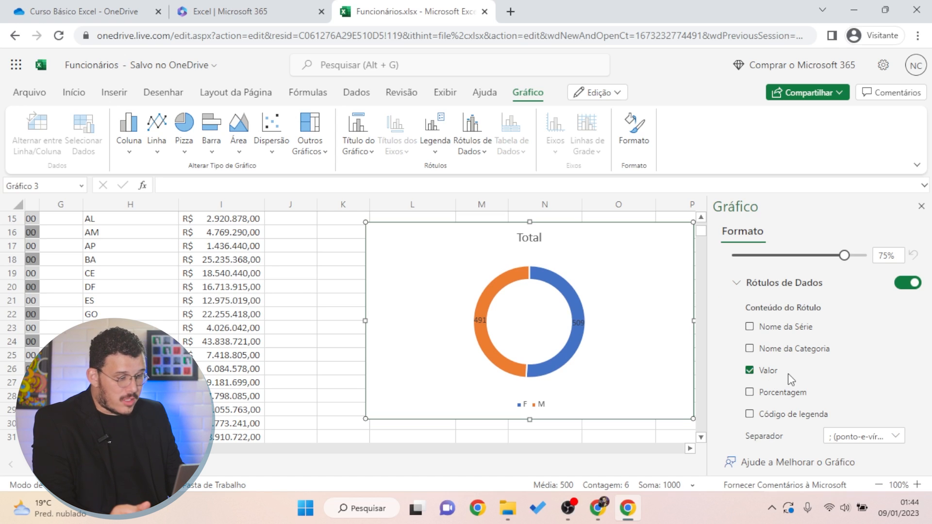
{"action": "left_click", "coordinate": [775, 394]}
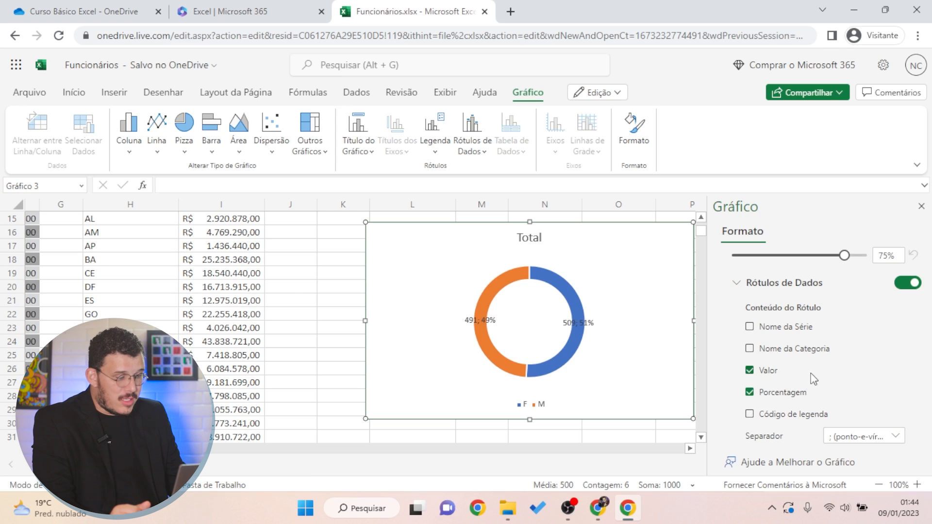
{"action": "left_click", "coordinate": [754, 372]}
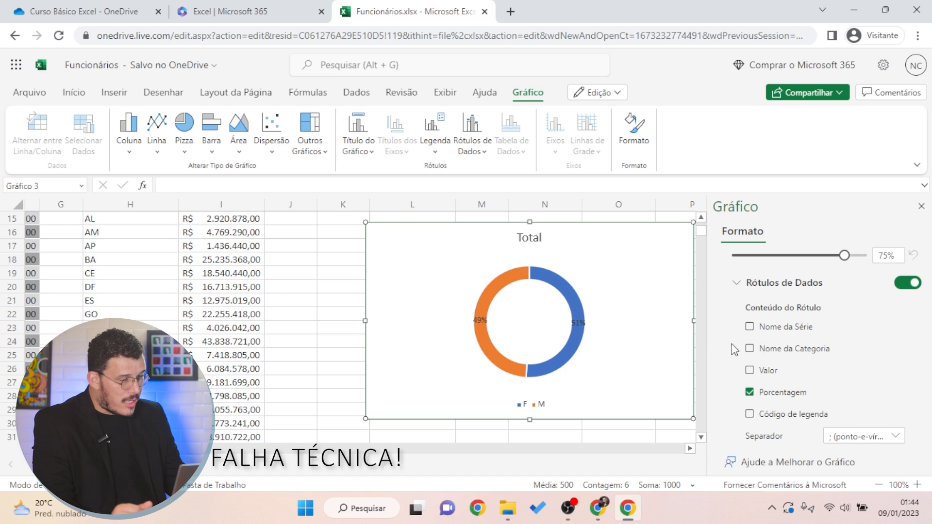
{"action": "scroll", "coordinate": [712, 355], "scroll_direction": "down", "scroll_amount": 3}
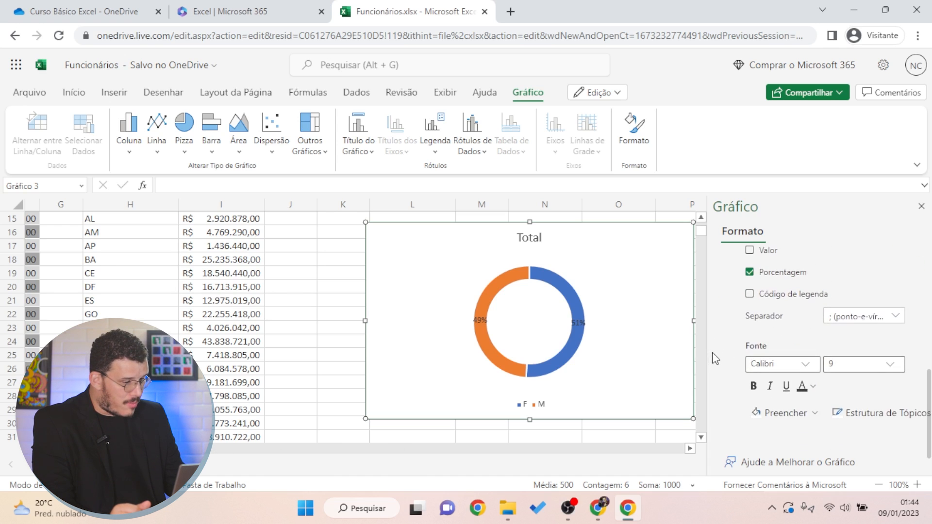
{"action": "scroll", "coordinate": [715, 363], "scroll_direction": "up", "scroll_amount": 3}
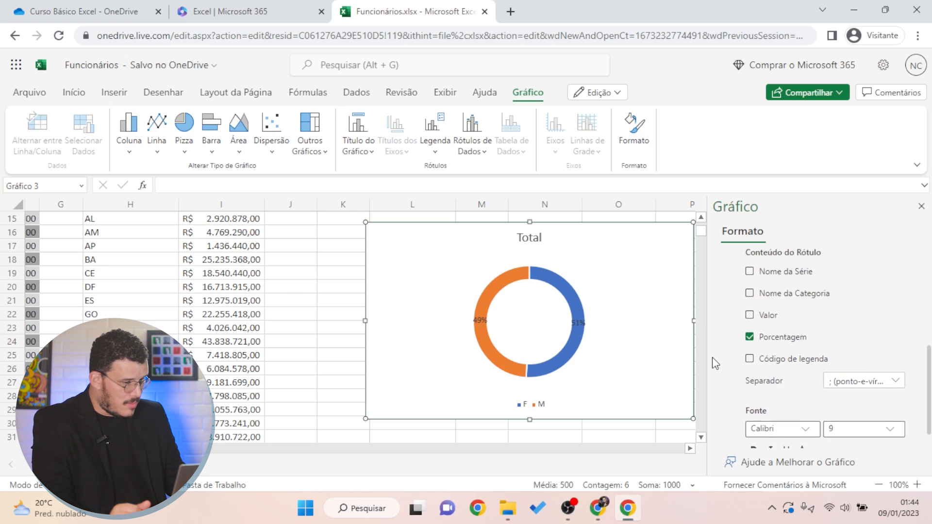
{"action": "scroll", "coordinate": [711, 364], "scroll_direction": "up", "scroll_amount": 2}
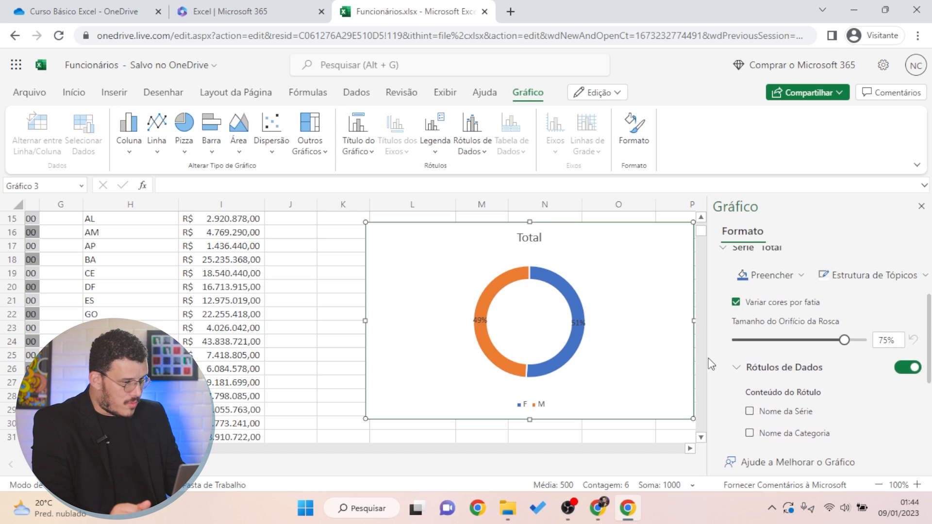
{"action": "scroll", "coordinate": [711, 364], "scroll_direction": "up", "scroll_amount": 2}
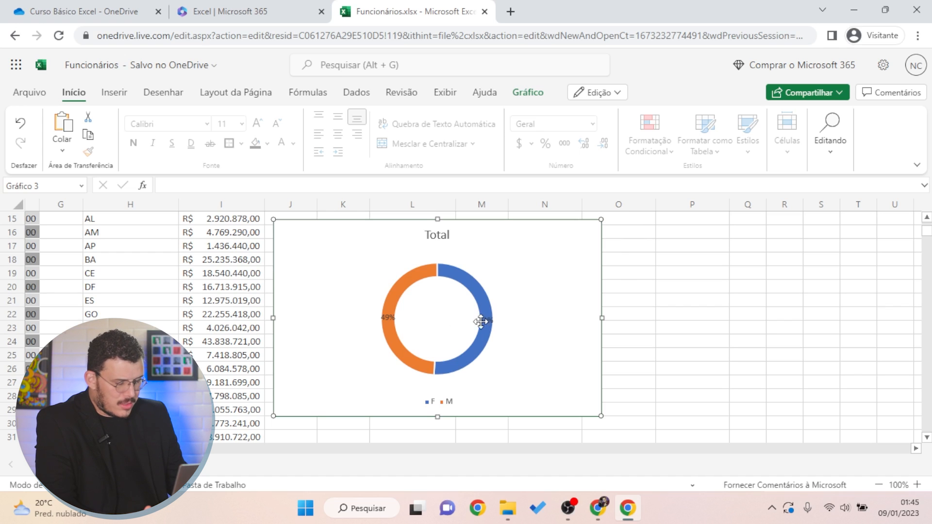
Narrow the donut chart from its right side and corner into a compact box
{"action": "left_click_drag", "start_coordinate": [602, 319], "coordinate": [473, 319]}
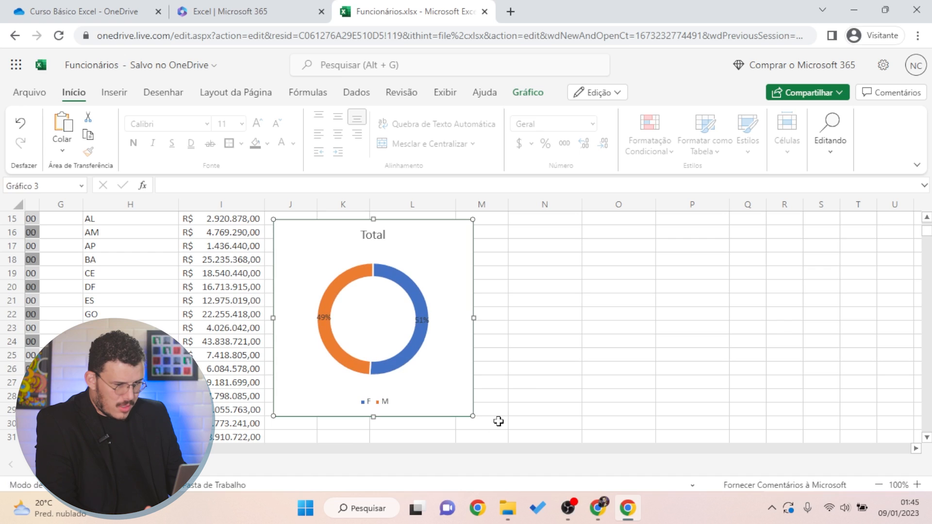
{"action": "left_click_drag", "start_coordinate": [470, 417], "coordinate": [466, 403]}
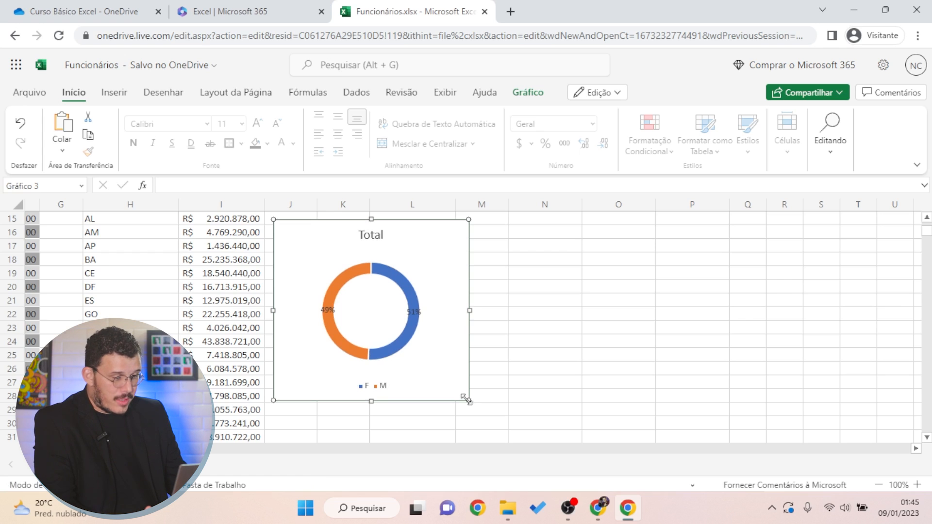
{"action": "left_click_drag", "start_coordinate": [467, 400], "coordinate": [485, 413]}
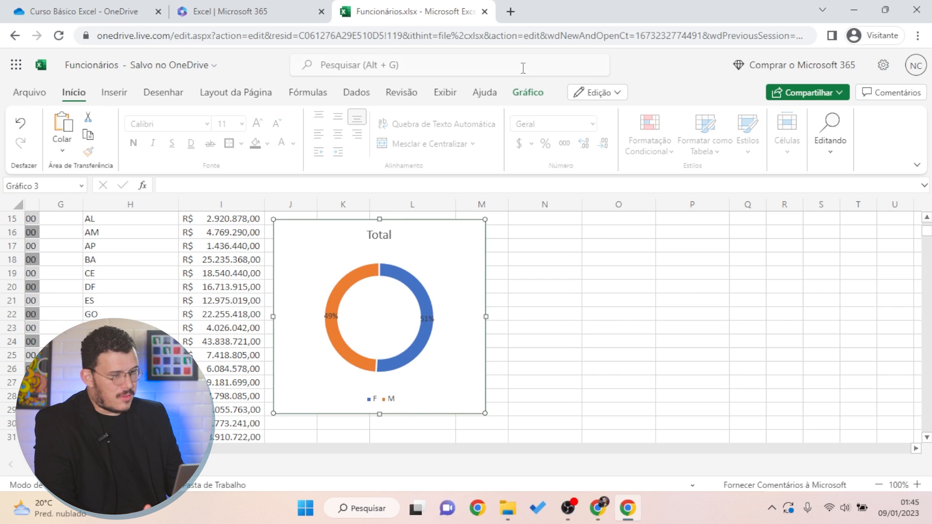
{"action": "left_click", "coordinate": [529, 94]}
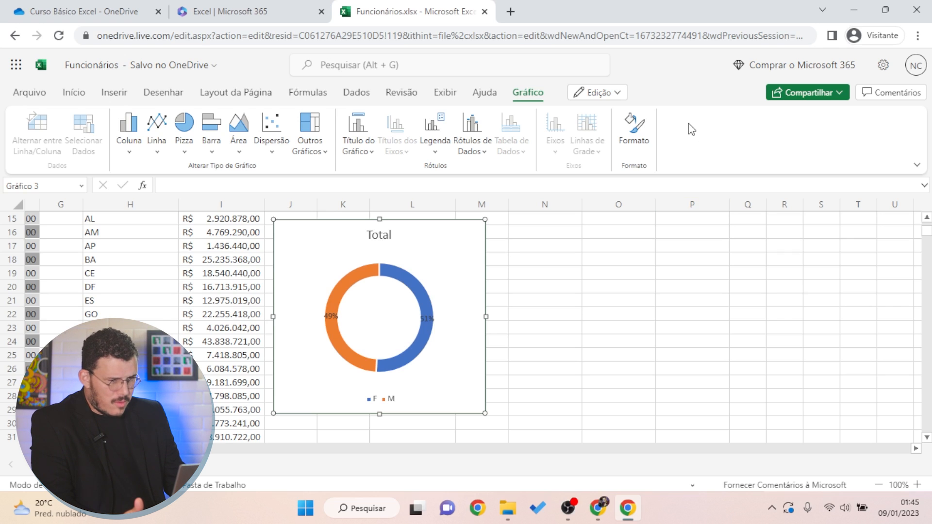
Change the donut into a 2-D Pizza chart and nudge it slightly right
{"action": "left_click", "coordinate": [644, 139]}
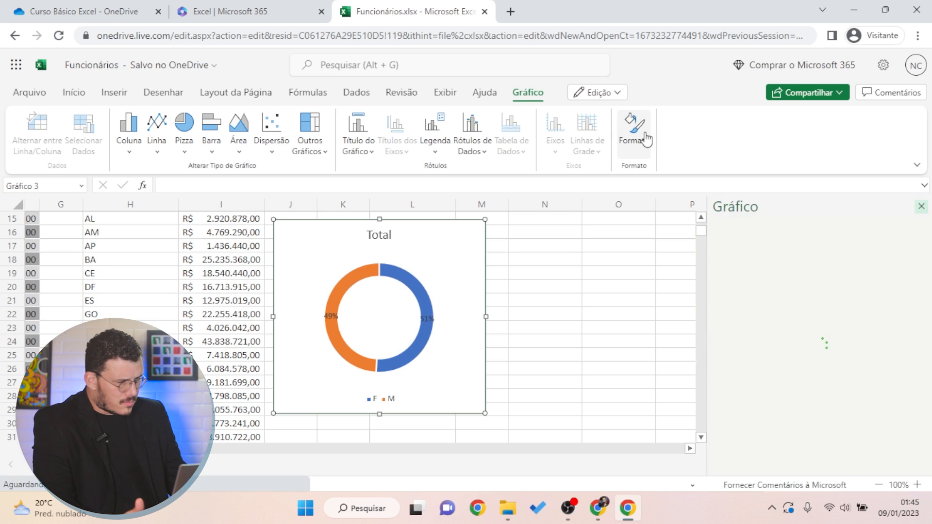
{"action": "left_click", "coordinate": [646, 140]}
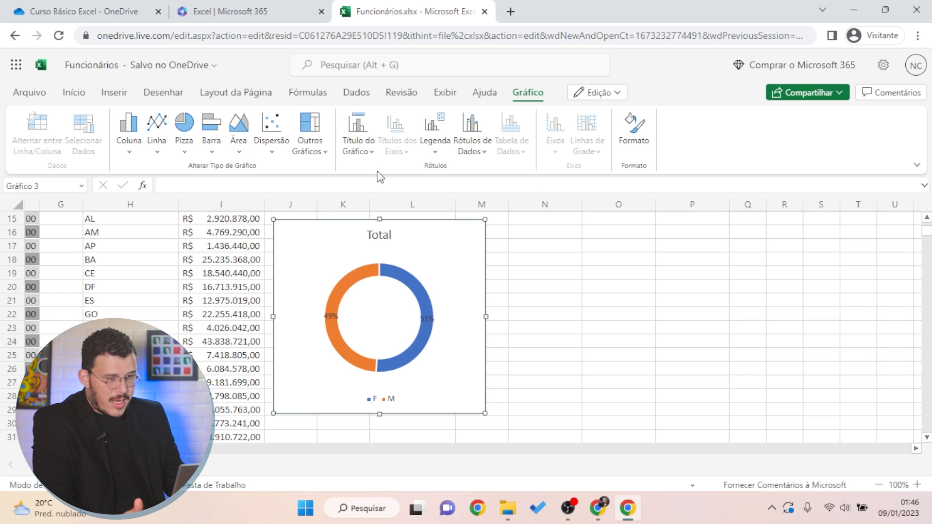
{"action": "left_click", "coordinate": [184, 125]}
{"action": "left_click", "coordinate": [192, 199]}
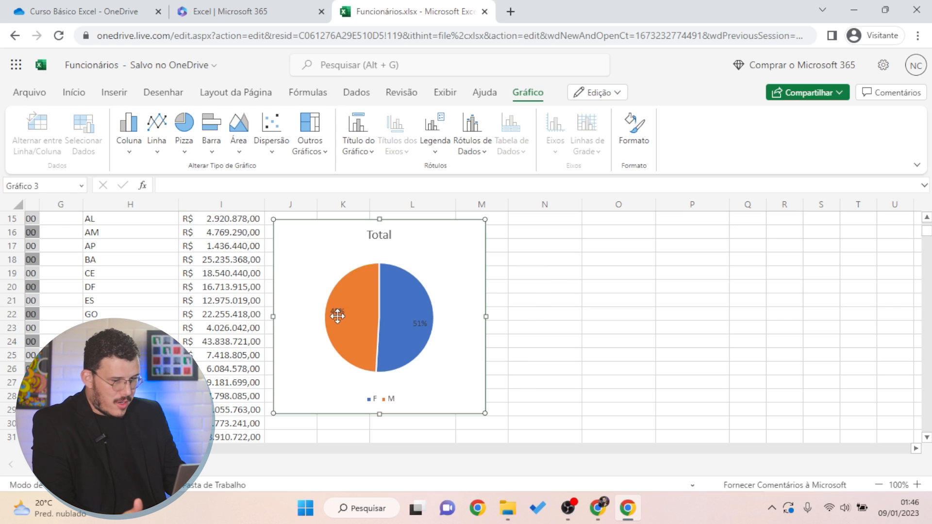
{"action": "left_click_drag", "start_coordinate": [477, 289], "coordinate": [486, 290]}
{"action": "left_click", "coordinate": [517, 287]}
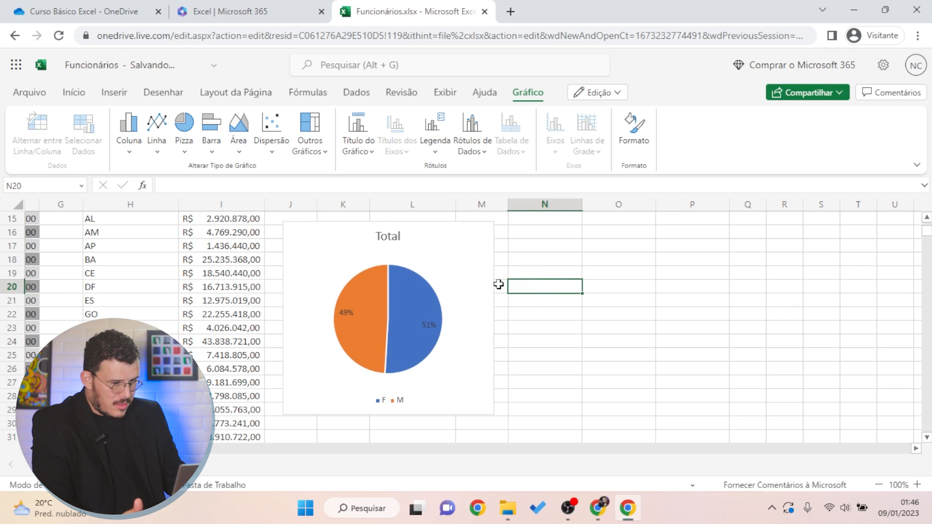
{"action": "left_click", "coordinate": [440, 339]}
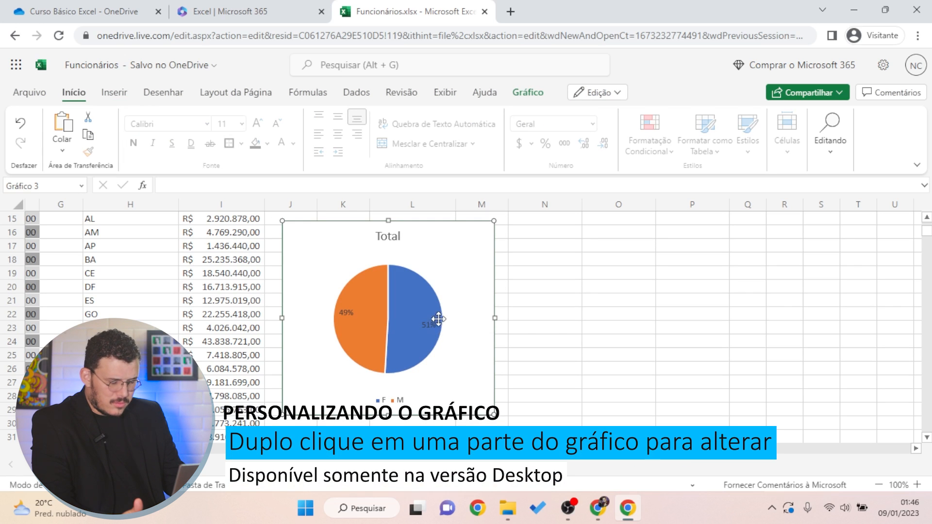
Open the pie's Série "Total" Rótulos de Dados settings, down to label position and font
{"action": "left_click", "coordinate": [541, 97]}
{"action": "left_click", "coordinate": [634, 128]}
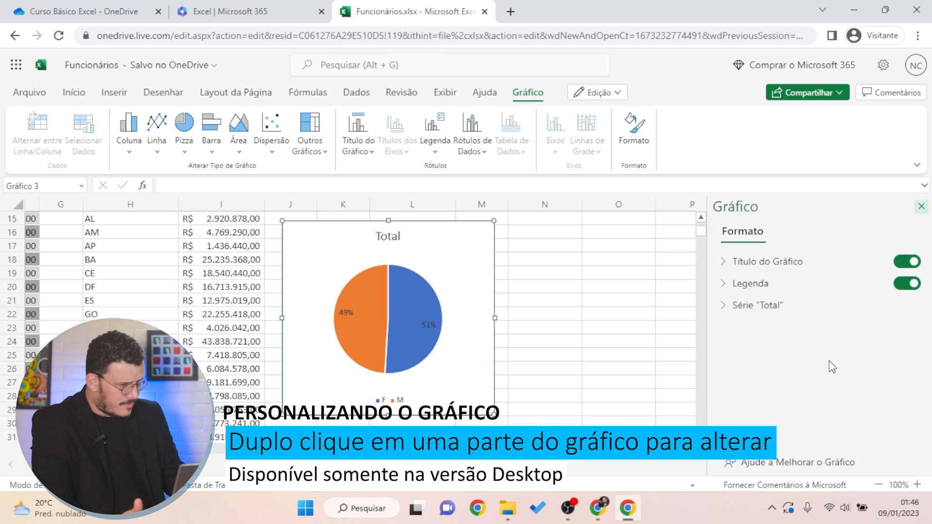
{"action": "left_click", "coordinate": [726, 302]}
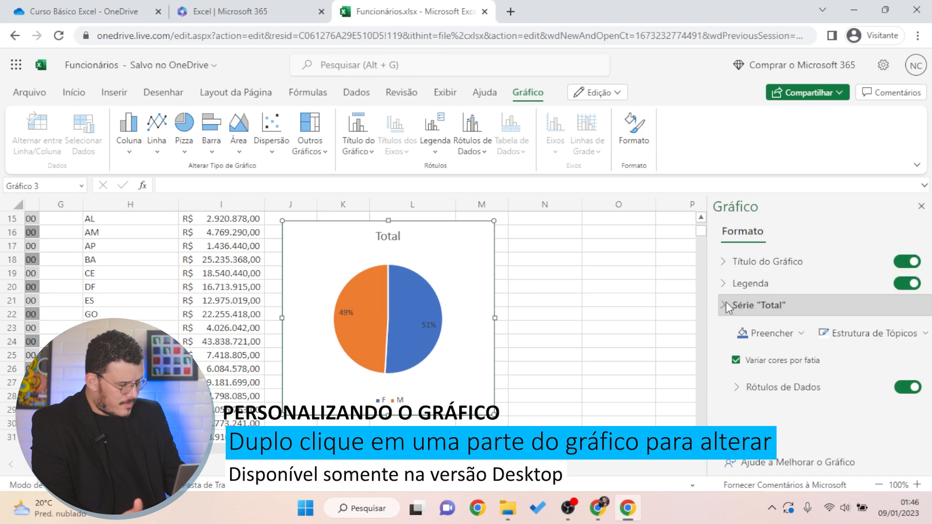
{"action": "left_click", "coordinate": [777, 391]}
{"action": "scroll", "coordinate": [774, 408], "scroll_direction": "down", "scroll_amount": 3}
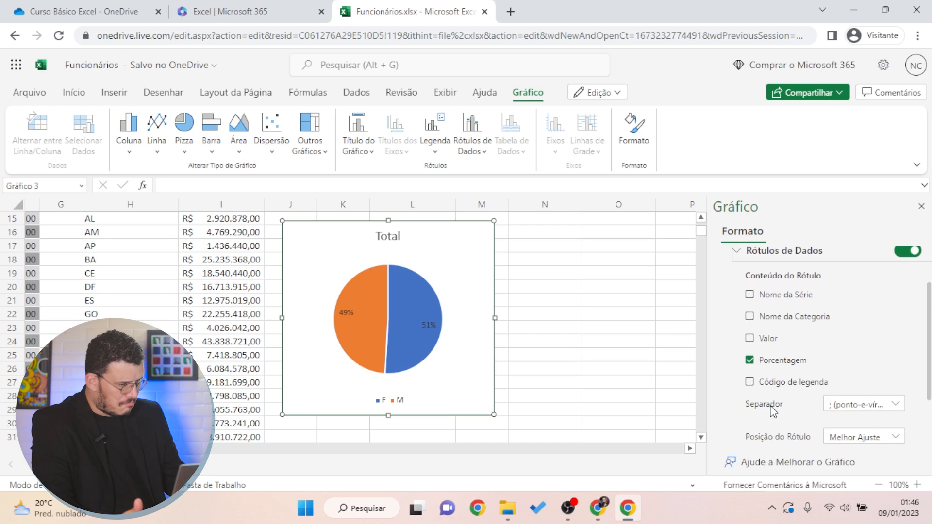
{"action": "left_click", "coordinate": [895, 409]}
{"action": "left_click", "coordinate": [896, 409]}
{"action": "scroll", "coordinate": [903, 421], "scroll_direction": "down", "scroll_amount": 2}
{"action": "scroll", "coordinate": [880, 413], "scroll_direction": "up", "scroll_amount": 2}
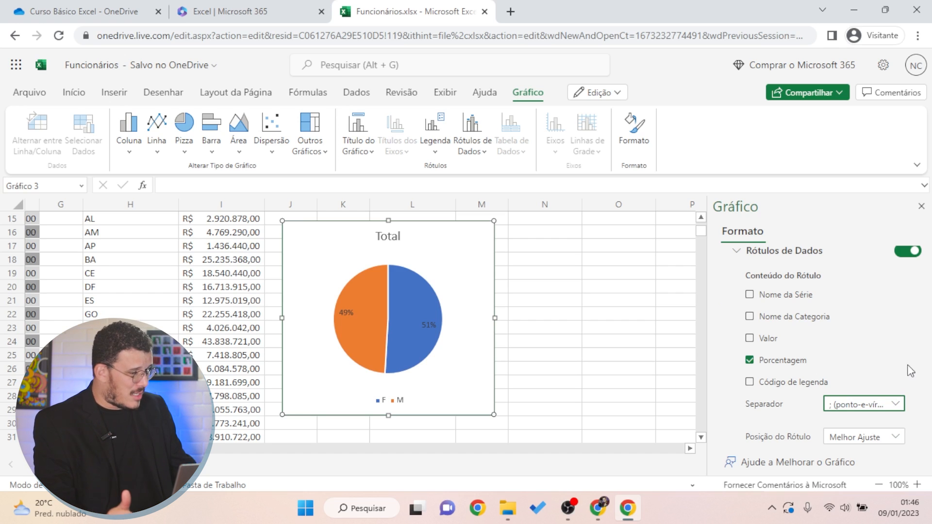
{"action": "scroll", "coordinate": [807, 410], "scroll_direction": "down", "scroll_amount": 2}
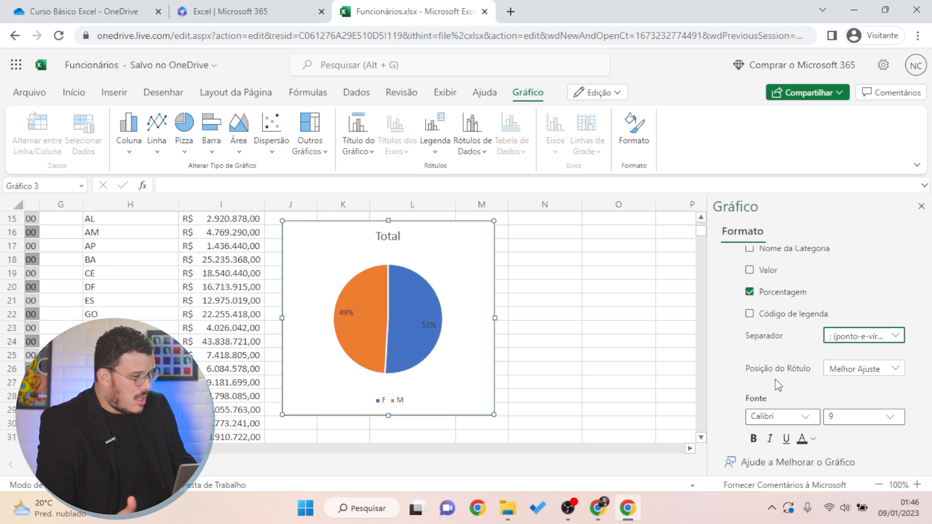
Set the percentage labels to Centralizar, white font colour and size 18
{"action": "left_click", "coordinate": [899, 372]}
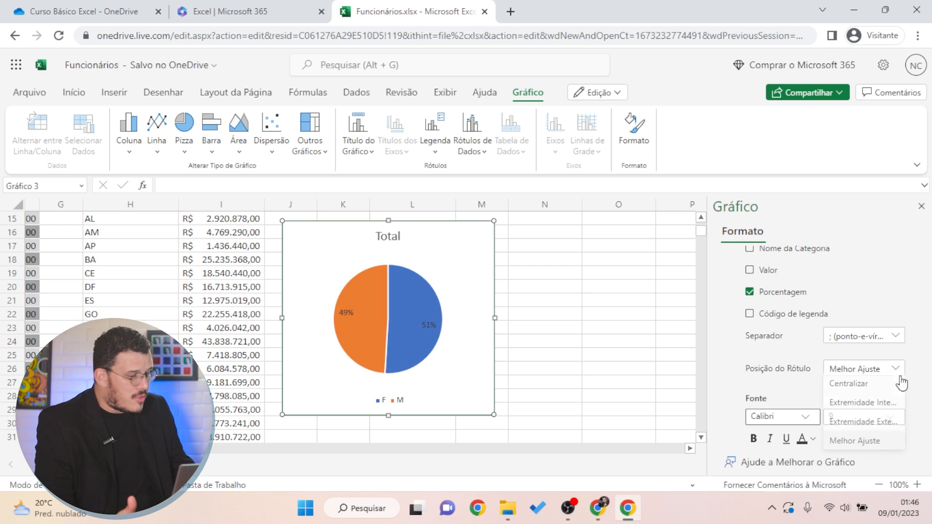
{"action": "left_click", "coordinate": [874, 387]}
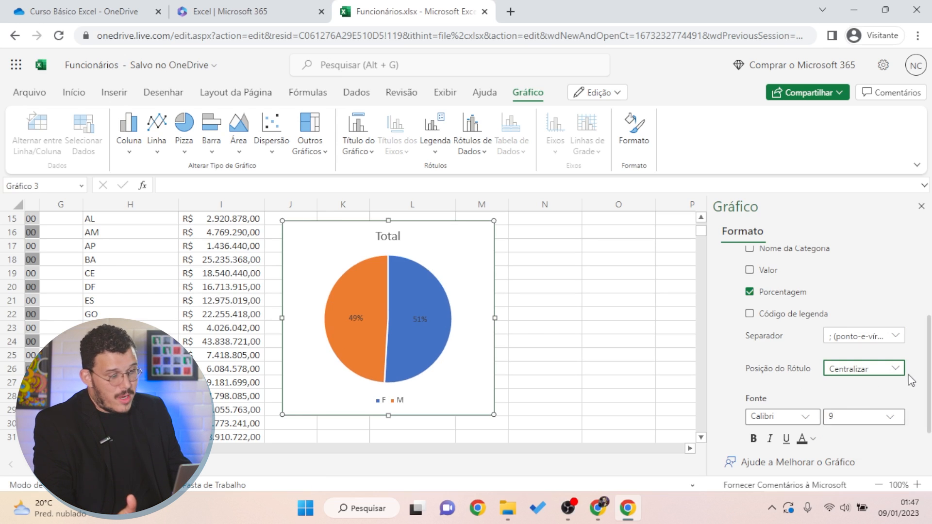
{"action": "left_click", "coordinate": [884, 368]}
{"action": "left_click", "coordinate": [865, 425]}
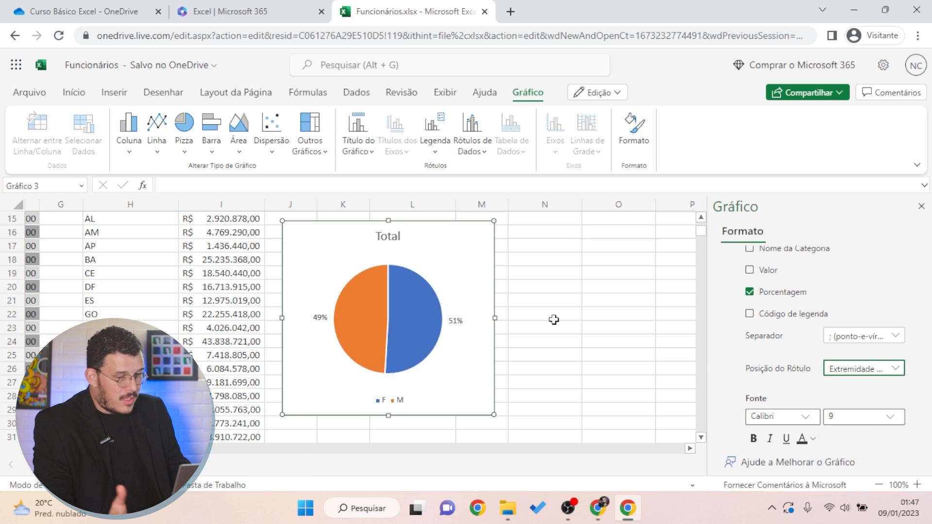
{"action": "left_click", "coordinate": [879, 379]}
{"action": "left_click", "coordinate": [882, 392]}
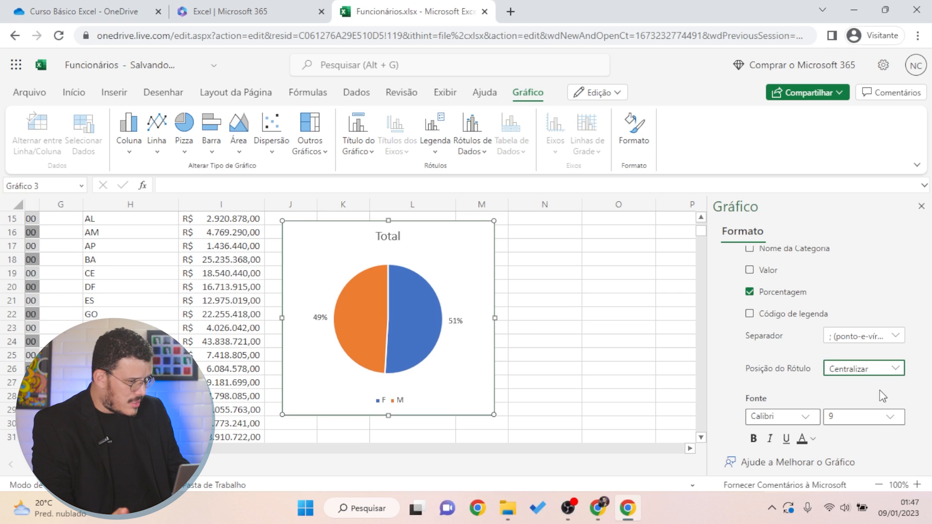
{"action": "left_click", "coordinate": [813, 439]}
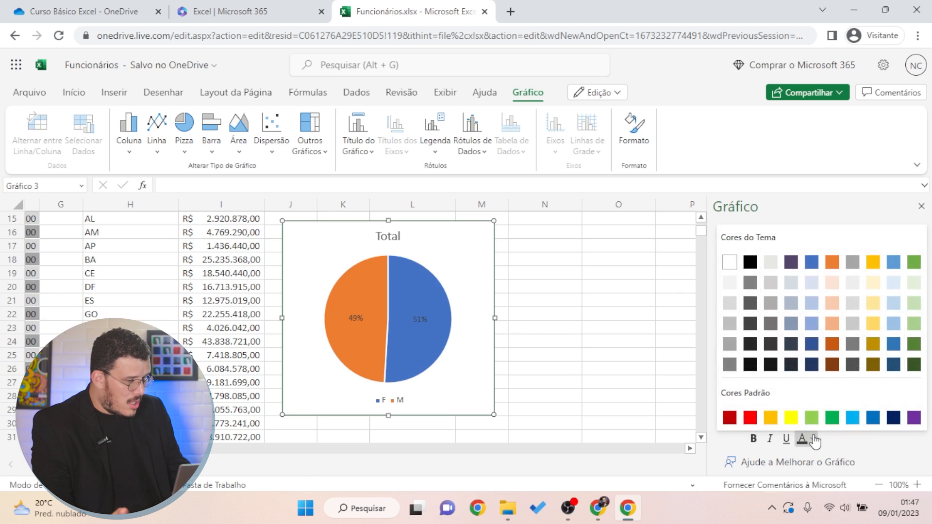
{"action": "left_click", "coordinate": [729, 262]}
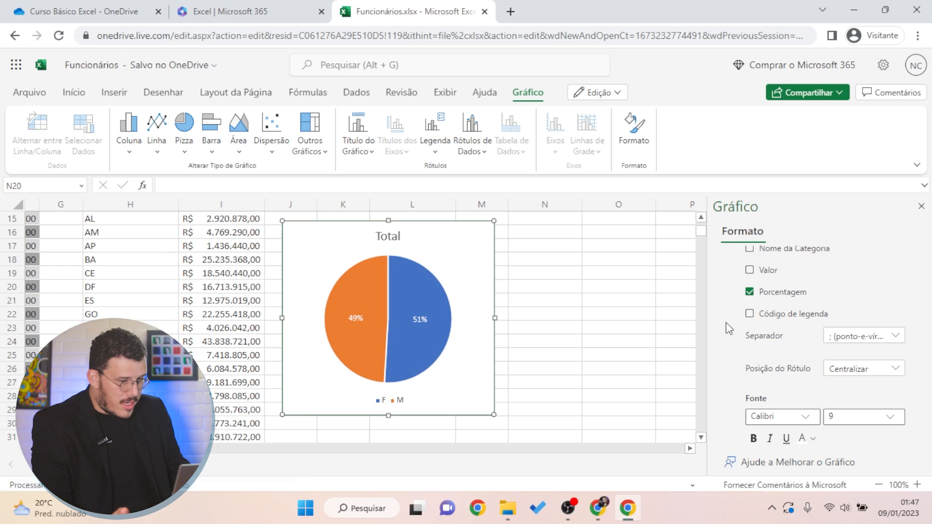
{"action": "left_click", "coordinate": [889, 417]}
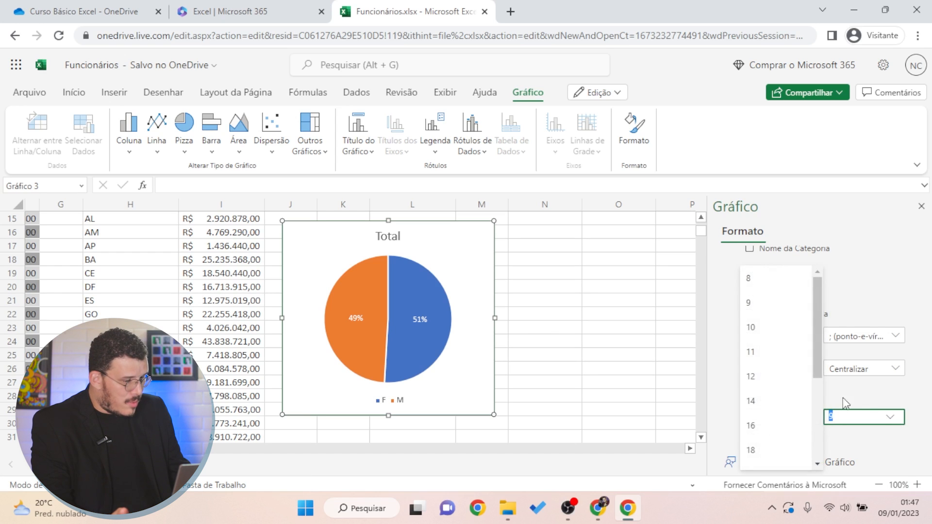
{"action": "left_click", "coordinate": [757, 449]}
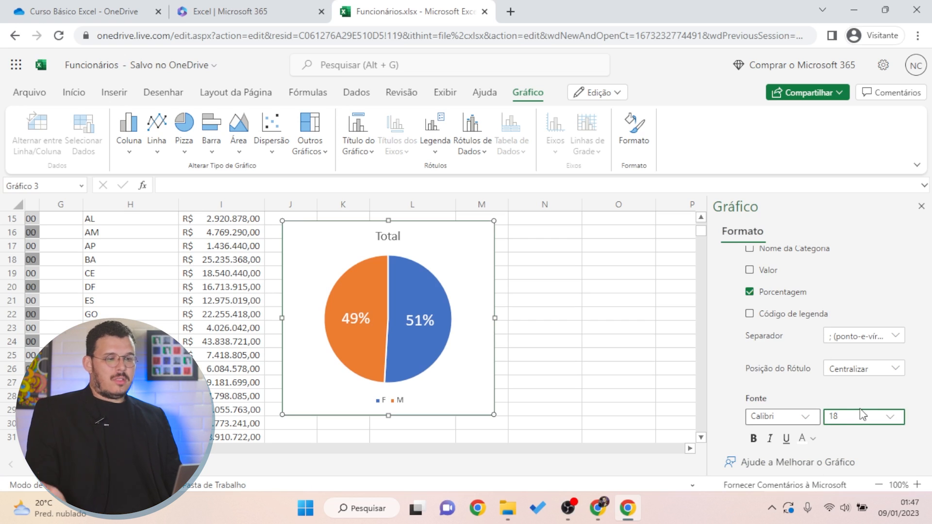
{"action": "scroll", "coordinate": [825, 399], "scroll_direction": "up", "scroll_amount": 10}
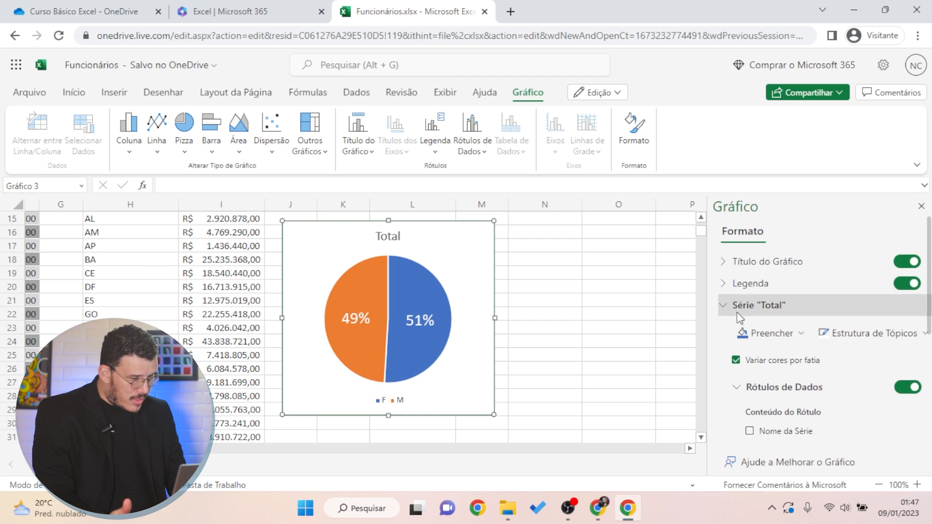
Set the series fill to Automático and select the chart title to show its settings
{"action": "left_click", "coordinate": [772, 333]}
{"action": "left_click", "coordinate": [746, 234]}
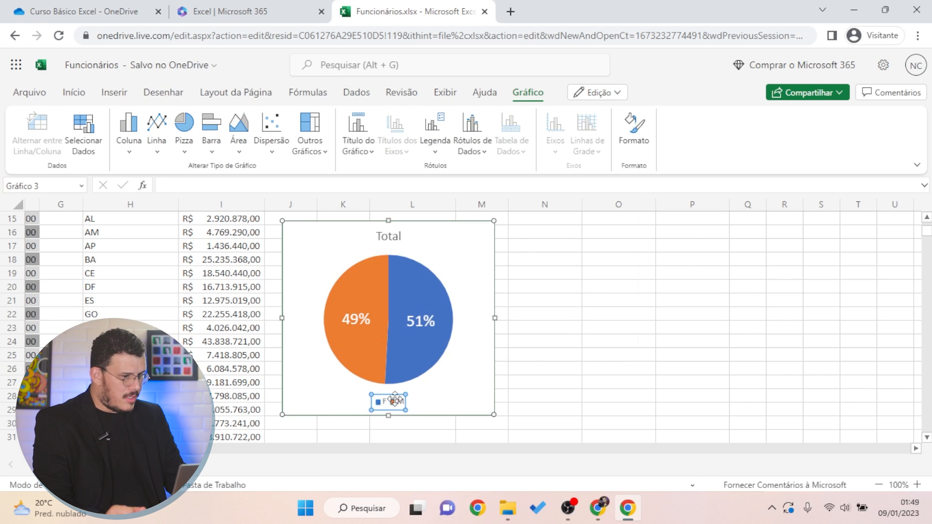
{"action": "left_click", "coordinate": [636, 133]}
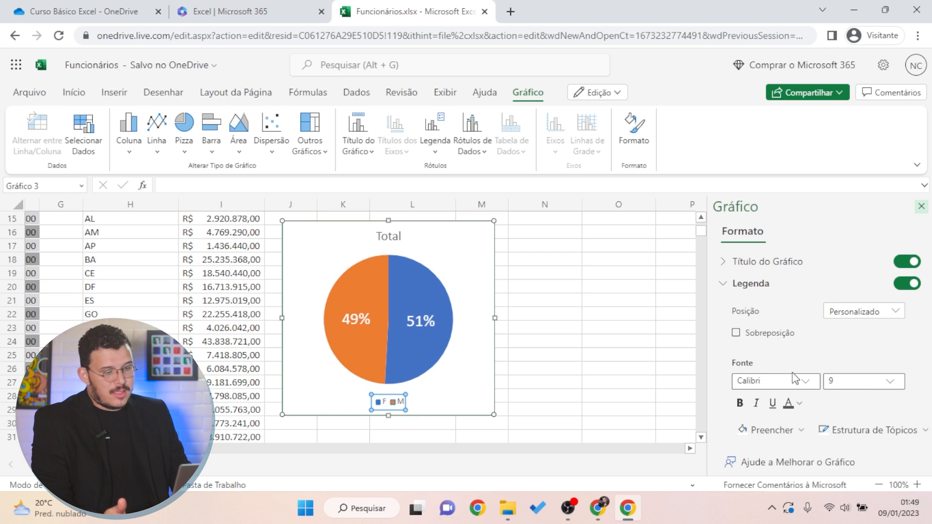
{"action": "left_click", "coordinate": [391, 235]}
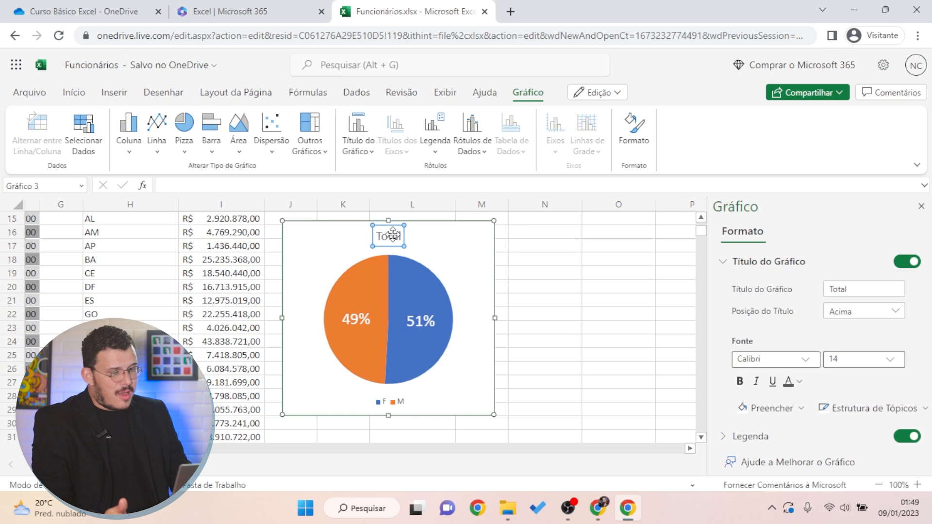
Replace the Total chart title with 'Qtd de Funcionários X Sexo'
{"action": "double_click", "coordinate": [391, 236]}
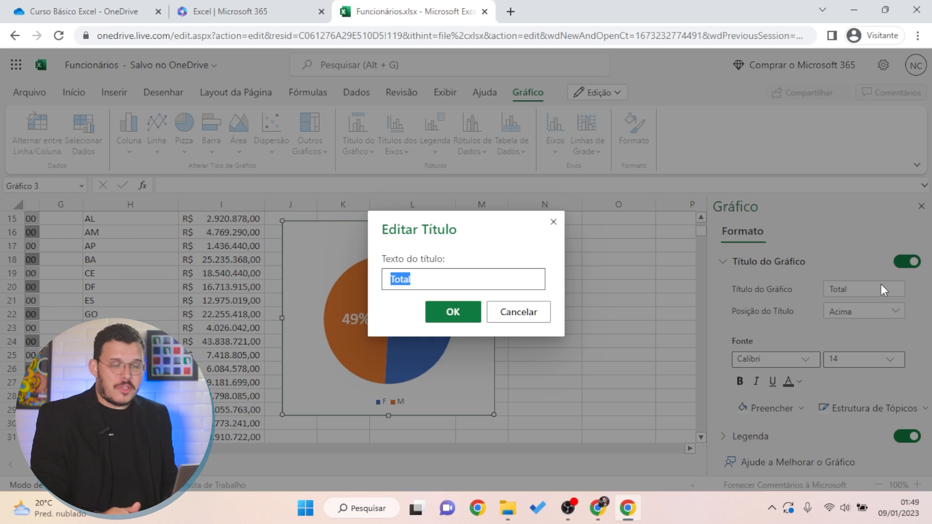
{"action": "type", "text": "Qtd de Funcionários"}
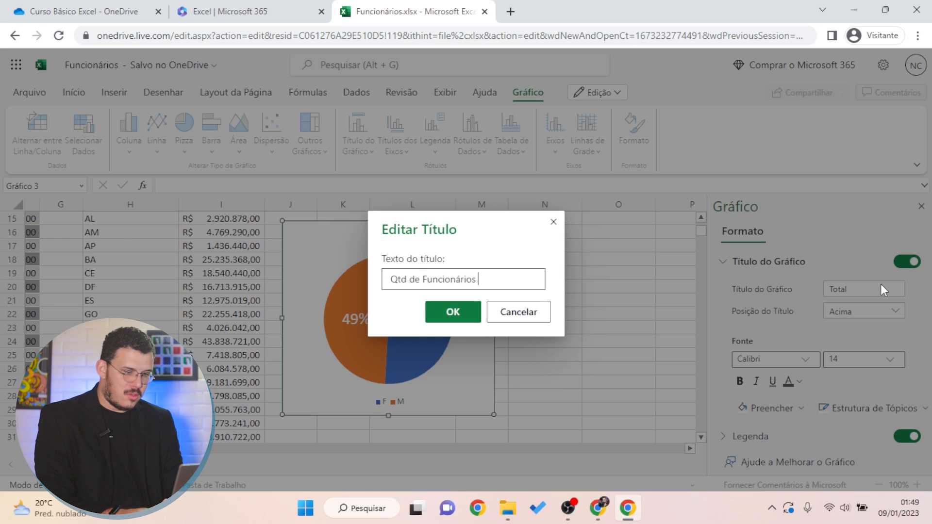
{"action": "type", "text": " X Sexo"}
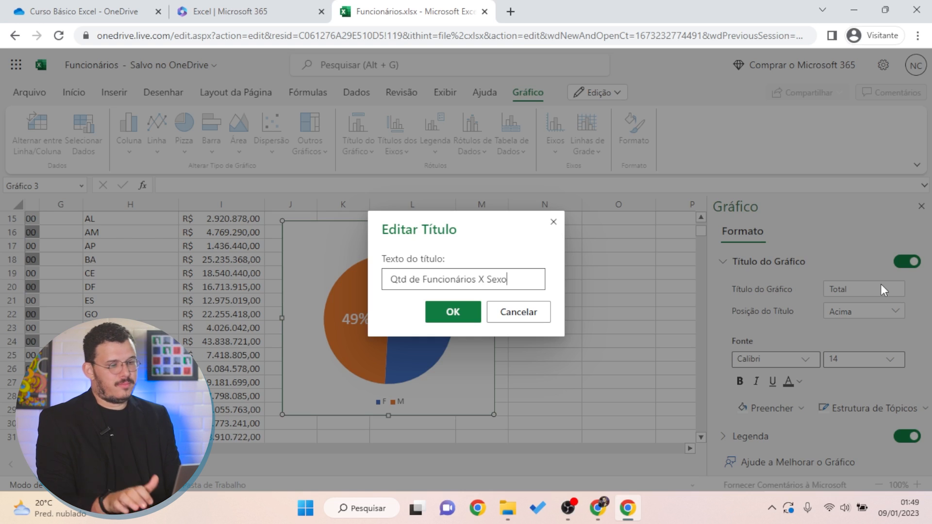
{"action": "left_click", "coordinate": [443, 316]}
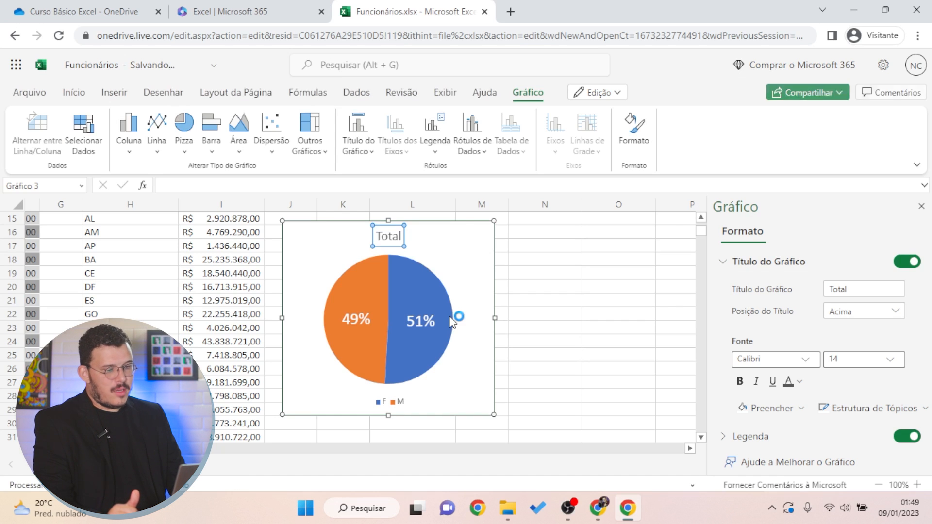
{"action": "left_click", "coordinate": [527, 319]}
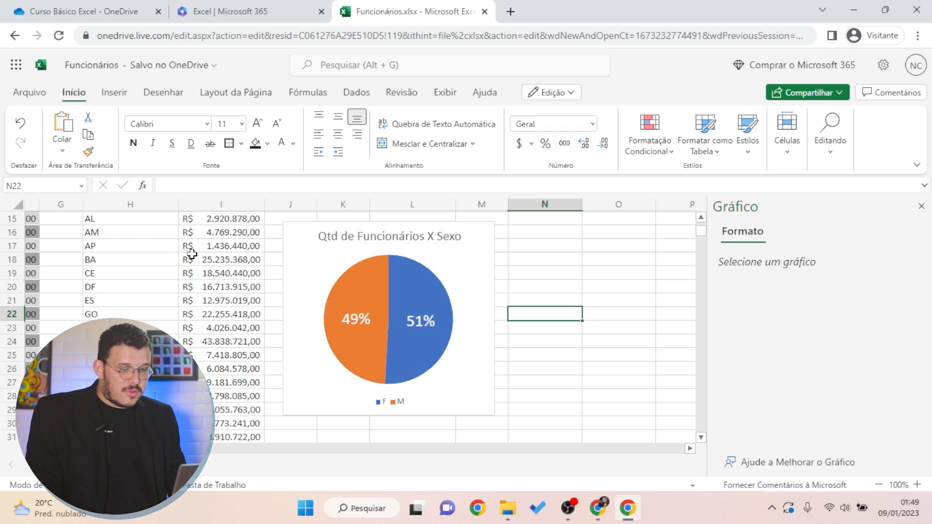
{"action": "left_click", "coordinate": [572, 271]}
{"action": "left_click", "coordinate": [114, 98]}
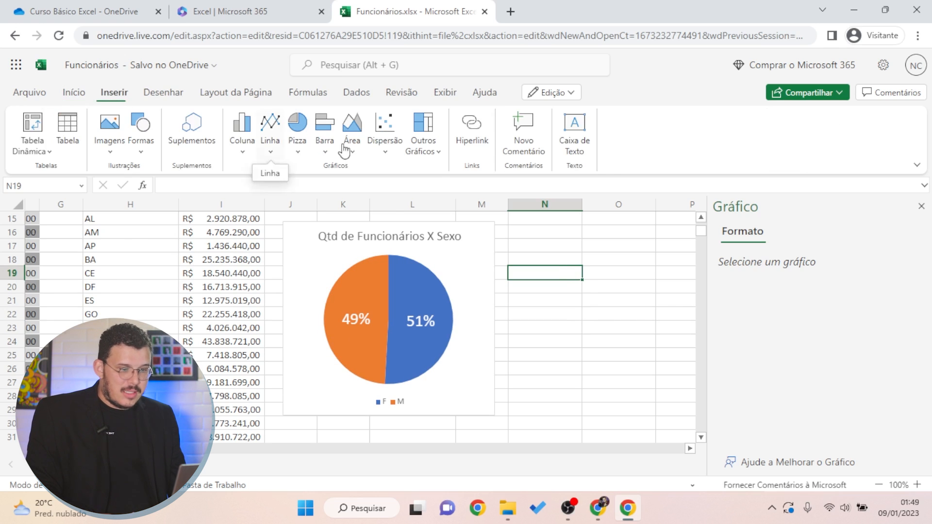
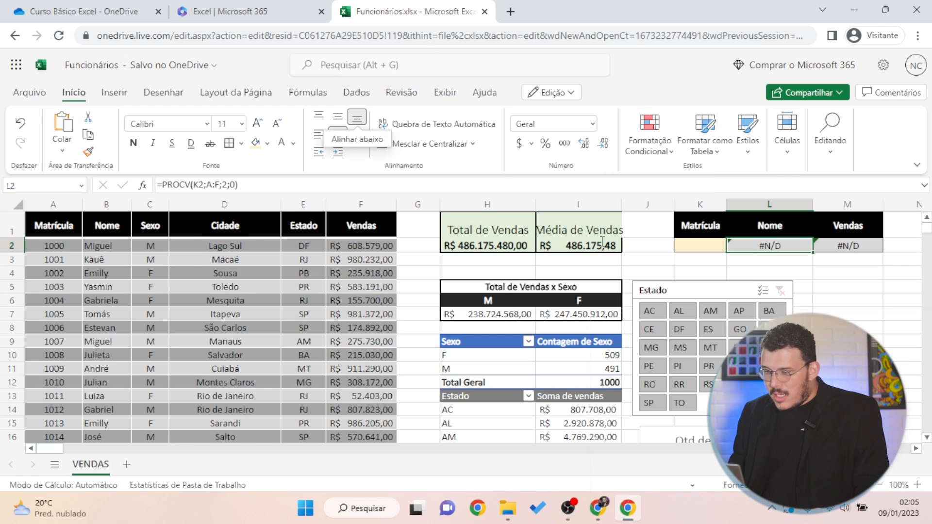
Place the edit cursor right after the equals sign in L2's =PROCV(K2;A:F;2;0) formula
{"action": "left_click", "coordinate": [161, 185]}
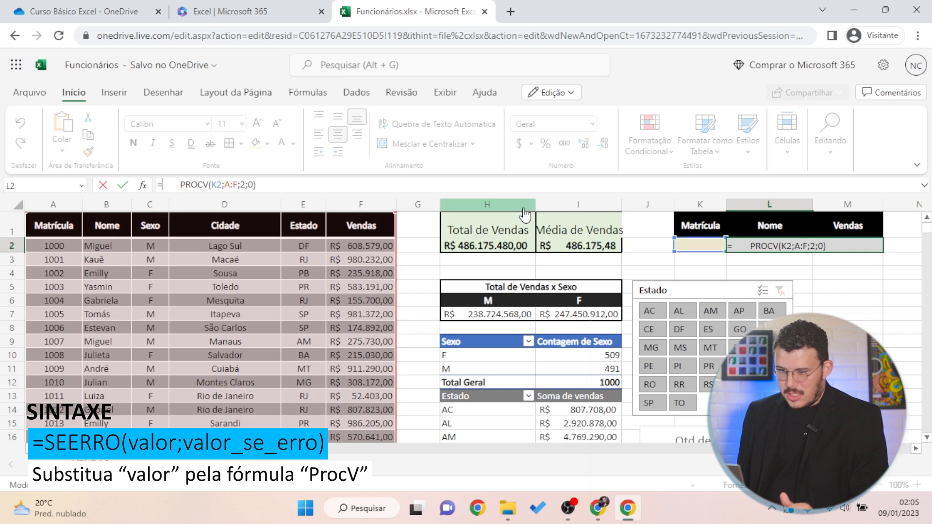
Wrap L2's PROCV in seerro( with a ;"-") fallback and commit the formula
{"action": "type", "text": "seerro"}
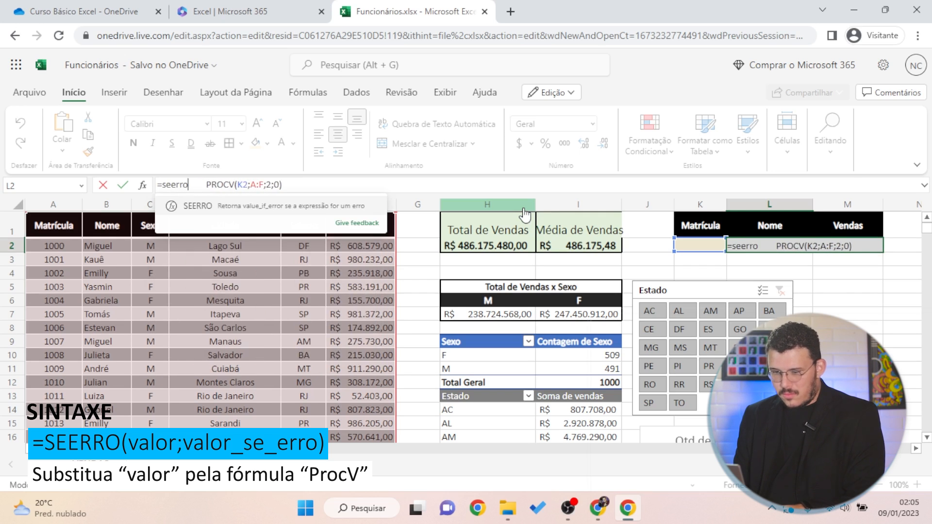
{"action": "type", "text": "("}
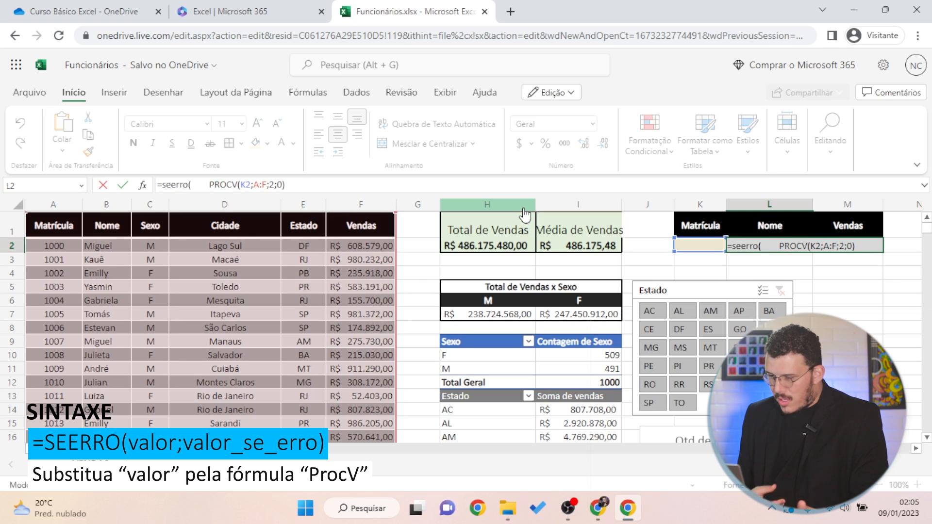
{"action": "key", "text": "Delete"}
{"action": "key", "text": "Delete"}
{"action": "key", "text": "Delete"}
{"action": "key", "text": "Delete"}
{"action": "key", "text": "Delete"}
{"action": "key", "text": "Delete"}
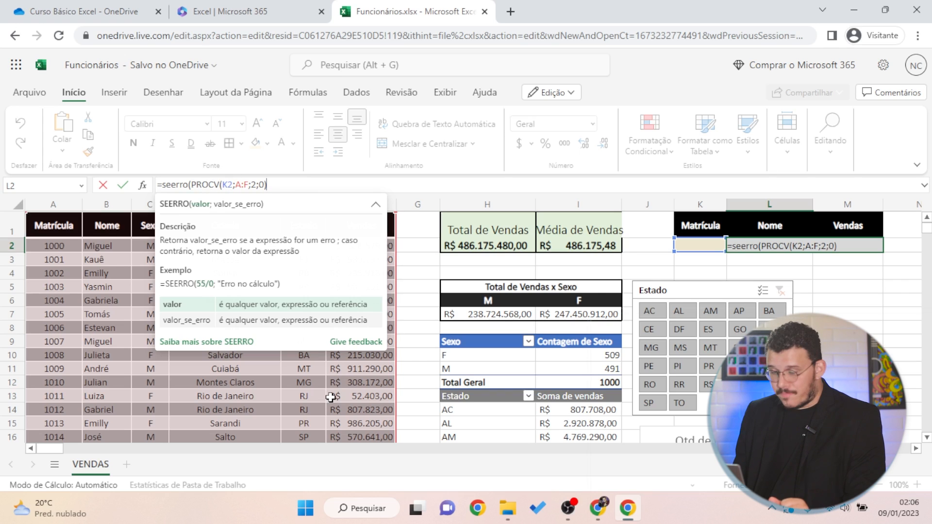
{"action": "type", "text": ";"}
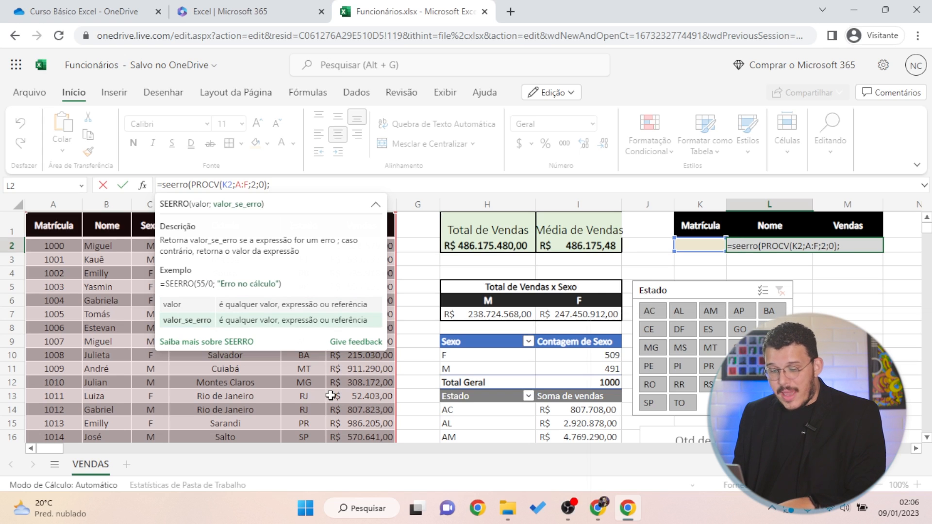
{"action": "type", "text": "\""}
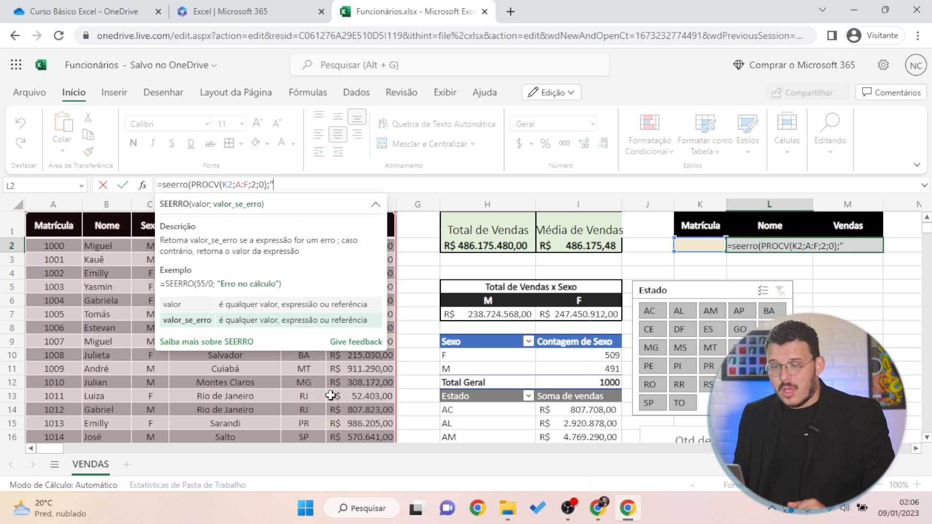
{"action": "type", "text": "-\""}
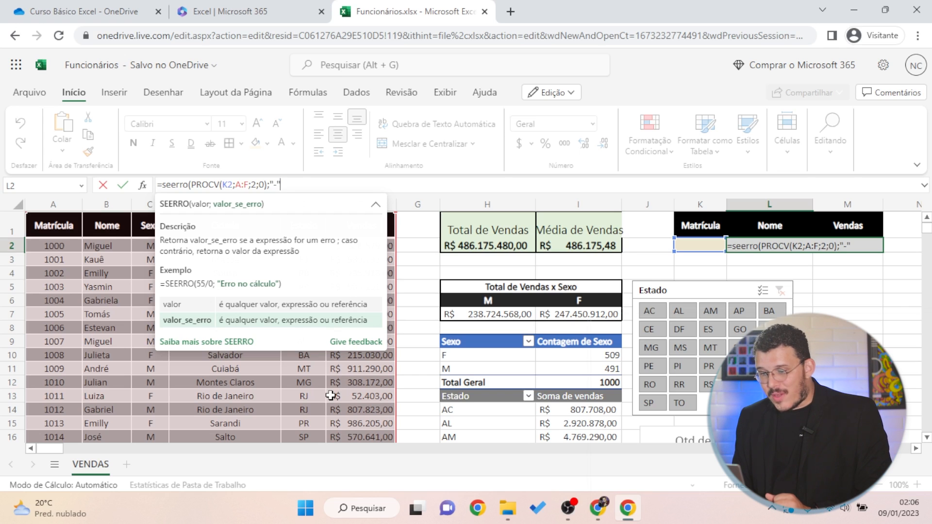
{"action": "type", "text": ")"}
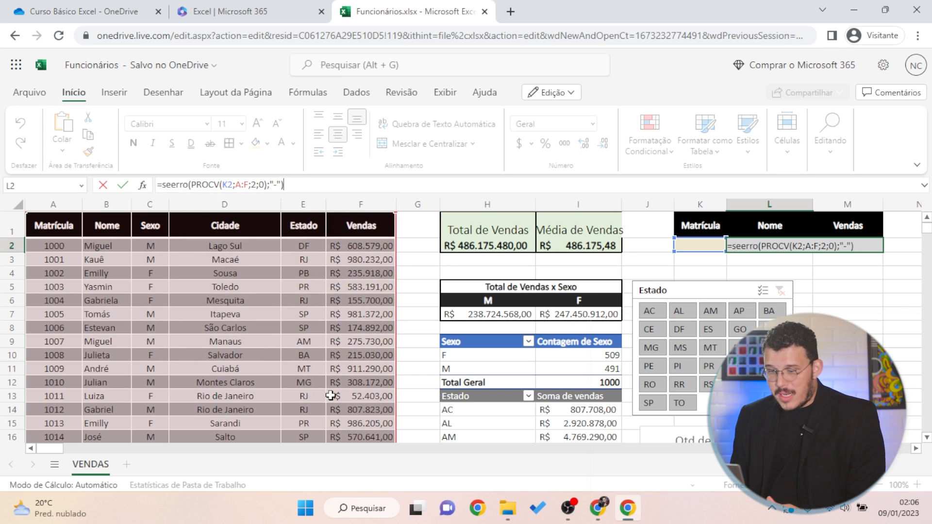
{"action": "type", "text": ")"}
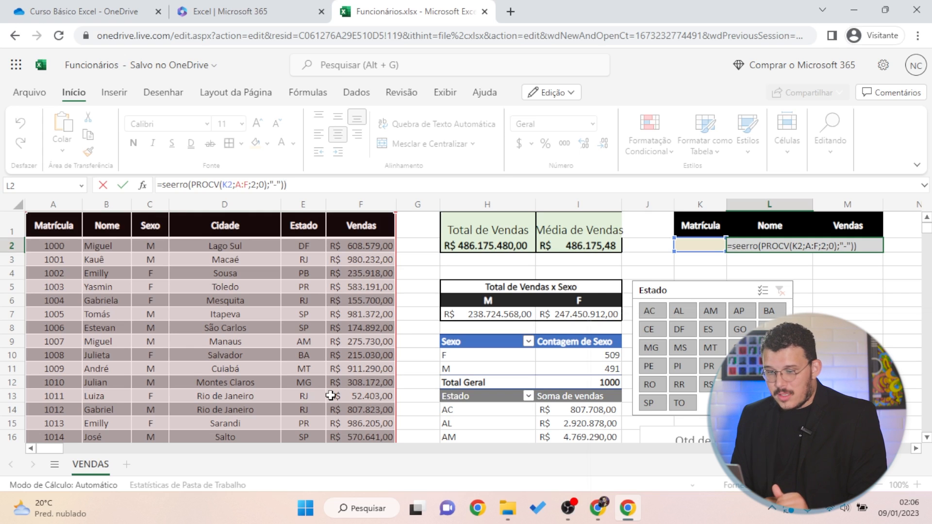
{"action": "key", "text": "Return"}
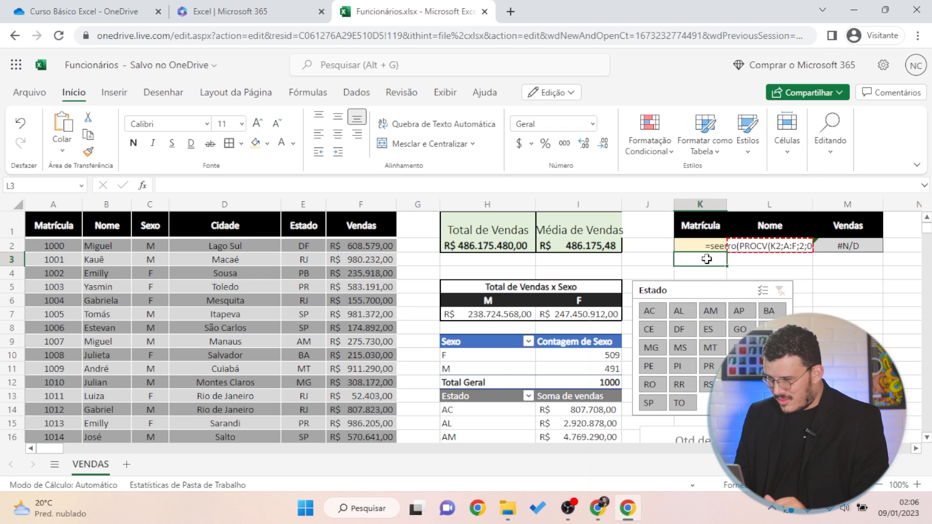
Add the missing closing parenthesis to L2's SEERRO formula so it displays a dash
{"action": "left_click", "coordinate": [746, 248]}
{"action": "type", "text": ")"}
{"action": "key", "text": "Return"}
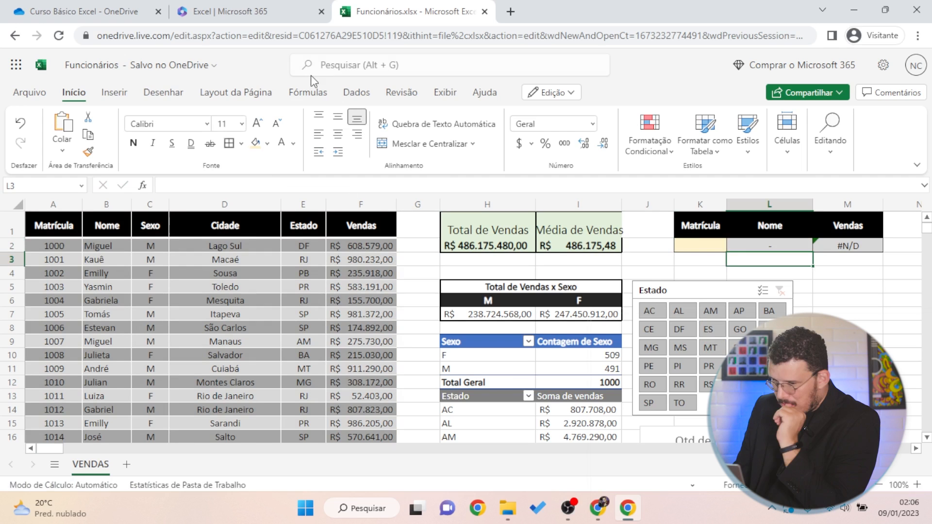
Clear L2's formula and start a fresh one with an equals sign
{"action": "left_click", "coordinate": [791, 246]}
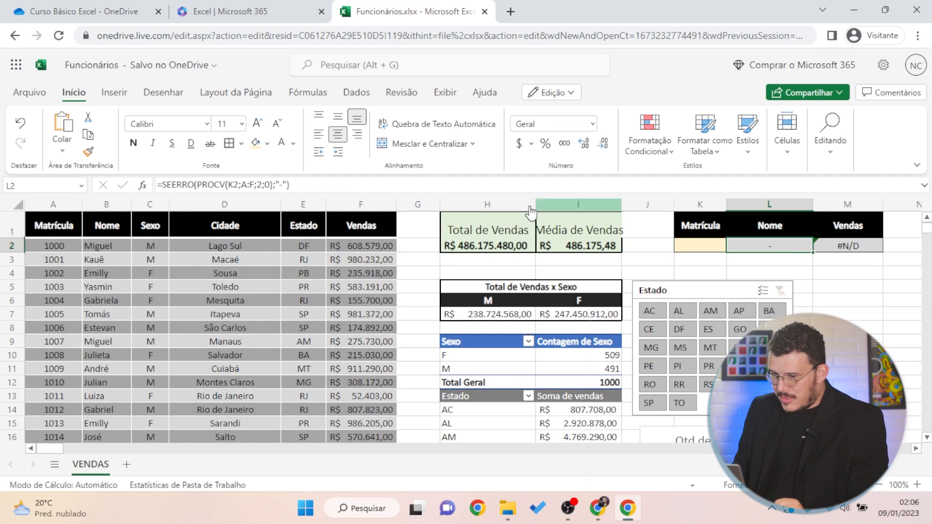
{"action": "left_click", "coordinate": [361, 184]}
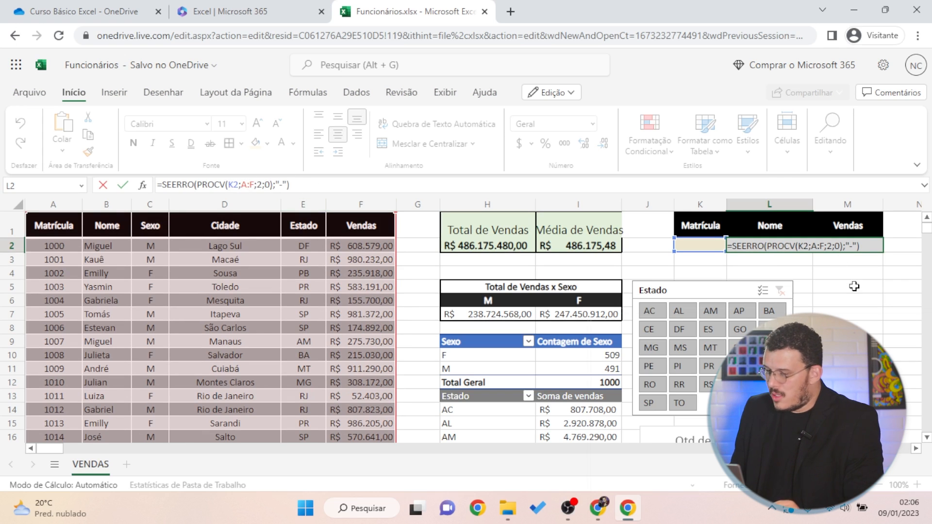
{"action": "key", "text": "Escape"}
{"action": "key", "text": "Delete"}
{"action": "left_click", "coordinate": [209, 184]}
{"action": "type", "text": "="}
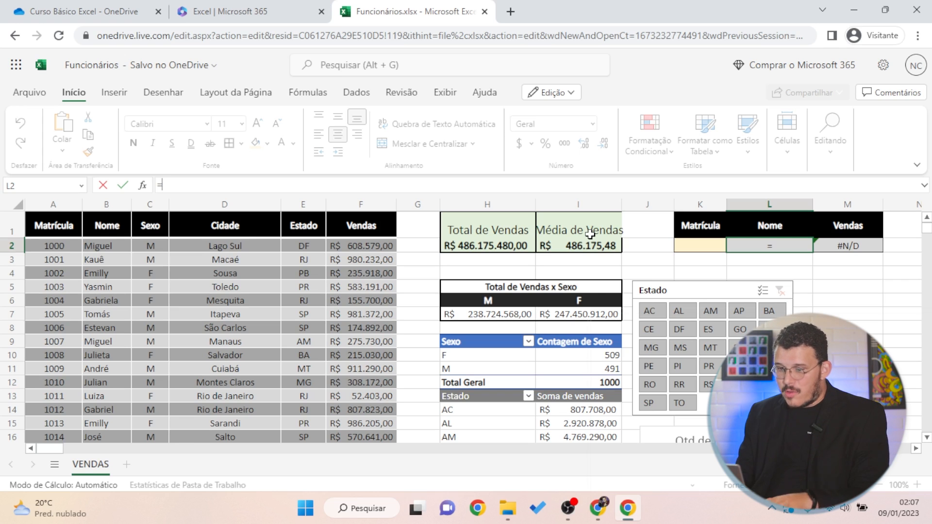
Enter =SEERRO(PROCV(K2;Funcionários;2;0);"-") in L2 as the Nome lookup
{"action": "type", "text": "seerro*"}
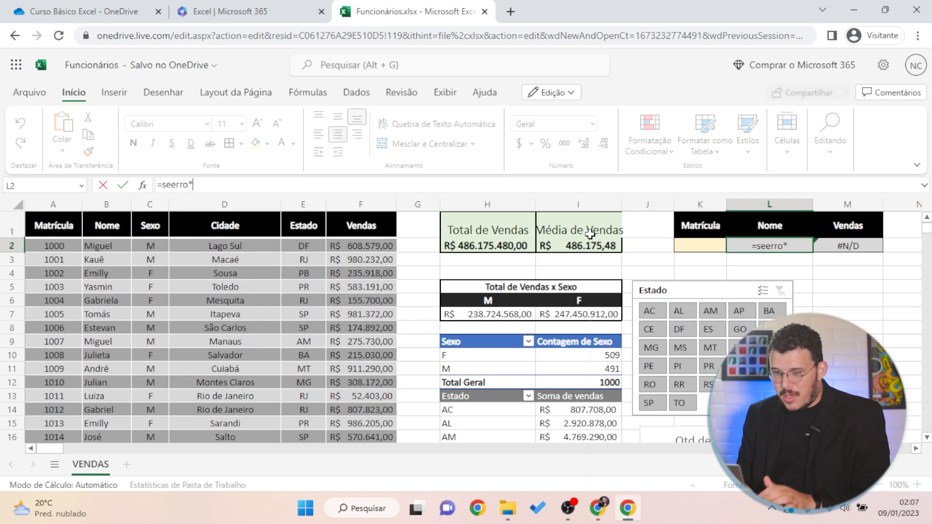
{"action": "key", "text": "BackSpace"}
{"action": "type", "text": "("}
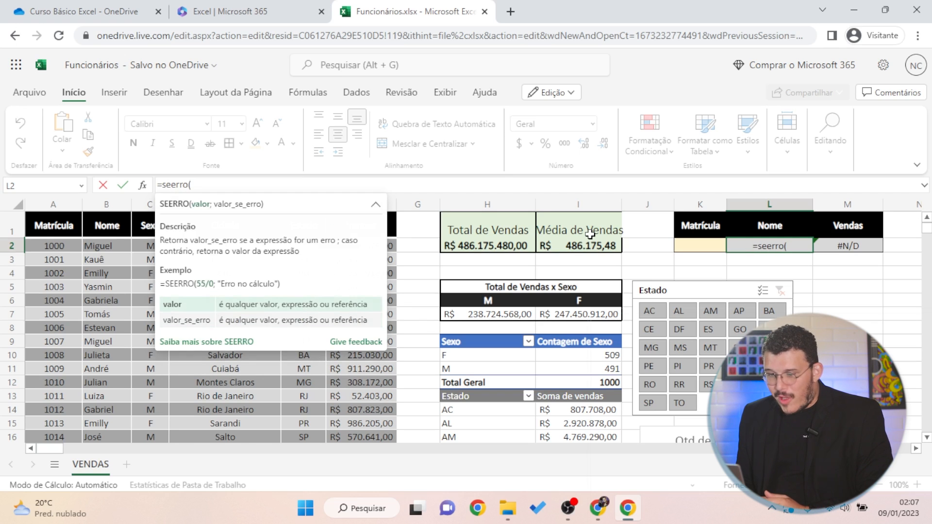
{"action": "type", "text": "procv"}
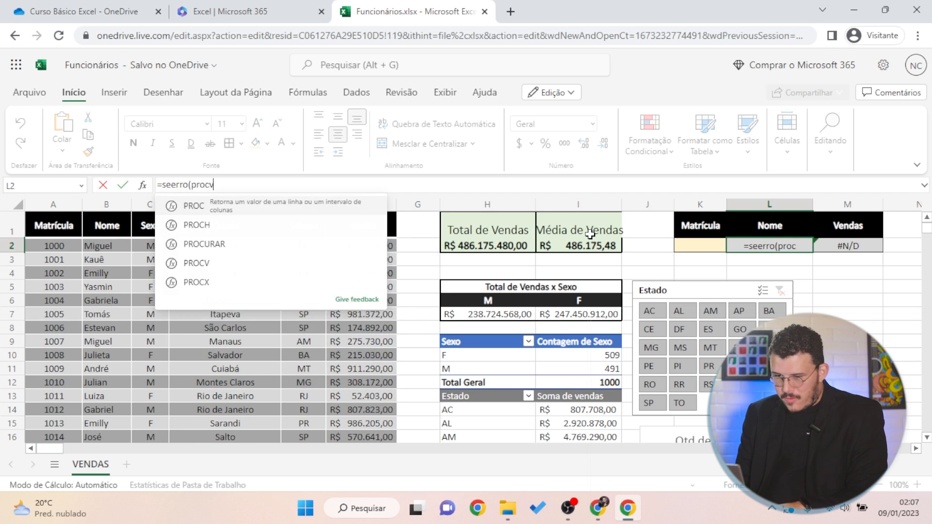
{"action": "type", "text": "*"}
{"action": "key", "text": "BackSpace"}
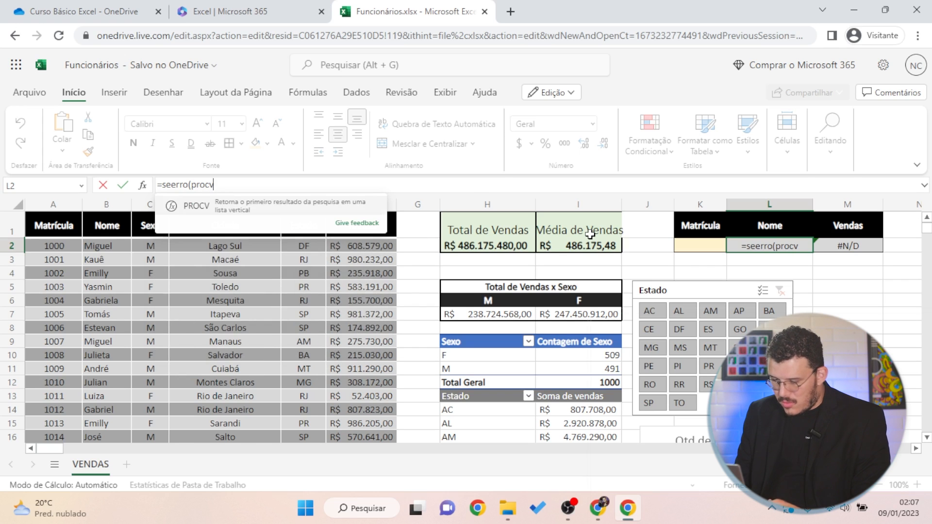
{"action": "type", "text": "("}
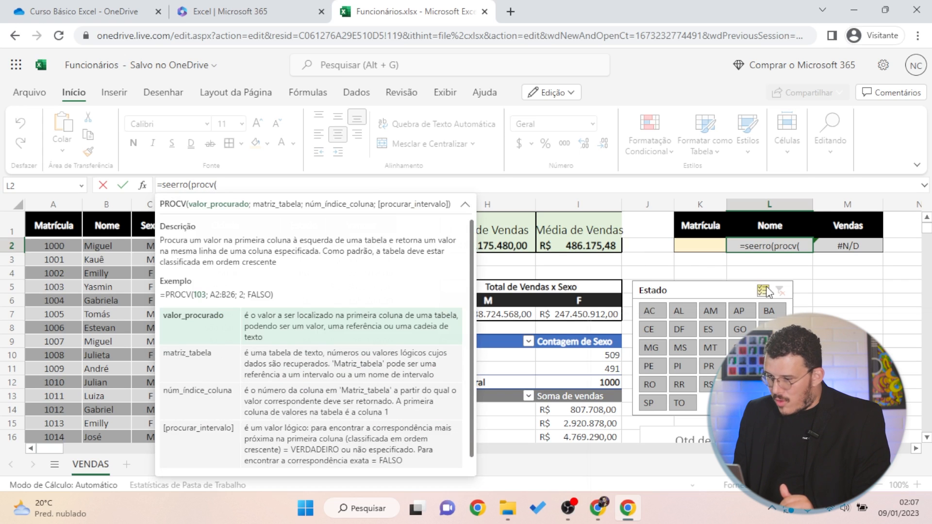
{"action": "left_click", "coordinate": [711, 247]}
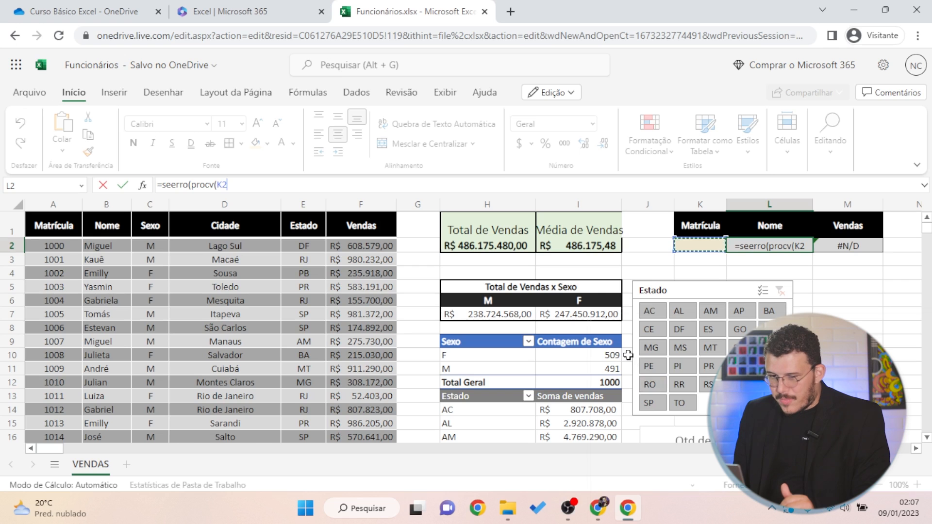
{"action": "type", "text": ";"}
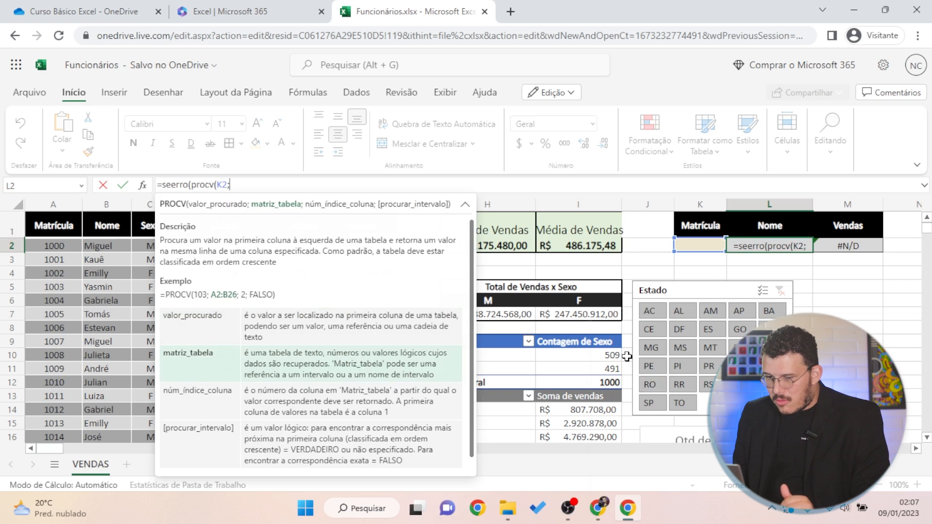
{"action": "type", "text": "Fun"}
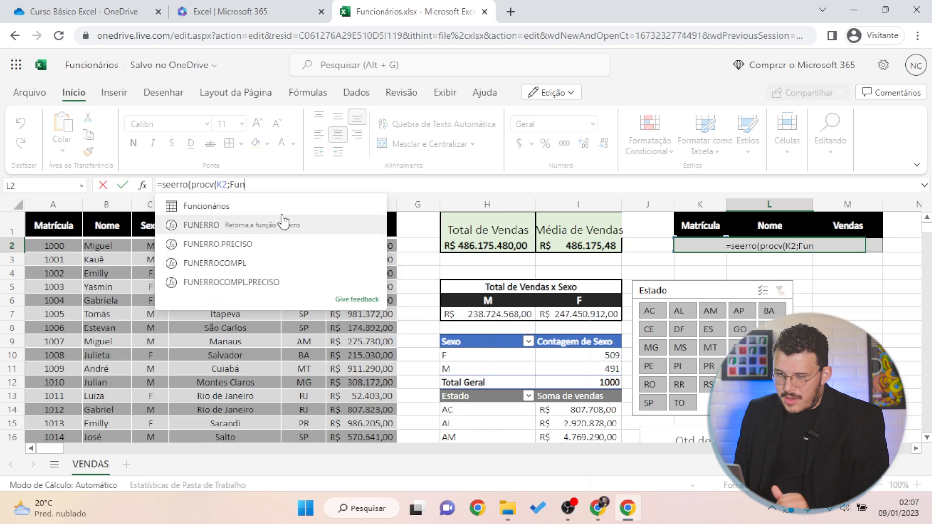
{"action": "left_click", "coordinate": [206, 207]}
{"action": "type", "text": ";"}
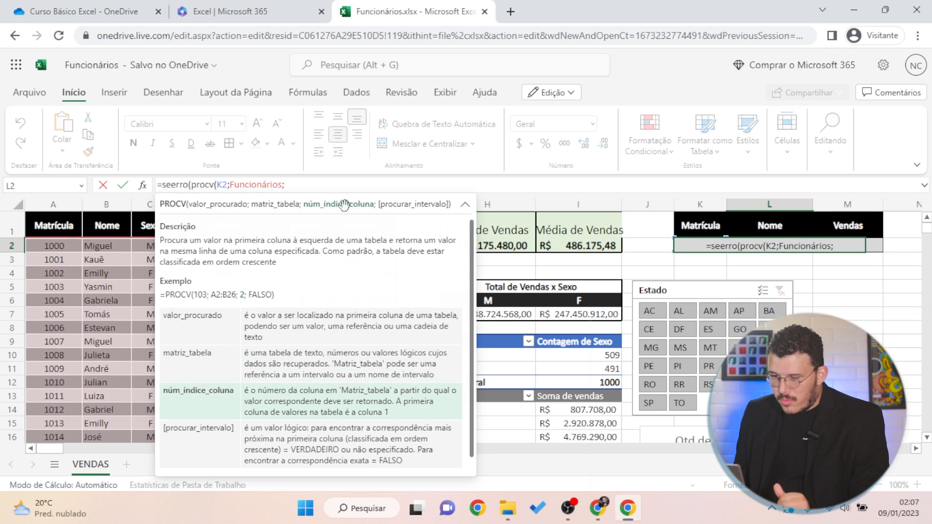
{"action": "type", "text": "2"}
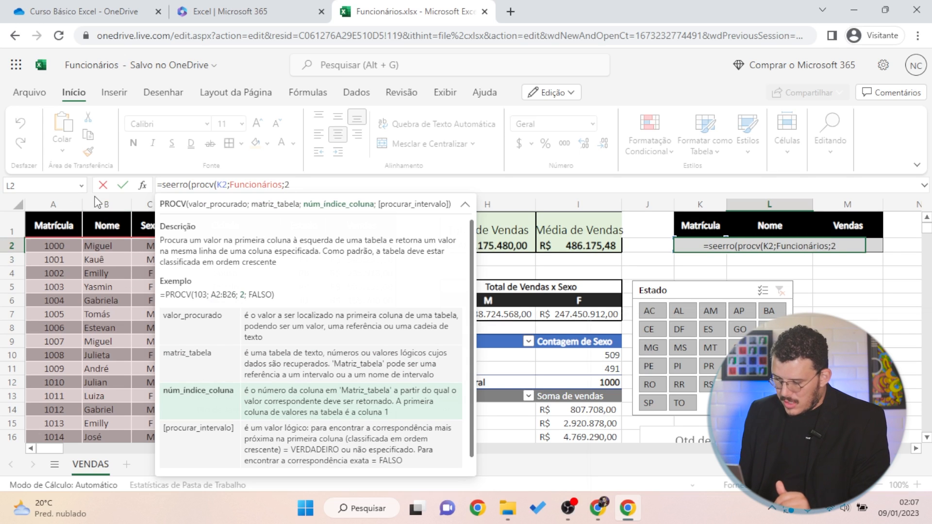
{"action": "type", "text": ";"}
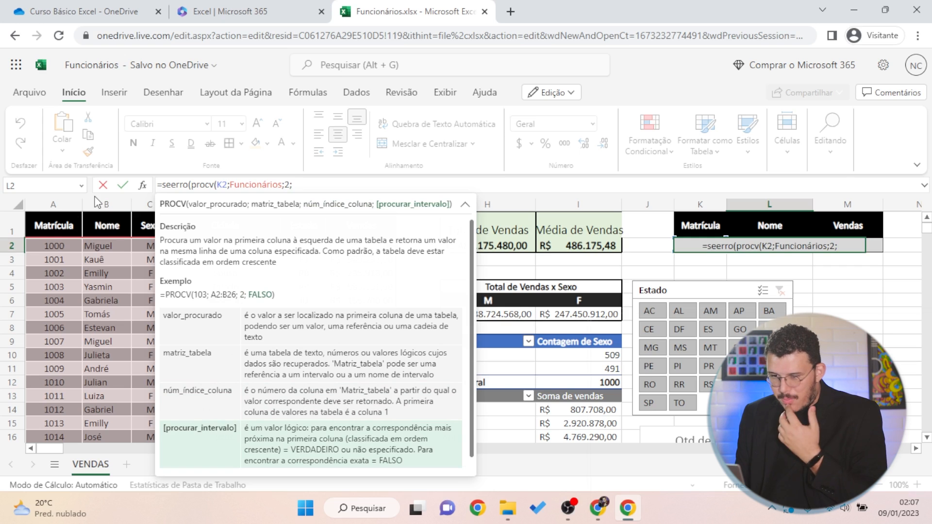
{"action": "type", "text": "0)"}
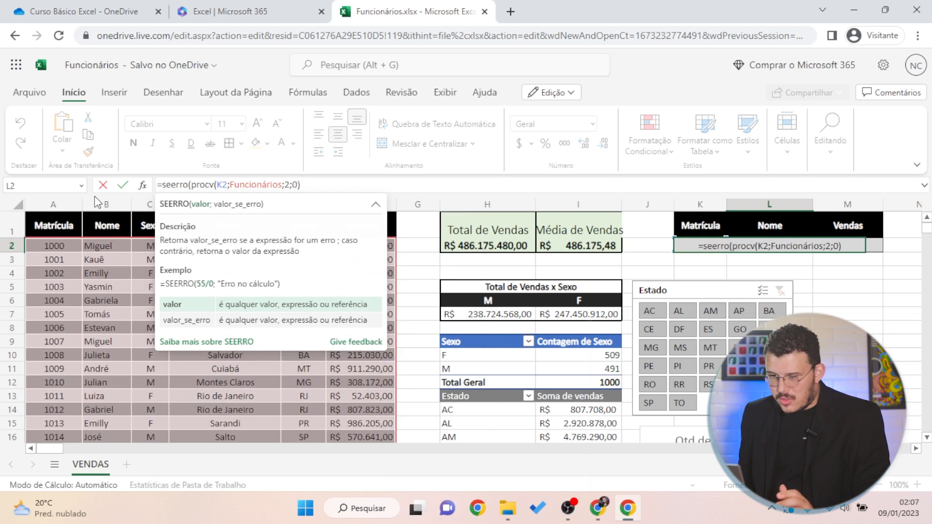
{"action": "type", "text": ";"}
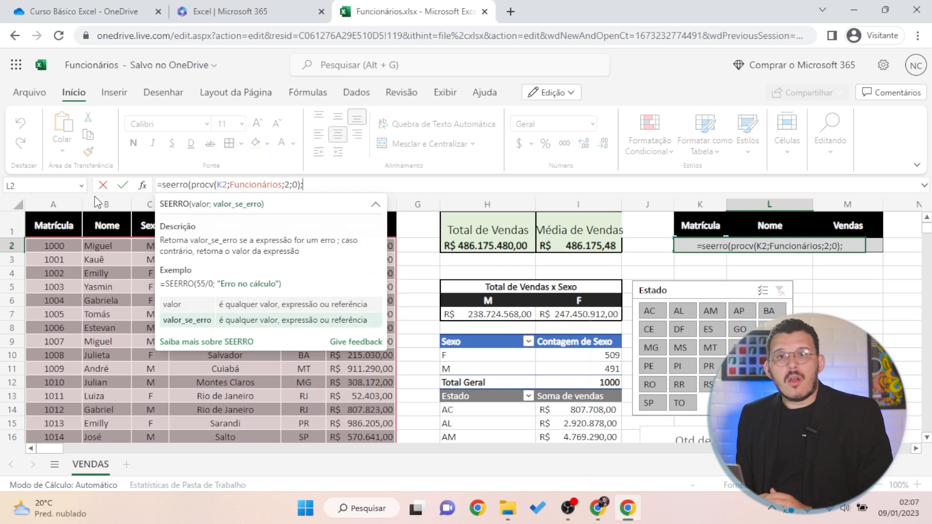
{"action": "type", "text": "\"-\""}
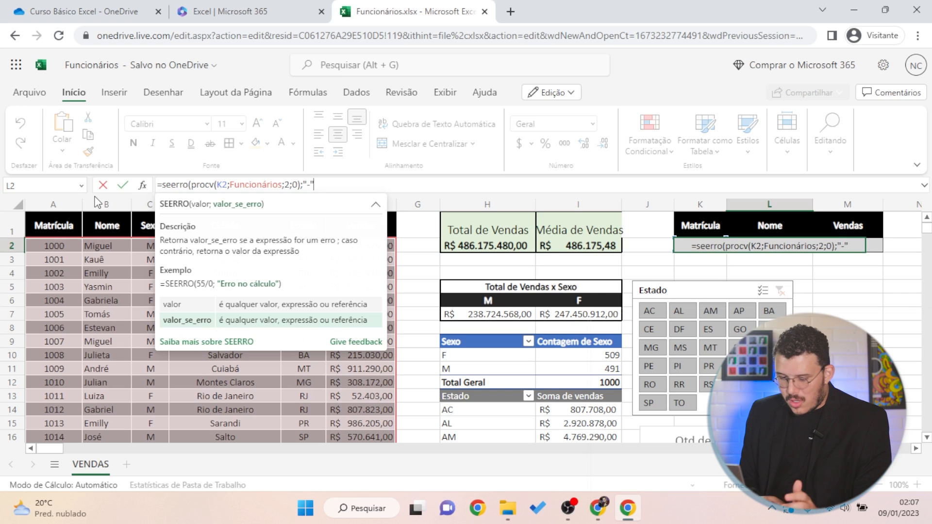
{"action": "type", "text": ")"}
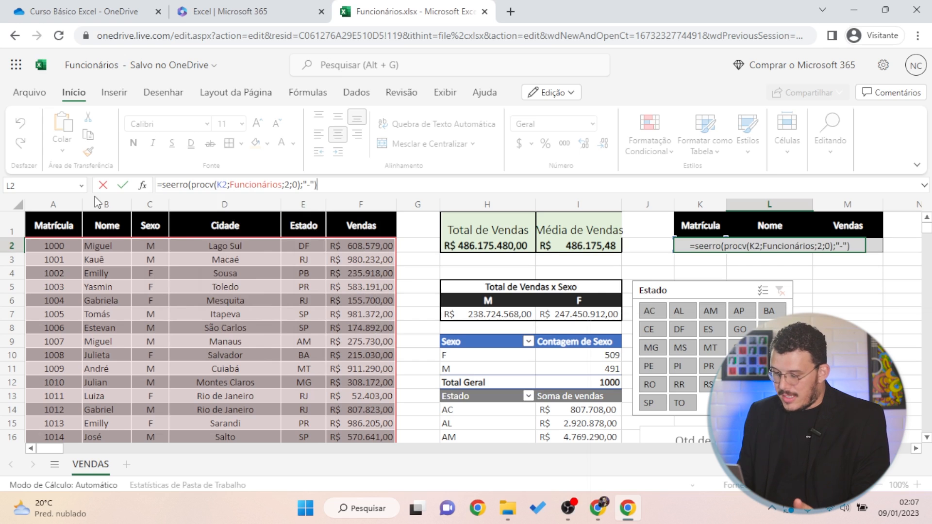
{"action": "key", "text": "Return"}
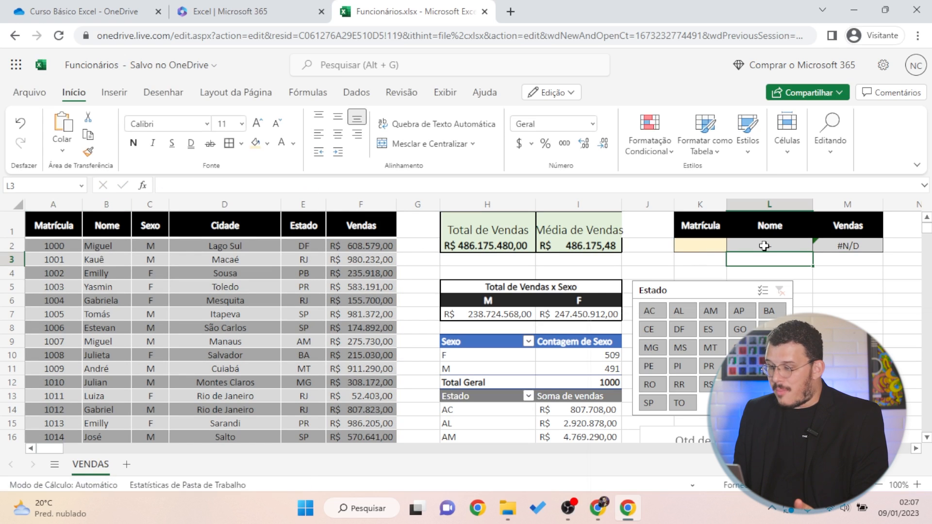
Test the Nome lookup by entering Matrícula 1000, 9999 and then 0 in K2
{"action": "left_click", "coordinate": [764, 247]}
{"action": "left_click", "coordinate": [704, 247]}
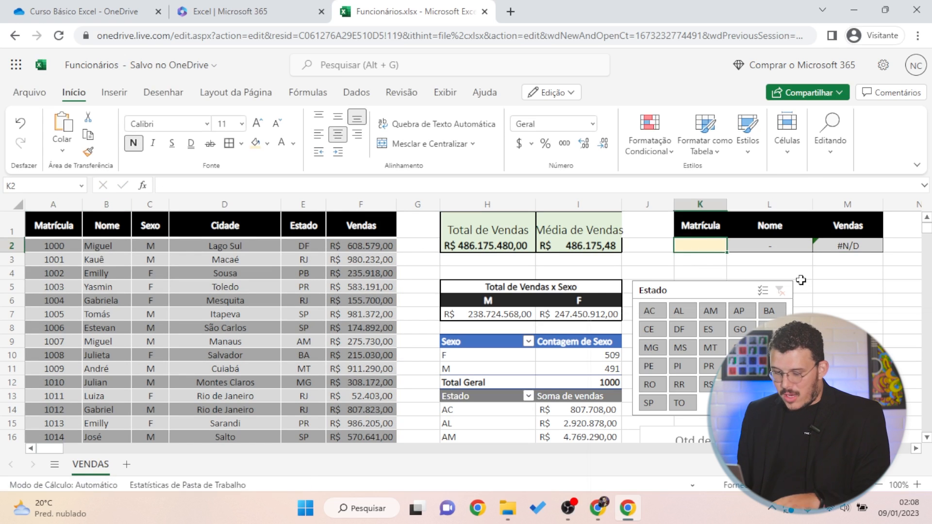
{"action": "type", "text": "1000"}
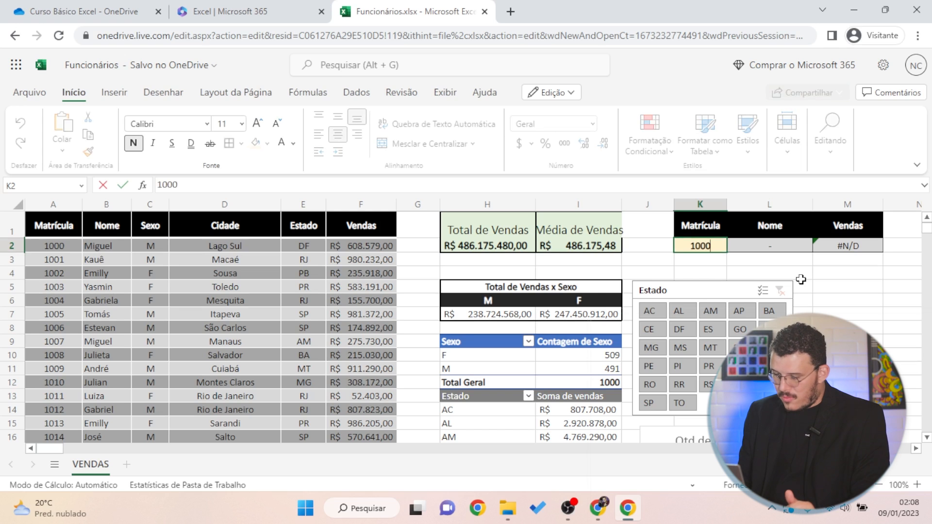
{"action": "key", "text": "Return"}
{"action": "key", "text": "Up"}
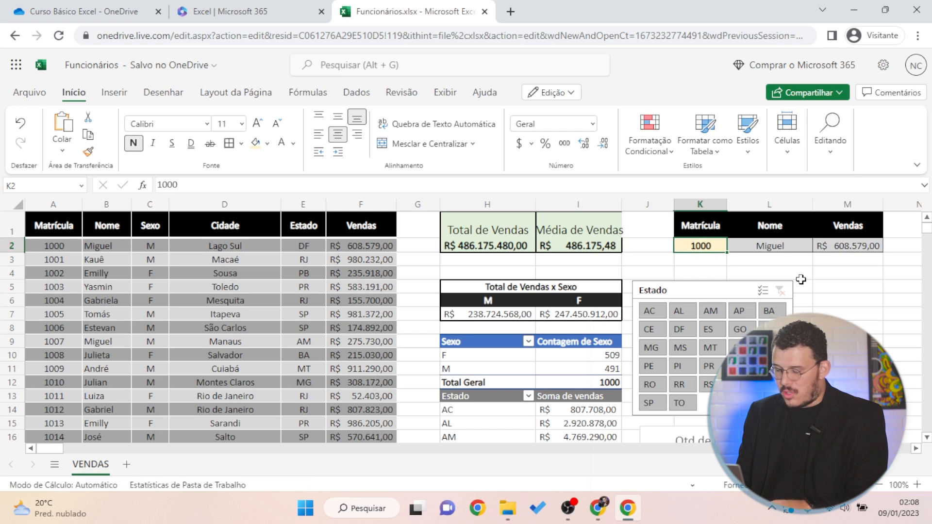
{"action": "type", "text": "9999"}
{"action": "key", "text": "Return"}
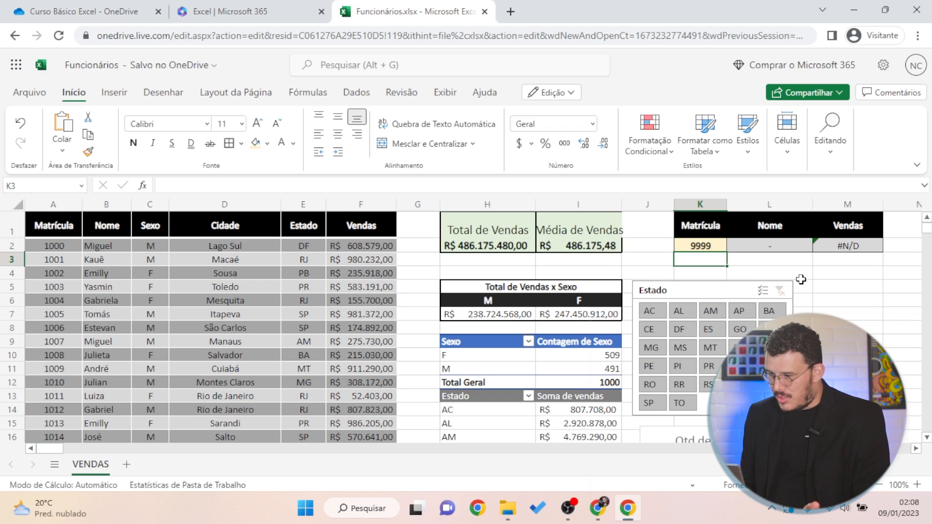
{"action": "key", "text": "Up"}
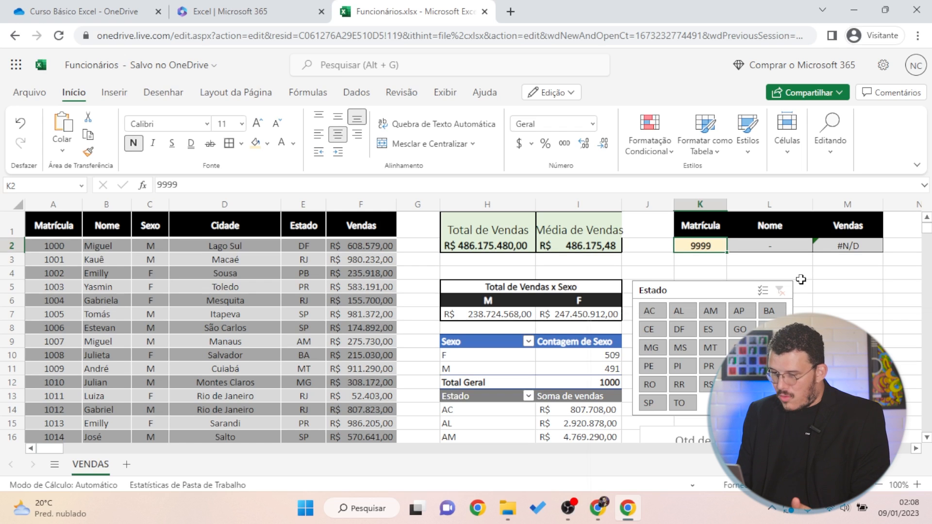
{"action": "type", "text": "0"}
{"action": "key", "text": "Return"}
{"action": "left_click", "coordinate": [862, 248]}
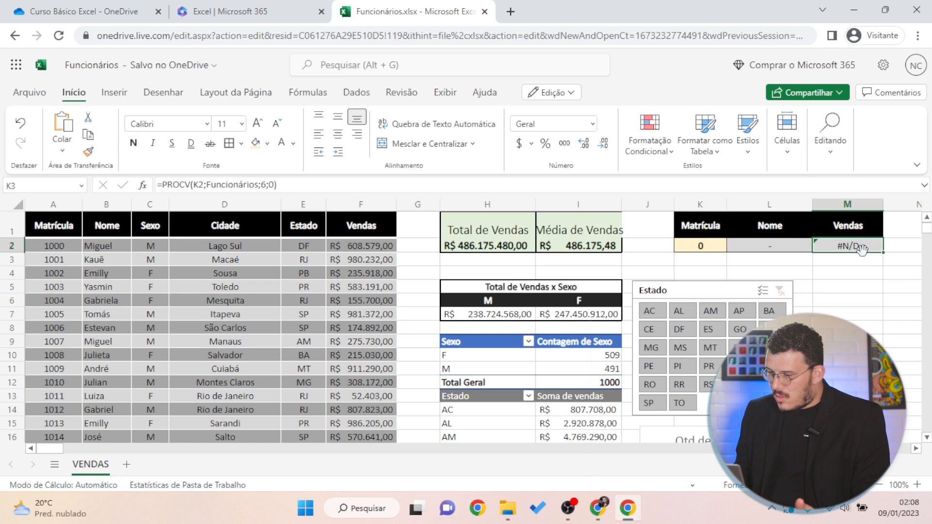
Rewrite M2 as =SEERRO(PROCV(K2;Funcionários;6;0);"-") so the Vendas lookup shows a dash
{"action": "left_click", "coordinate": [165, 185]}
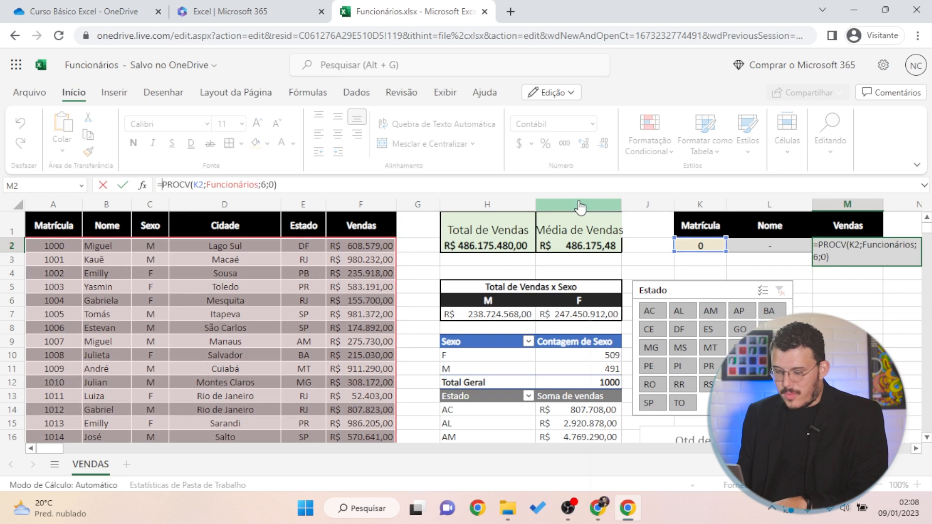
{"action": "type", "text": "seerro*"}
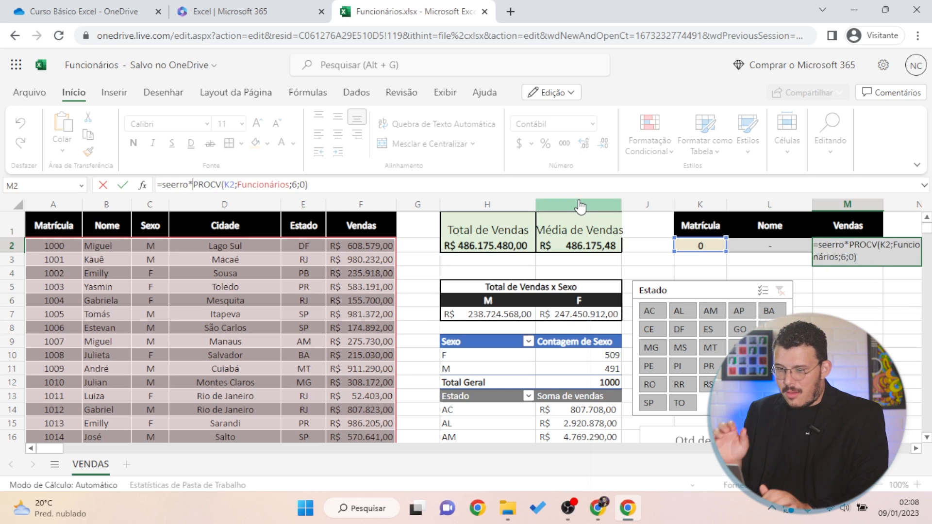
{"action": "key", "text": "BackSpace"}
{"action": "type", "text": "("}
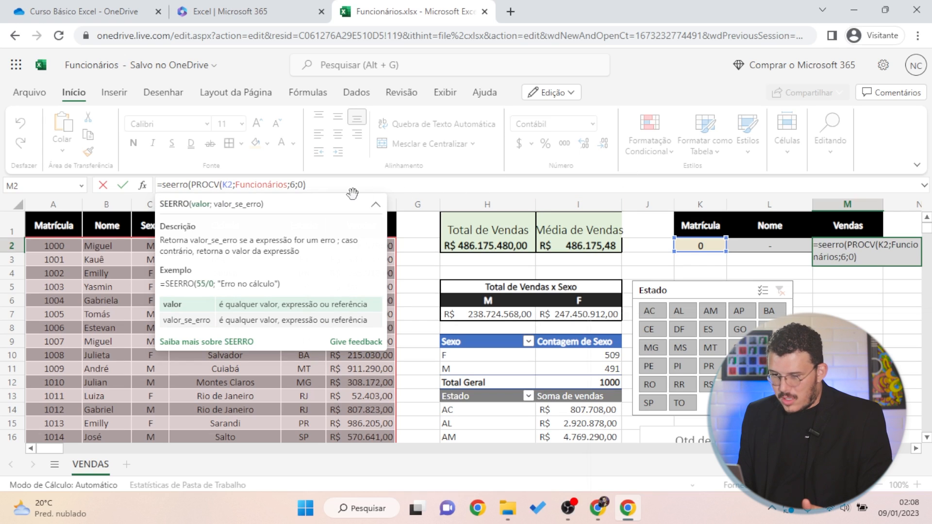
{"action": "type", "text": ";"}
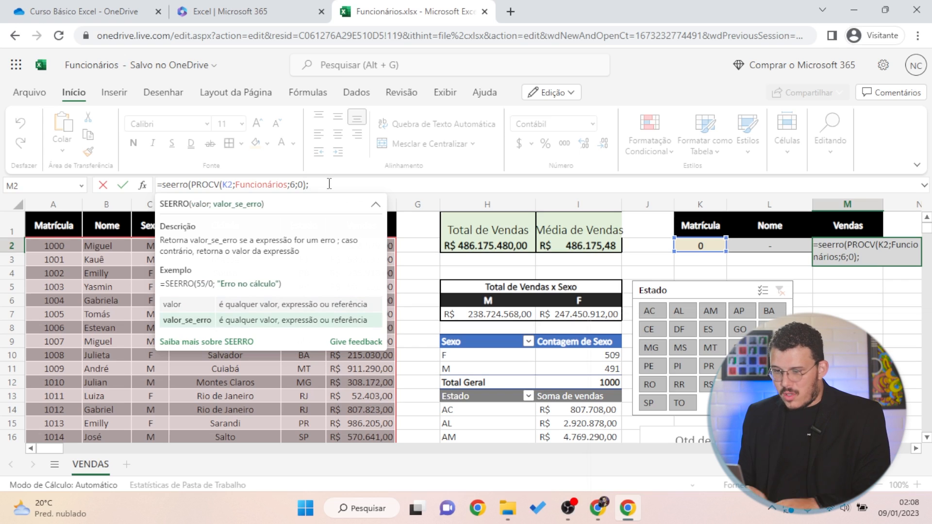
{"action": "type", "text": "\"-"}
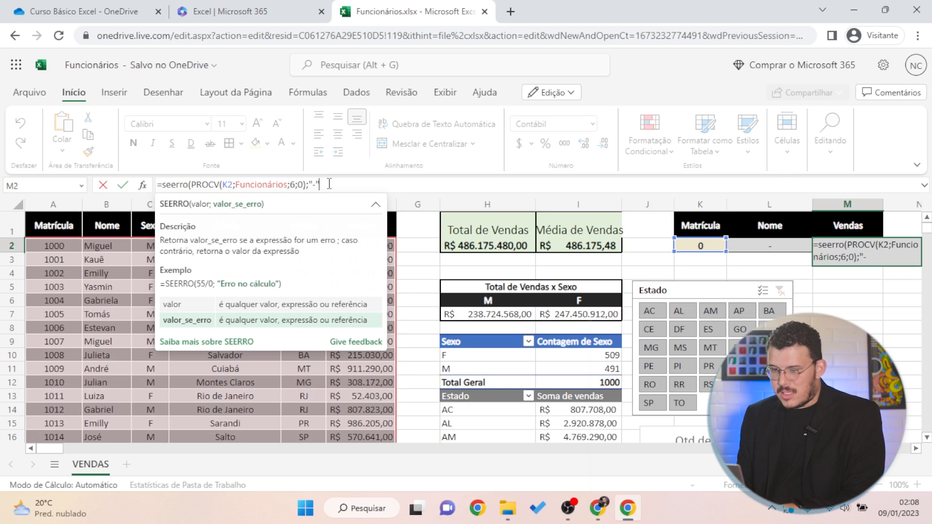
{"action": "type", "text": "\")"}
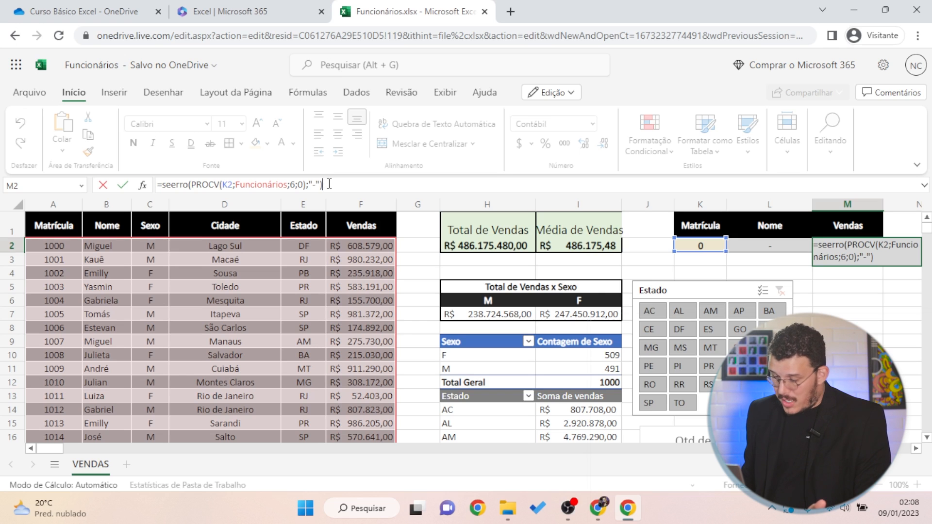
{"action": "key", "text": "Left"}
{"action": "key", "text": "Left"}
{"action": "key", "text": "Left"}
{"action": "key", "text": "Left"}
{"action": "key", "text": "Left"}
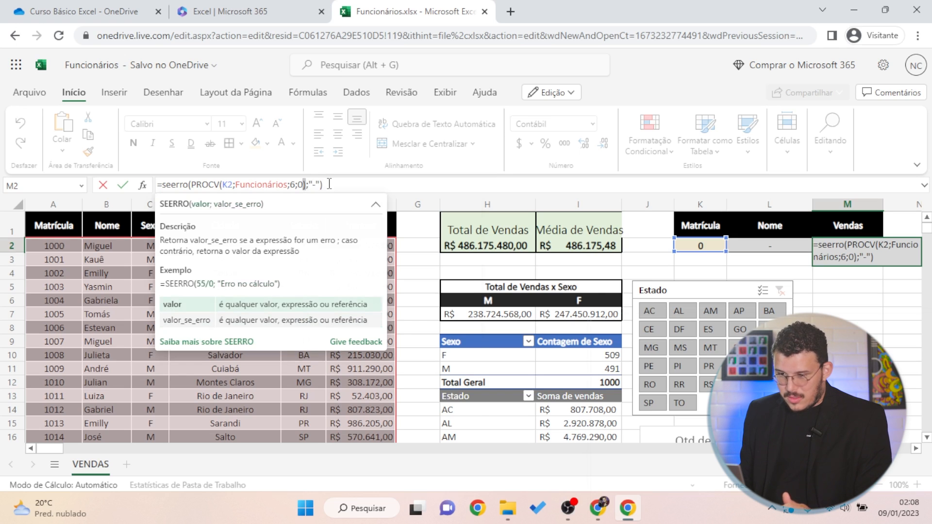
{"action": "key", "text": "Right"}
{"action": "key", "text": "Right"}
{"action": "key", "text": "Right"}
{"action": "key", "text": "Right"}
{"action": "key", "text": "Right"}
{"action": "key", "text": "Right"}
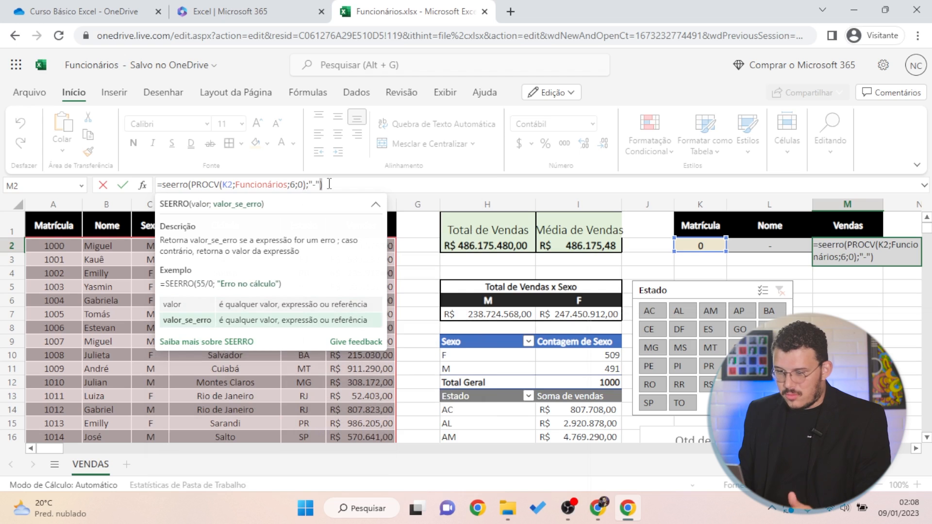
{"action": "key", "text": "Return"}
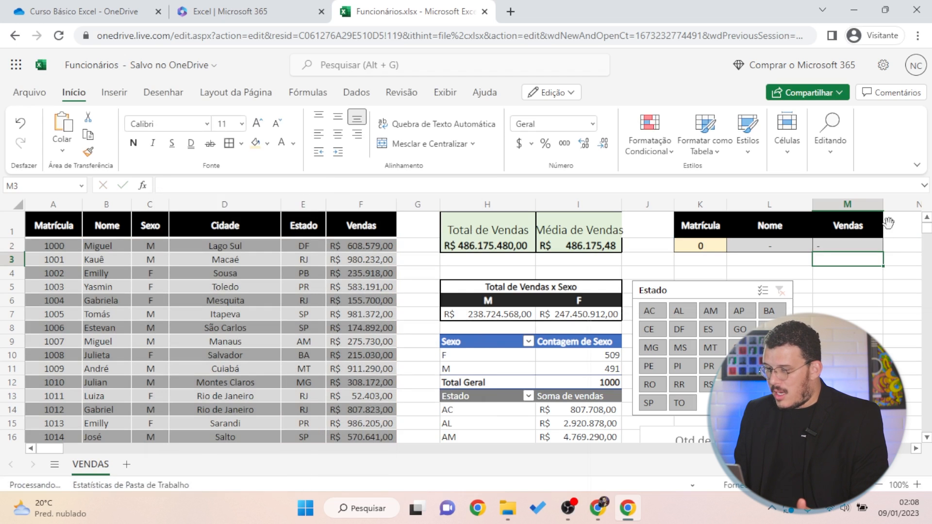
{"action": "left_click", "coordinate": [863, 241]}
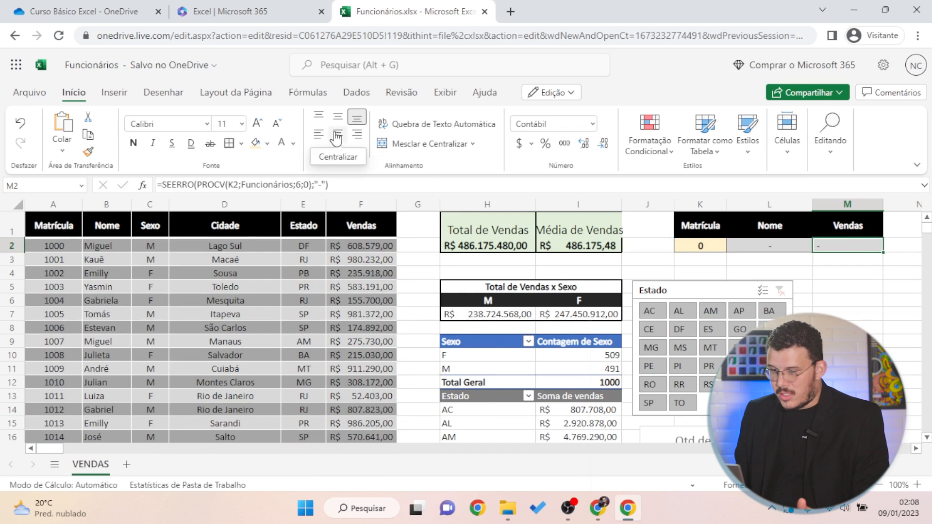
Try Matrícula 1000, 1999 and finally 1007 in K2, returning the employee's name and R$ 275.730,00
{"action": "left_click", "coordinate": [699, 245]}
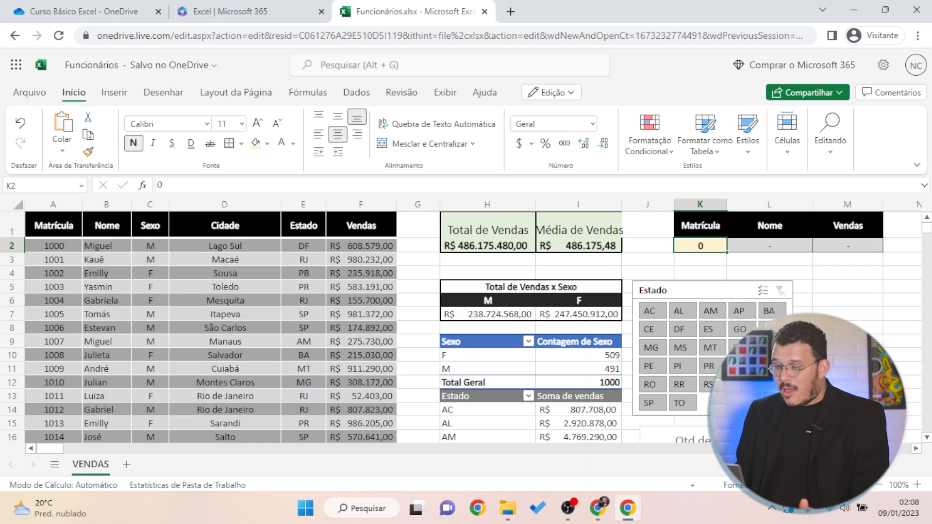
{"action": "key", "text": "Delete"}
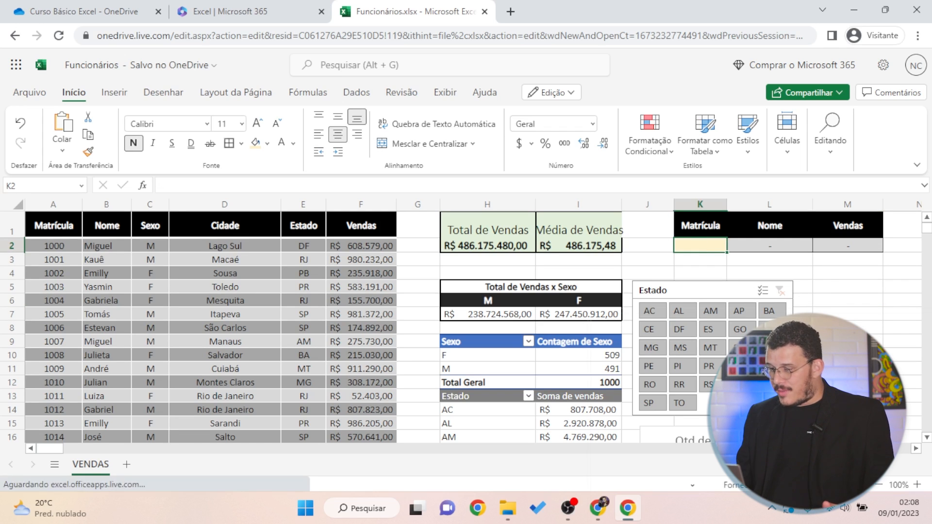
{"action": "left_click", "coordinate": [848, 328]}
{"action": "left_click", "coordinate": [713, 246]}
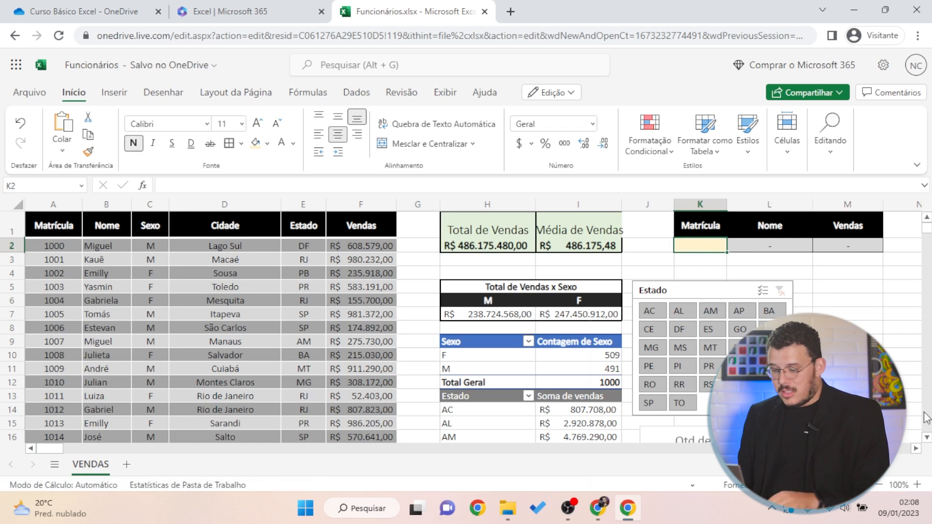
{"action": "type", "text": "1000"}
{"action": "key", "text": "Return"}
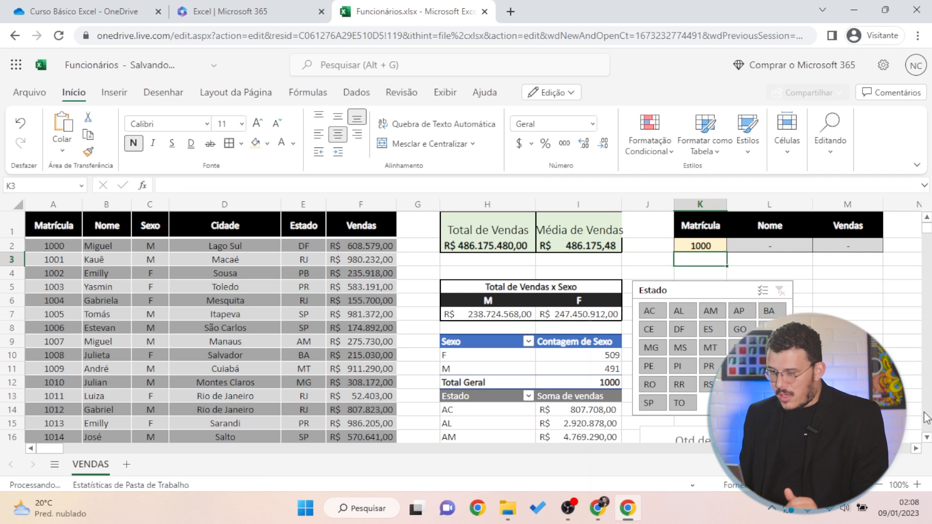
{"action": "key", "text": "Up"}
{"action": "type", "text": "1999"}
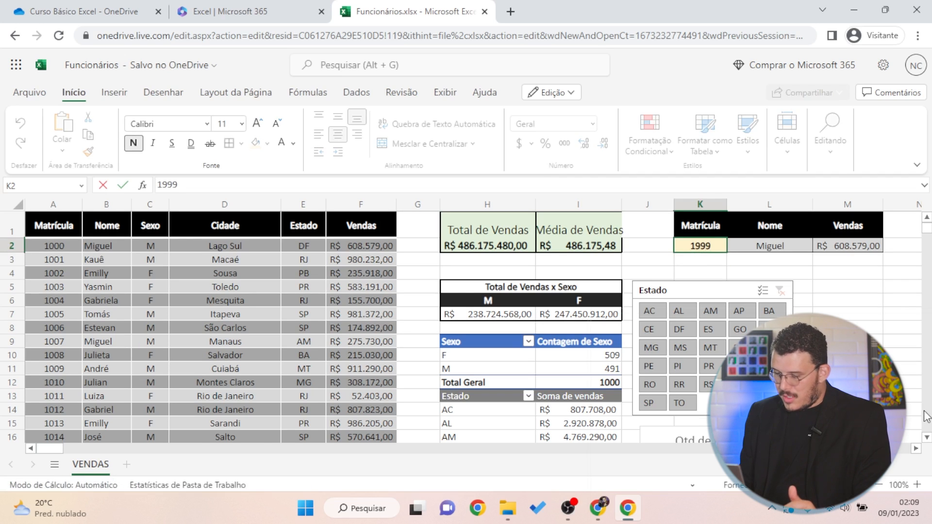
{"action": "key", "text": "ctrl+Return"}
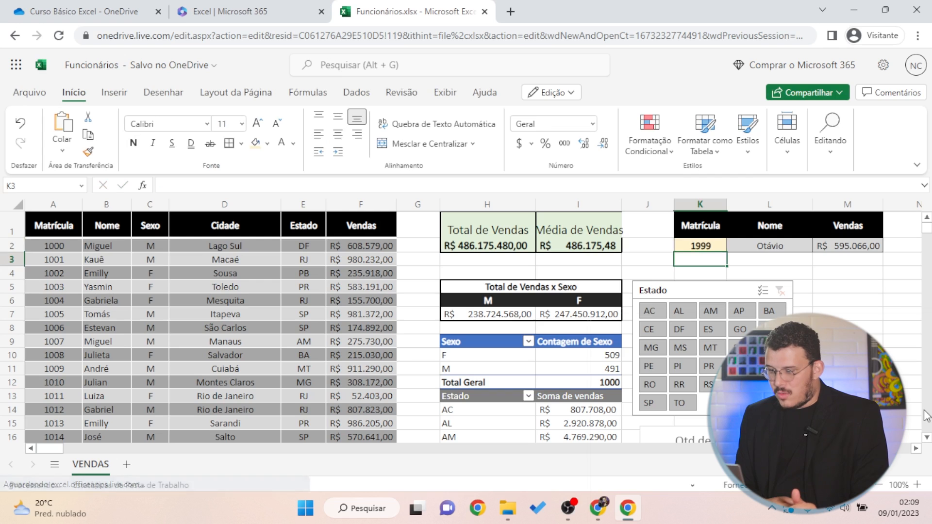
{"action": "type", "text": "1007"}
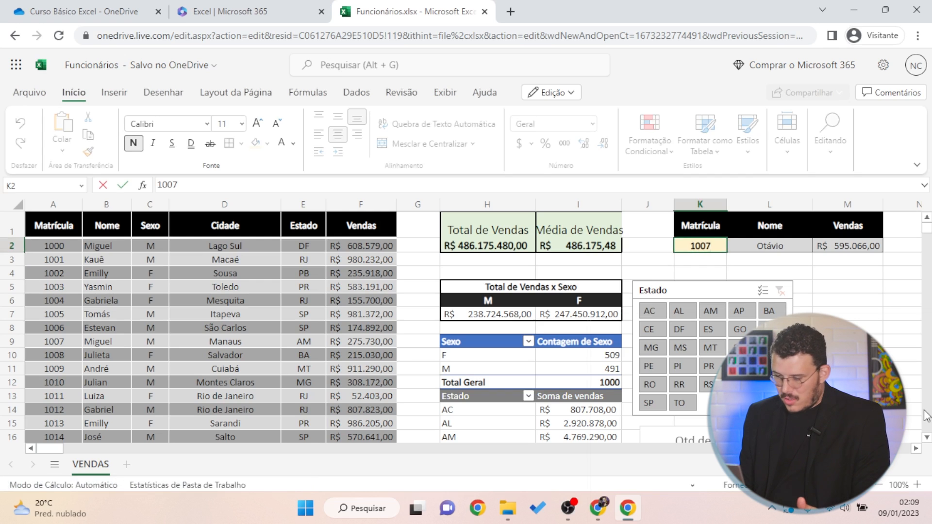
{"action": "key", "text": "Return"}
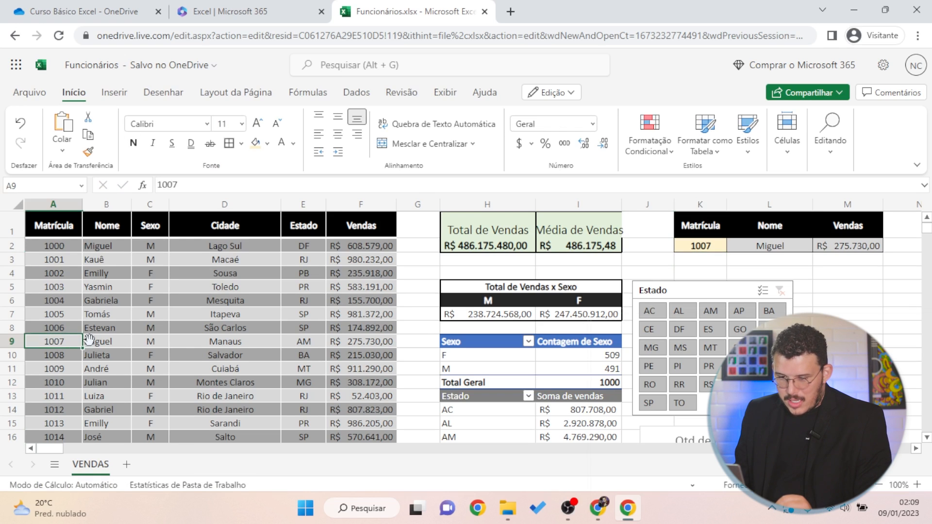
{"action": "left_click", "coordinate": [273, 322]}
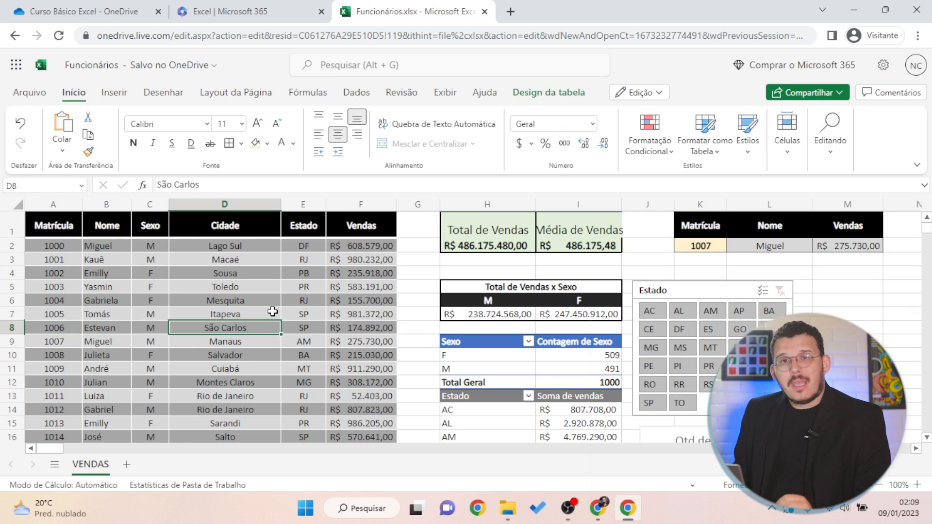